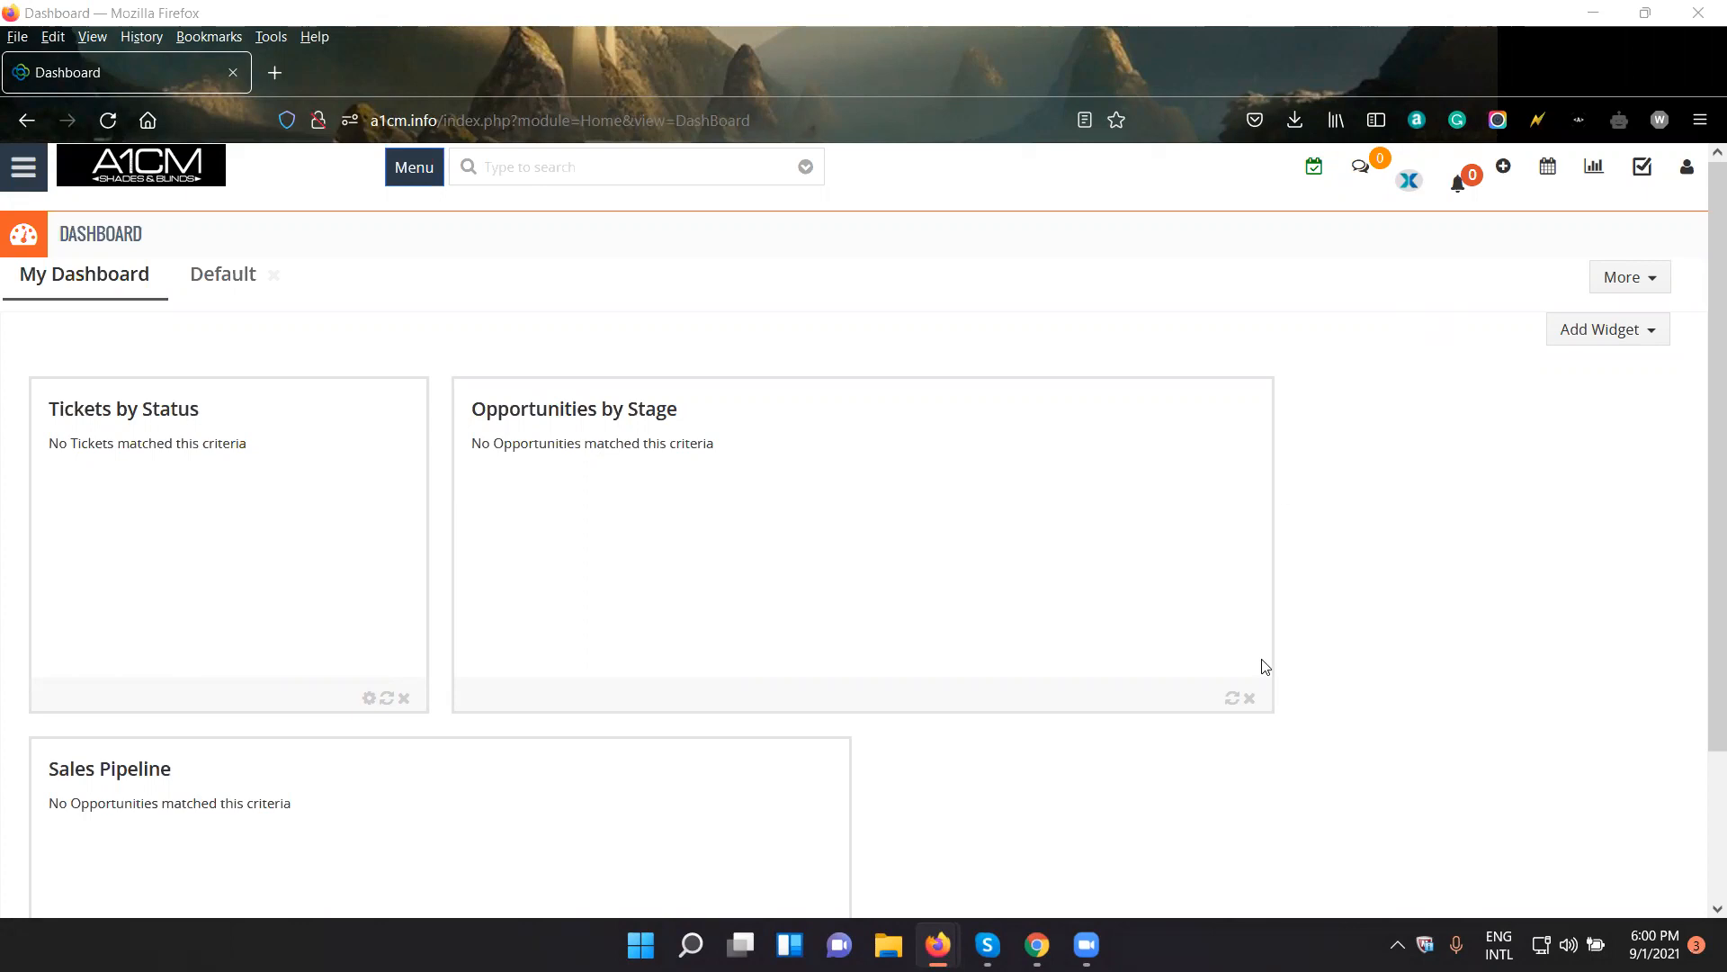
left_click(1397, 945)
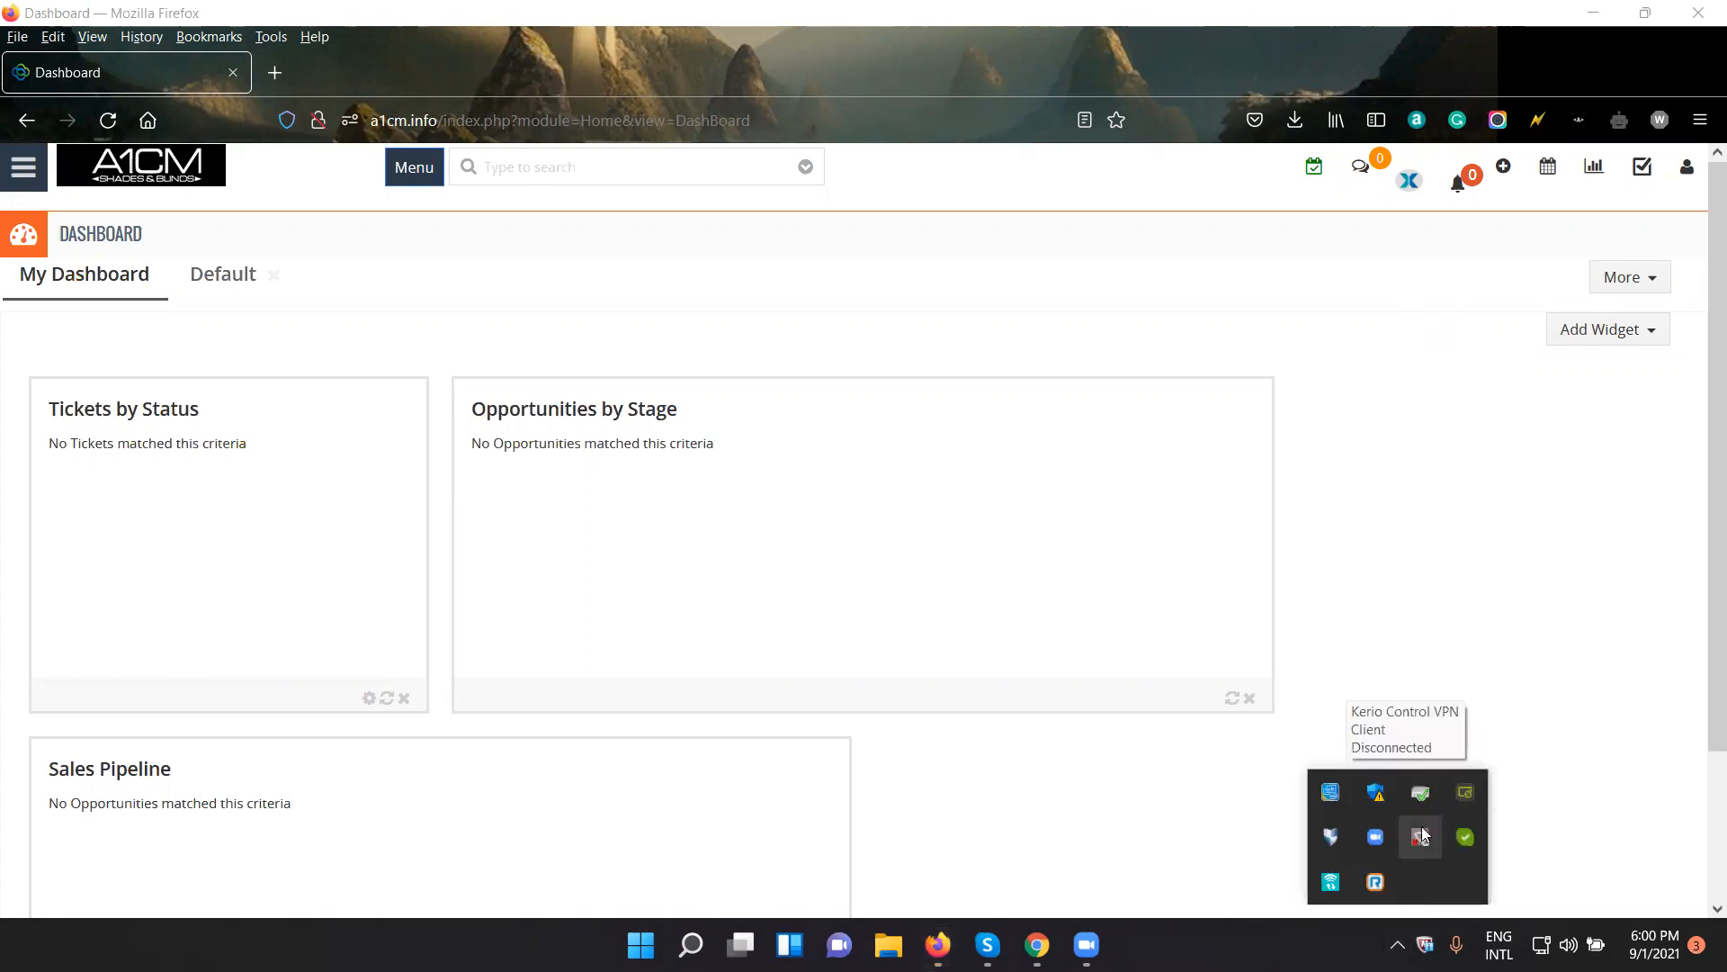
left_click(1595, 945)
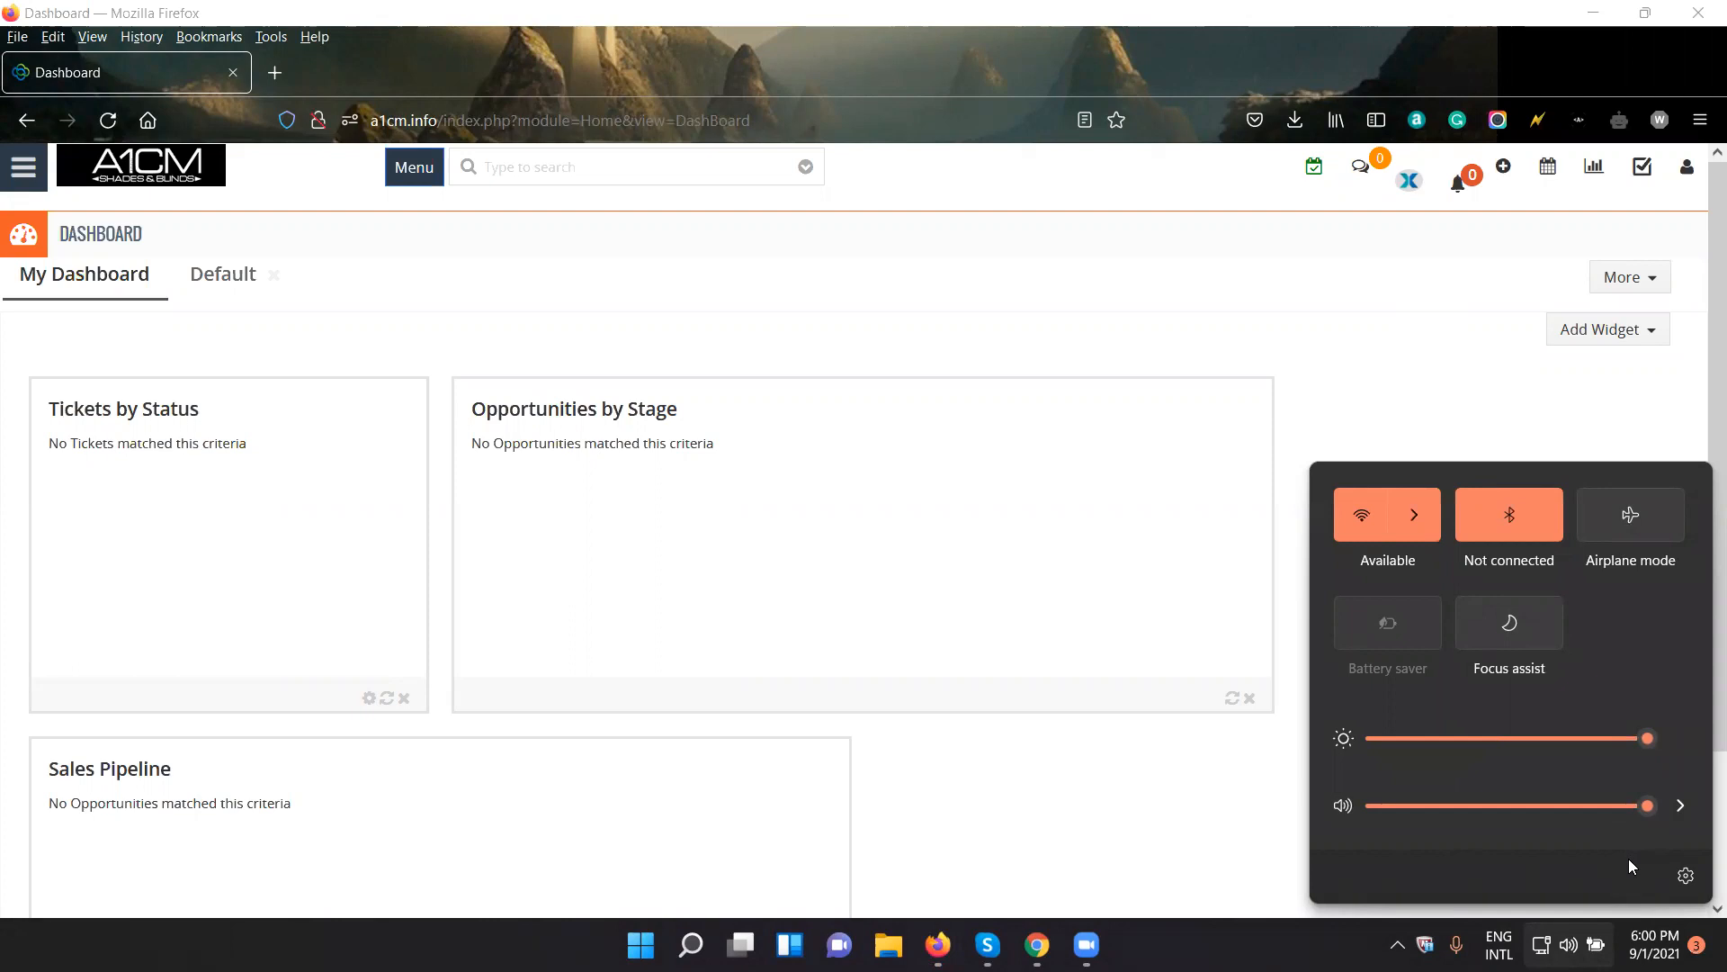
left_click(938, 944)
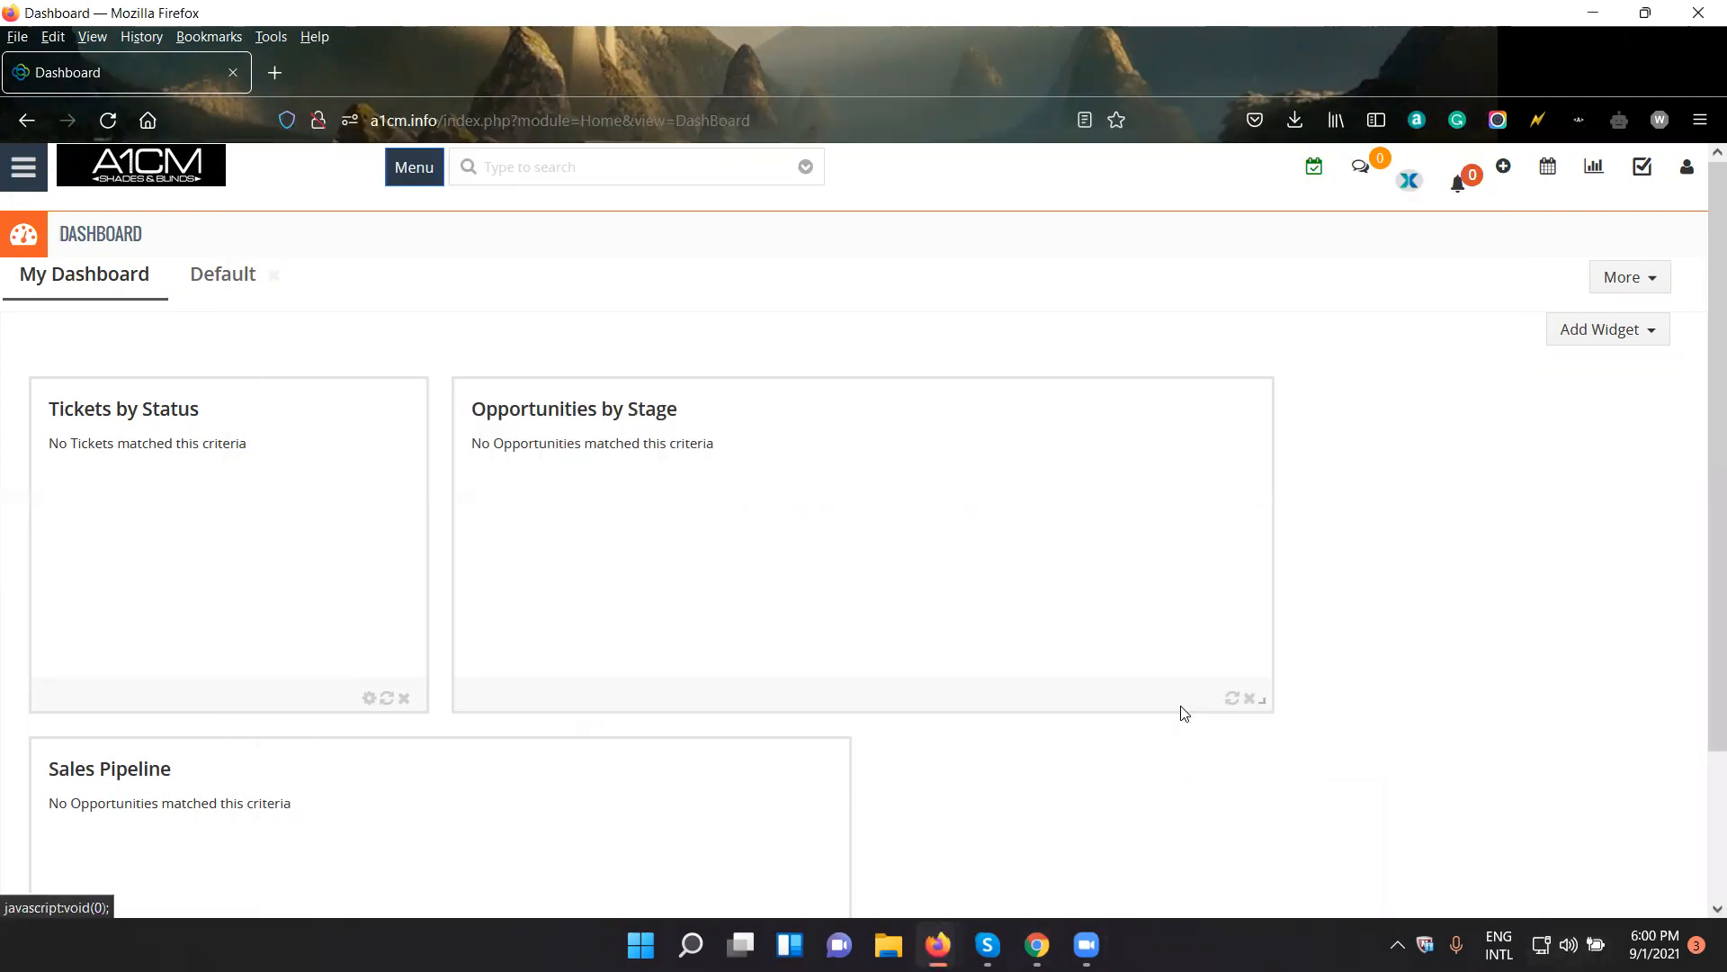
mouse_move(938, 944)
left_click(1034, 860)
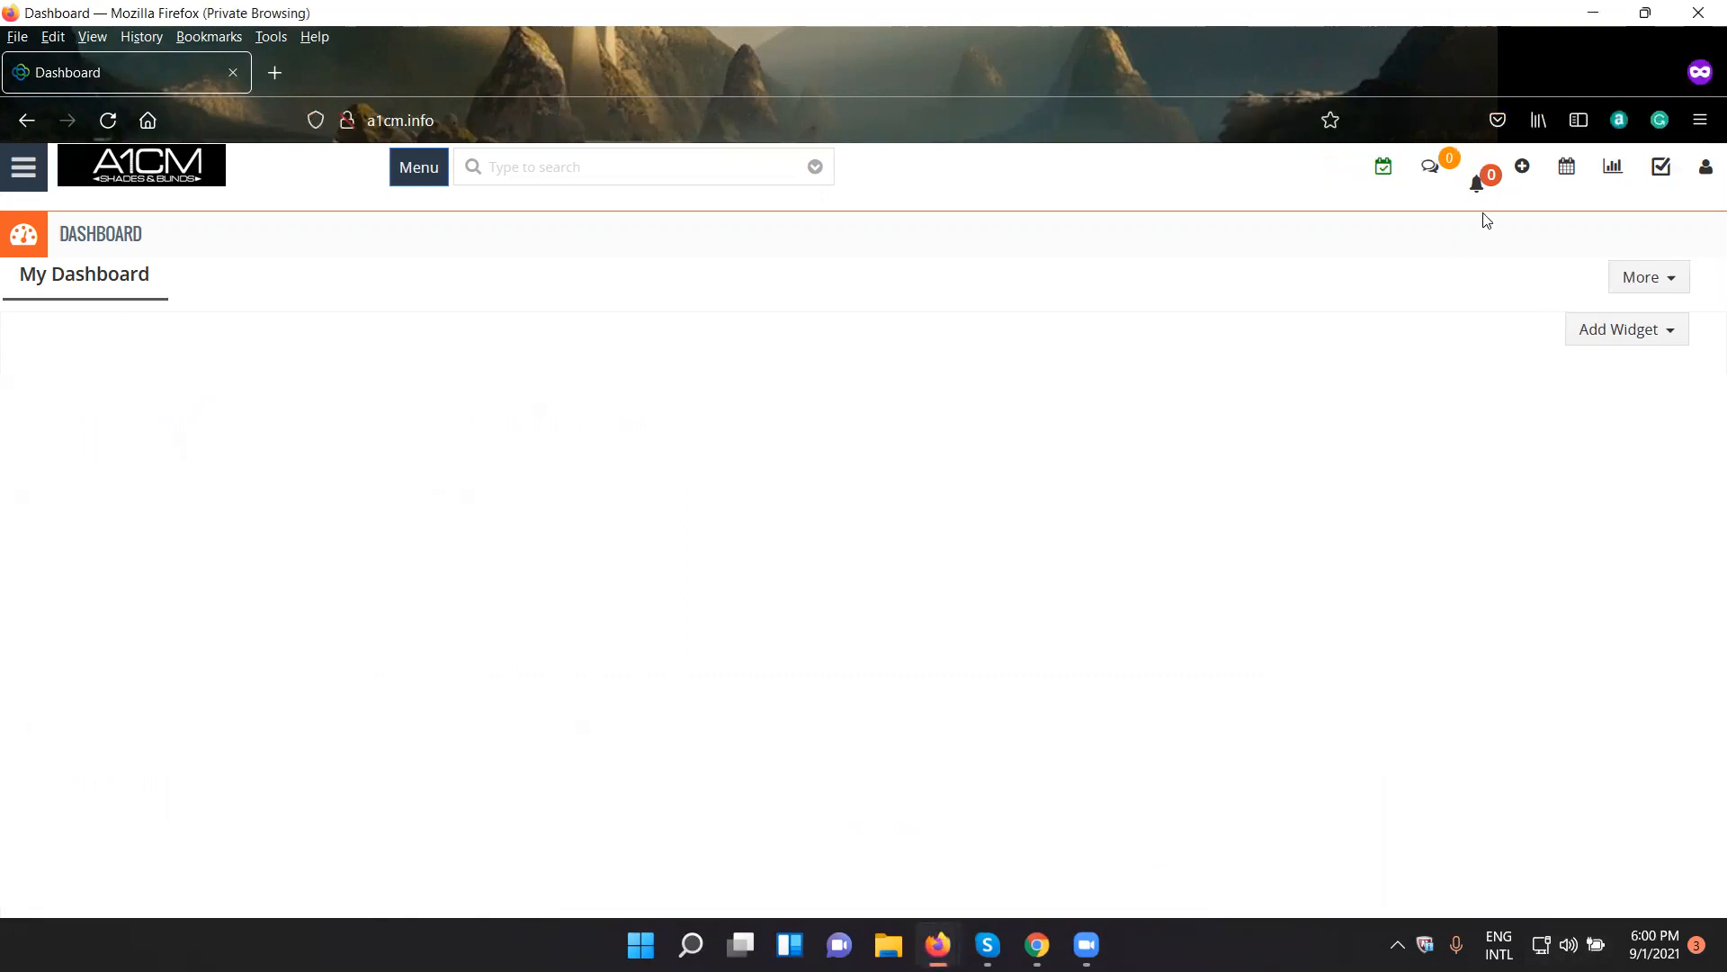
left_click(1702, 9)
left_click(1037, 945)
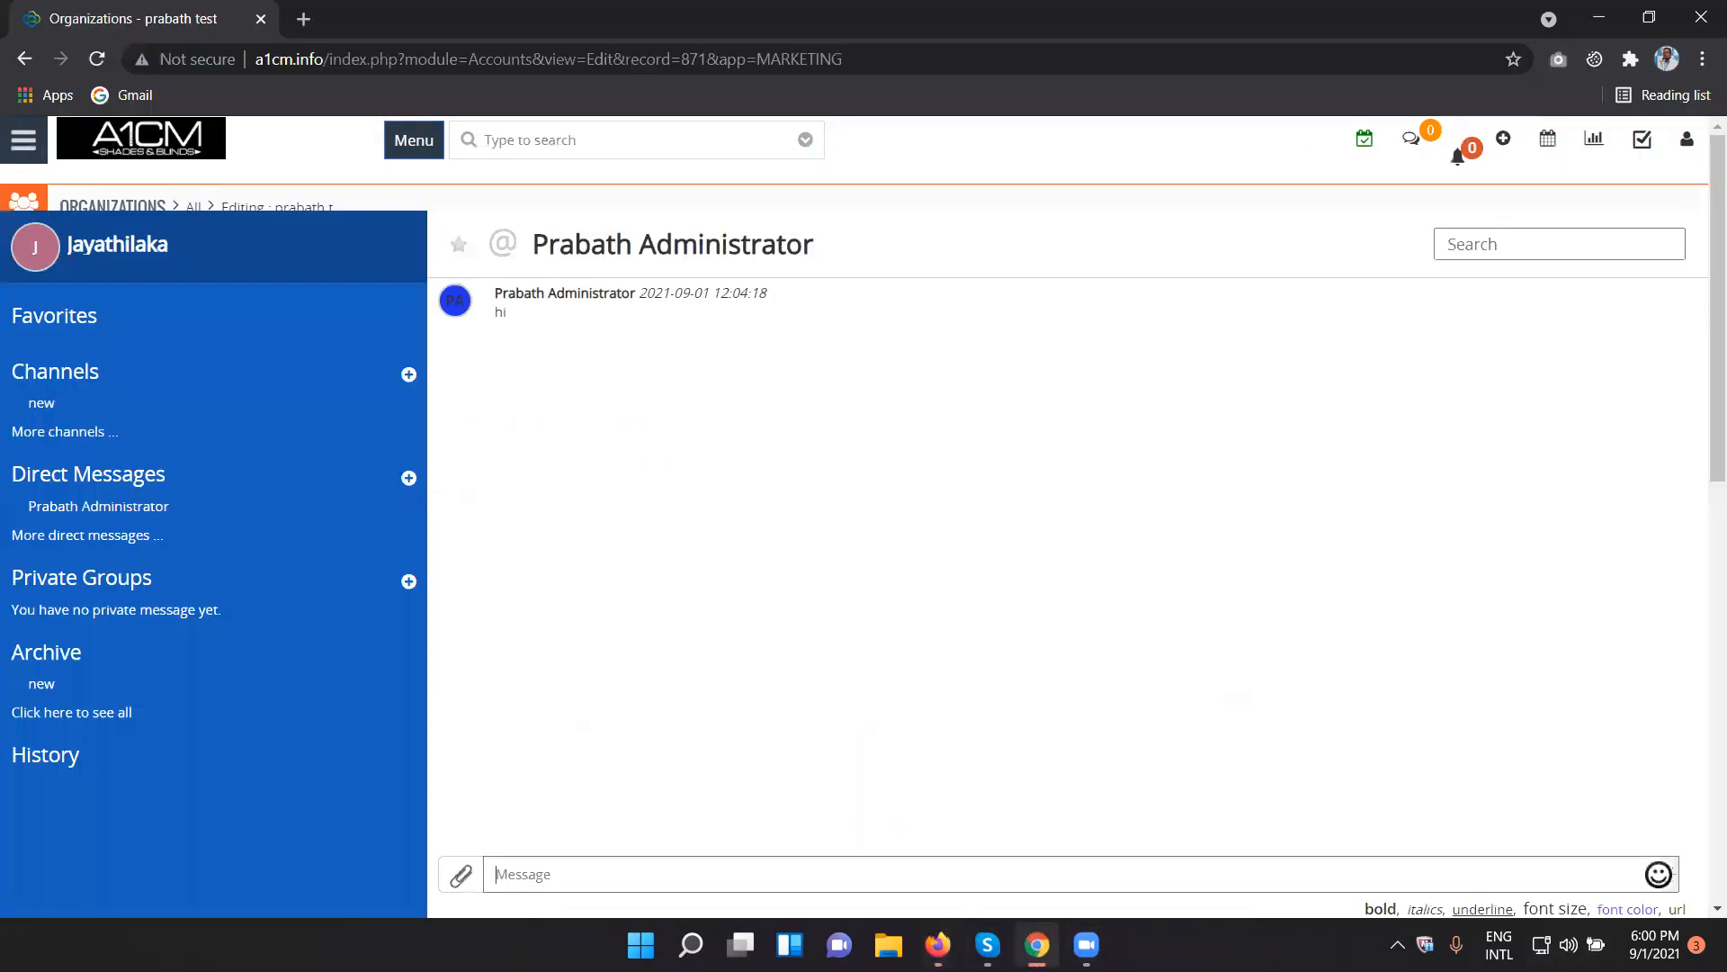
left_click(1038, 945)
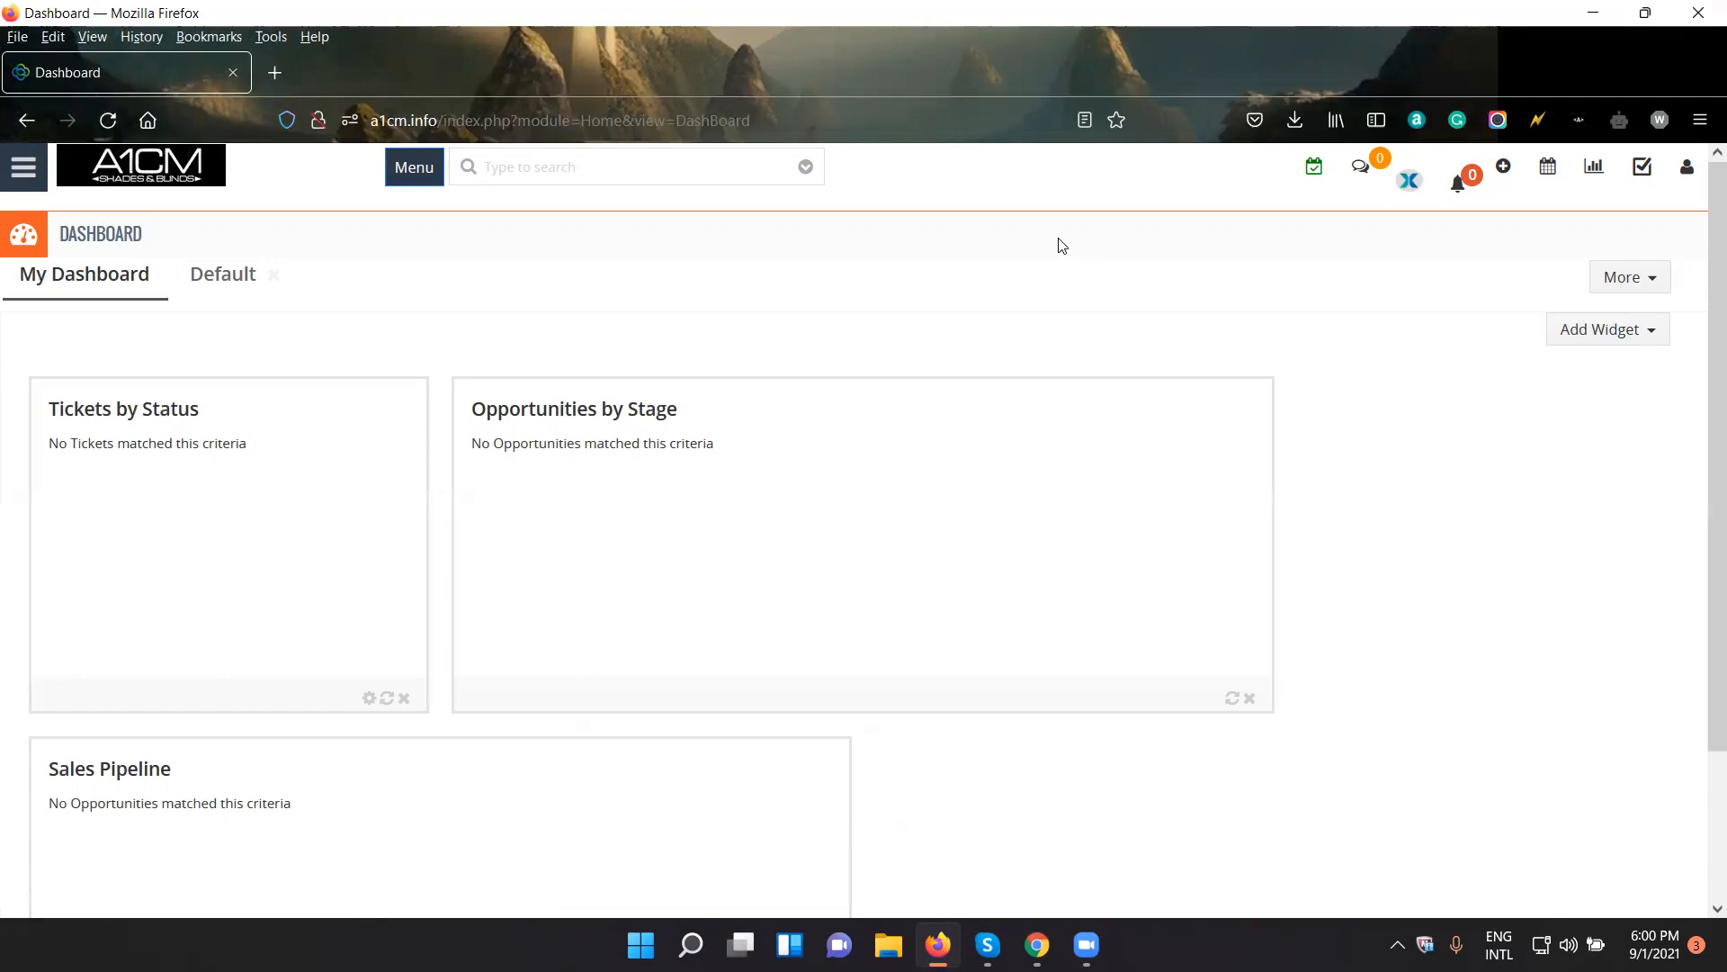
- Open the CRM Settings page from the dashboard
left_click(23, 169)
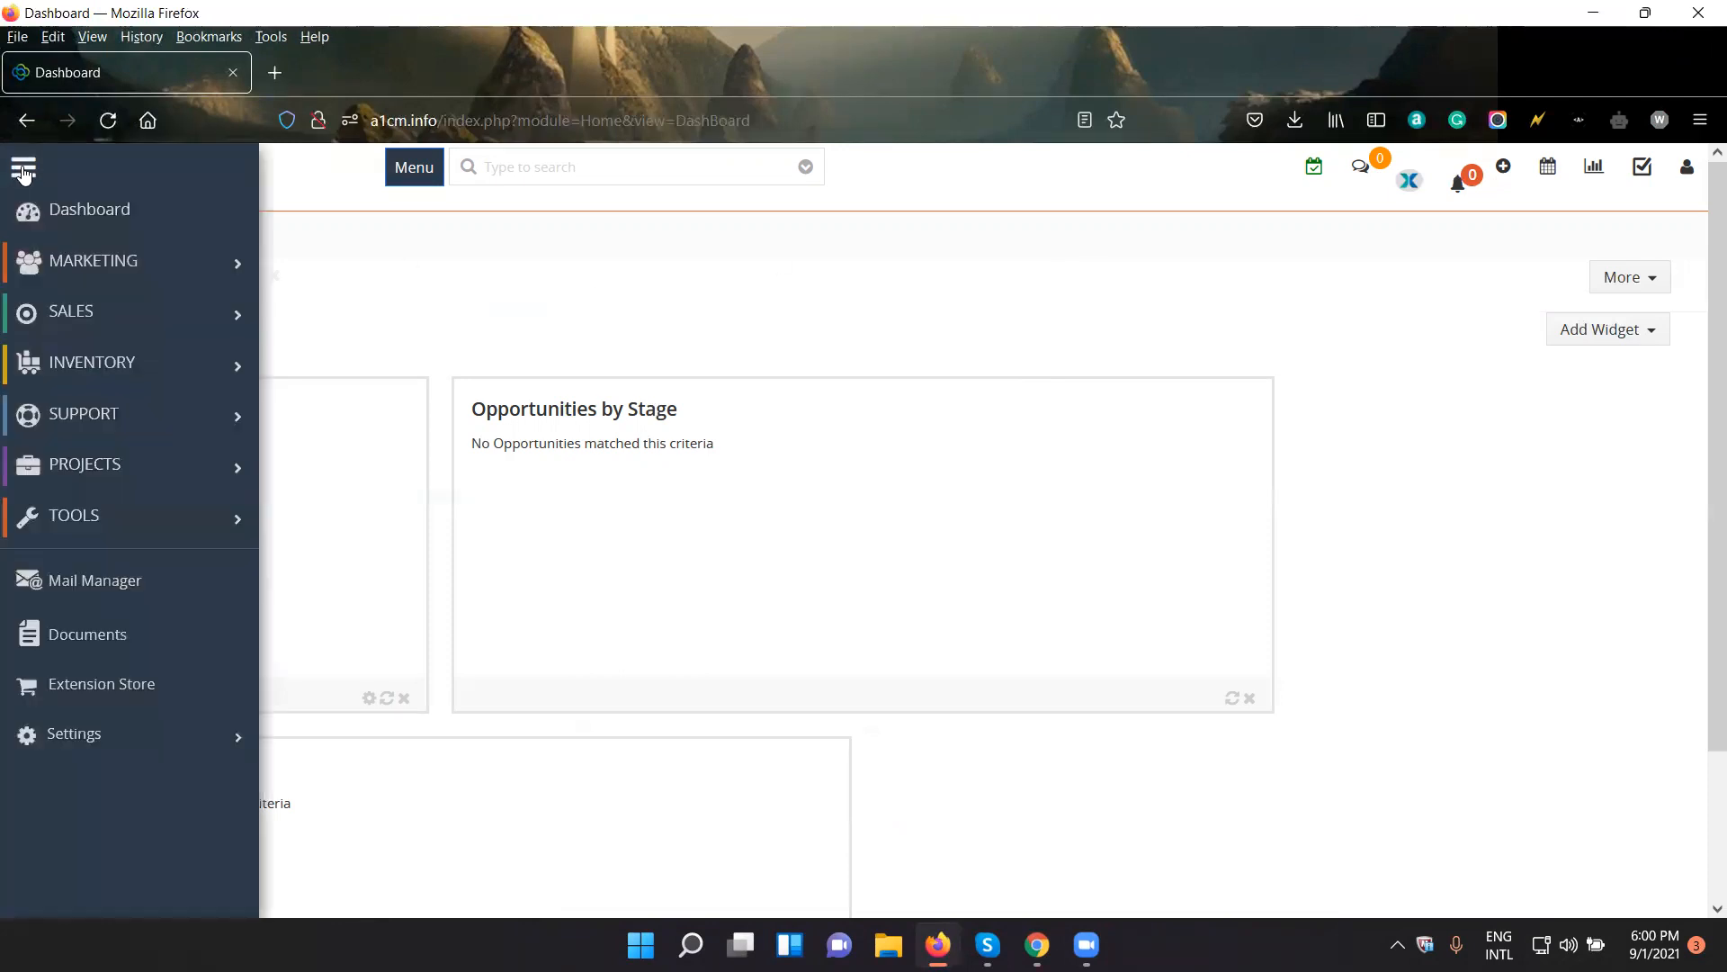
mouse_move(110, 745)
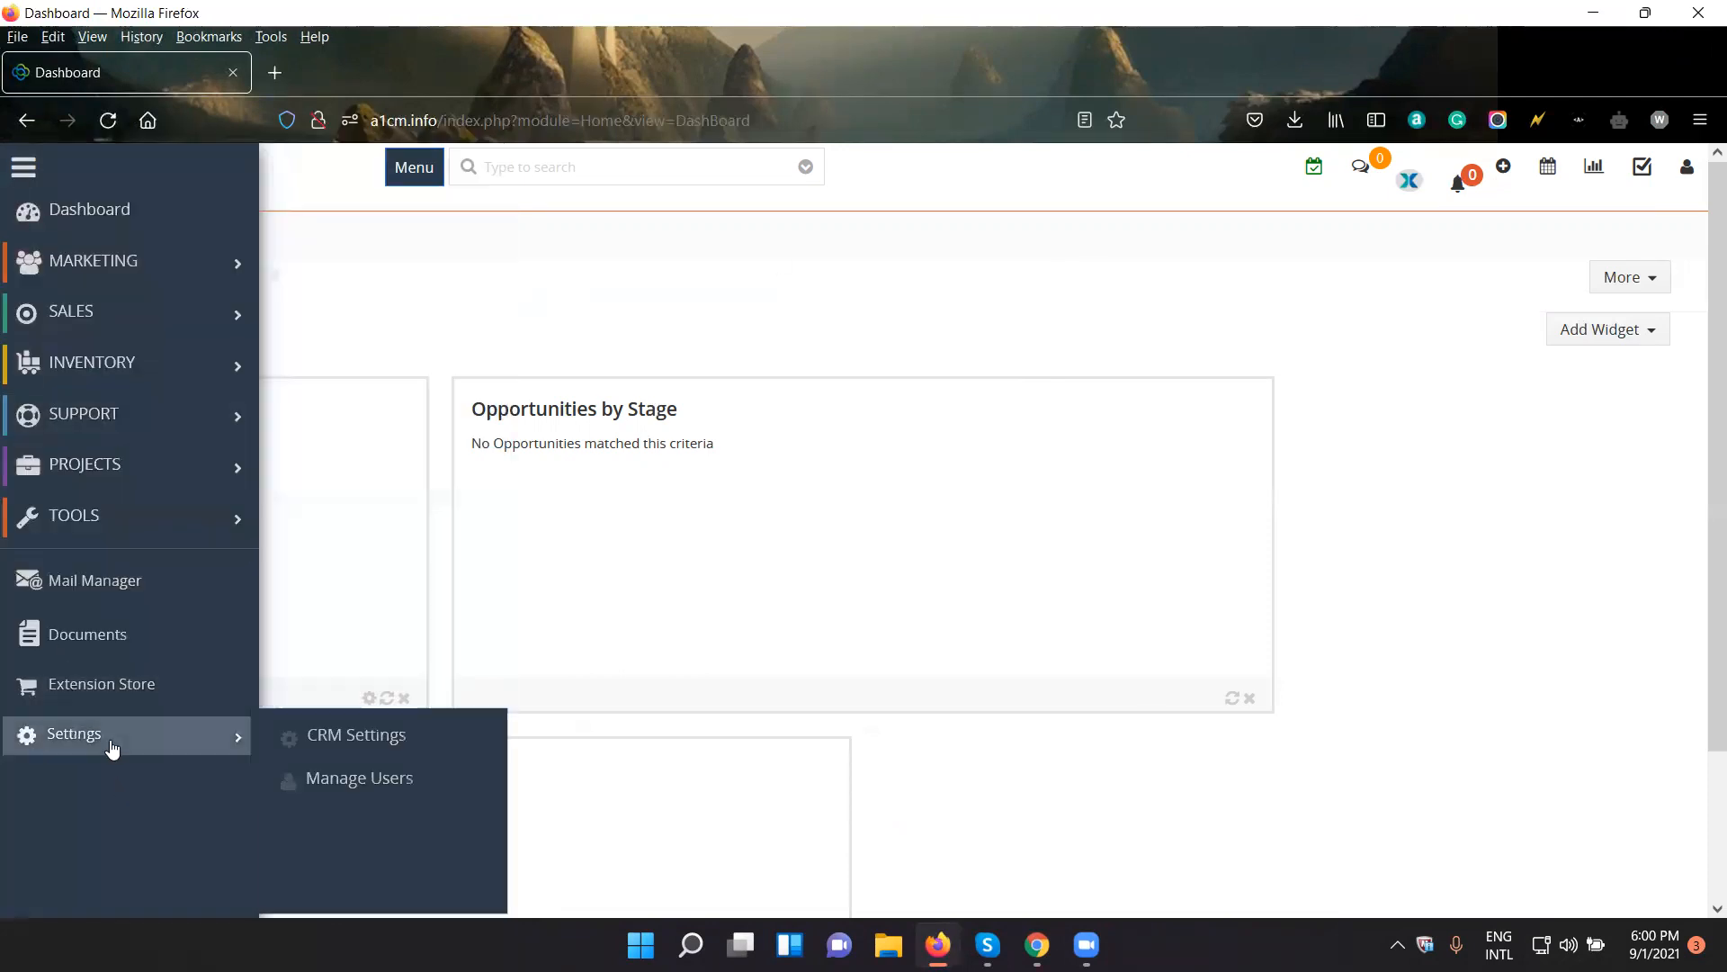
left_click(313, 745)
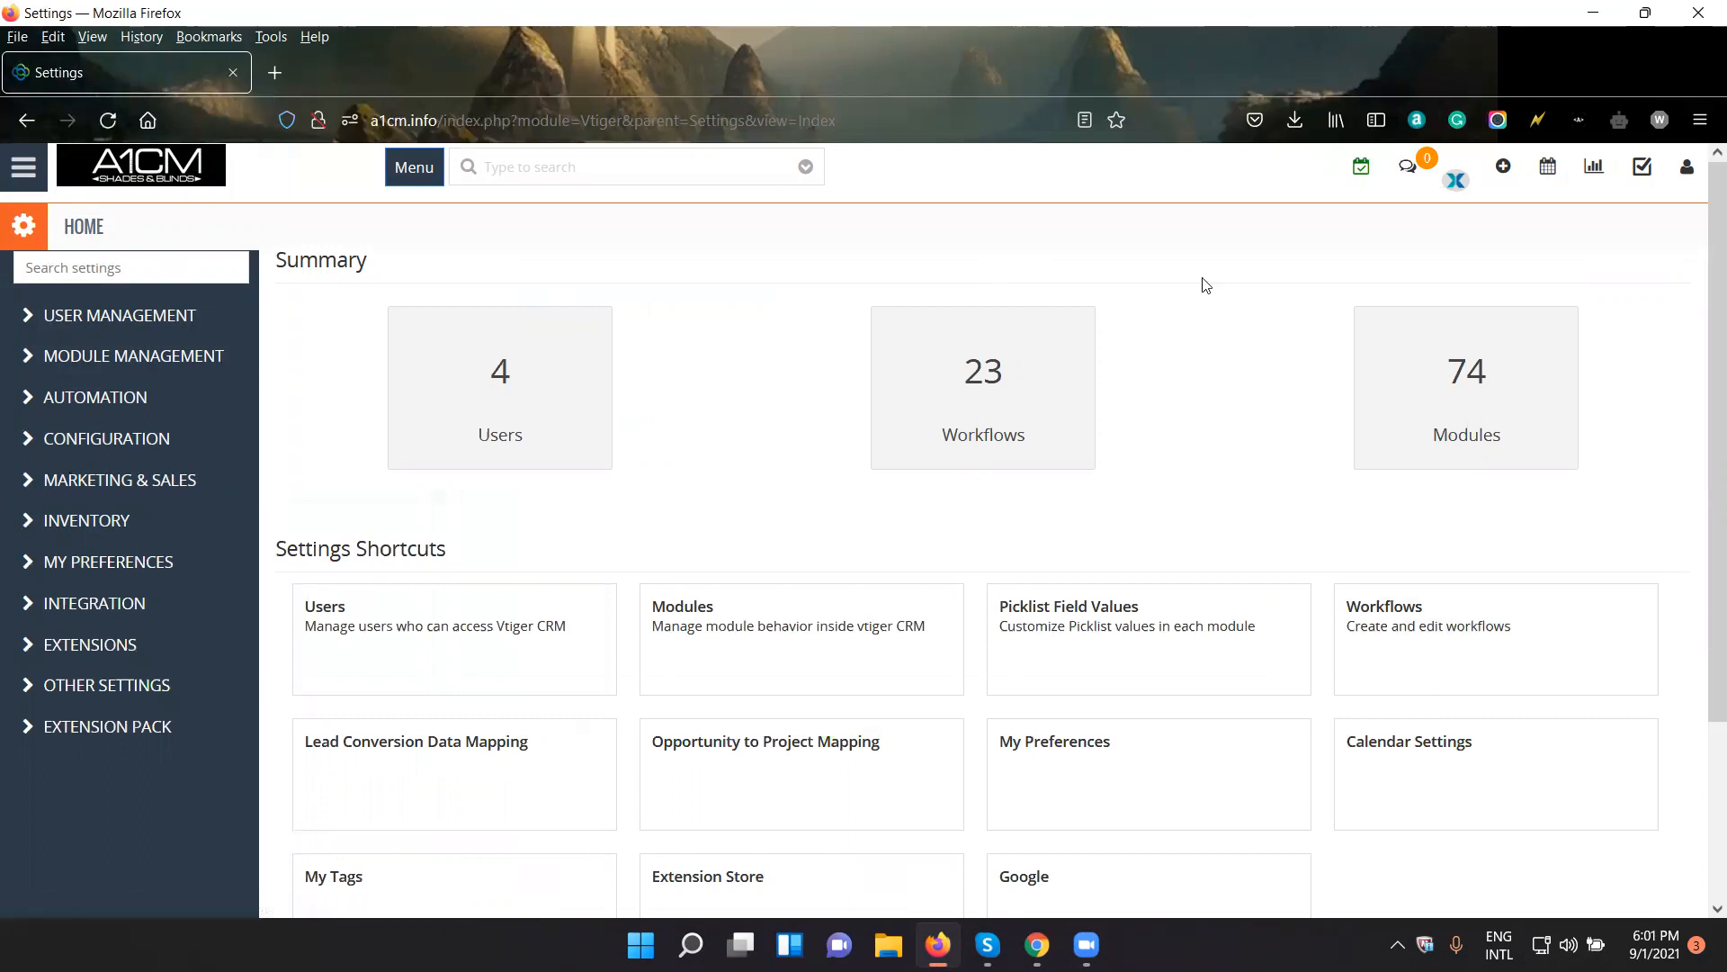
- View the signed-in administrator's account details, and show where Settings sits in the main navigation
left_click(1687, 167)
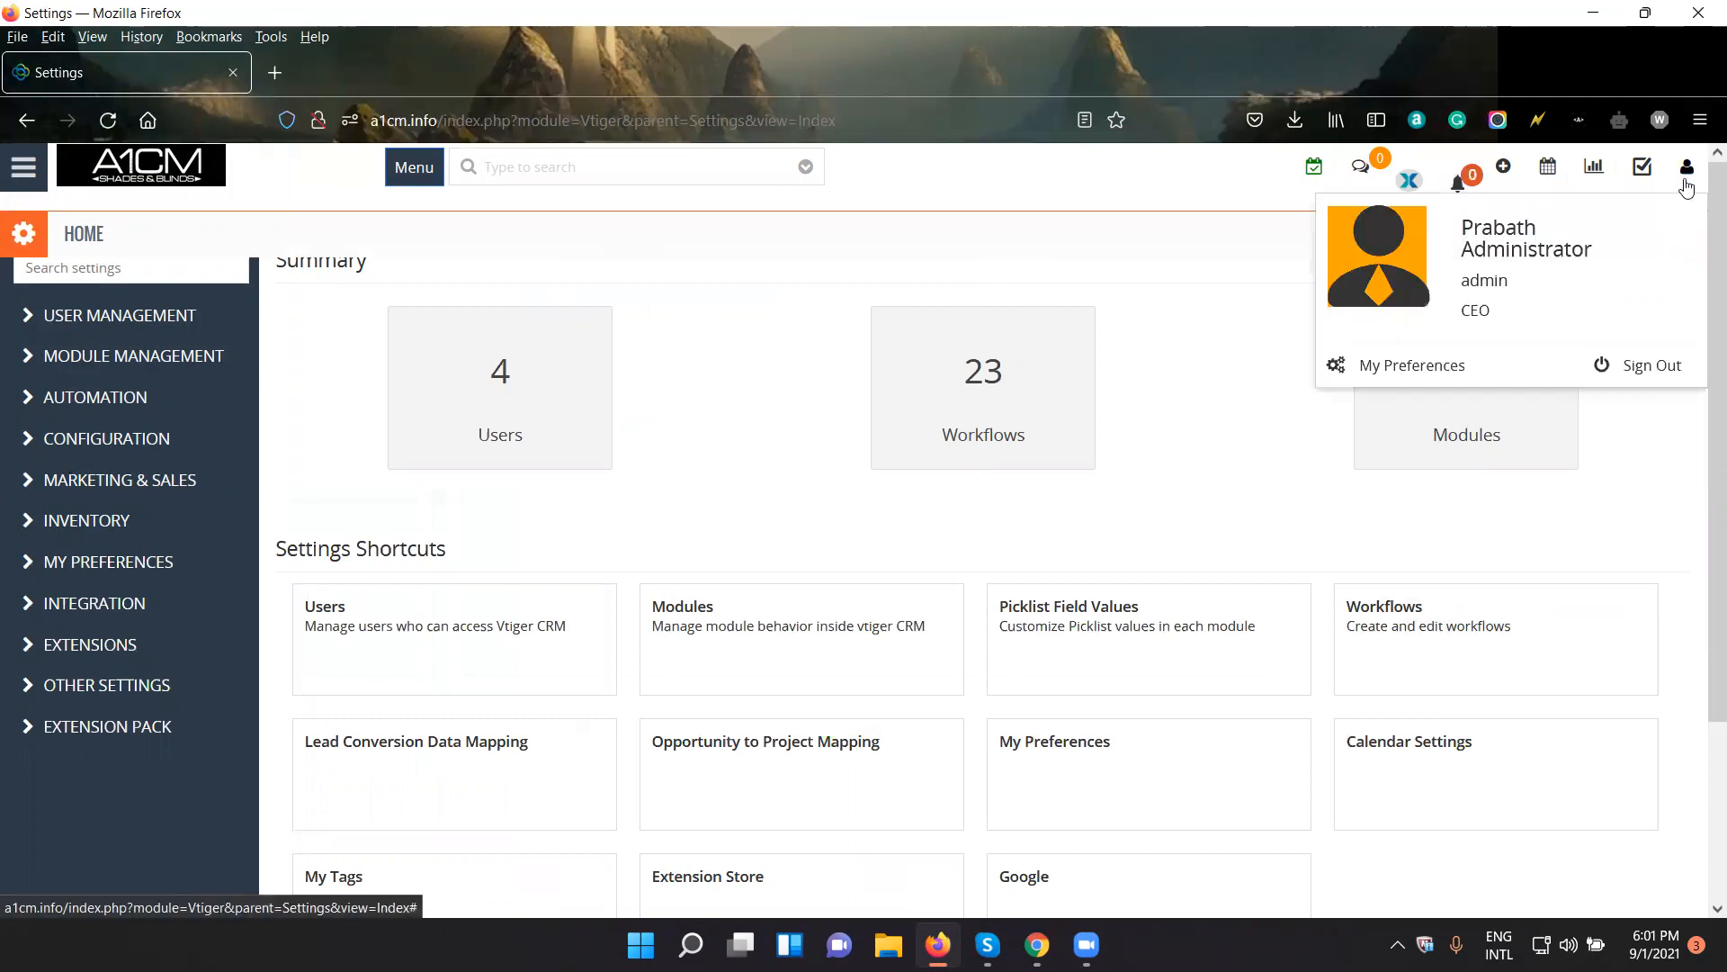
left_click_drag(1635, 258, 1462, 264)
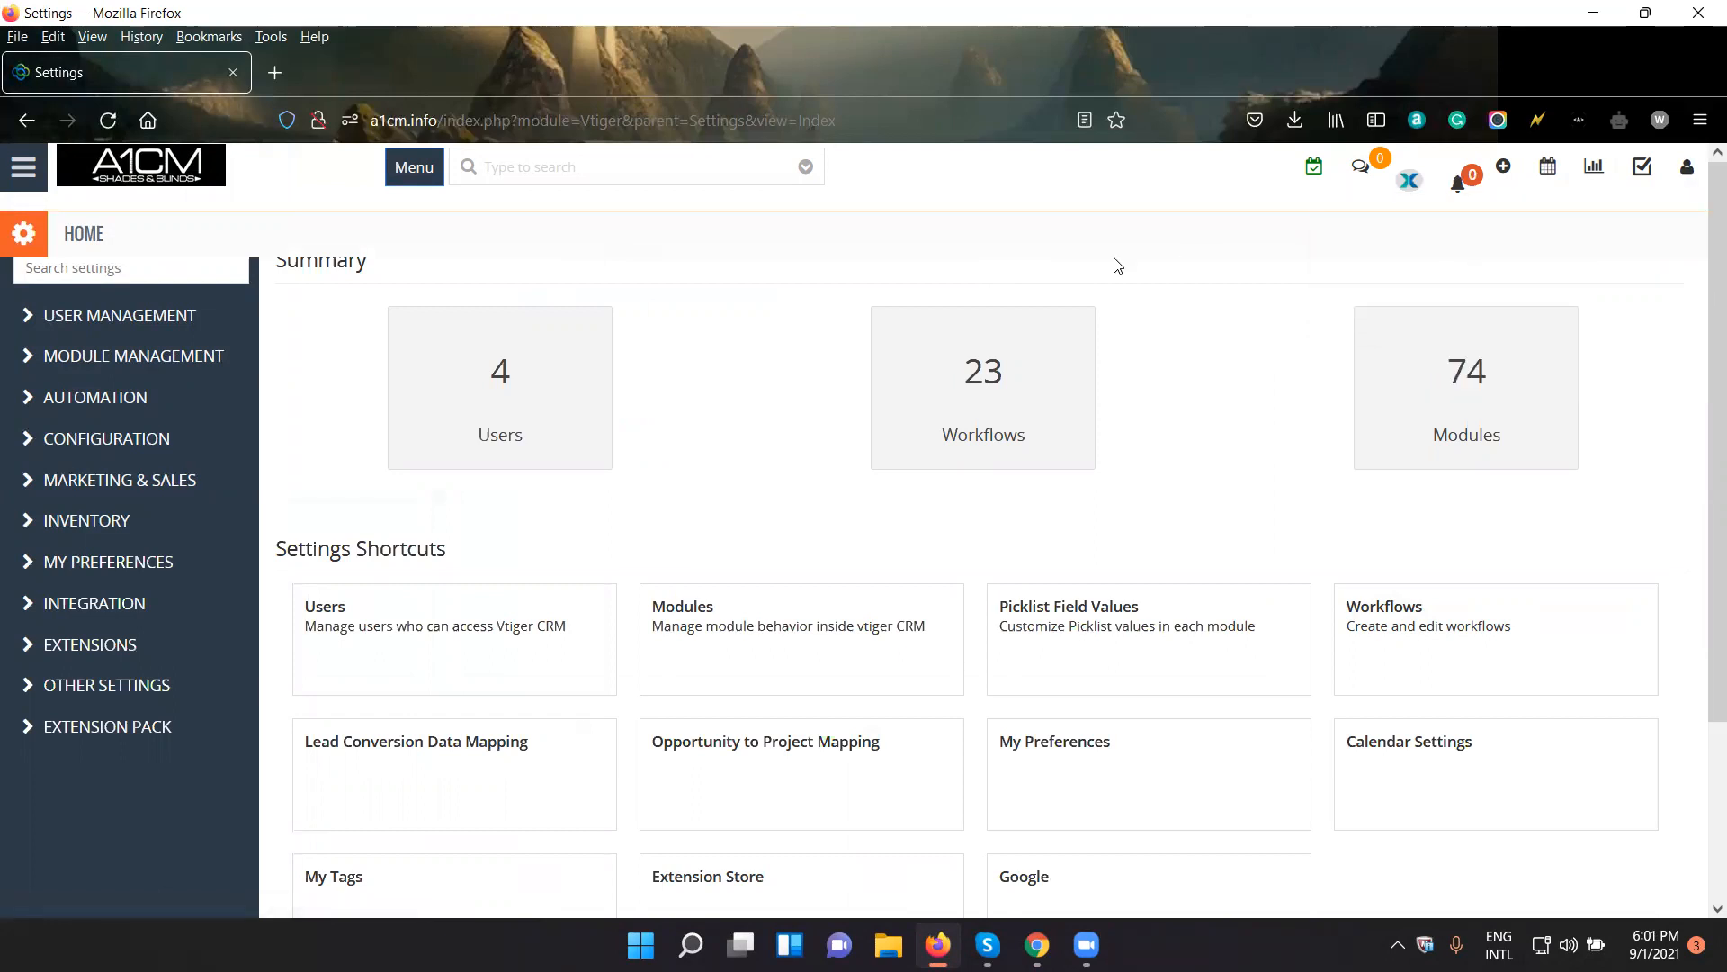
left_click(20, 178)
mouse_move(123, 756)
- Expand the User Management, Module Management and Automation groups to look through their settings entries
left_click(40, 324)
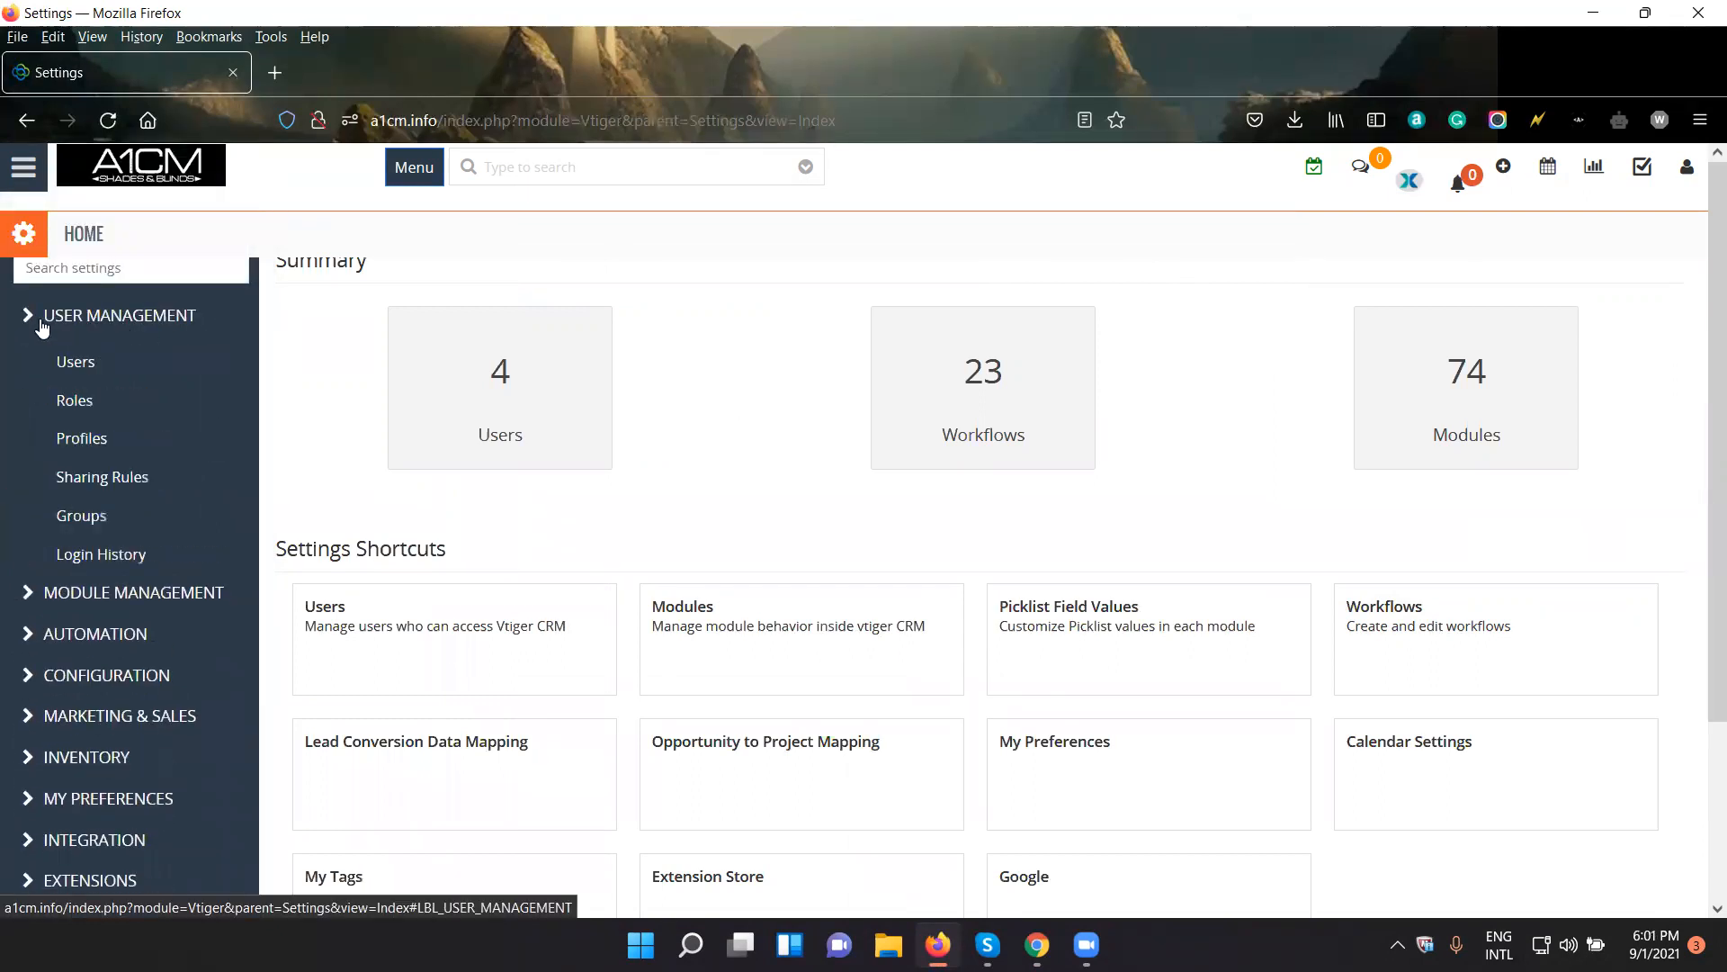
left_click(43, 328)
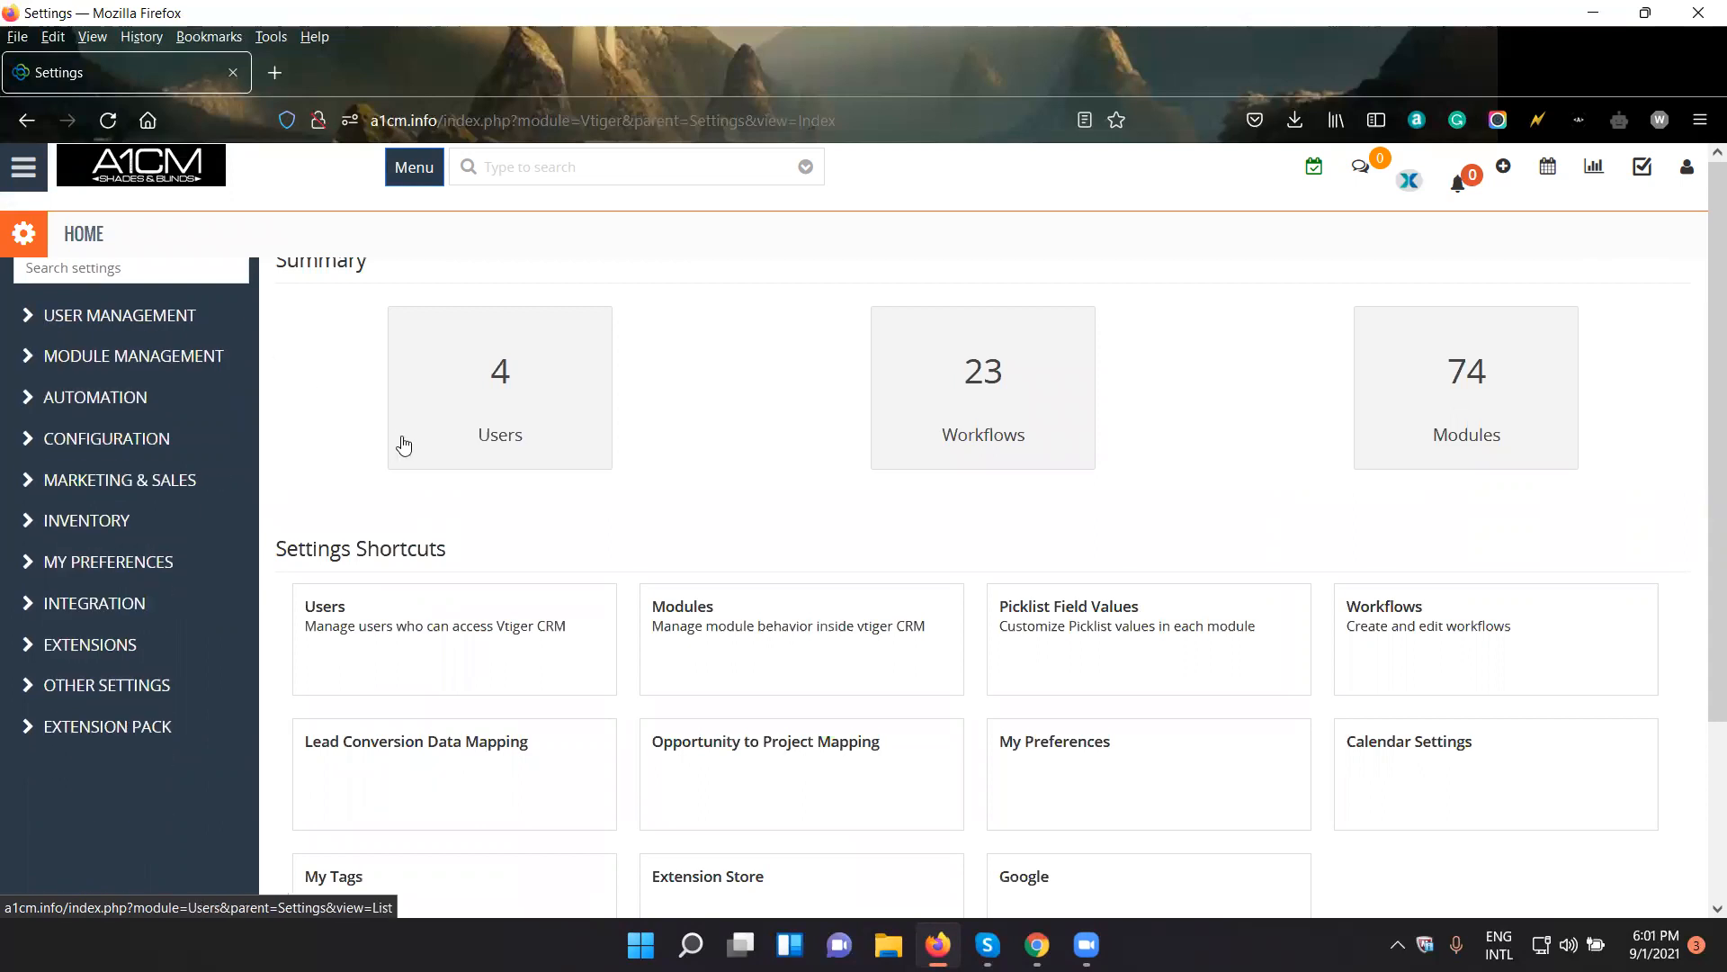
left_click(24, 322)
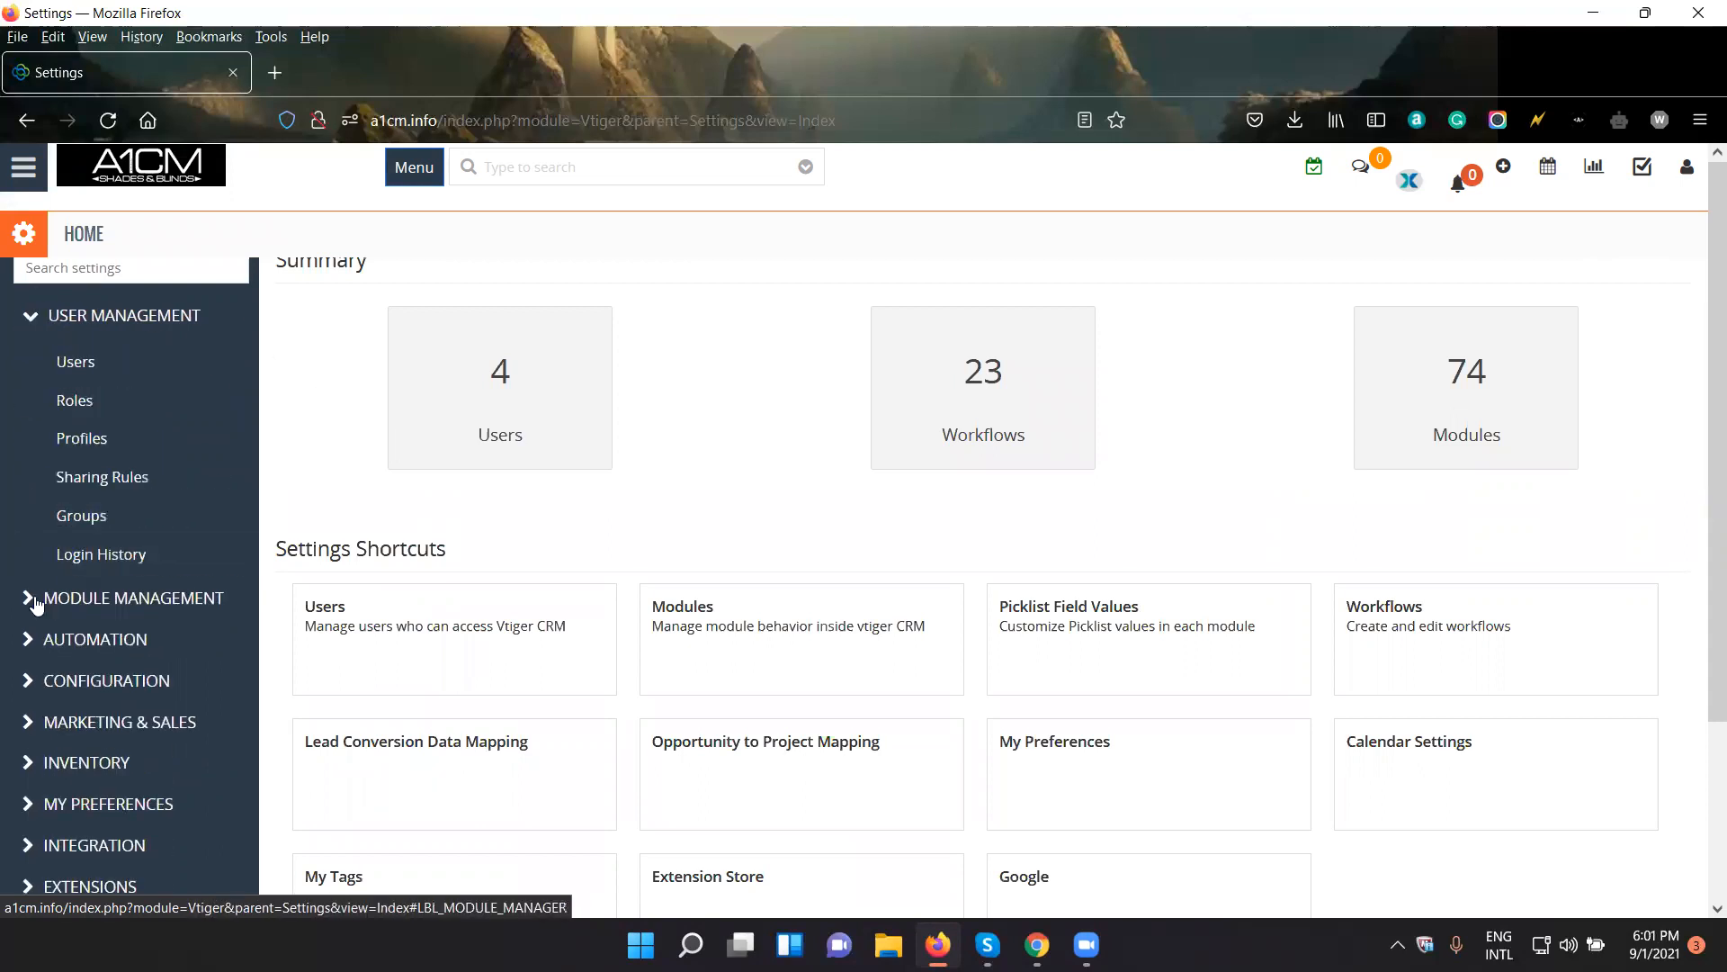
left_click(36, 601)
left_click(17, 529)
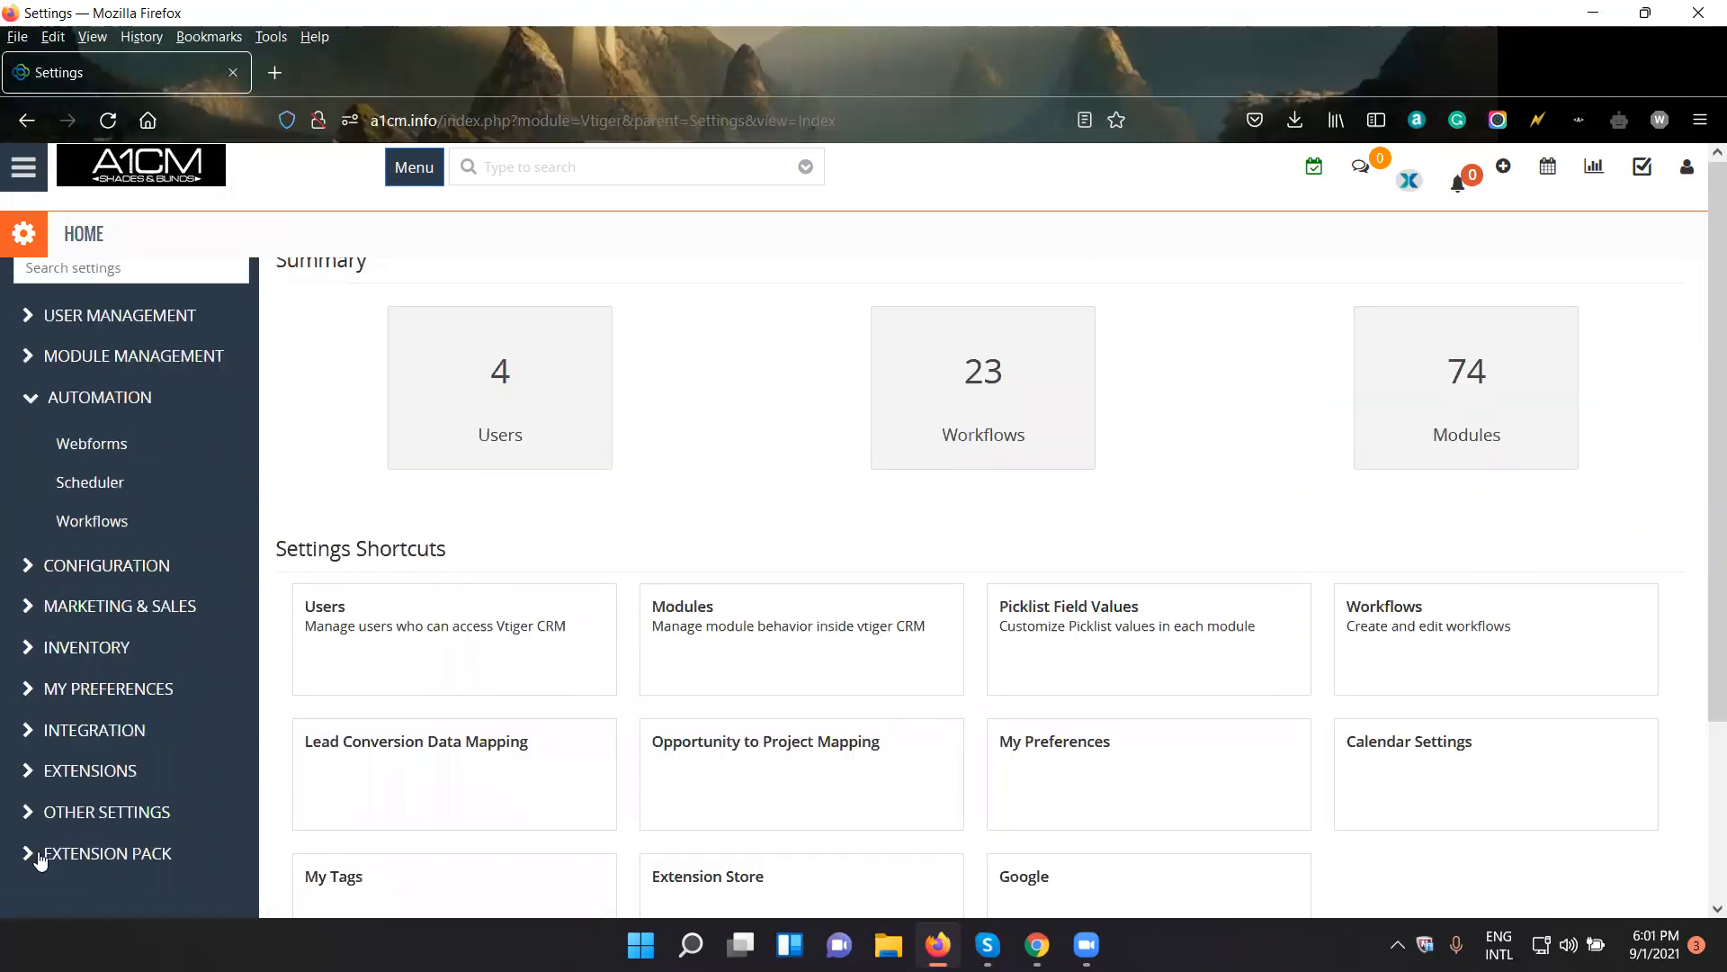
- Open the Users list under User Management and highlight the entries of the first administrator and the Sales Person
left_click(31, 333)
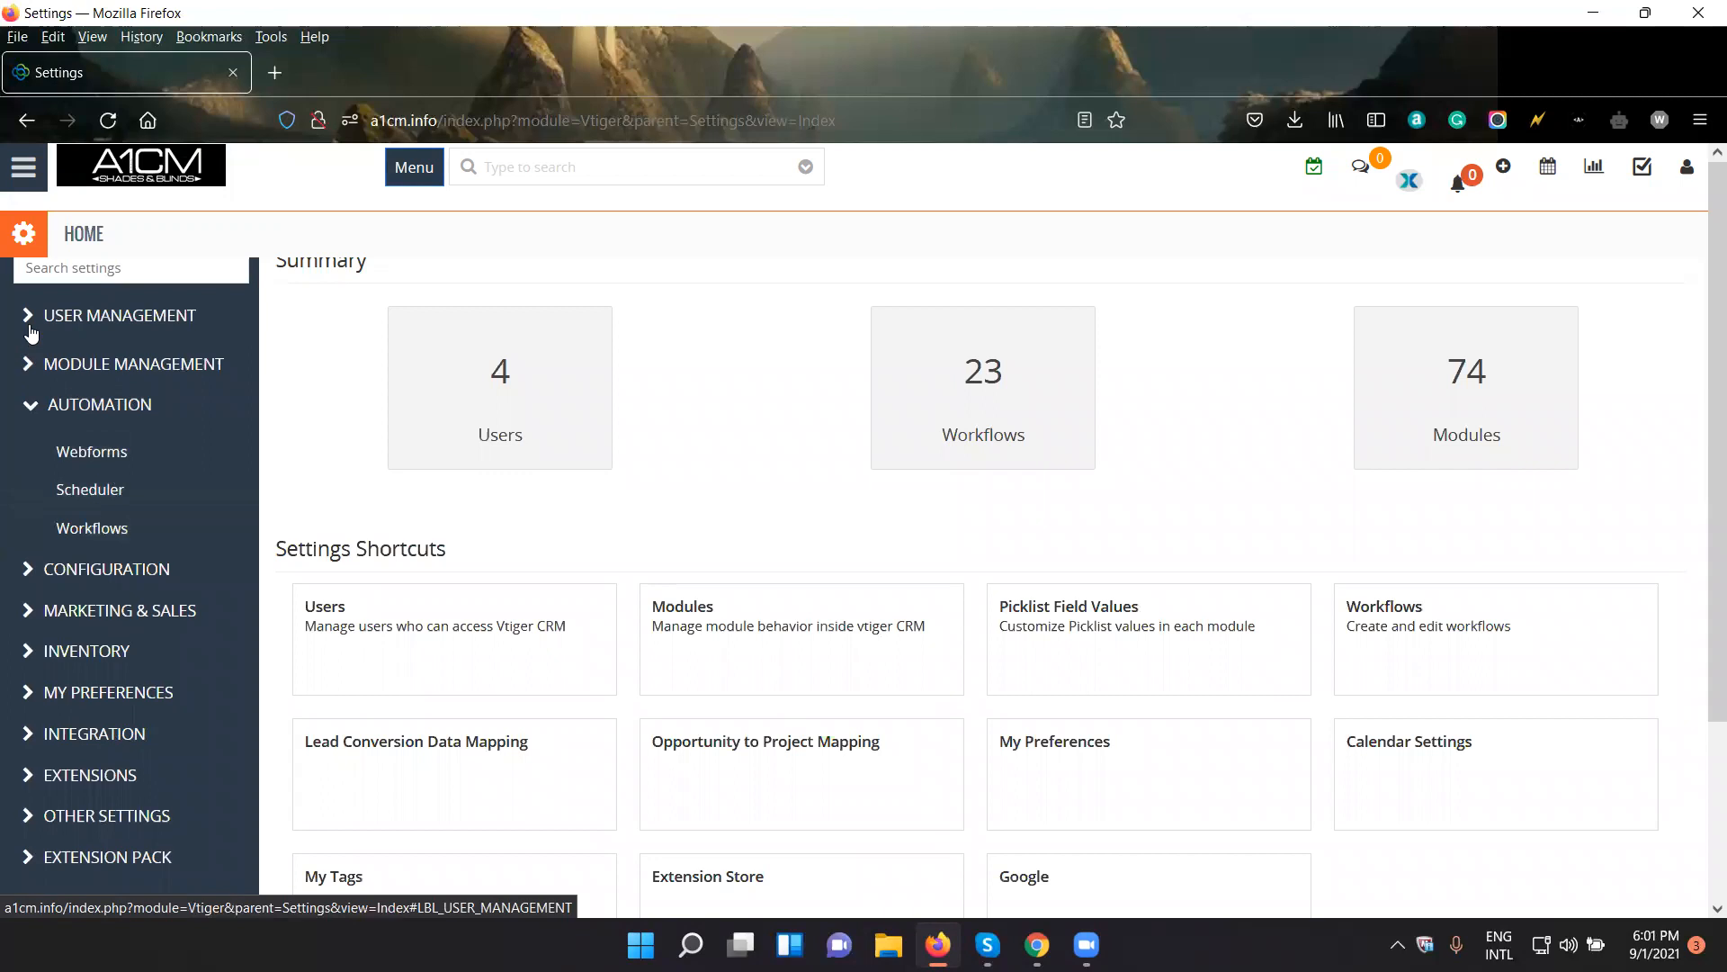
left_click(31, 333)
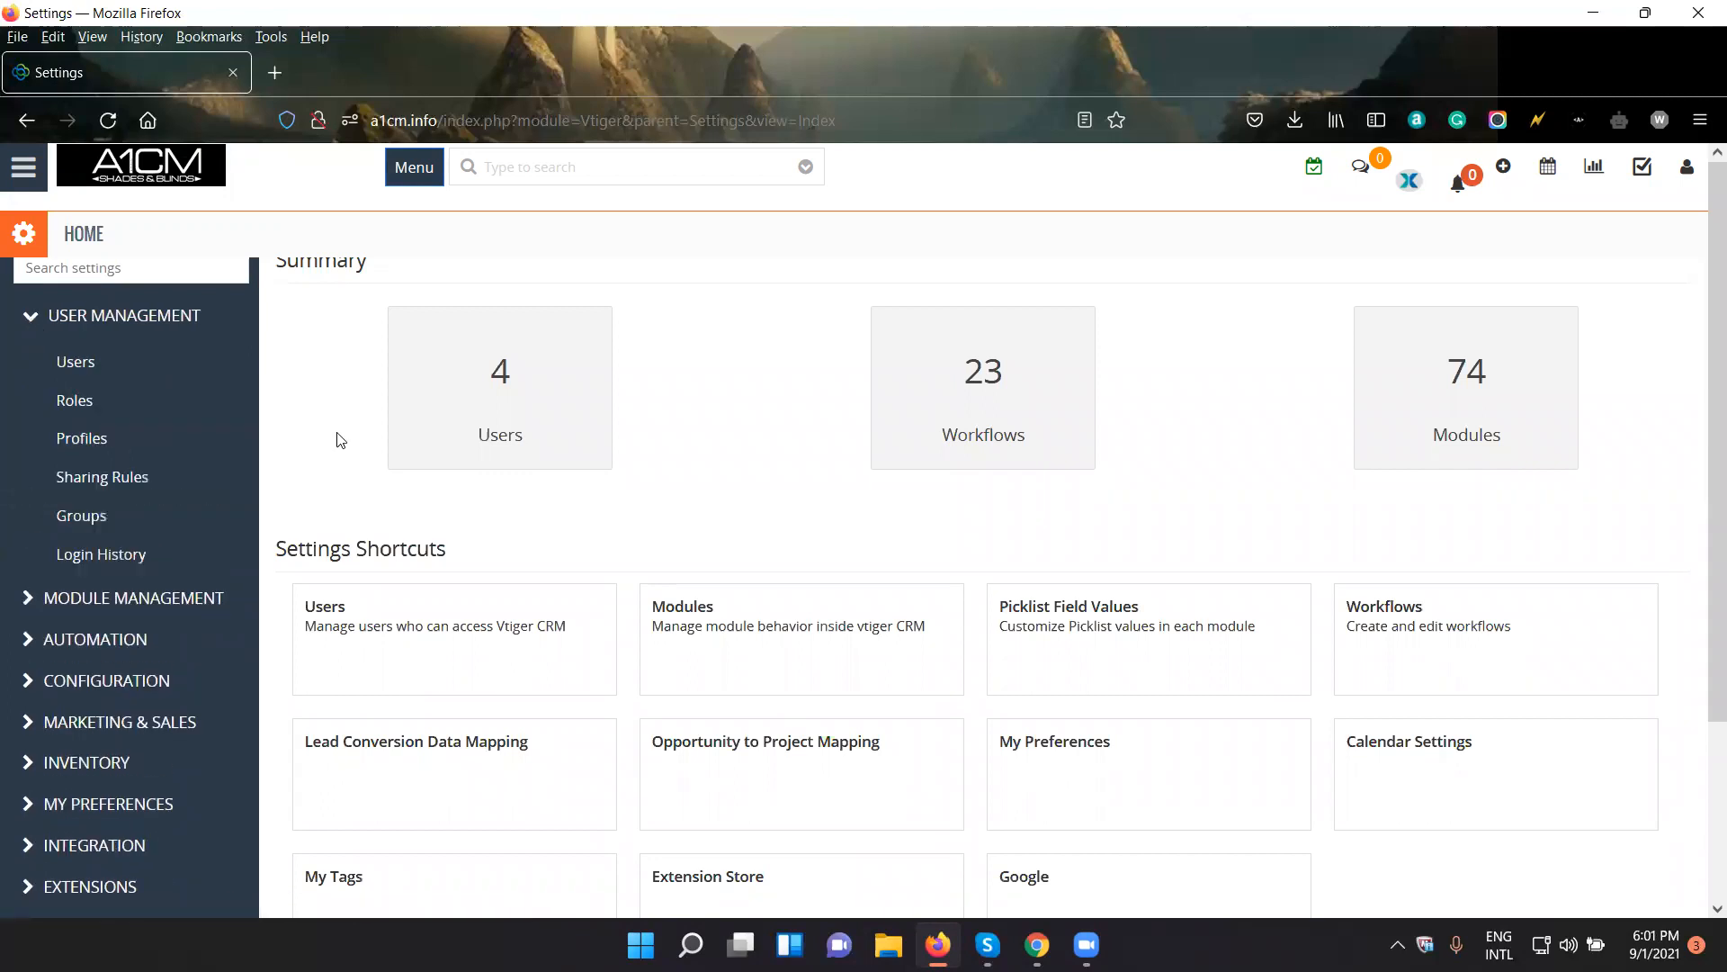
left_click(99, 371)
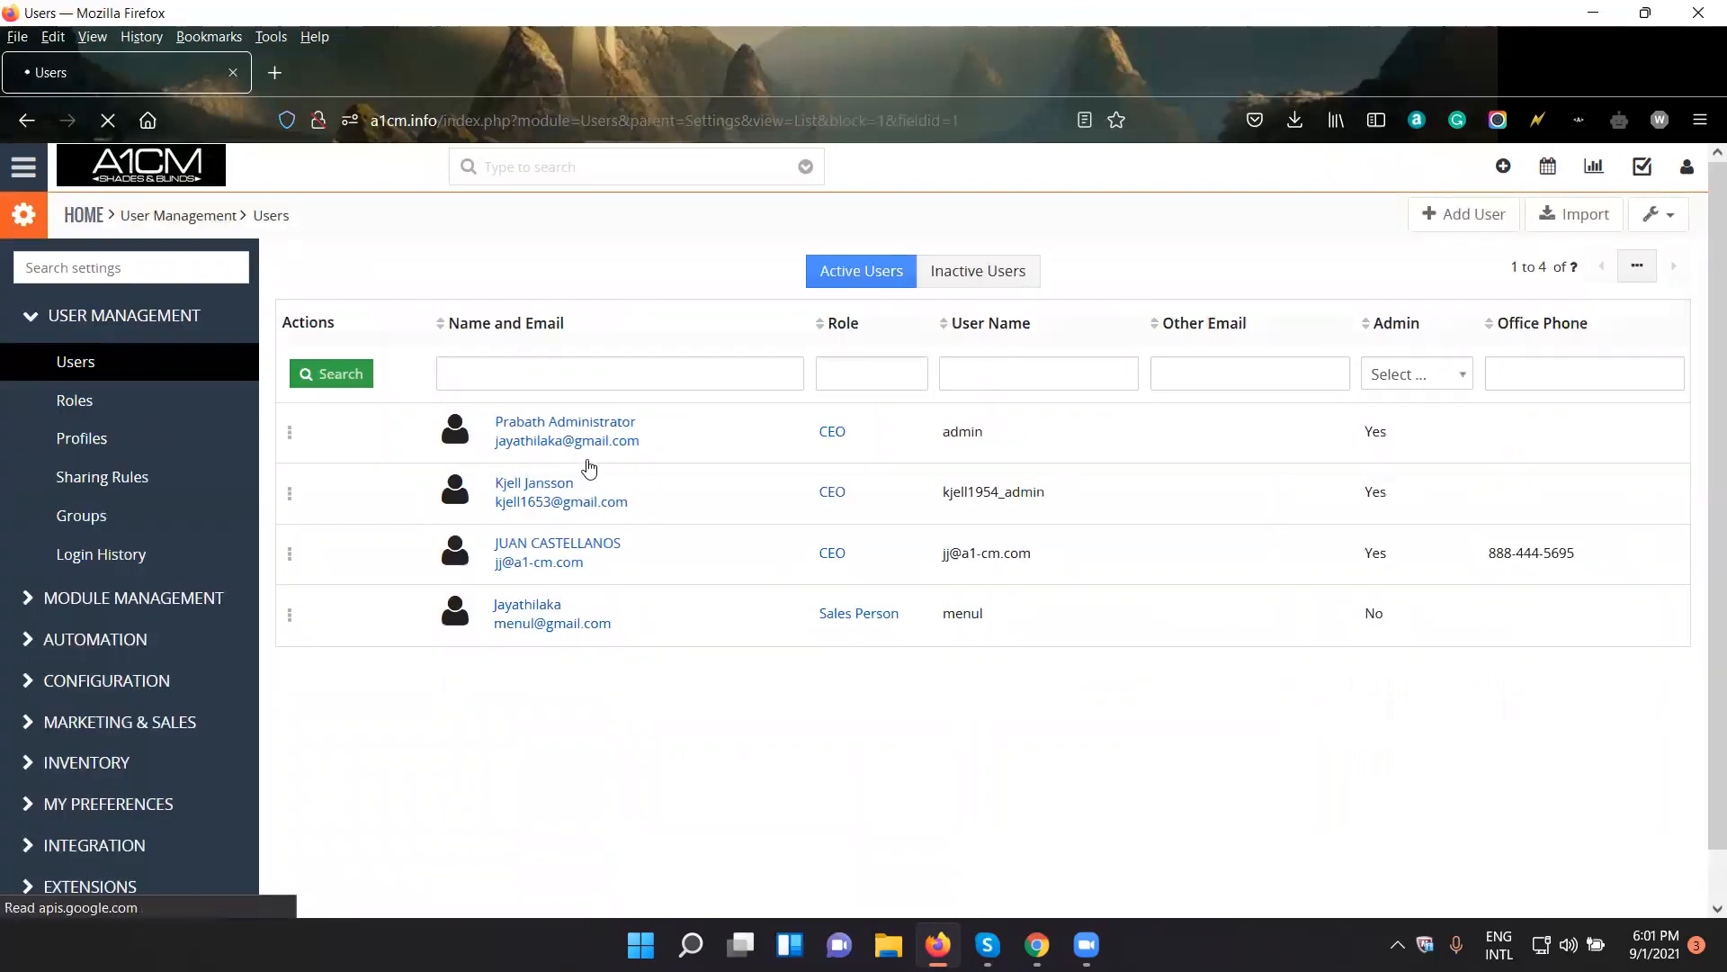
left_click_drag(493, 419, 1453, 447)
left_click_drag(1457, 629, 324, 610)
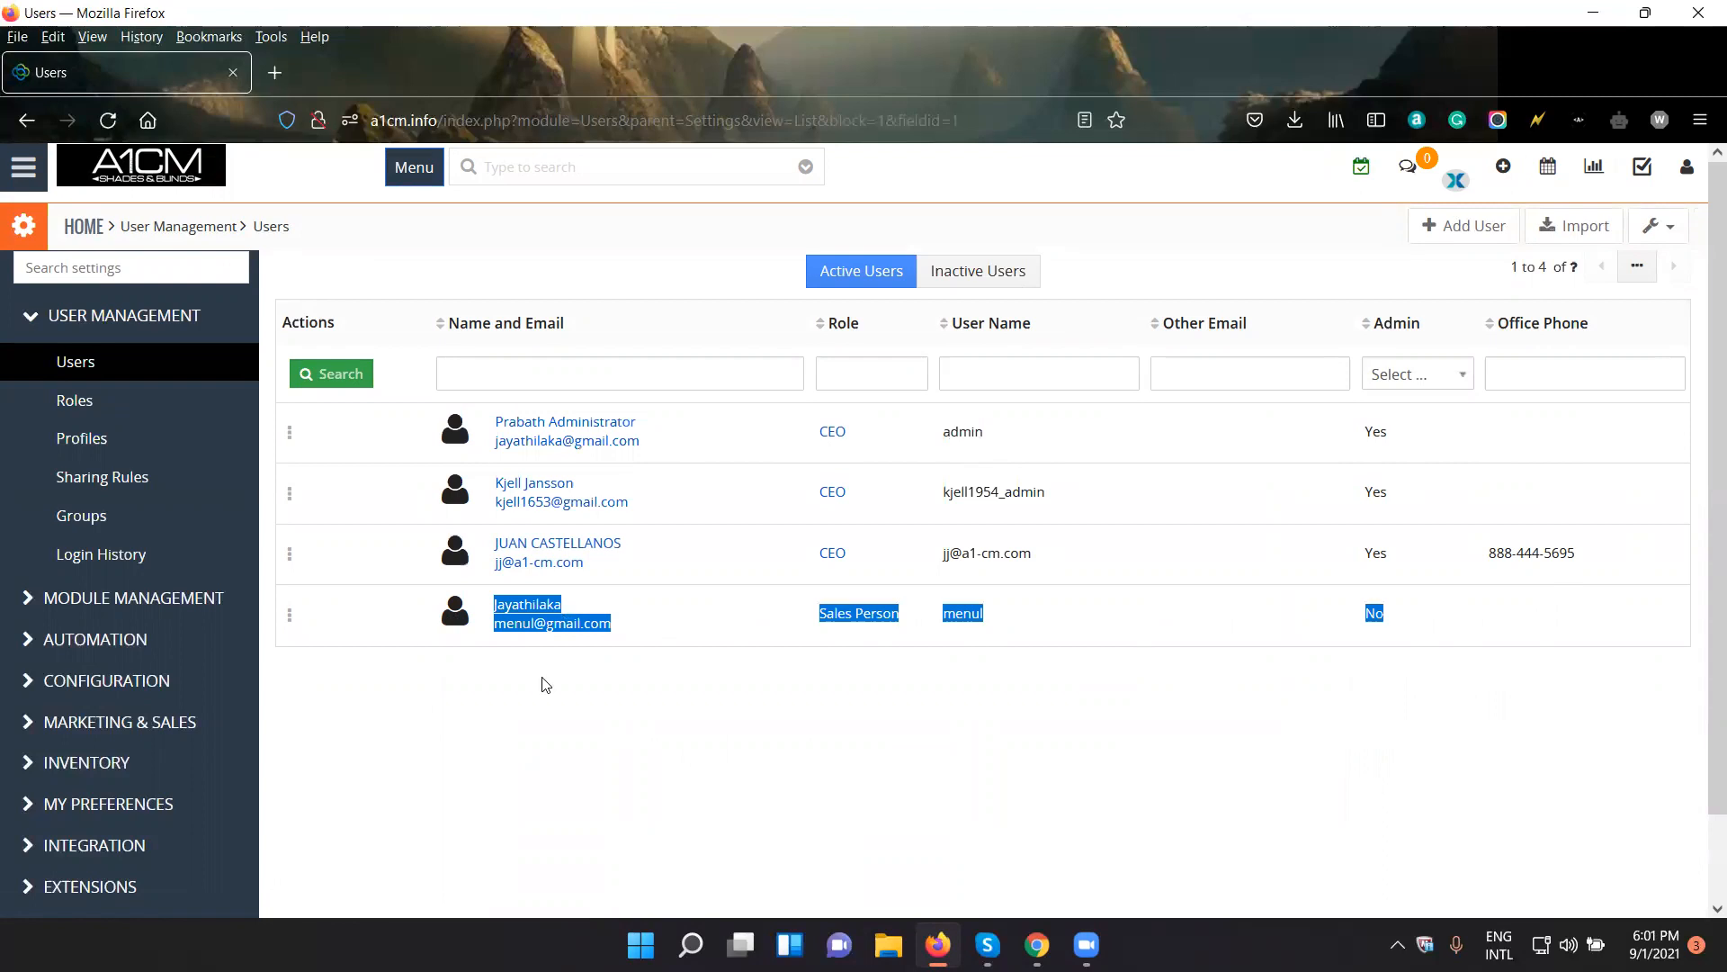
left_click(540, 684)
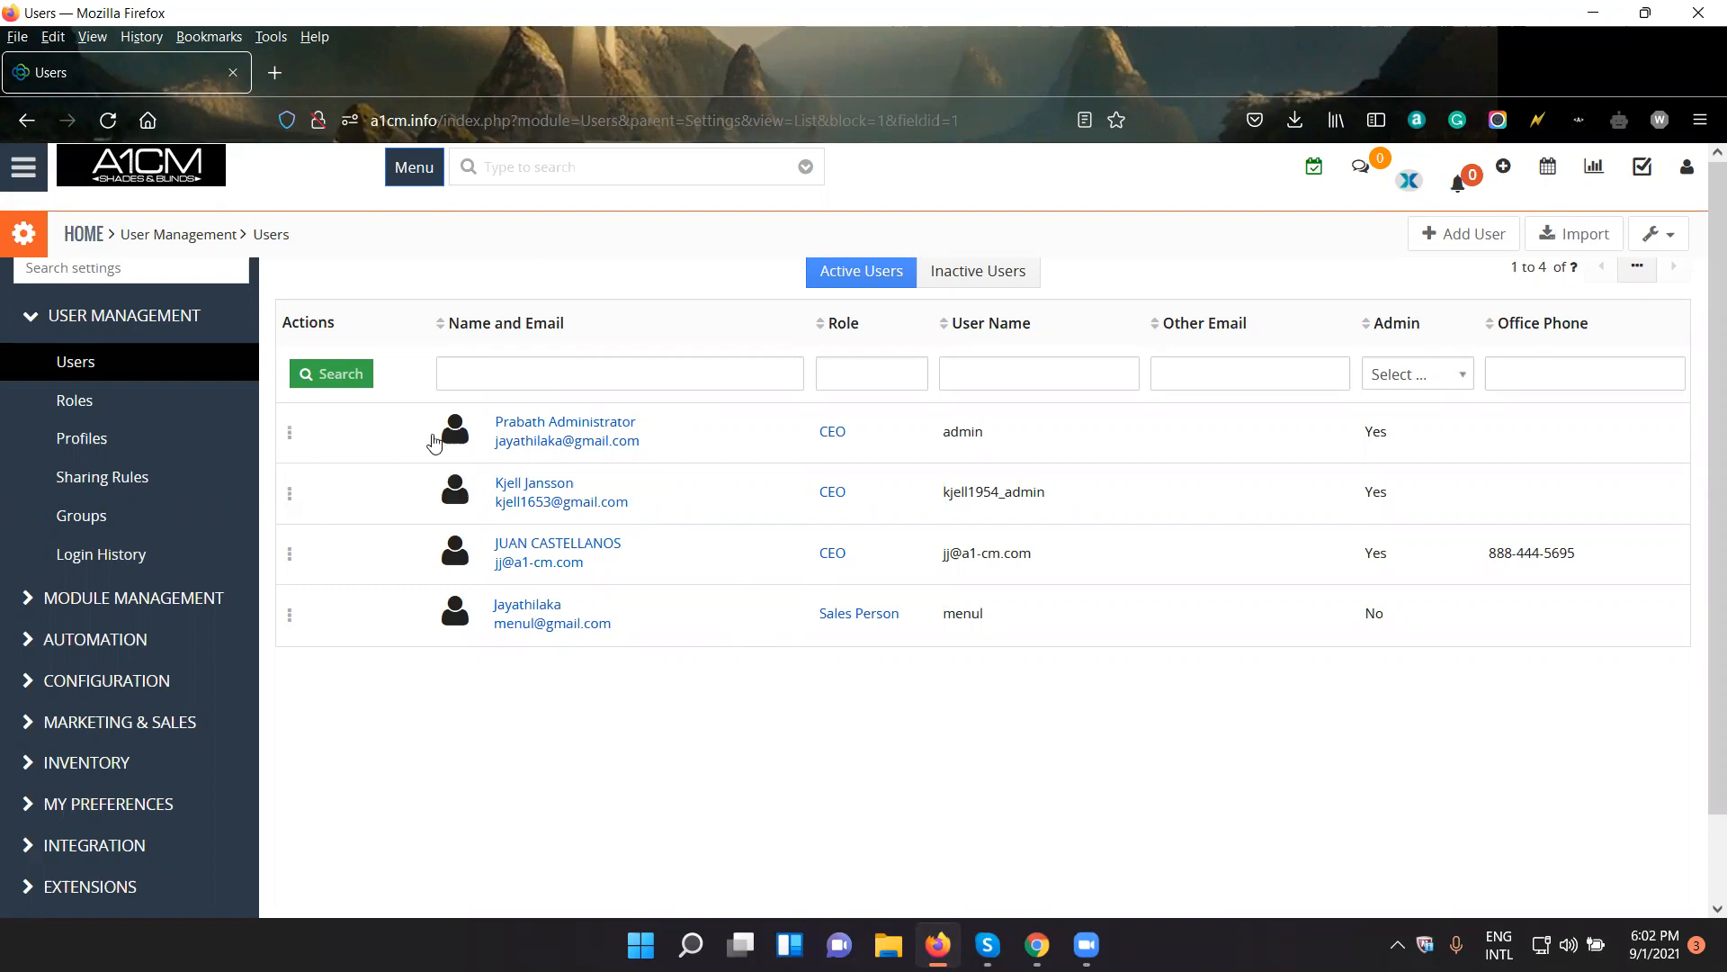
- Examine the actions available for the admin user, opening the Change Password form and closing it without entering anything
mouse_move(289, 434)
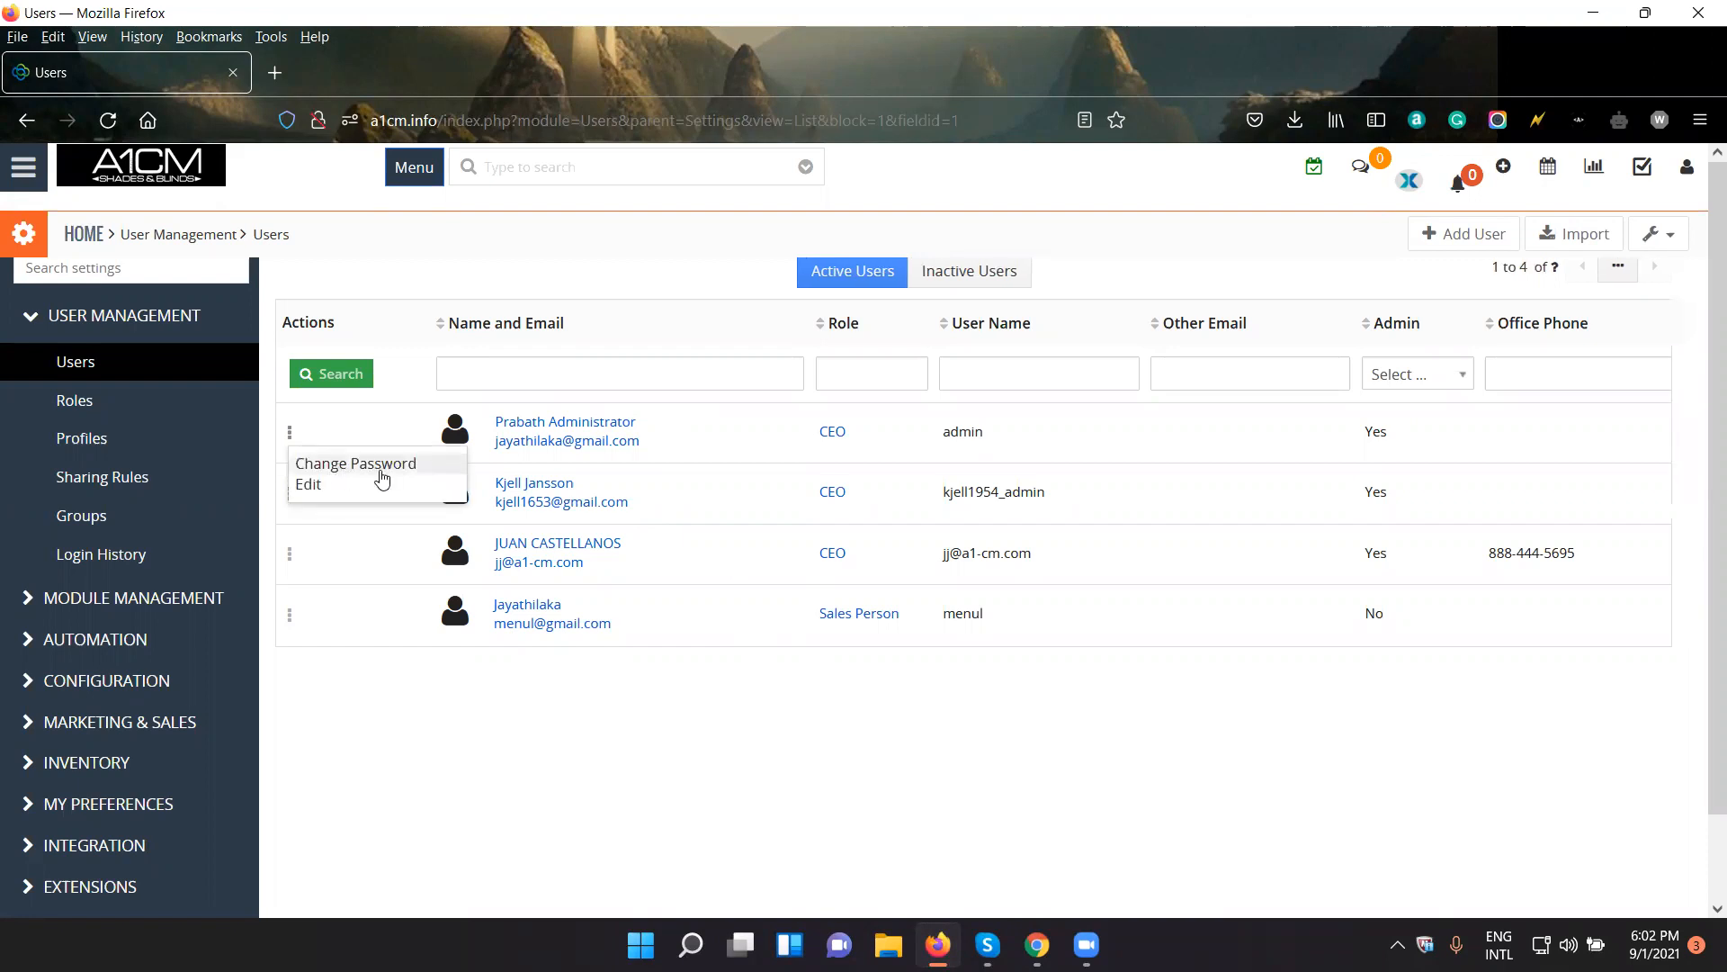
left_click(380, 471)
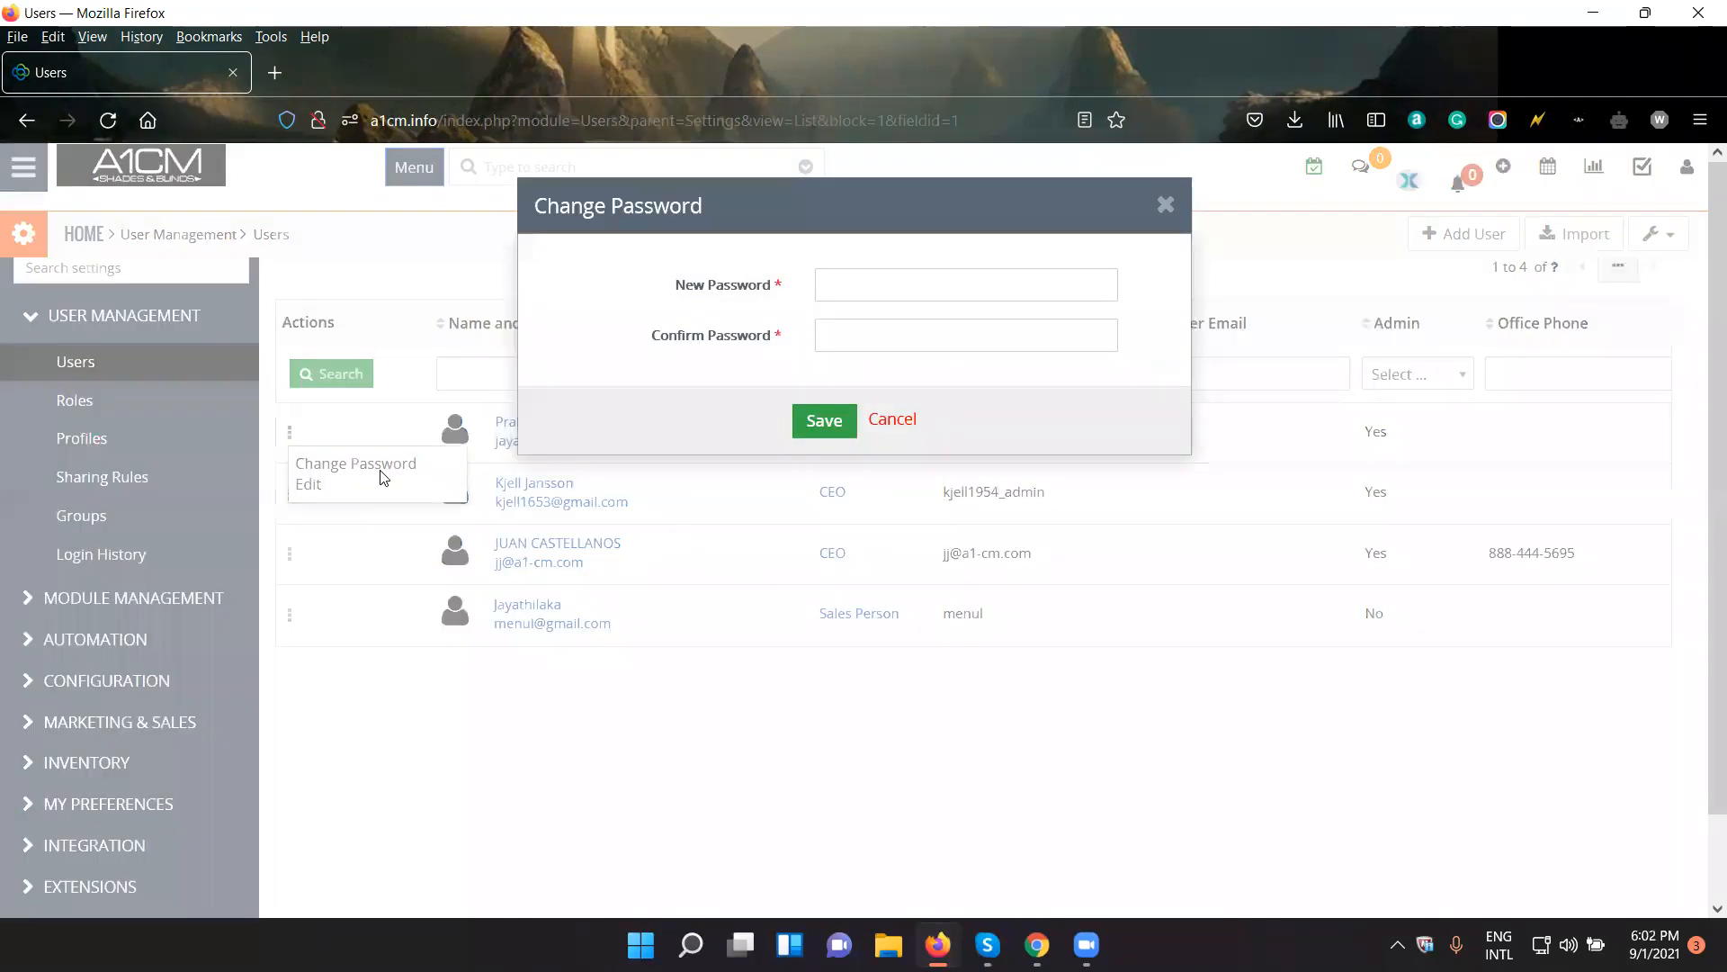
left_click(1166, 205)
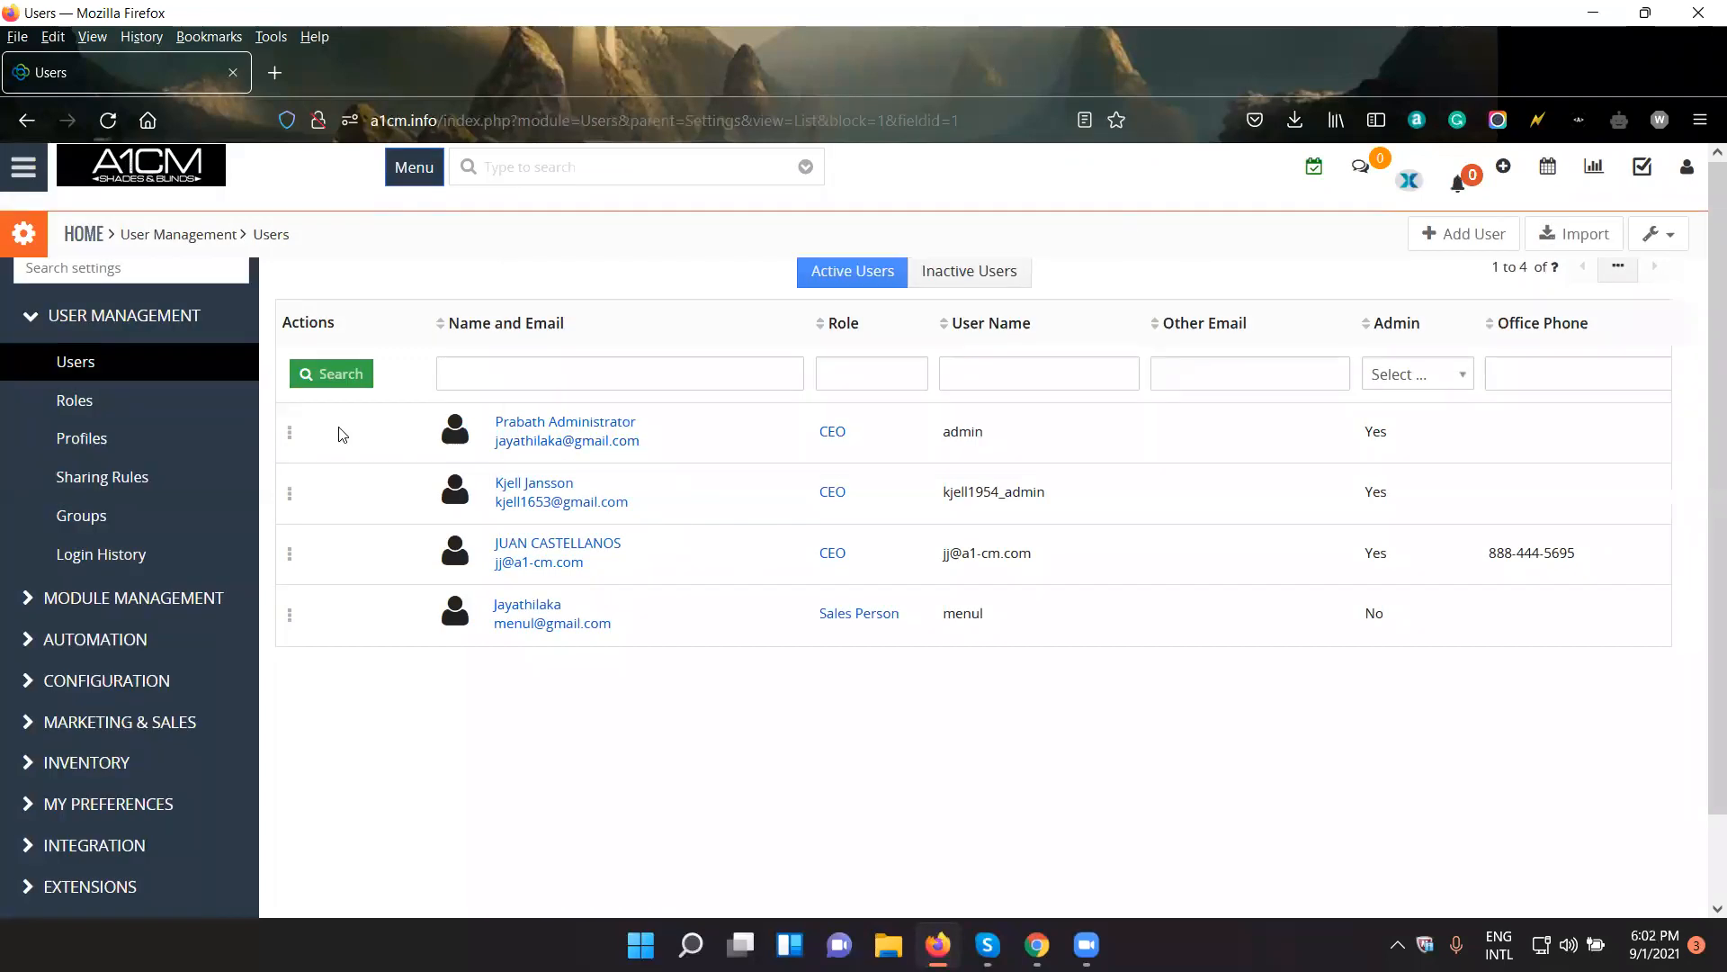
left_click(290, 438)
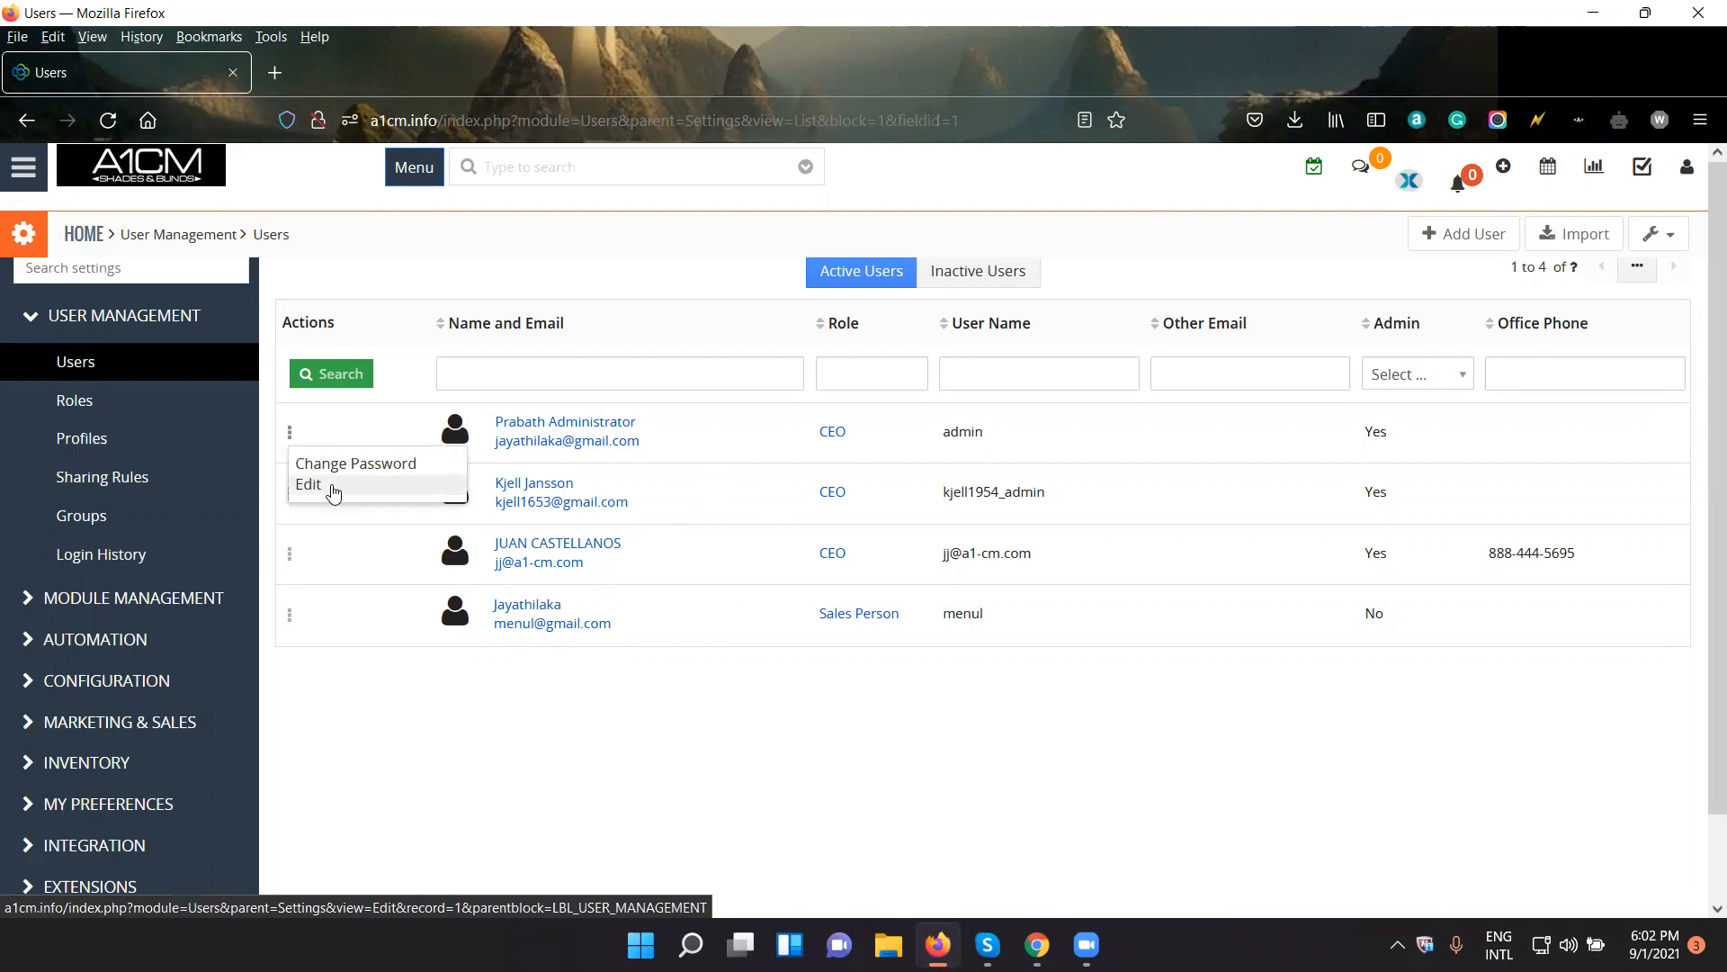
left_click(699, 715)
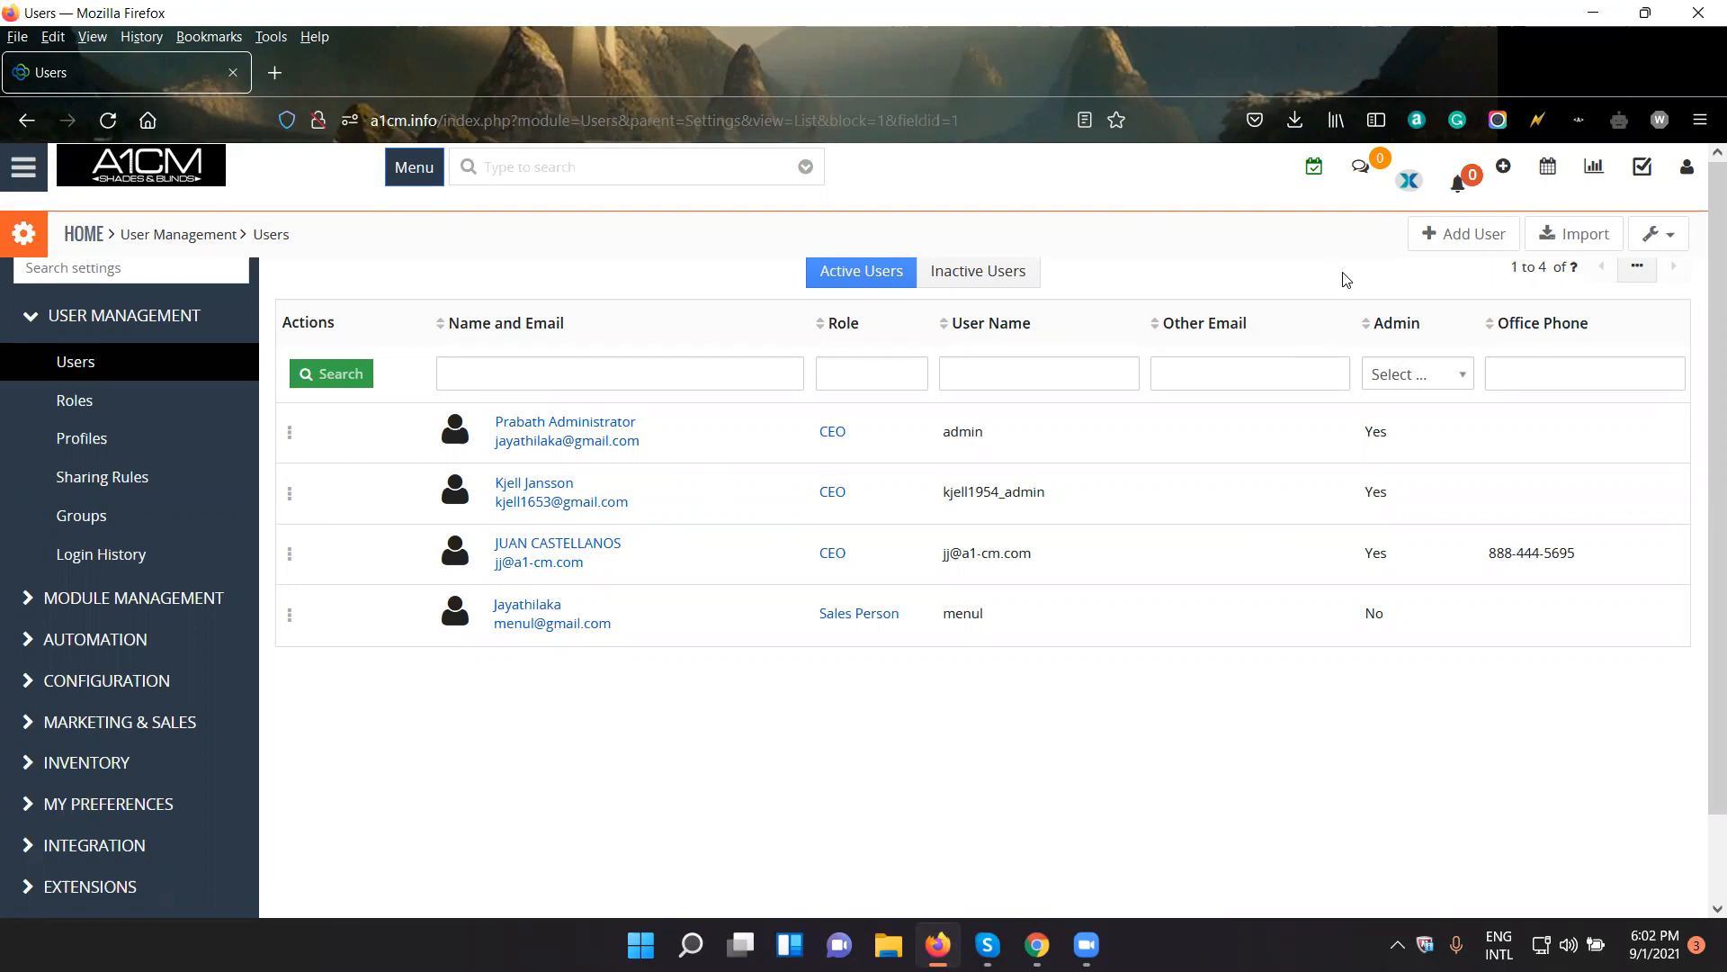
- Add a new user record and review the form's sections from User Login & Role down to User Photograph
left_click(1480, 239)
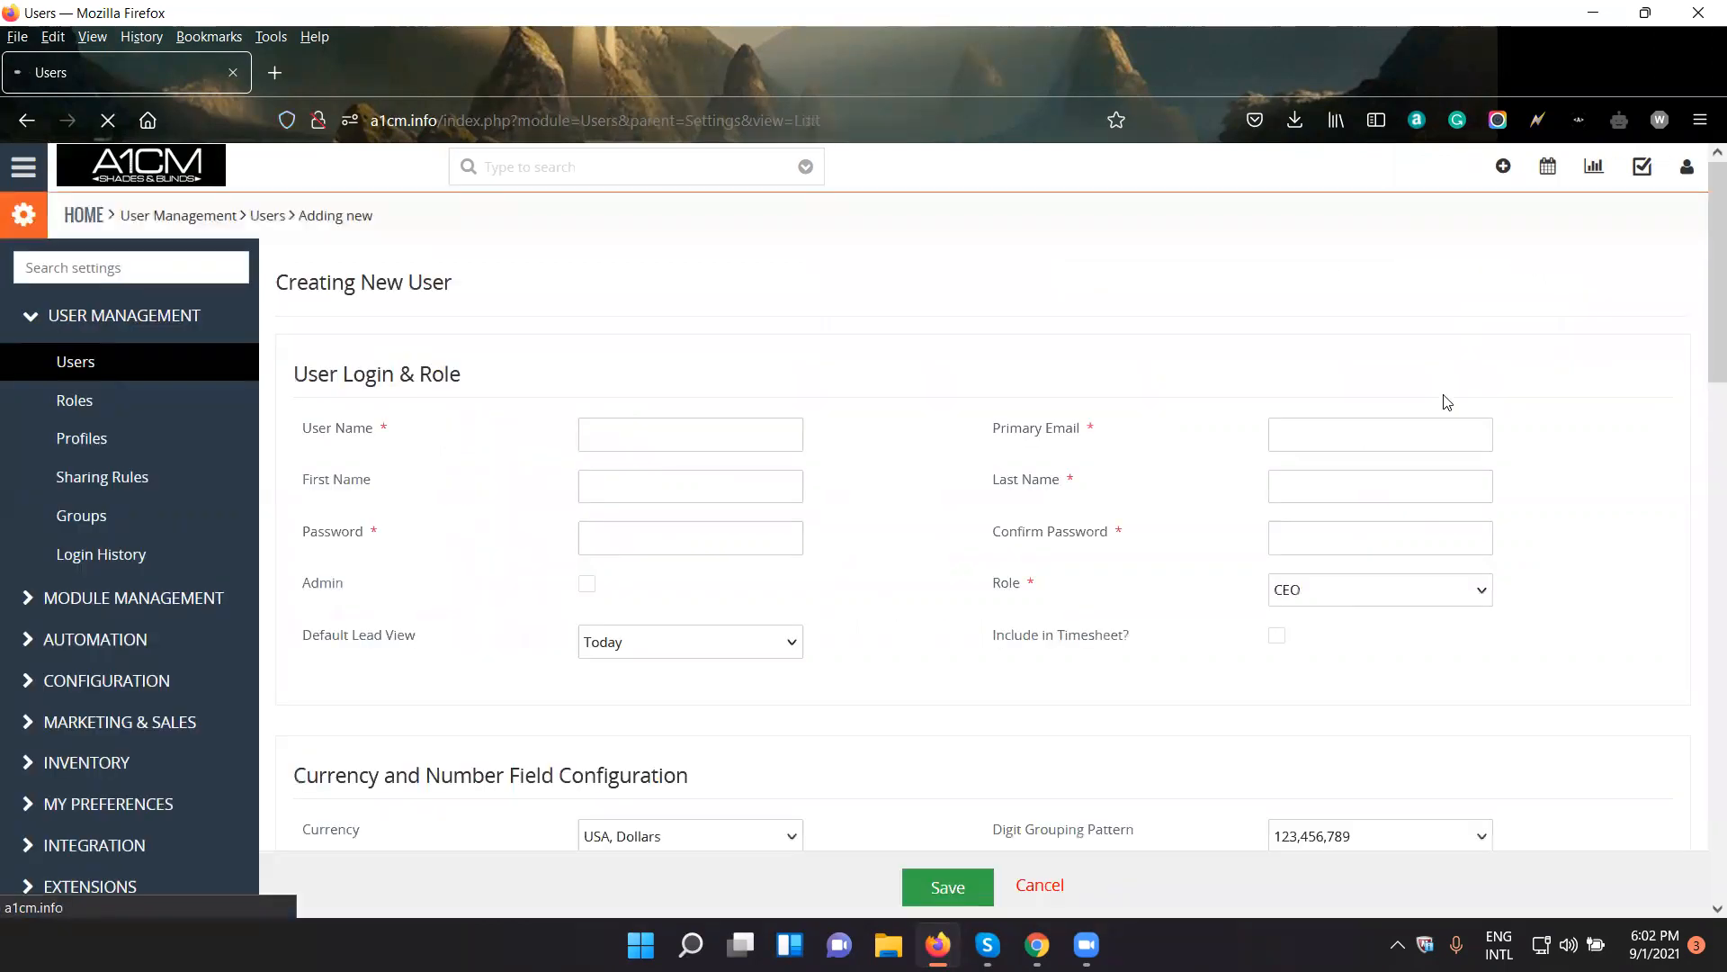
scroll(814, 627, "down", 1)
scroll(810, 621, "up", 1)
left_click(683, 435)
scroll(760, 687, "down", 3)
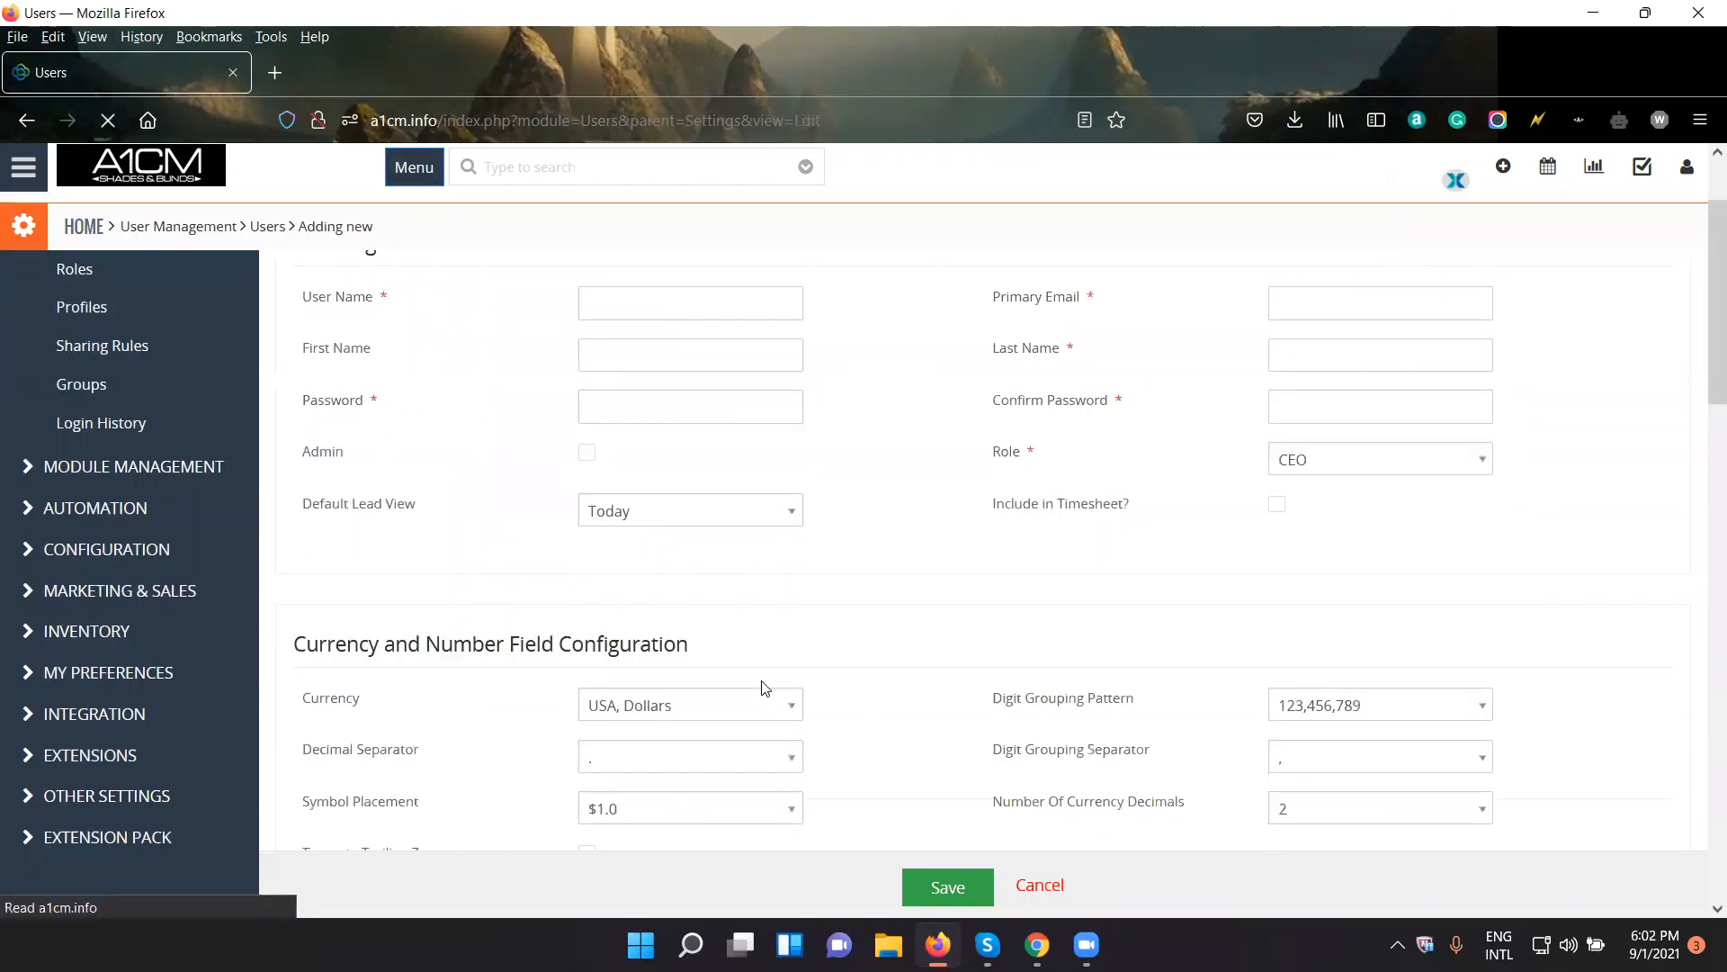
scroll(759, 686, "up", 3)
scroll(766, 688, "down", 3)
scroll(766, 689, "down", 5)
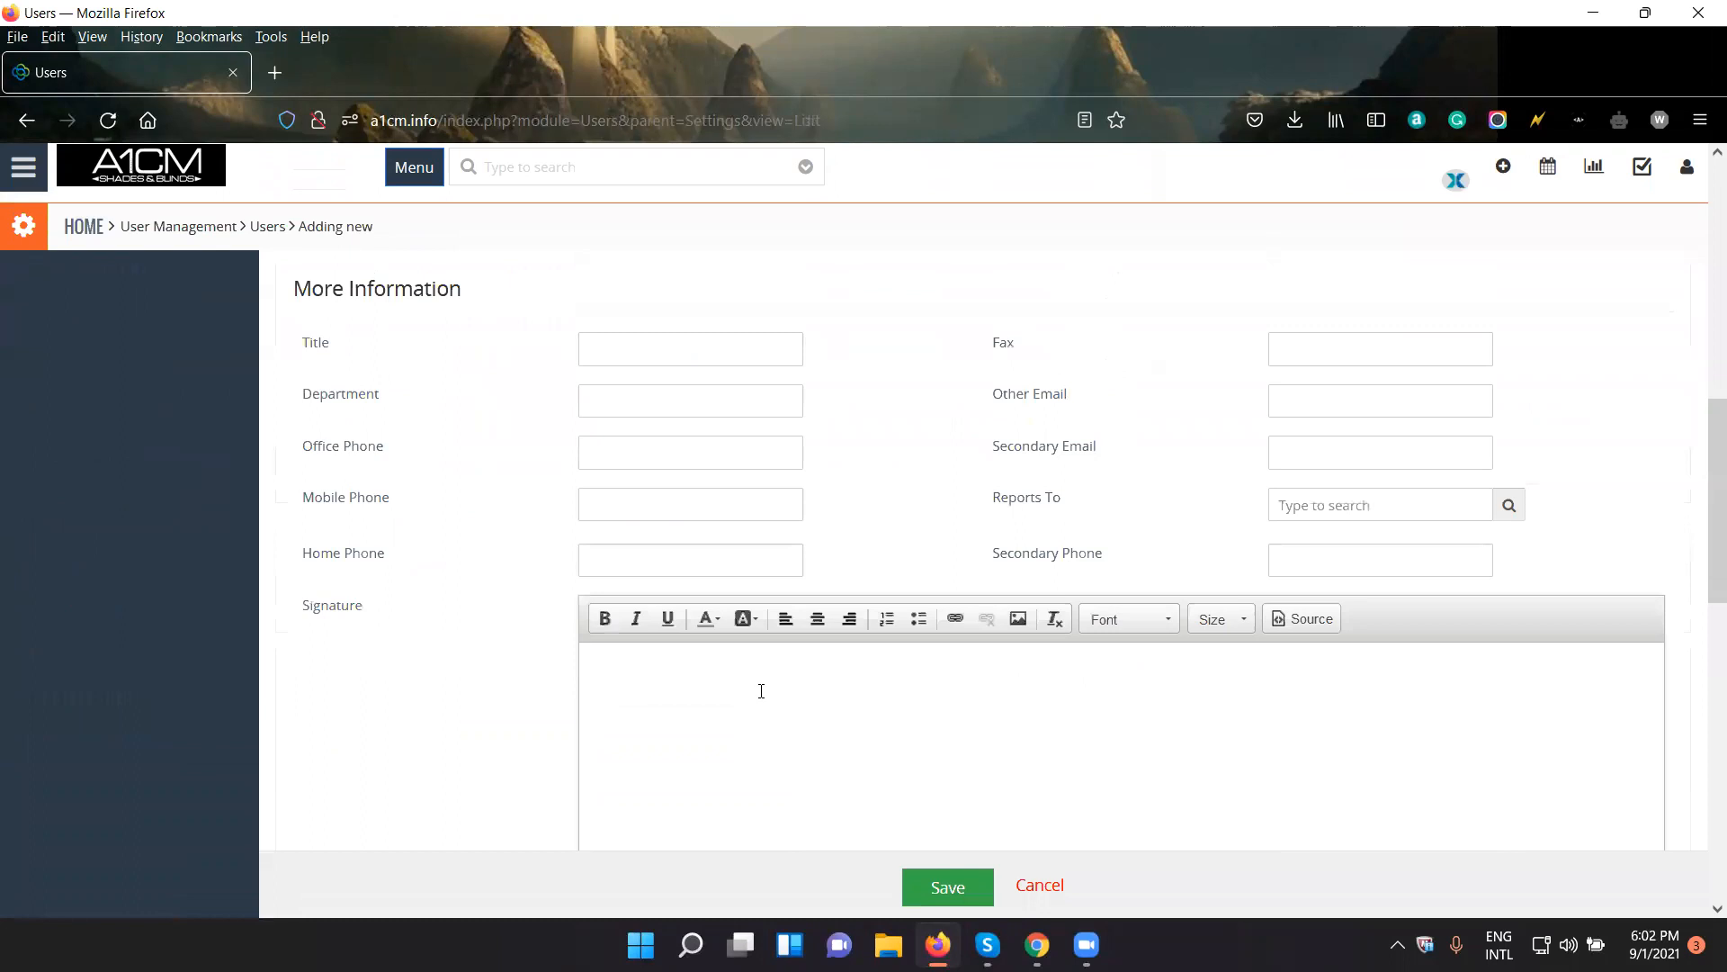
scroll(760, 690, "up", 10)
left_click_drag(409, 451, 958, 471)
left_click(832, 531)
scroll(801, 679, "down", 4)
scroll(879, 416, "down", 2)
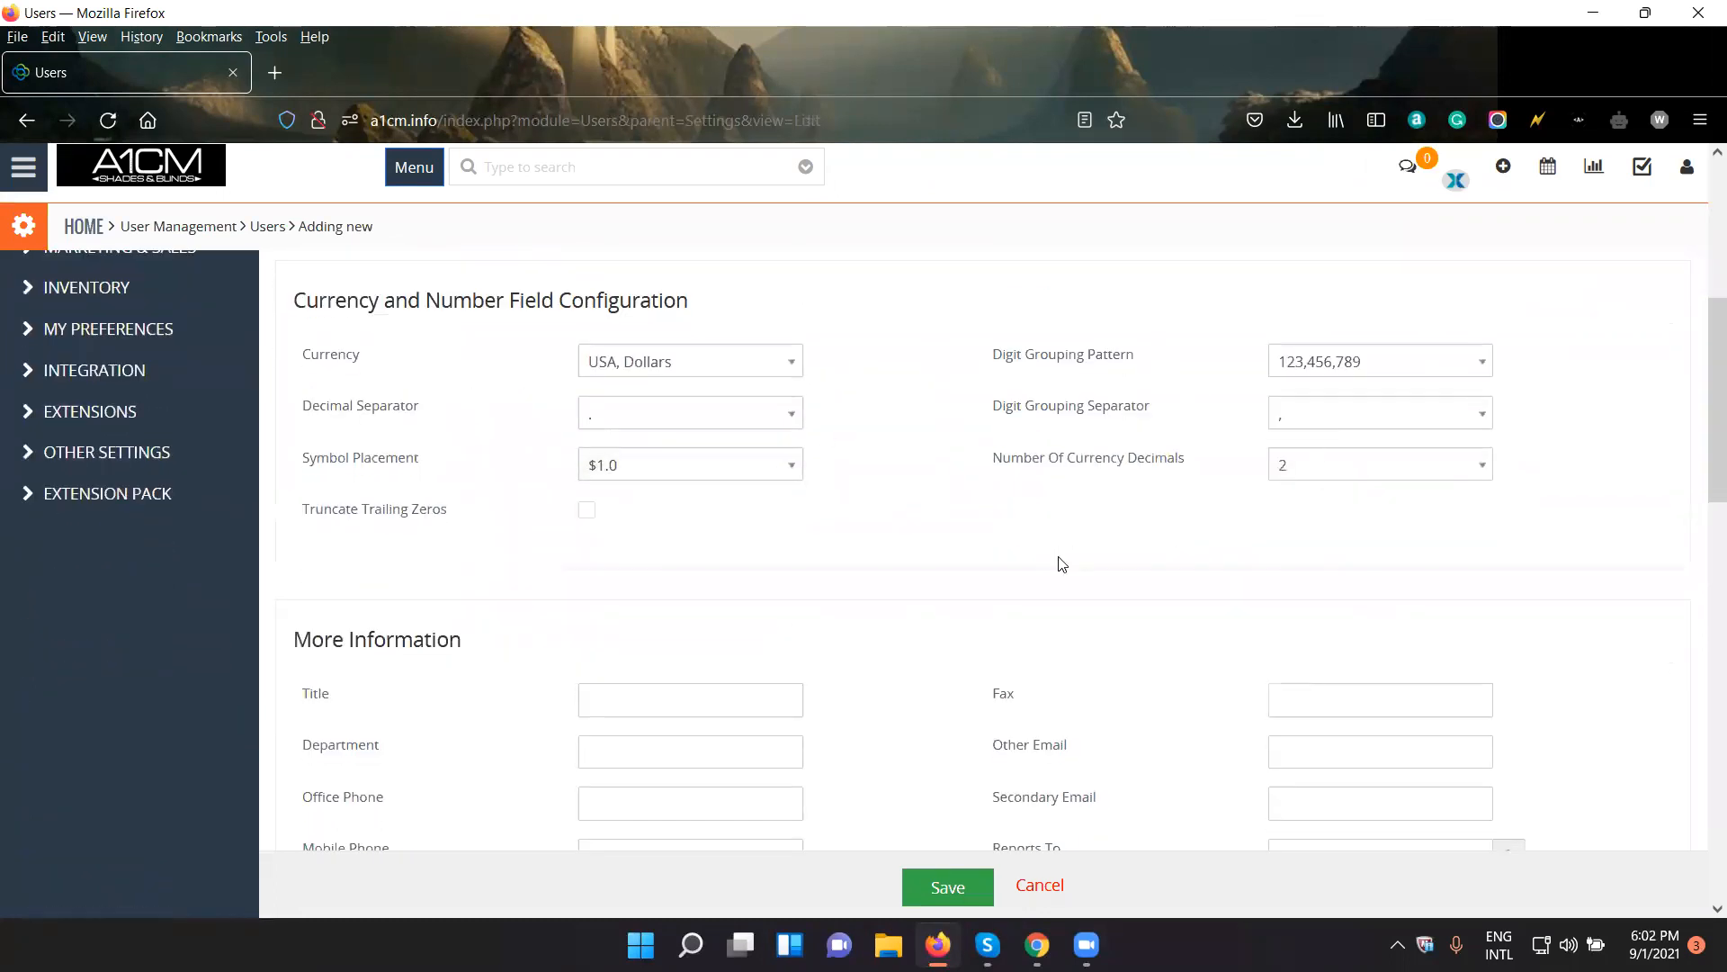
scroll(768, 579, "down", 5)
scroll(768, 630, "down", 5)
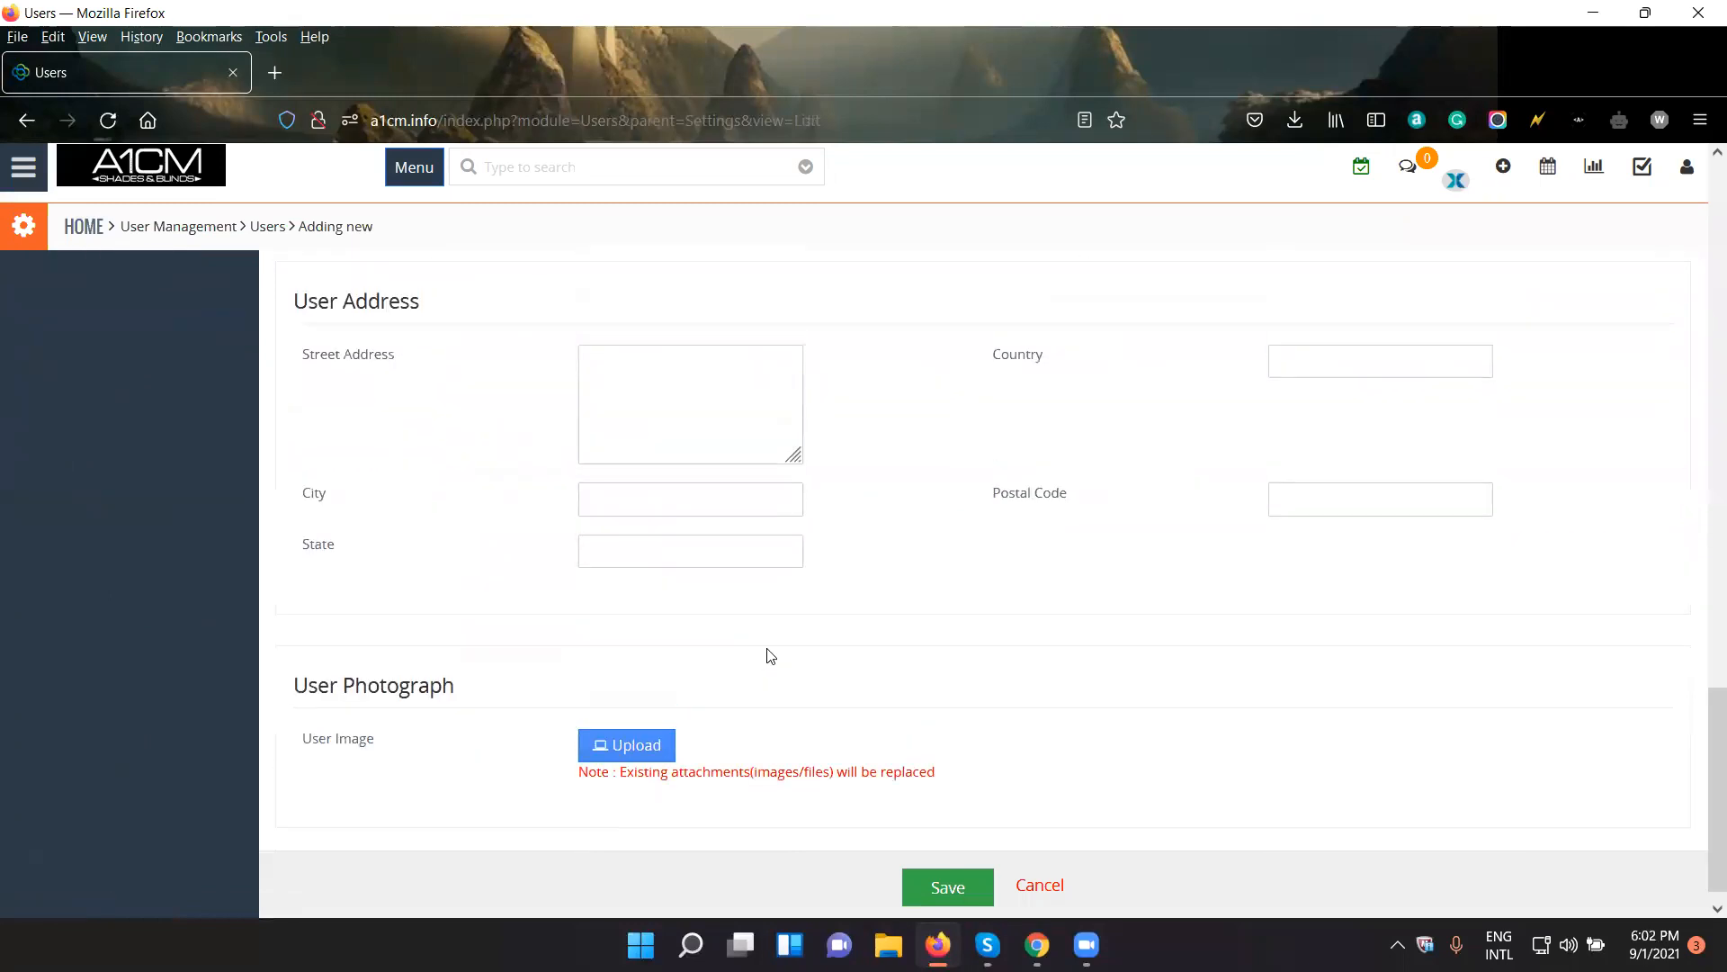
scroll(766, 655, "up", 15)
- Fill in the new user's user name, primary email and last name in the User Login & Role section
left_click(709, 434)
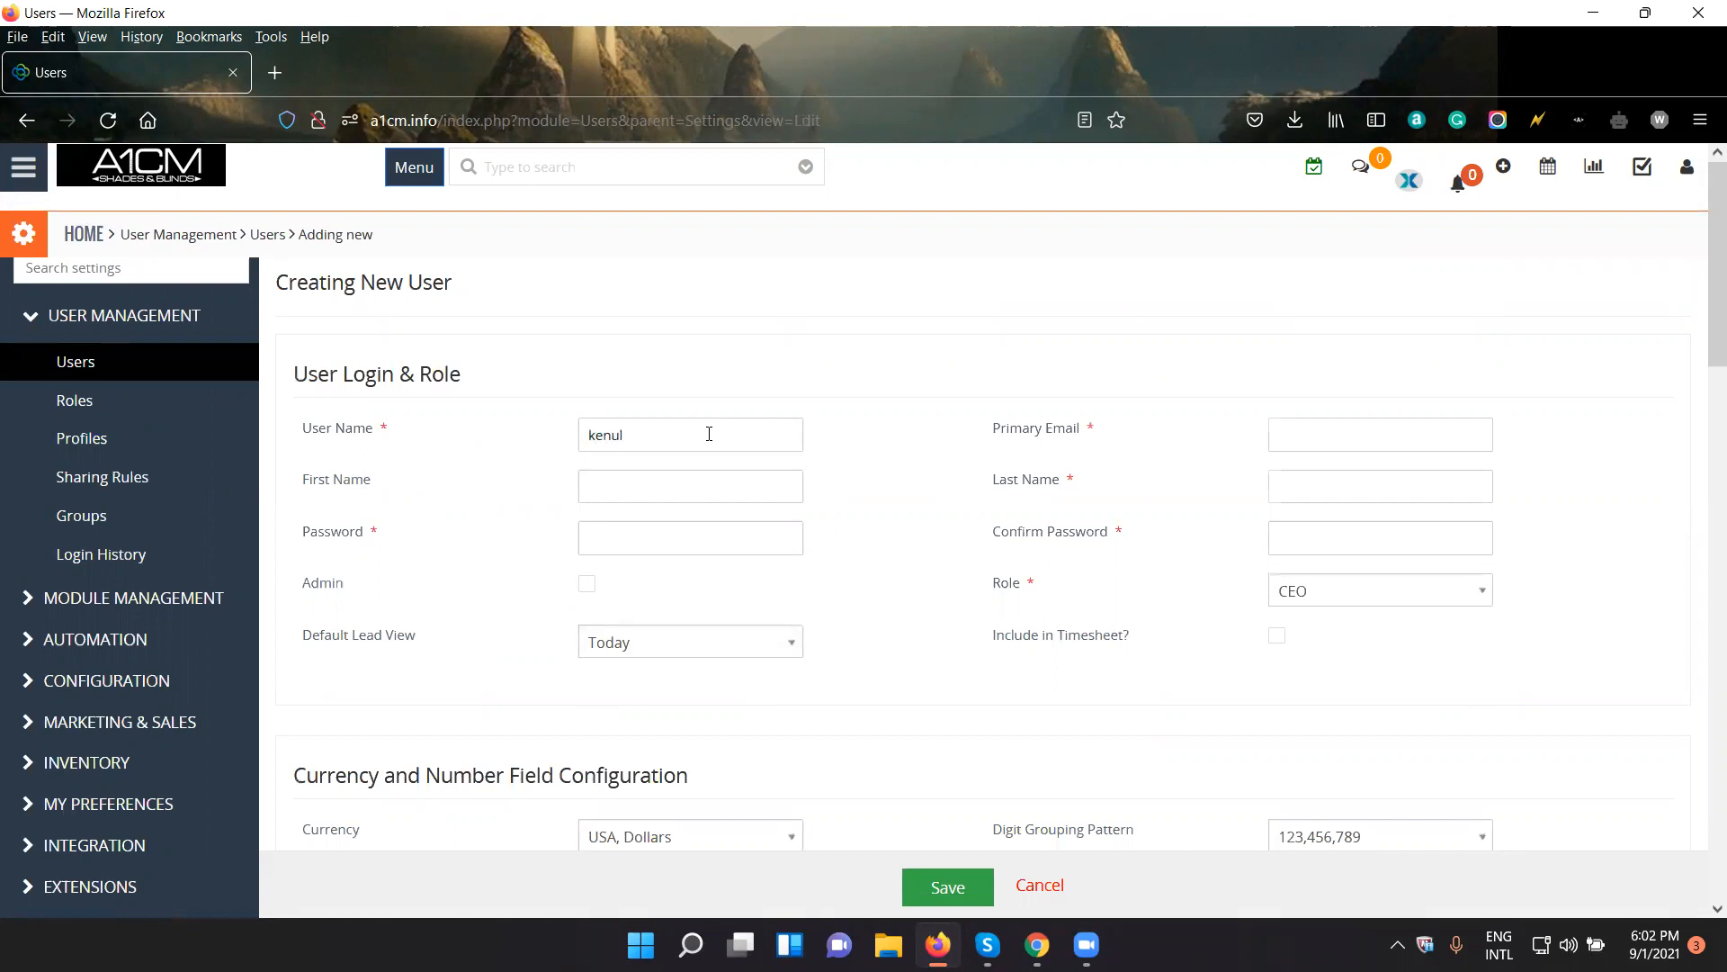
left_click(1308, 424)
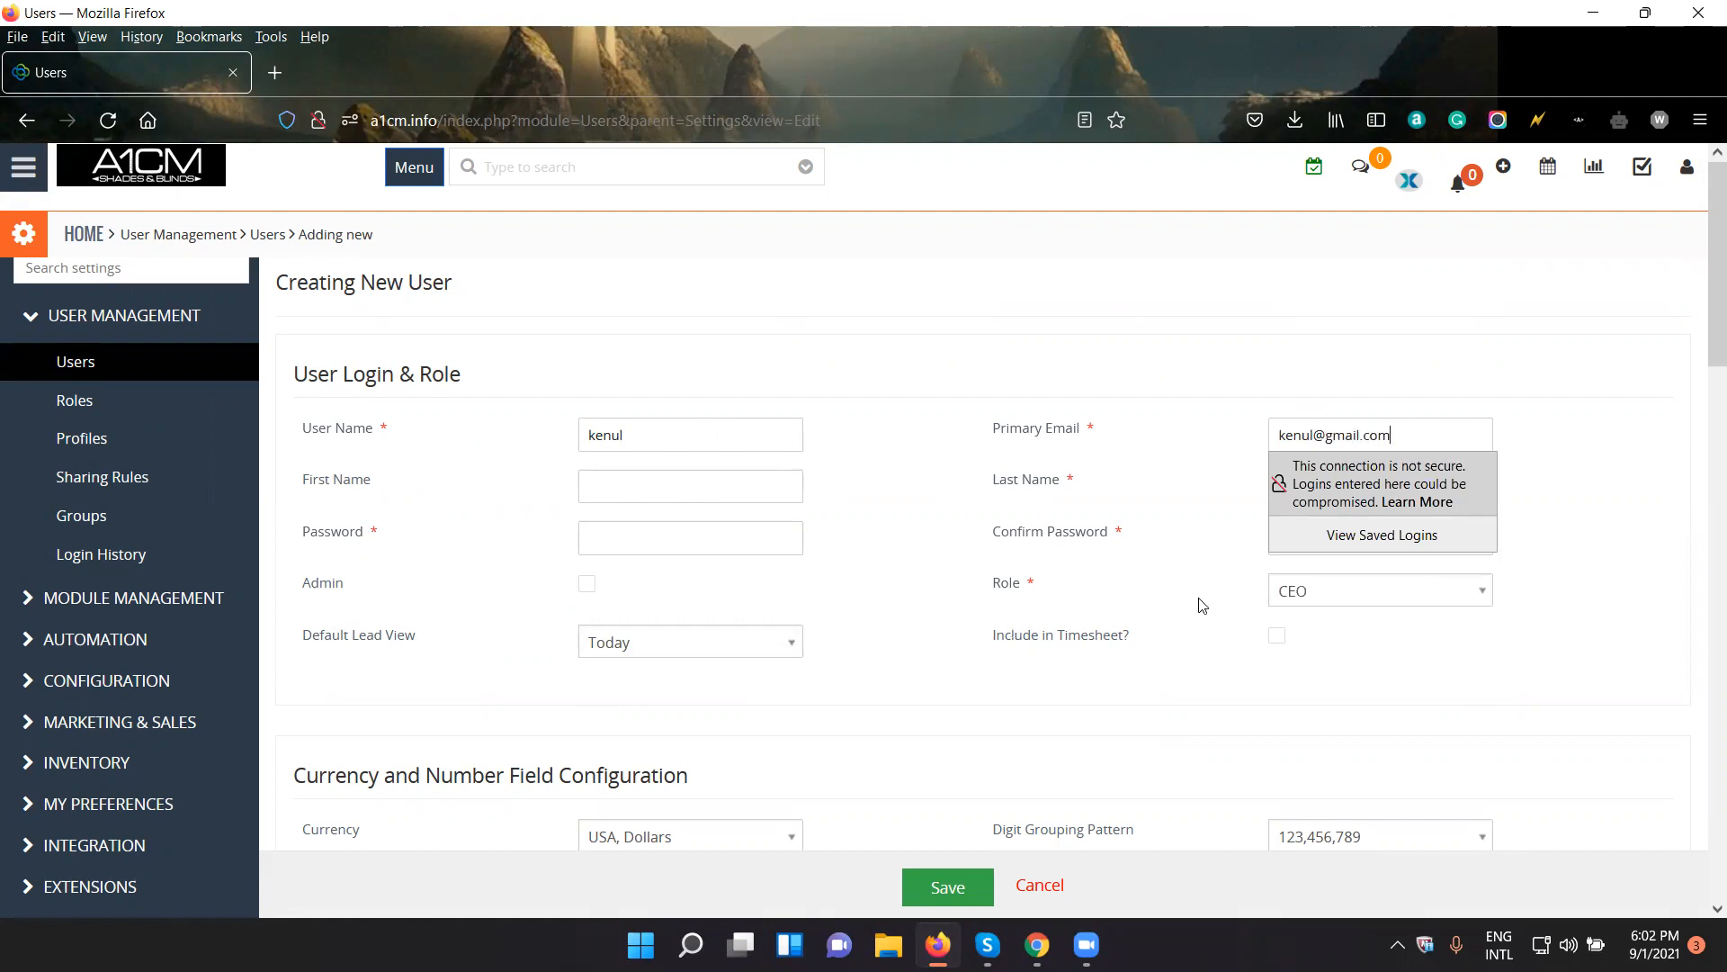
left_click(1306, 488)
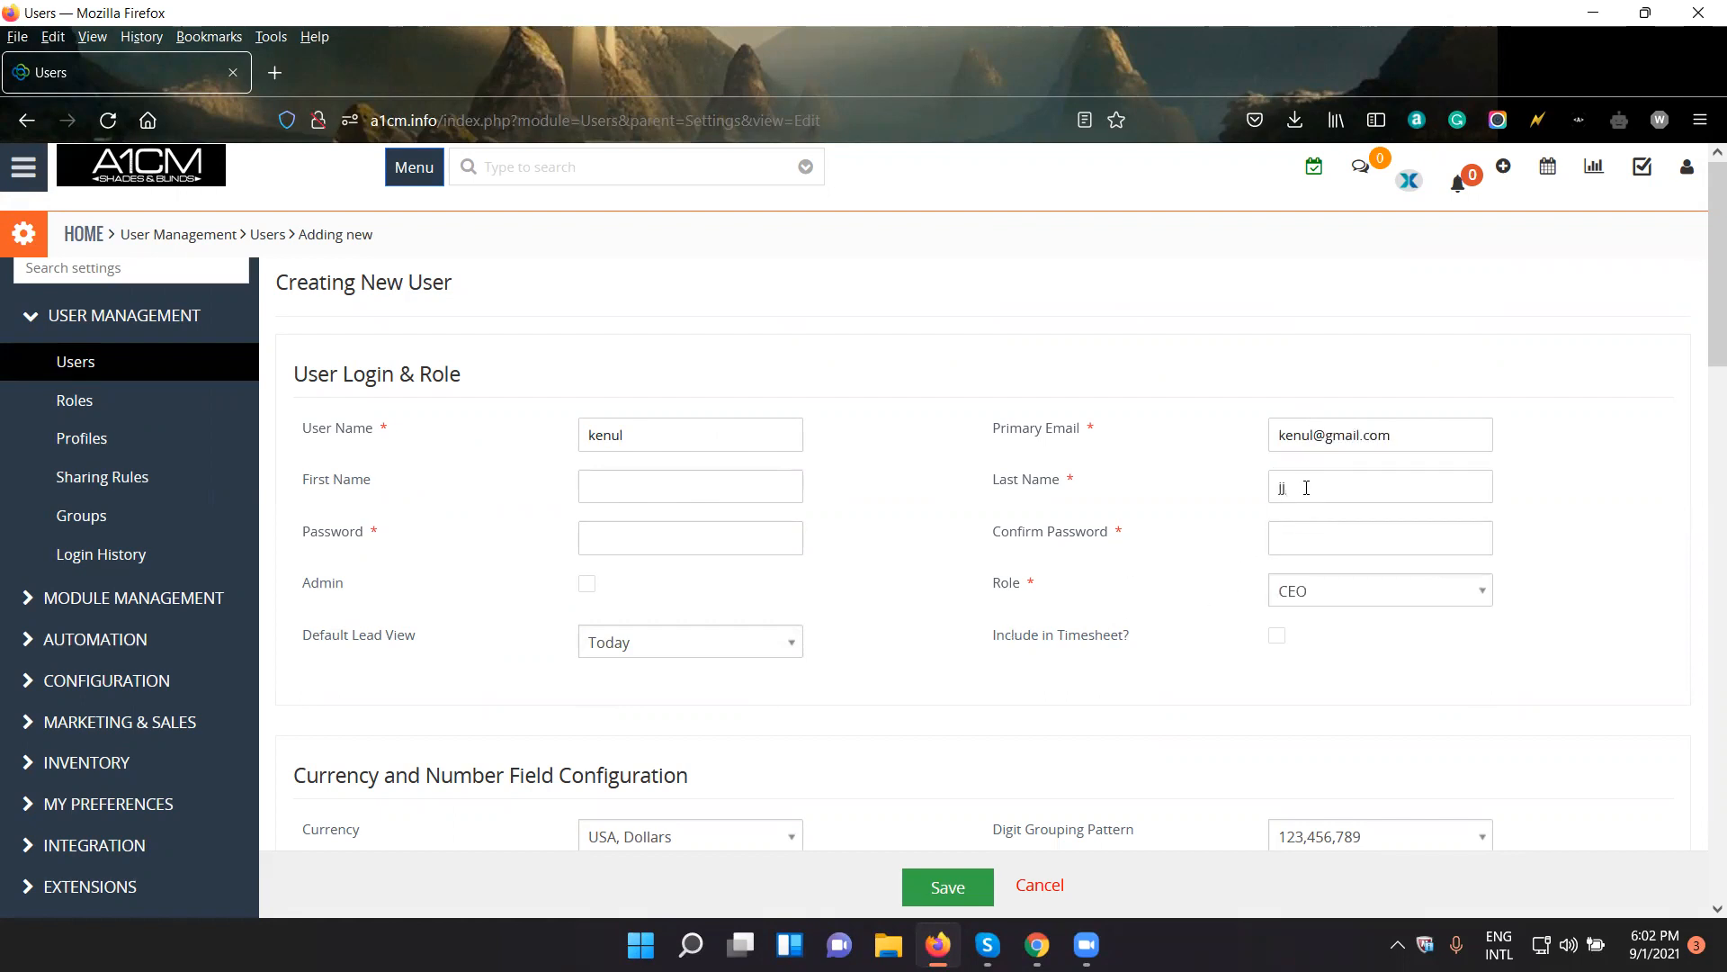
- Enter a three-character password for the new user and repeat it in the Confirm Password field
left_click(703, 551)
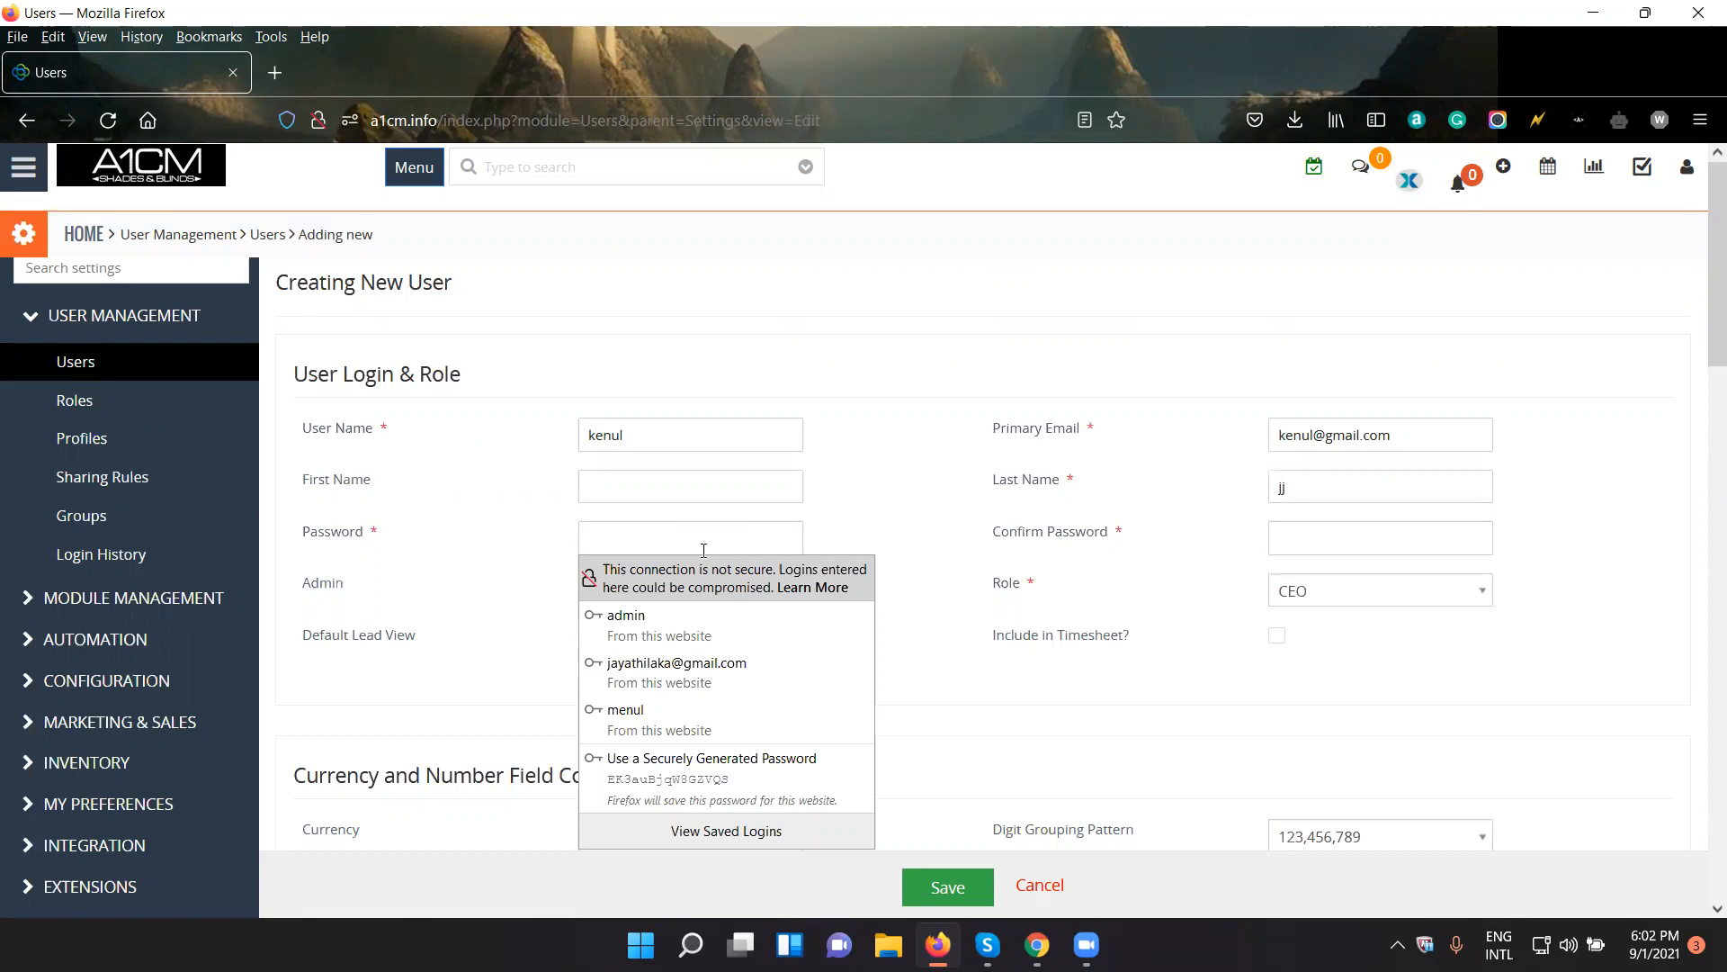
left_click(935, 472)
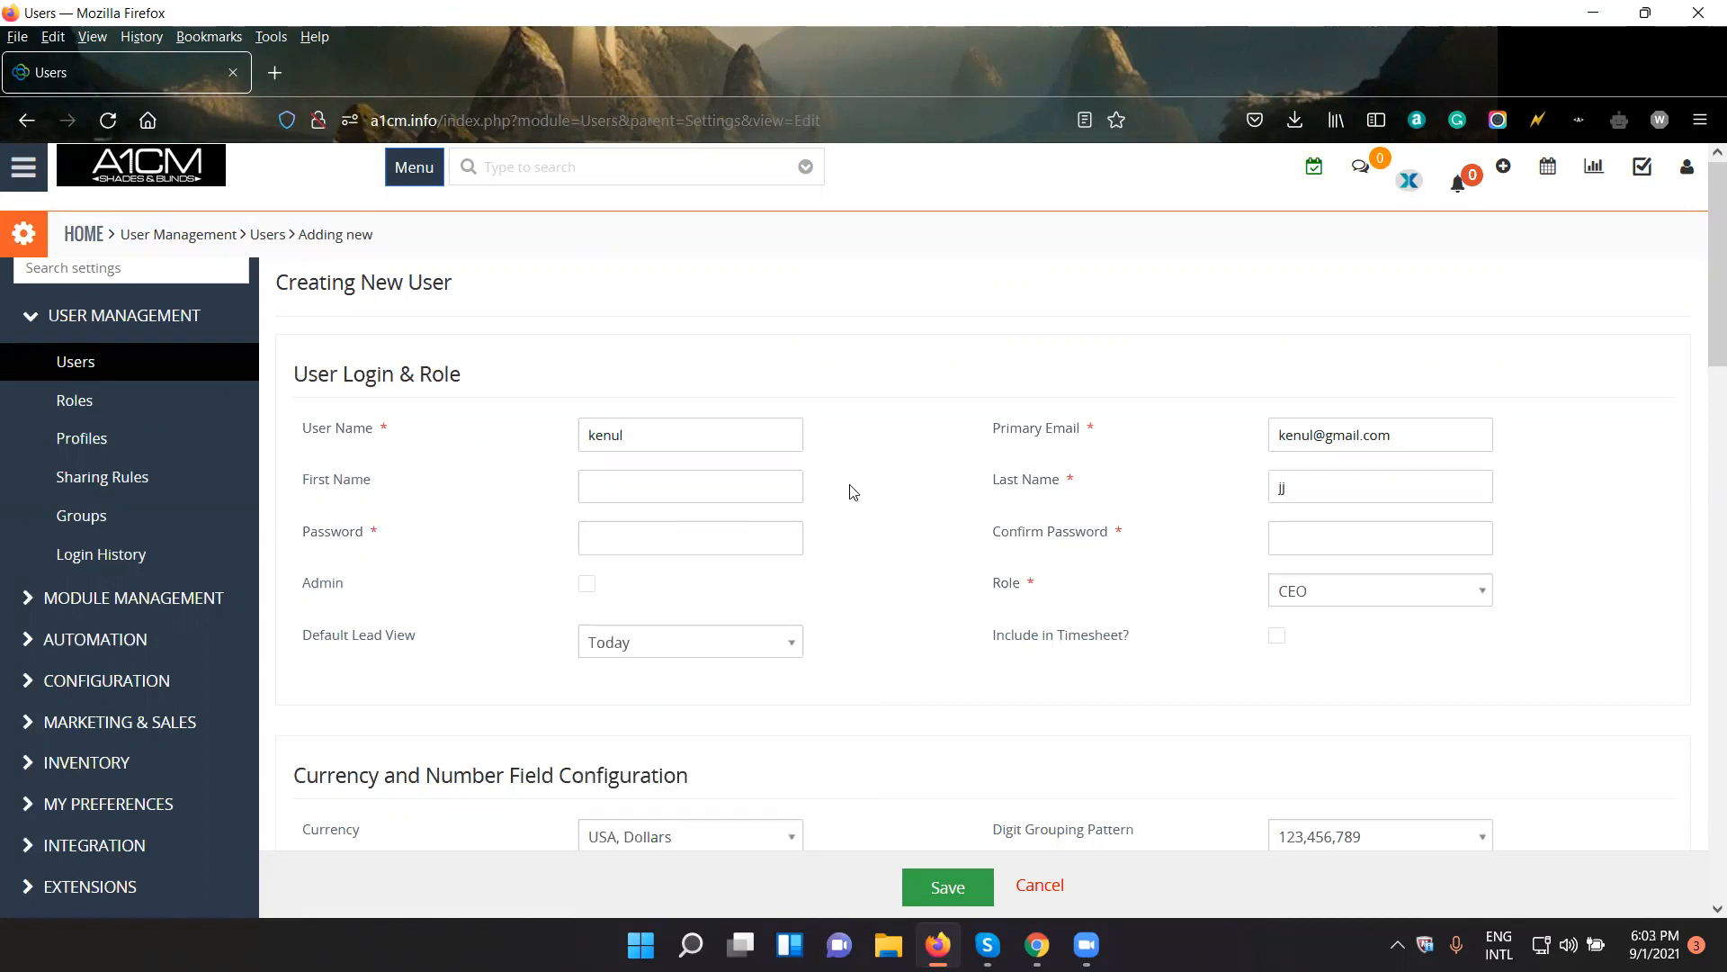
left_click(700, 534)
type("••••")
double_click(733, 539)
type("•••")
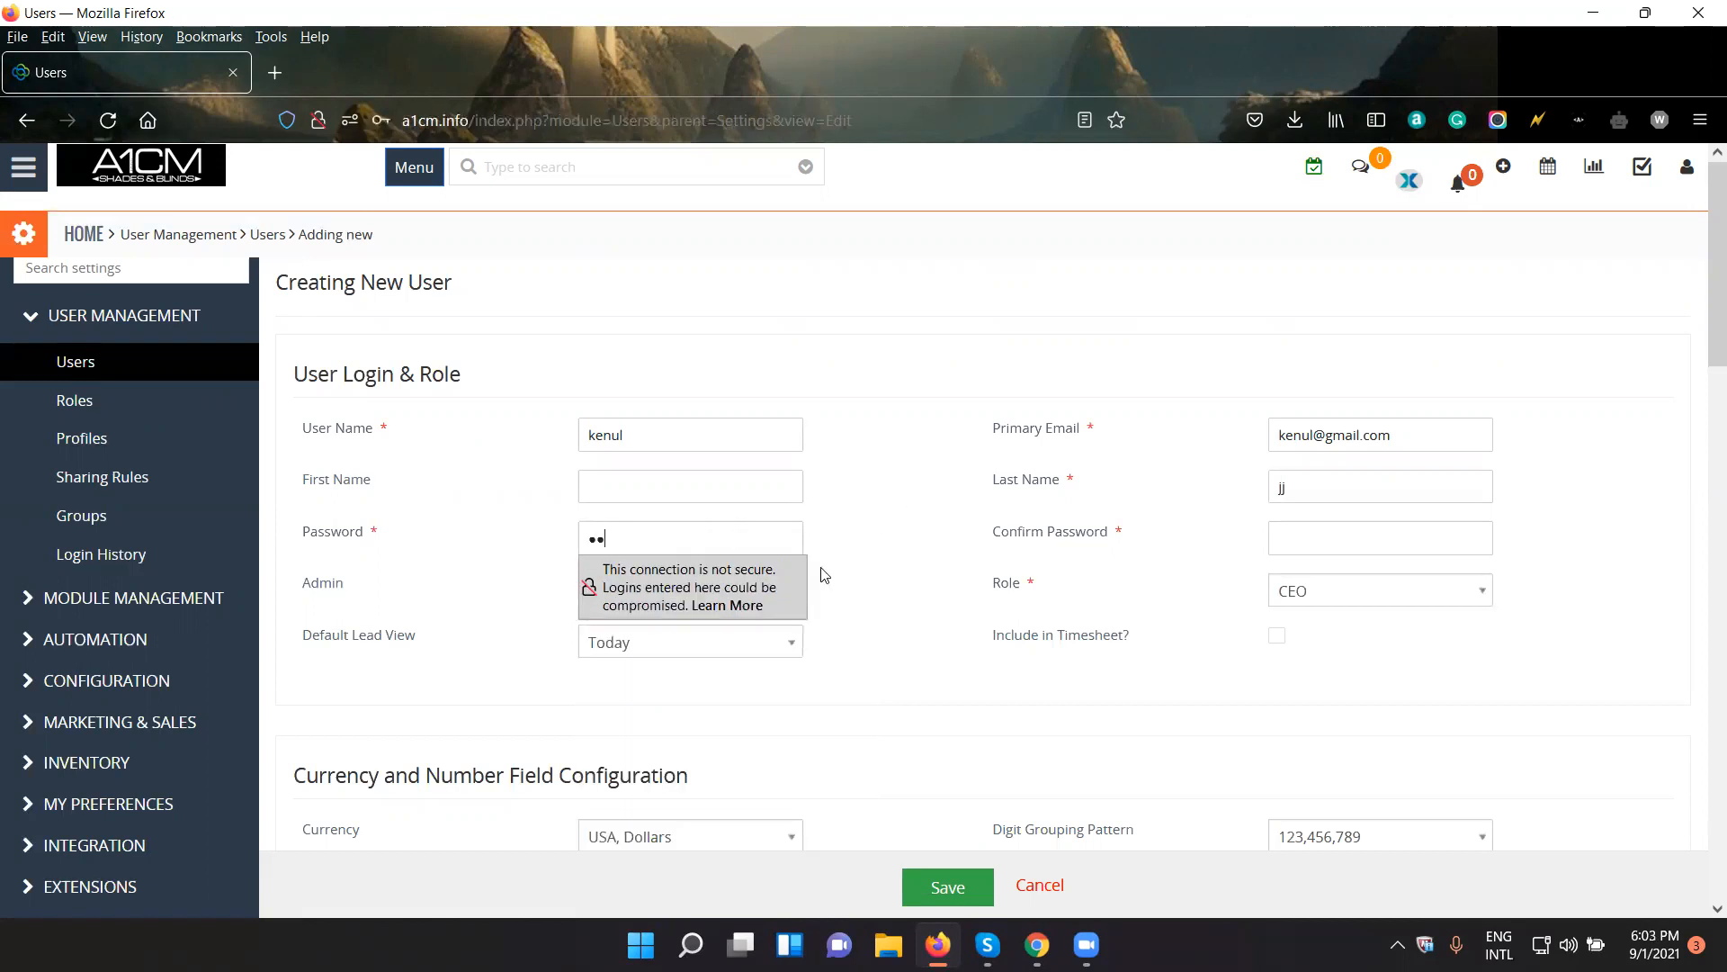
left_click(1400, 532)
type("••••")
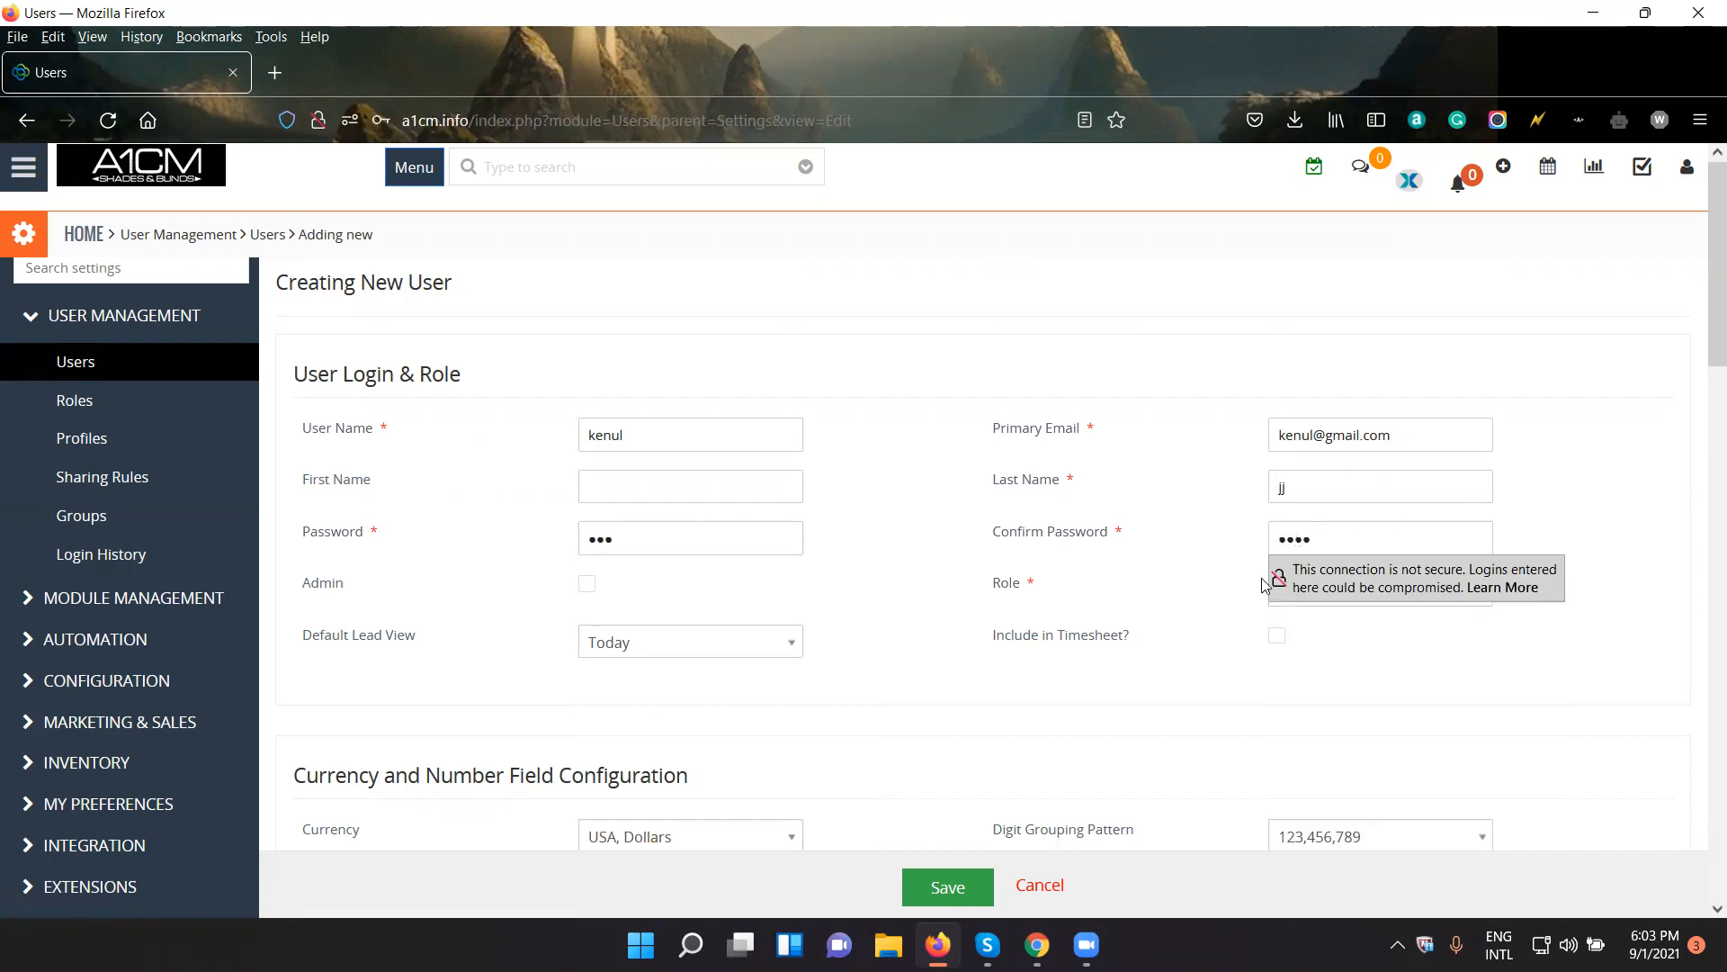
double_click(1399, 536)
type("•••")
- Try to save the new user with the short password, dismissing the browser's offer to save the login
left_click(1225, 585)
left_click(956, 903)
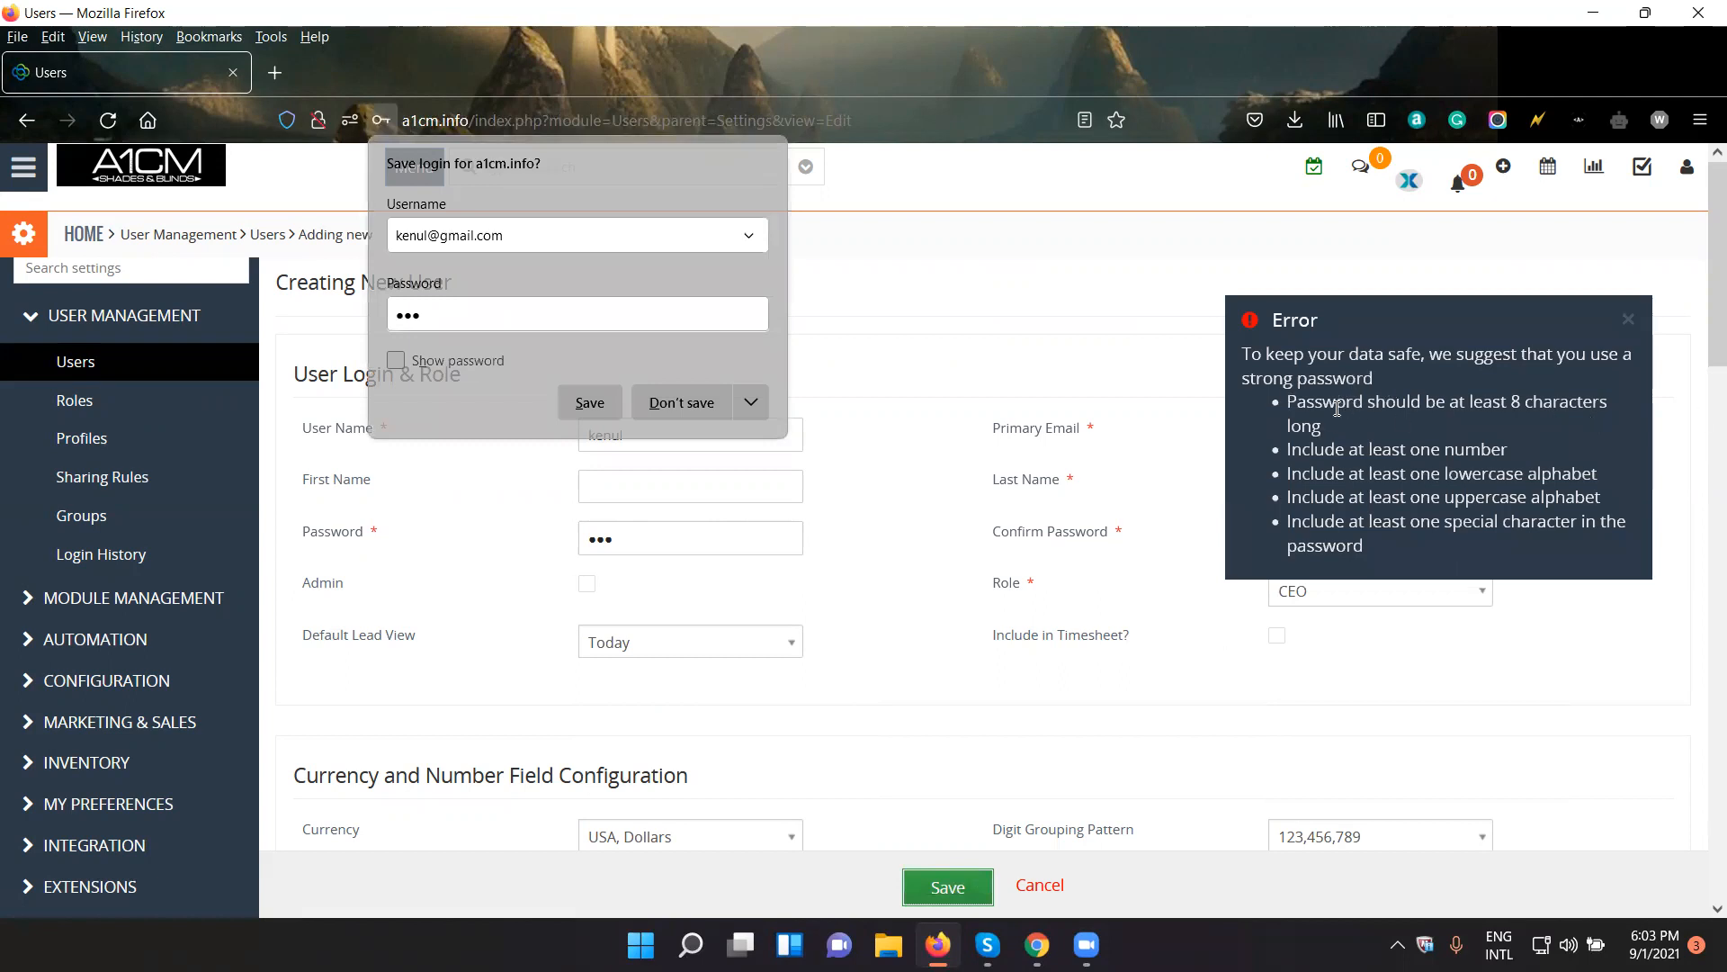
left_click(948, 585)
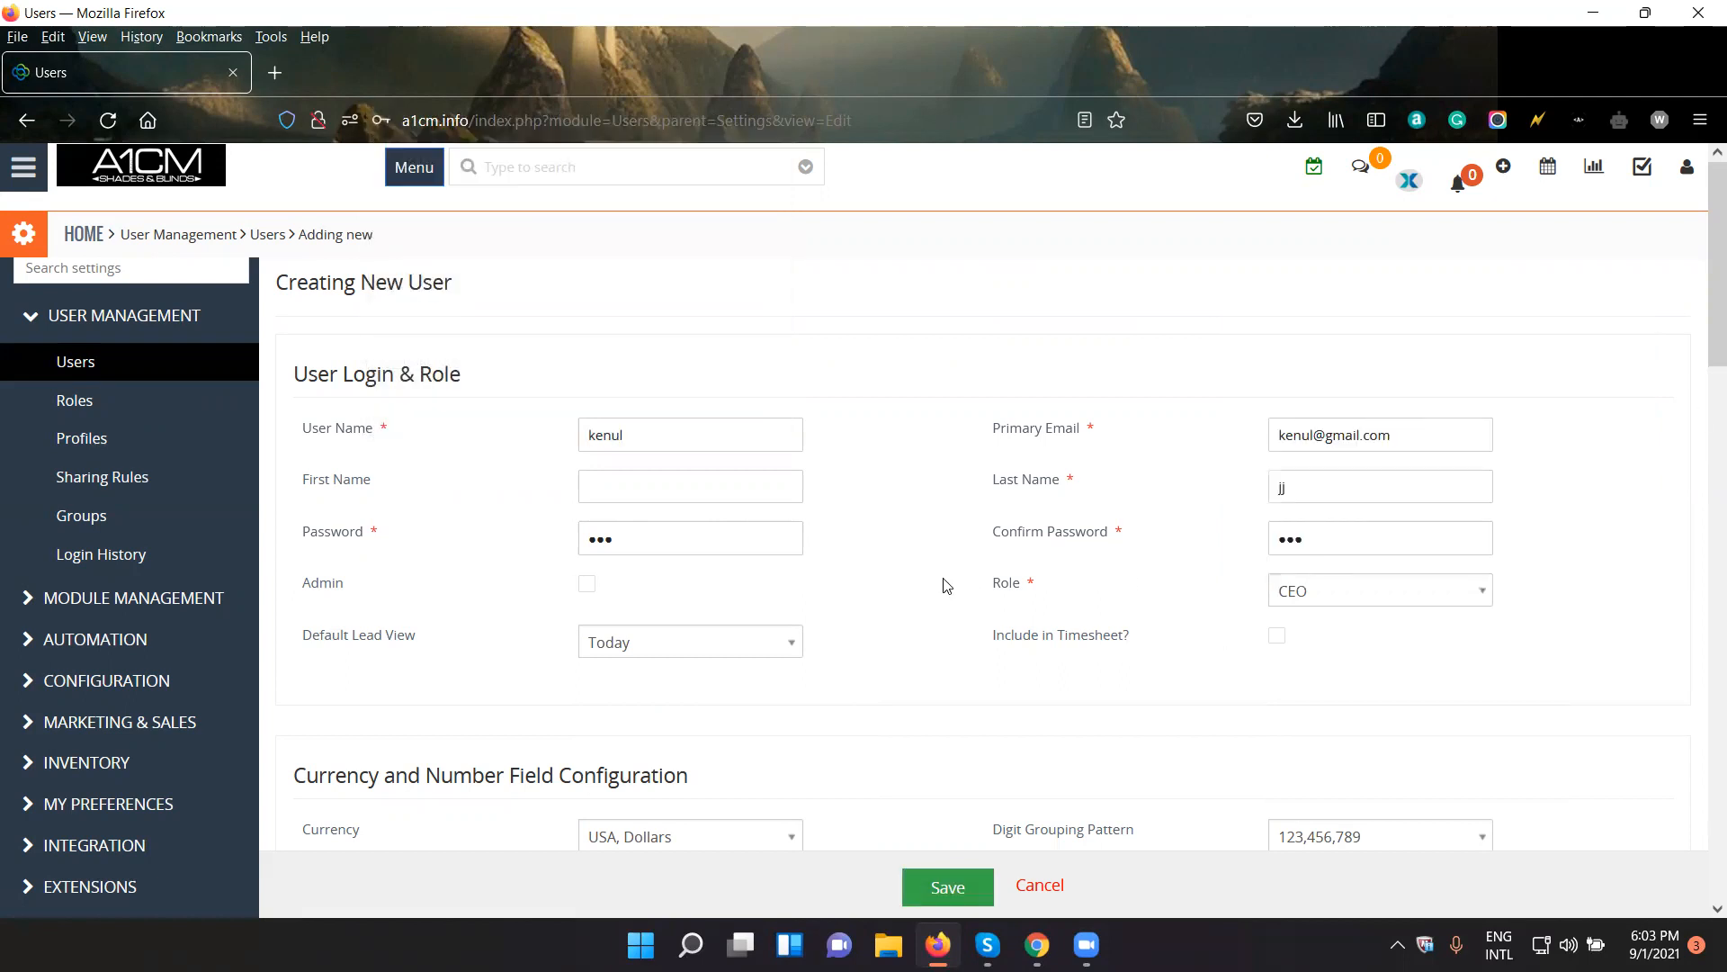
left_click(986, 878)
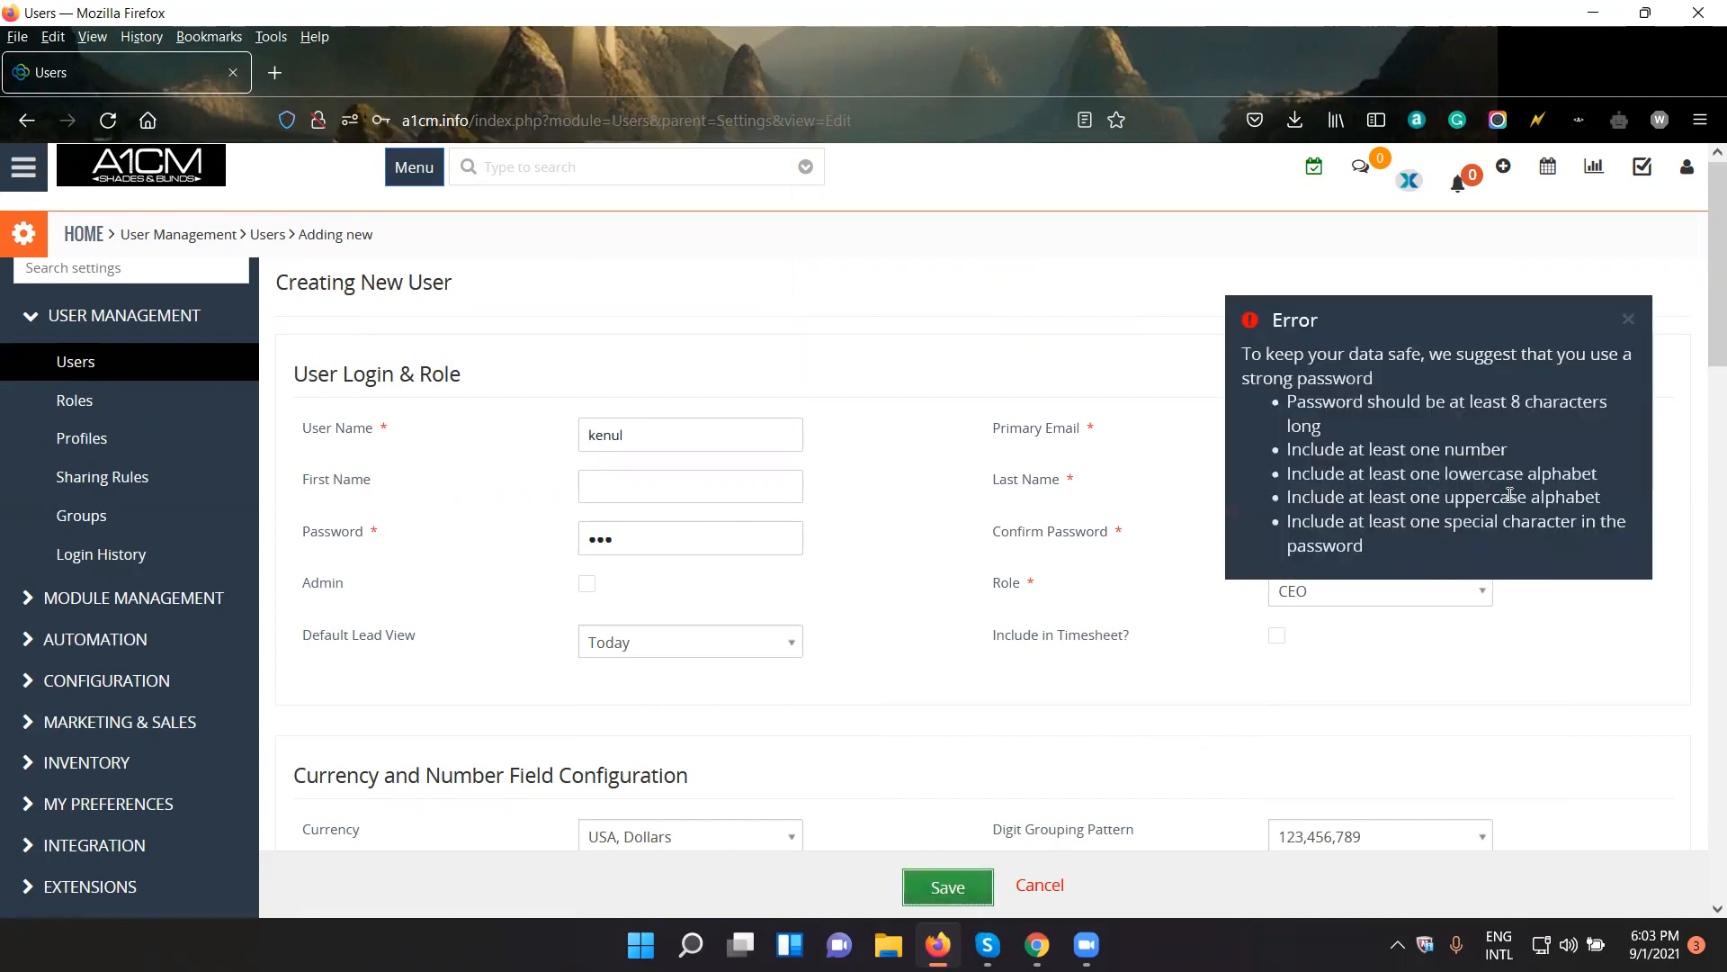
left_click(907, 570)
- Replace the Password and Confirm Password entries with a nine-character password
double_click(743, 540)
type("1")
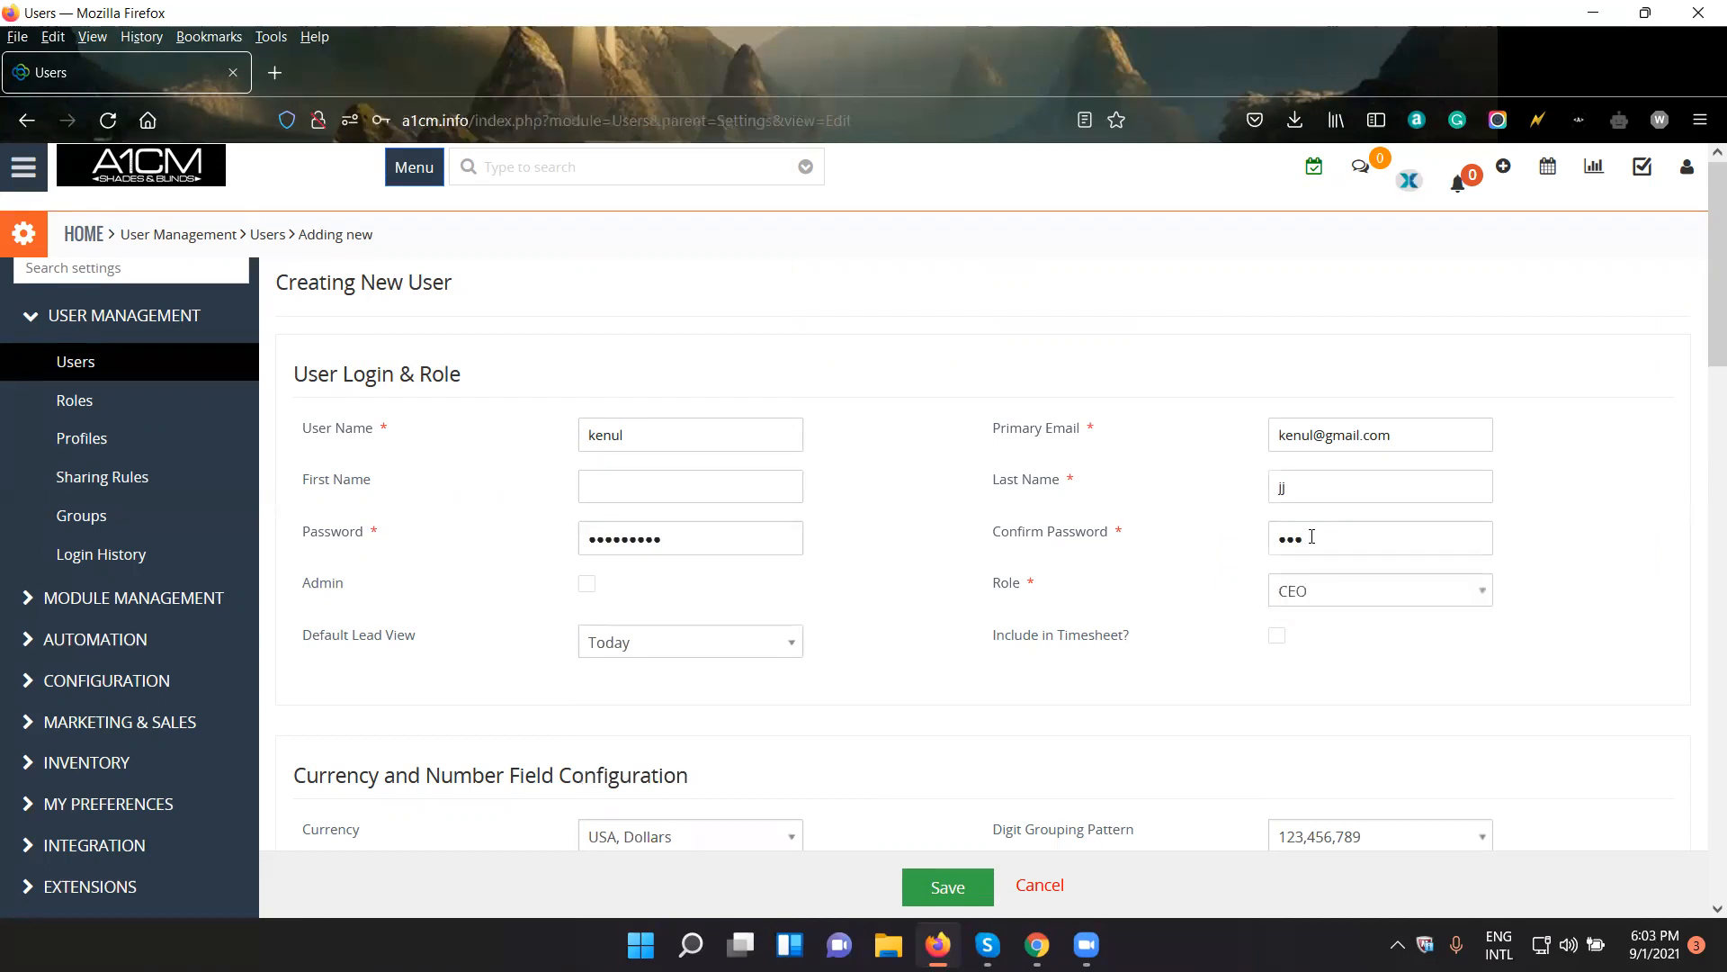
key("BackSpace")
key("BackSpace")
- Look through the available roles, leave CEO selected and highlight the Role label
left_click(1310, 597)
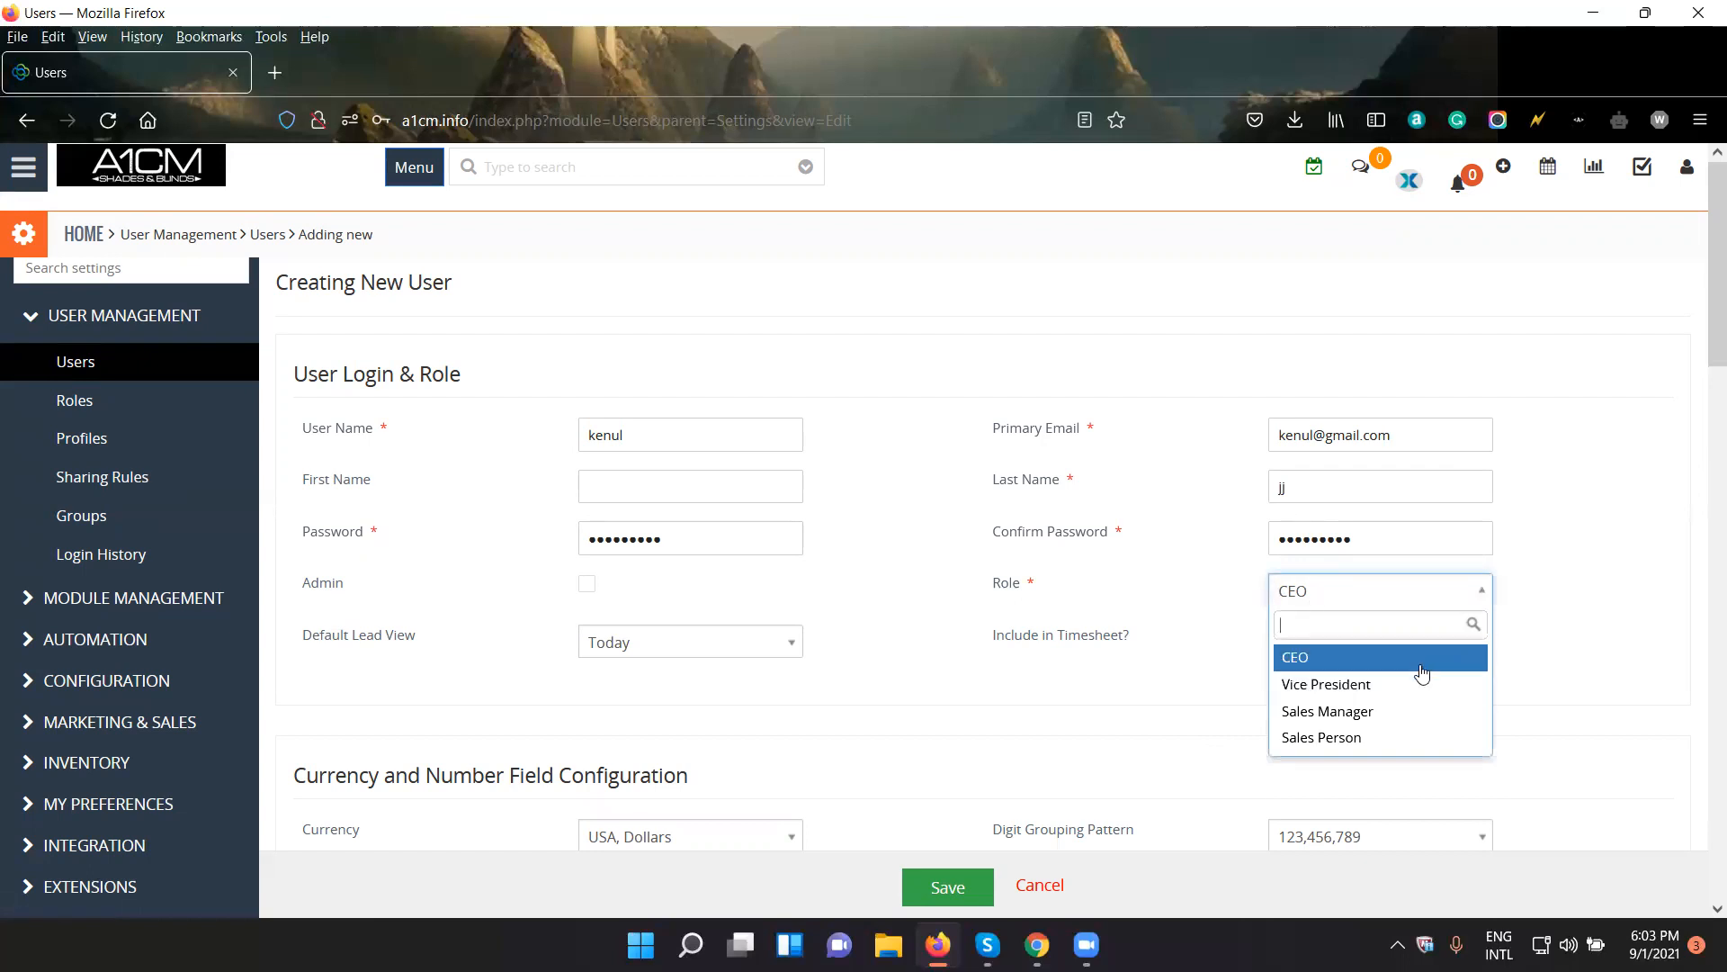
left_click(1151, 650)
triple_click(999, 583)
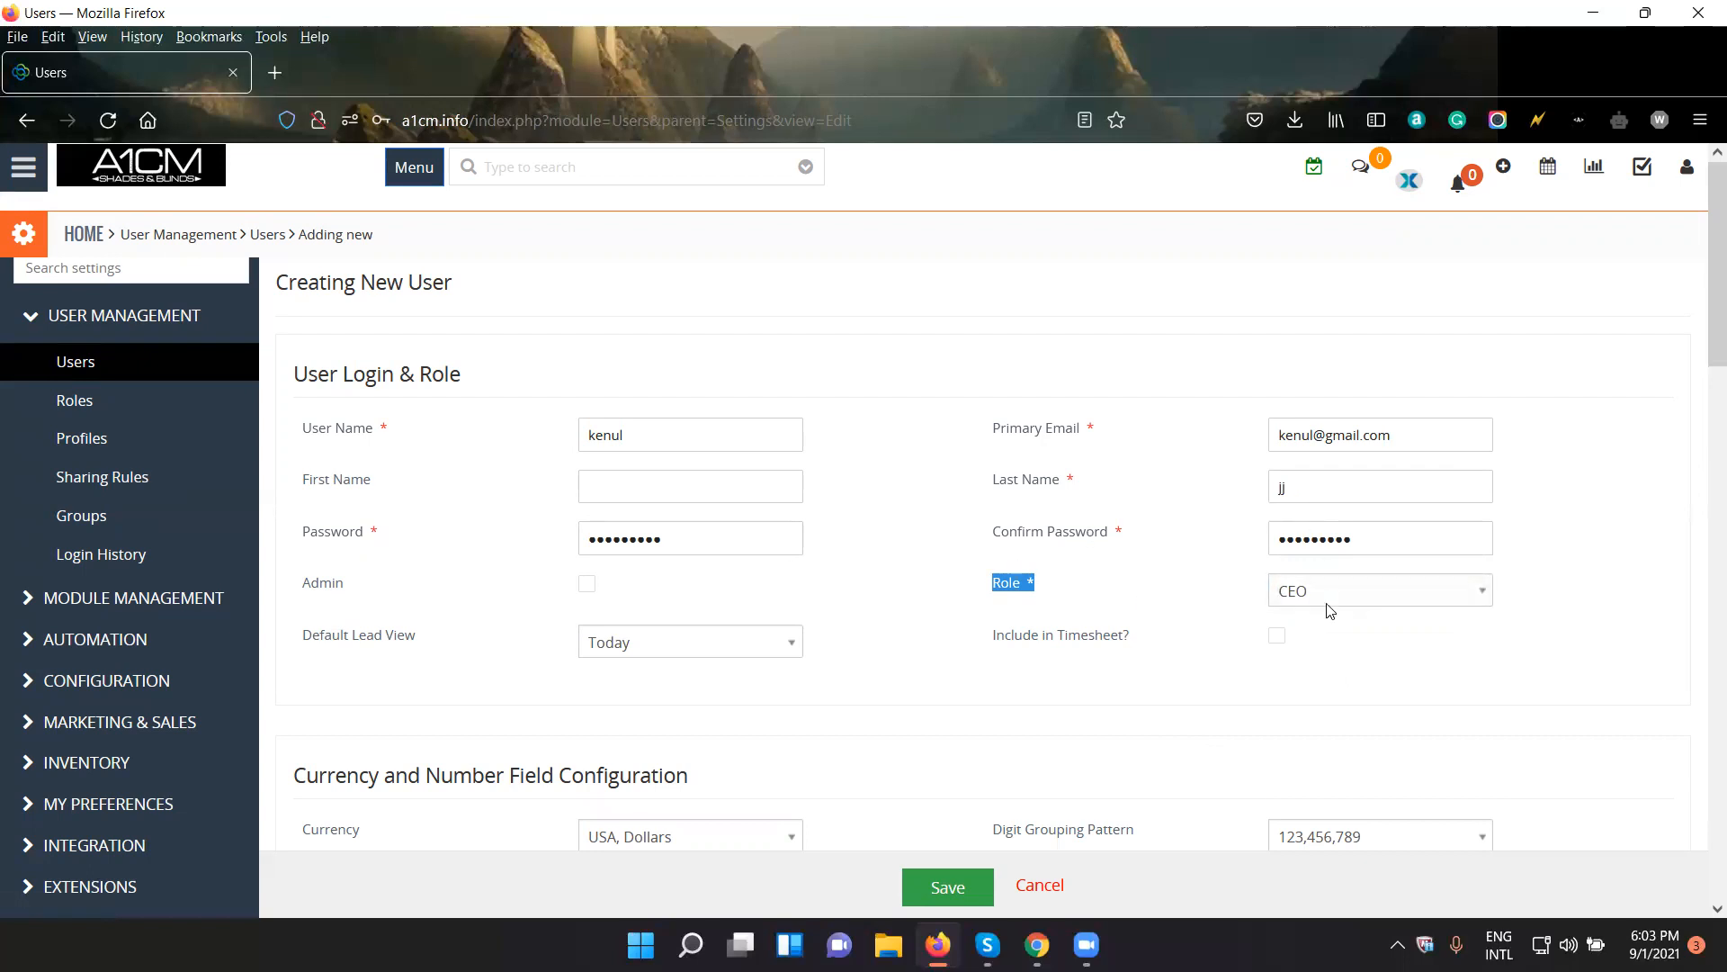
- Review the remaining form sections below User Login & Role and save the new user record
scroll(671, 745, "down", 4)
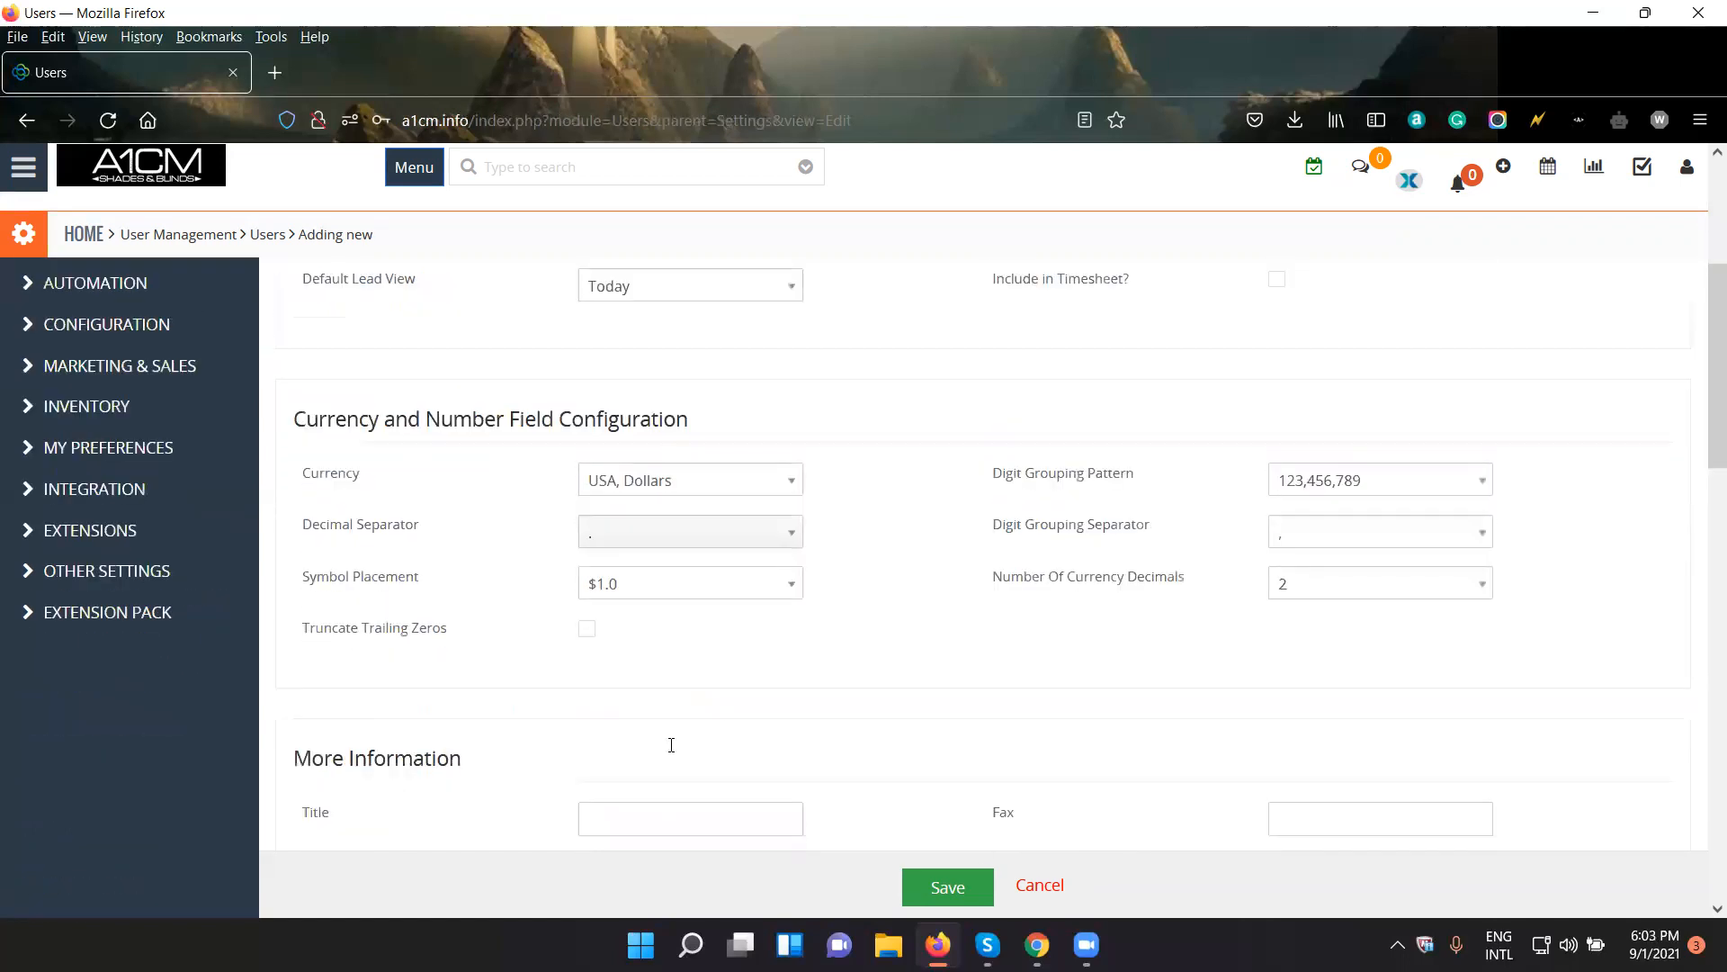
scroll(672, 745, "down", 1)
scroll(864, 593, "down", 3)
scroll(737, 557, "up", 5)
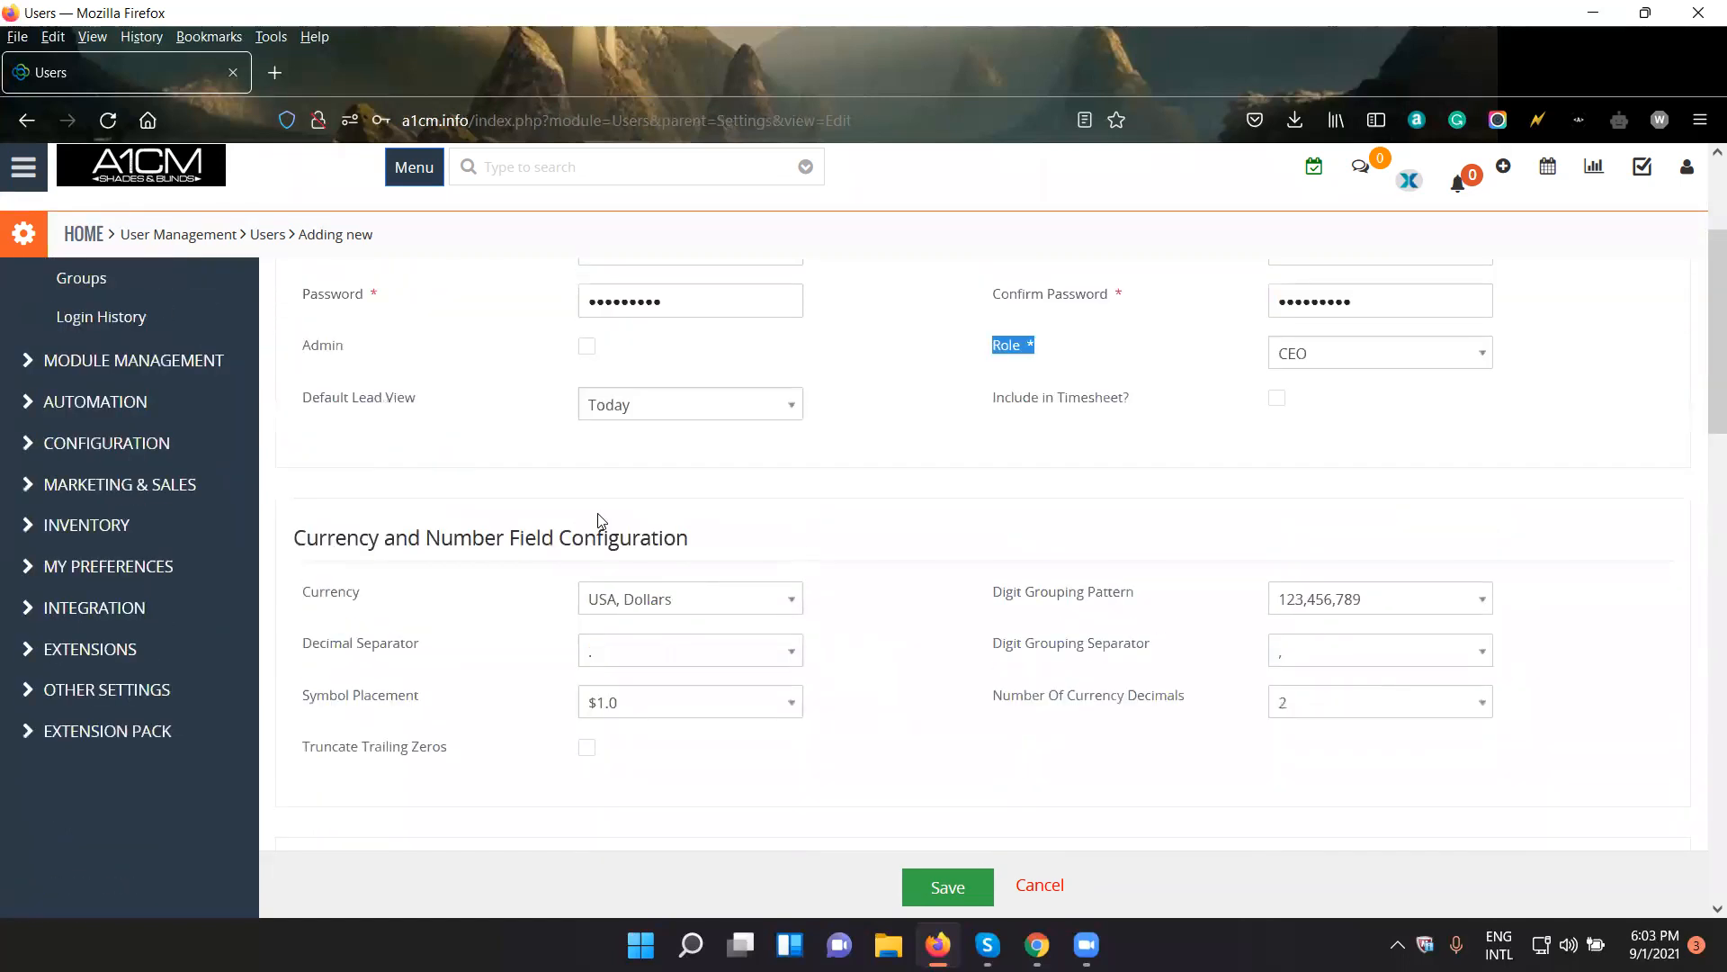
scroll(786, 637, "up", 3)
scroll(900, 641, "down", 1)
scroll(951, 641, "up", 1)
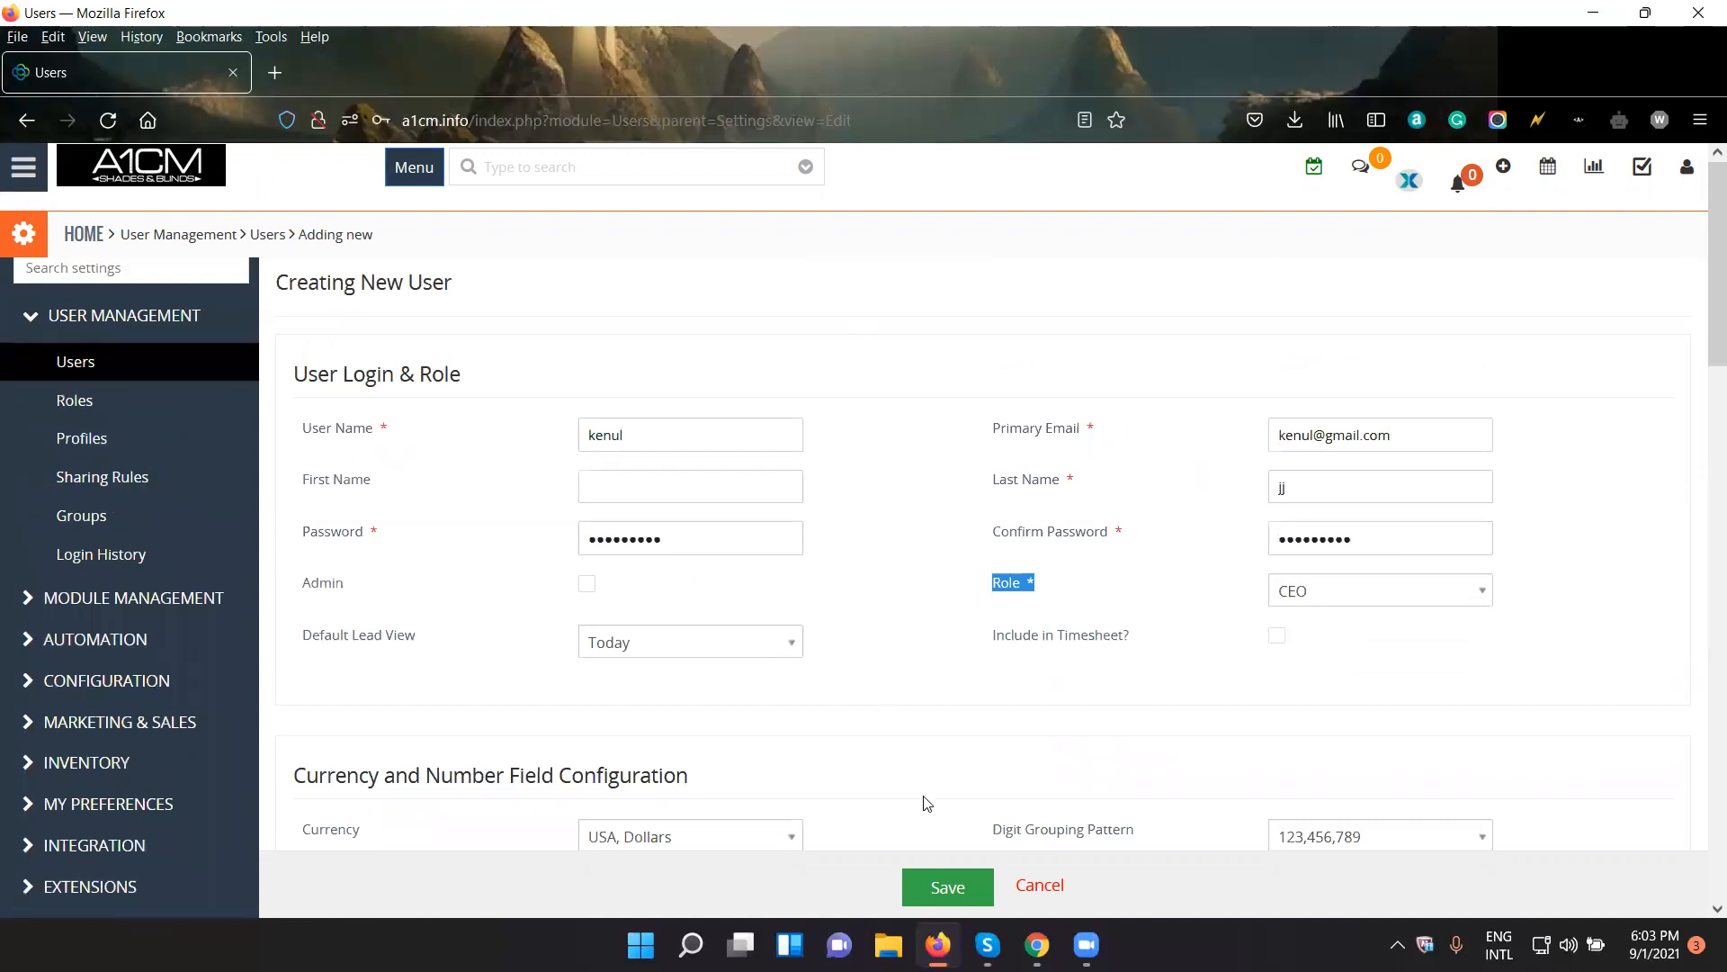
left_click(968, 894)
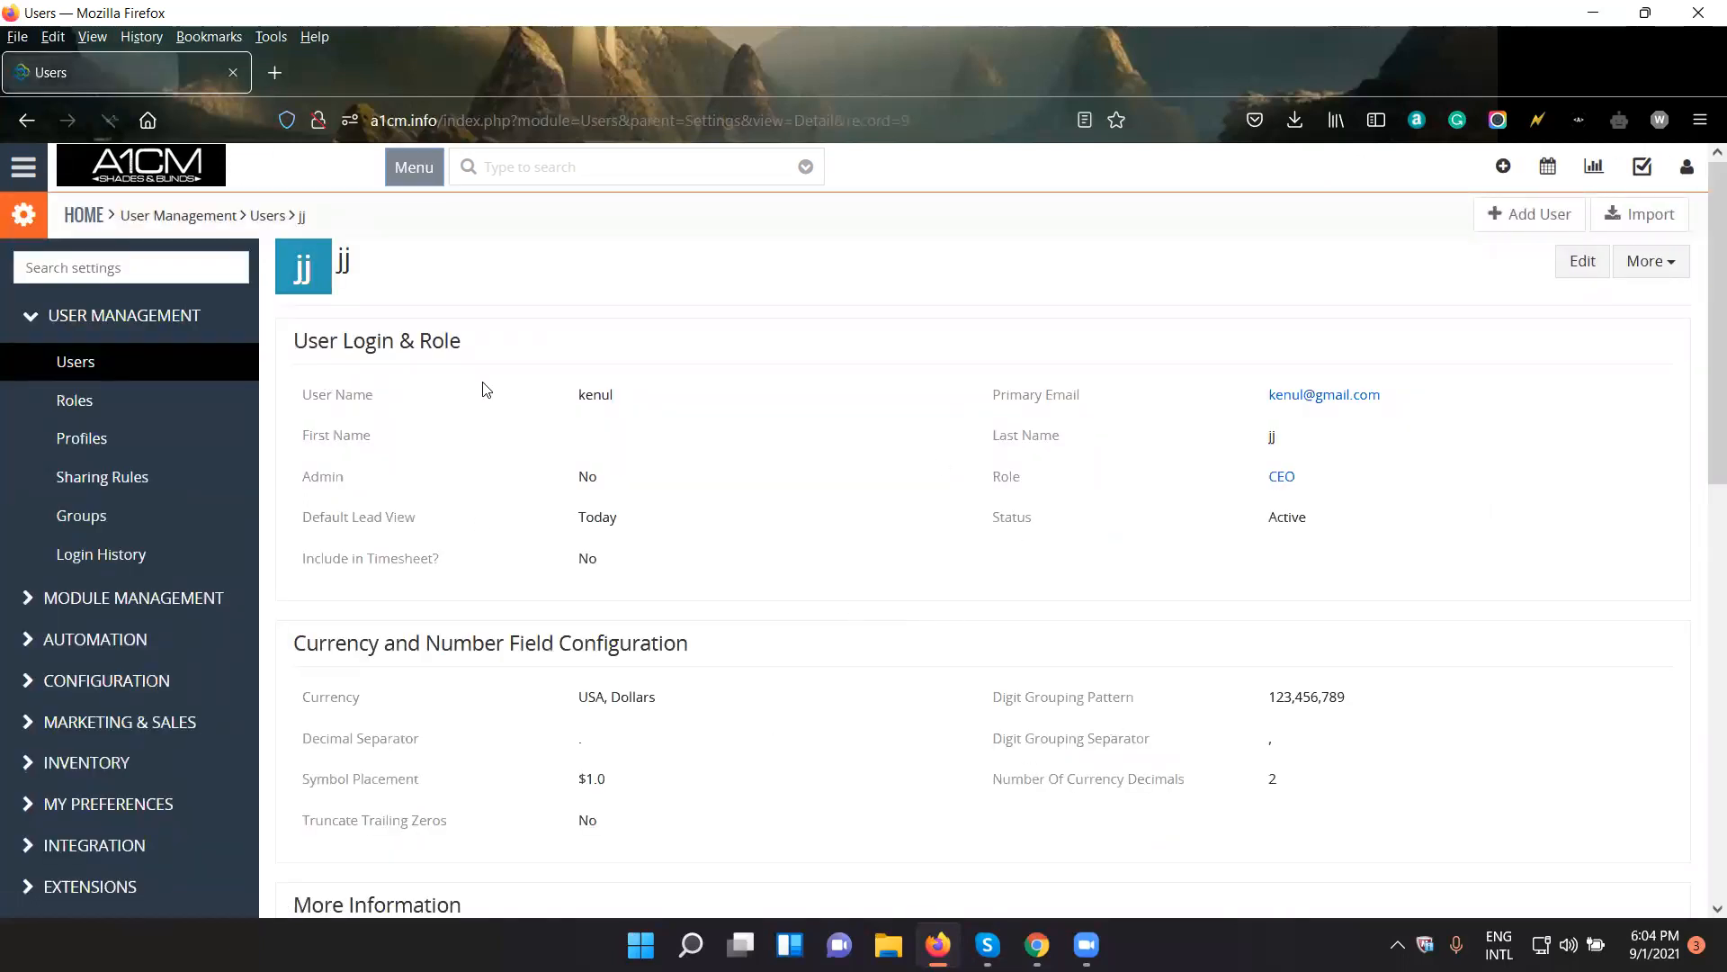
- Copy the new user's user name from the record and sign out of the current account
left_click_drag(630, 399, 583, 398)
right_click(582, 399)
left_click(621, 421)
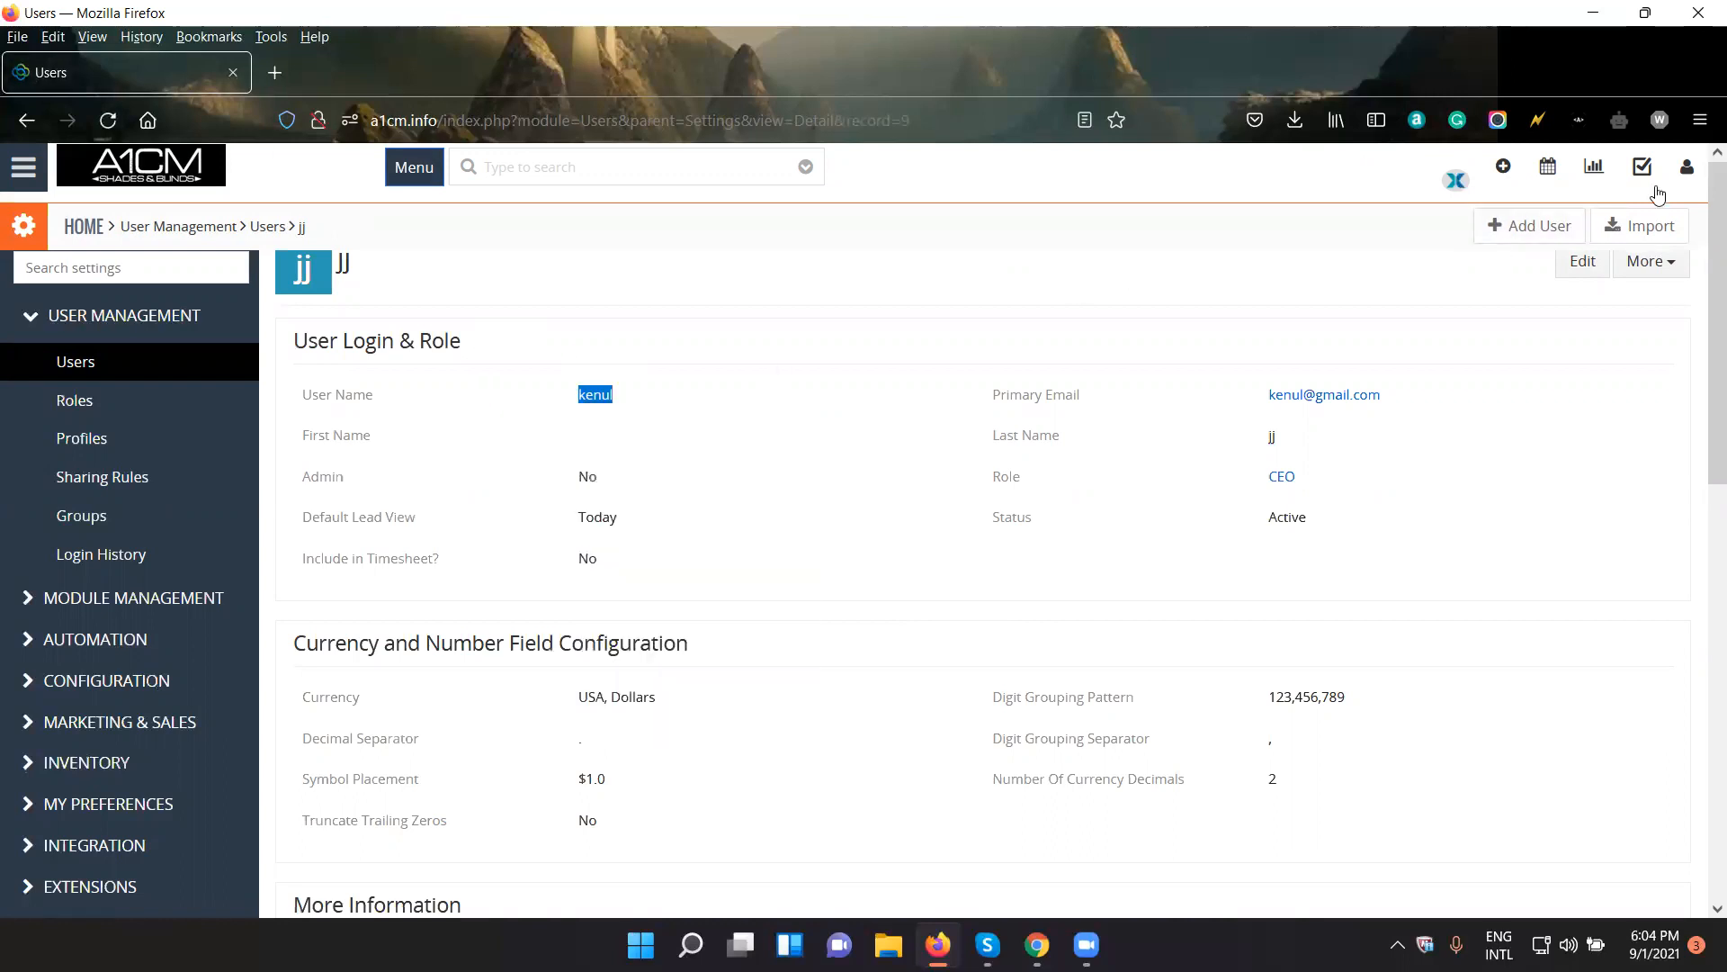
left_click(1687, 167)
left_click(1656, 365)
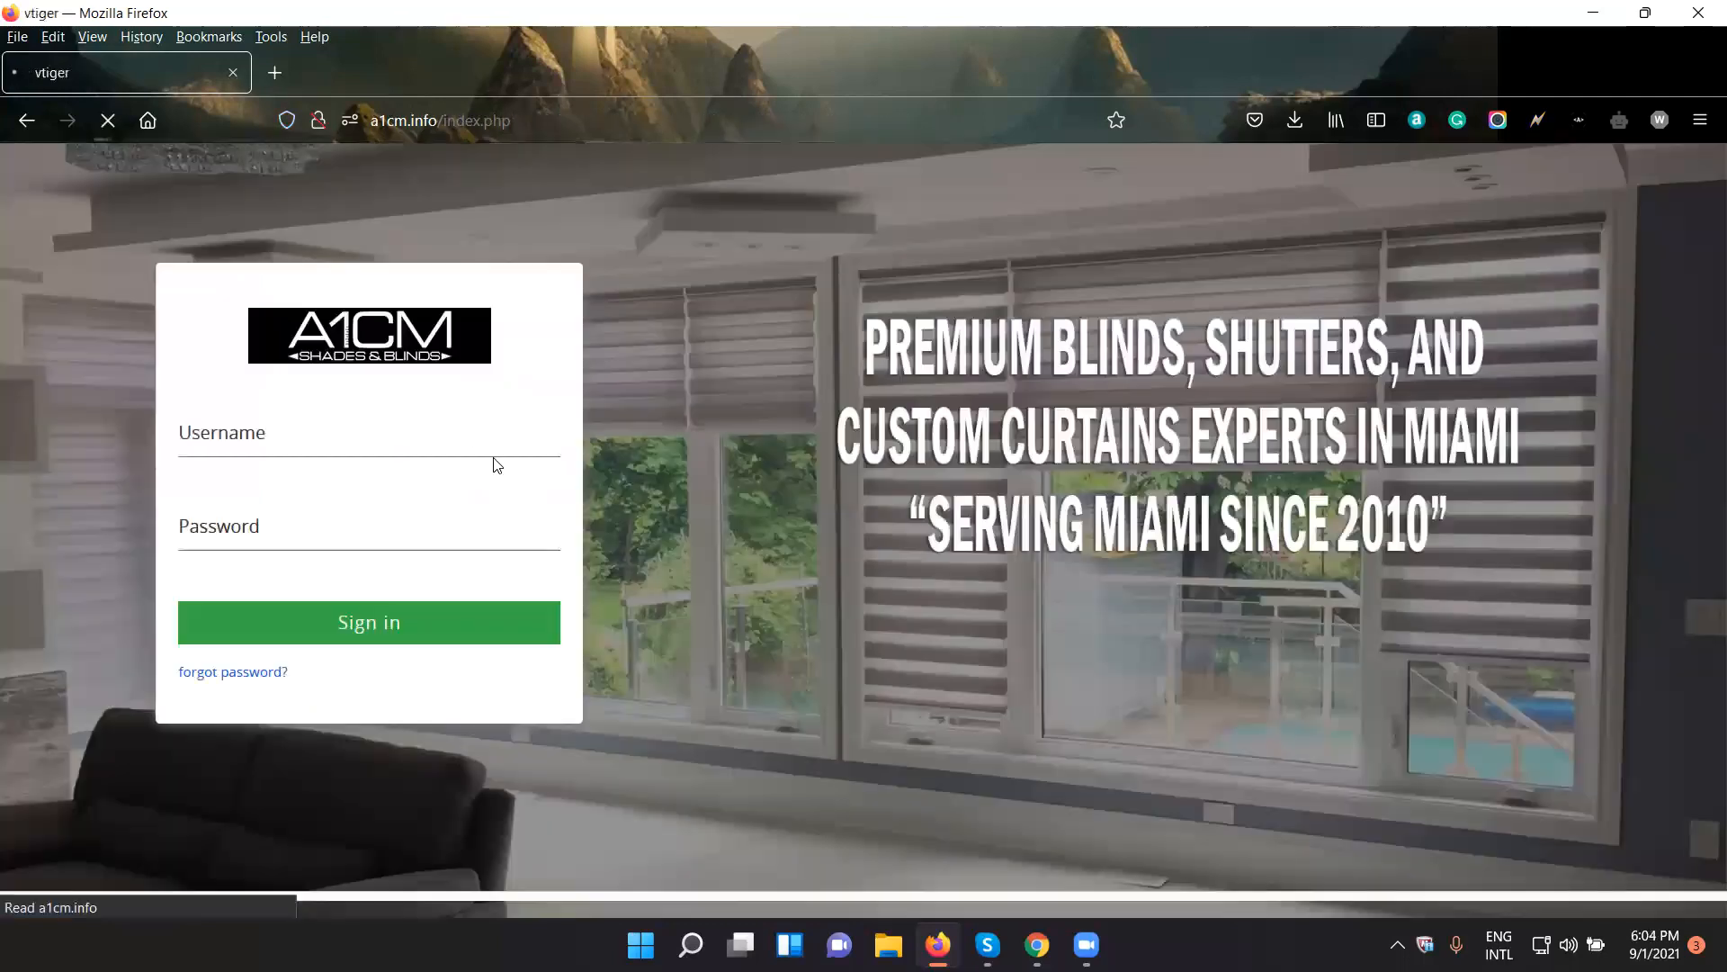
- Sign in as the new user with the copied user name and the account password
left_click(468, 438)
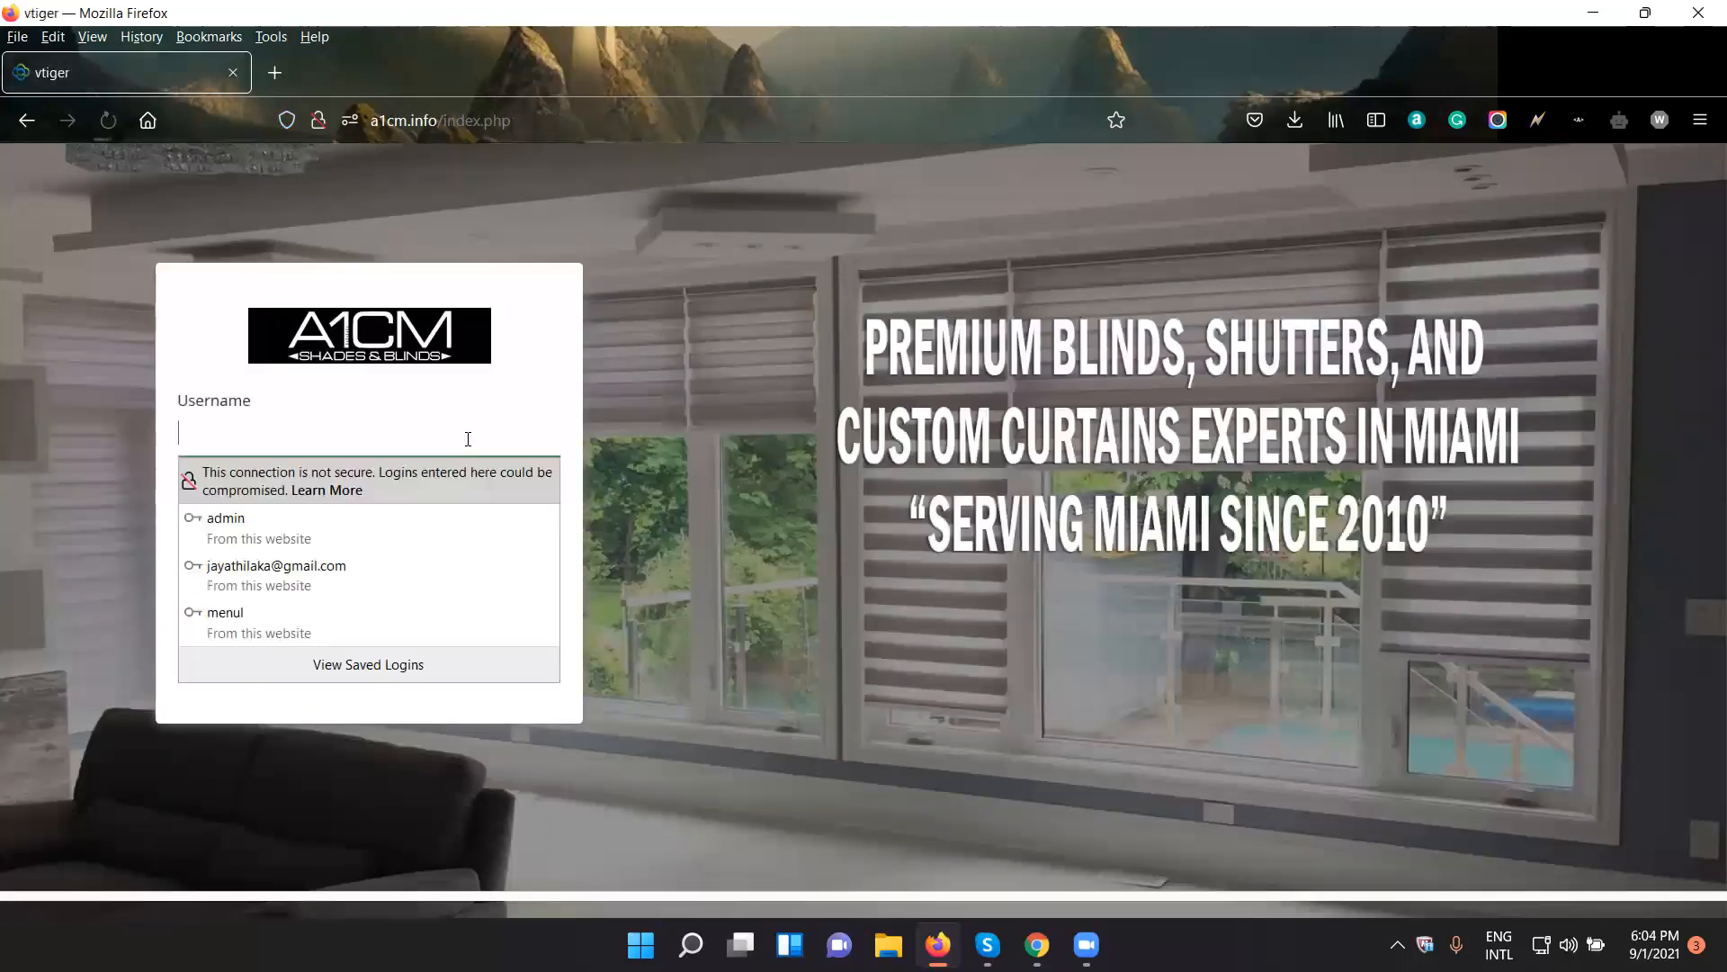
key("ctrl+v")
left_click(510, 401)
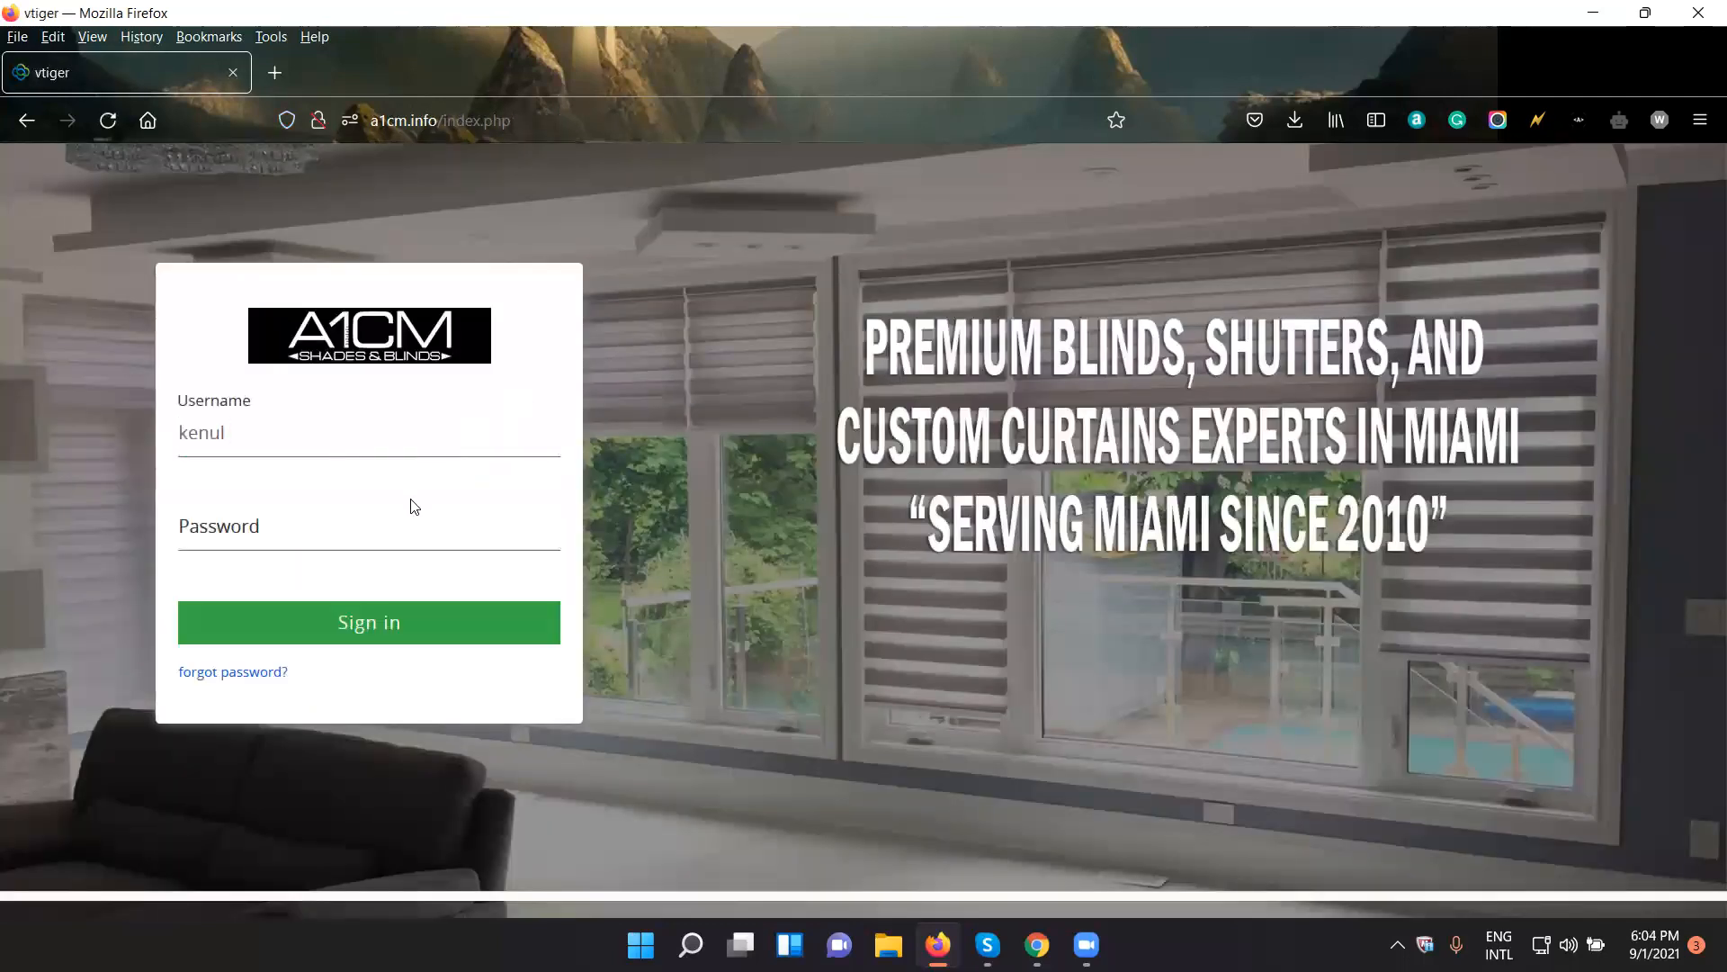
left_click(397, 455)
left_click(463, 531)
type("•••")
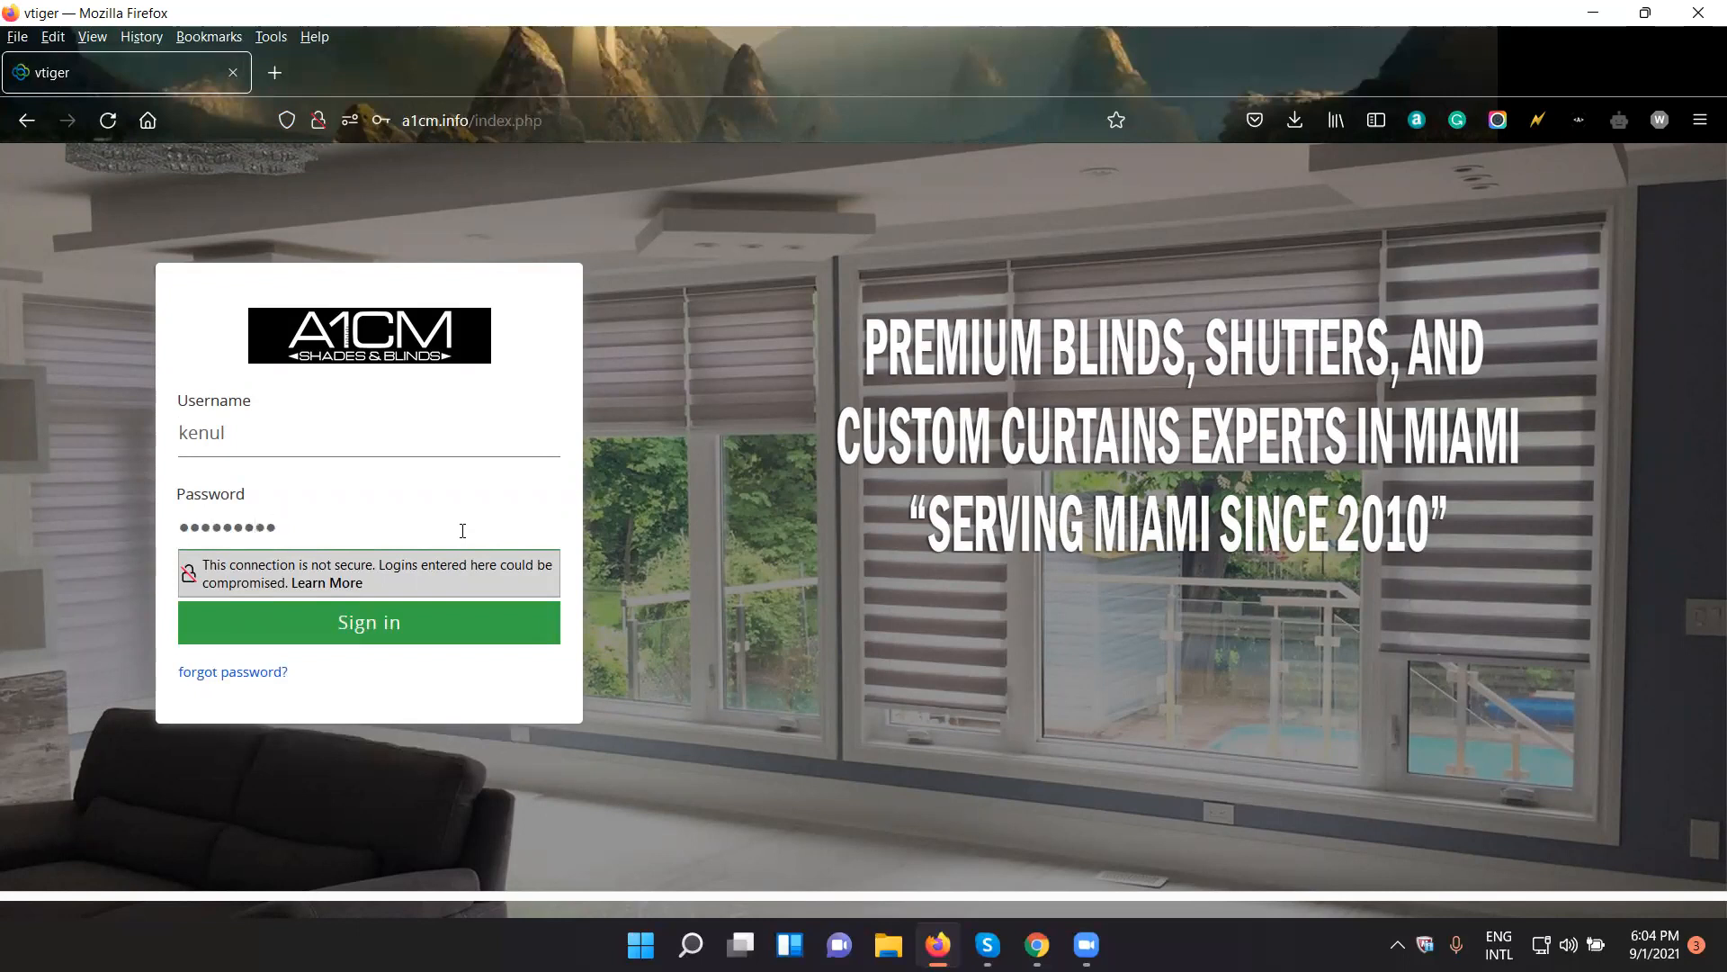
left_click(469, 644)
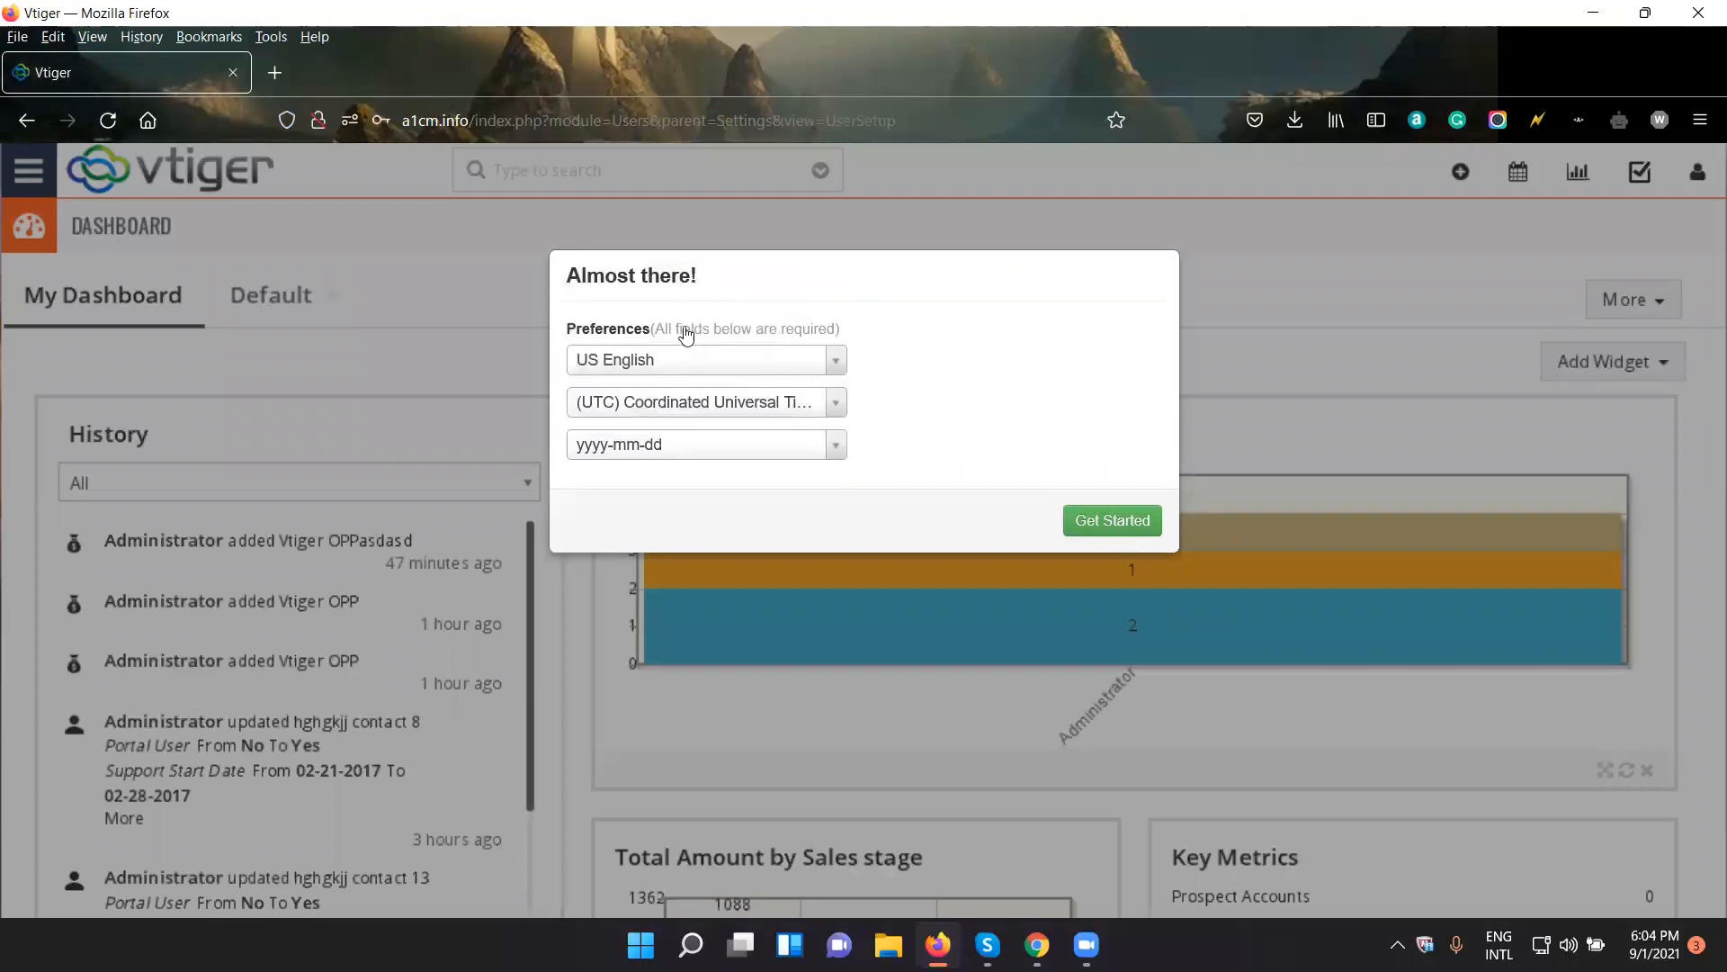
- Check the language and time zone preferences, choose the yyyy-mm-dd date format and complete the first-login setup
left_click(795, 365)
left_click(794, 365)
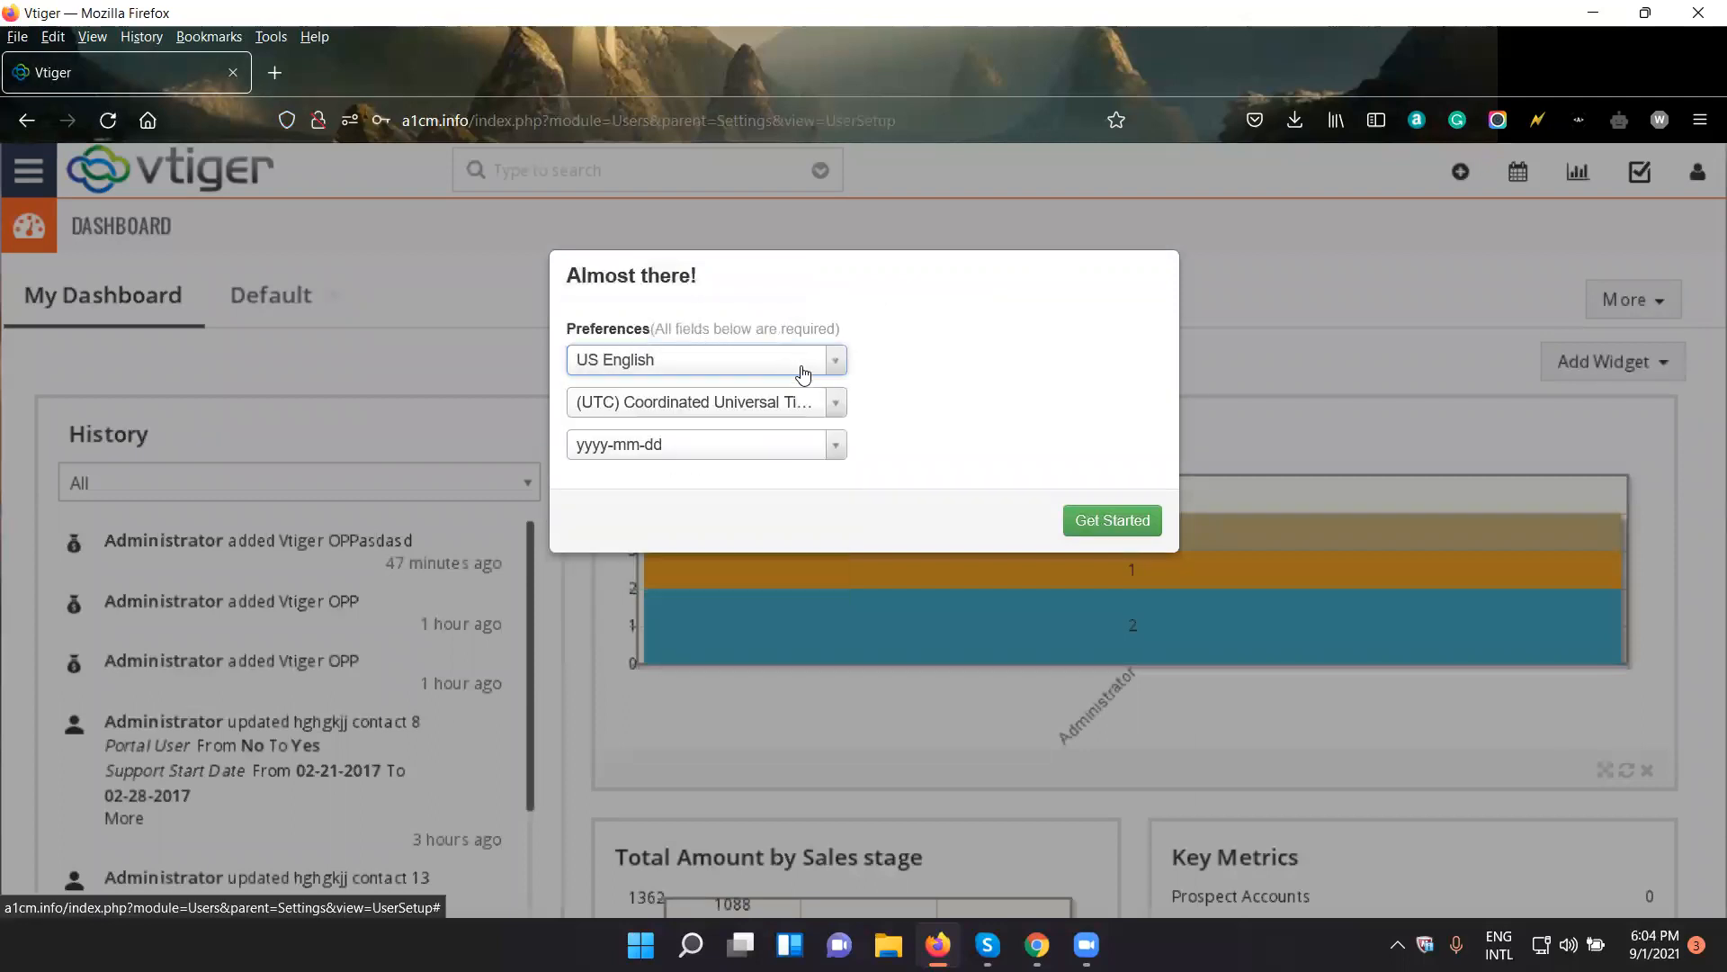
left_click(807, 410)
left_click(808, 412)
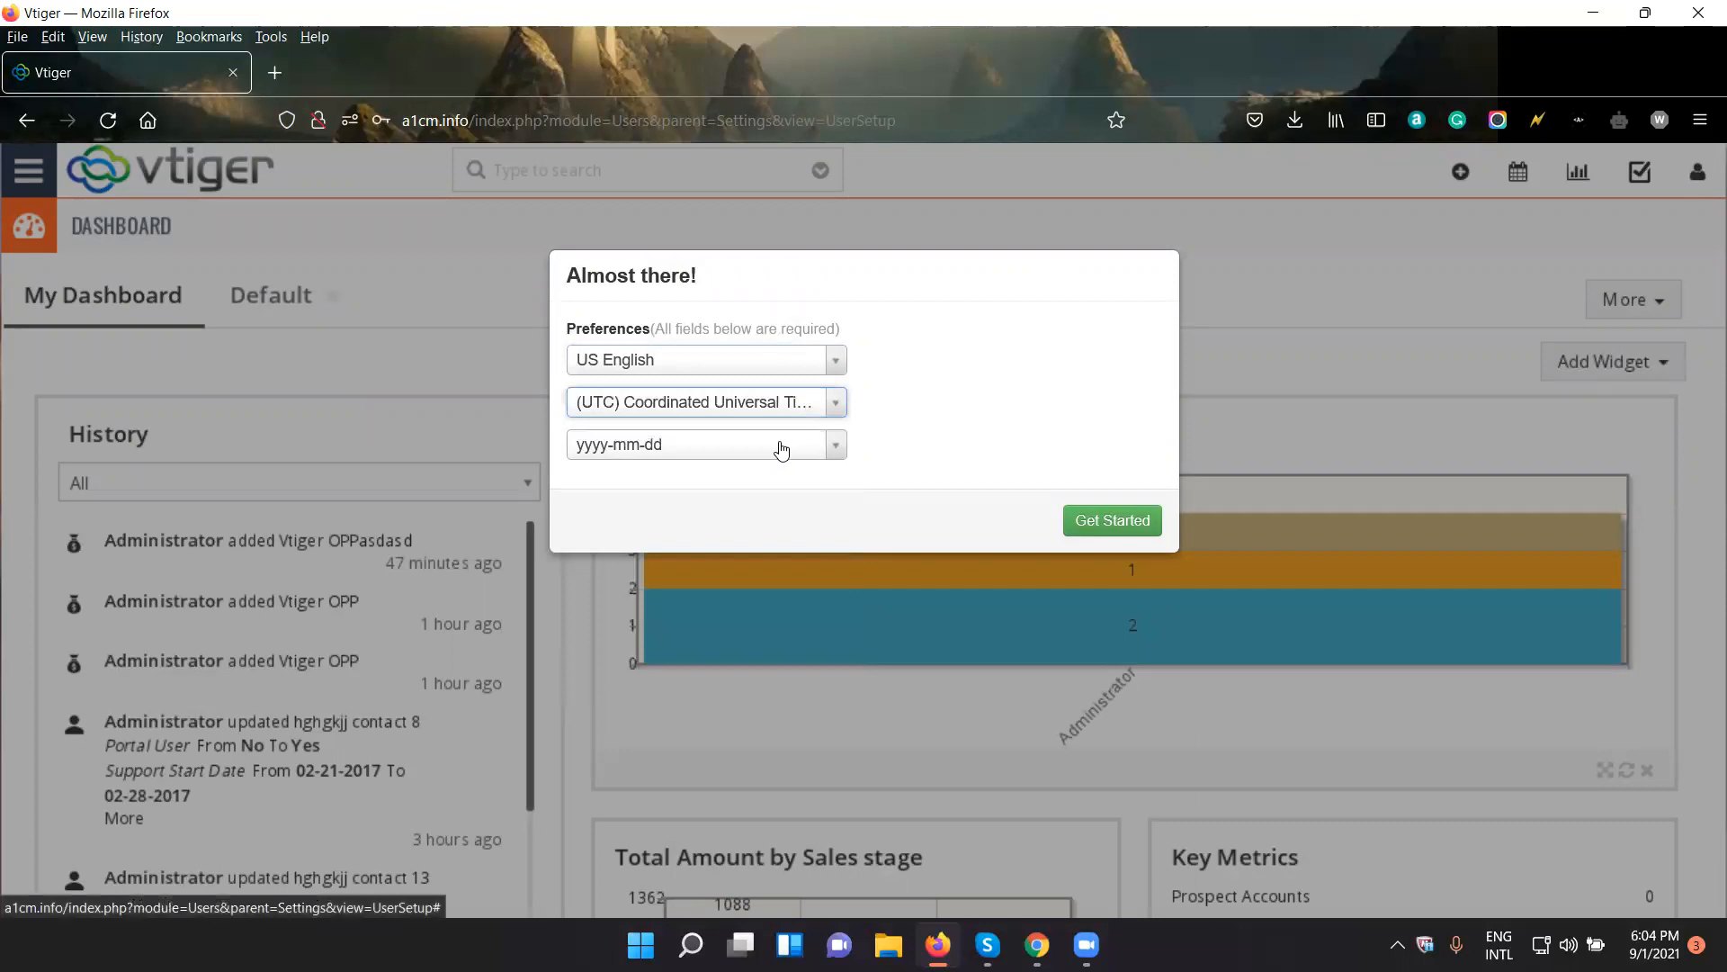
left_click(771, 447)
left_click(958, 418)
left_click(802, 437)
left_click(934, 424)
left_click(771, 439)
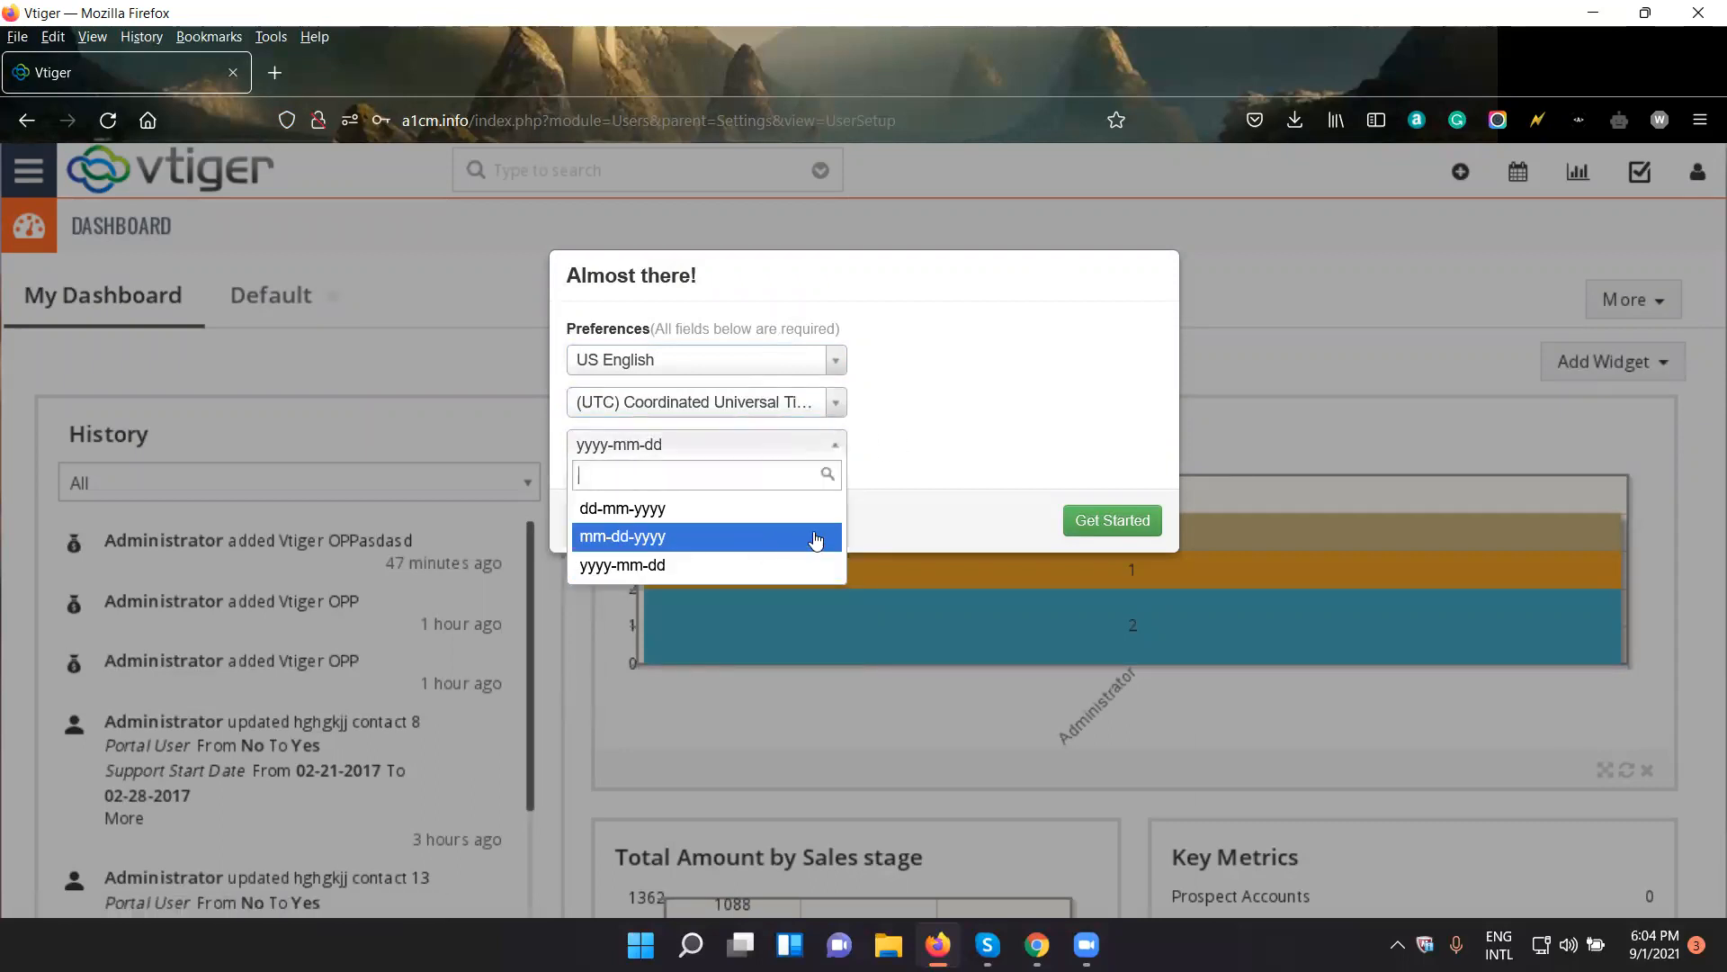
left_click(804, 558)
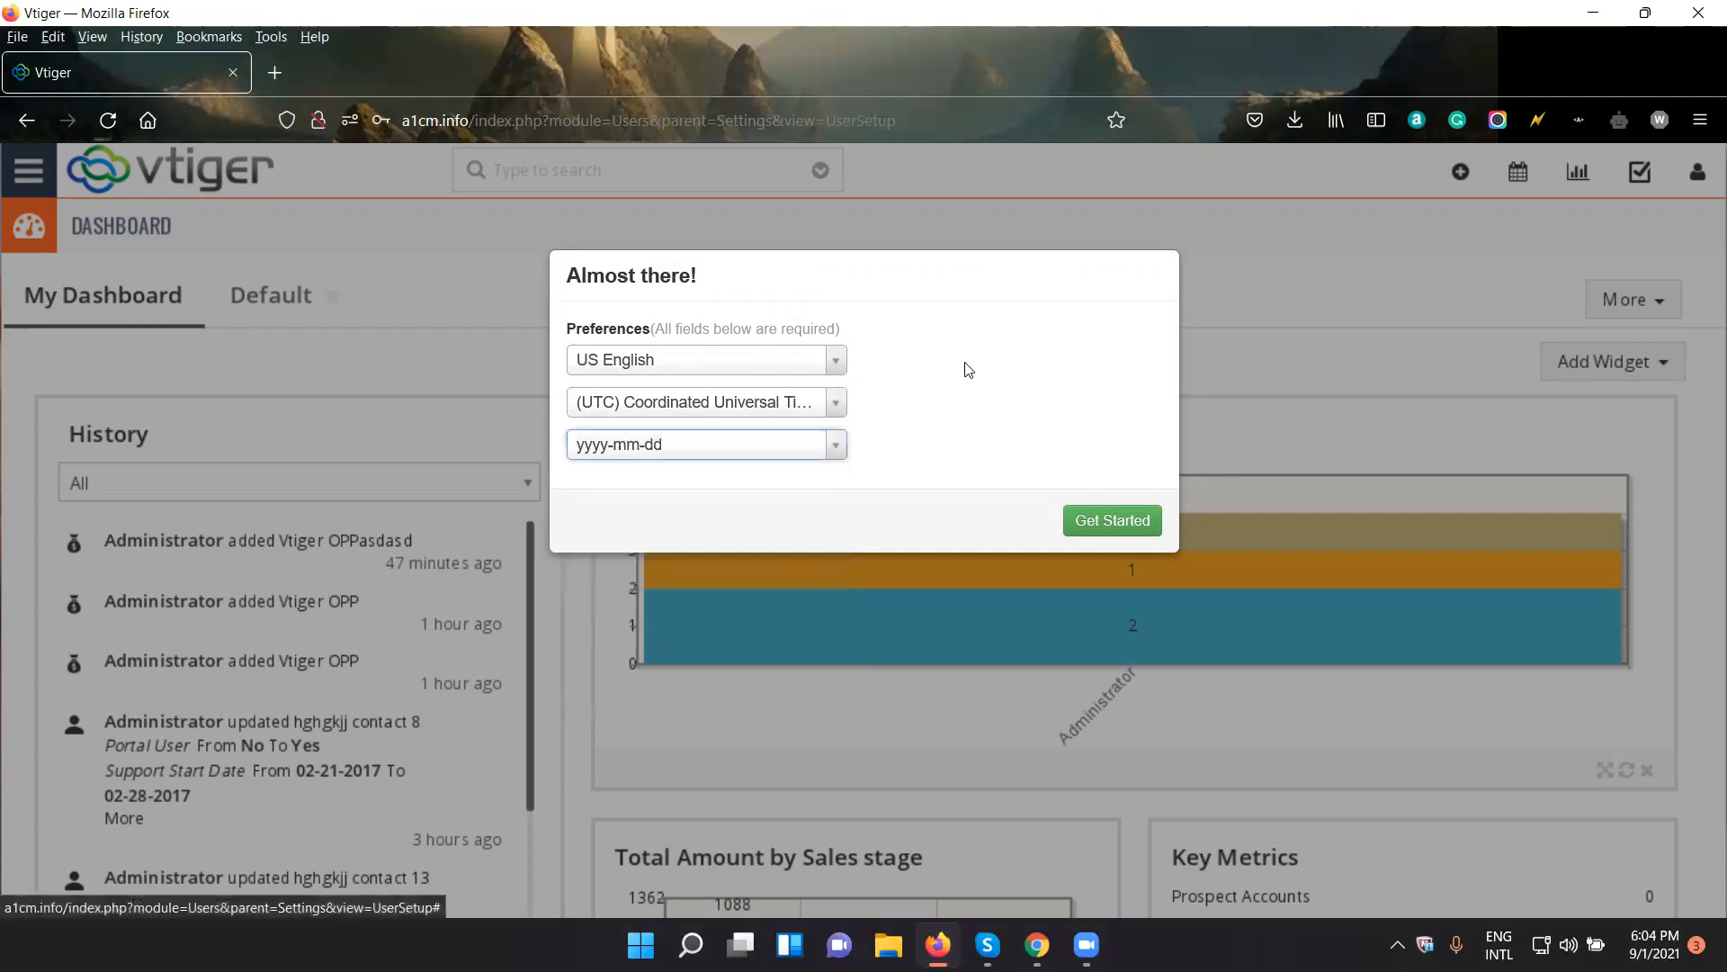
left_click(1099, 526)
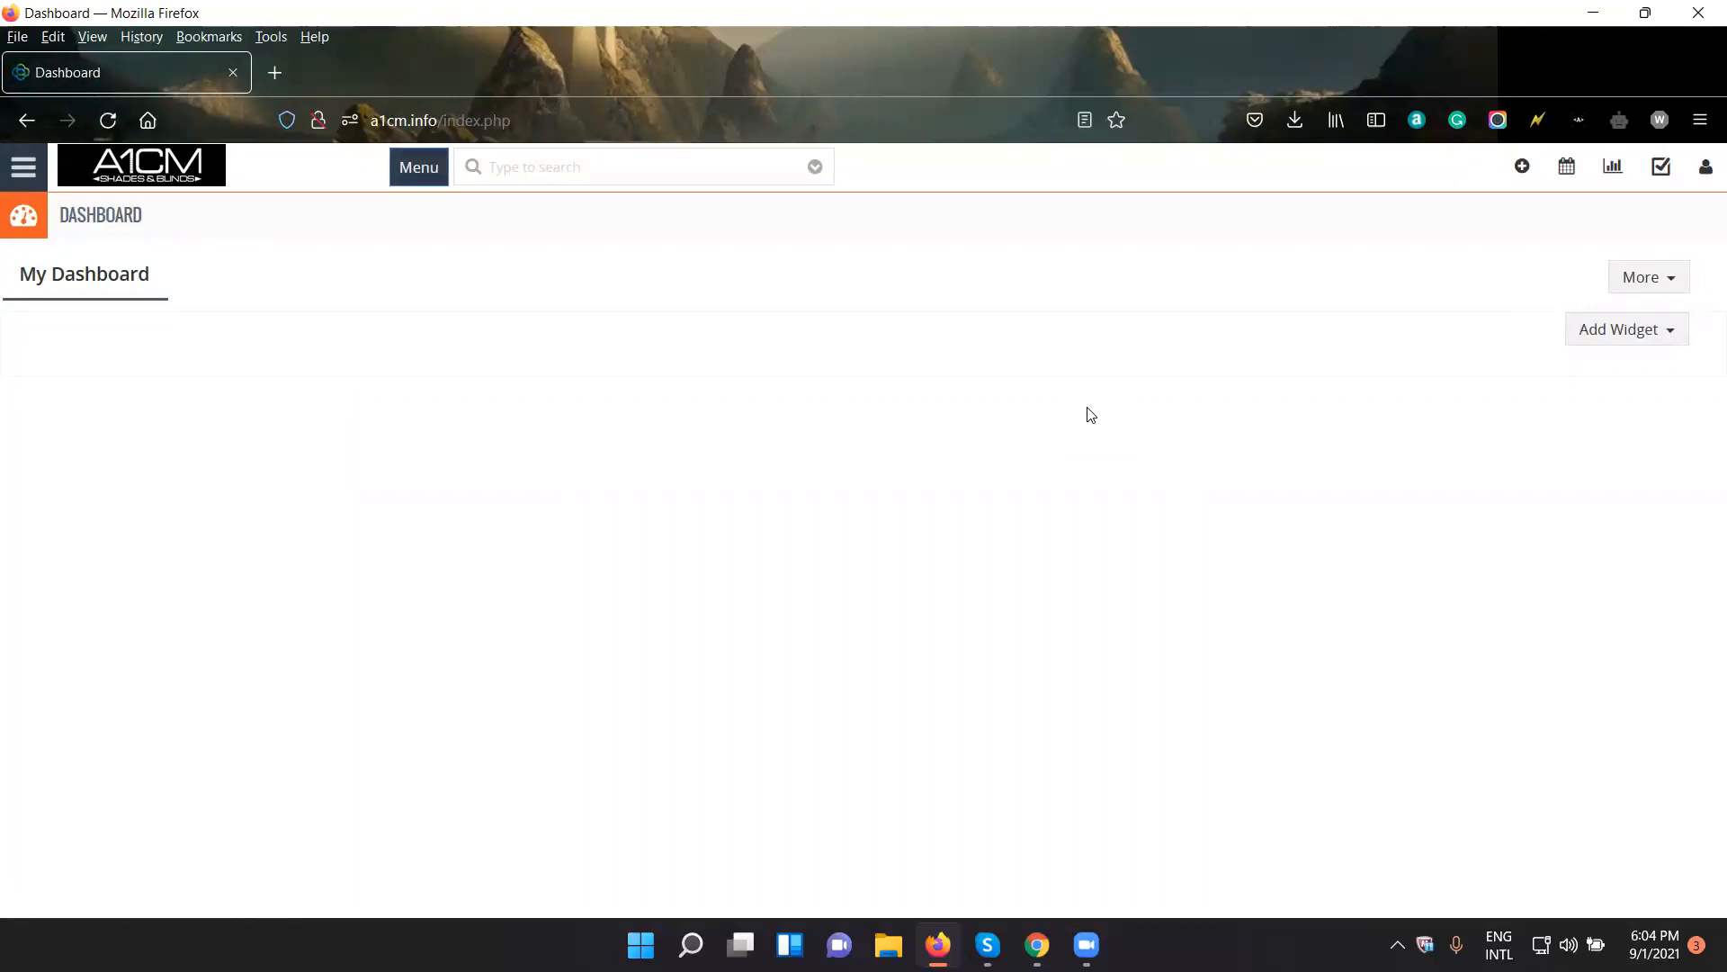
- Look through the modules available to the new user in the full module overview and the app navigation
left_click(420, 170)
left_click(1335, 393)
left_click(417, 178)
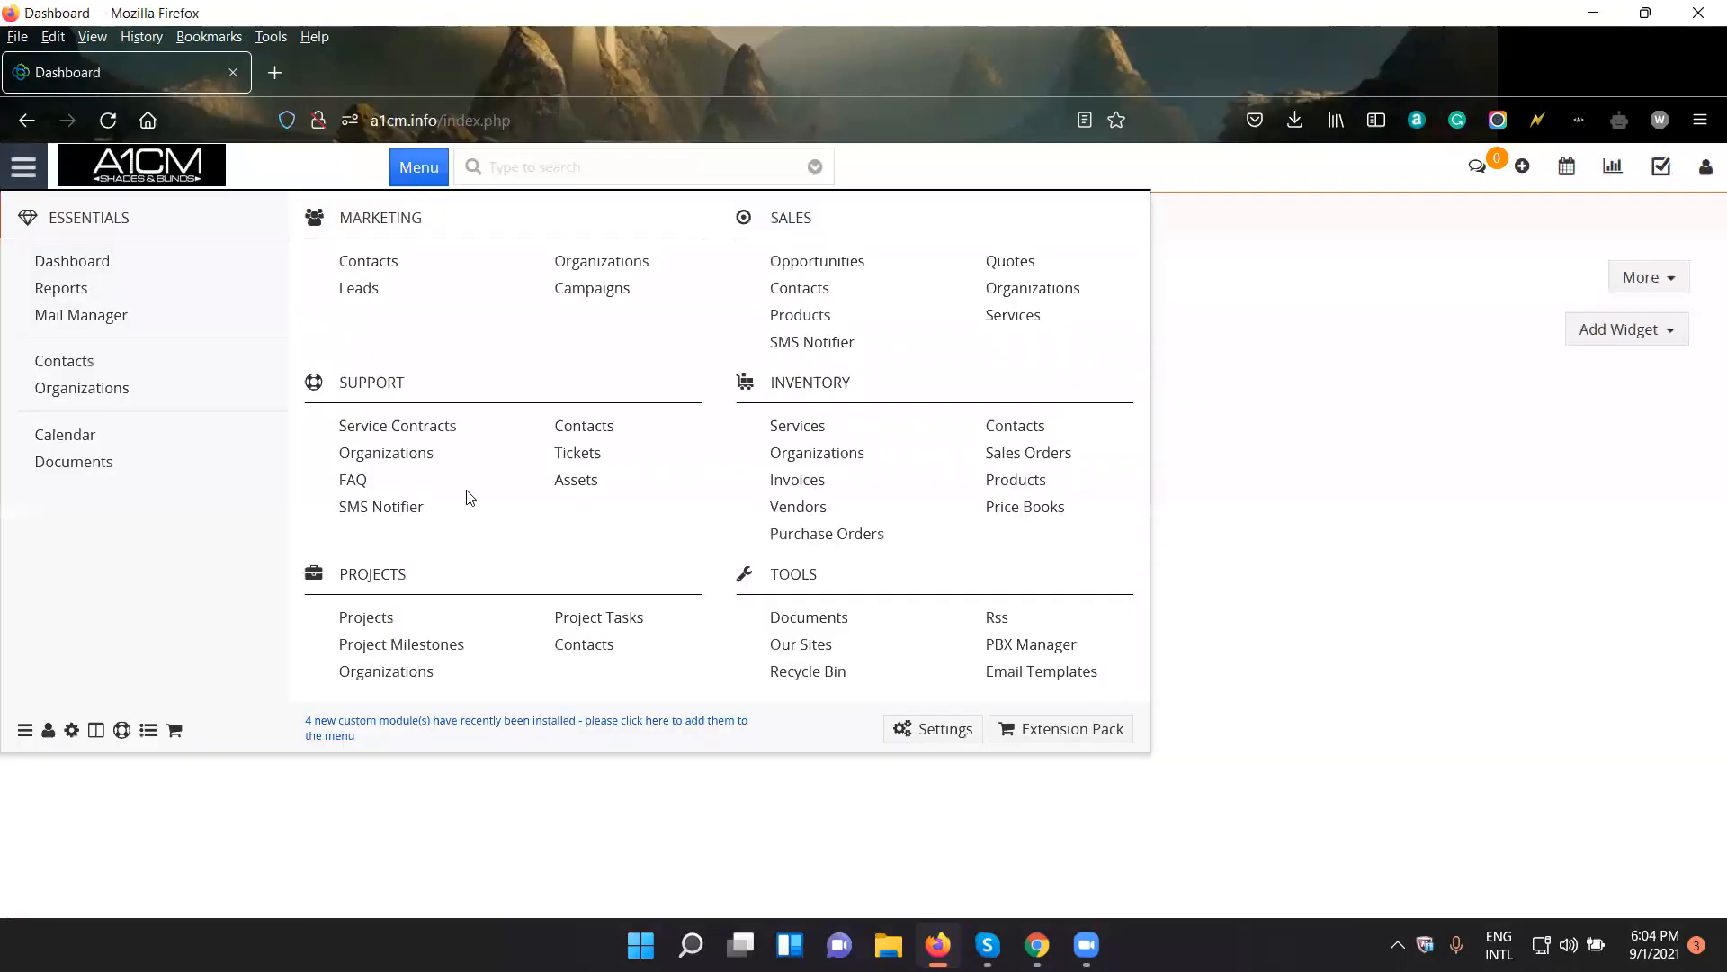
left_click(1314, 396)
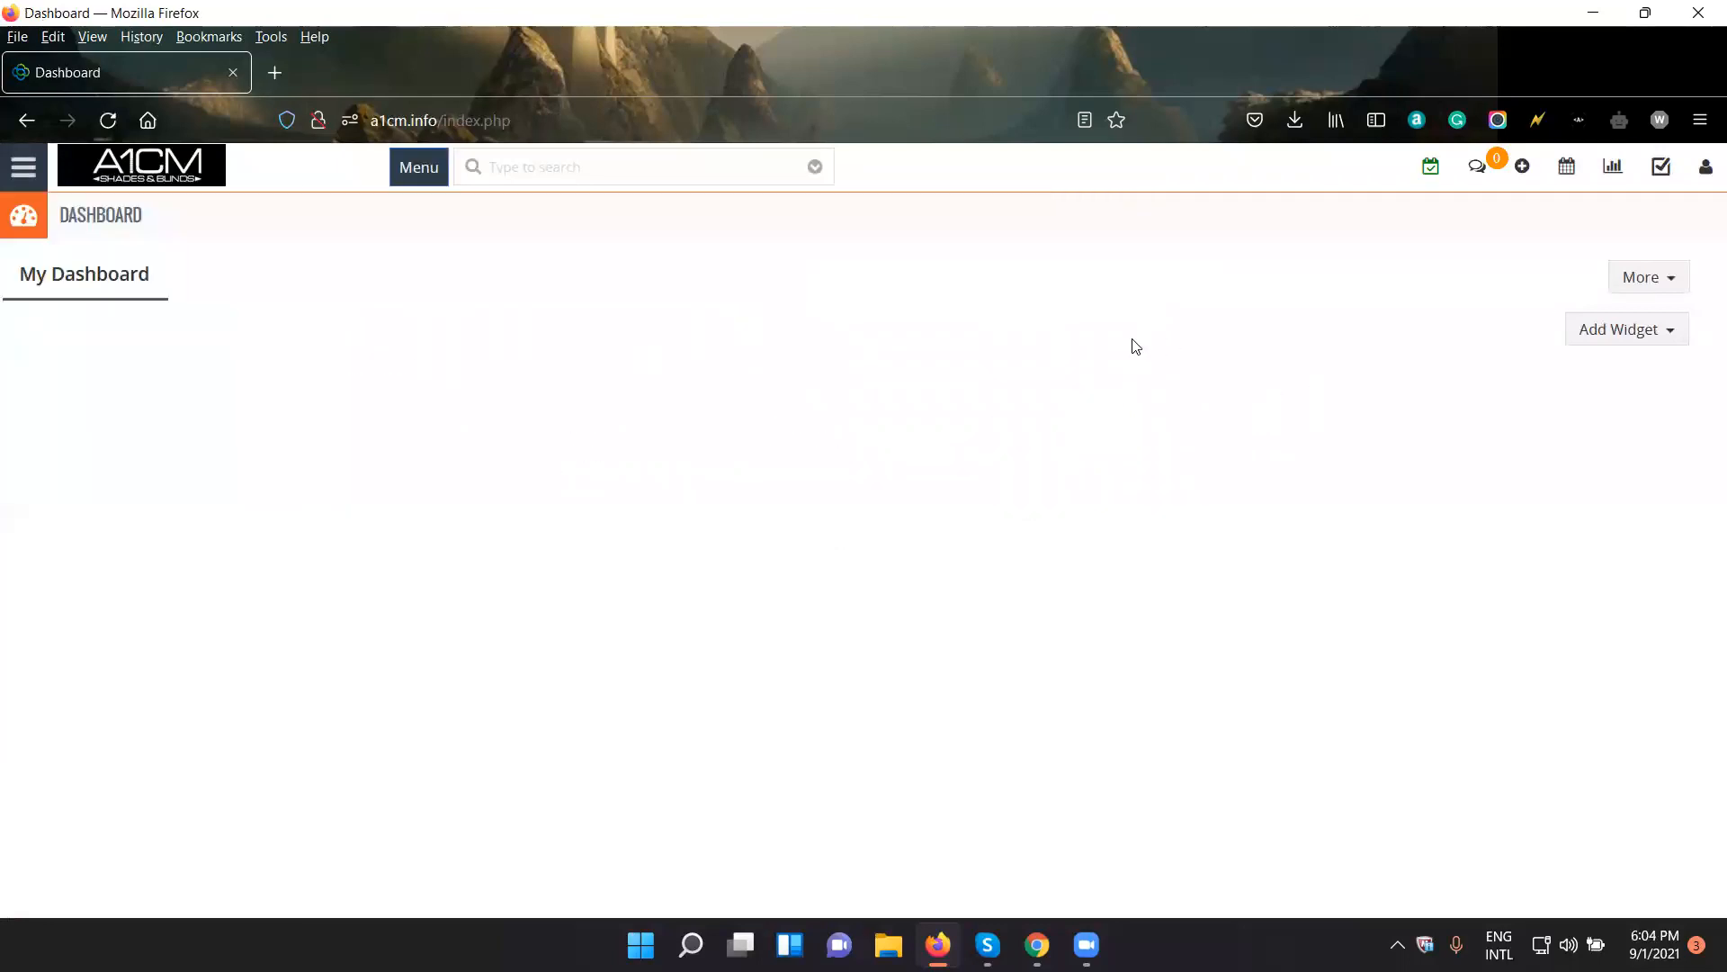
left_click(23, 166)
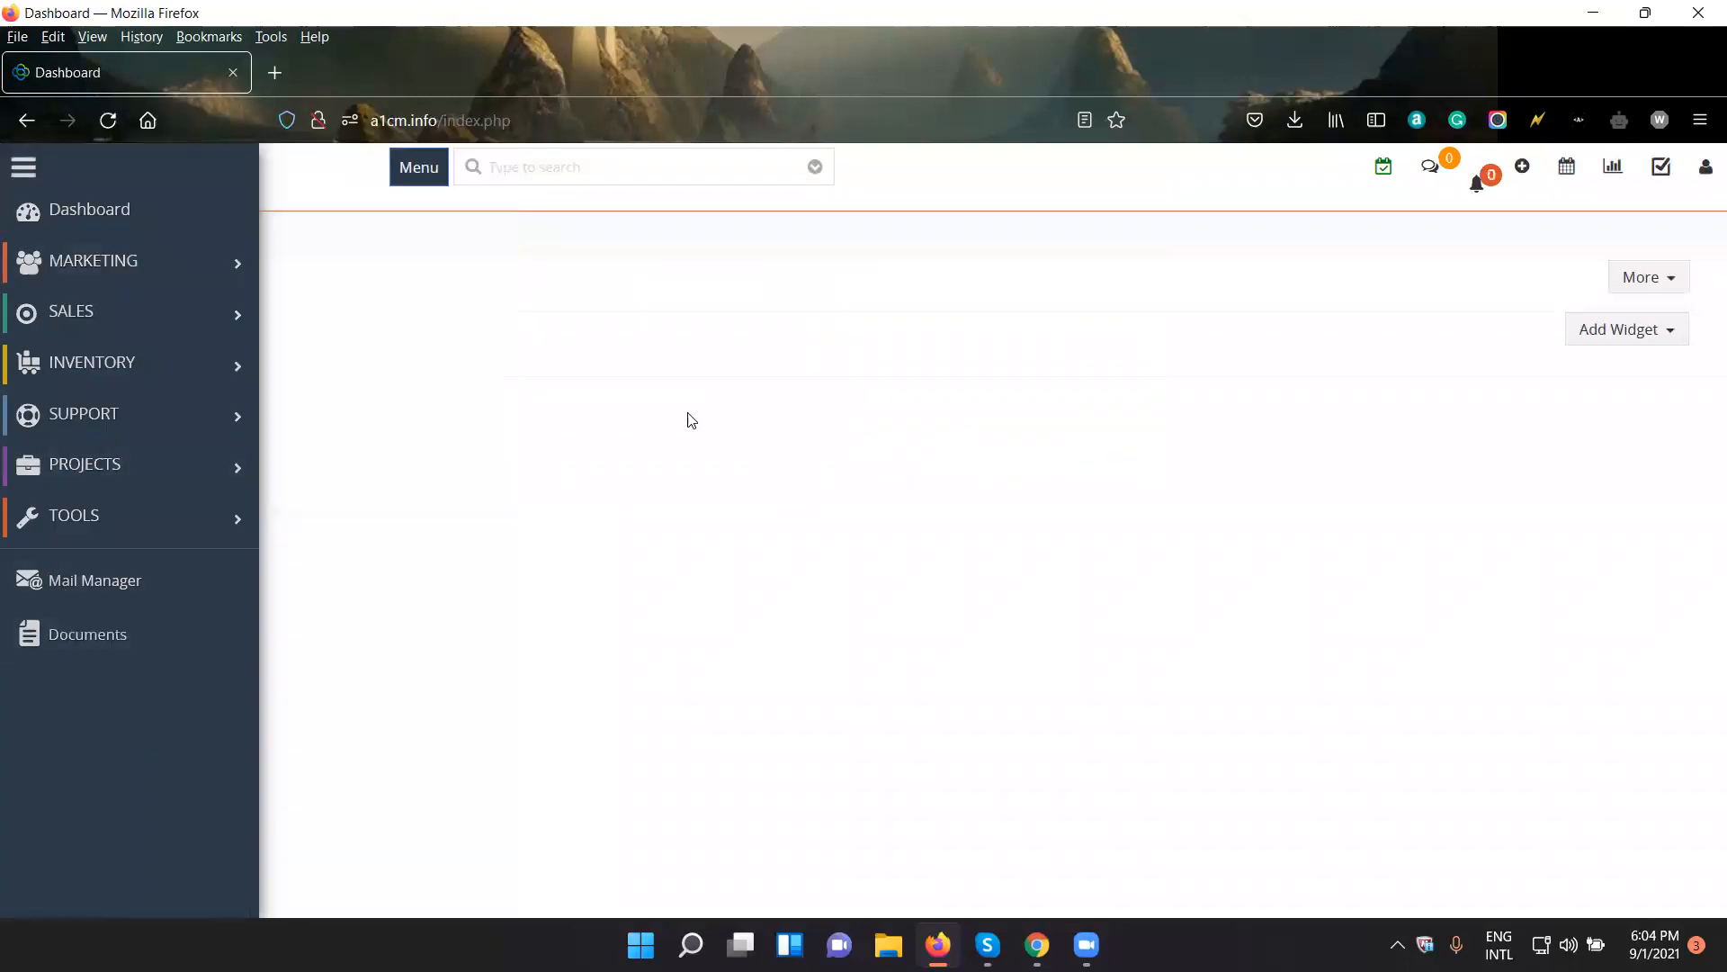
left_click(649, 370)
left_click(24, 166)
- Sign out of the new user's account and sign back in as admin with the saved username and password
left_click(1706, 168)
left_click(1646, 344)
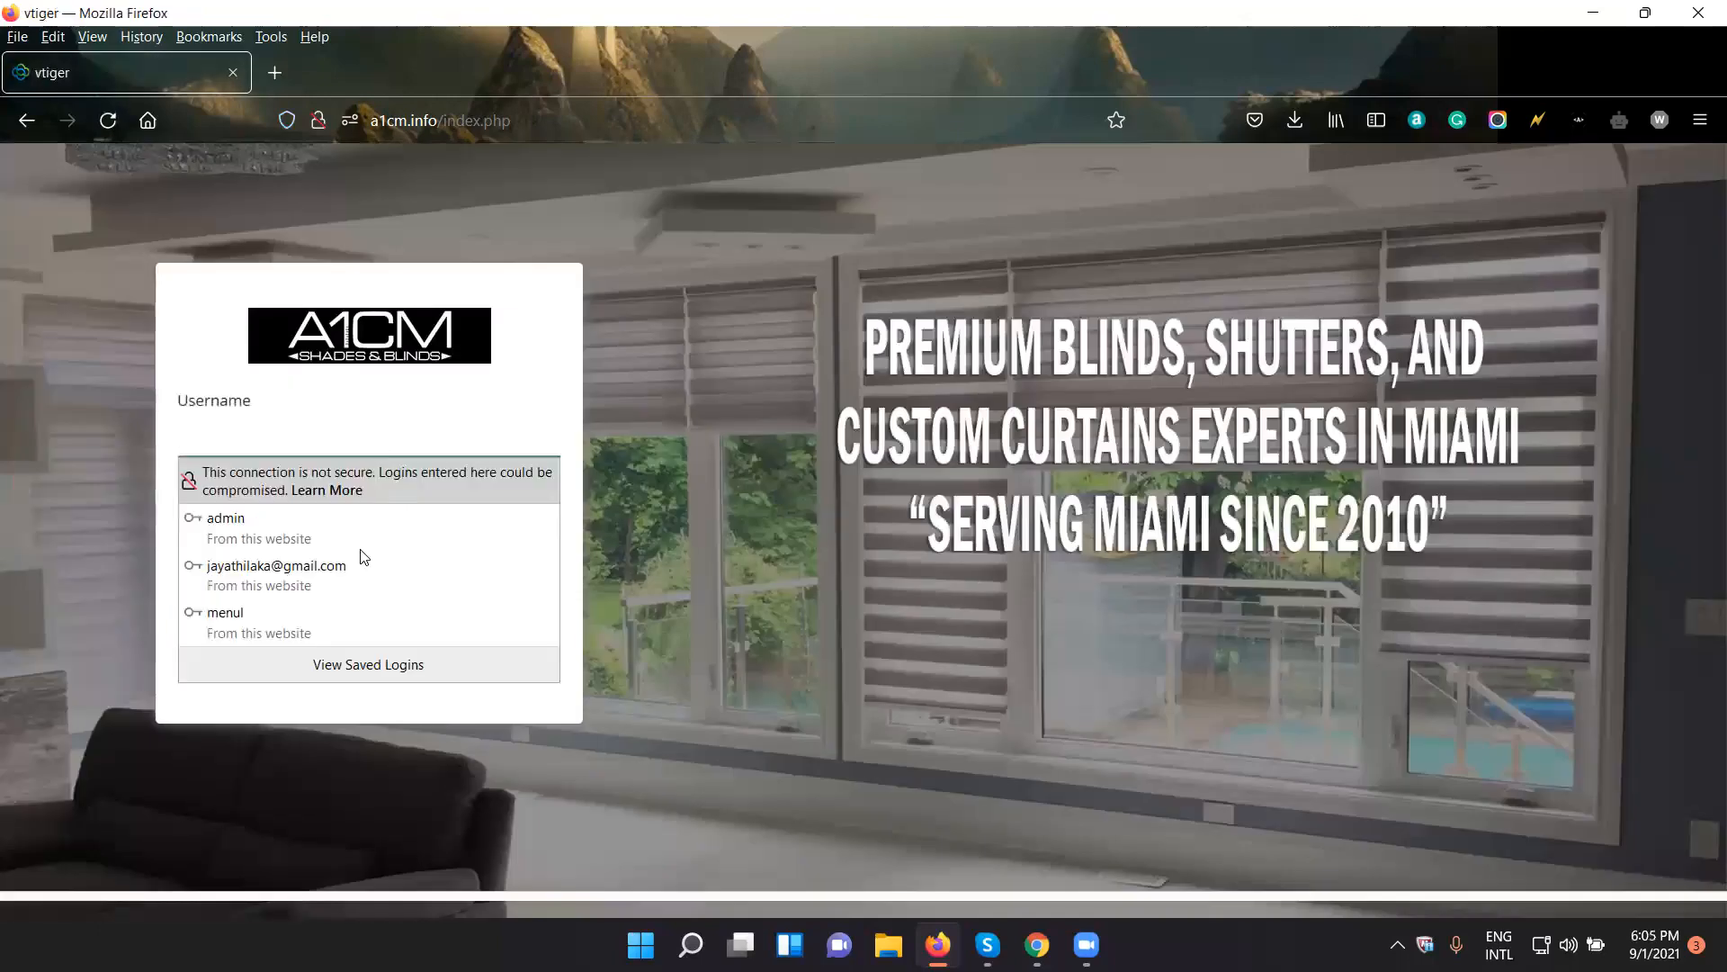
left_click(360, 540)
left_click(412, 635)
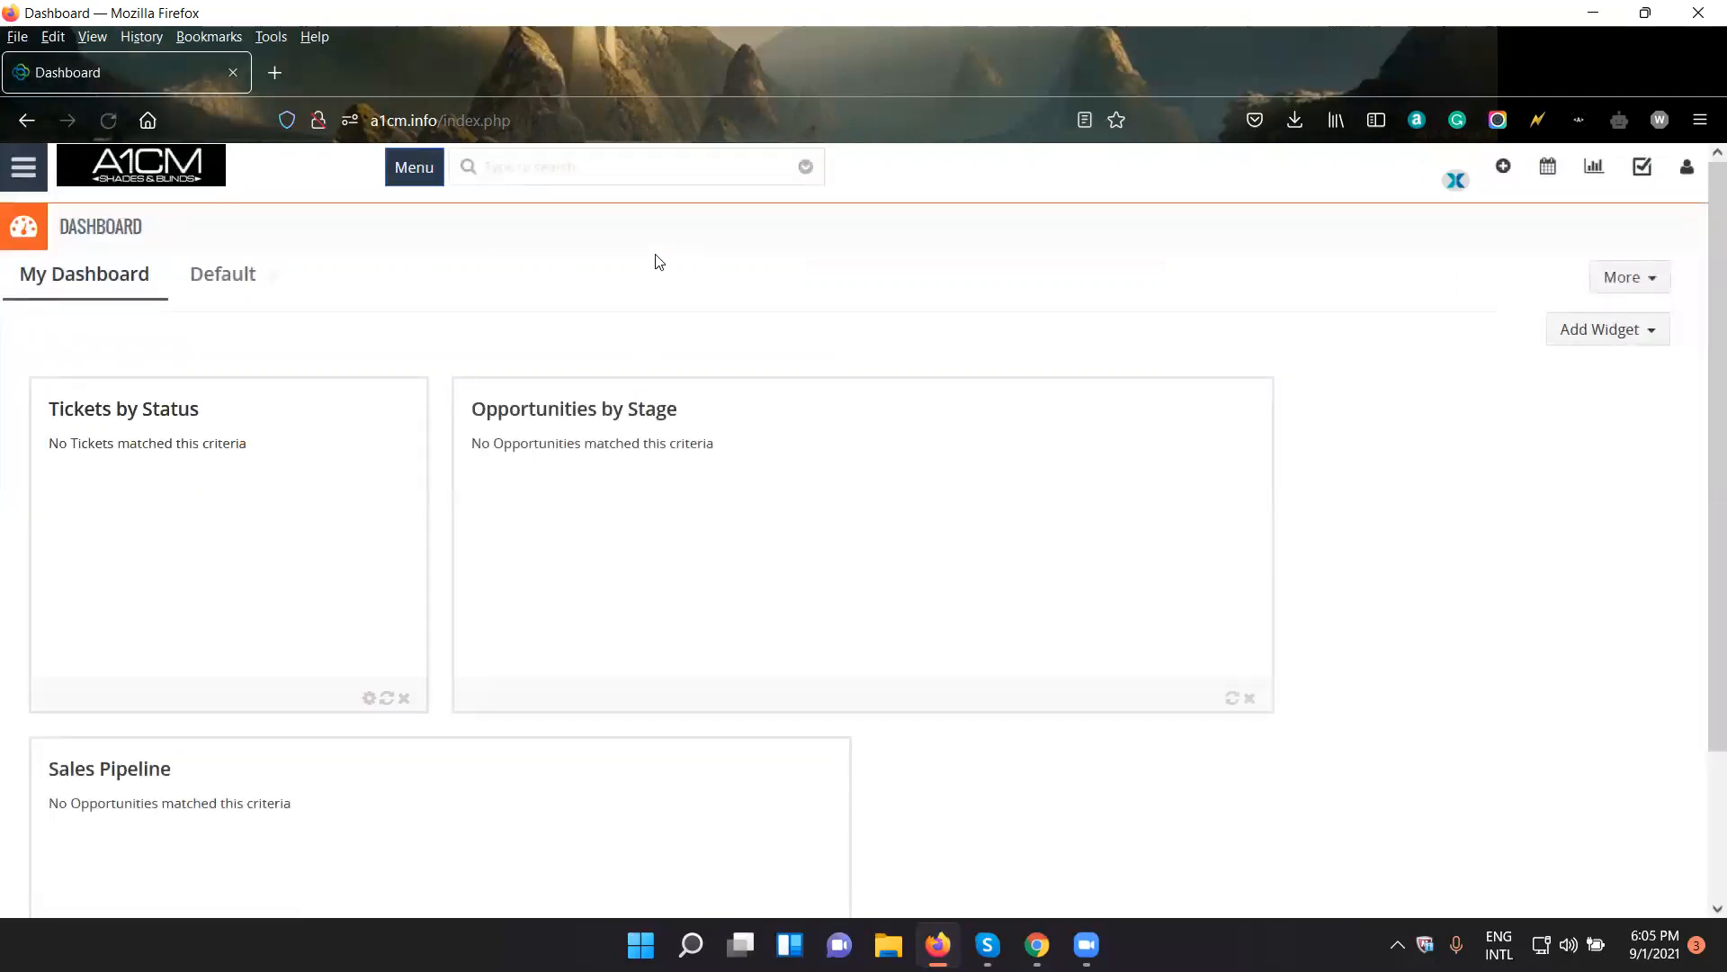
- Open the CRM Settings page from the admin dashboard
left_click(23, 166)
mouse_move(216, 742)
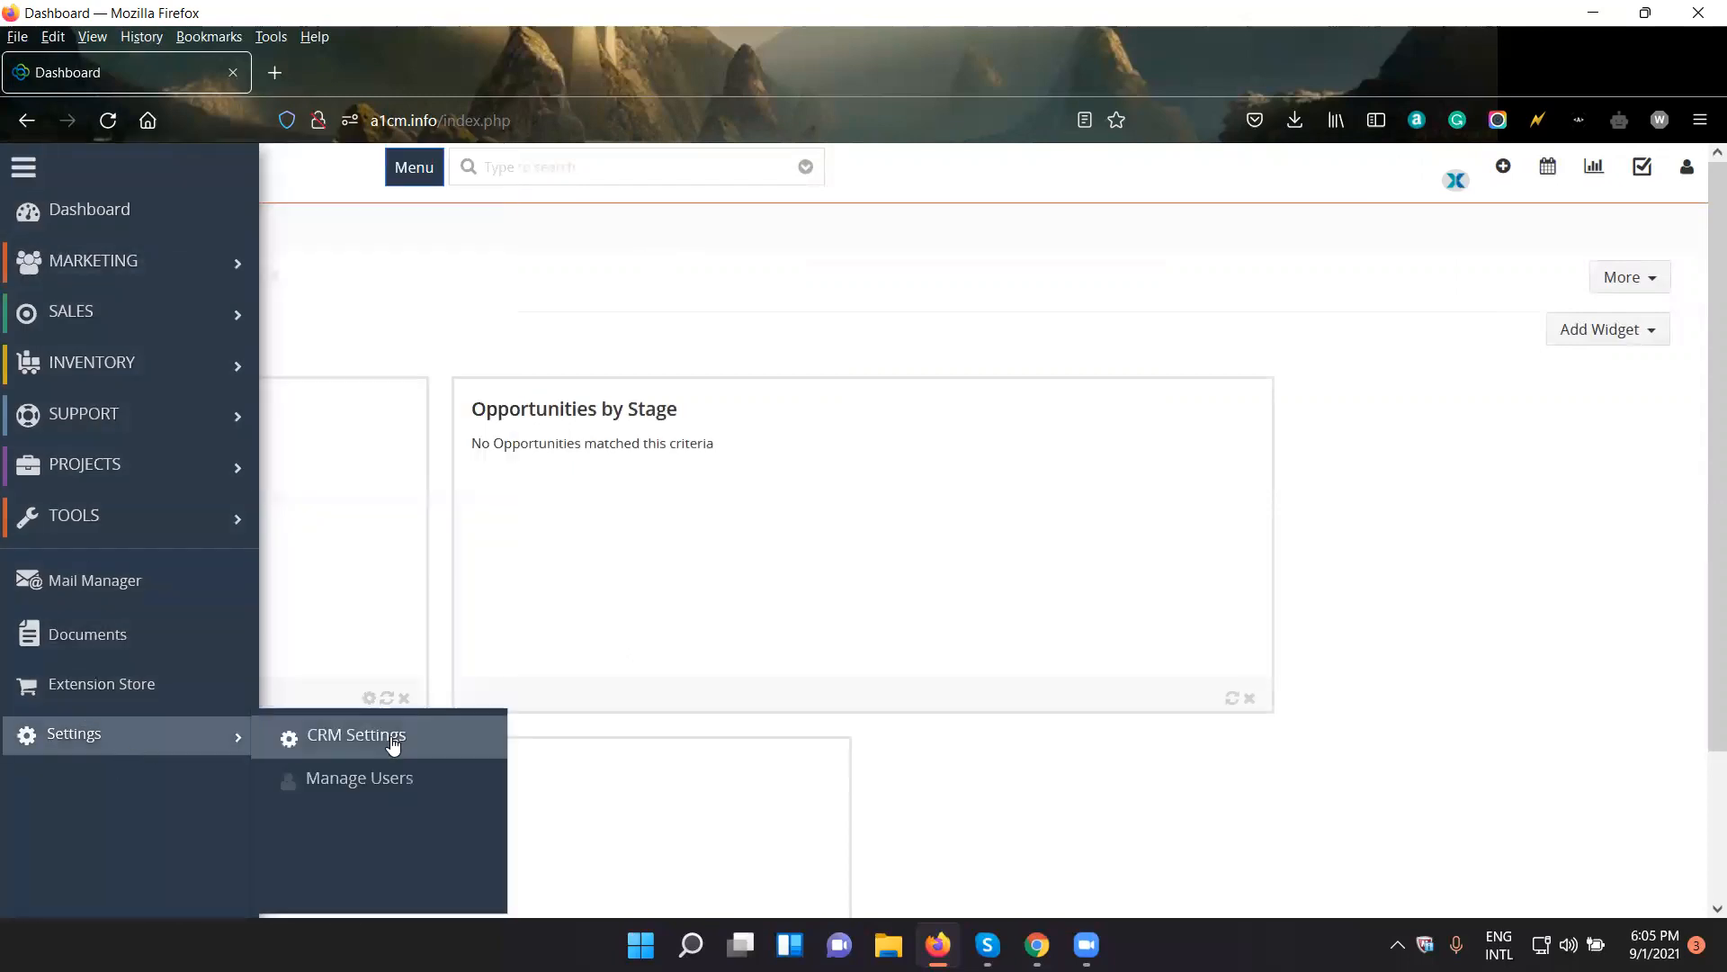
left_click(393, 740)
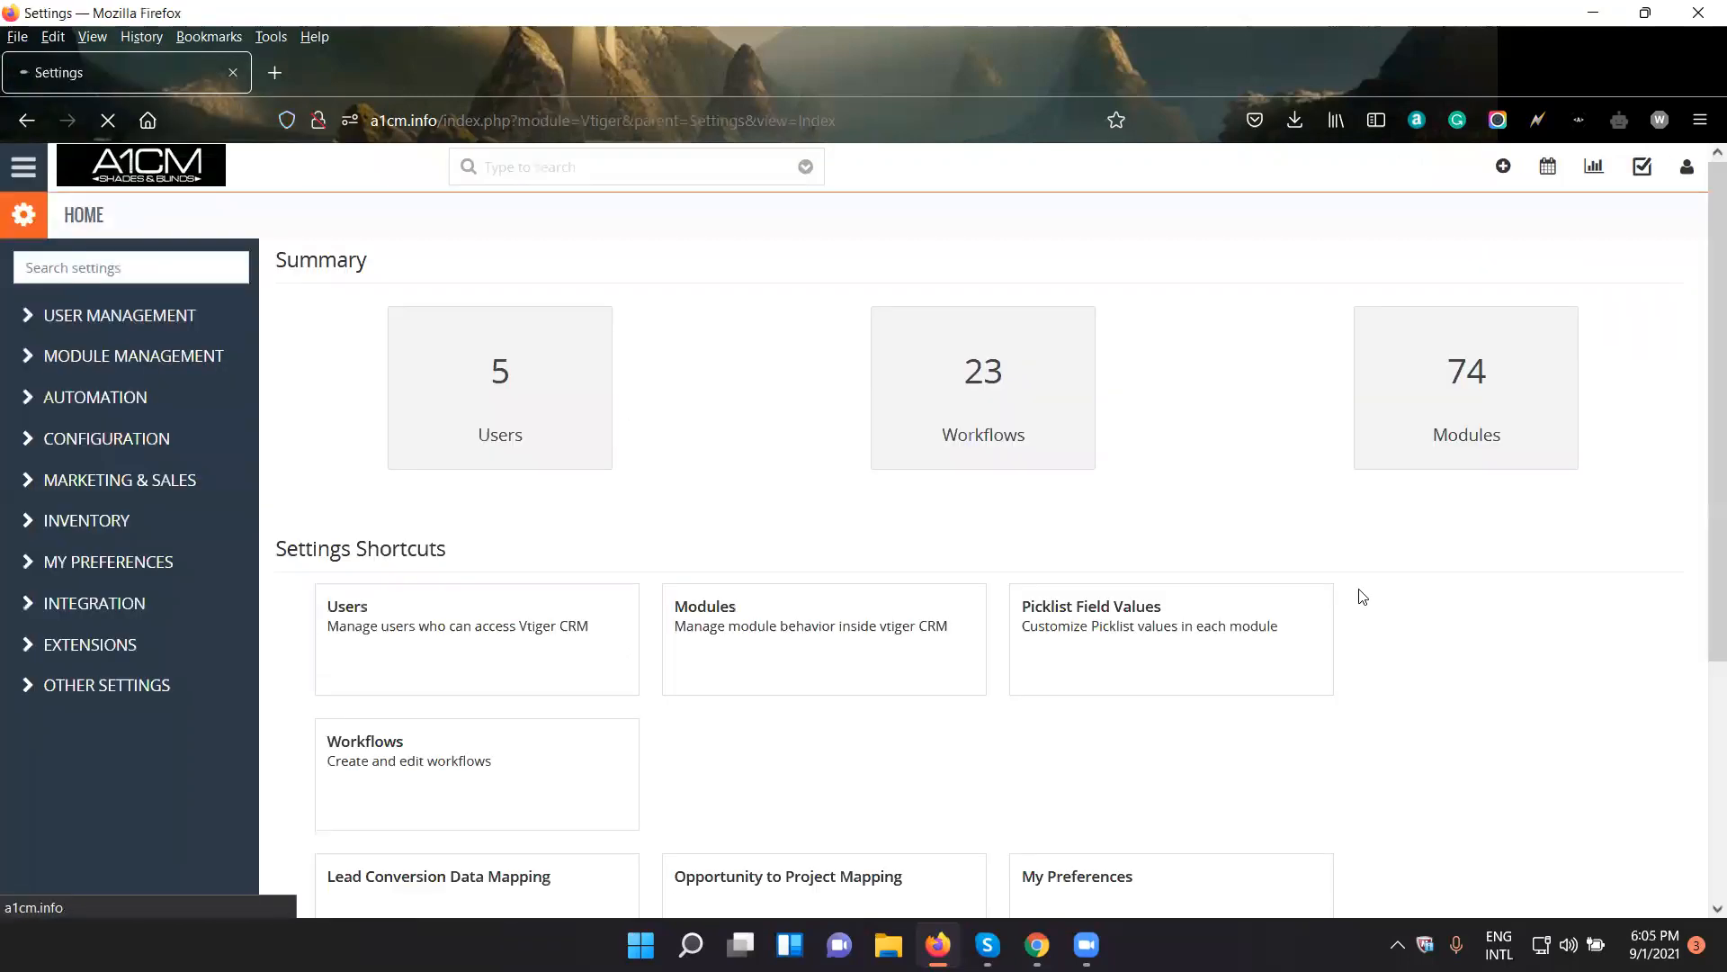
- Open the newly created user's record in the Users settings and grant the account admin rights
left_click(180, 326)
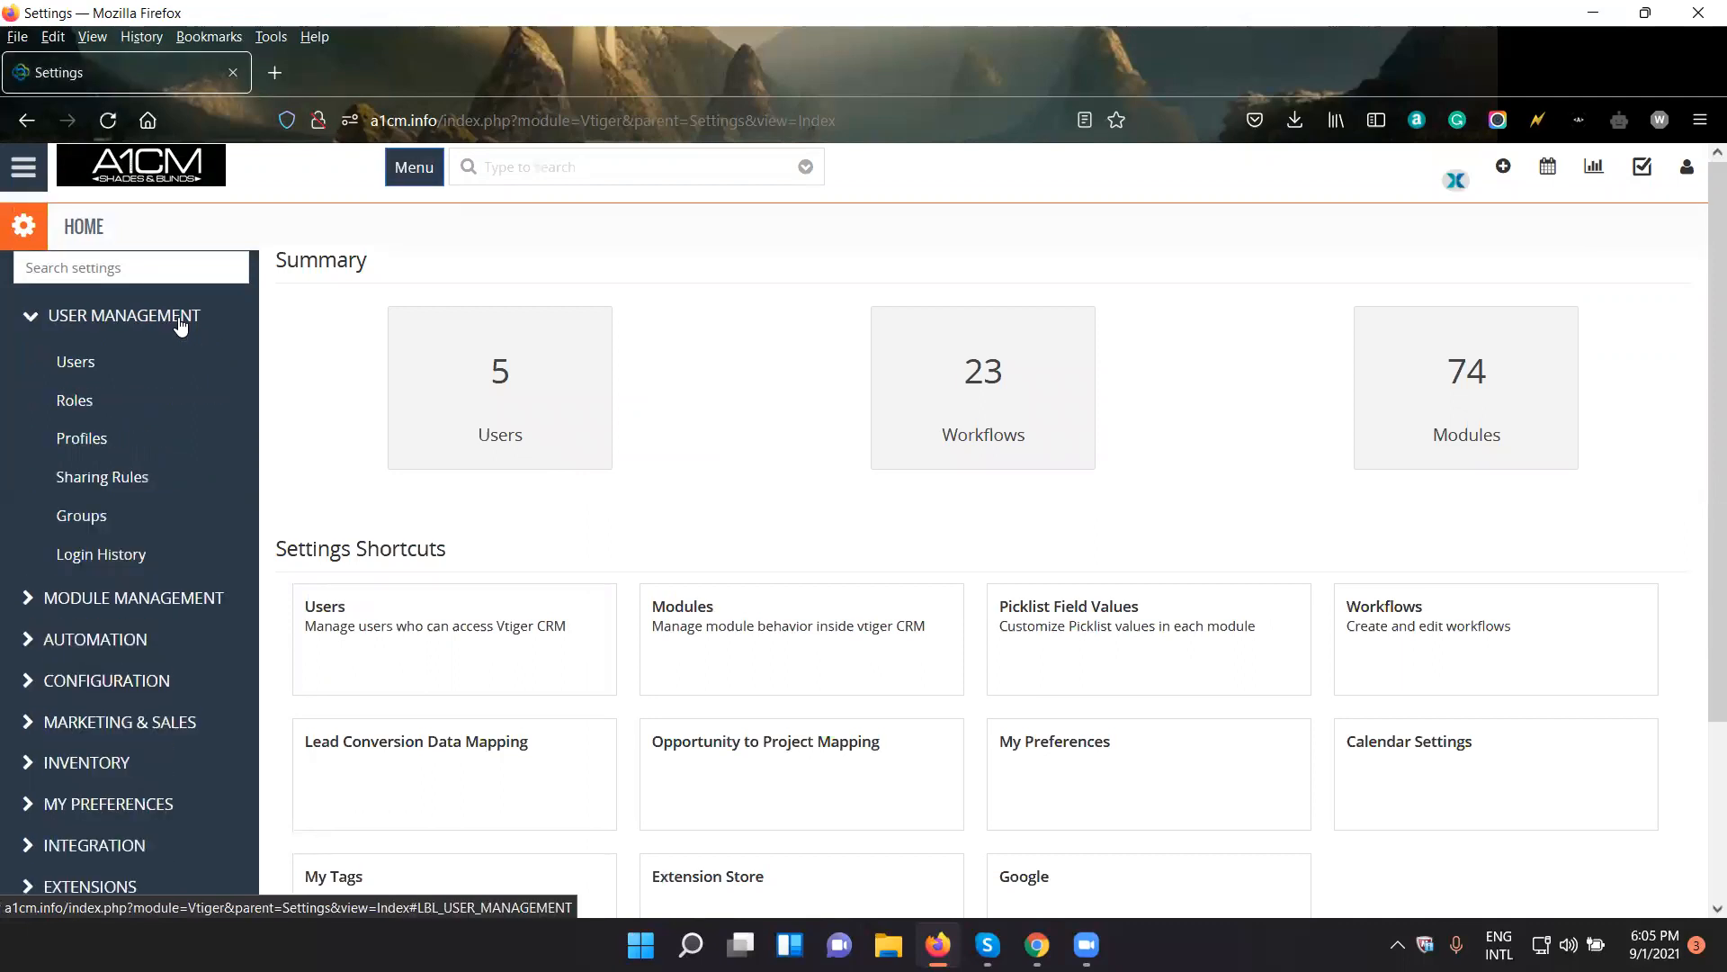
left_click(498, 458)
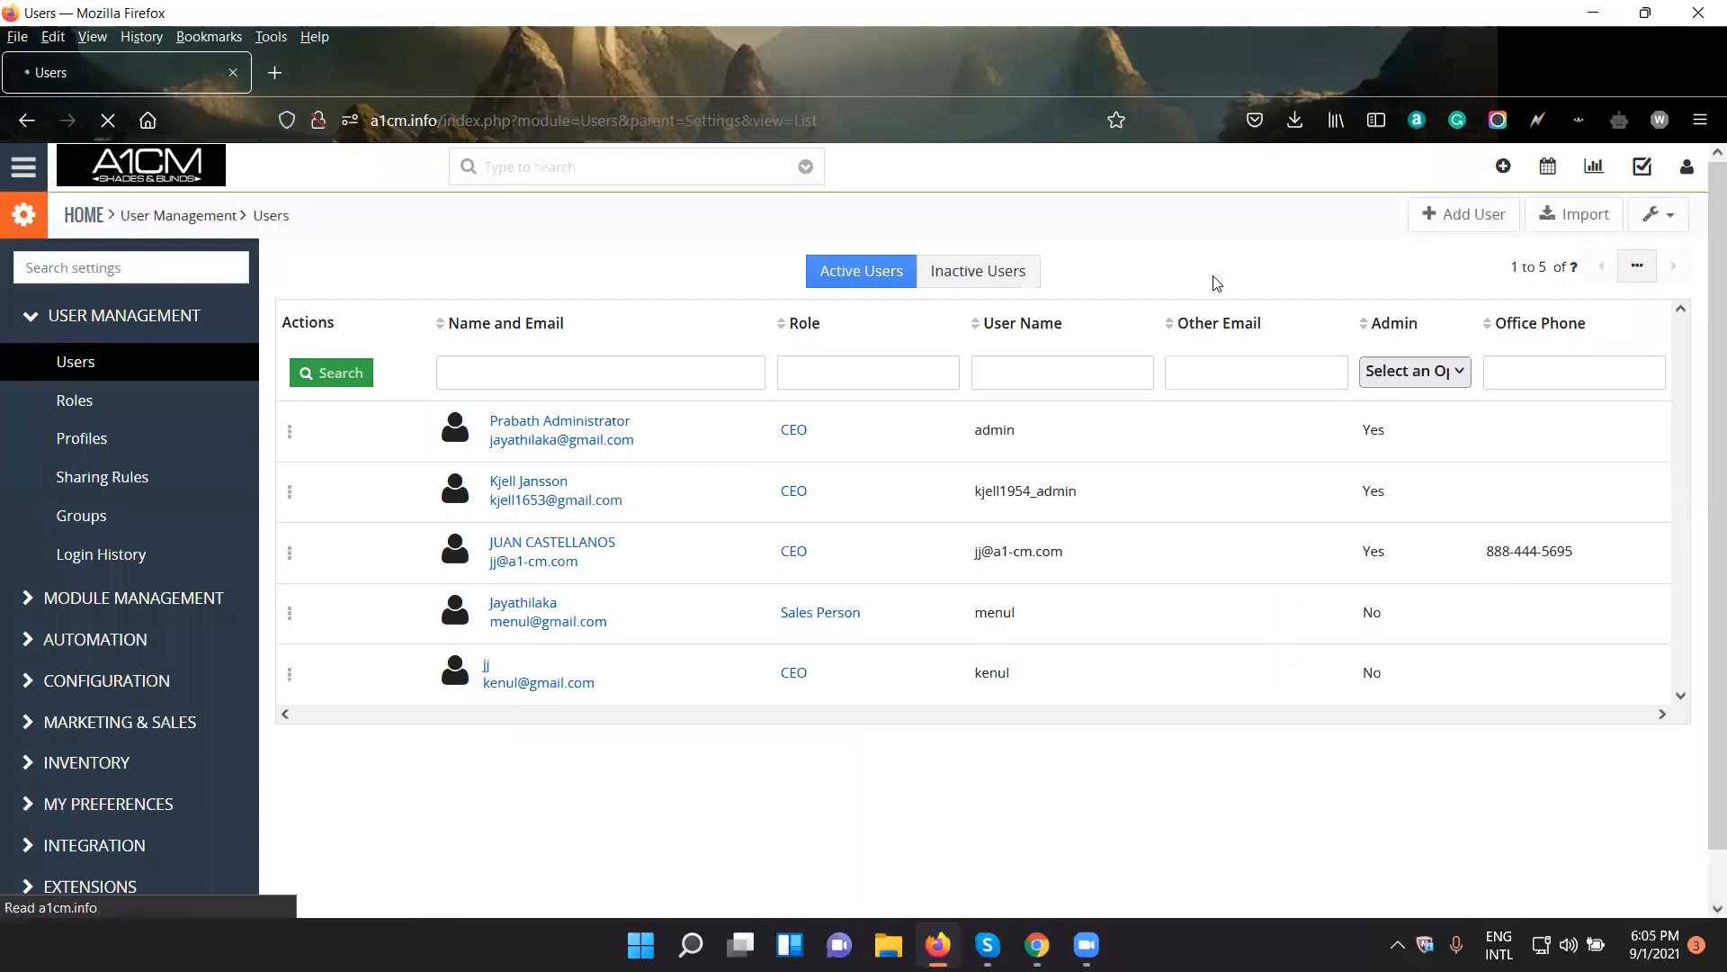
left_click(1401, 682)
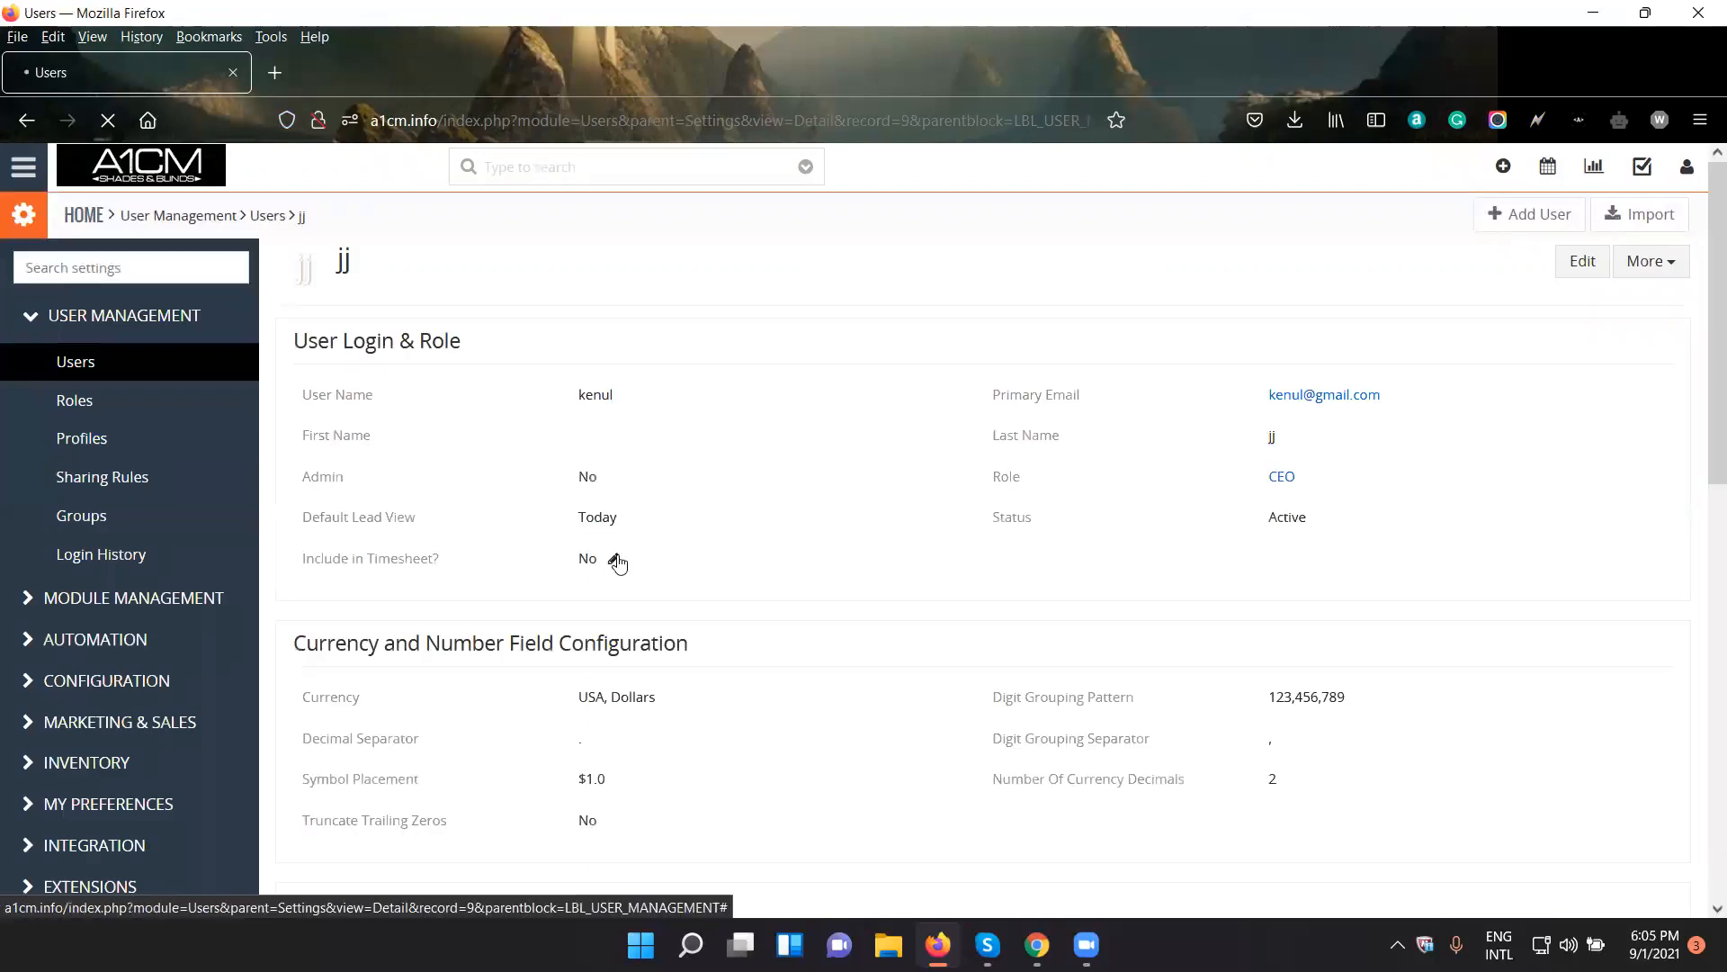
left_click(631, 477)
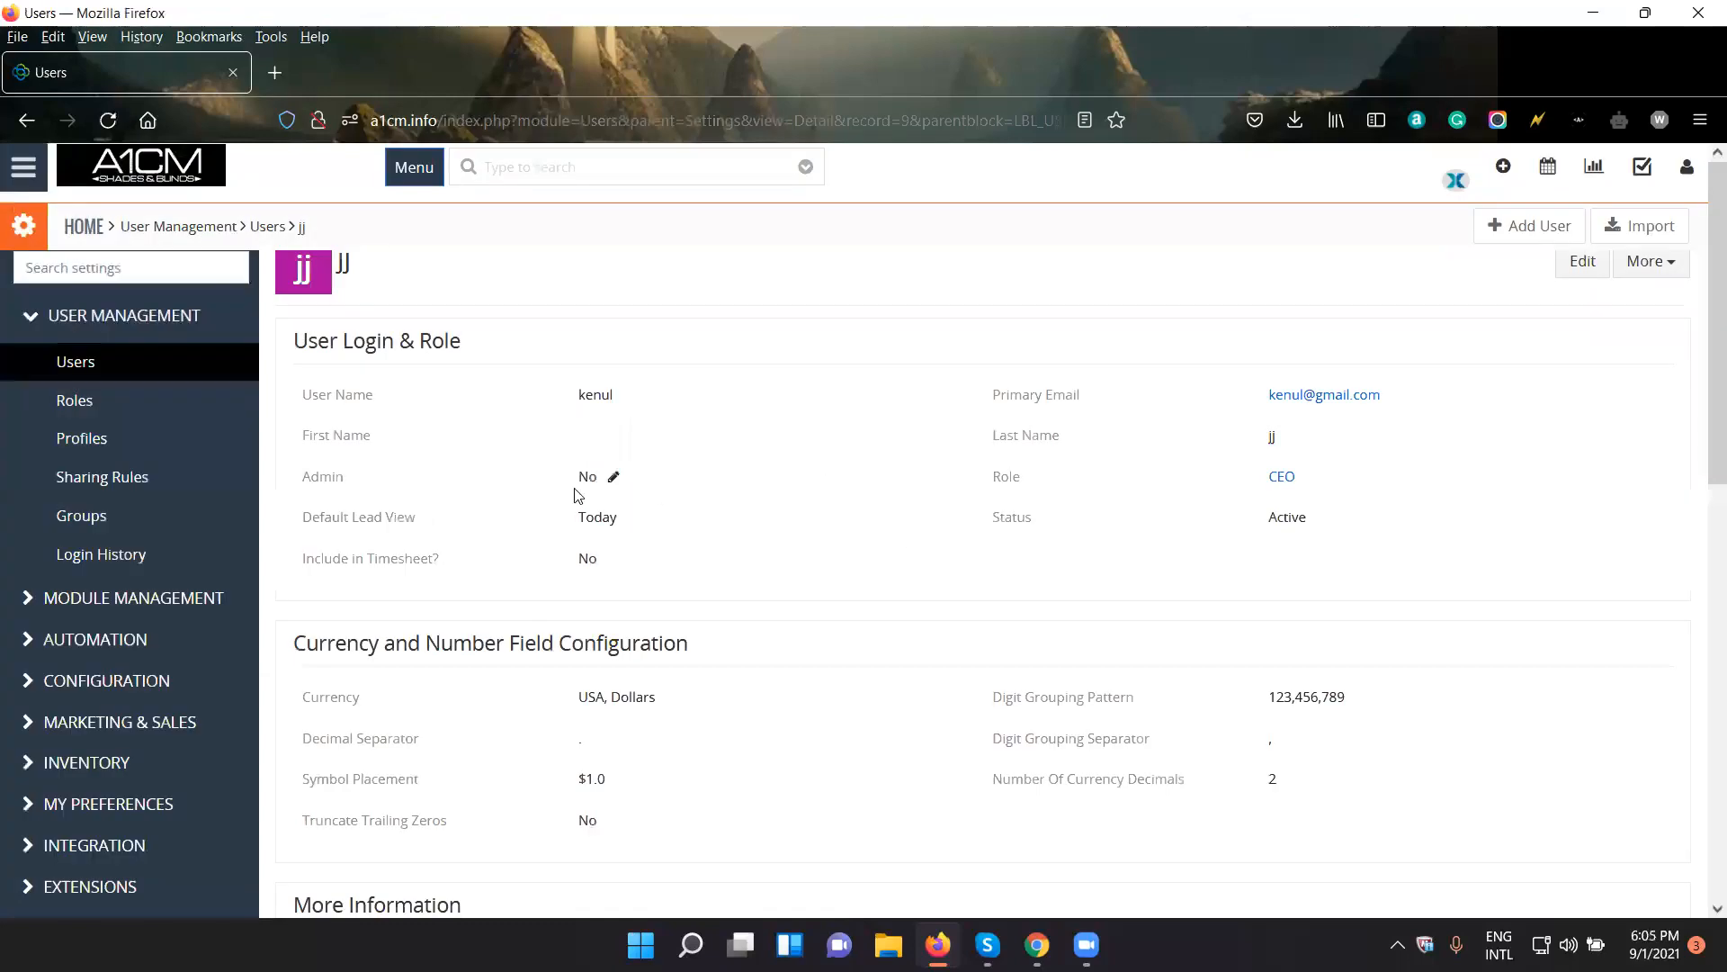
left_click(108, 119)
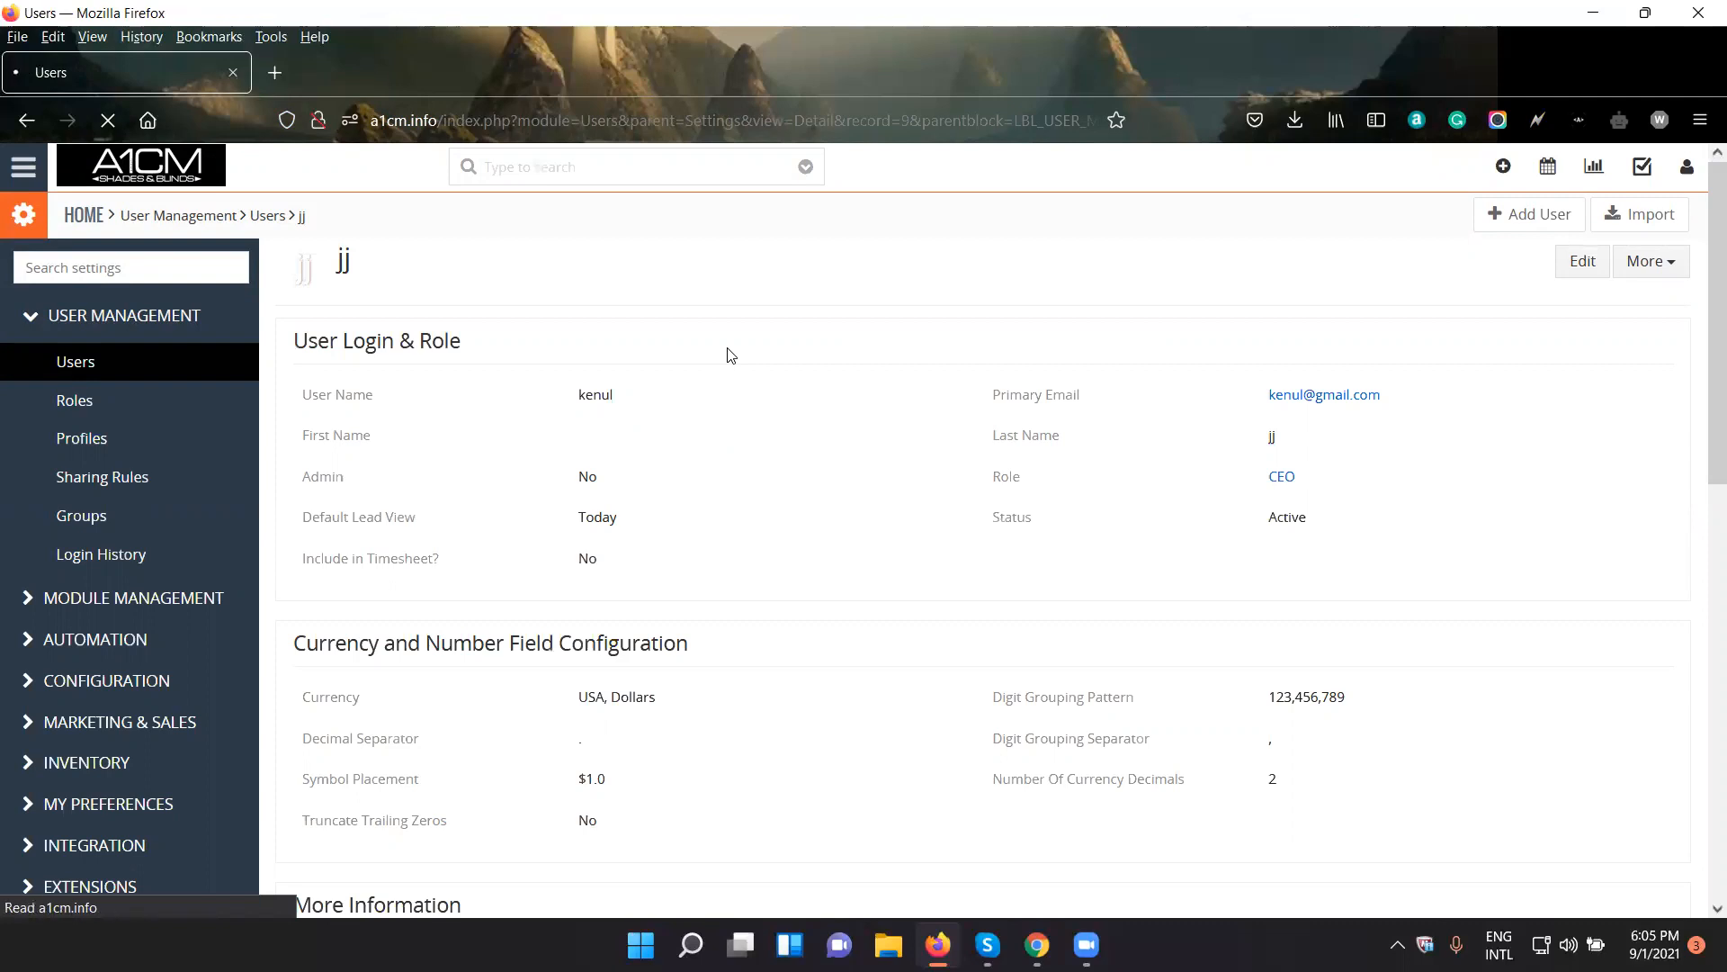
left_click(613, 486)
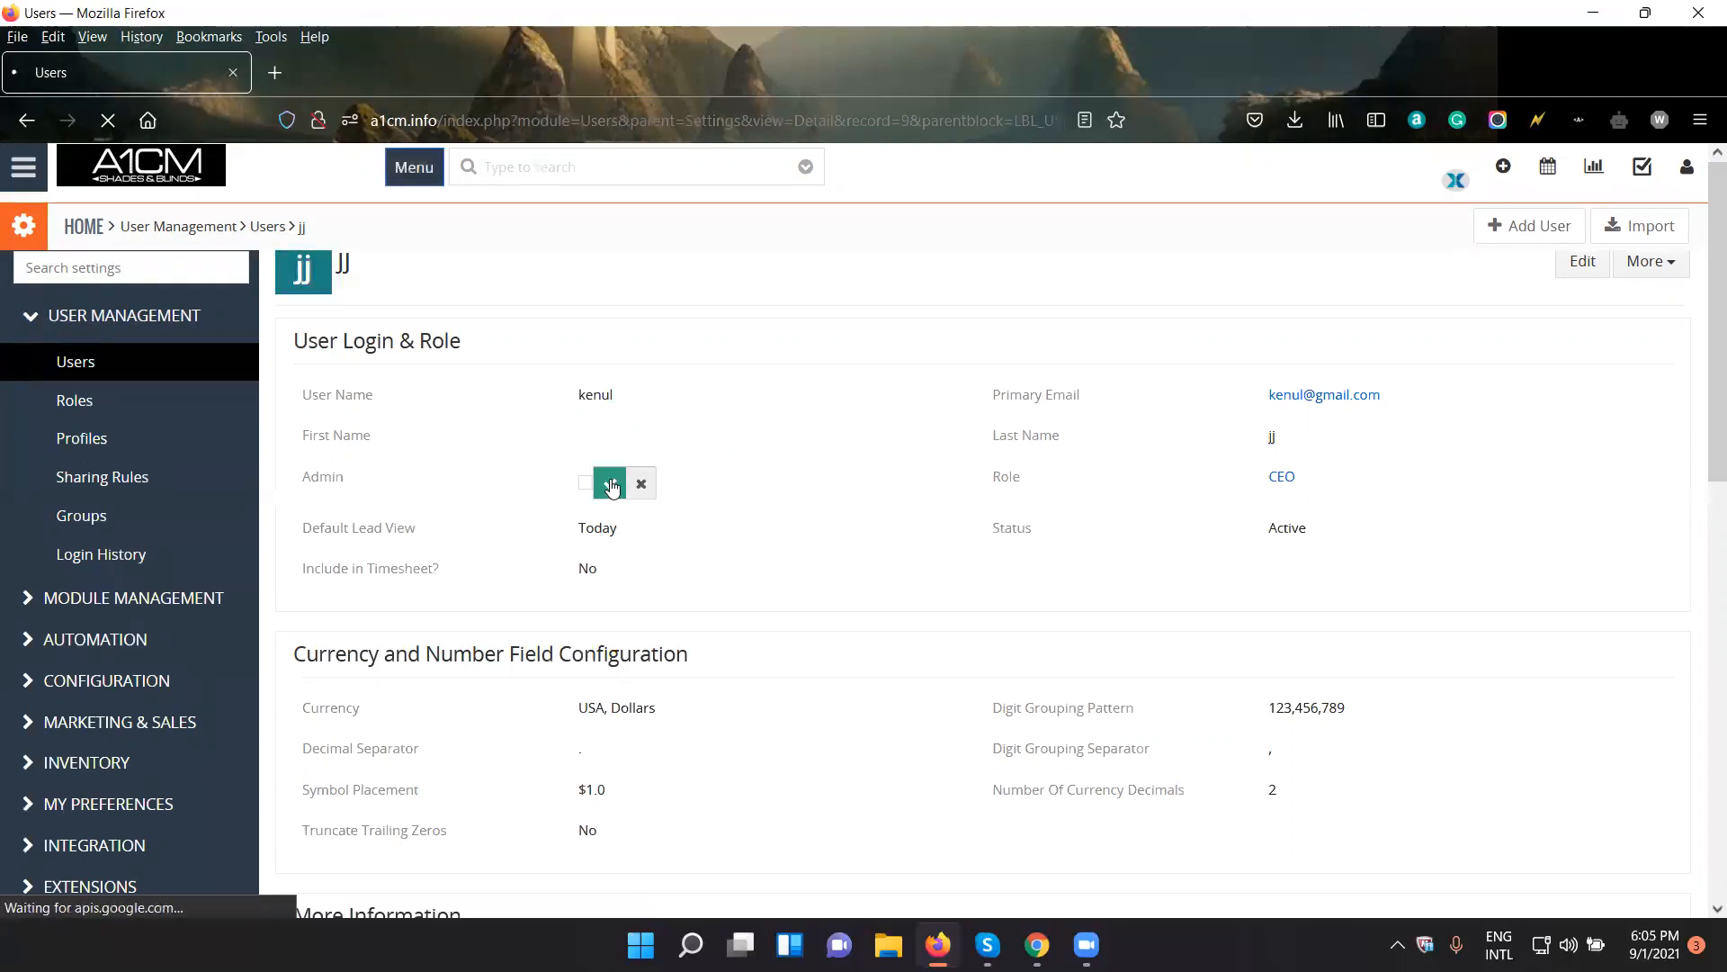
left_click(586, 482)
left_click(611, 486)
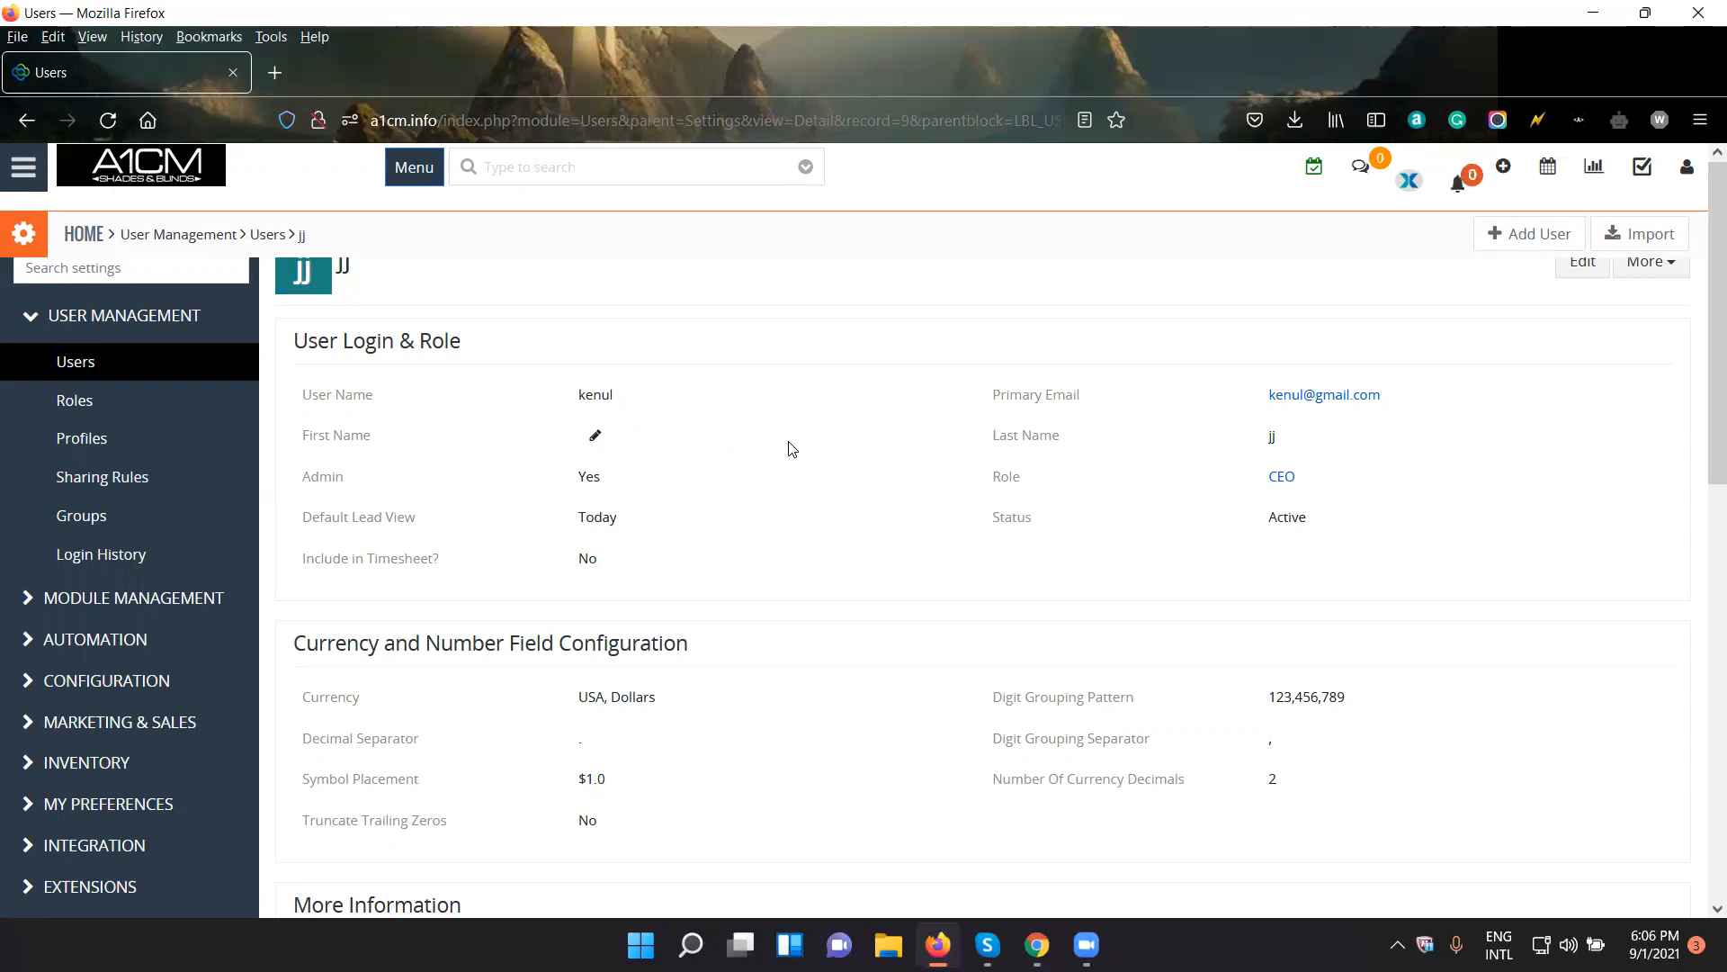
- Set the new user's Status to Inactive and save the change
left_click(1327, 520)
left_click(1338, 536)
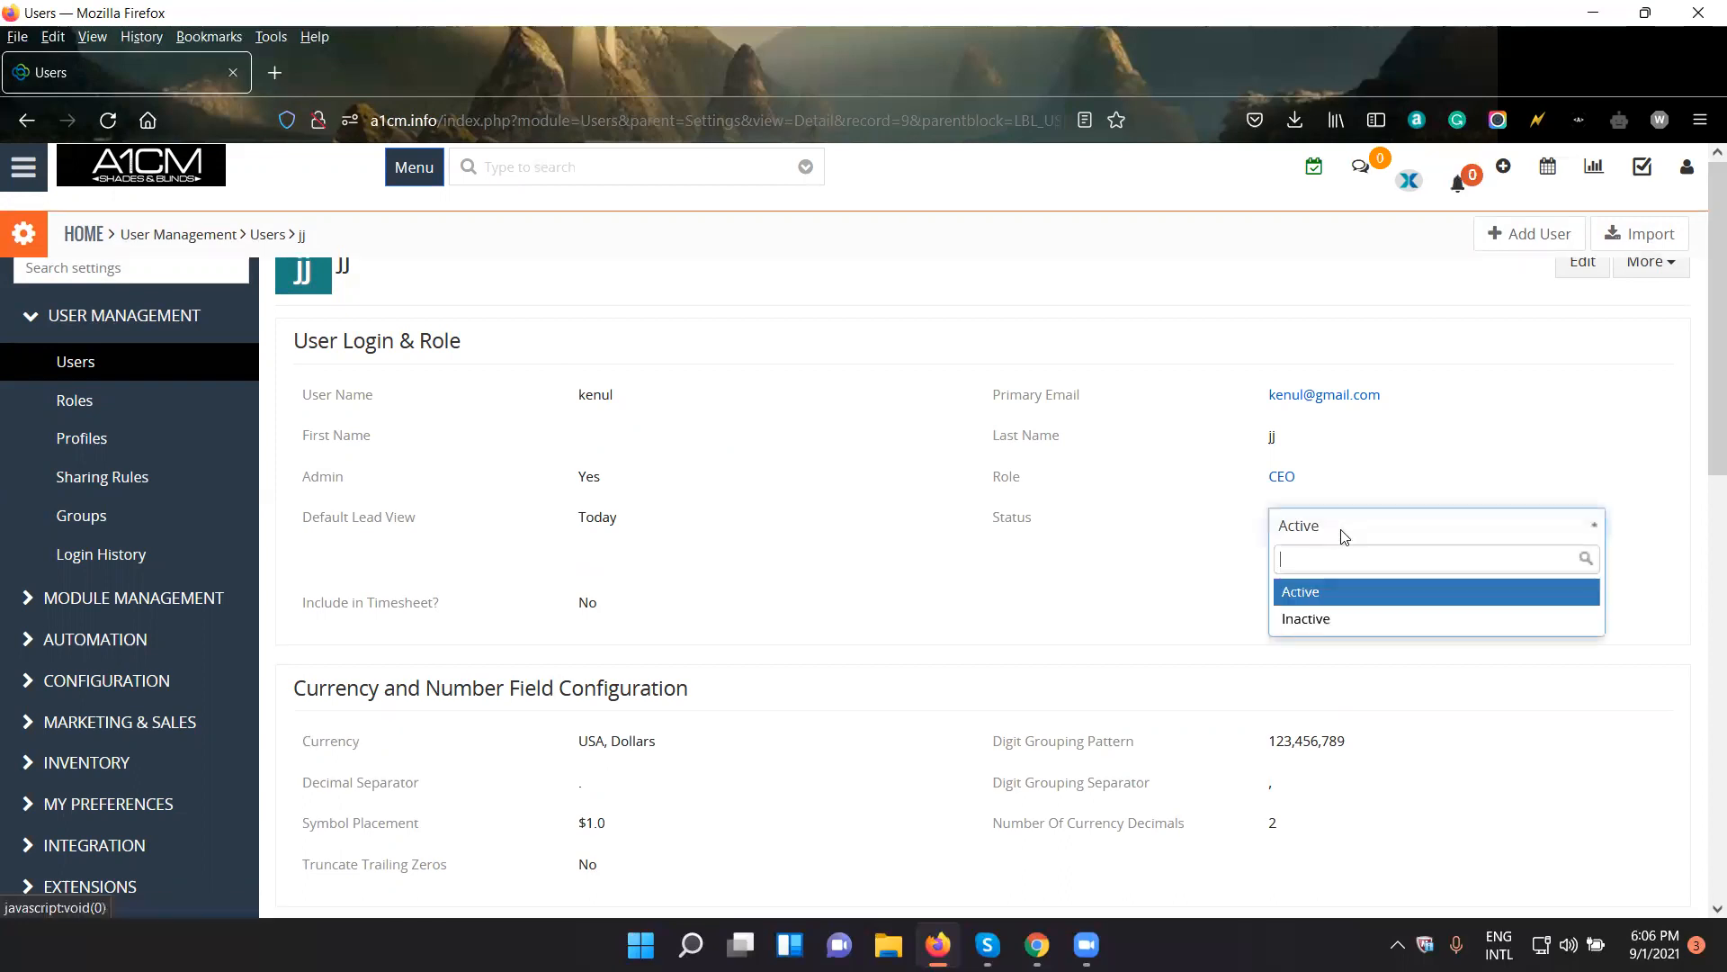
left_click(1206, 363)
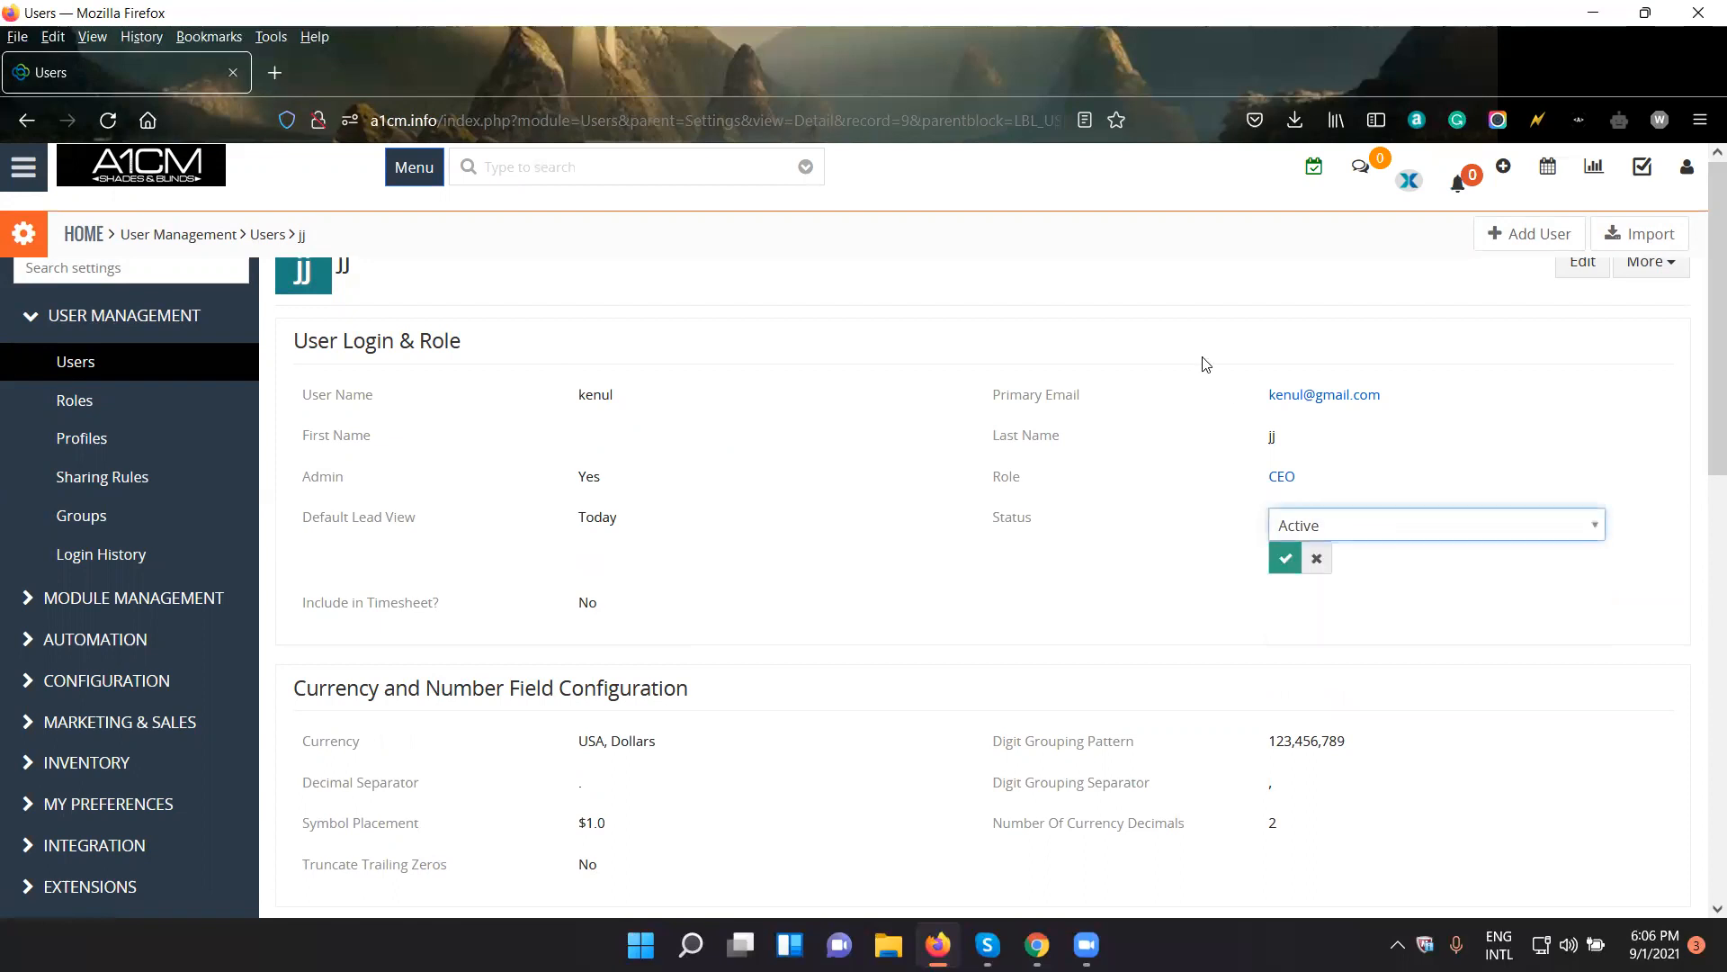
left_click(1418, 531)
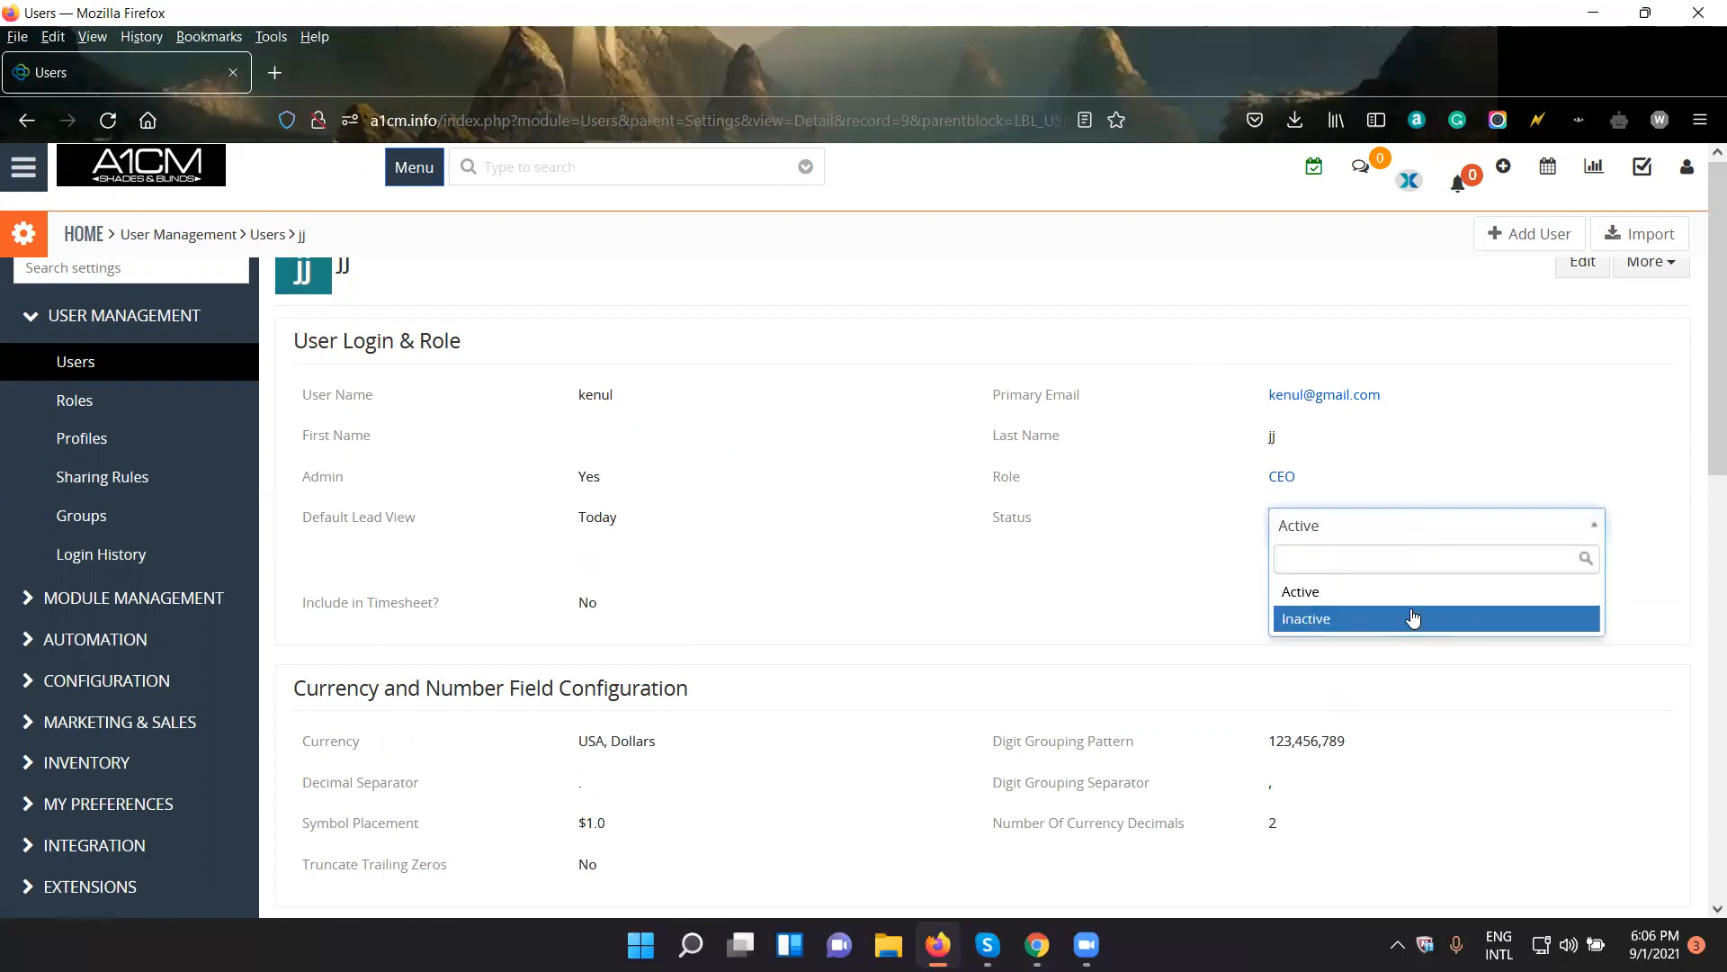
left_click(1420, 619)
left_click(1393, 538)
left_click(1405, 620)
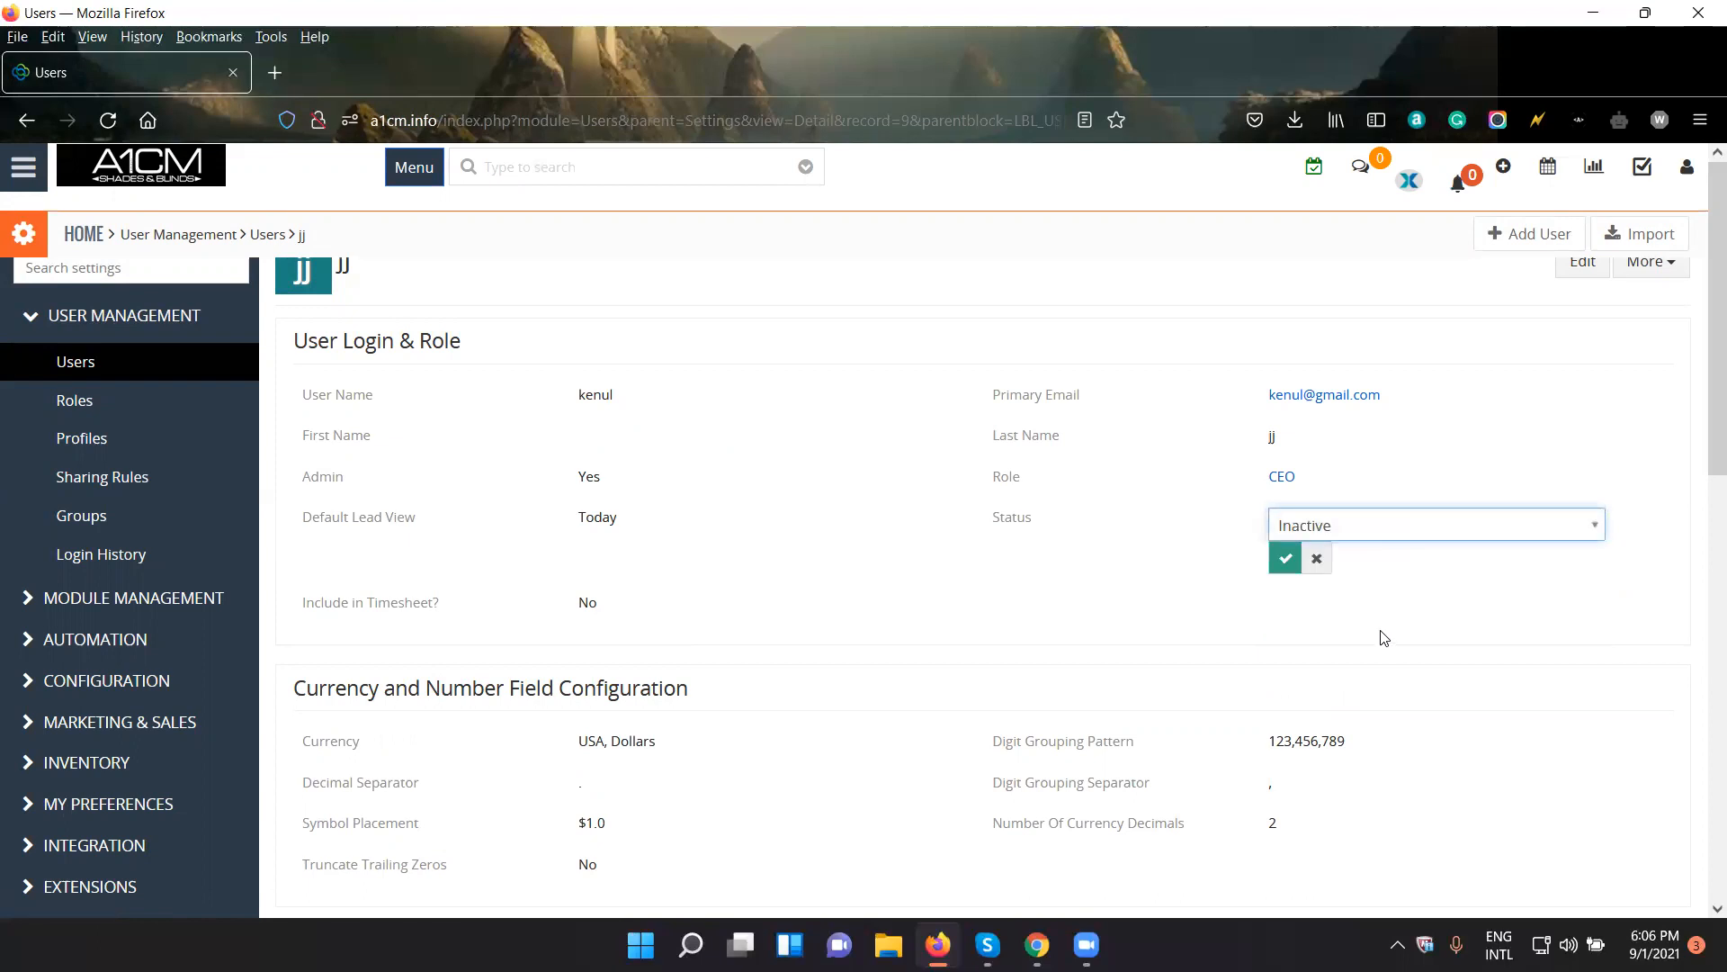
left_click(1287, 560)
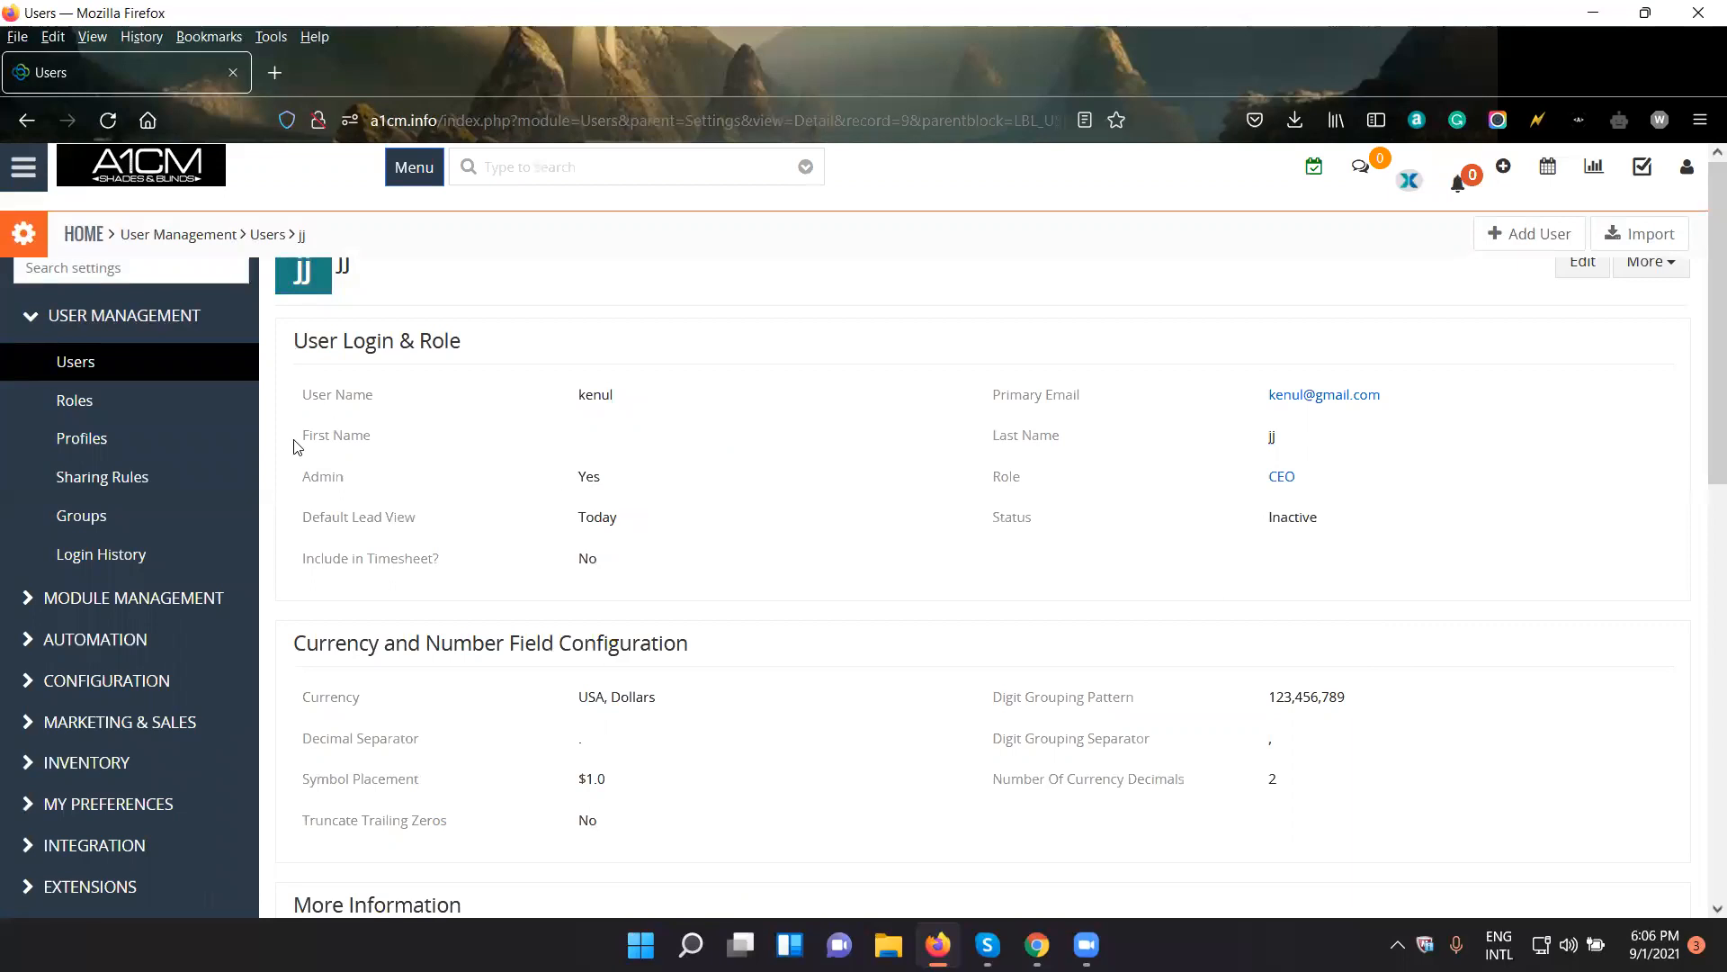
- Check the inactive users in the Users settings and return to the active users list
left_click(152, 364)
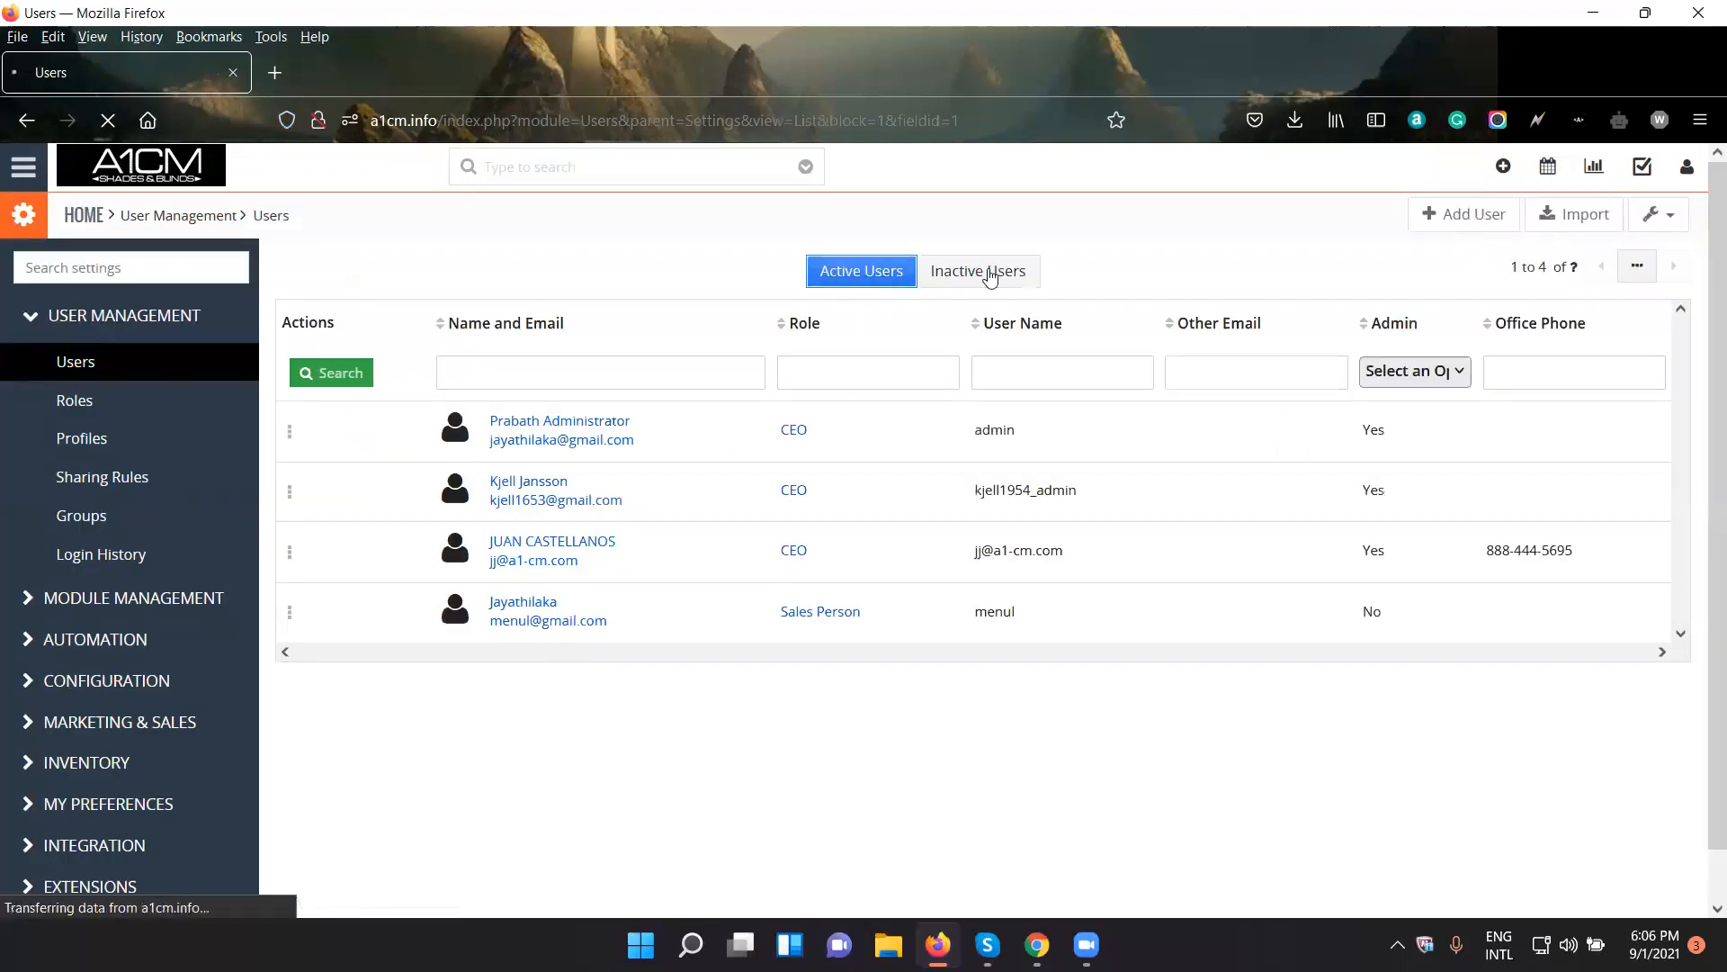
left_click(1011, 275)
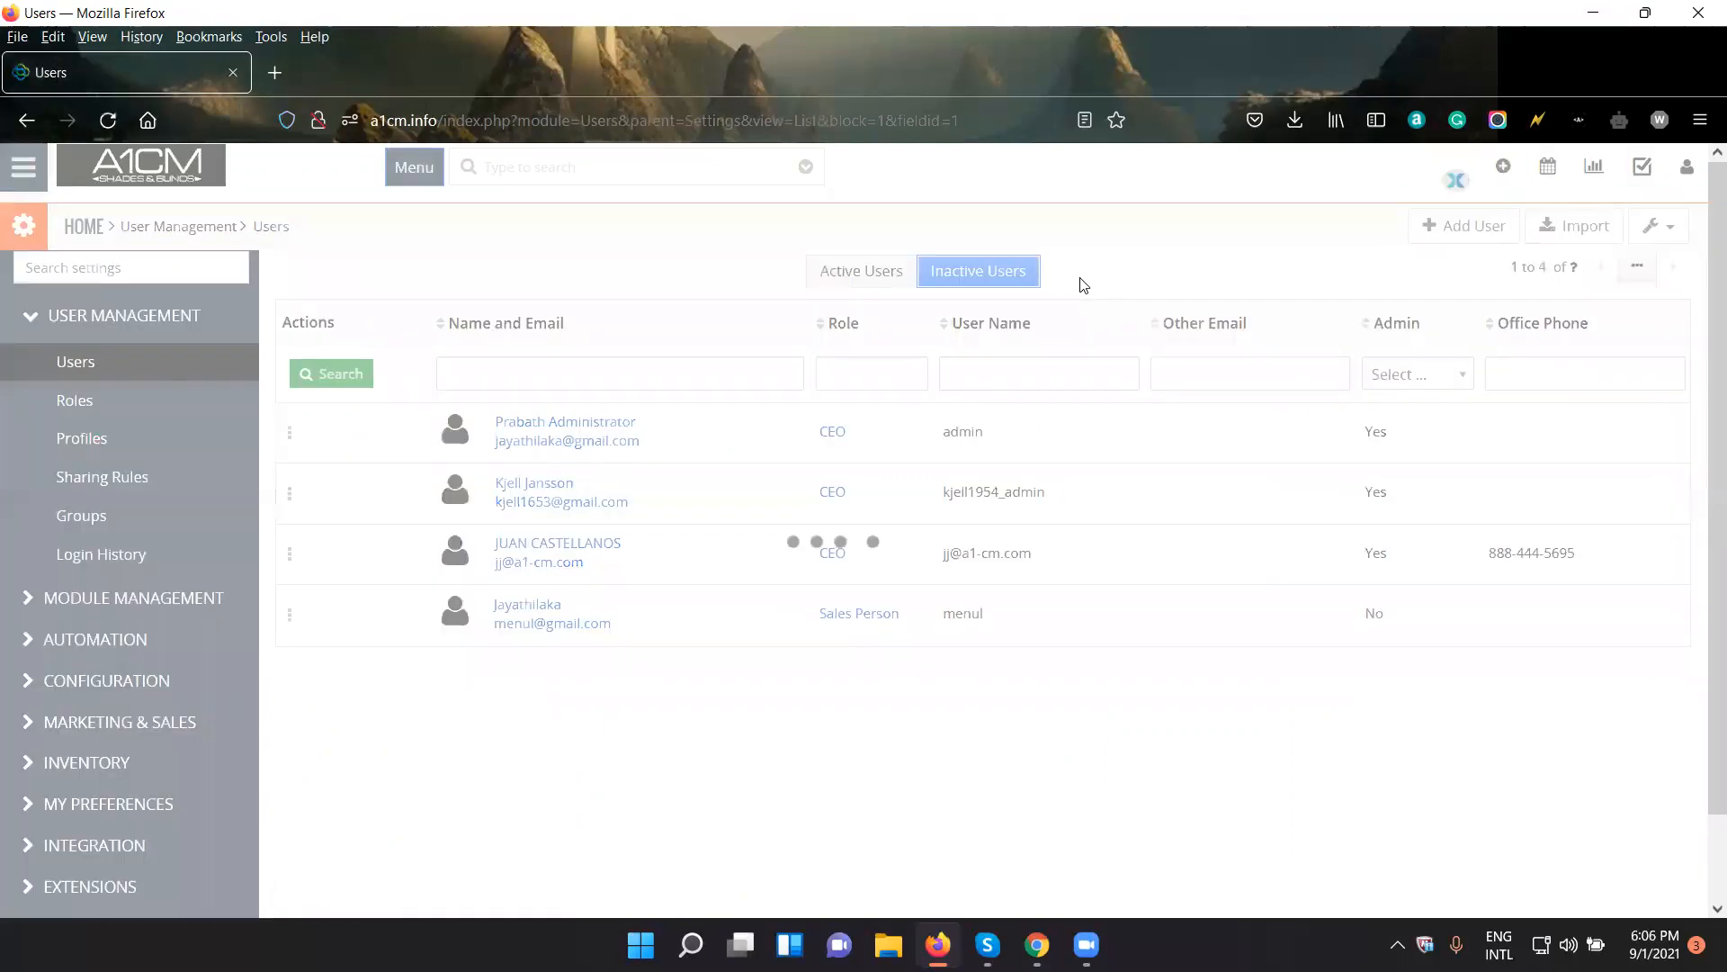
left_click(859, 280)
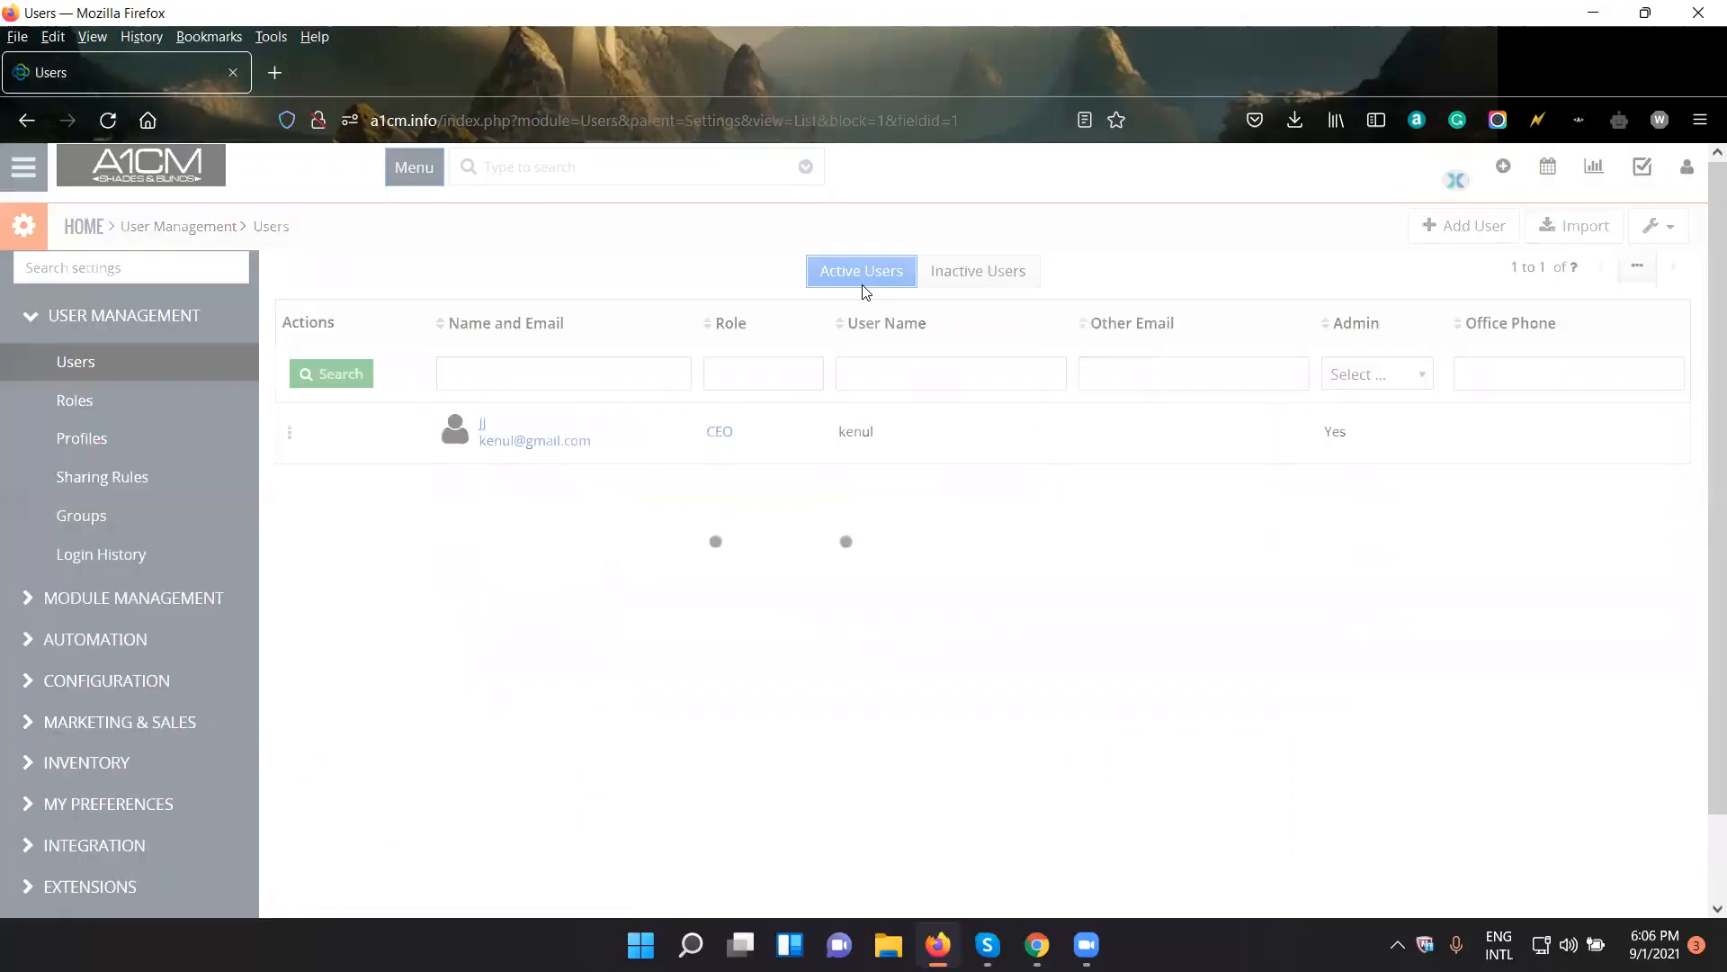
- Filter the active users by Admin set to Yes and clear the filter
left_click(589, 372)
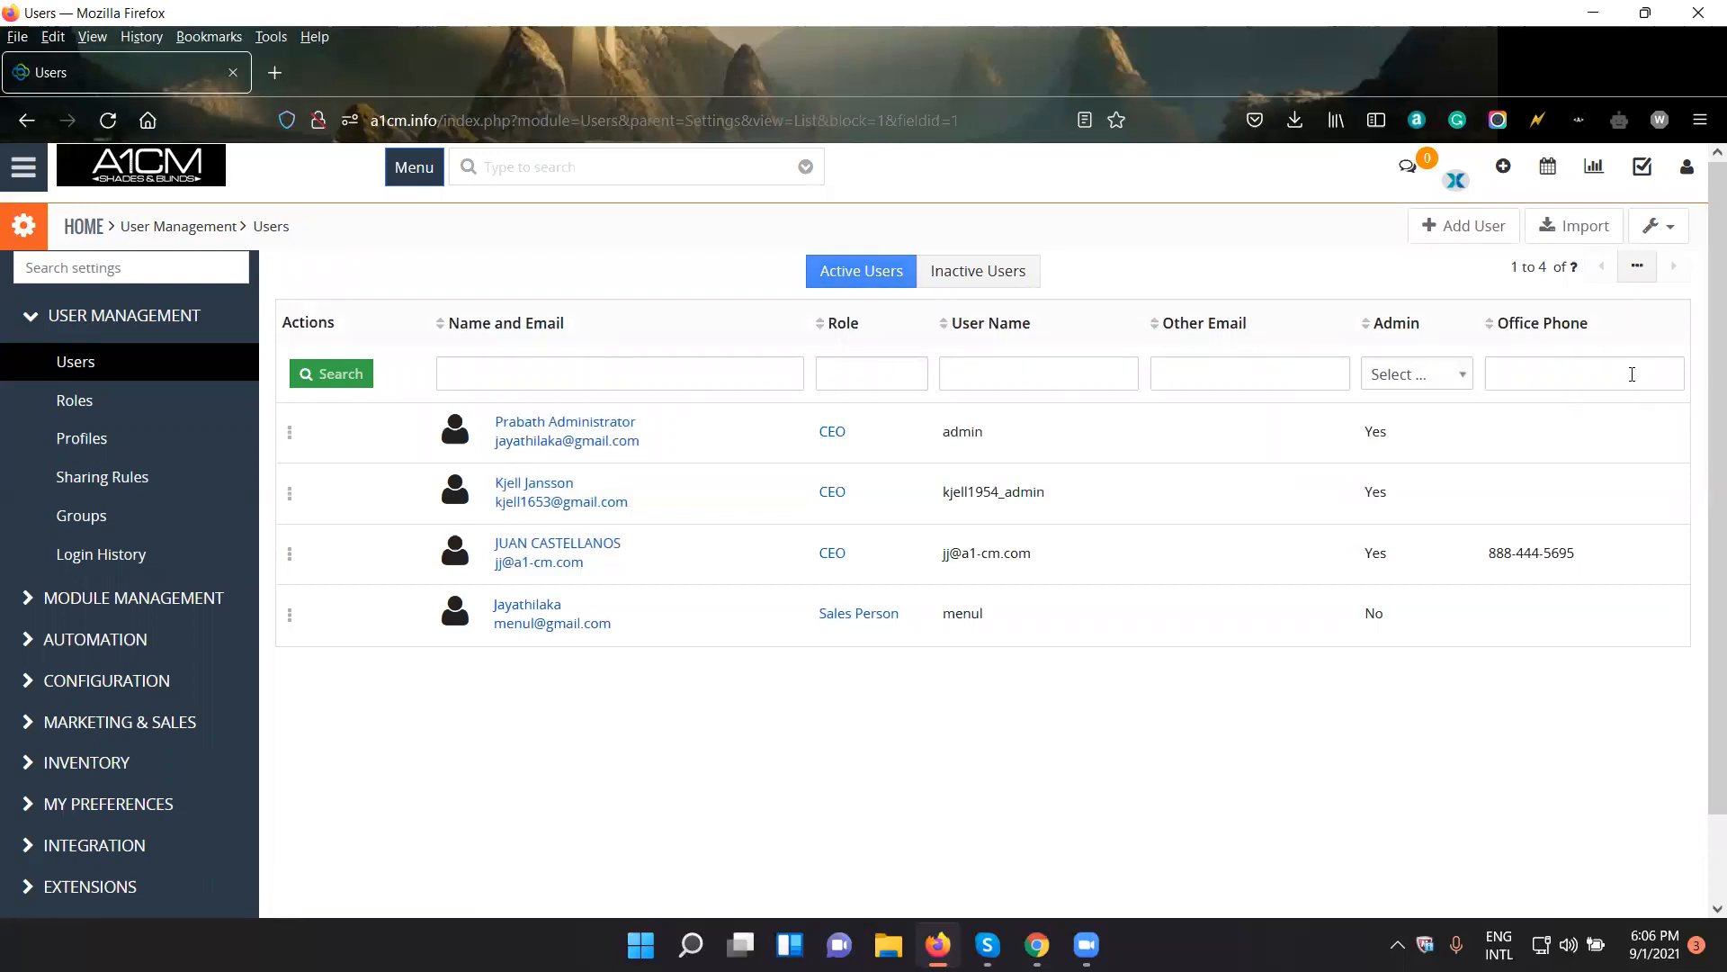
left_click(1430, 374)
left_click(1430, 373)
left_click(1431, 373)
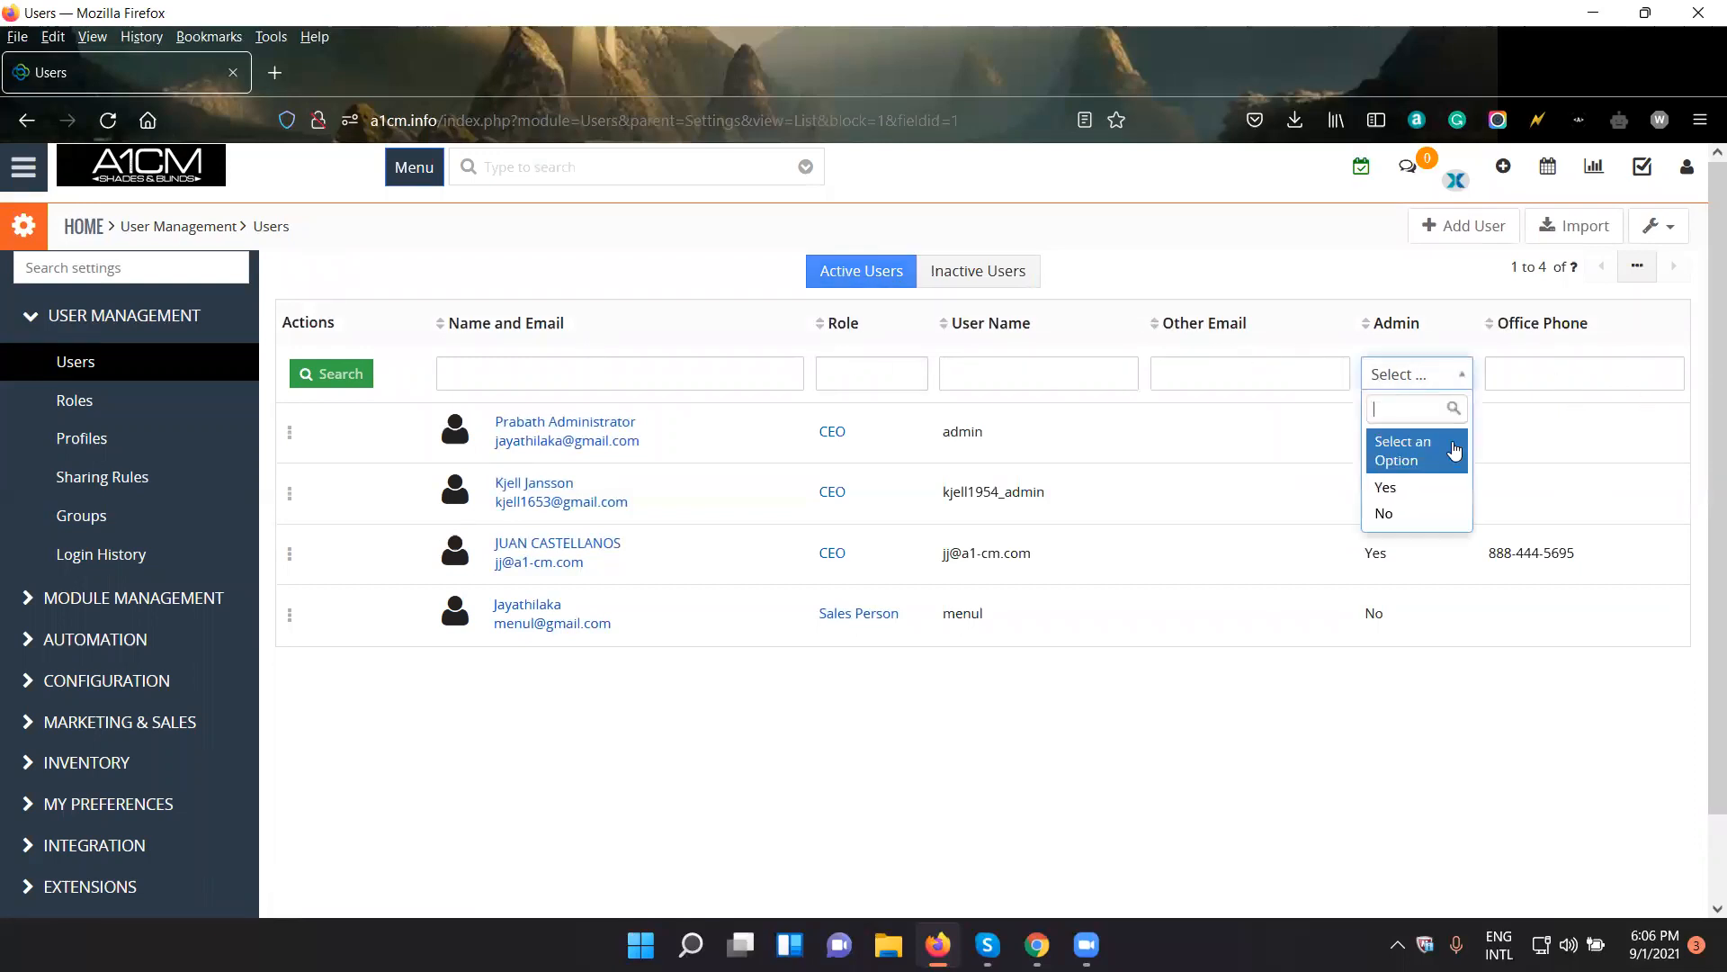
left_click(1448, 488)
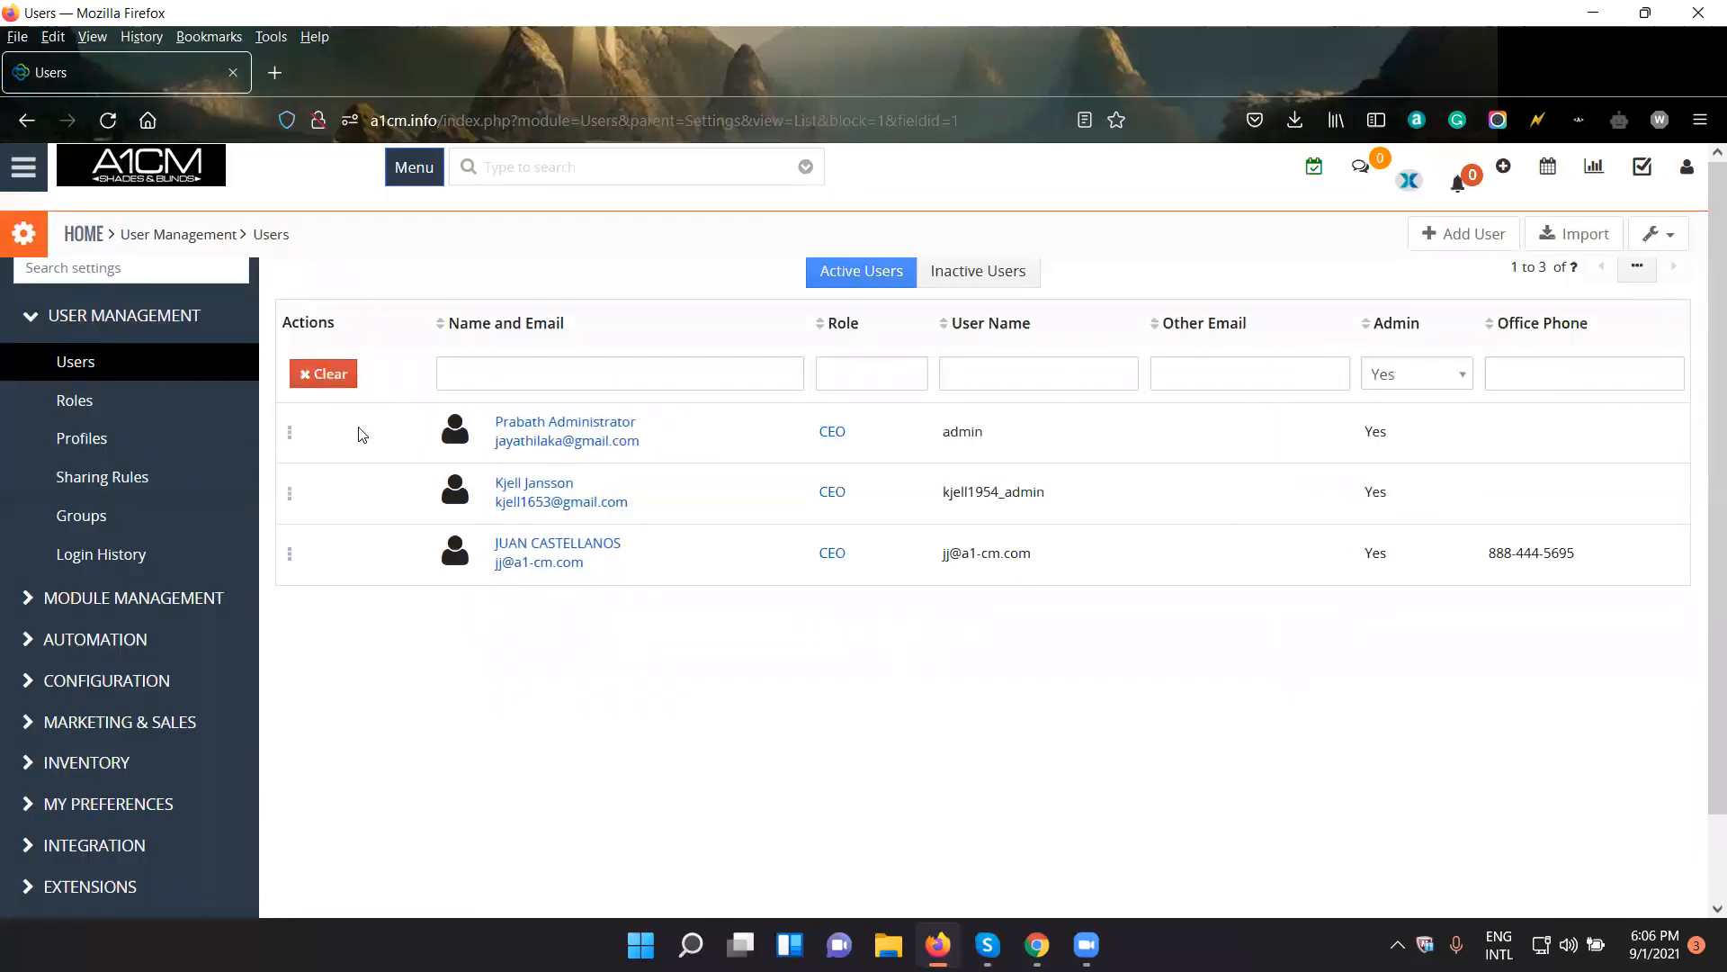
left_click(321, 373)
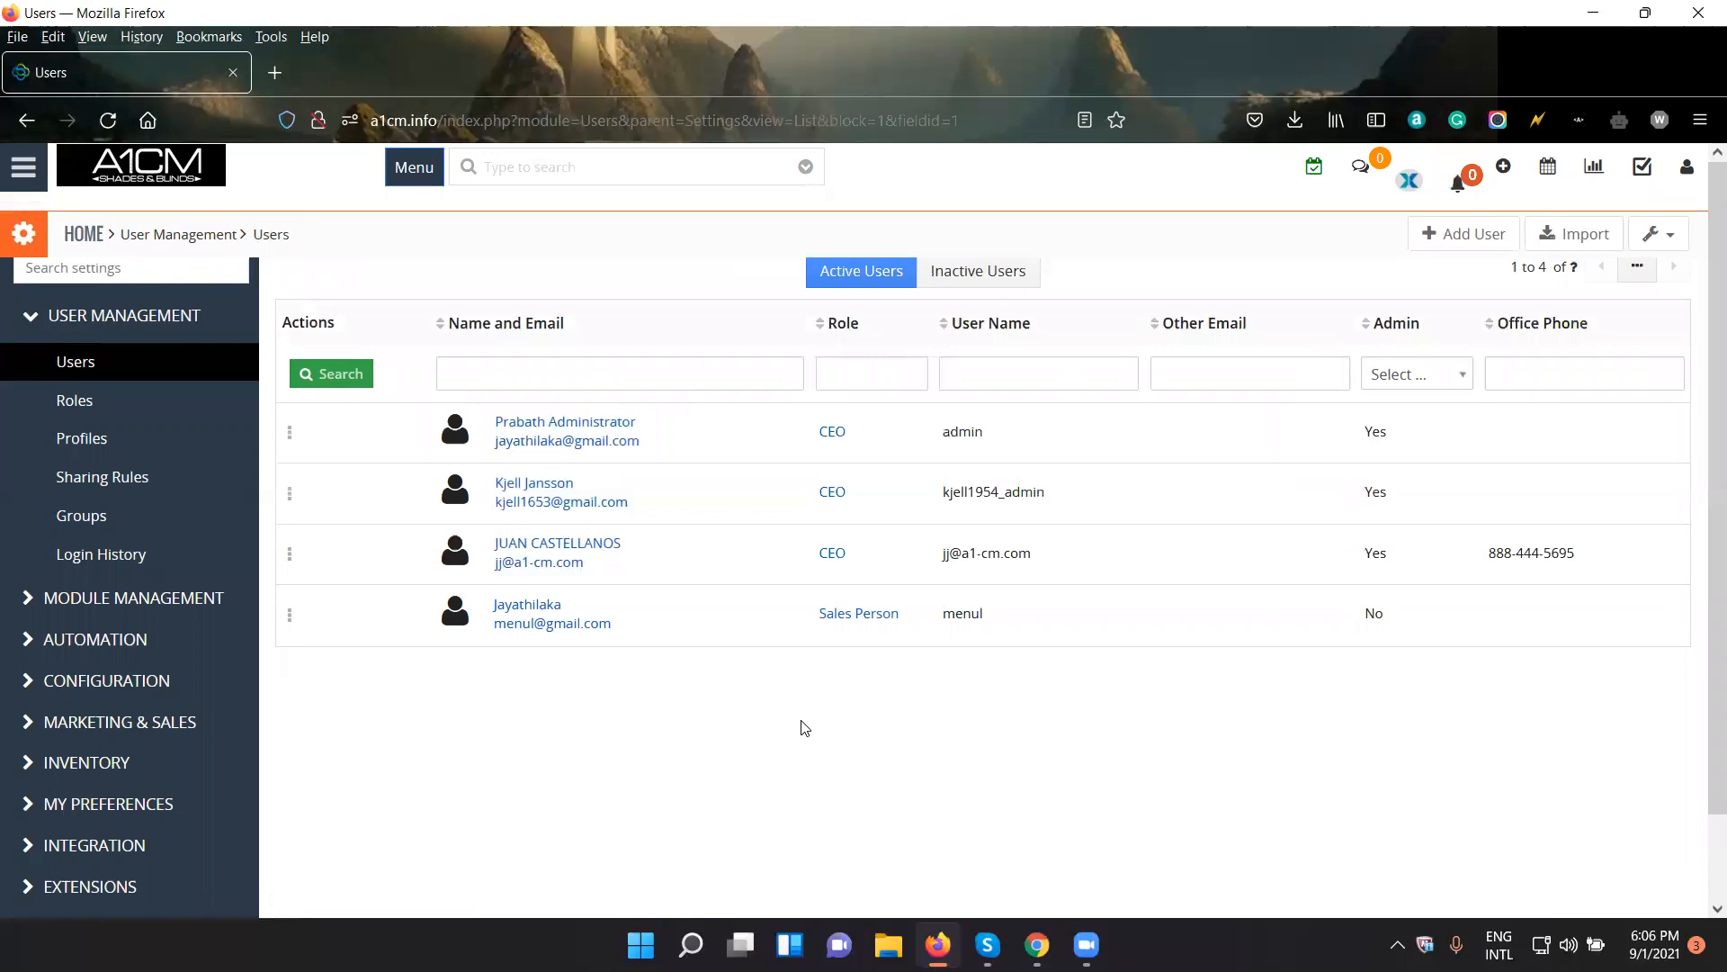
- Start a new role beneath Sales Person in the Roles hierarchy and name it Marketing
left_click(120, 403)
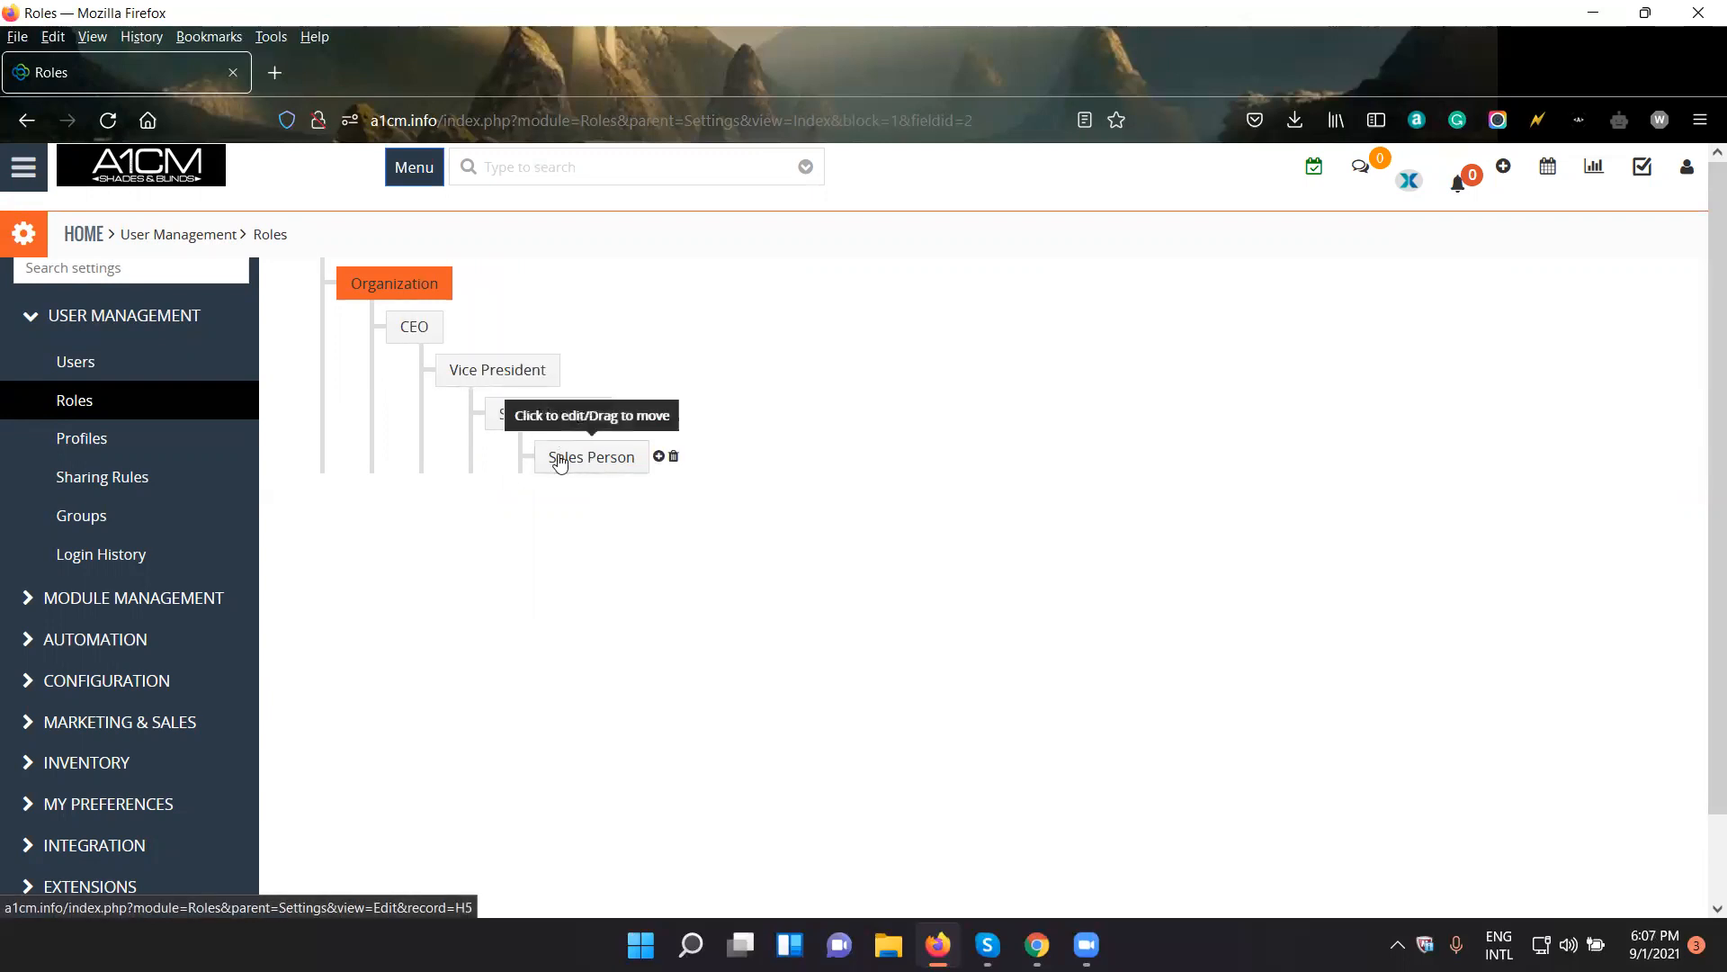
left_click(662, 457)
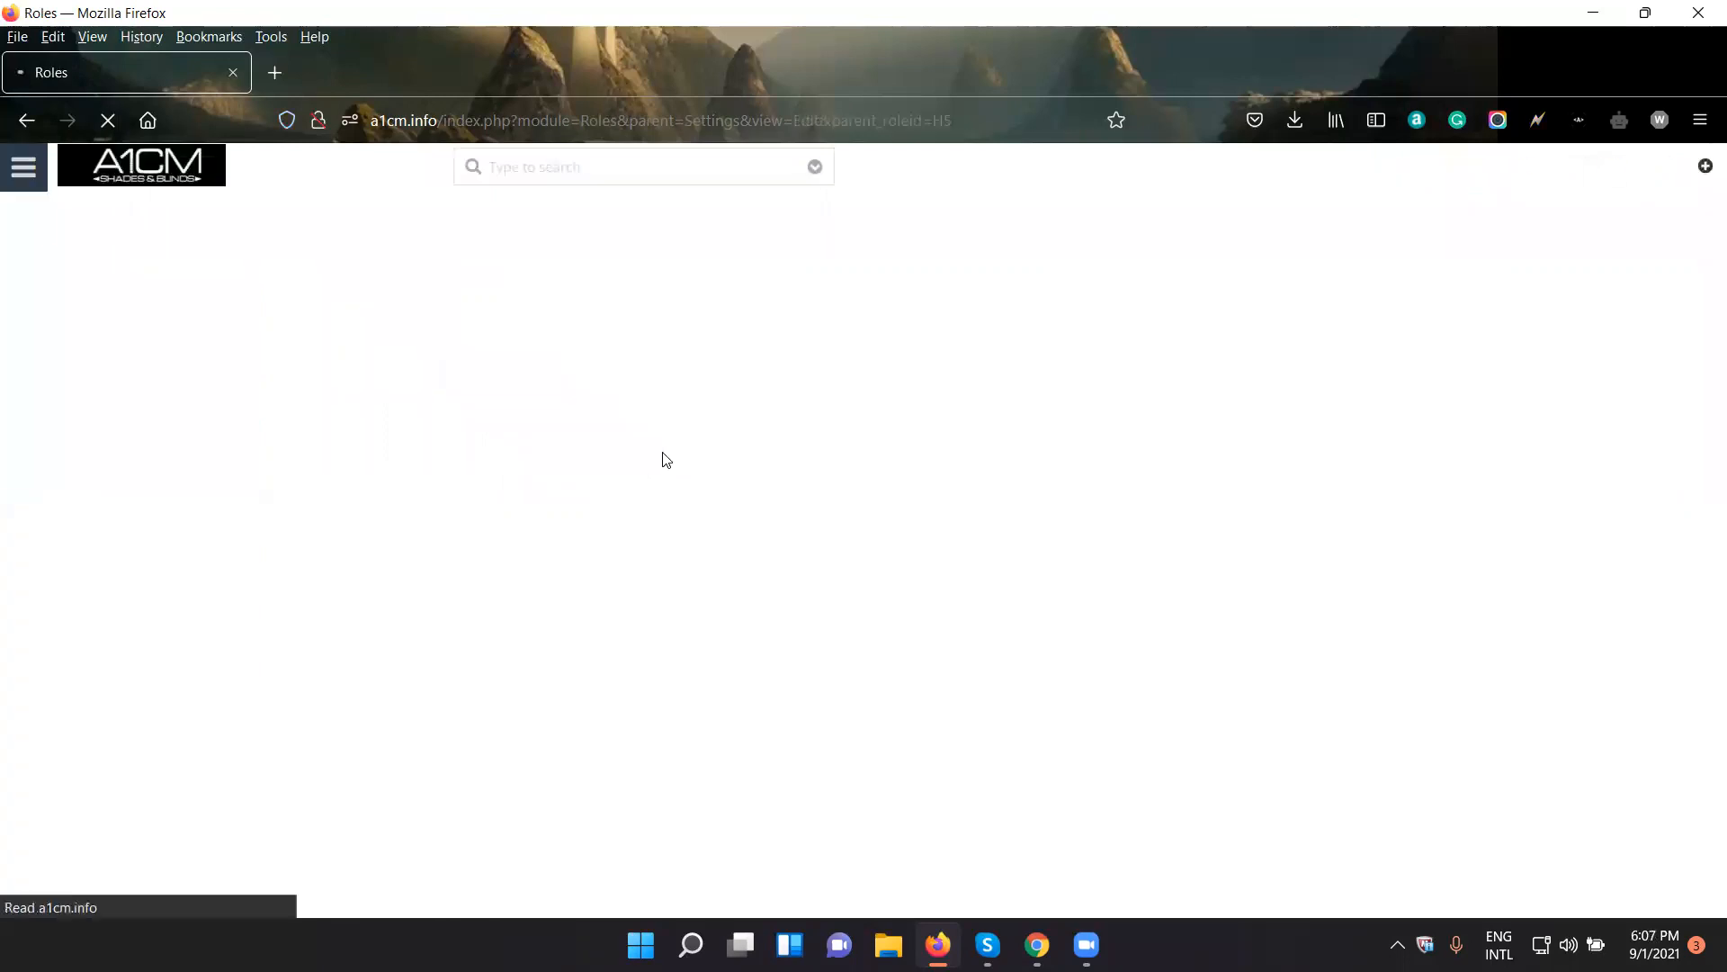
left_click(655, 343)
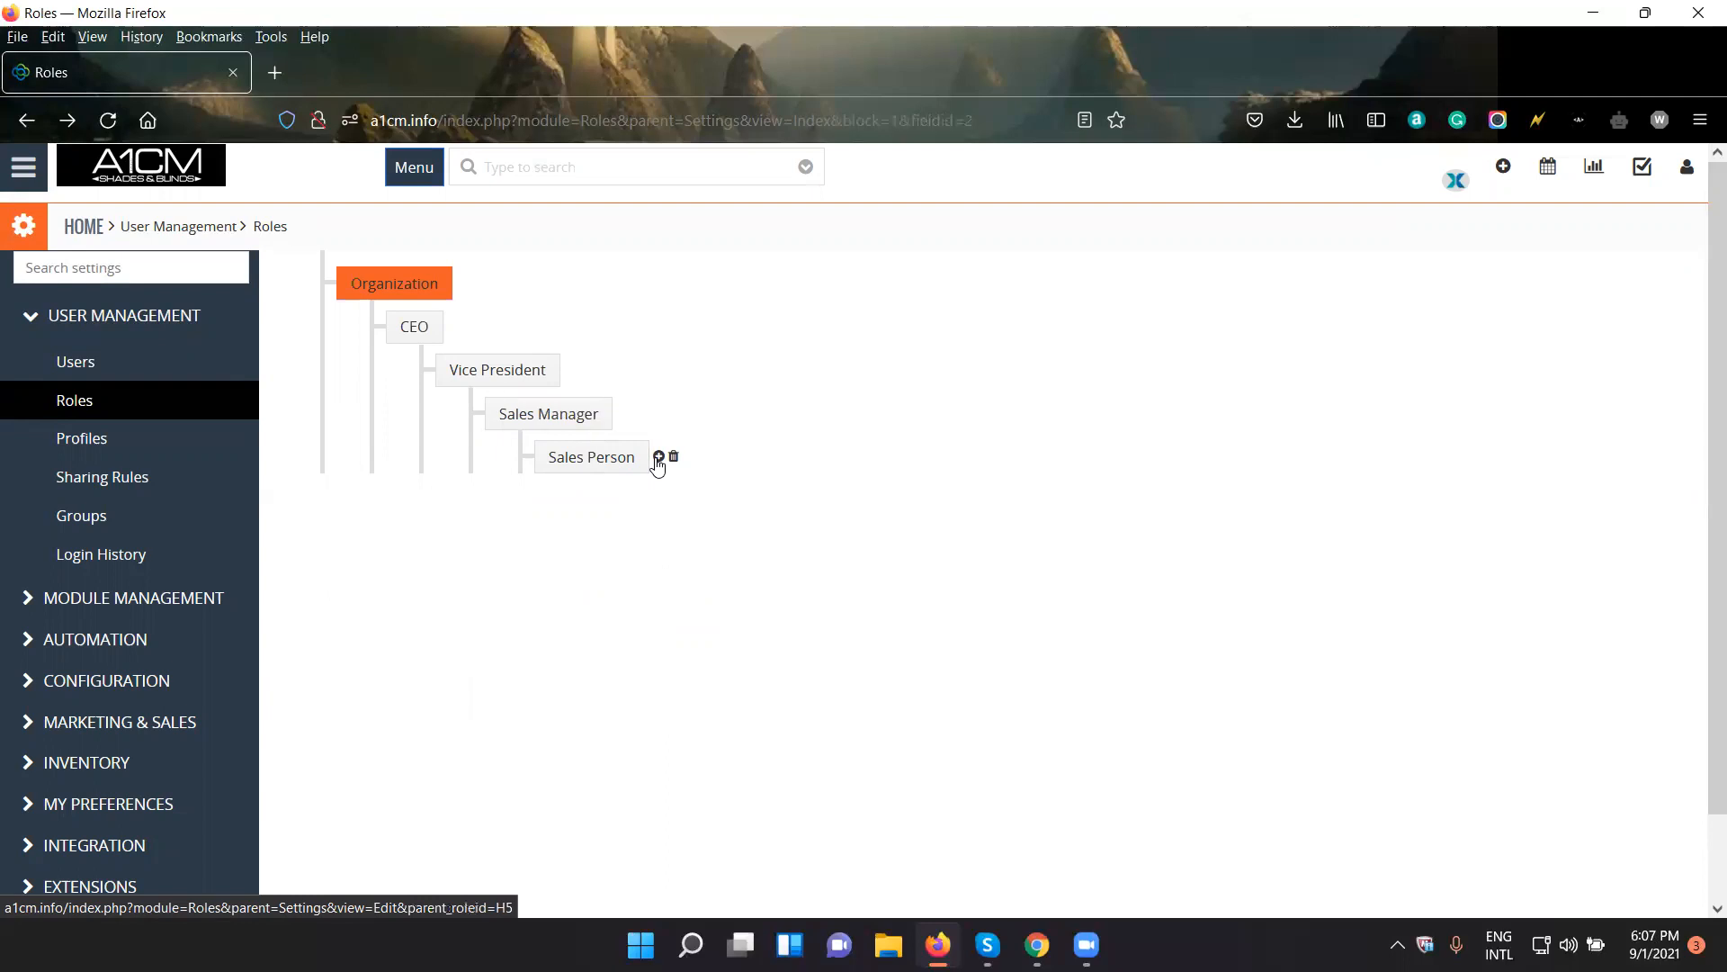
left_click(660, 458)
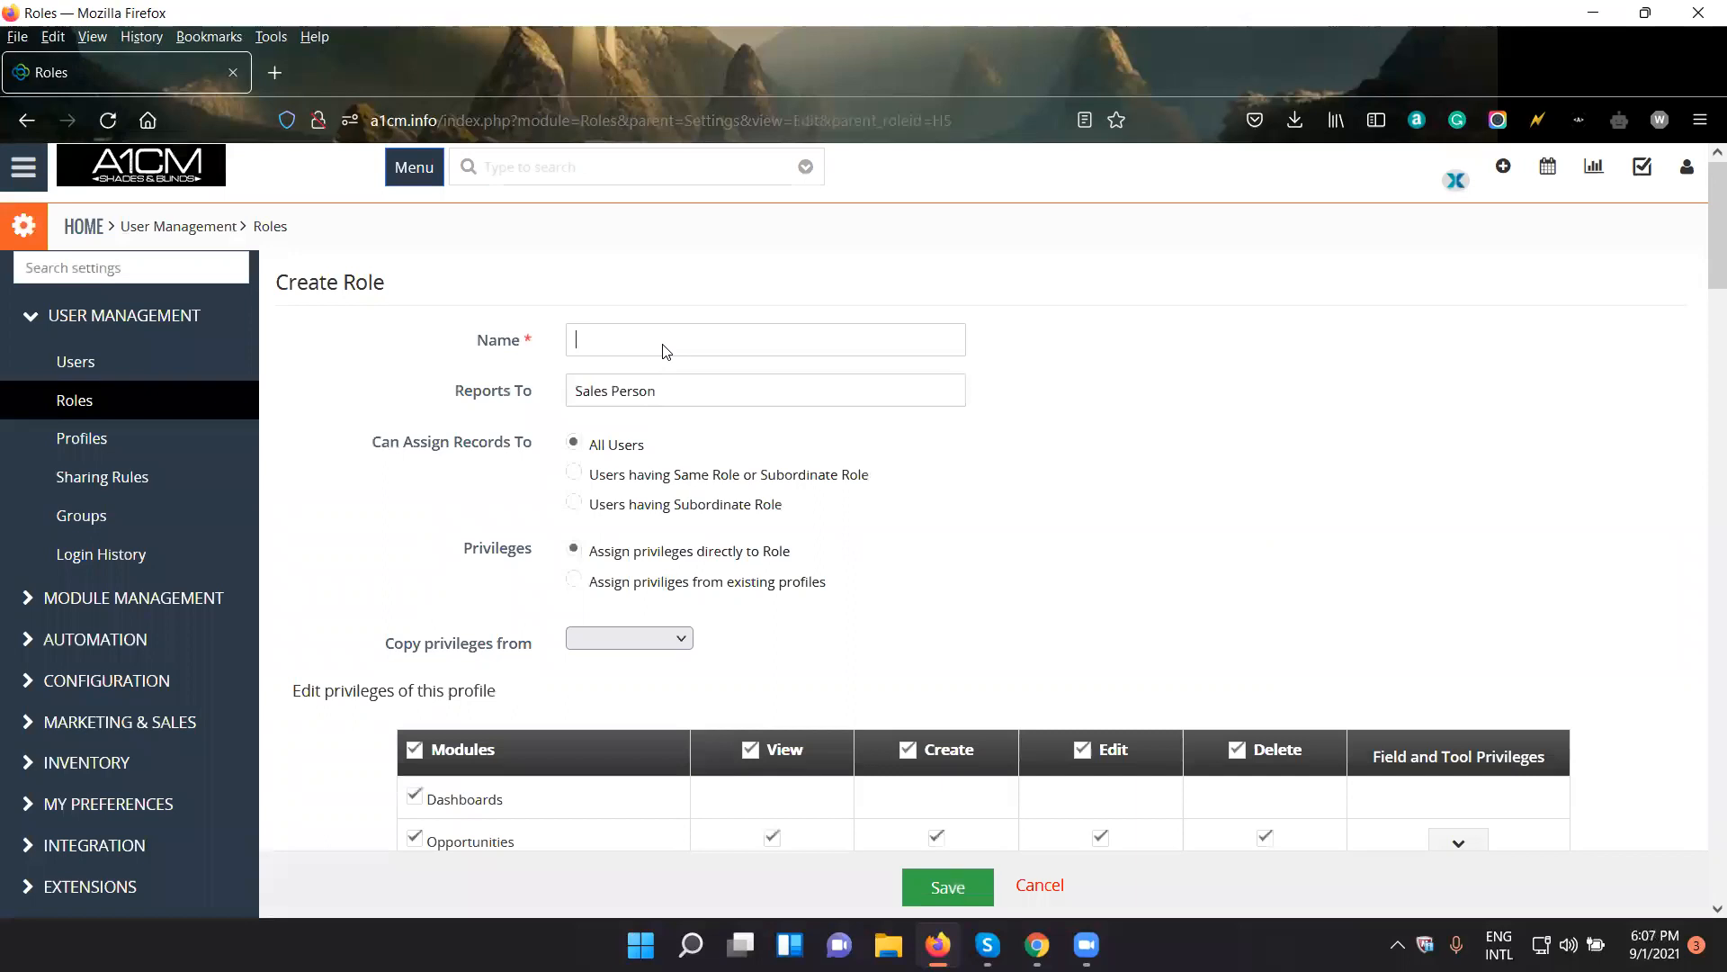
type("Marketing")
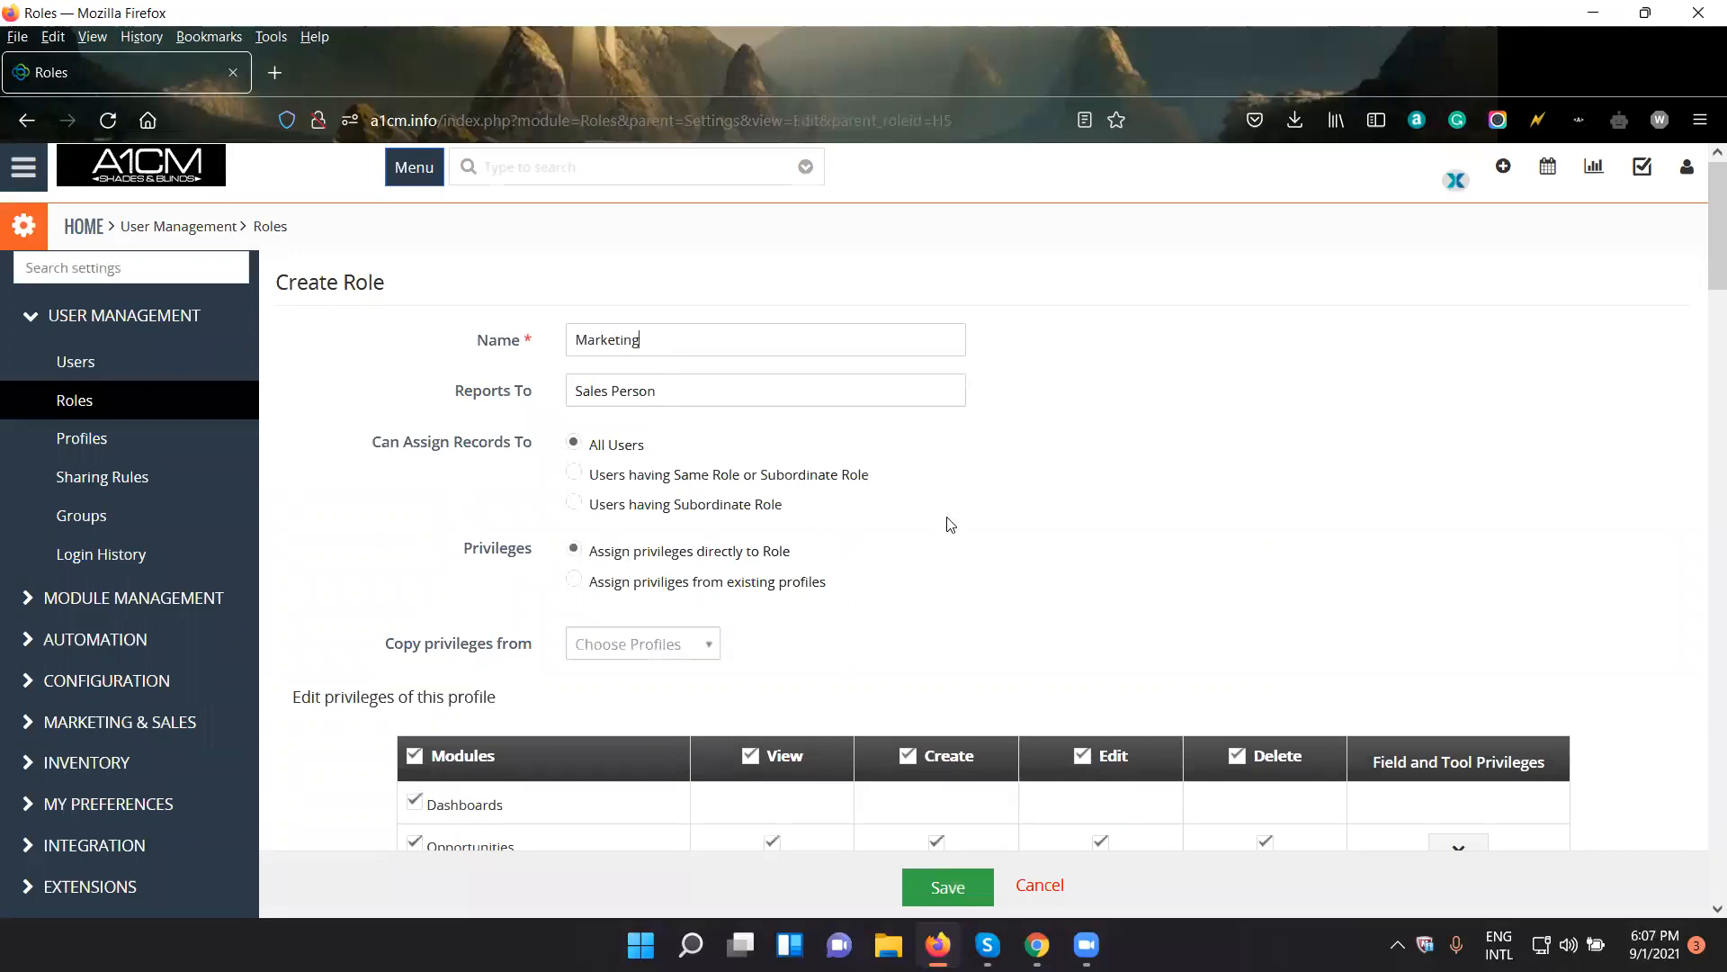
scroll(987, 567, "down", 1)
scroll(987, 567, "up", 2)
double_click(671, 337)
scroll(775, 537, "down", 2)
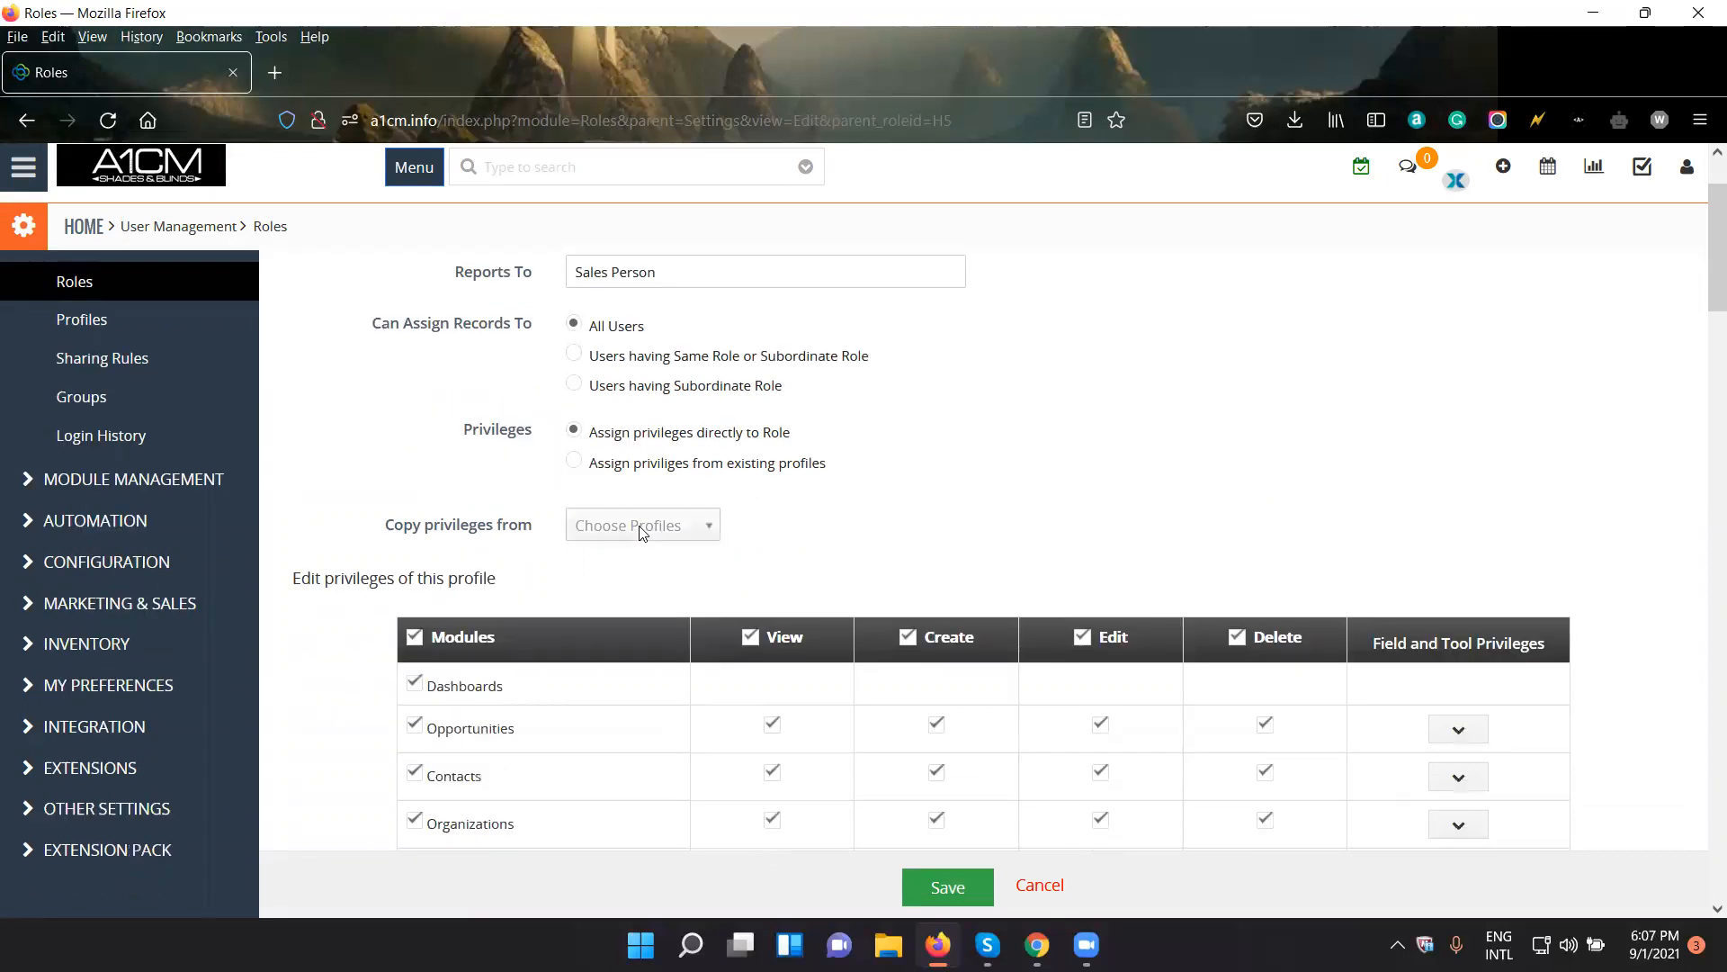
- Copy the Marketing role's privileges from Support Profile, review the module permissions and save the role
left_click(608, 533)
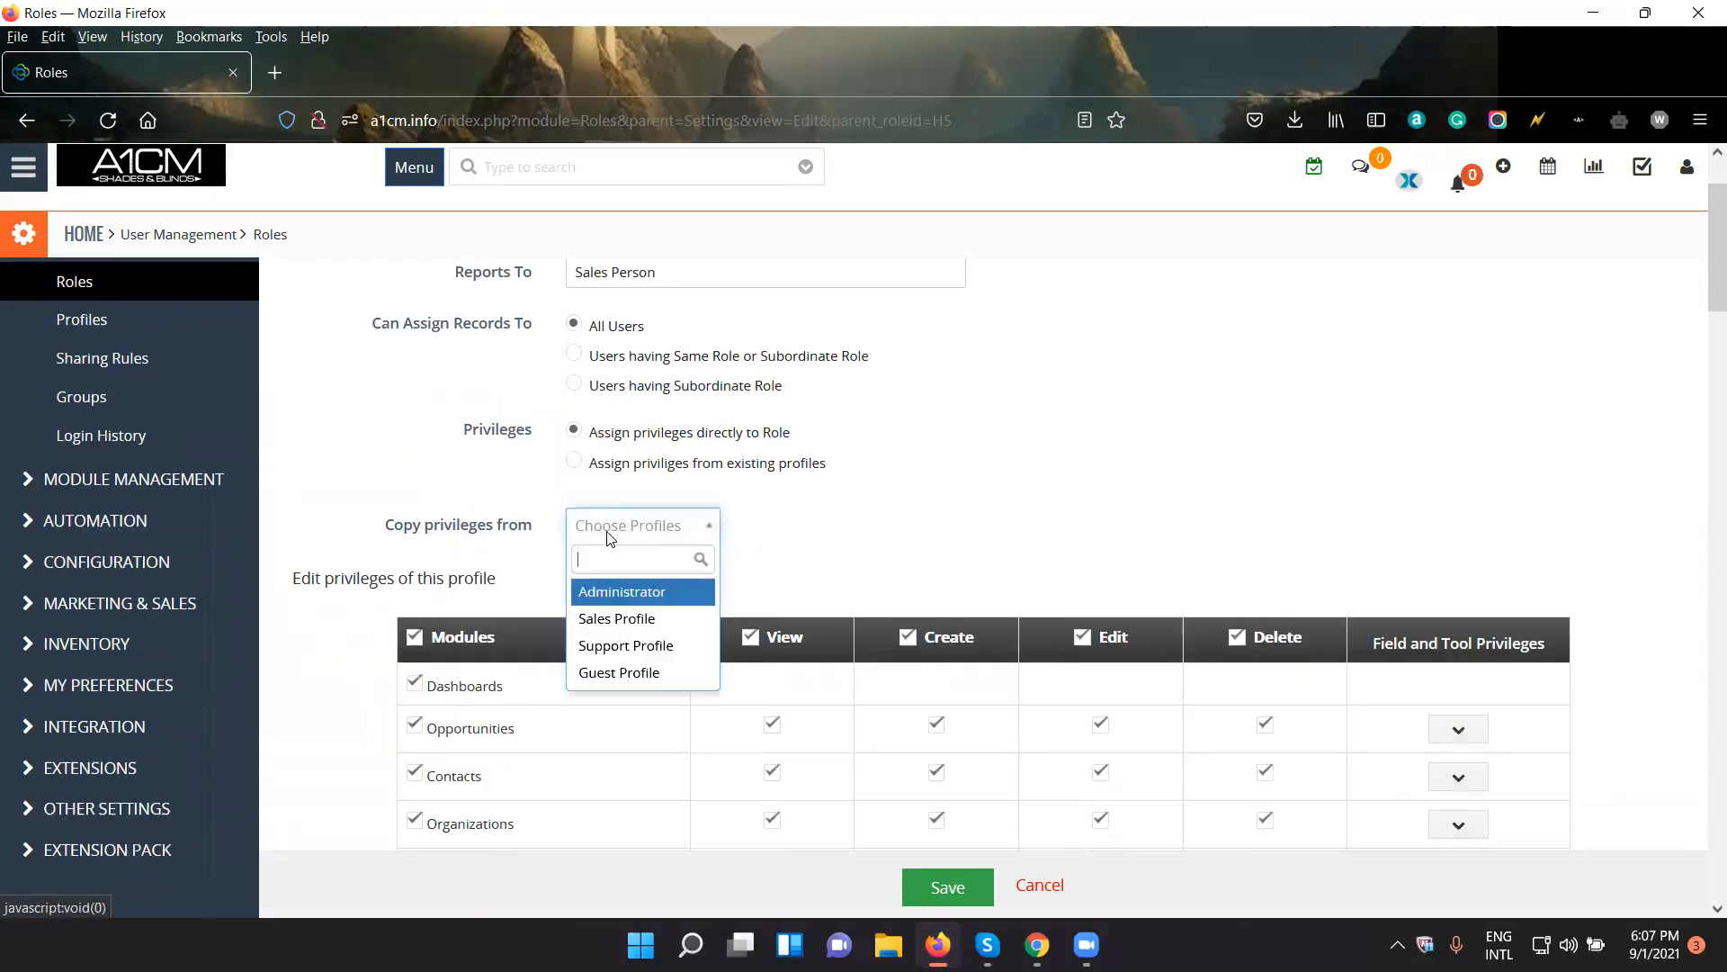
left_click(673, 646)
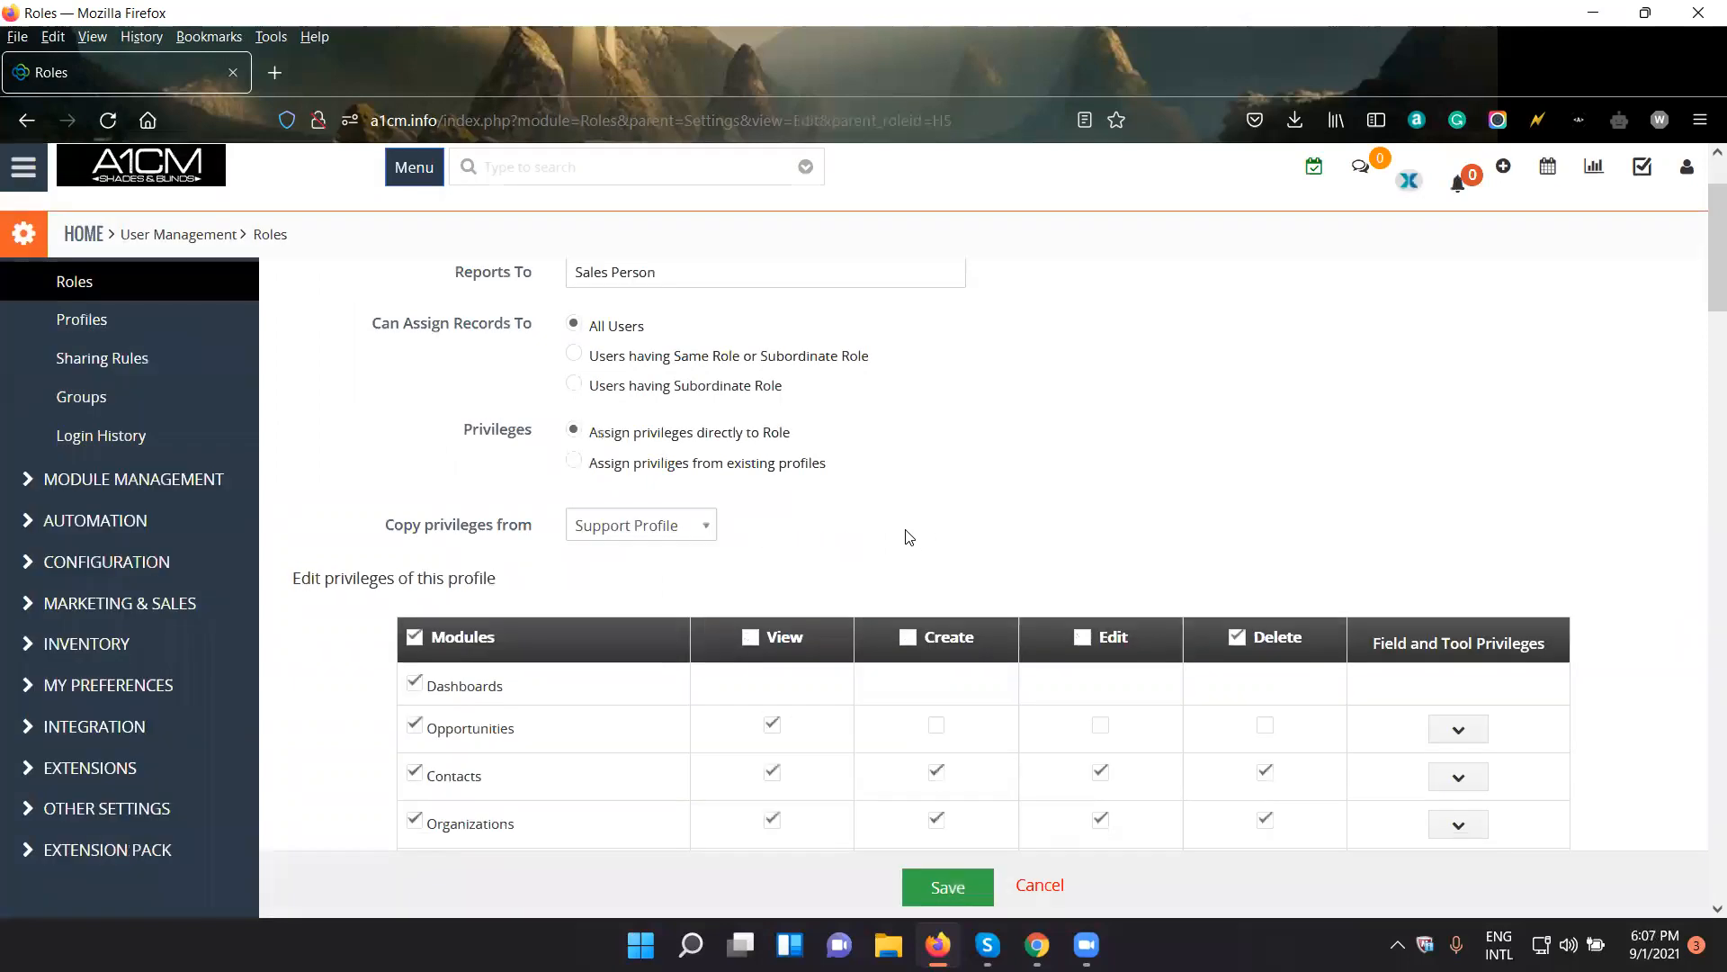
scroll(908, 537, "up", 1)
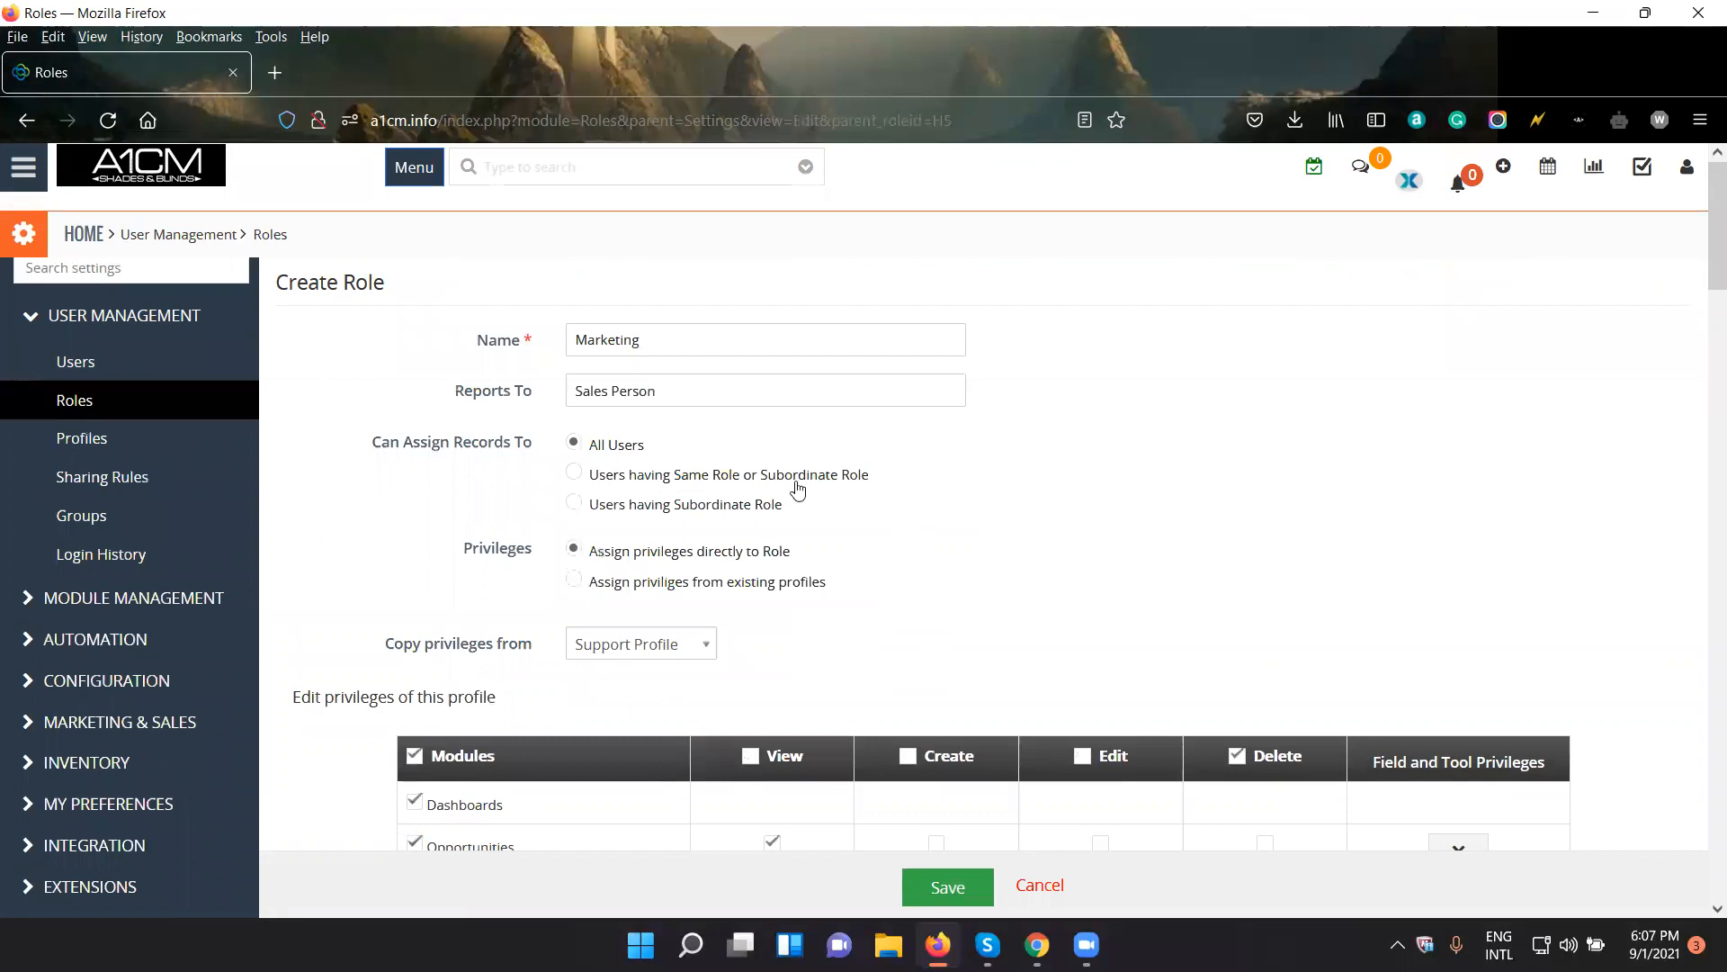
scroll(930, 792, "down", 4)
scroll(914, 772, "down", 3)
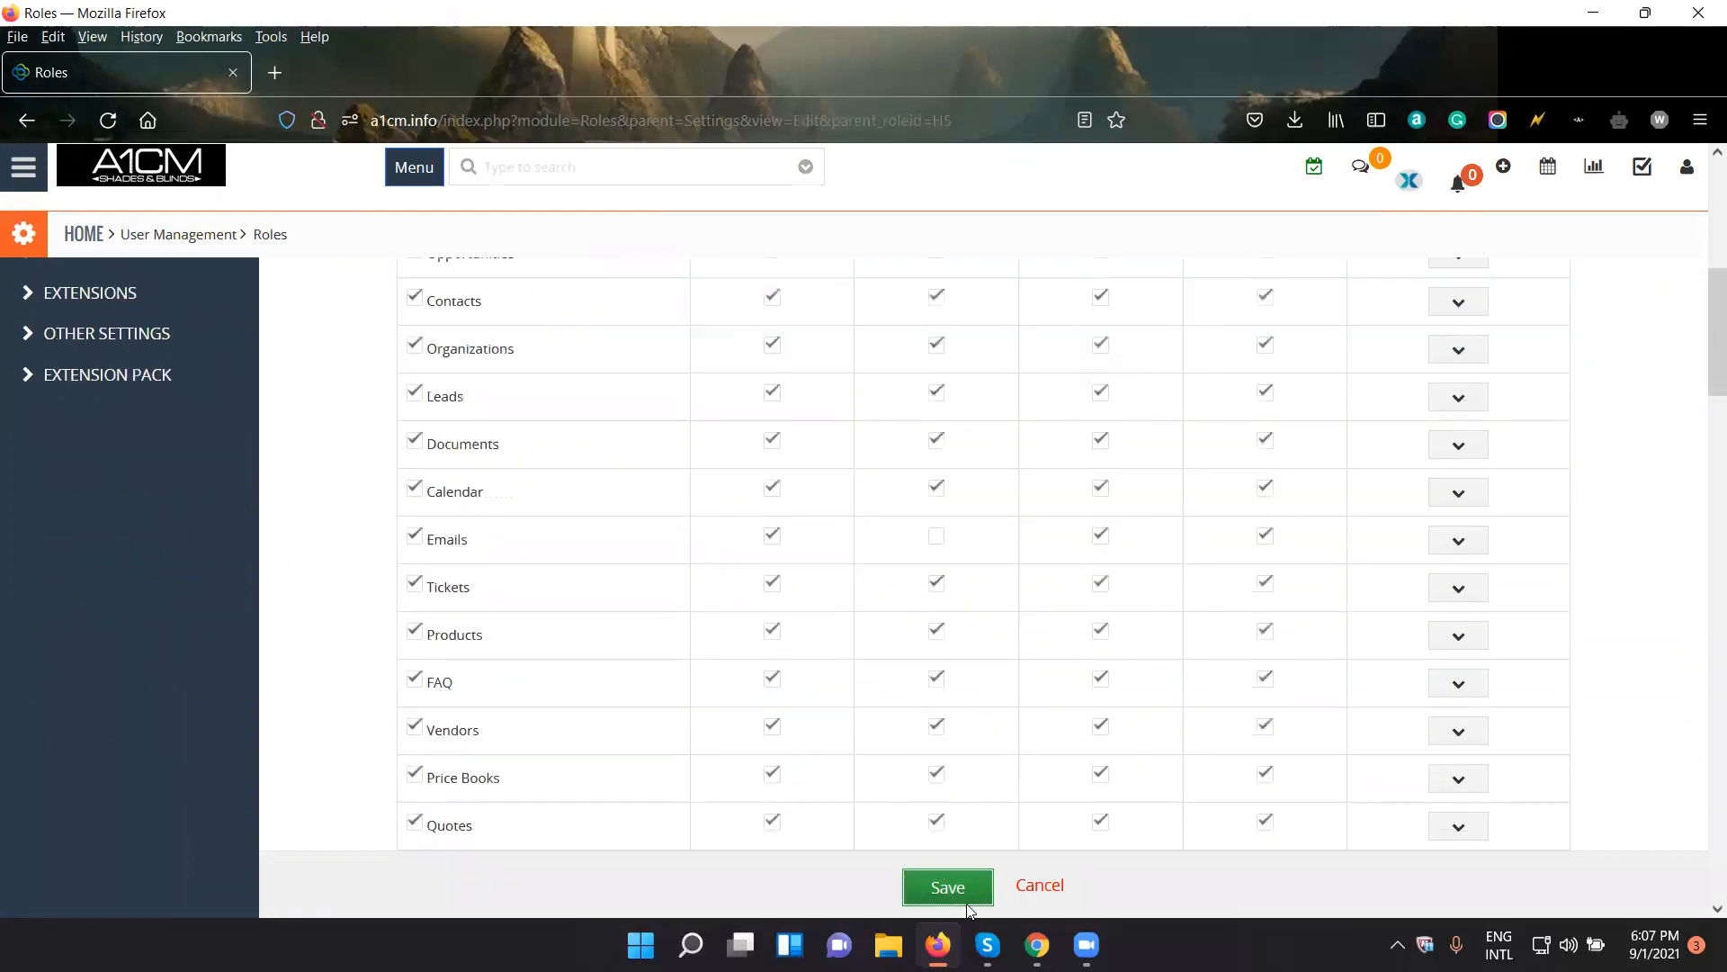
left_click(949, 891)
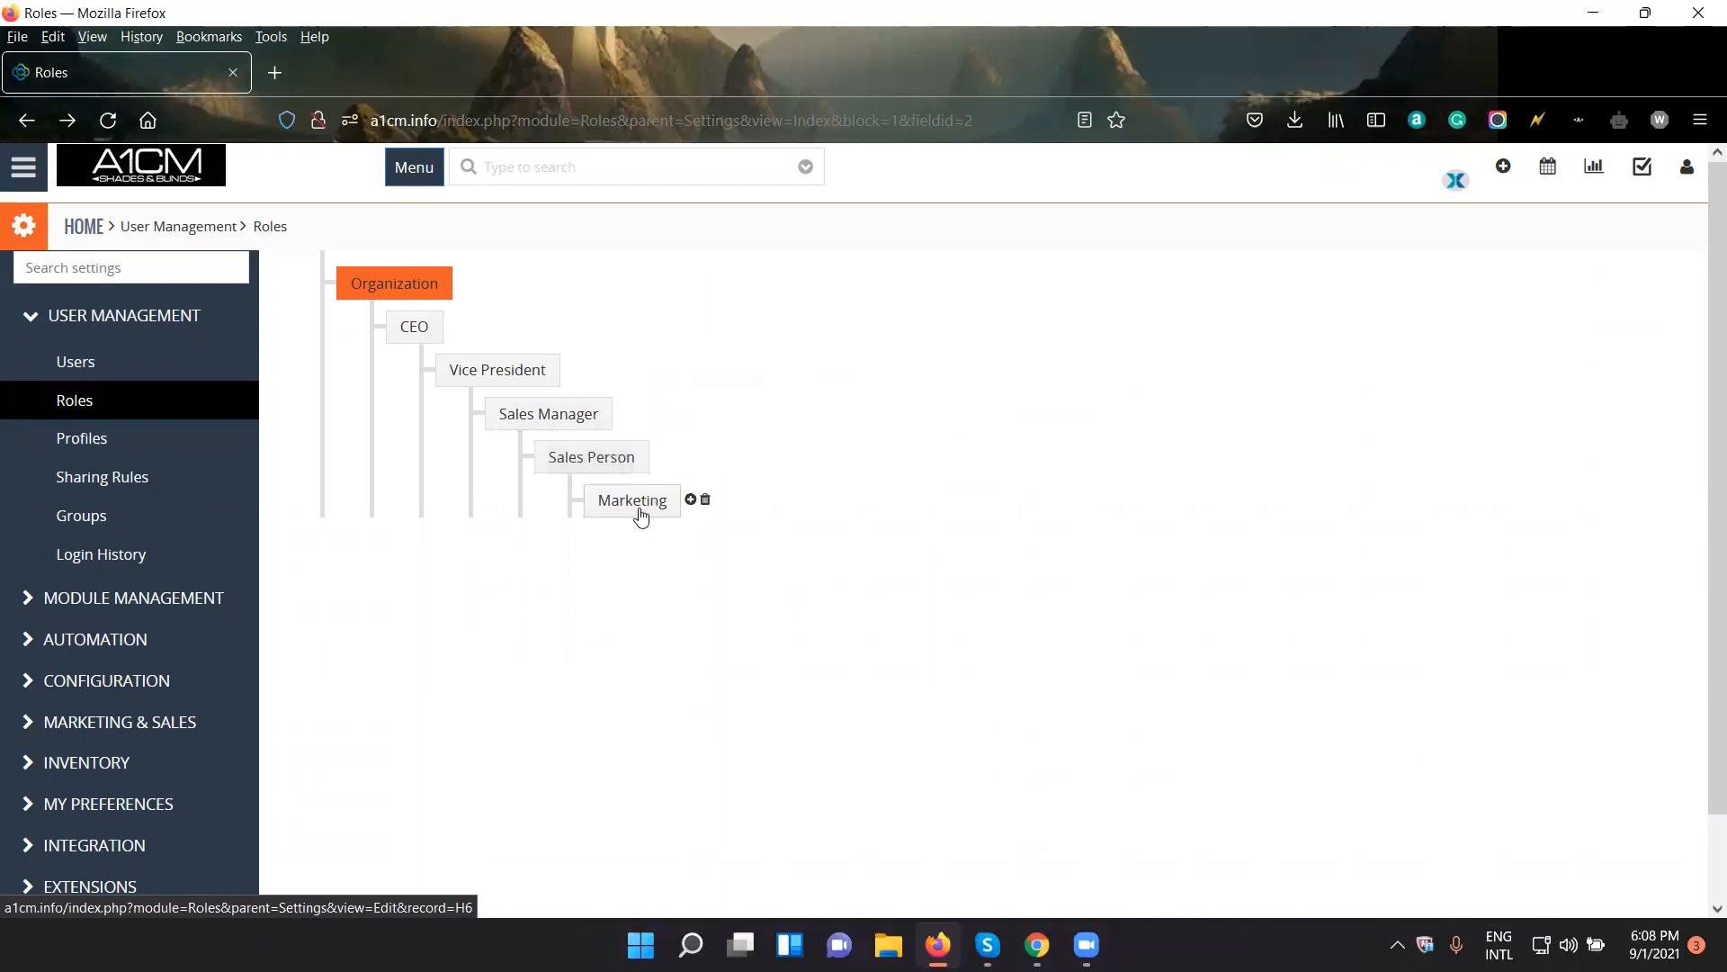
- Move the Marketing role directly under Sales Manager and delete it, transferring its ownership to Sales Manager
left_click_drag(621, 507, 540, 429)
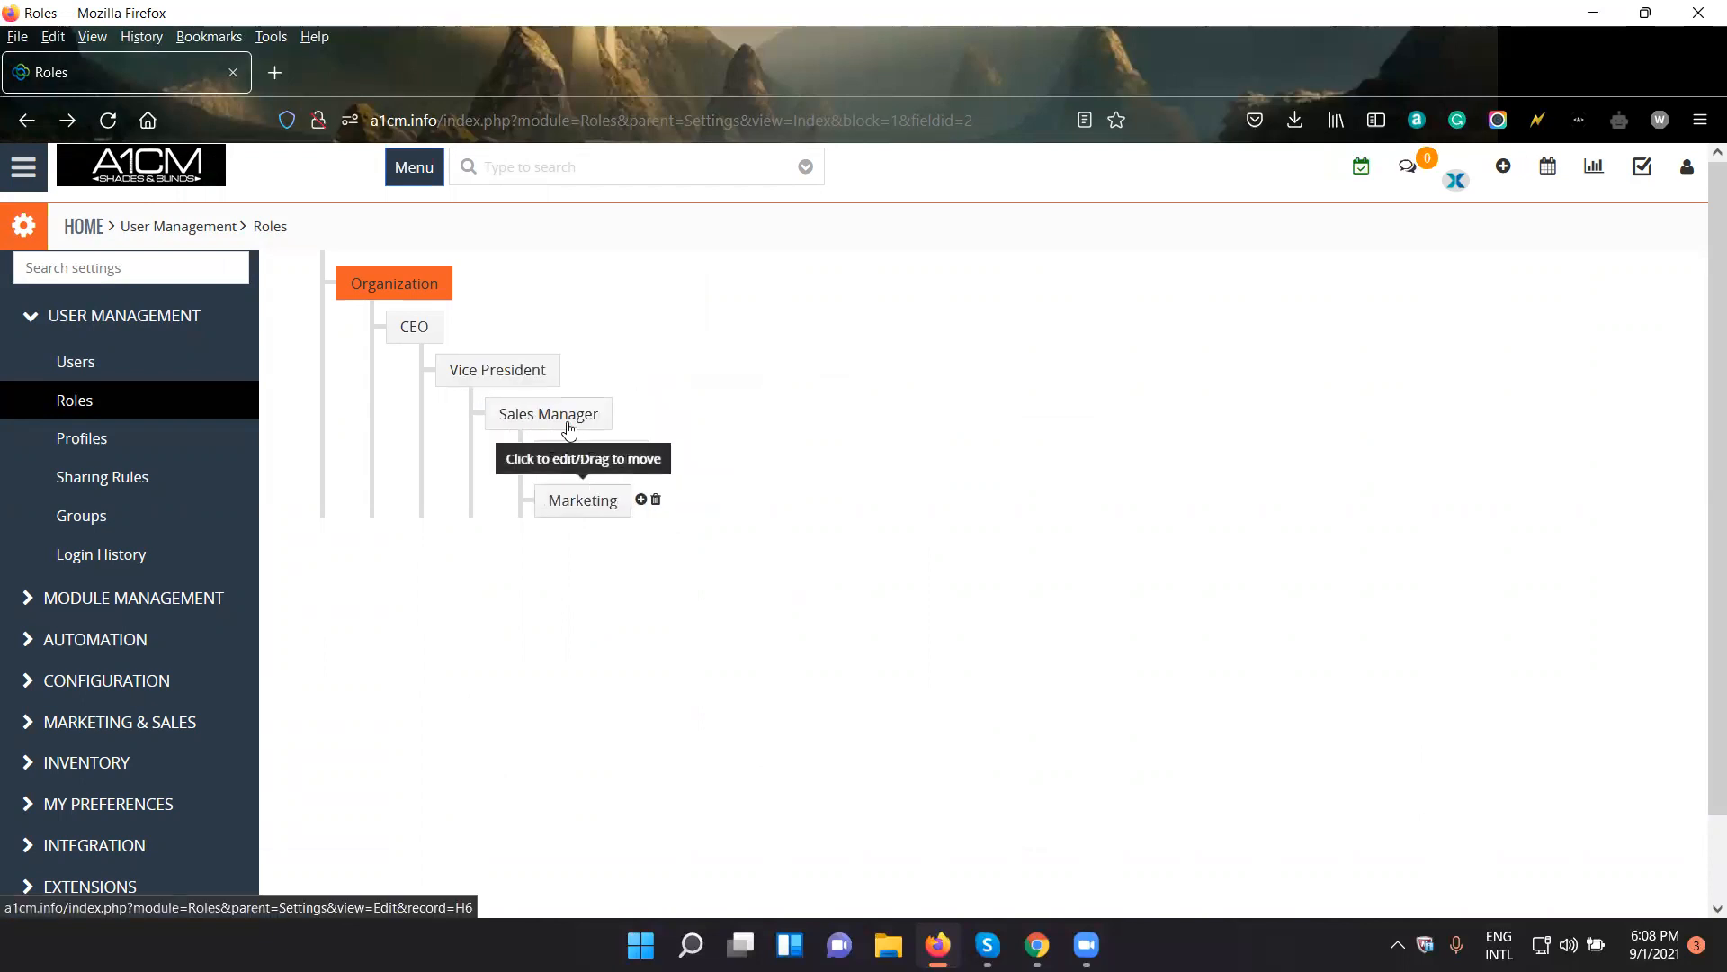
left_click(656, 501)
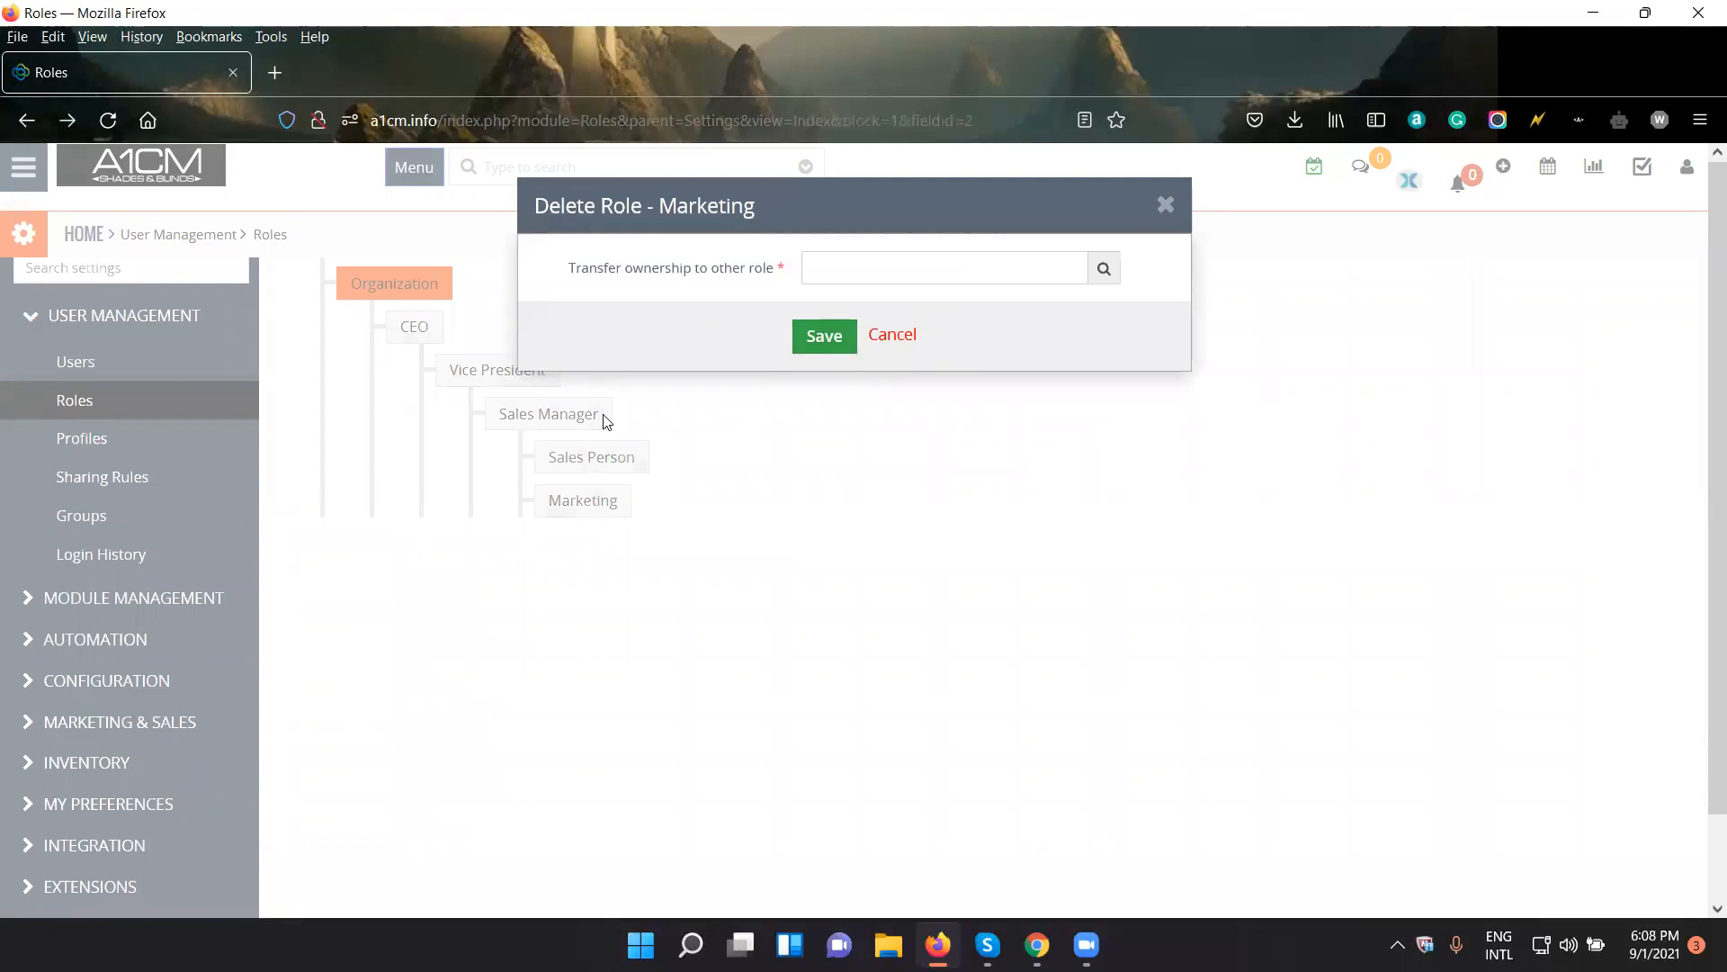
left_click(1105, 270)
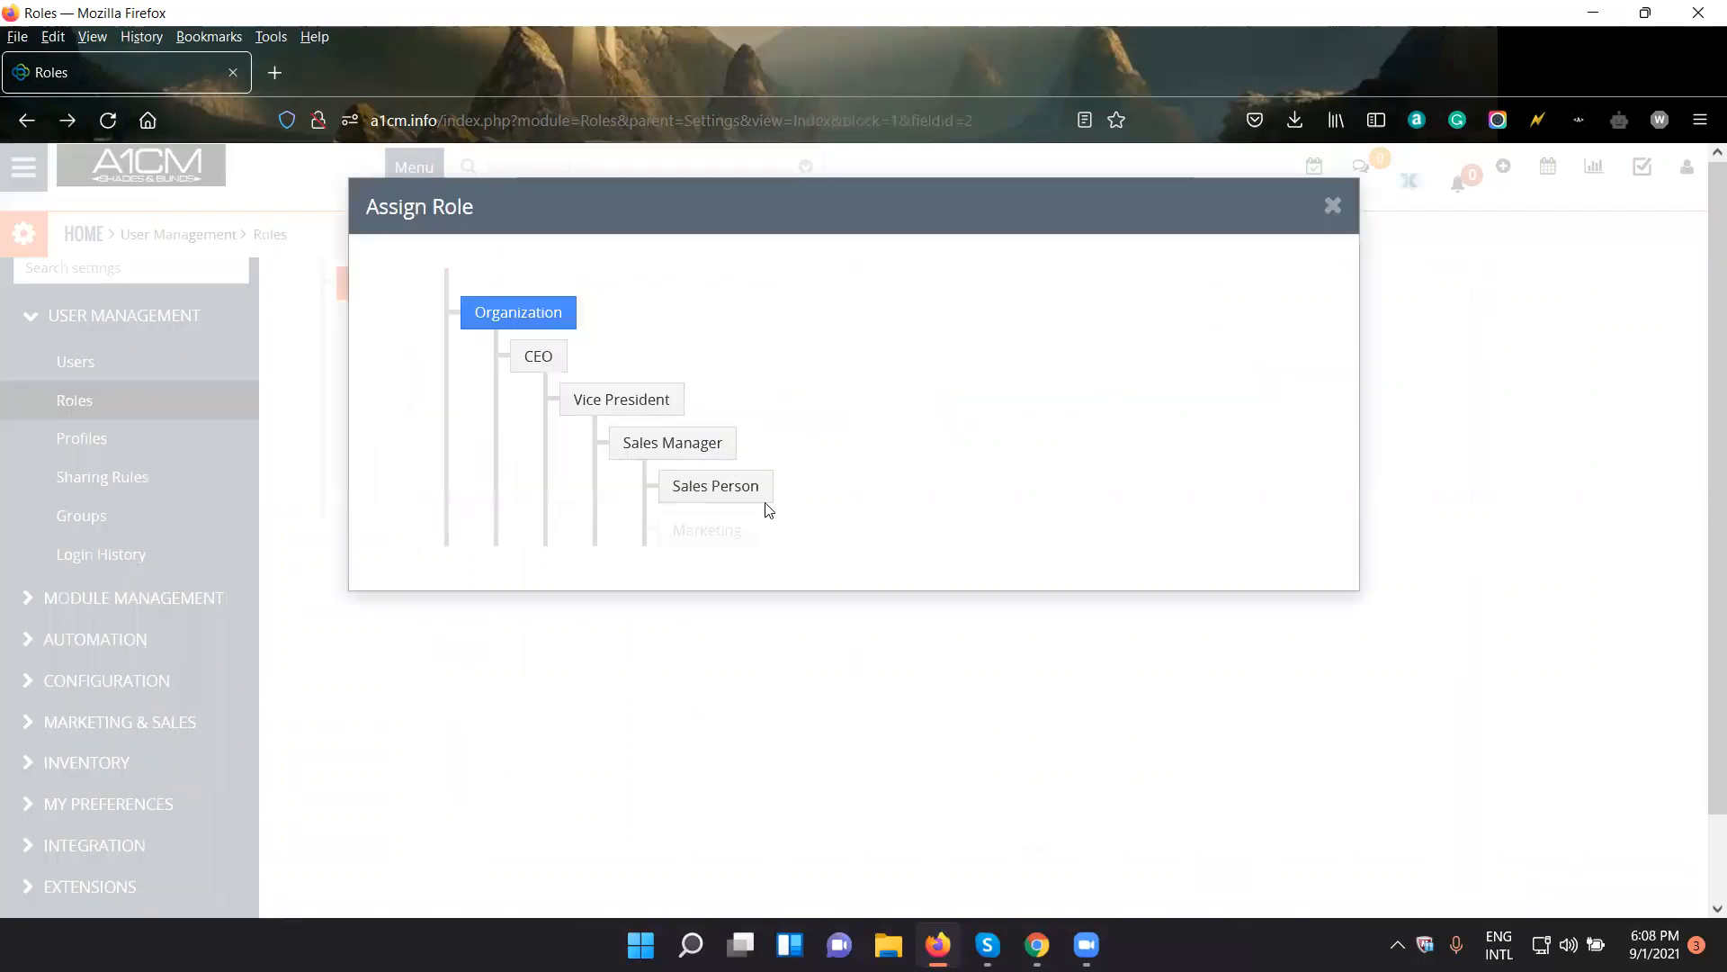
left_click(681, 446)
left_click(851, 347)
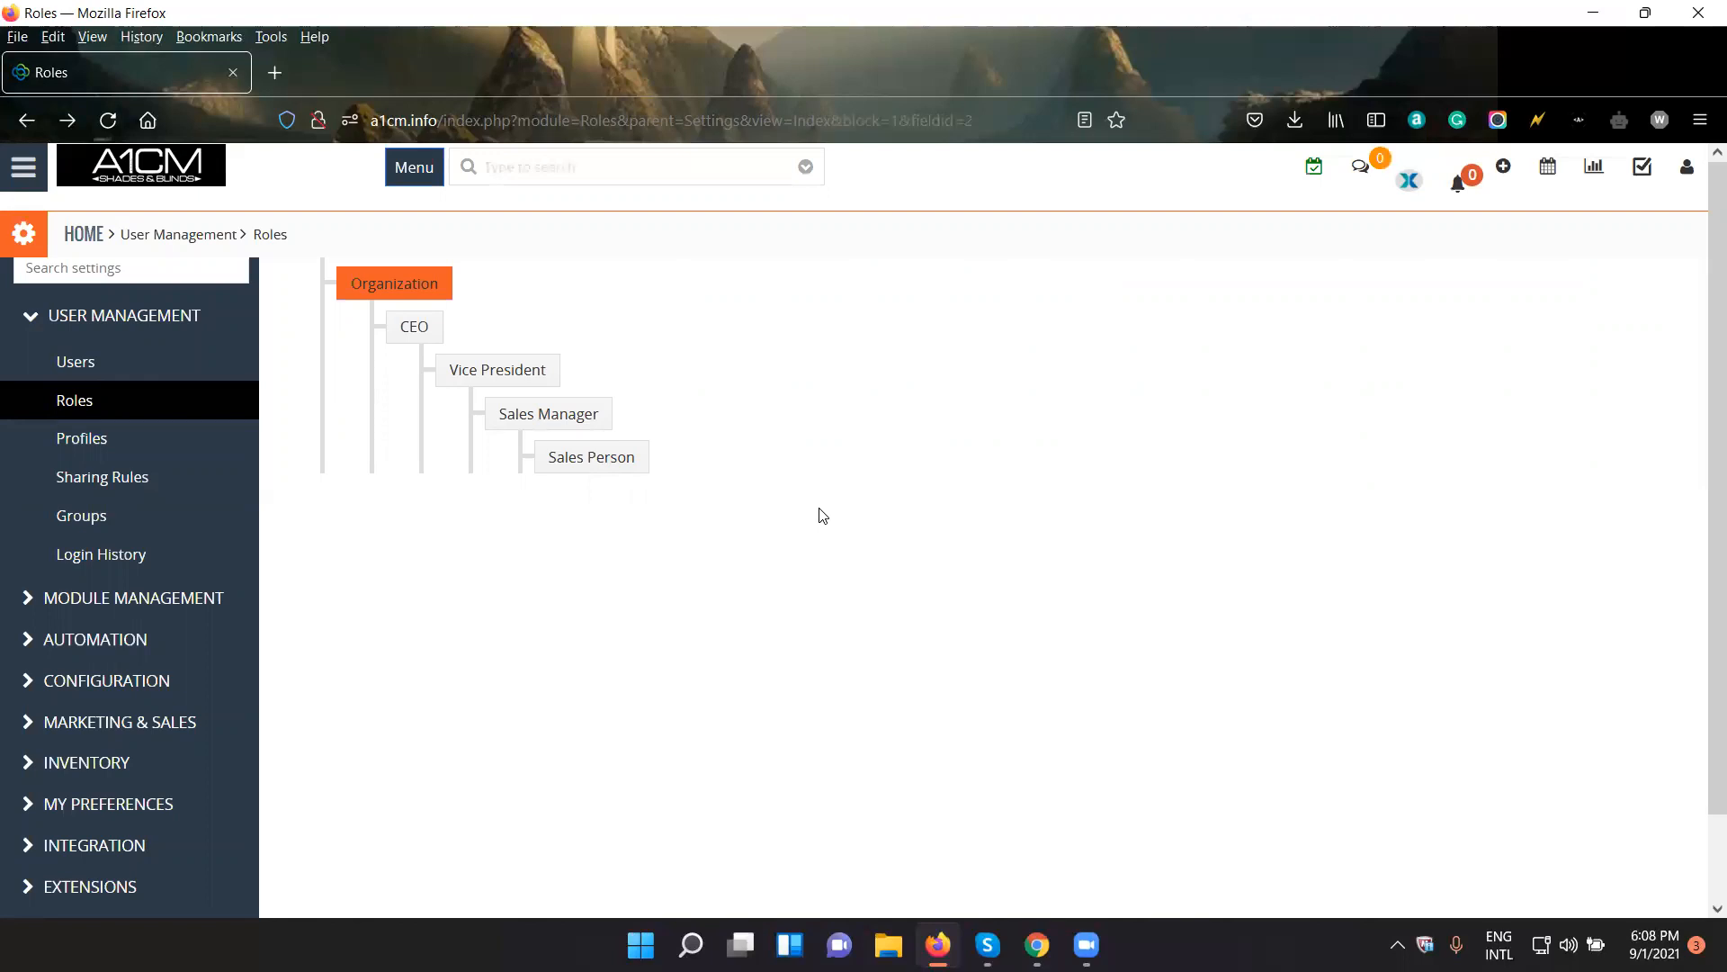
- Open the list of user profiles in the User Management settings
left_click(131, 450)
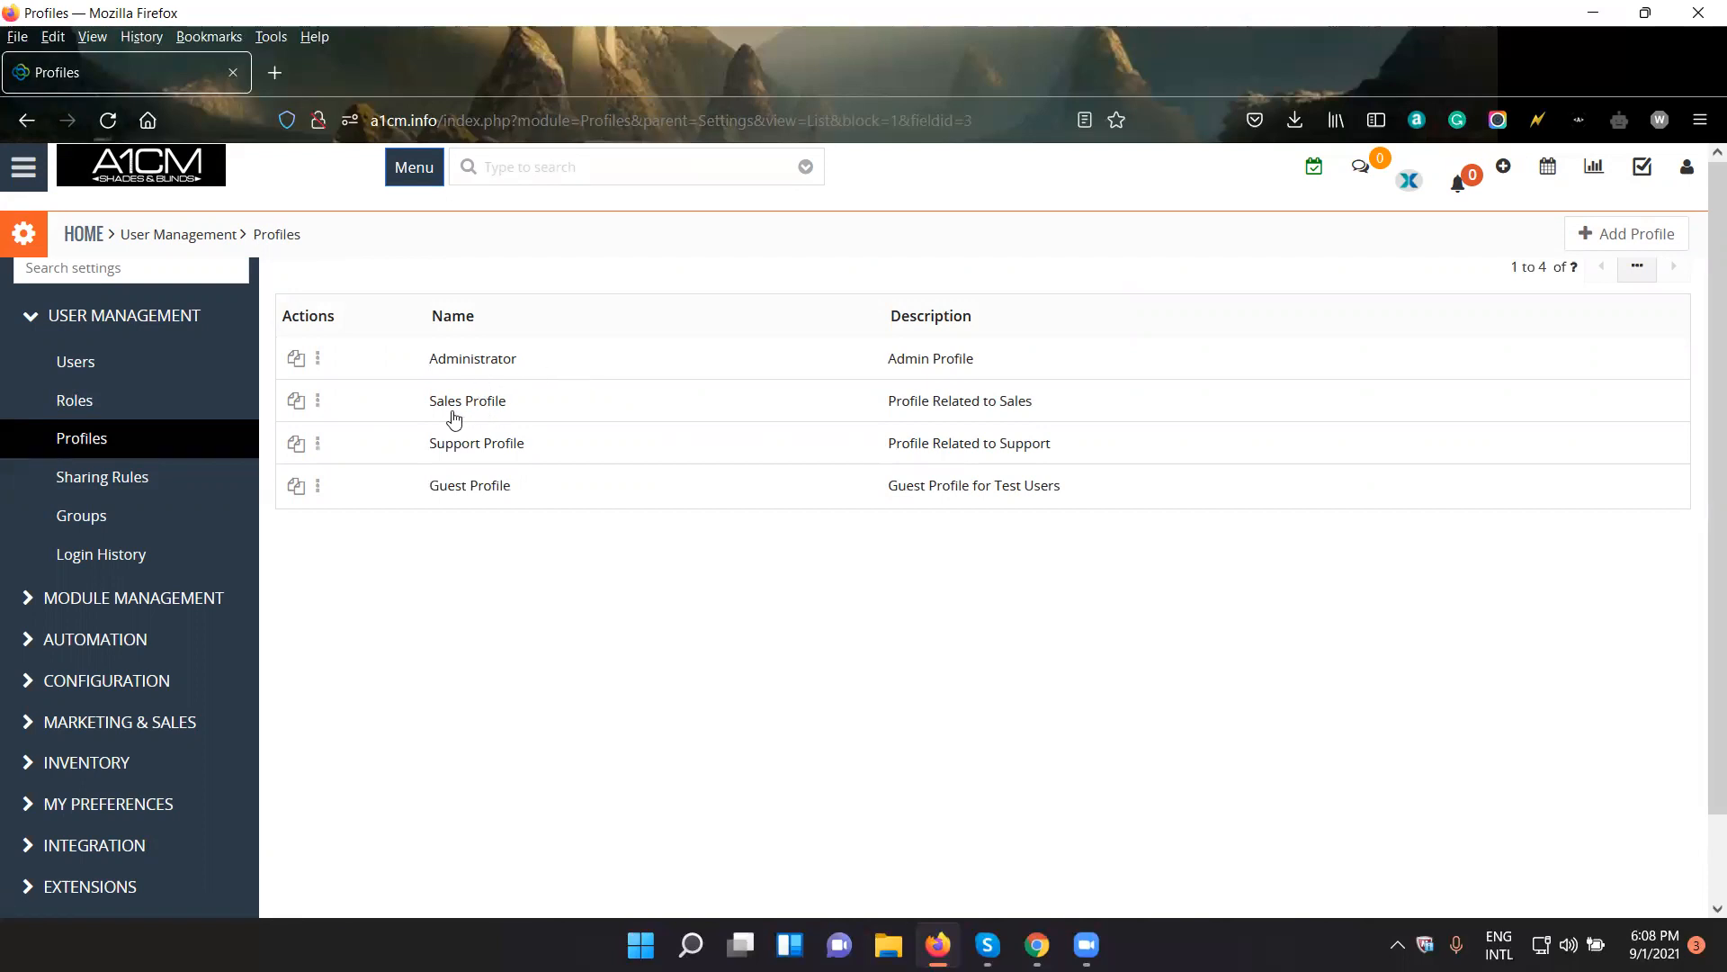
left_click(321, 362)
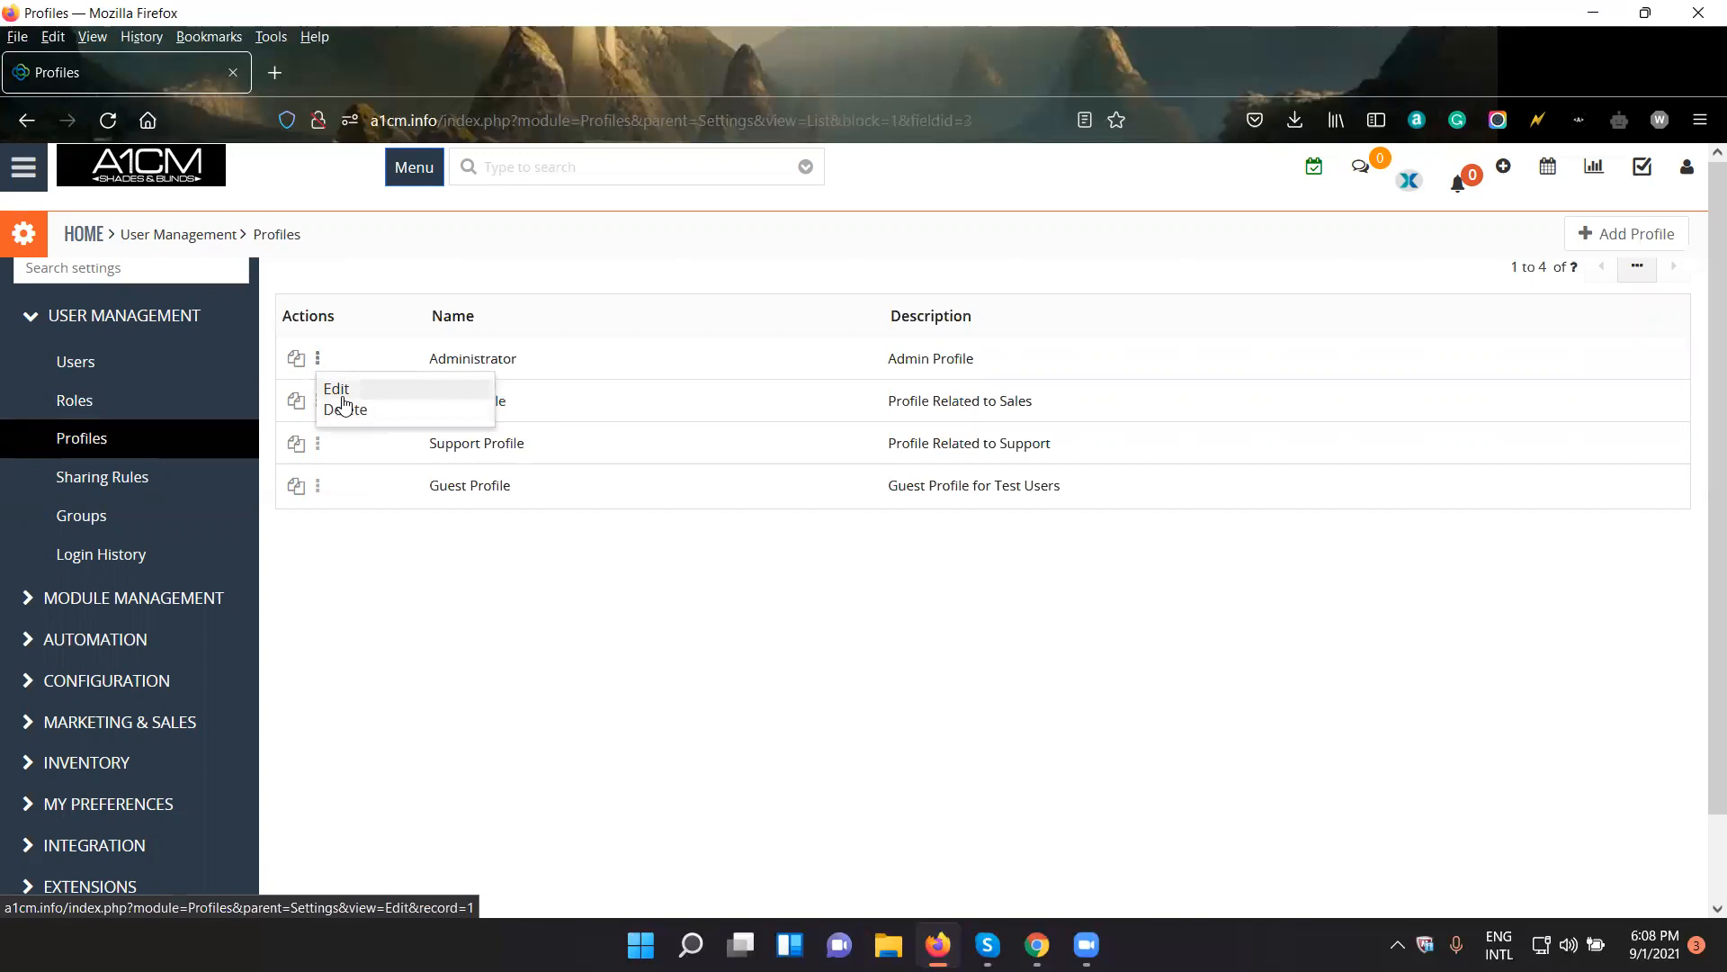
left_click(509, 580)
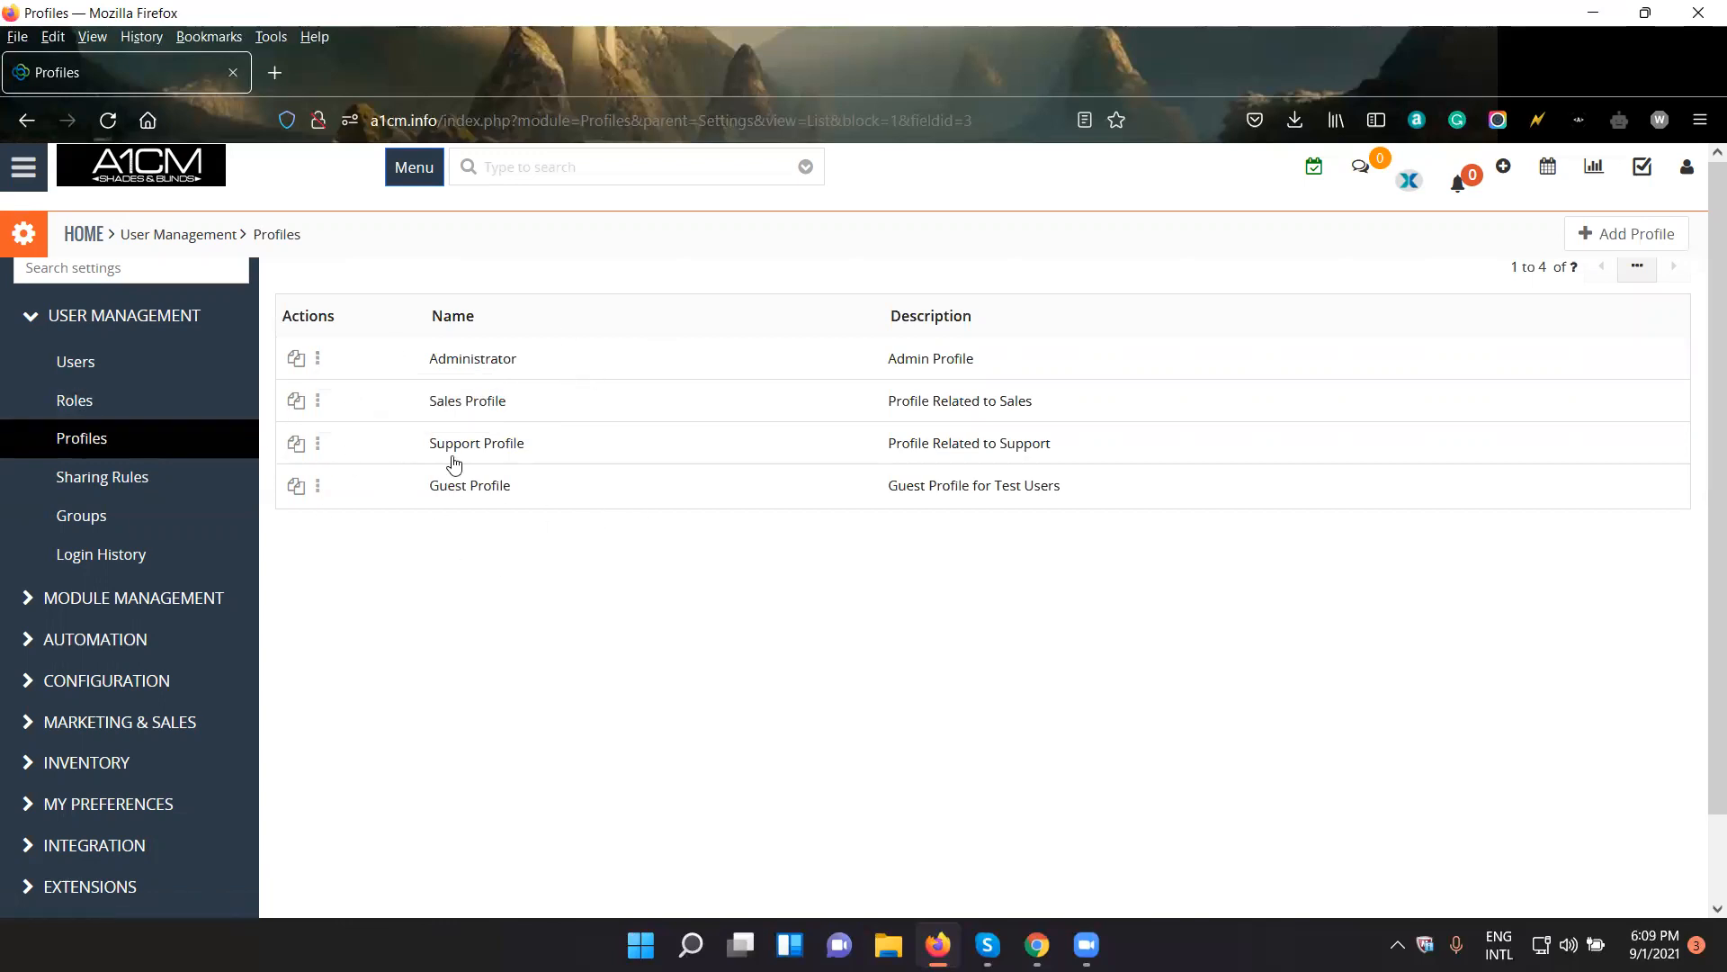
- Start a new user profile and name it Management Profile
left_click(1653, 243)
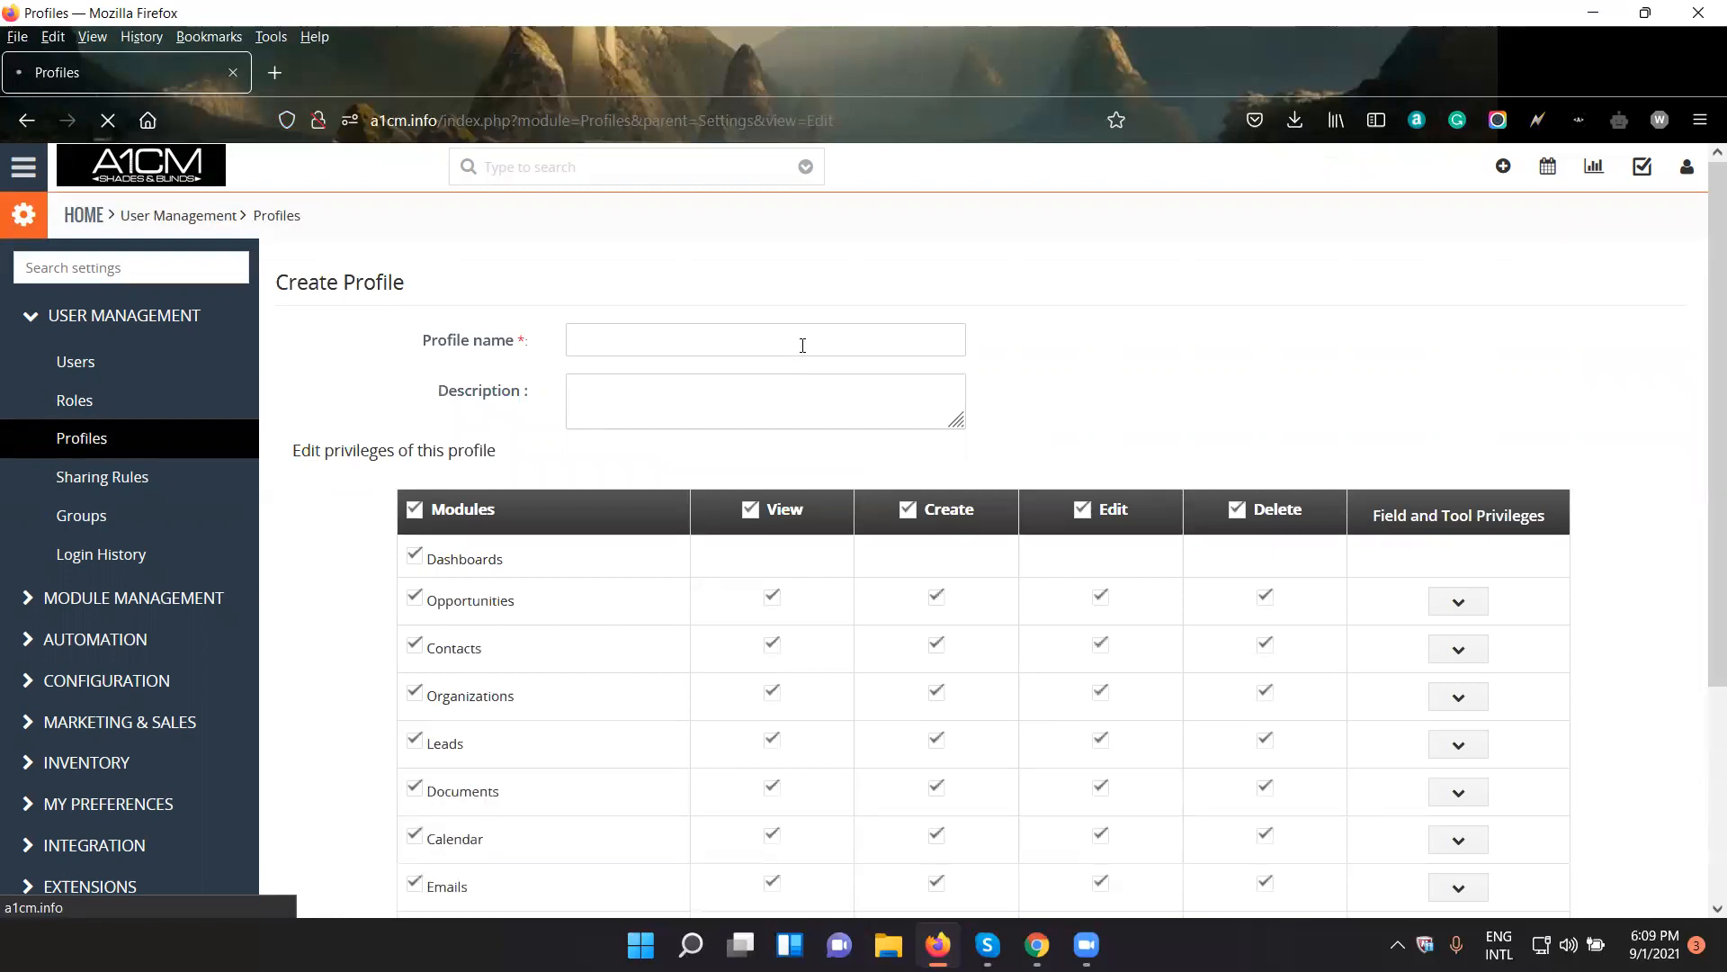
left_click(803, 345)
type("Ma")
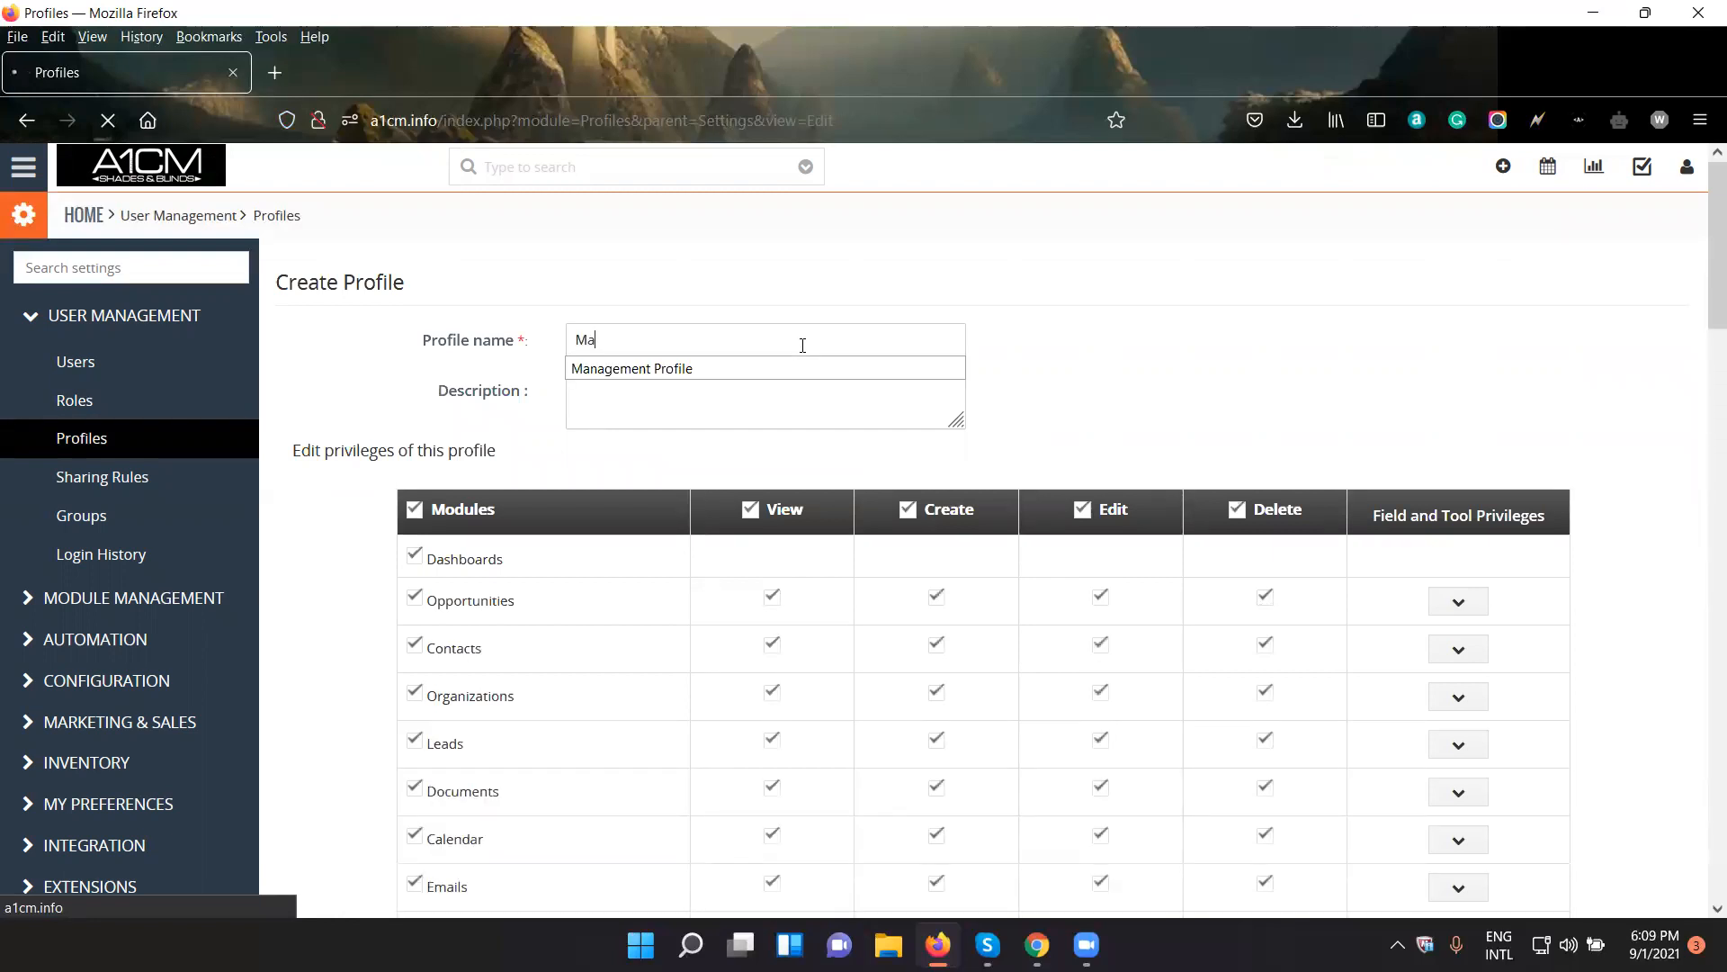
left_click(769, 369)
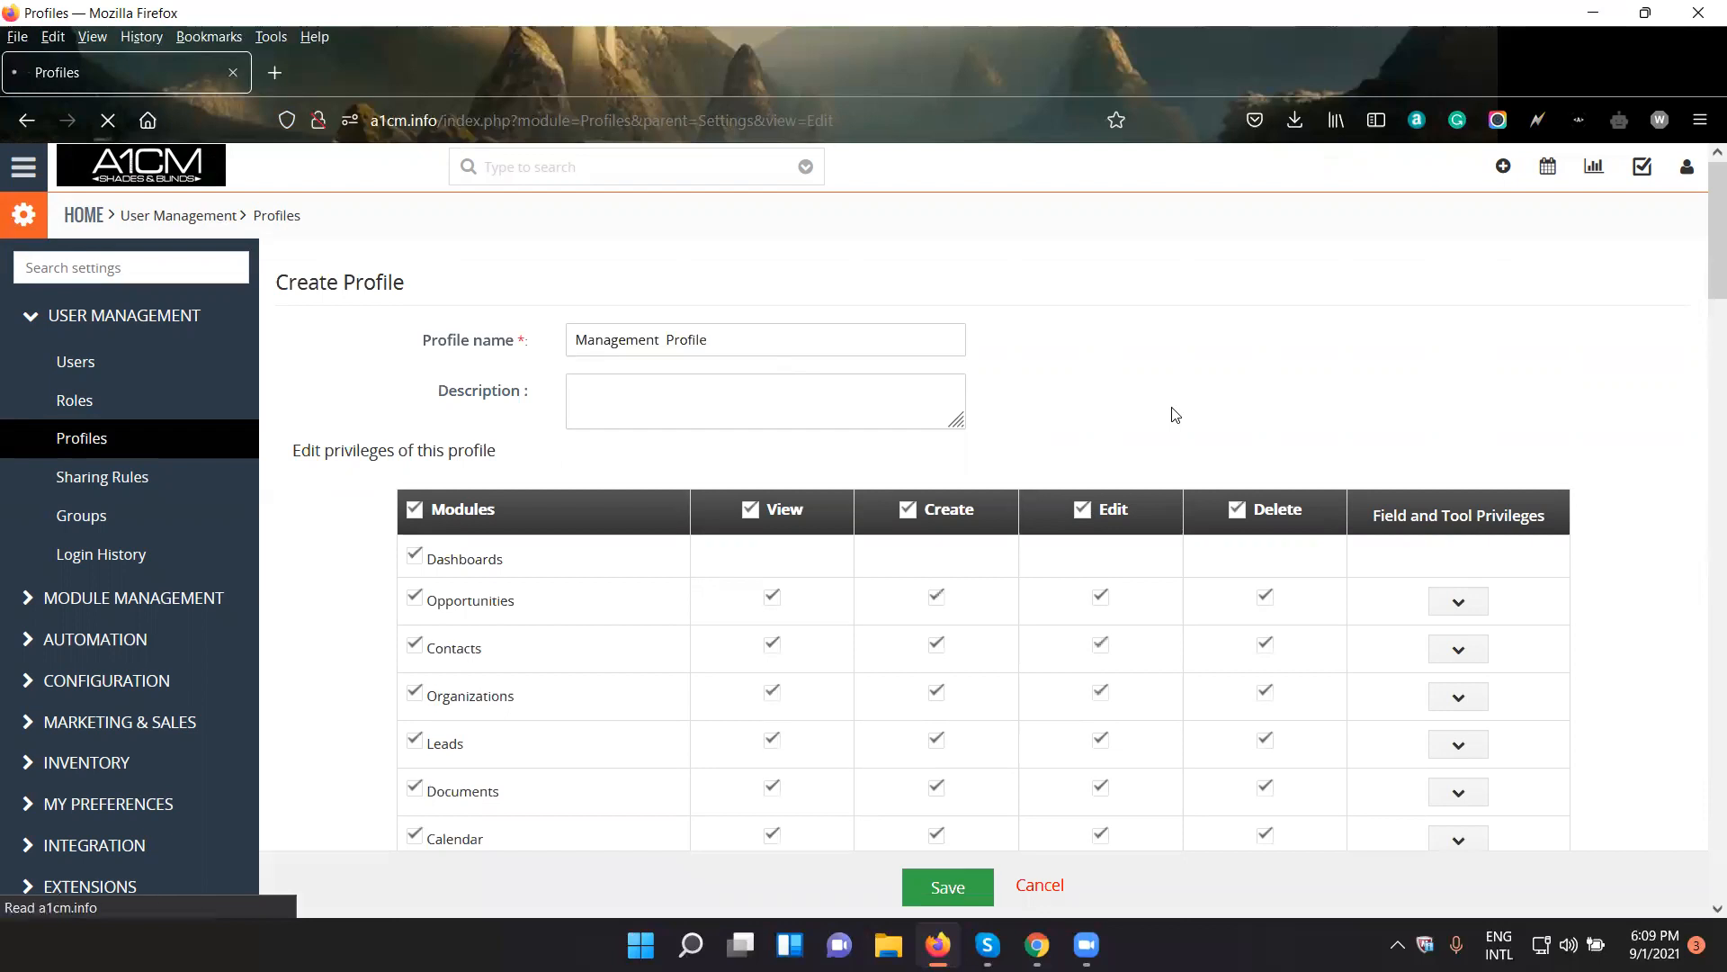
- Examine the full list of modules and their View, Create, Edit and Delete privileges for the new profile
scroll(1190, 413, "down", 3)
scroll(1190, 413, "up", 3)
scroll(1049, 366, "down", 4)
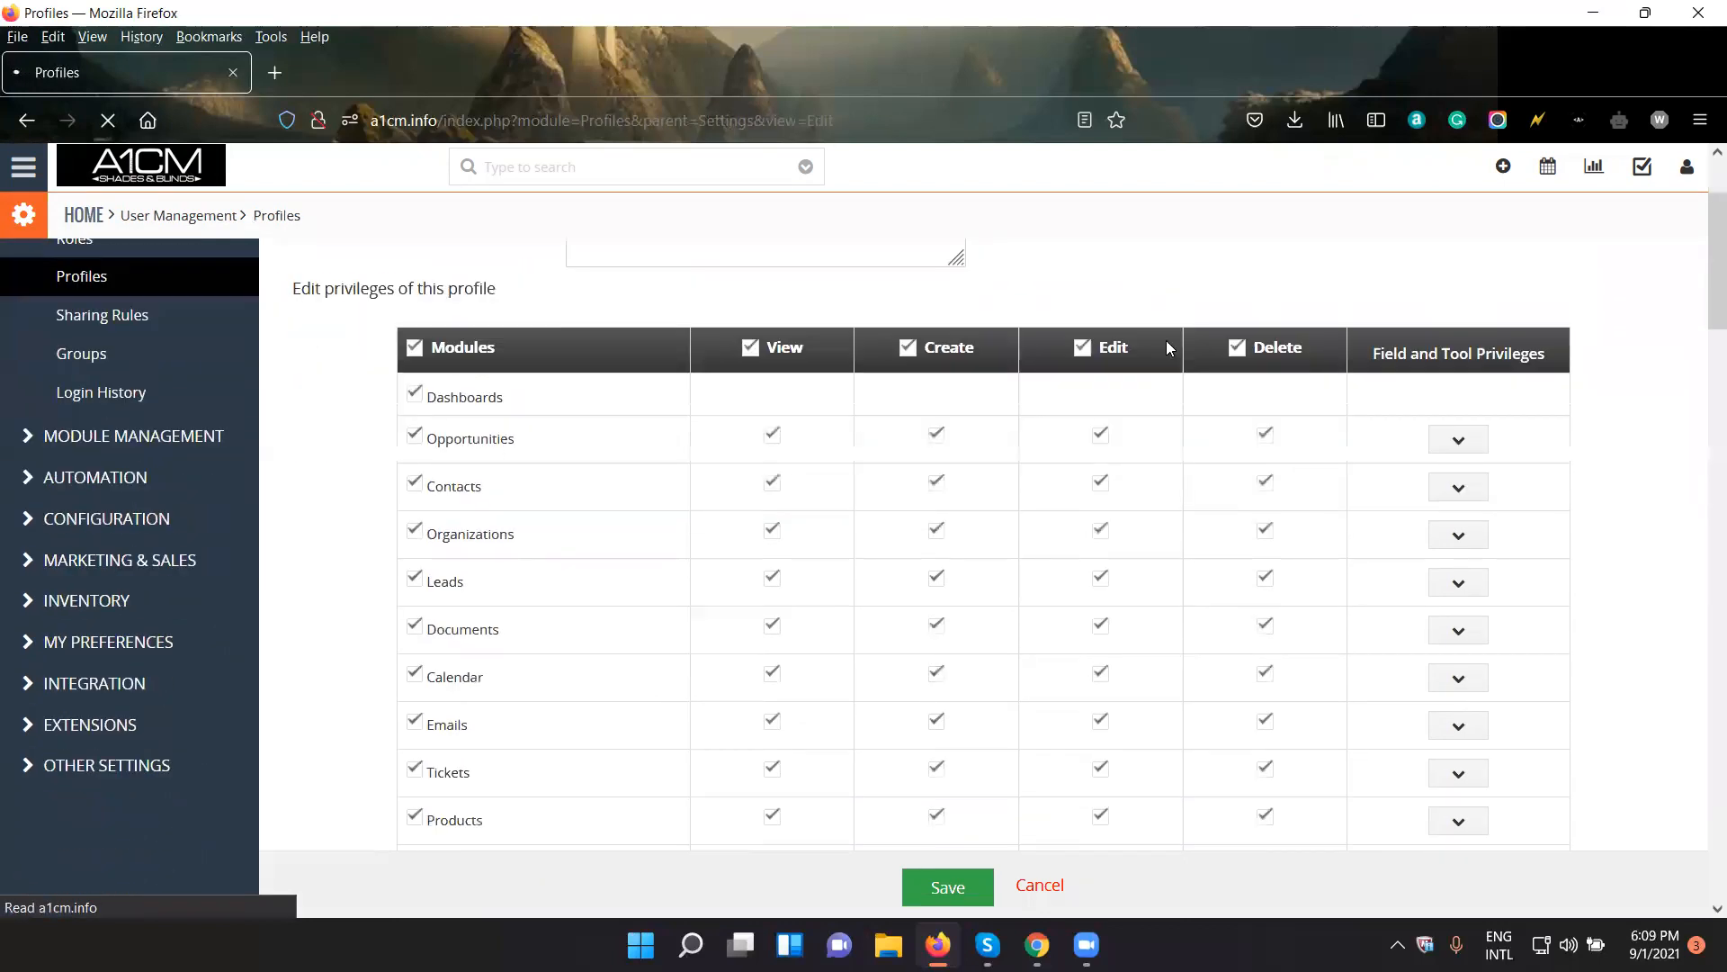
scroll(1170, 348, "up", 3)
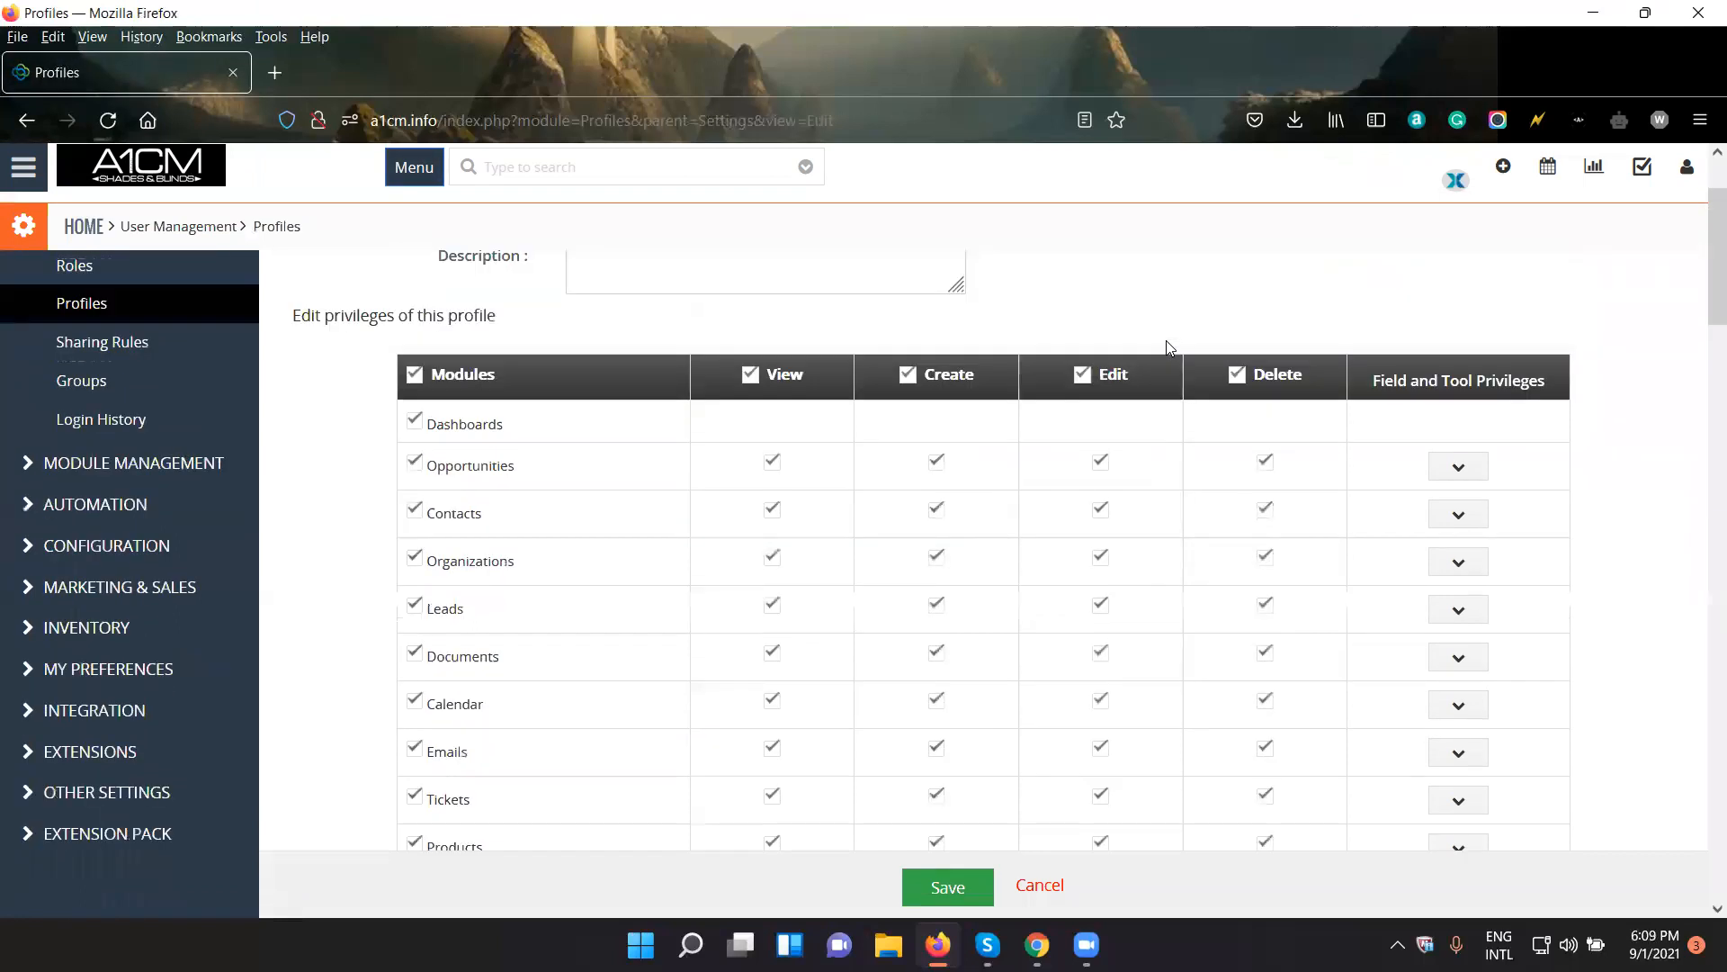
scroll(1169, 348, "down", 1)
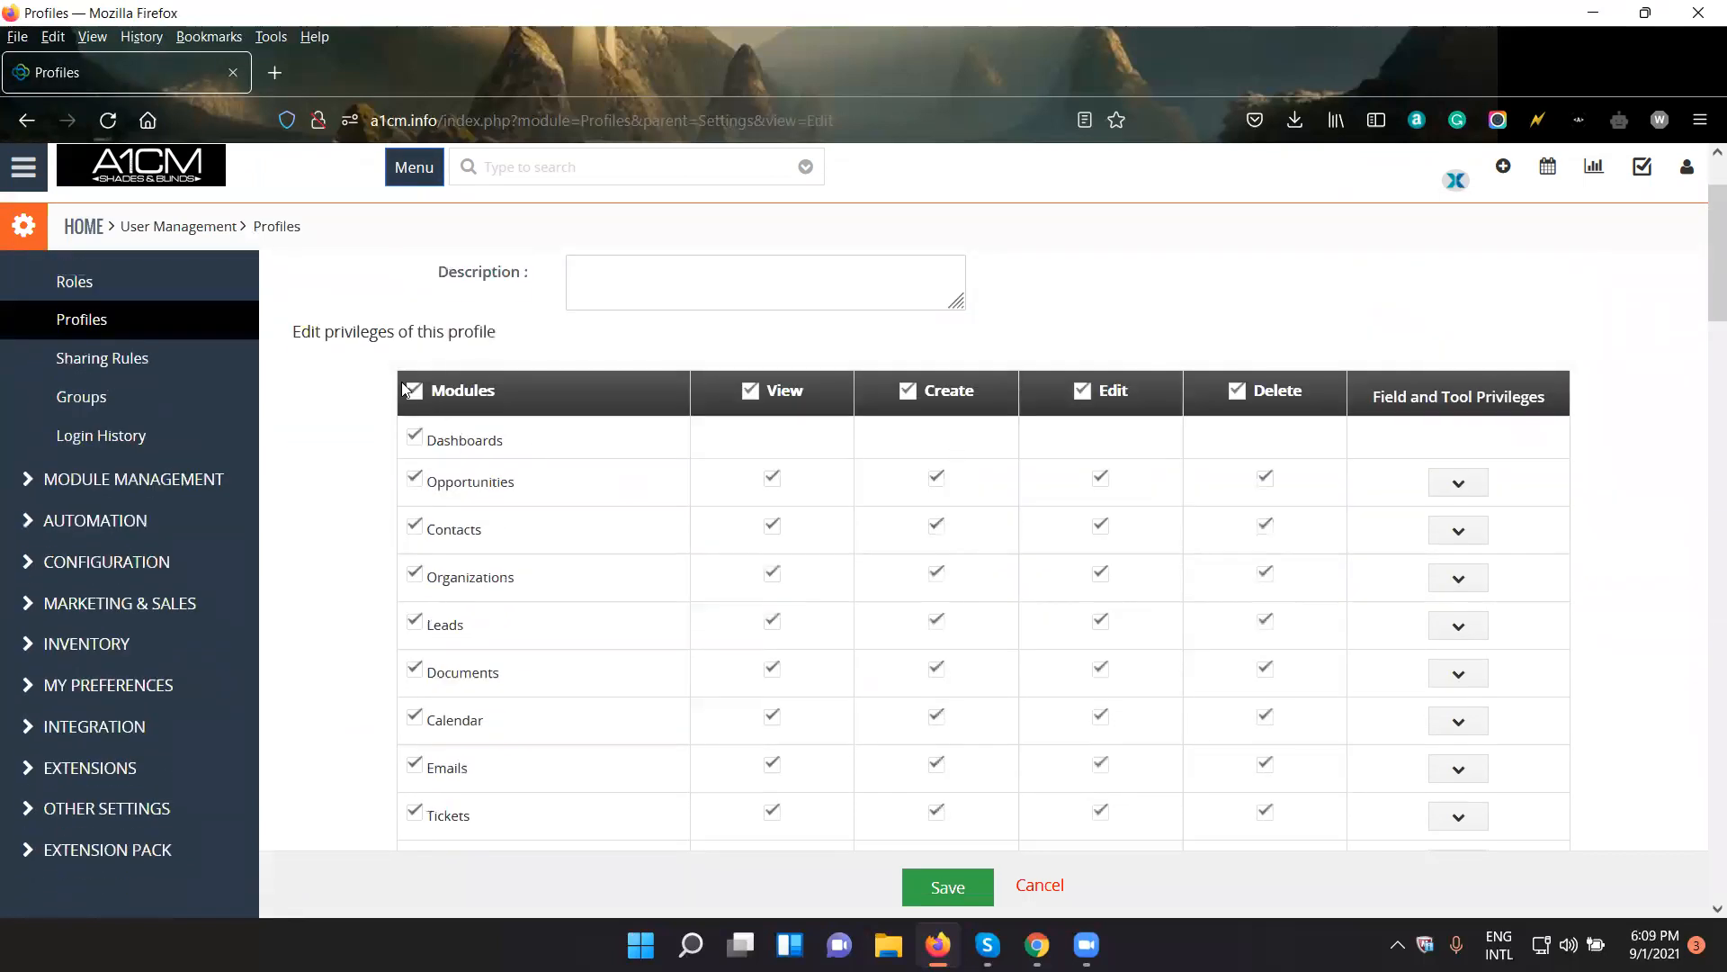
scroll(563, 376, "down", 2)
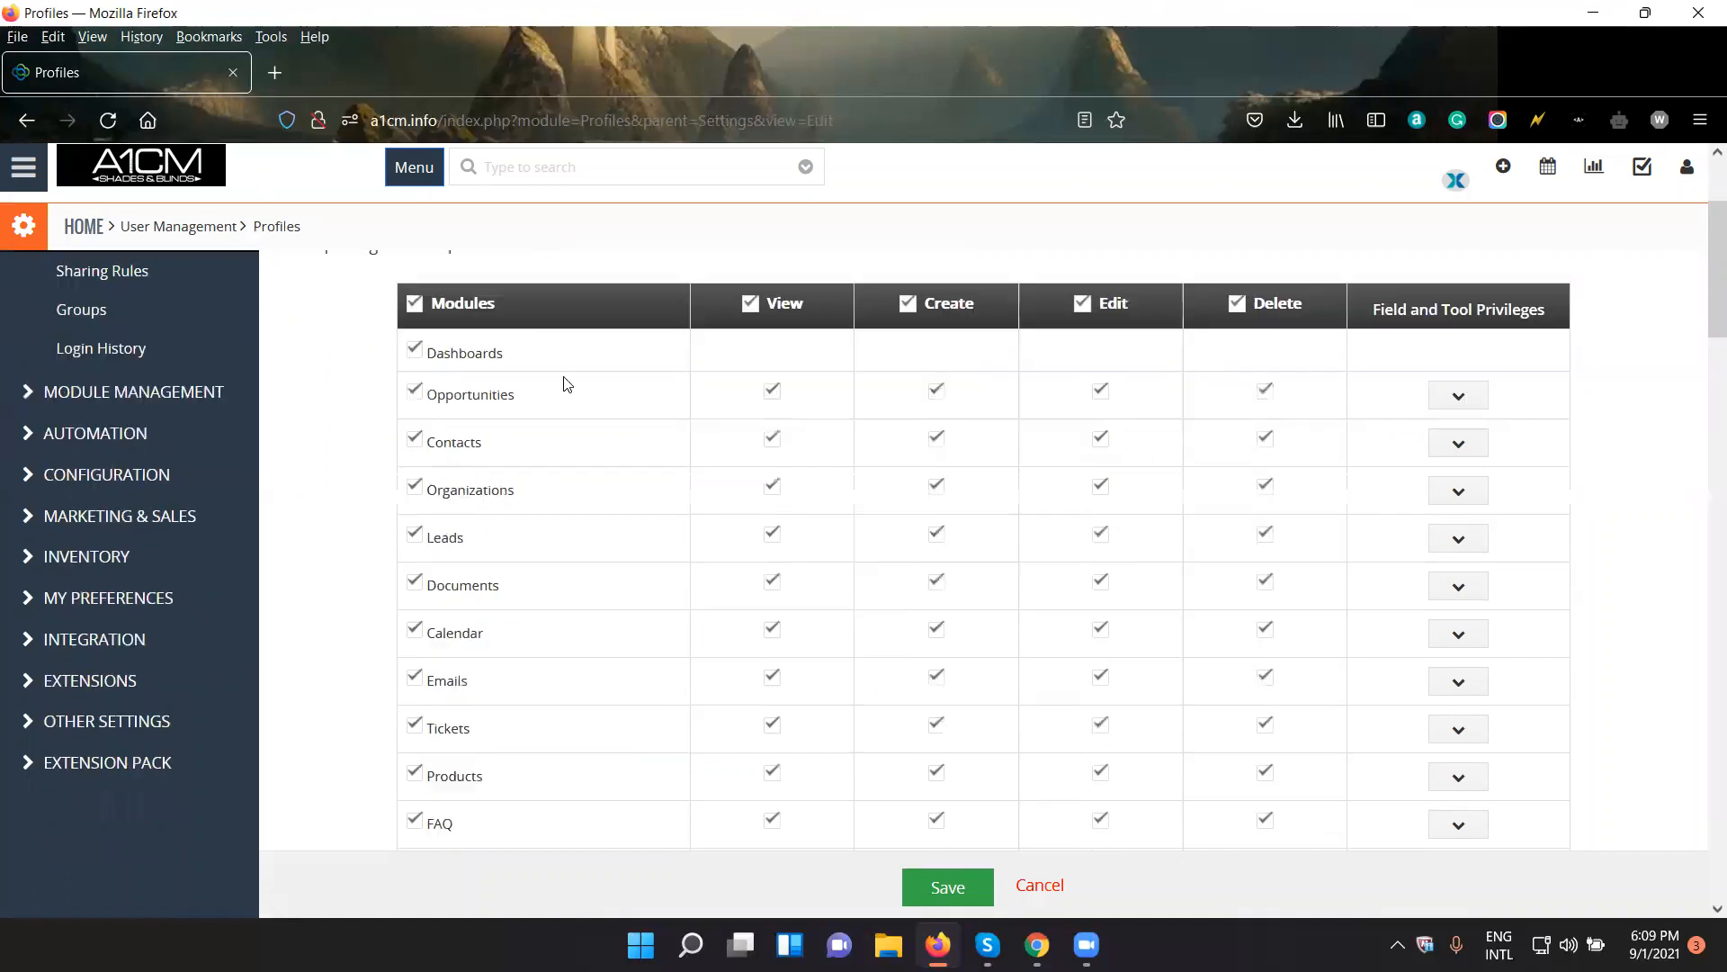
scroll(567, 448, "up", 3)
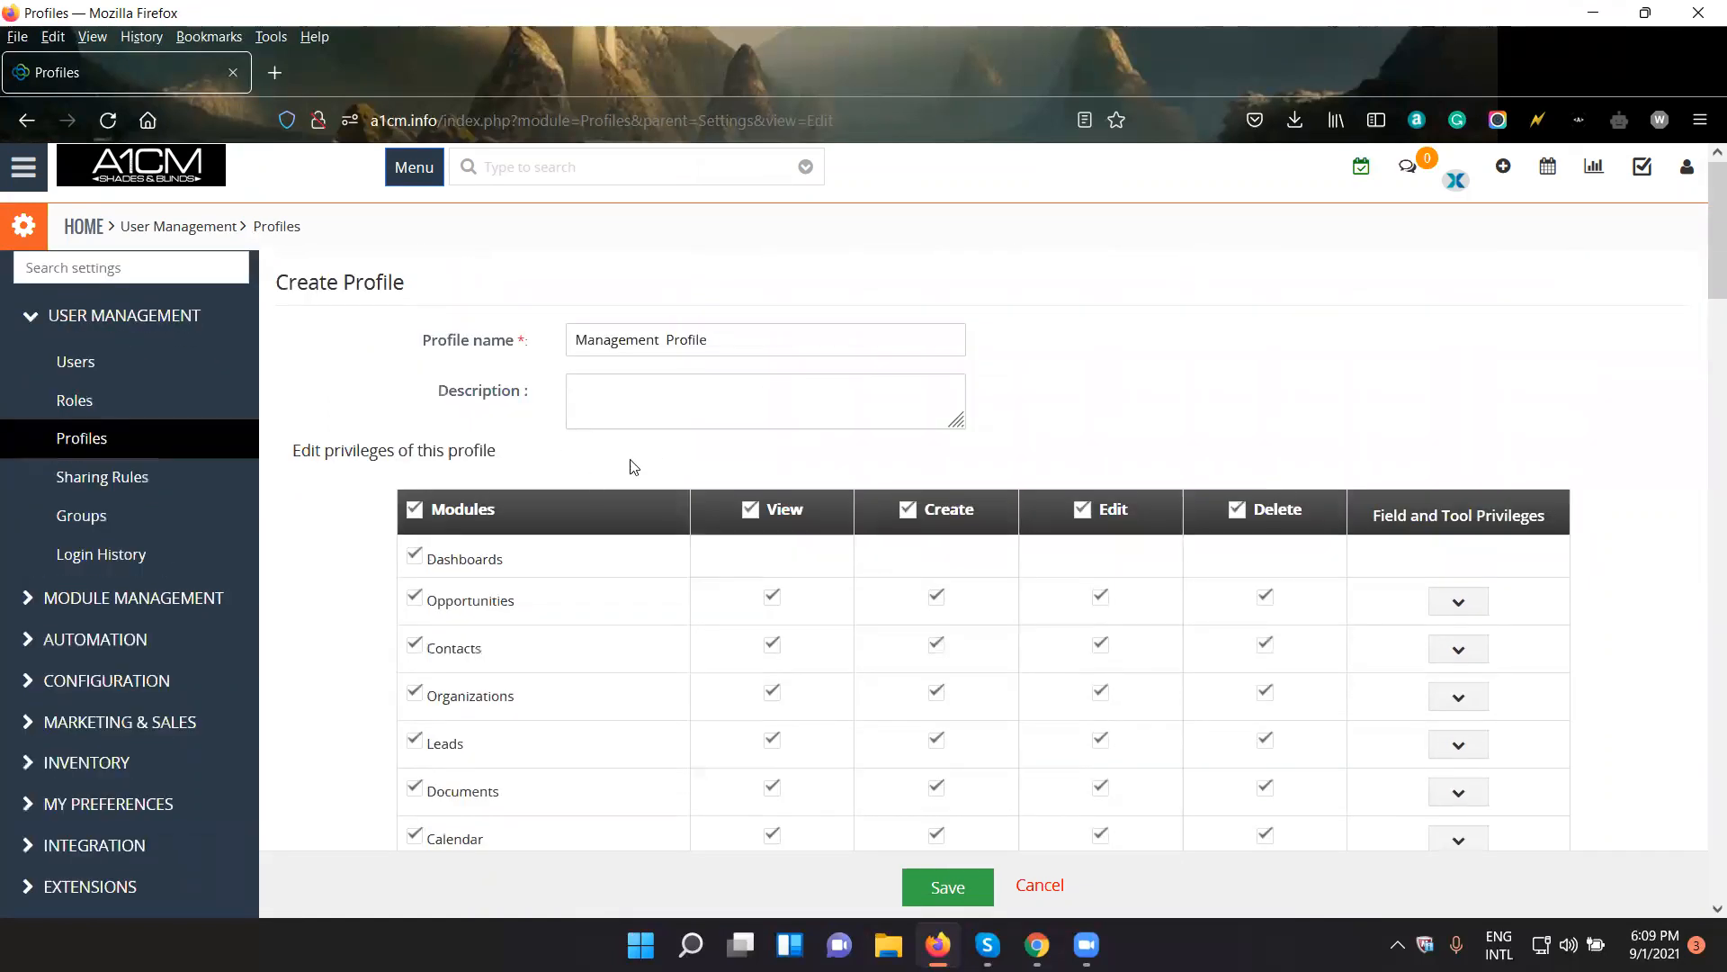
scroll(633, 466, "down", 3)
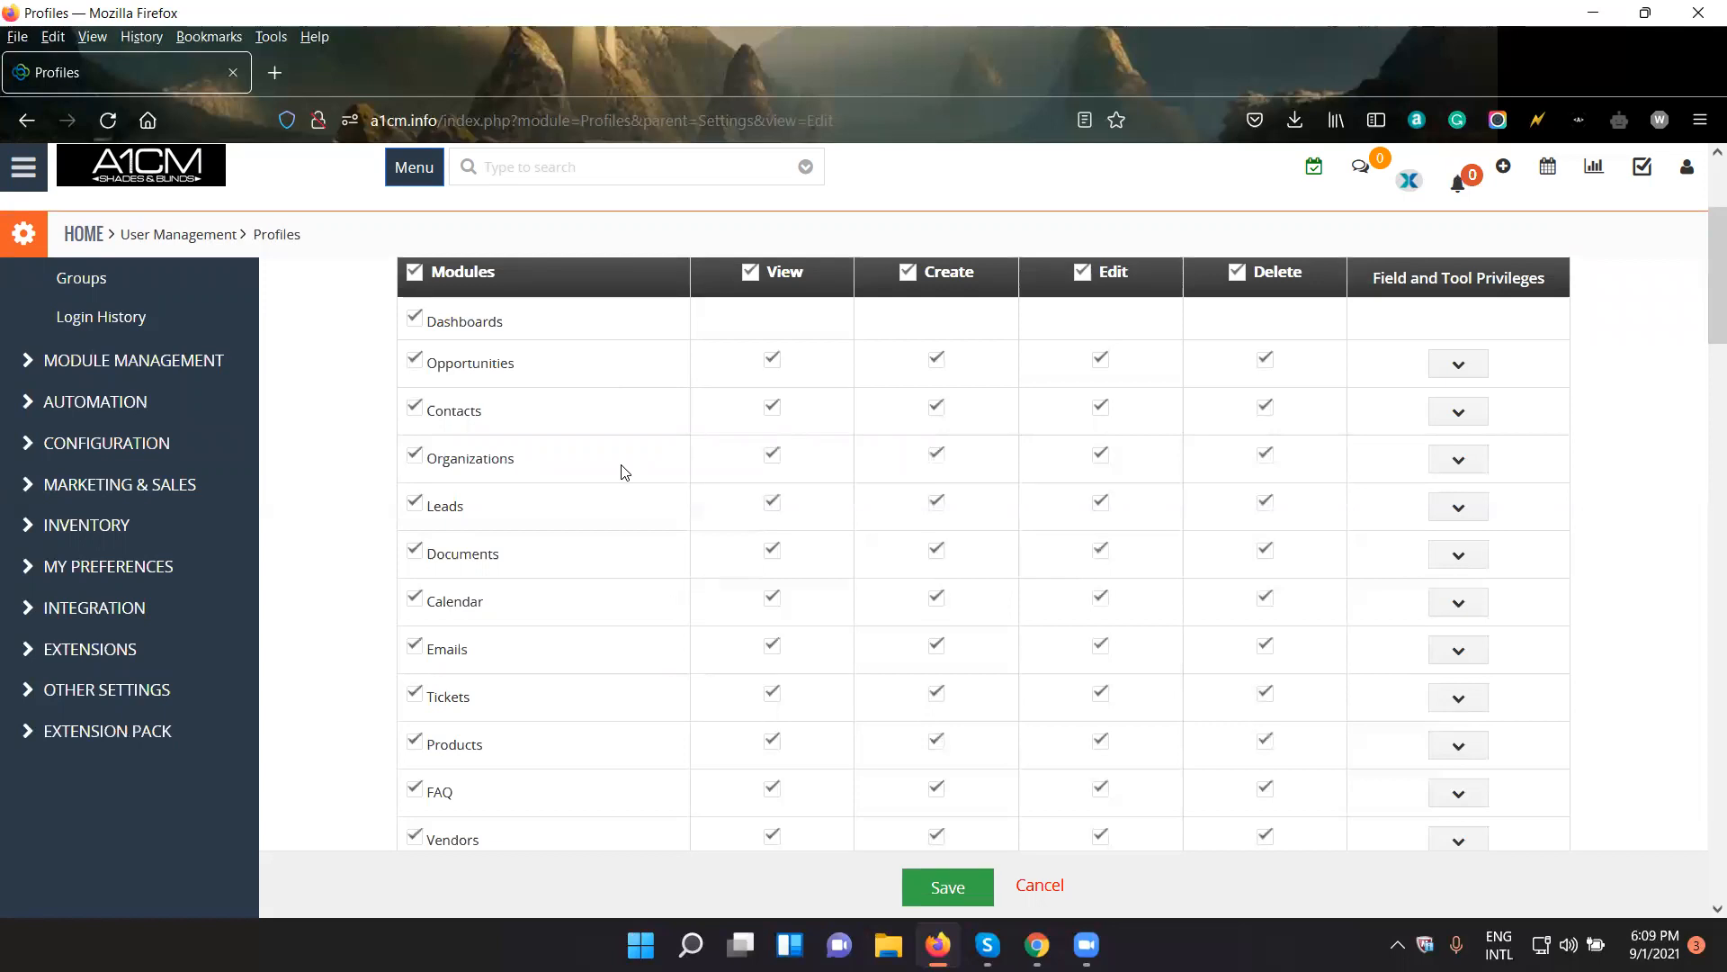
scroll(625, 472, "down", 20)
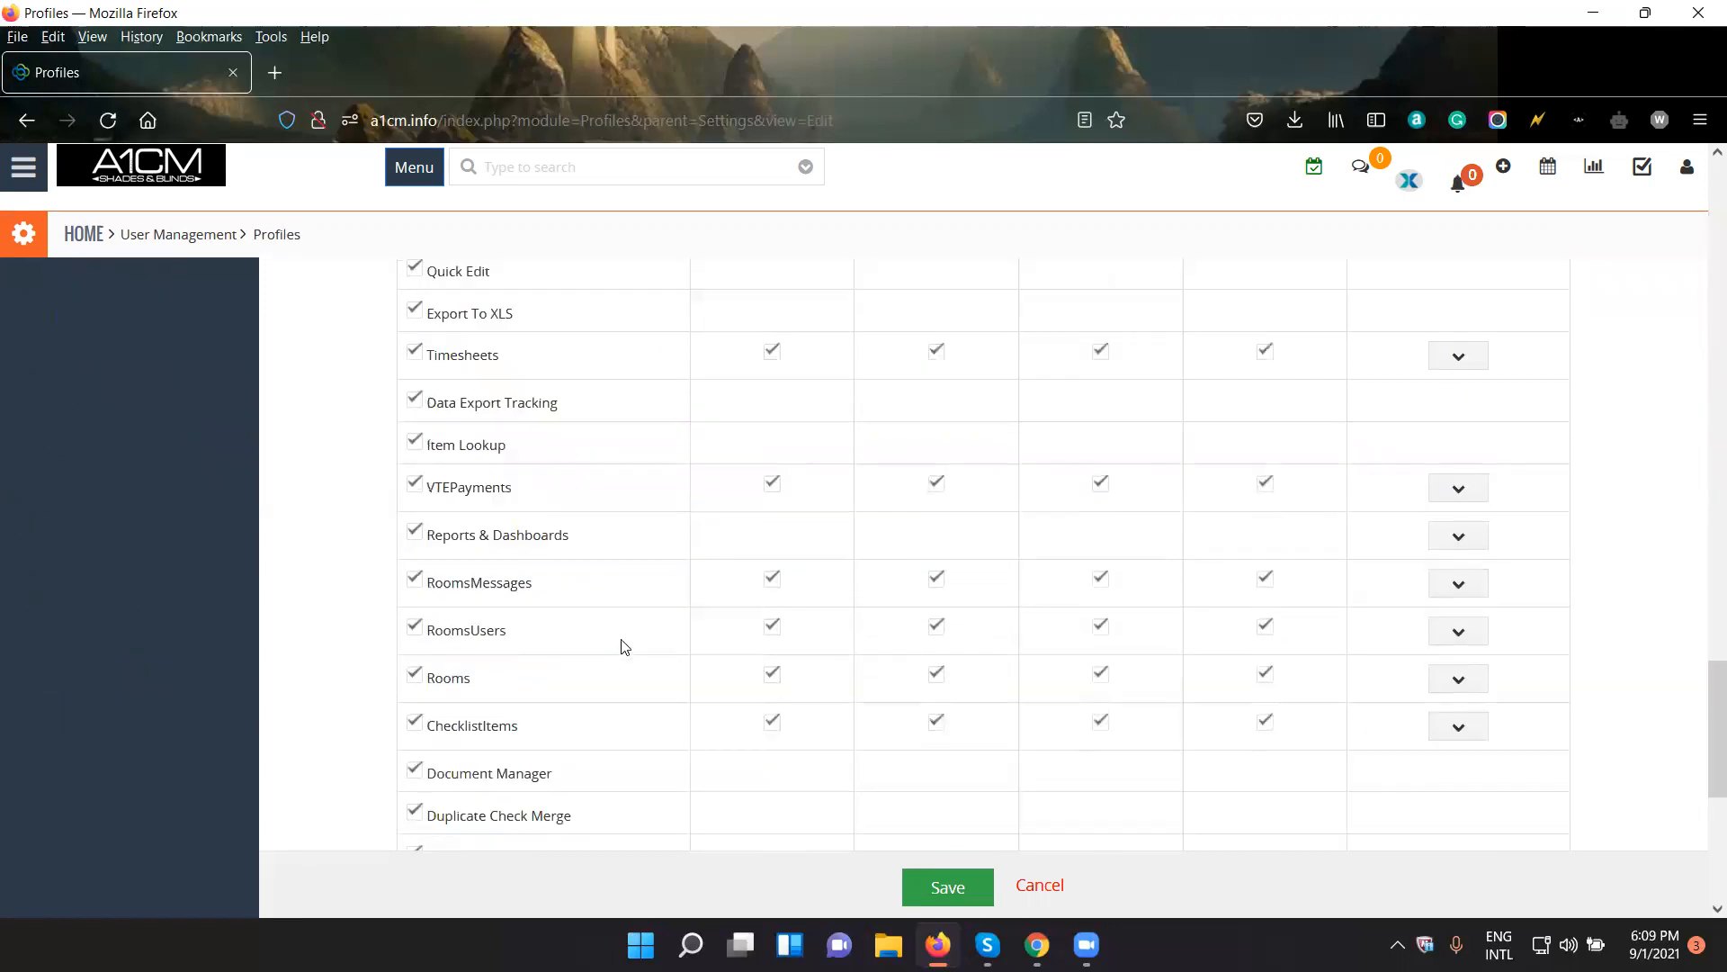
scroll(621, 655, "up", 20)
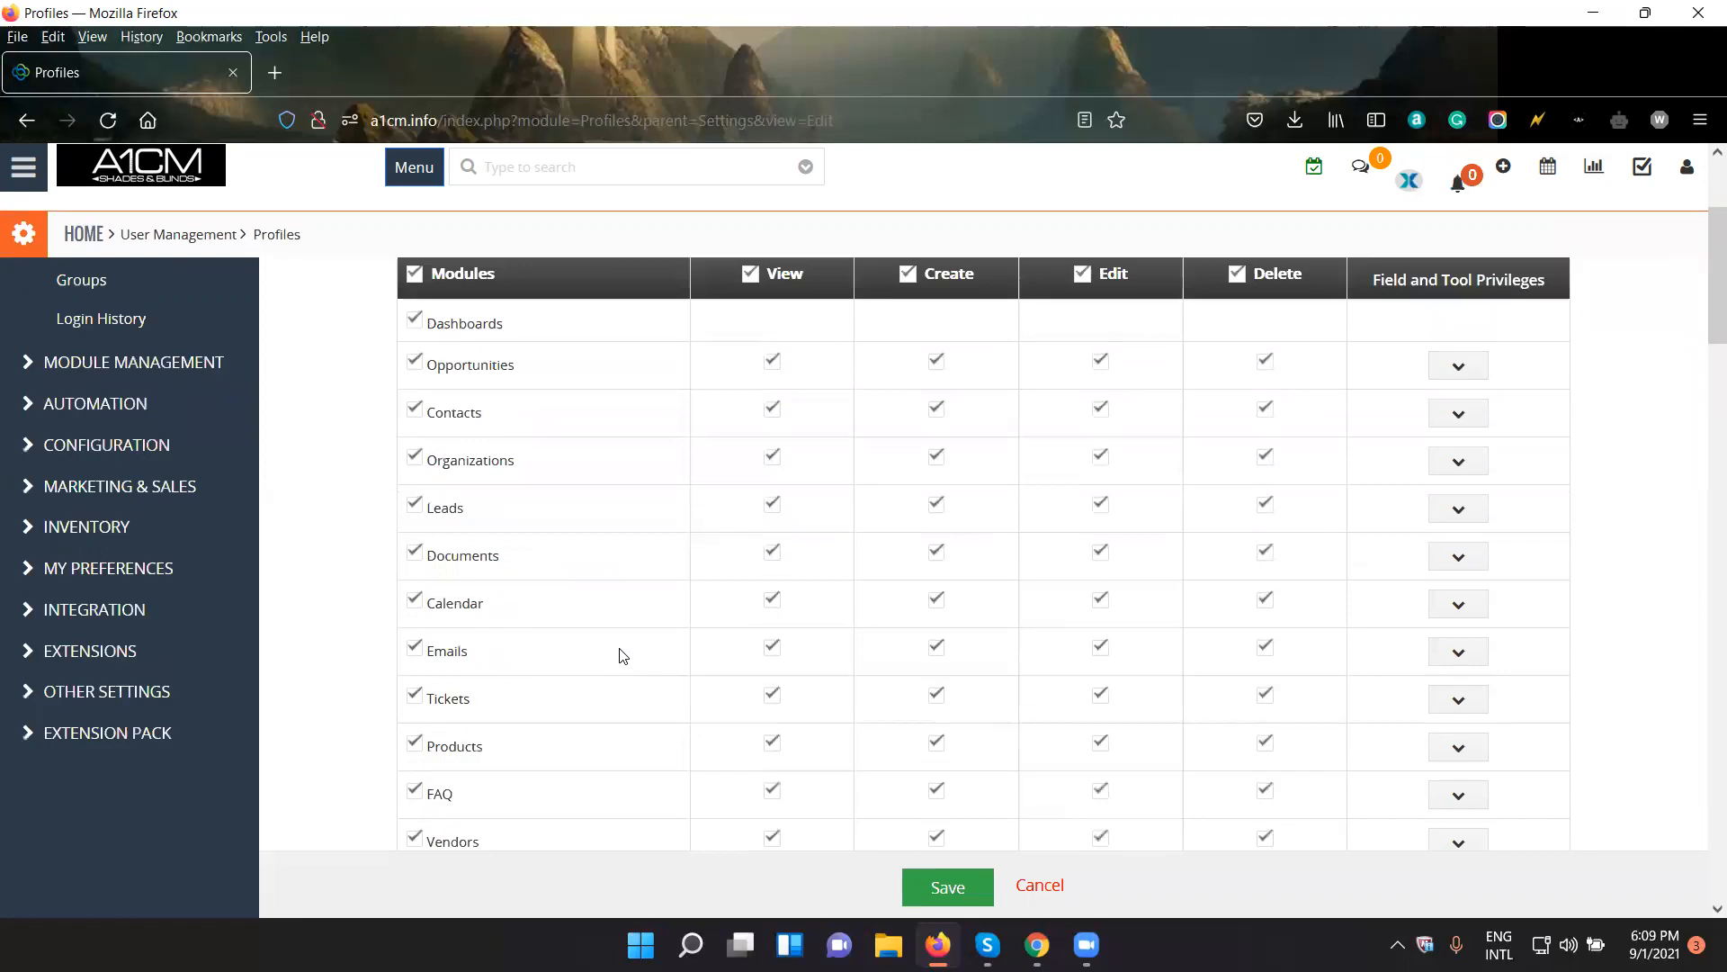
scroll(619, 657, "down", 3)
scroll(619, 657, "up", 3)
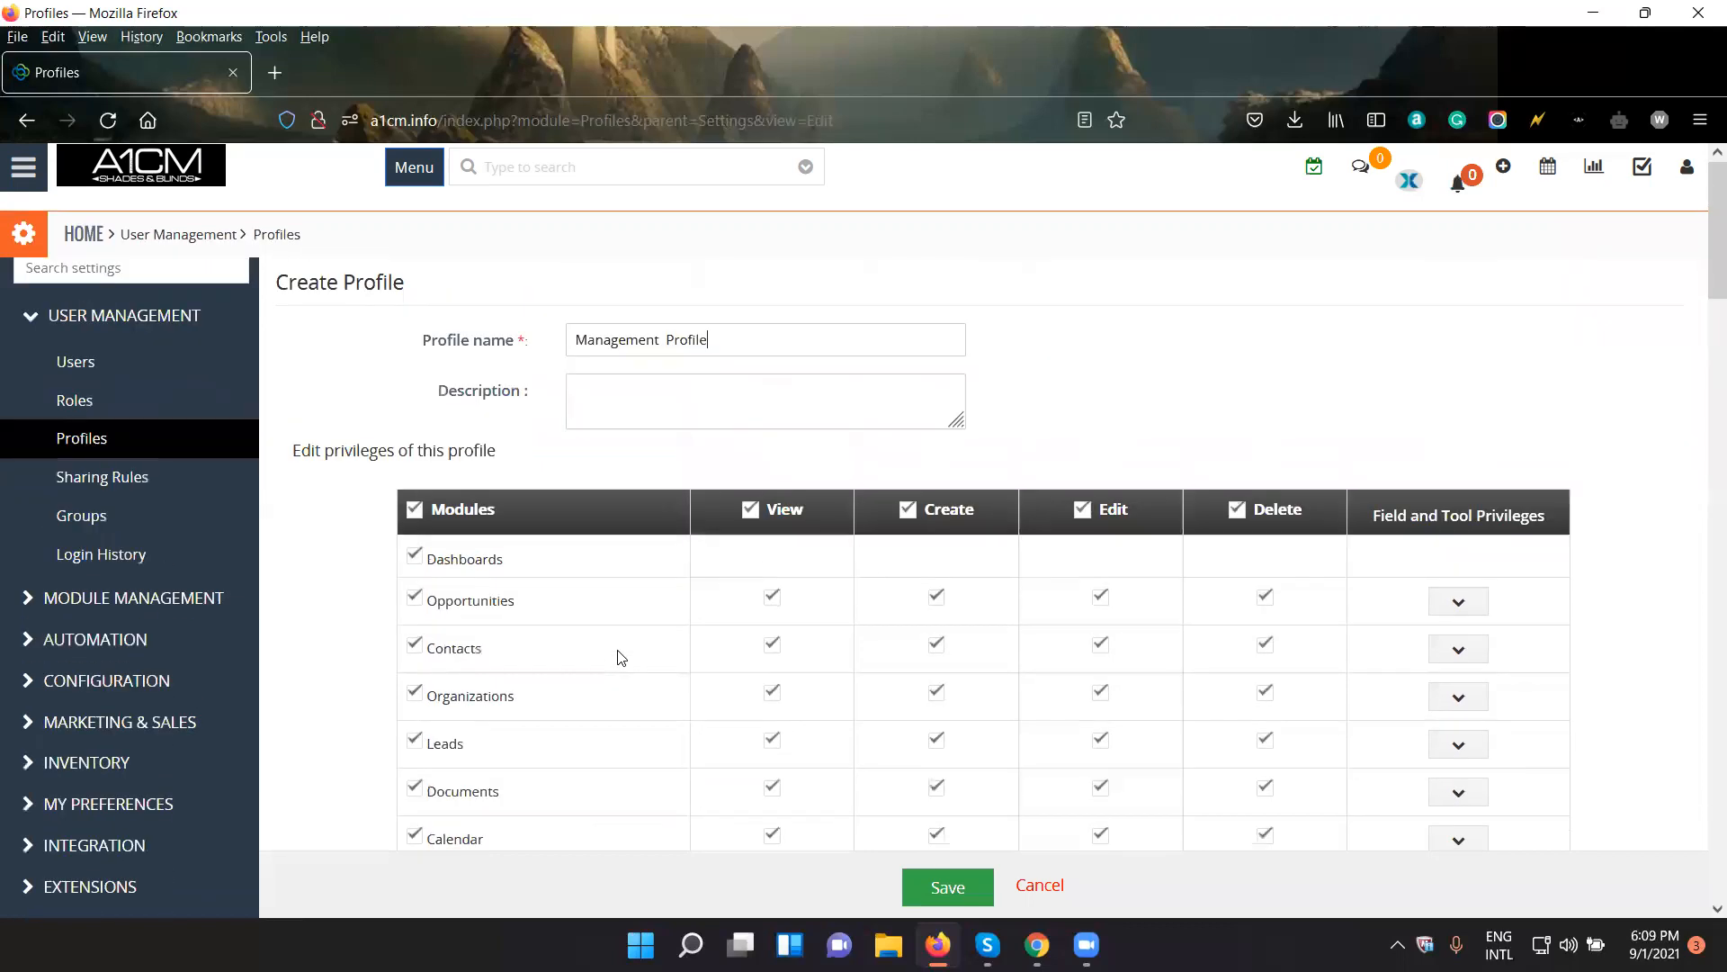
- Disable the Products and Vendors modules for the profile and remove the Edit and Create privileges for Organizations
scroll(660, 579, "down", 2)
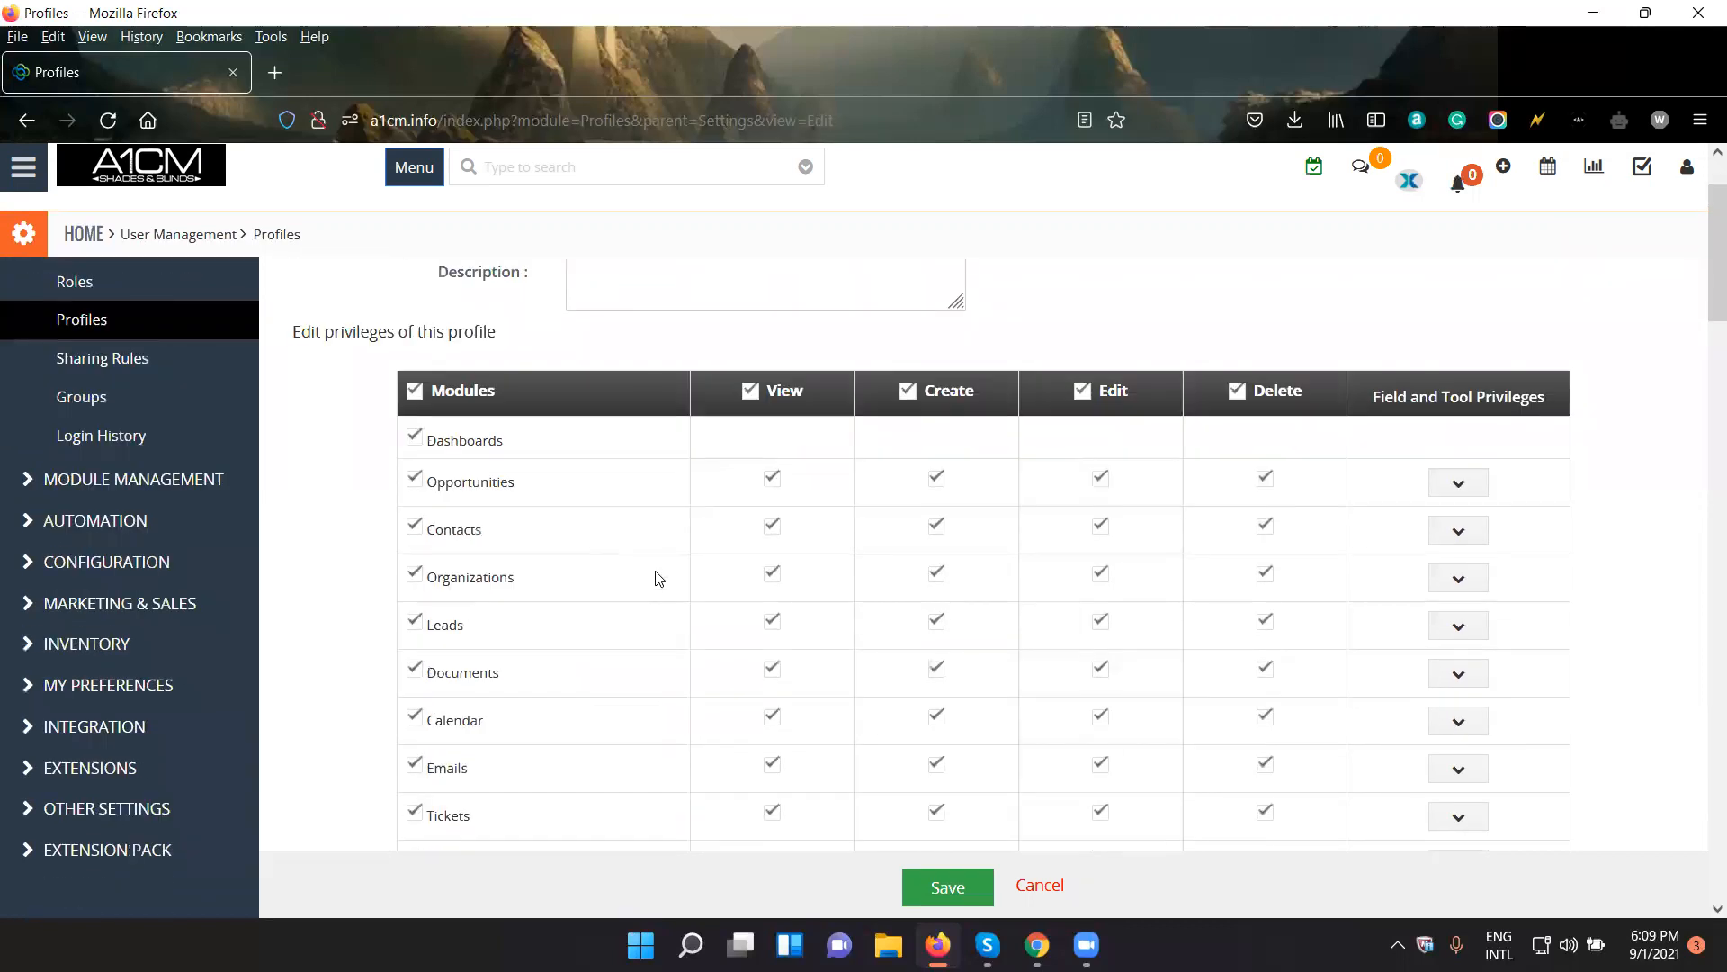
scroll(660, 578, "down", 2)
scroll(480, 646, "down", 2)
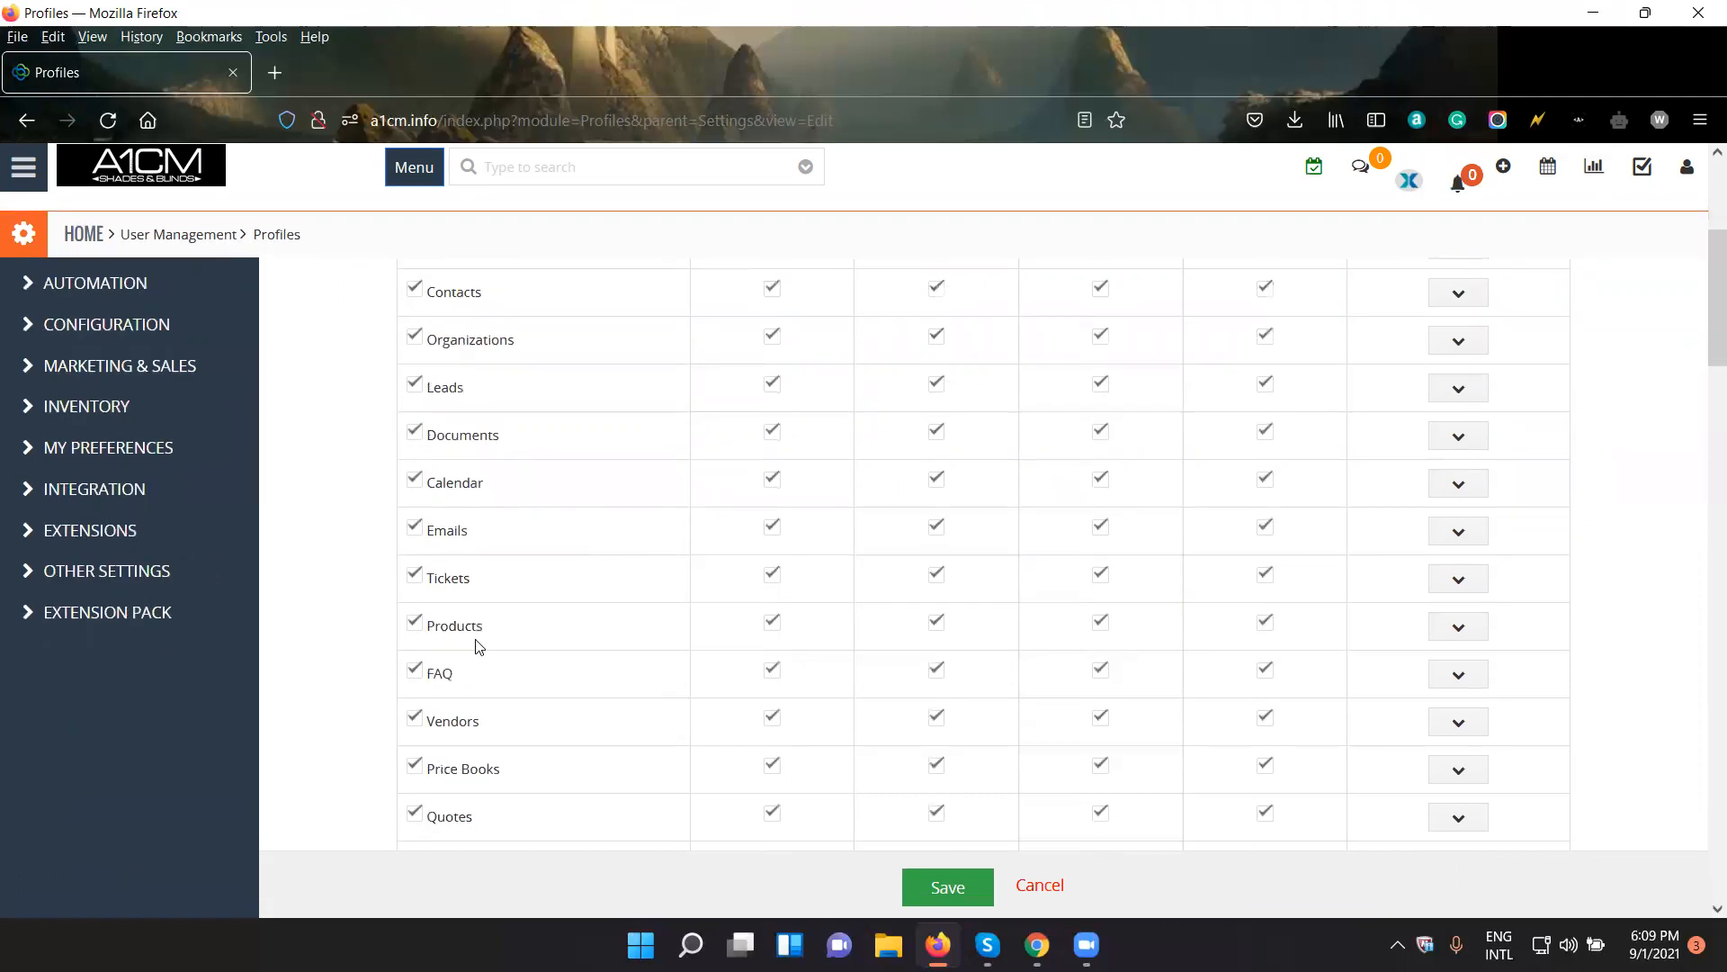
left_click(415, 623)
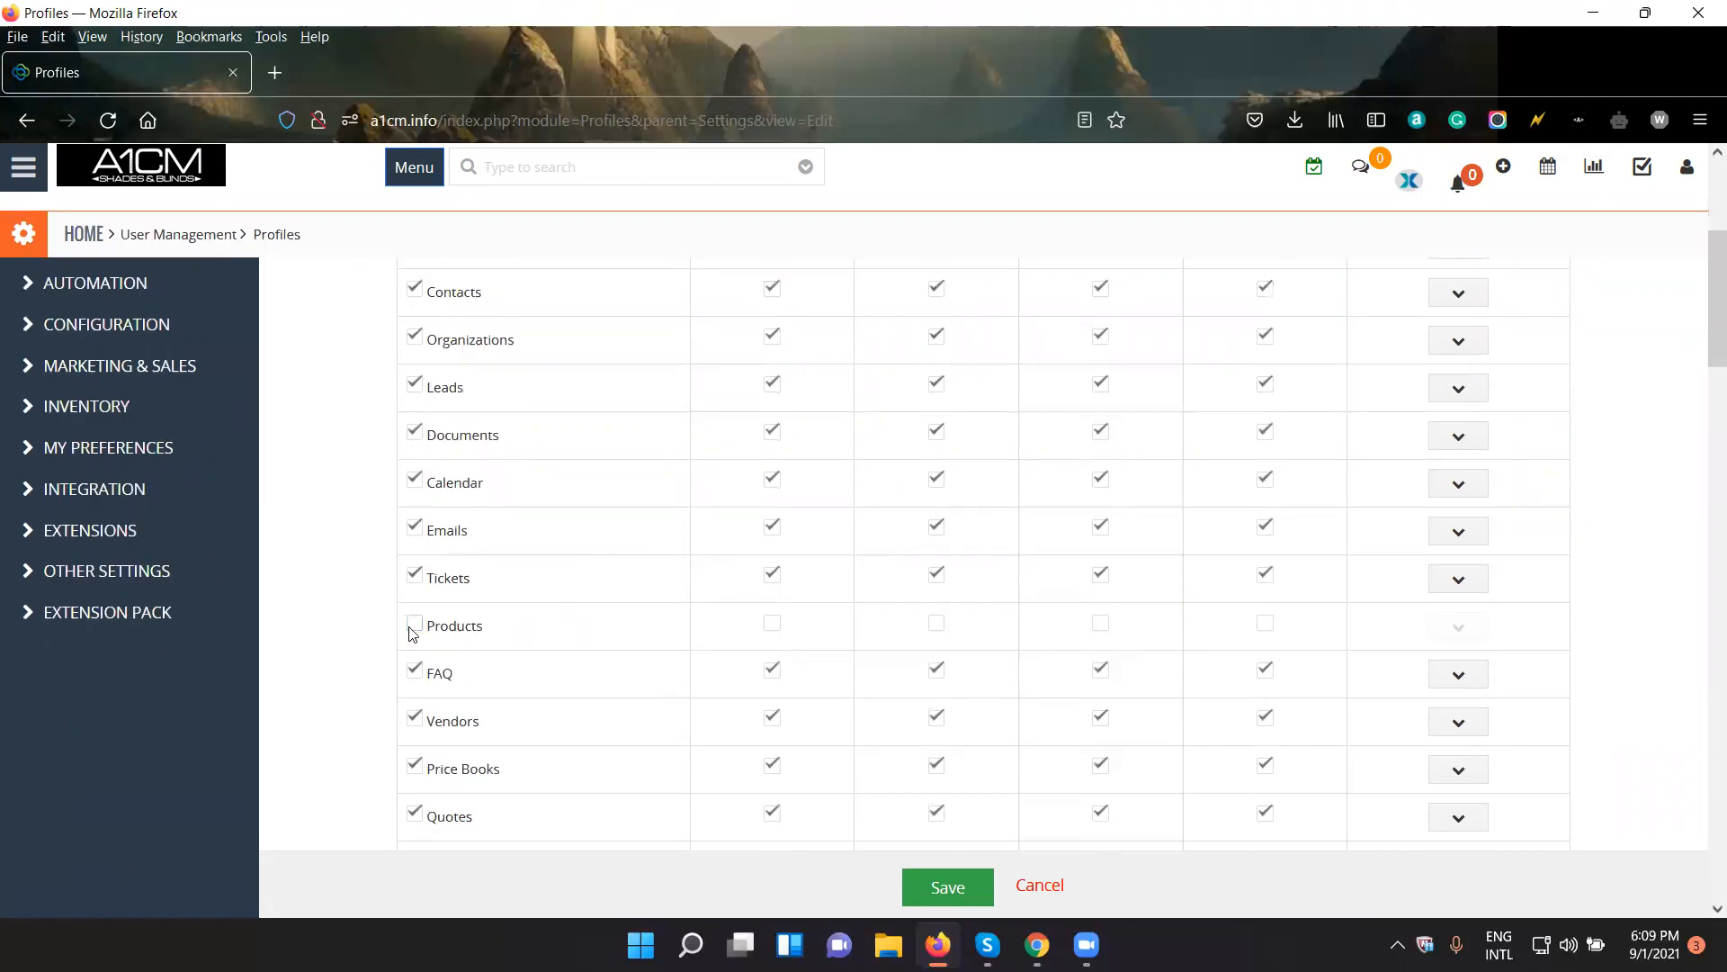
left_click(415, 718)
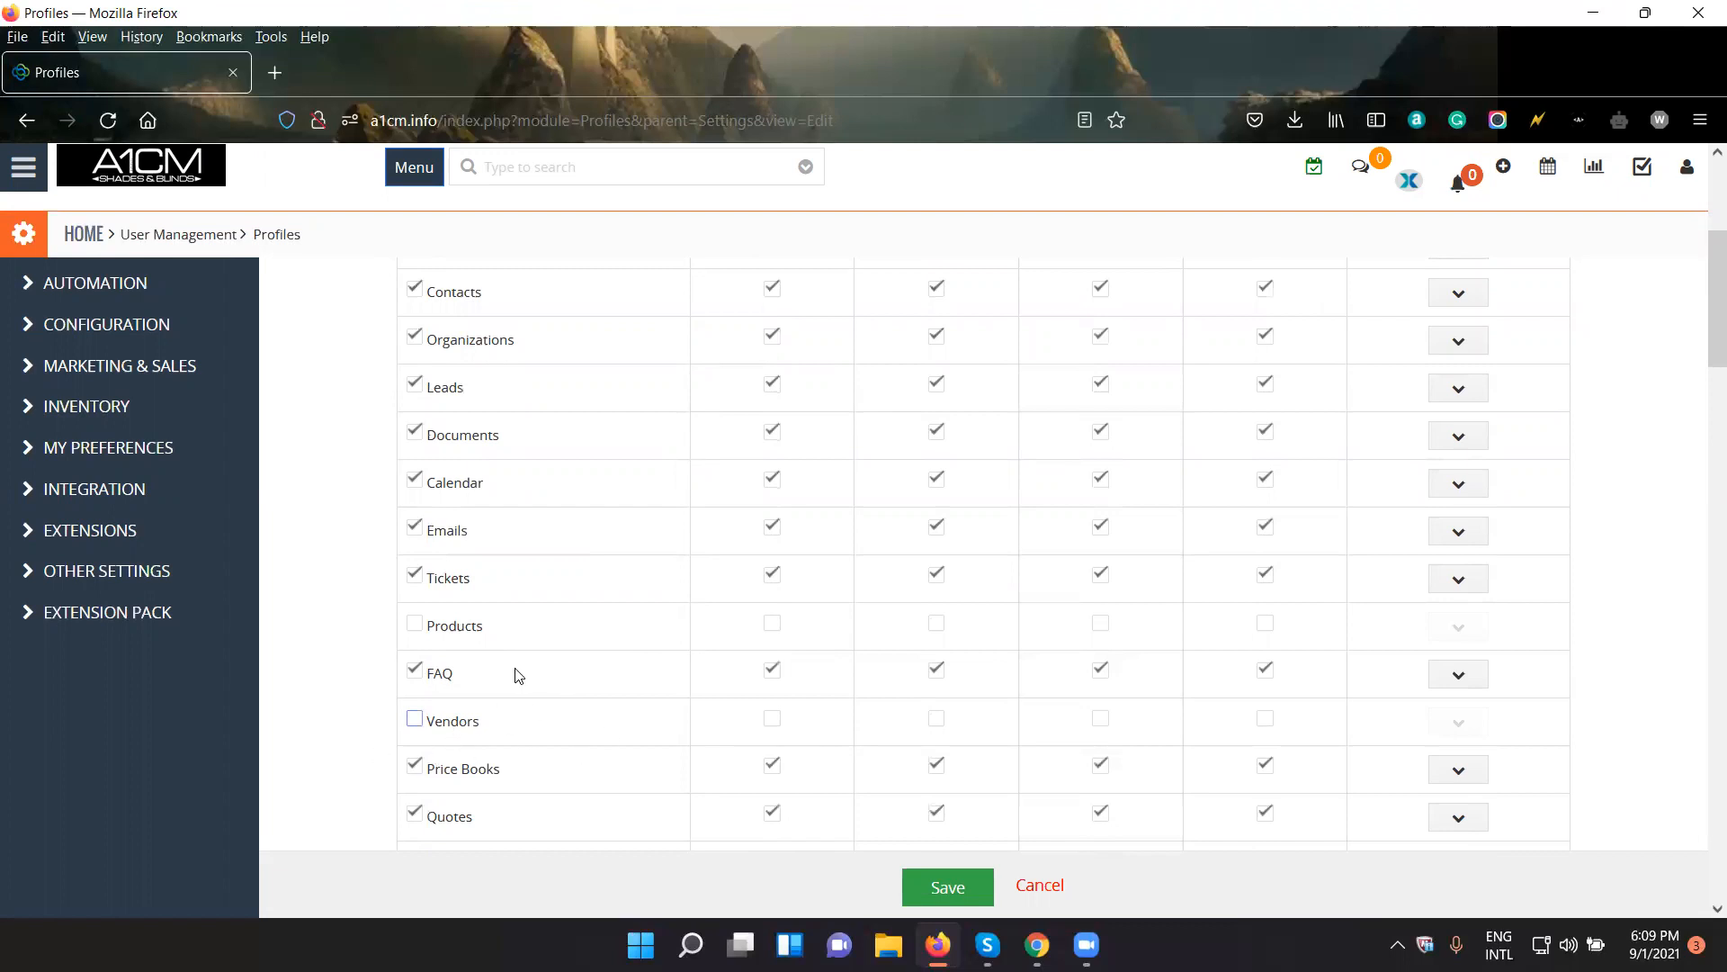
scroll(519, 674, "up", 3)
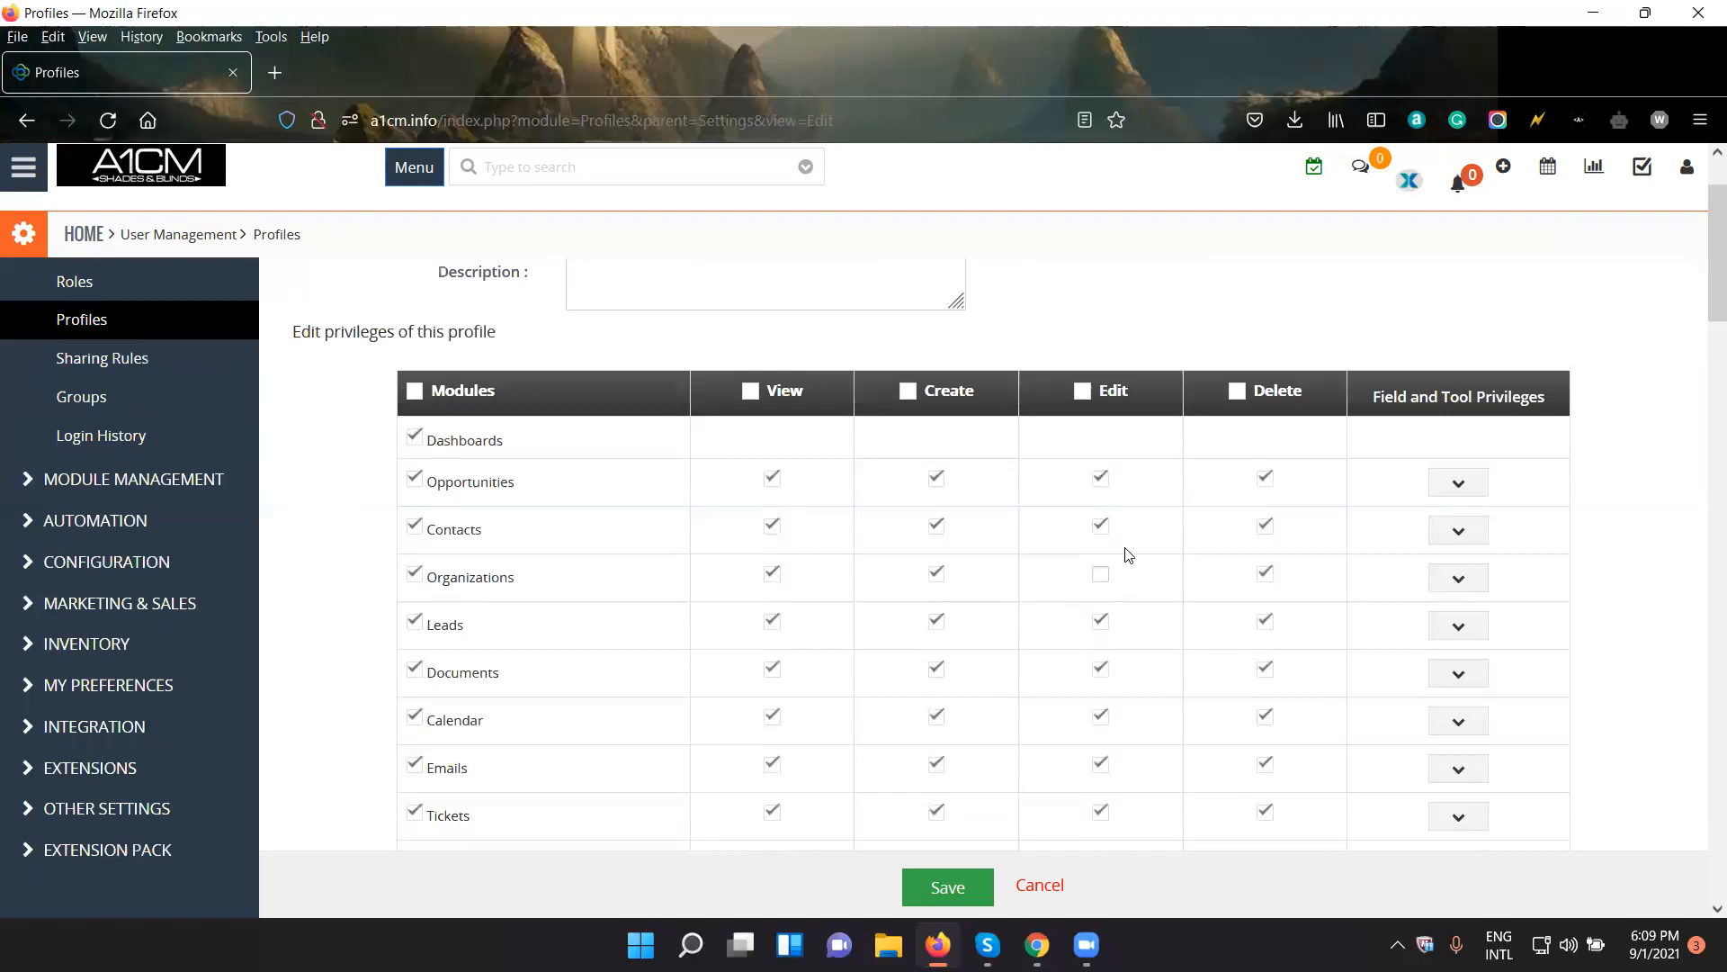
left_click(938, 574)
- Expand the field and tool privileges of Organizations and set the Website field to Read only
left_click(1457, 577)
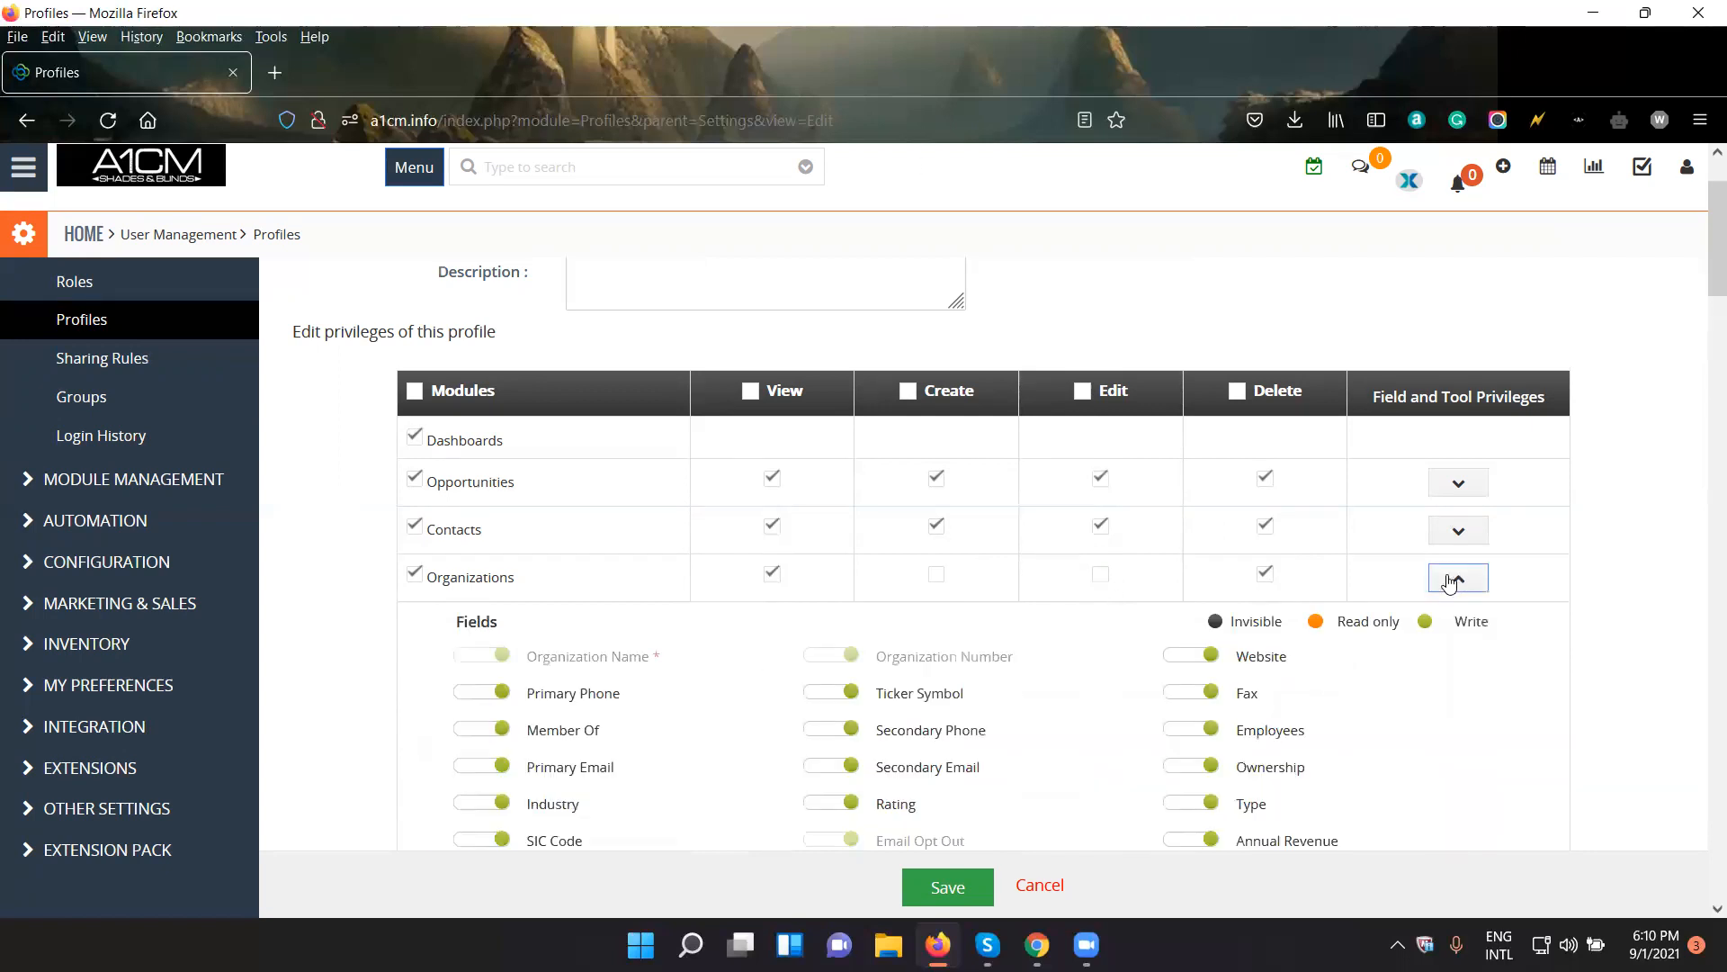
scroll(1115, 597, "down", 1)
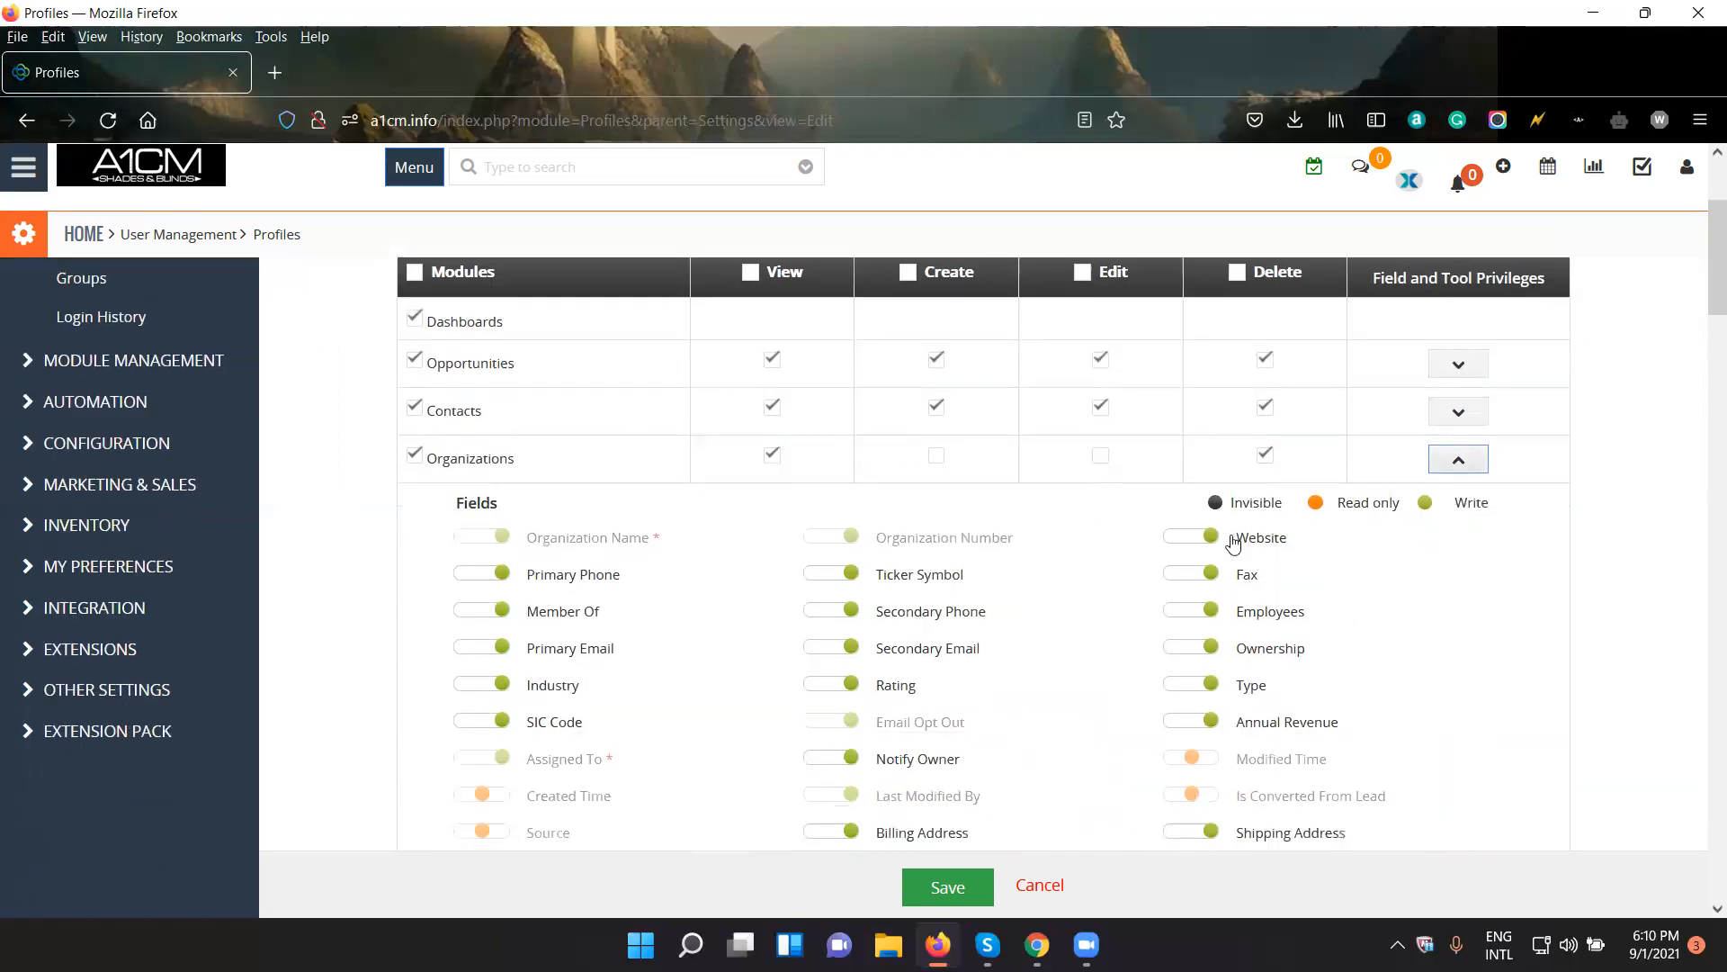
scroll(937, 700, "down", 1)
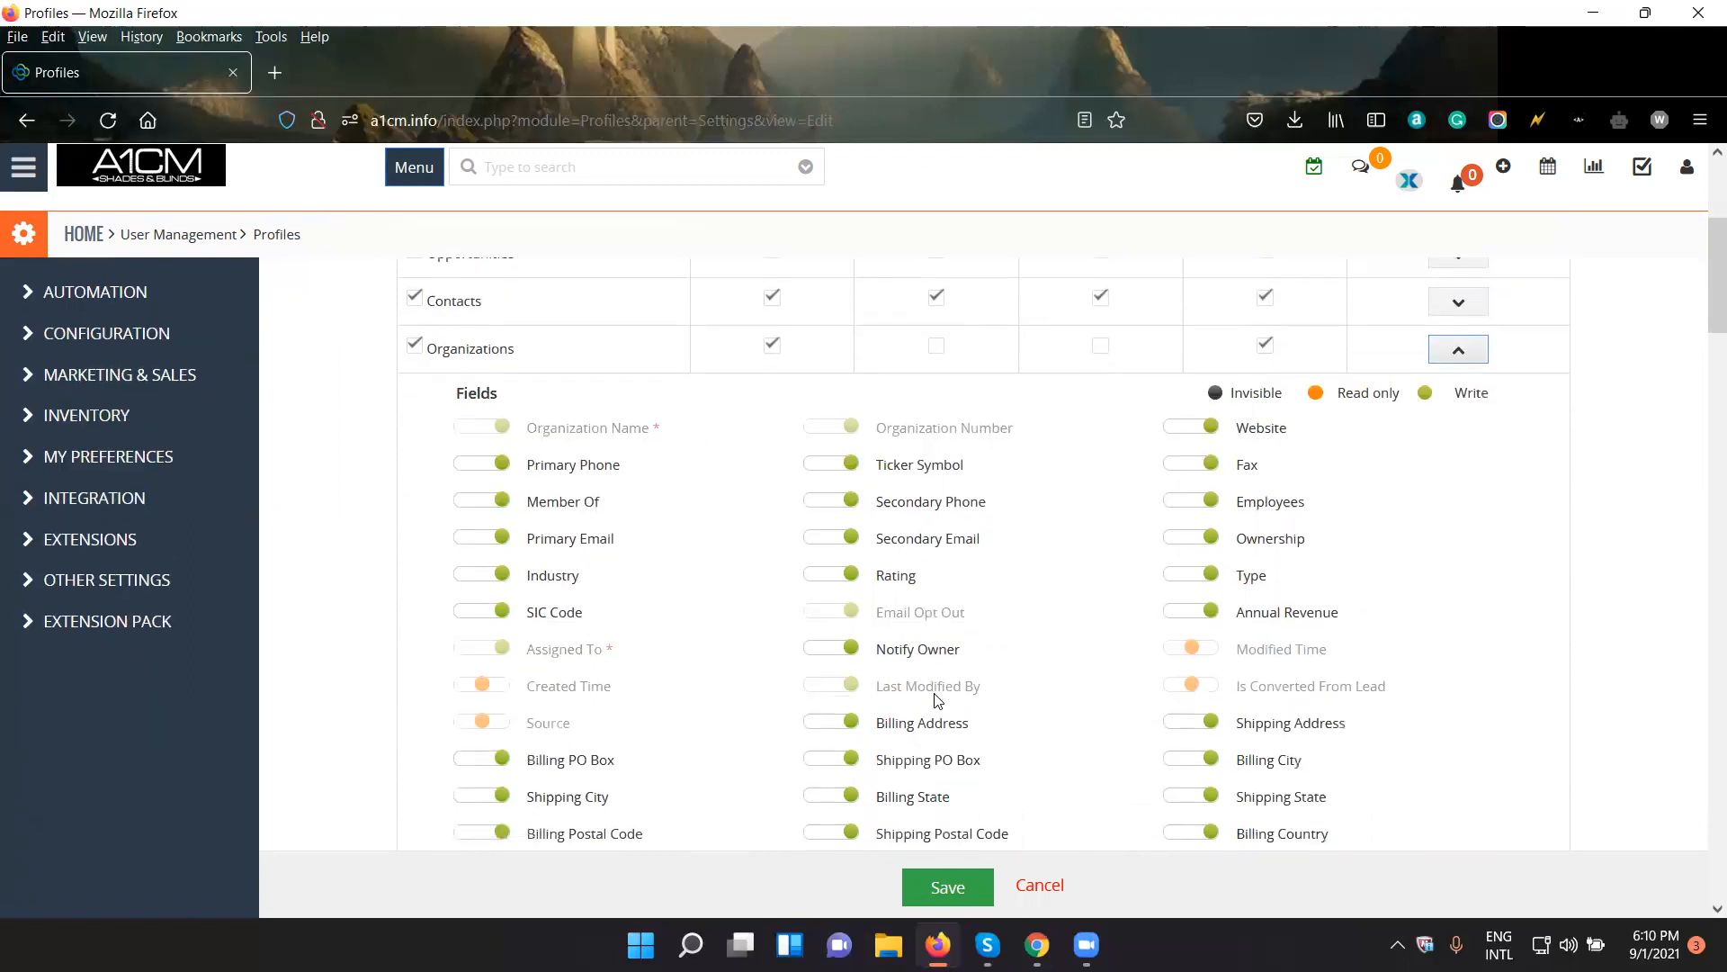
scroll(601, 488, "down", 1)
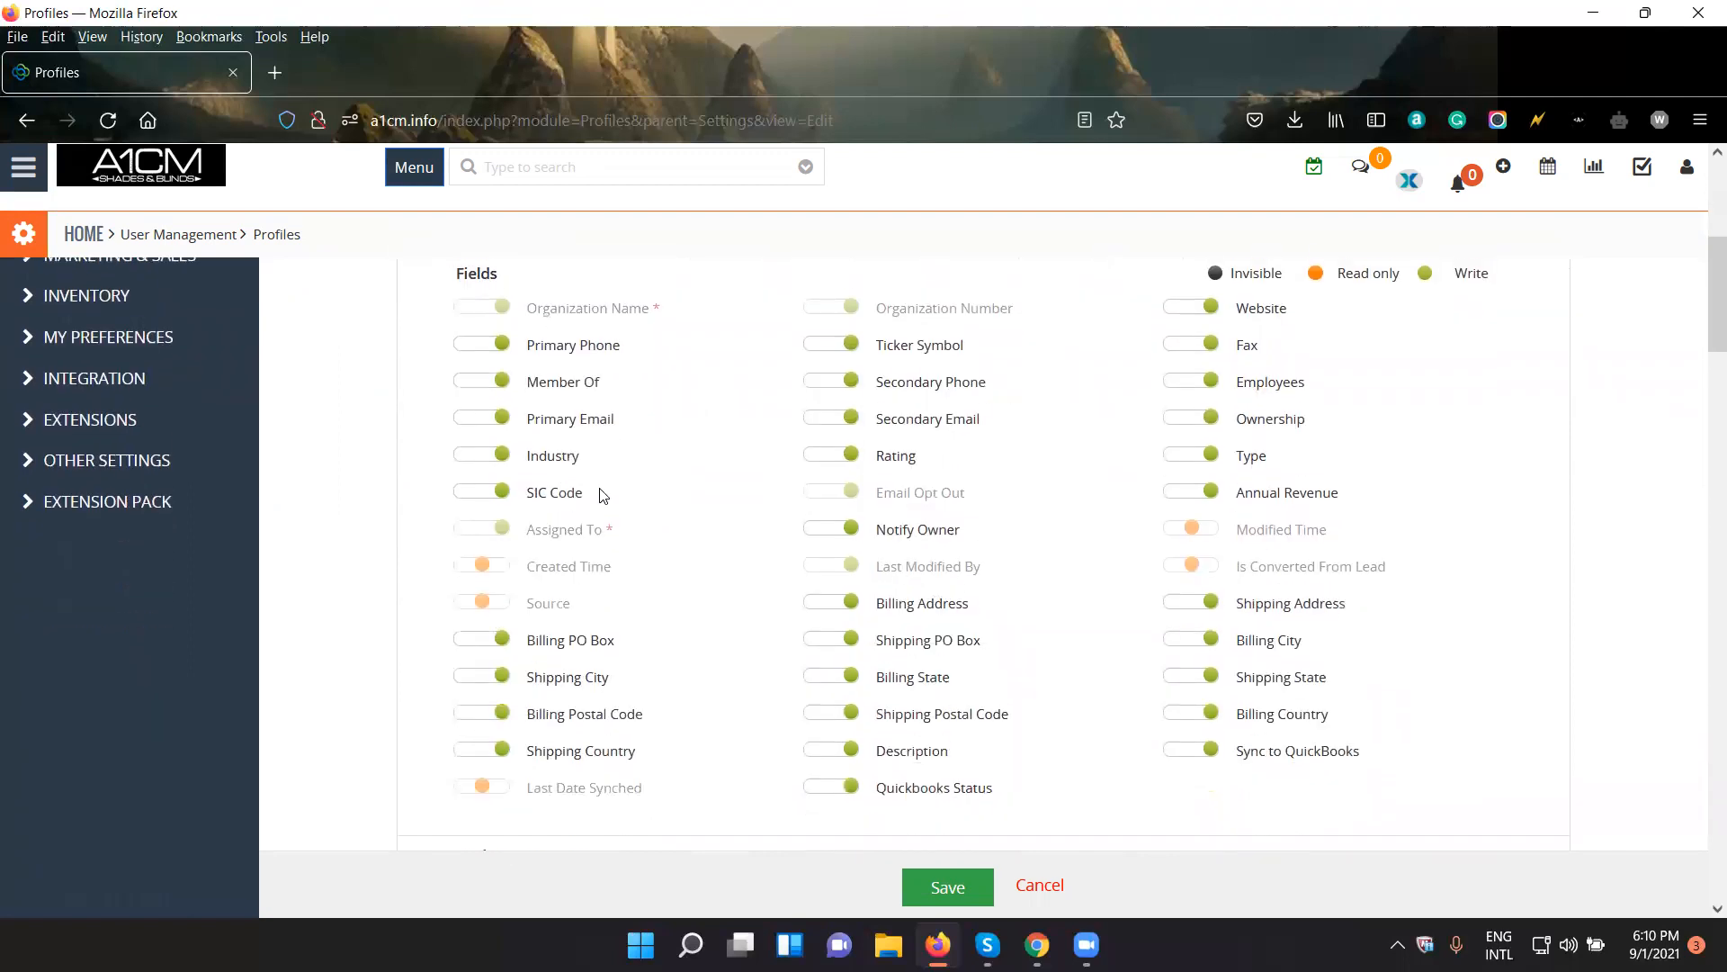
scroll(486, 414, "up", 1)
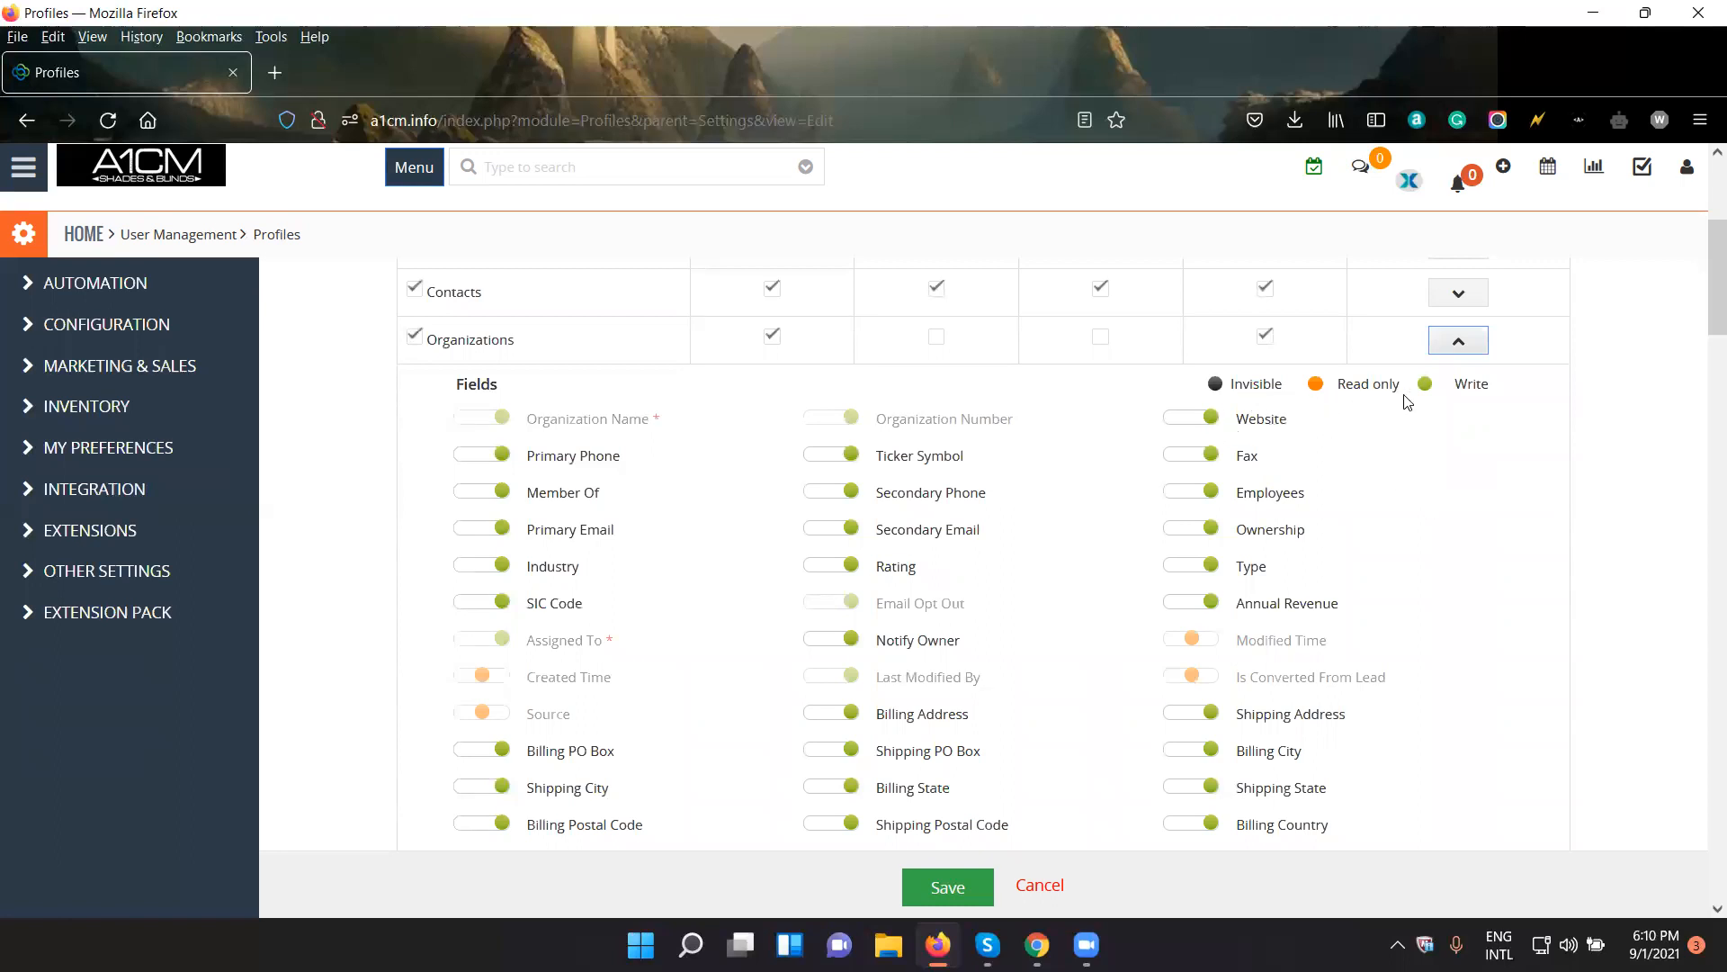
left_click(1205, 425)
left_click_drag(1242, 421, 1285, 417)
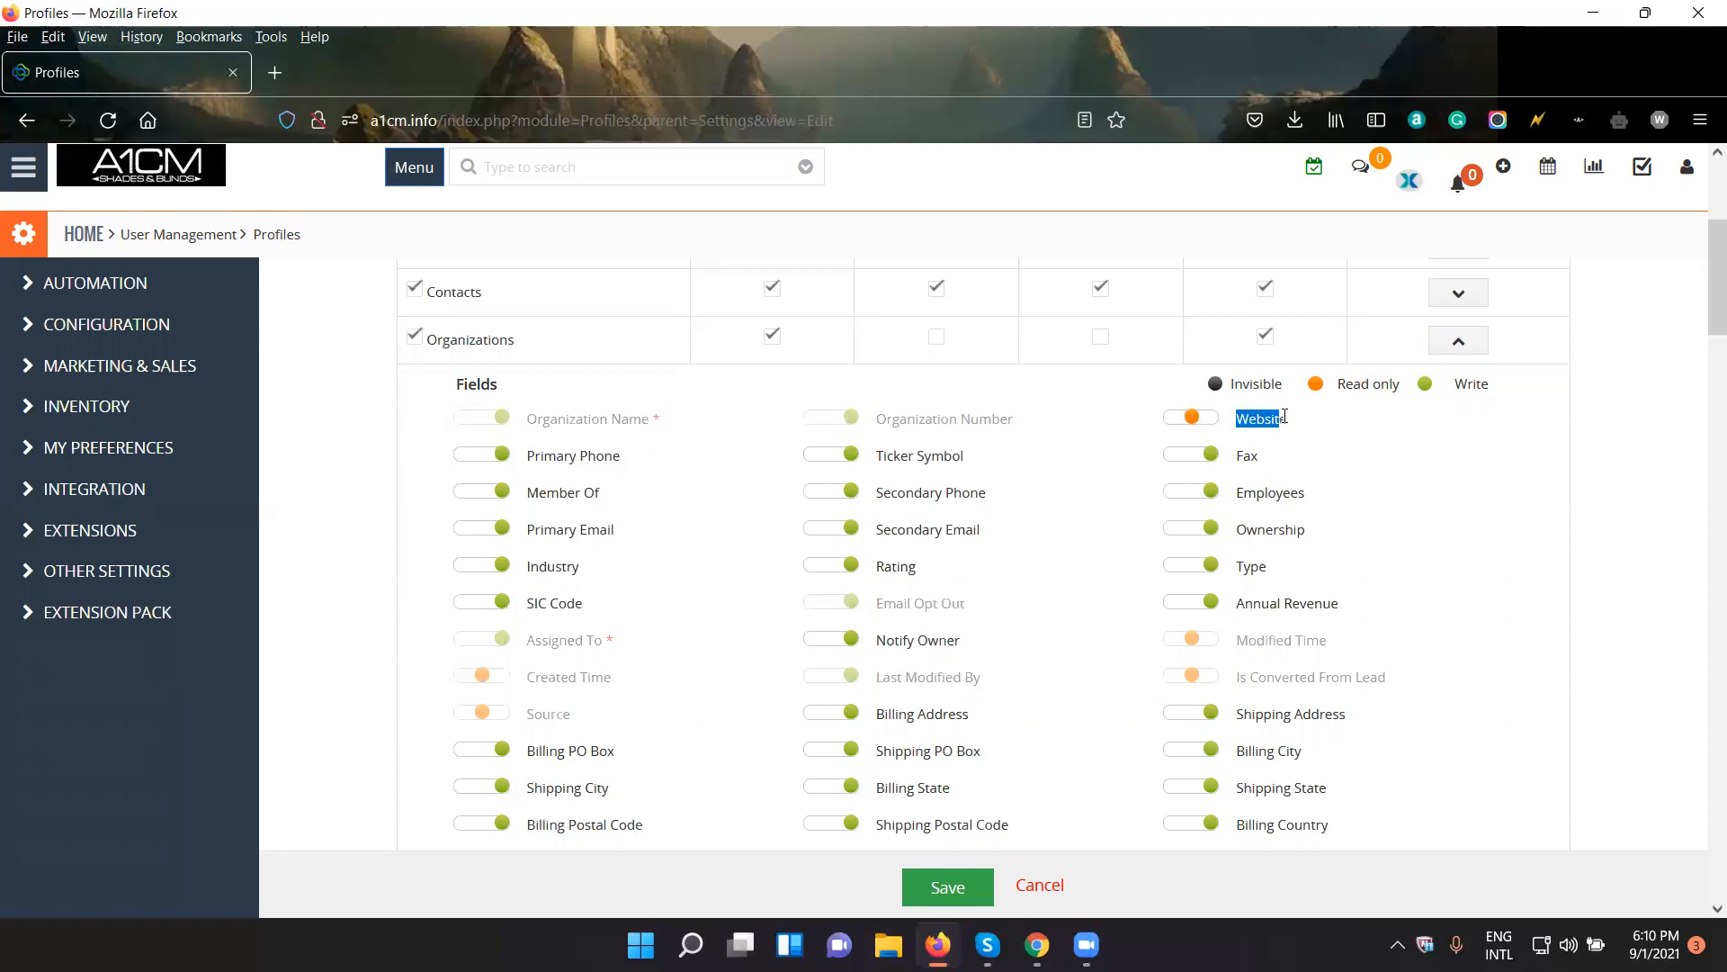
- Try the Invisible and Read only settings on the Organizations Website field and return it to Write
scroll(1232, 539, "up", 4)
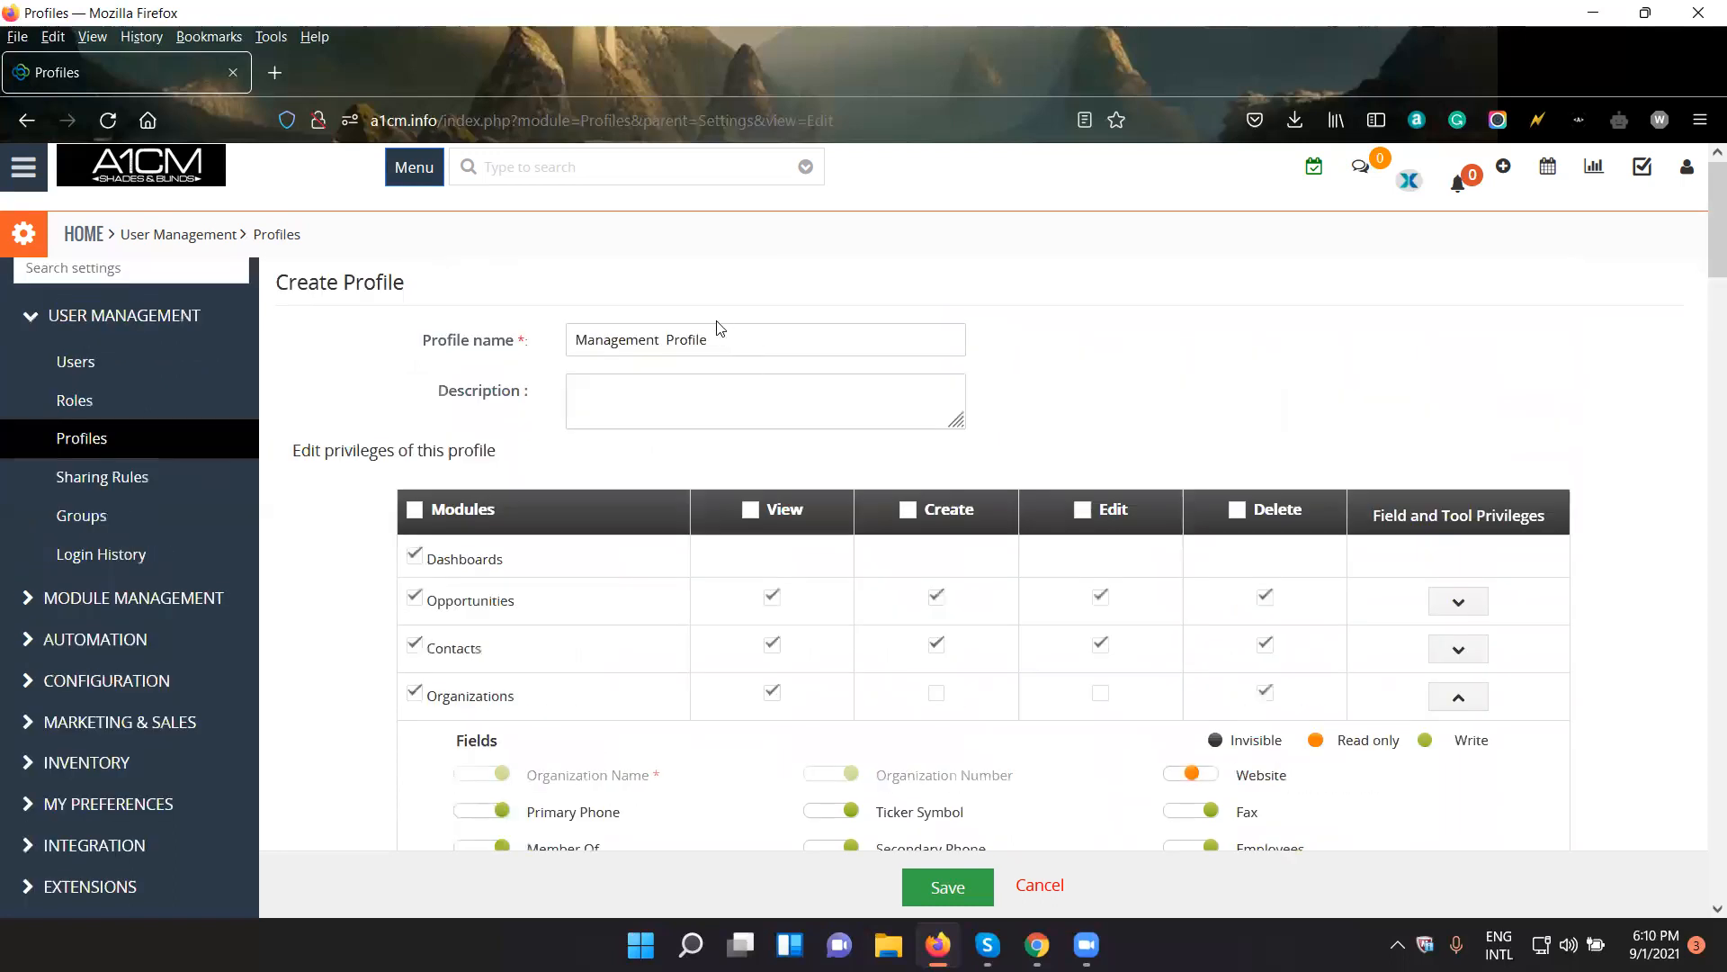
double_click(727, 351)
scroll(1344, 595, "down", 3)
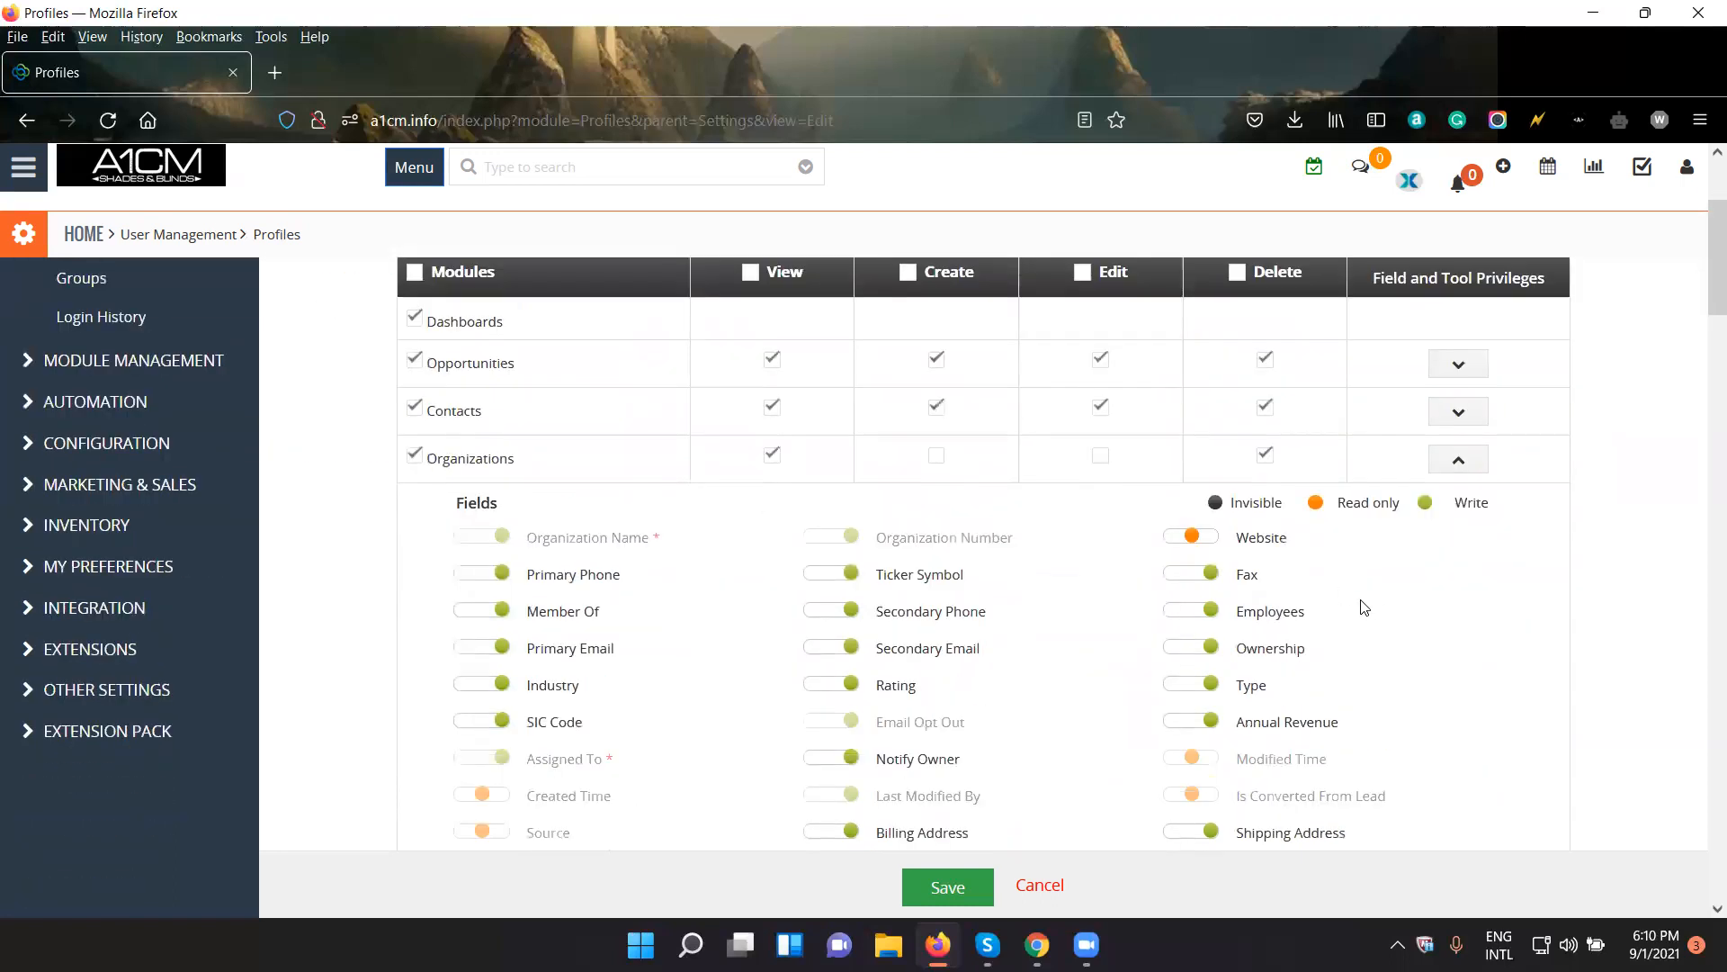
left_click_drag(1195, 543, 1167, 543)
left_click(1196, 540)
left_click(1213, 539)
- Review the remaining Organizations field and tool privileges and save the Management Profile
scroll(1079, 618, "down", 4)
scroll(1079, 618, "up", 4)
scroll(1079, 617, "up", 2)
scroll(1076, 619, "down", 12)
scroll(1073, 625, "up", 4)
scroll(1072, 625, "down", 4)
scroll(1073, 625, "up", 6)
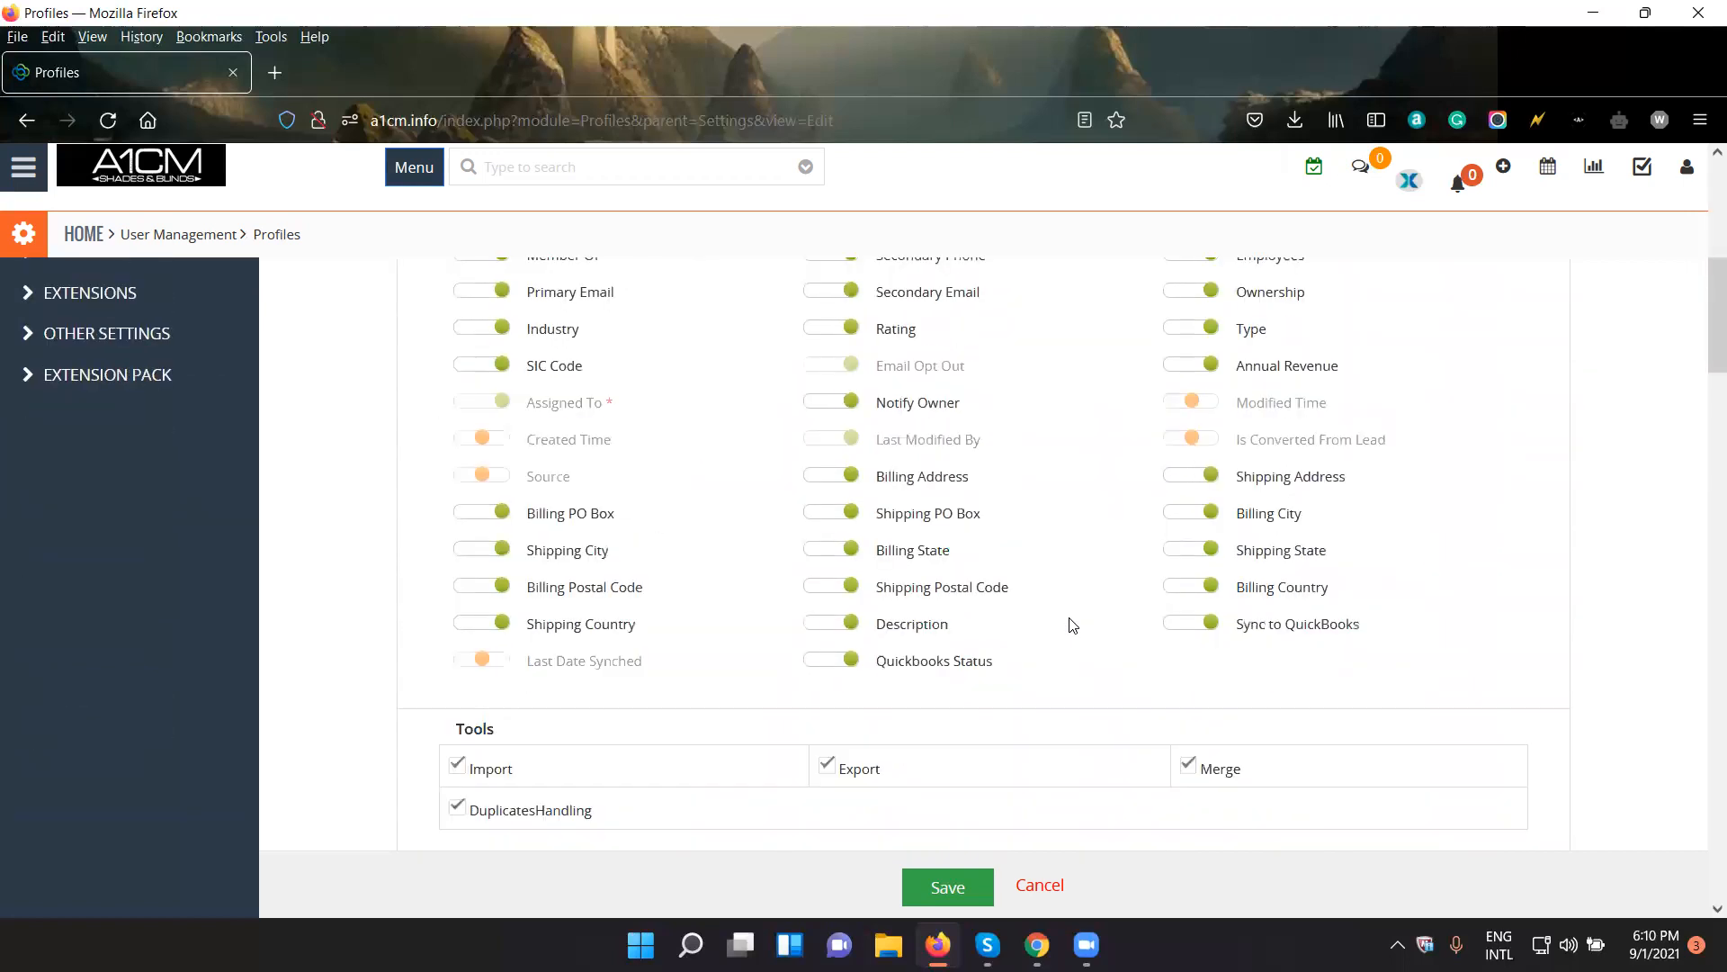
scroll(1072, 624, "down", 3)
scroll(1017, 577, "up", 8)
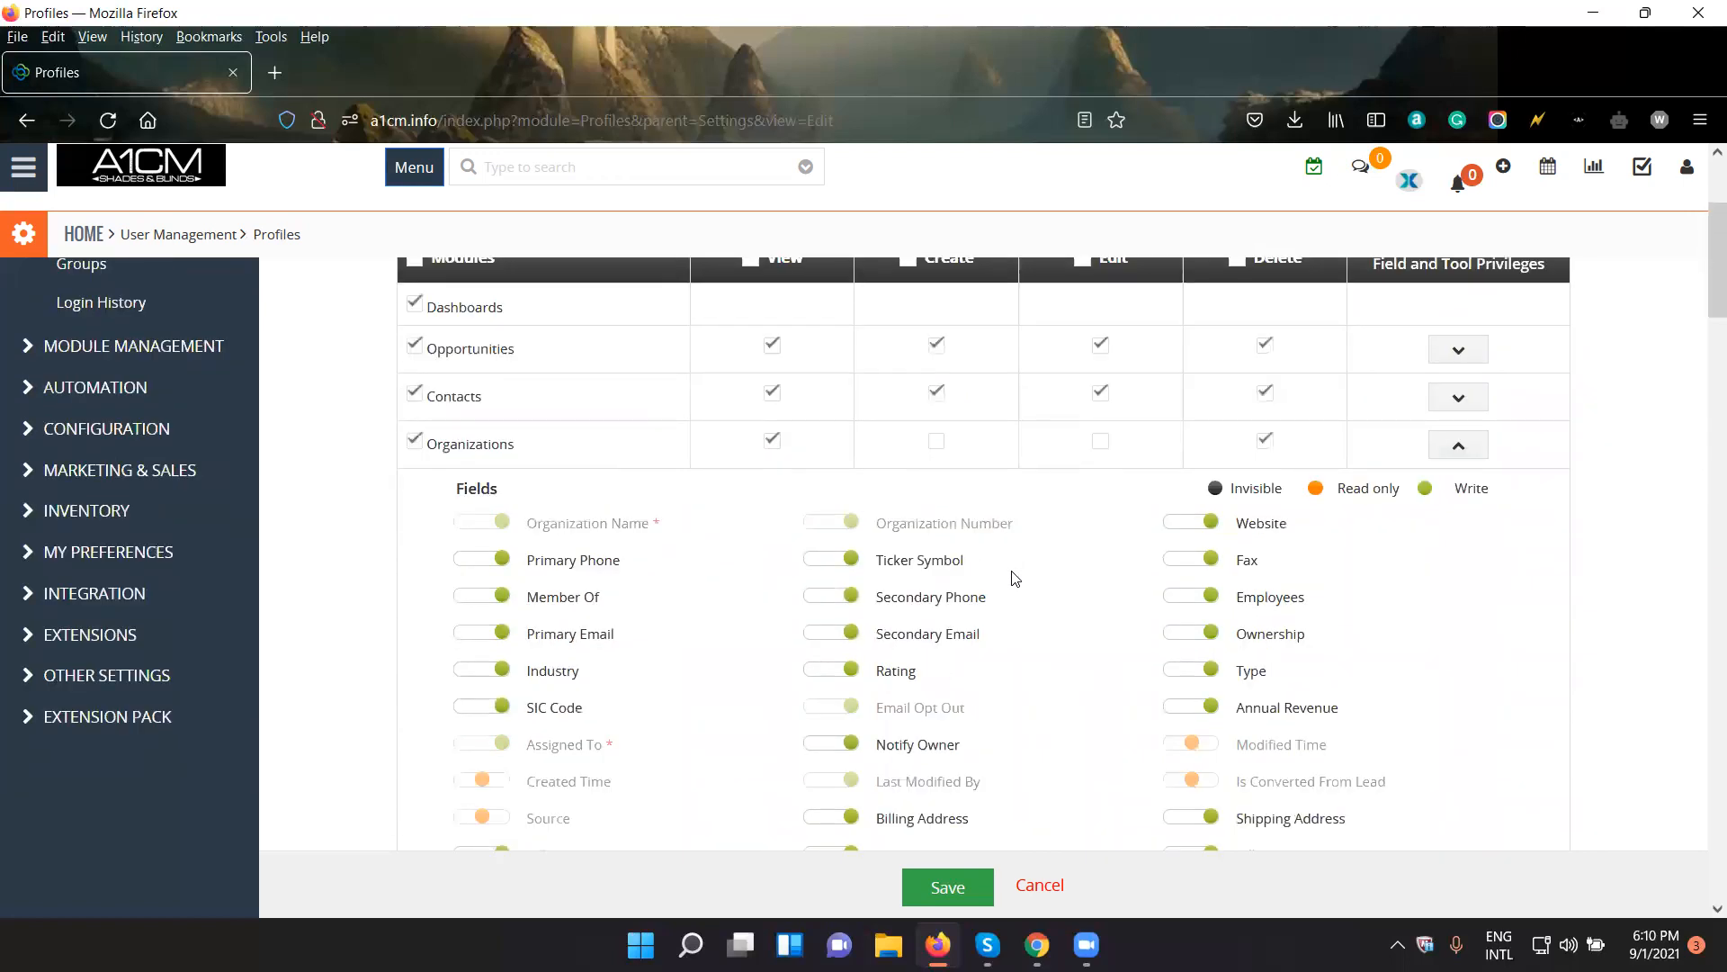
scroll(1014, 579, "down", 11)
left_click(970, 861)
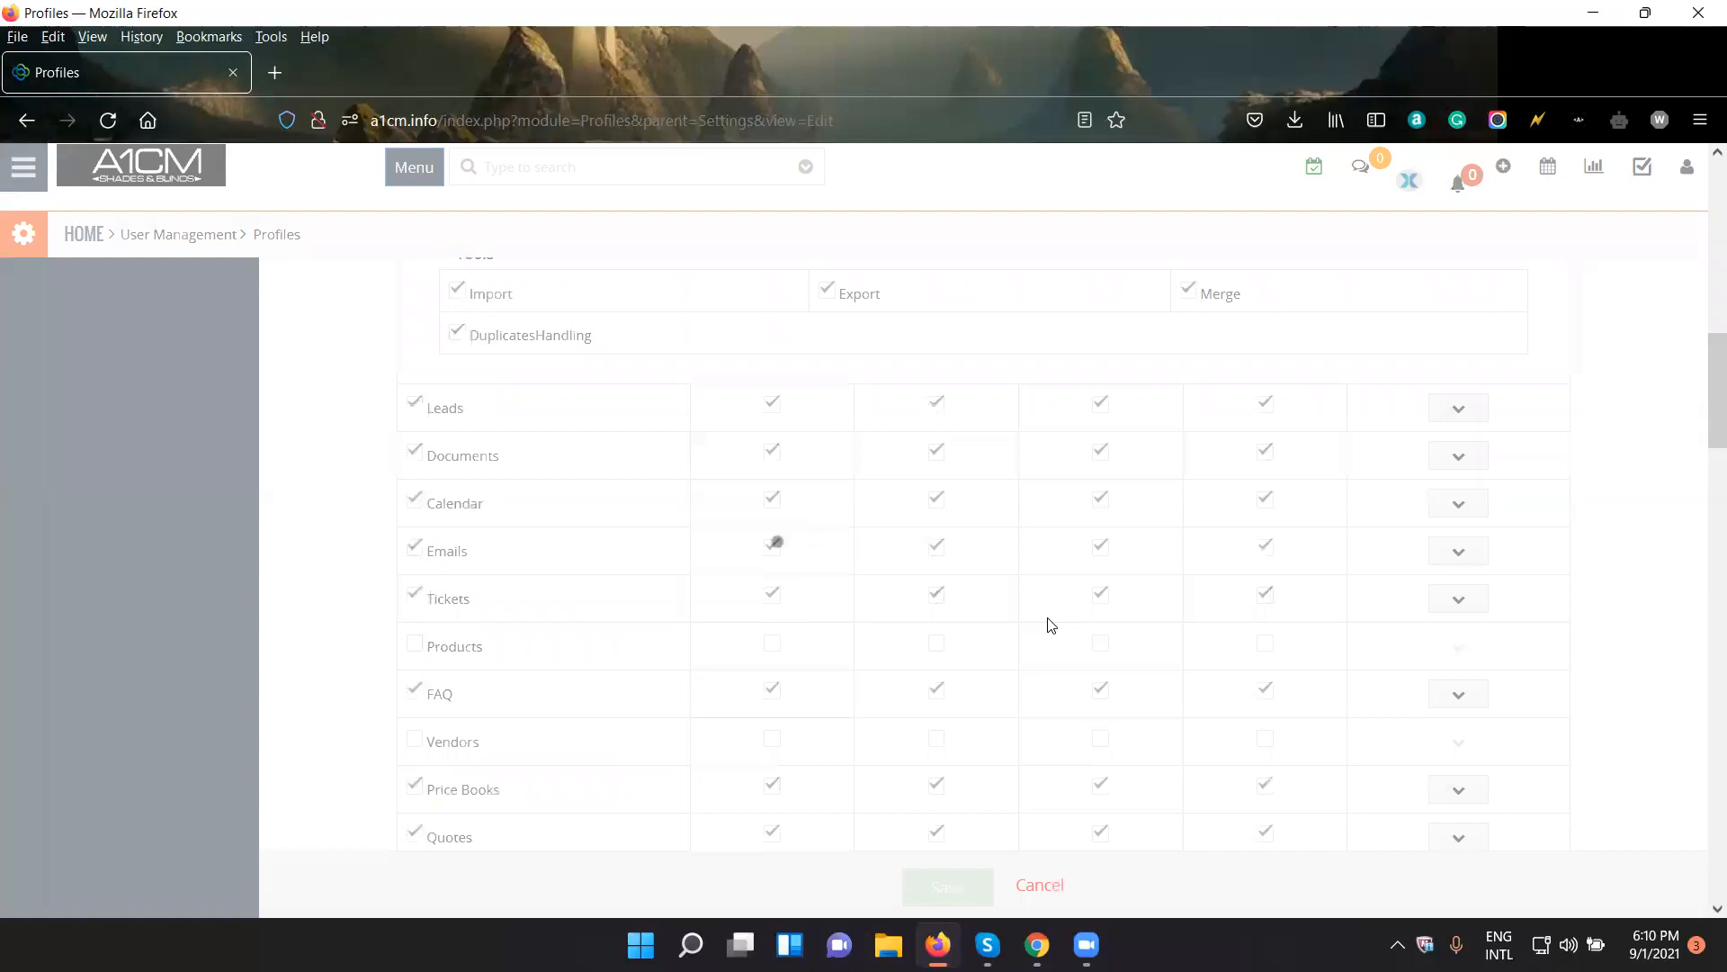
- Switch to Chrome and check the modules in the test user's main navigation and the signed-in account details
left_click(1037, 945)
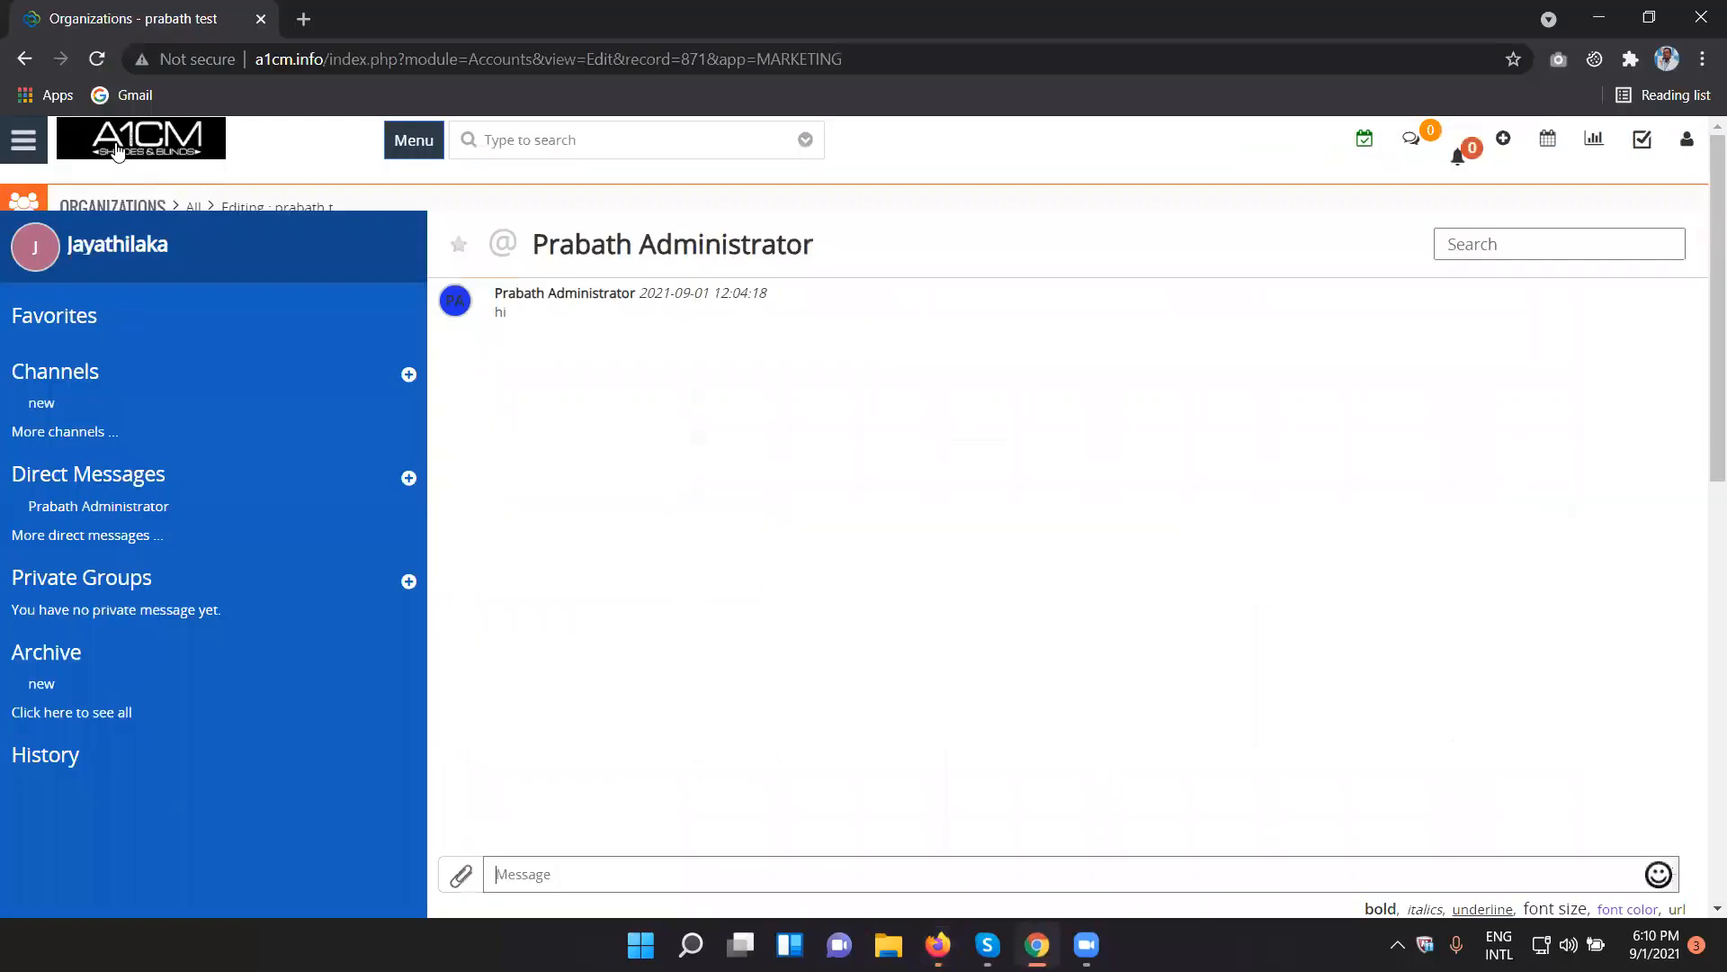
left_click(24, 142)
mouse_move(69, 233)
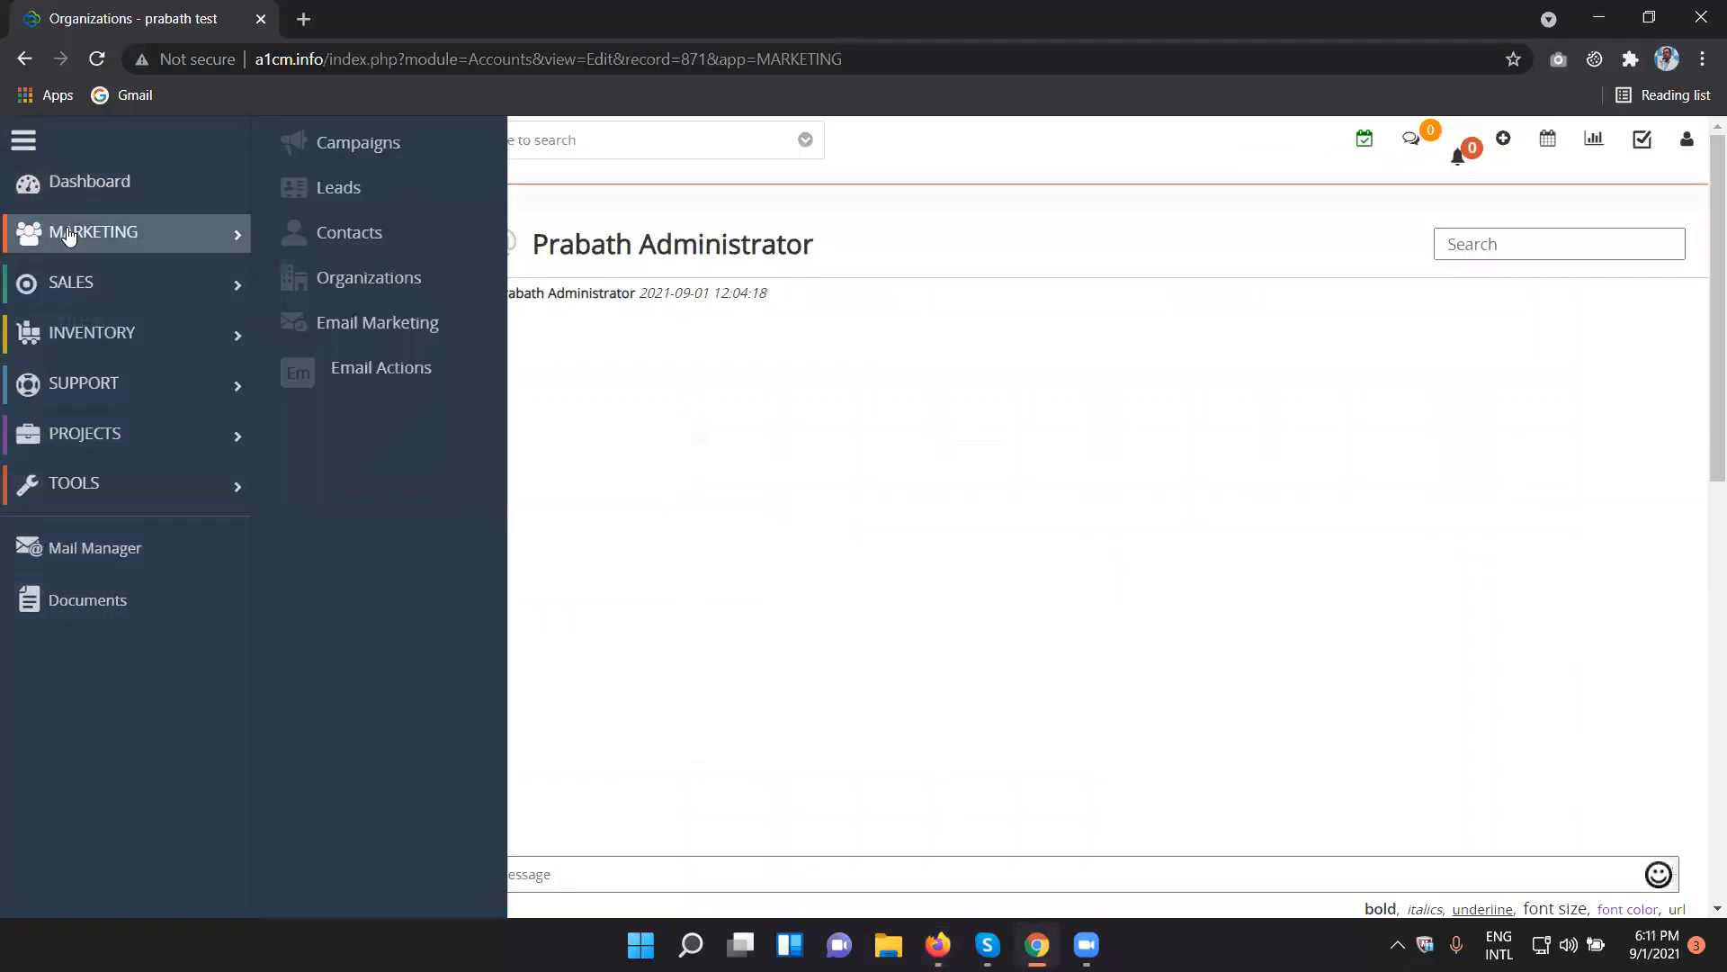
left_click(1176, 455)
left_click(1687, 139)
left_click_drag(1462, 200, 1463, 261)
left_click(1688, 142)
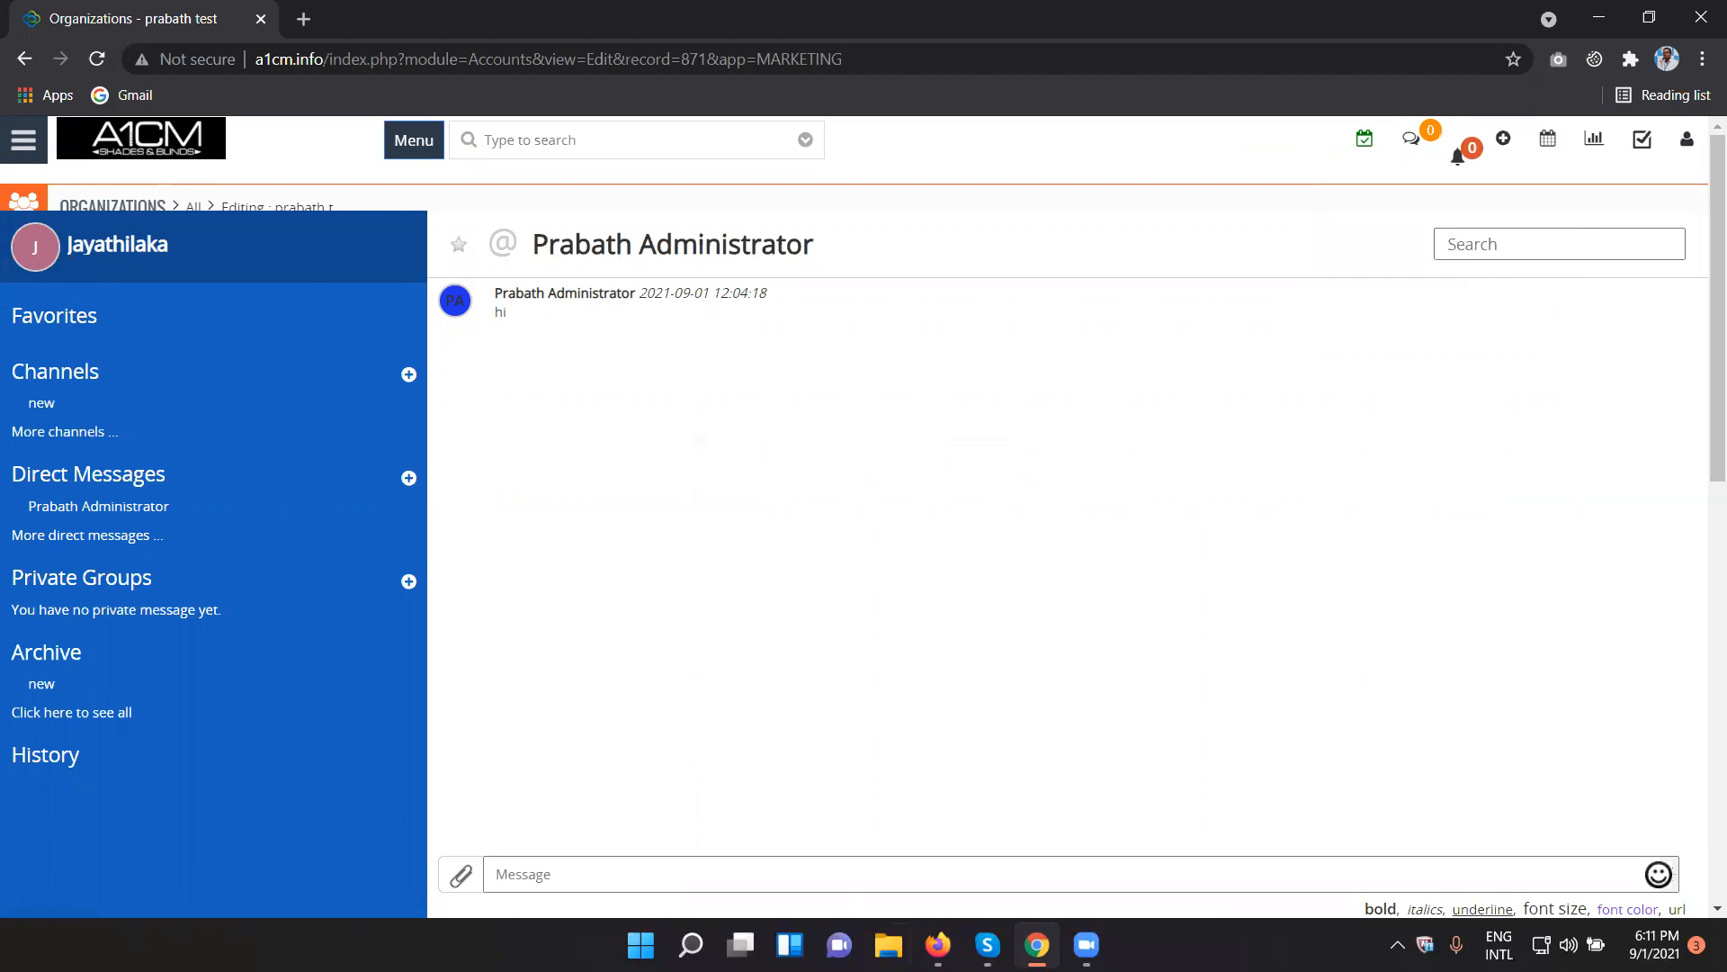
- Return to the profiles list in Firefox and open the Sales Profile's details
left_click(937, 945)
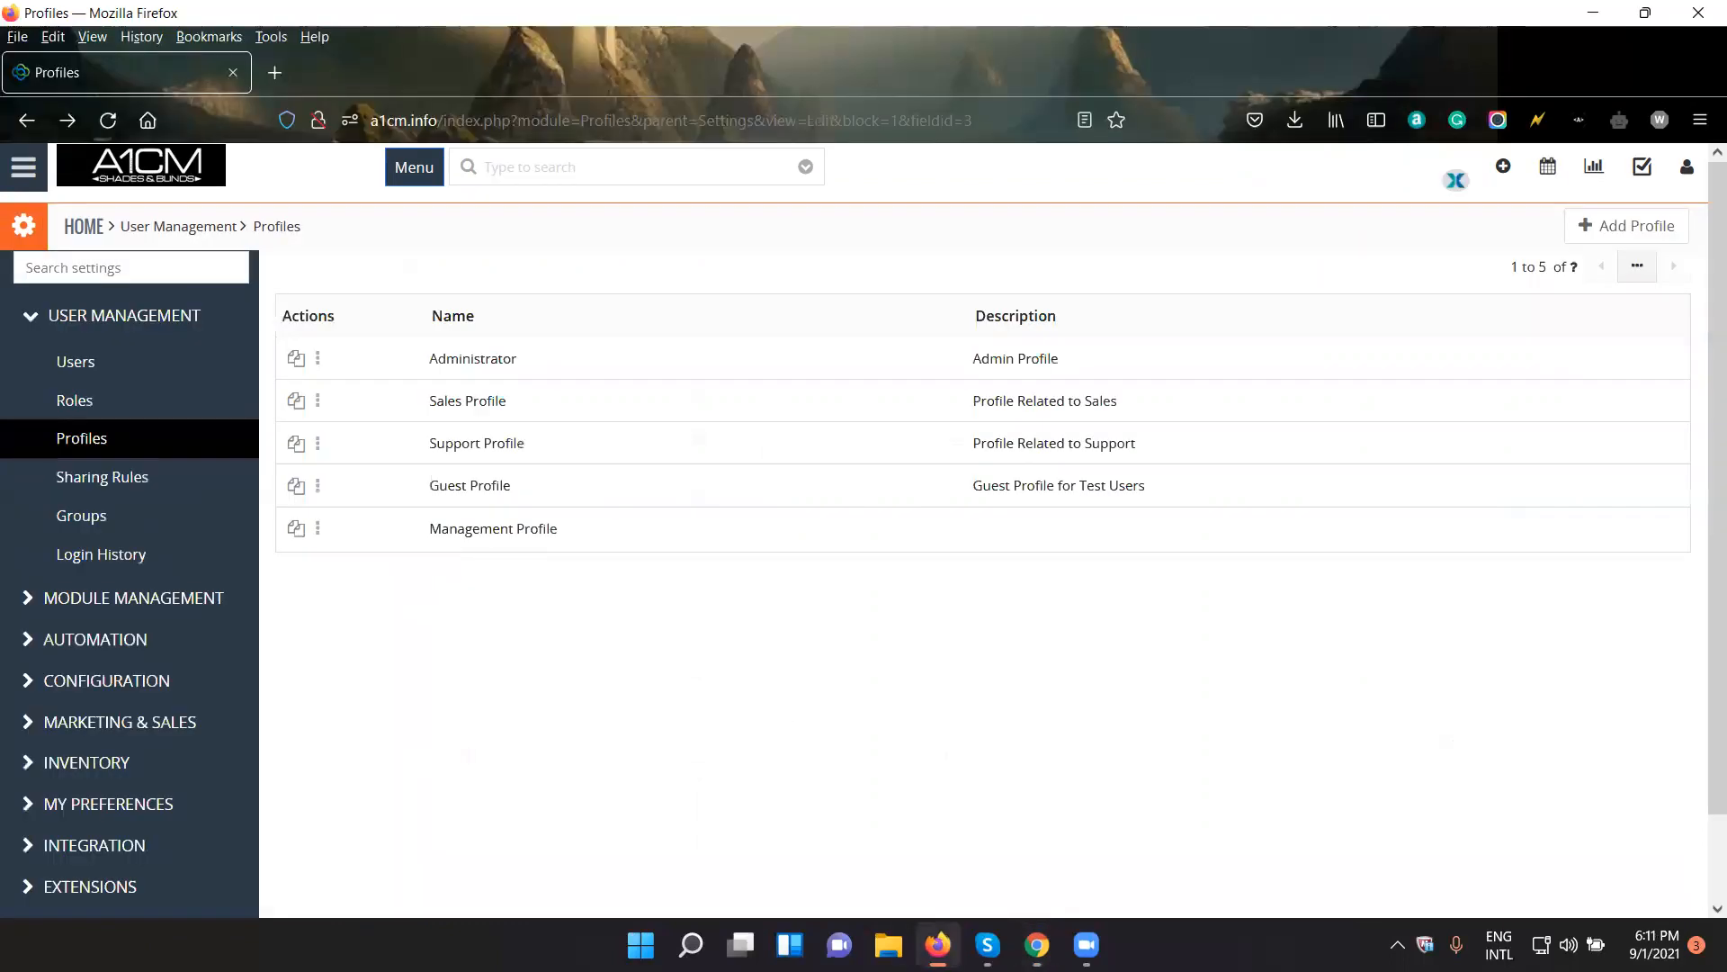
left_click(515, 413)
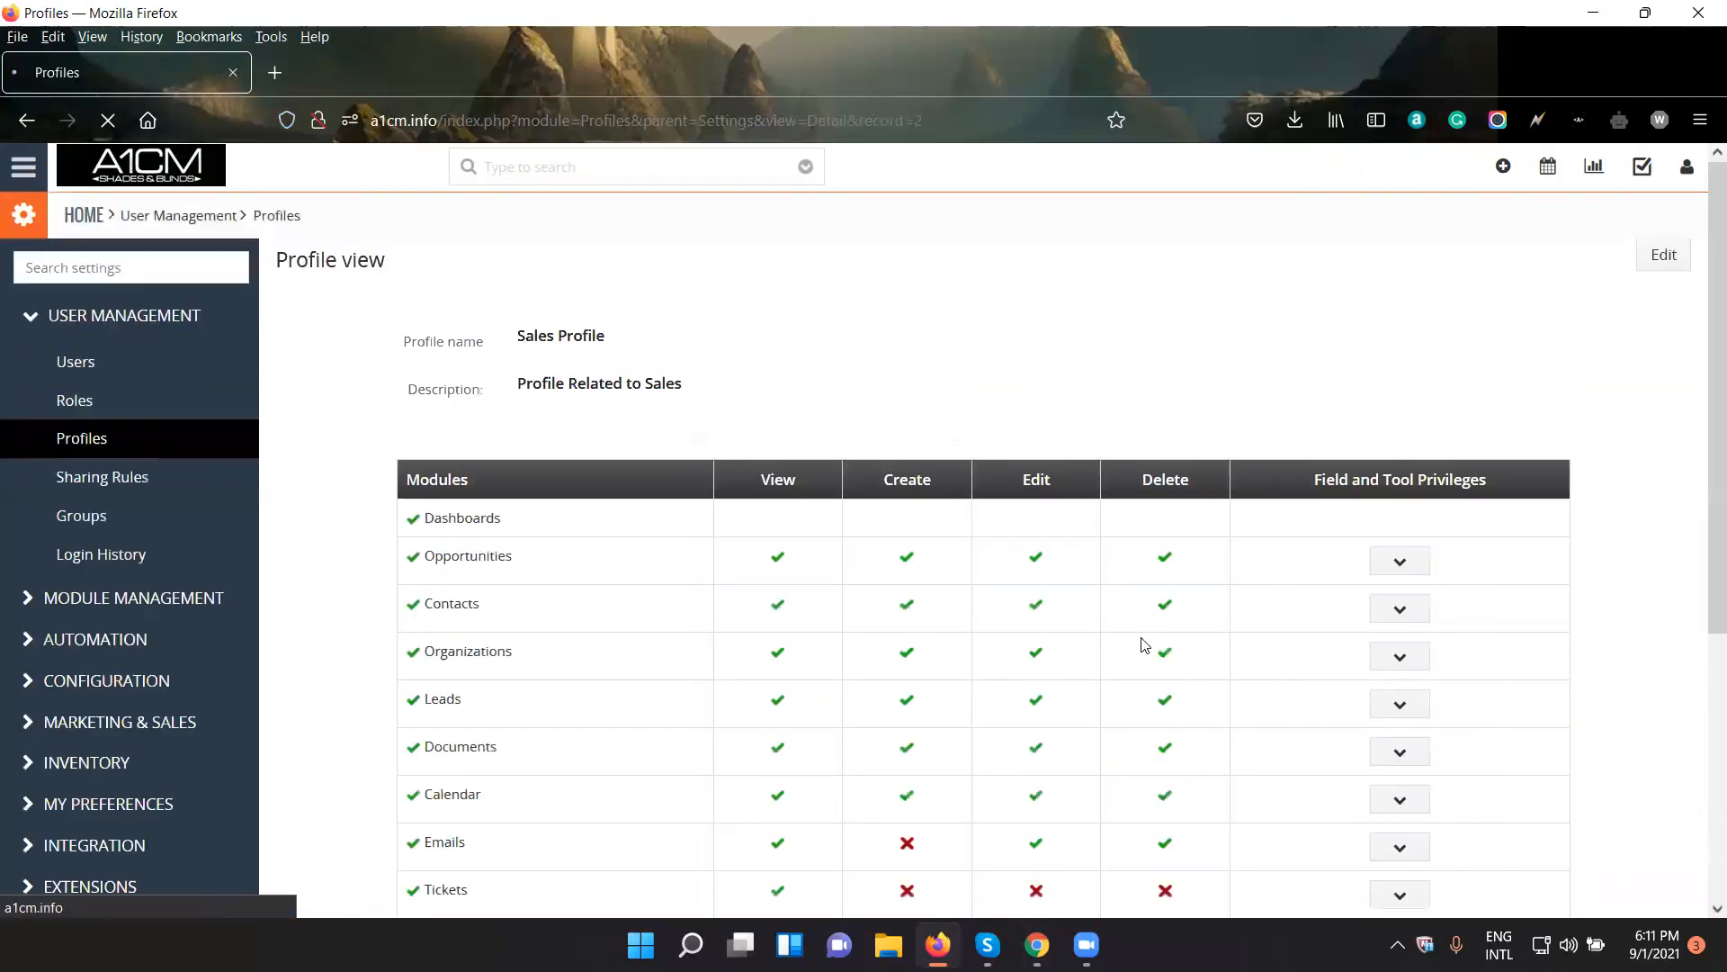
- Open the Sales Profile for editing and expand the field and tool privileges of the Organizations module
left_click(1670, 261)
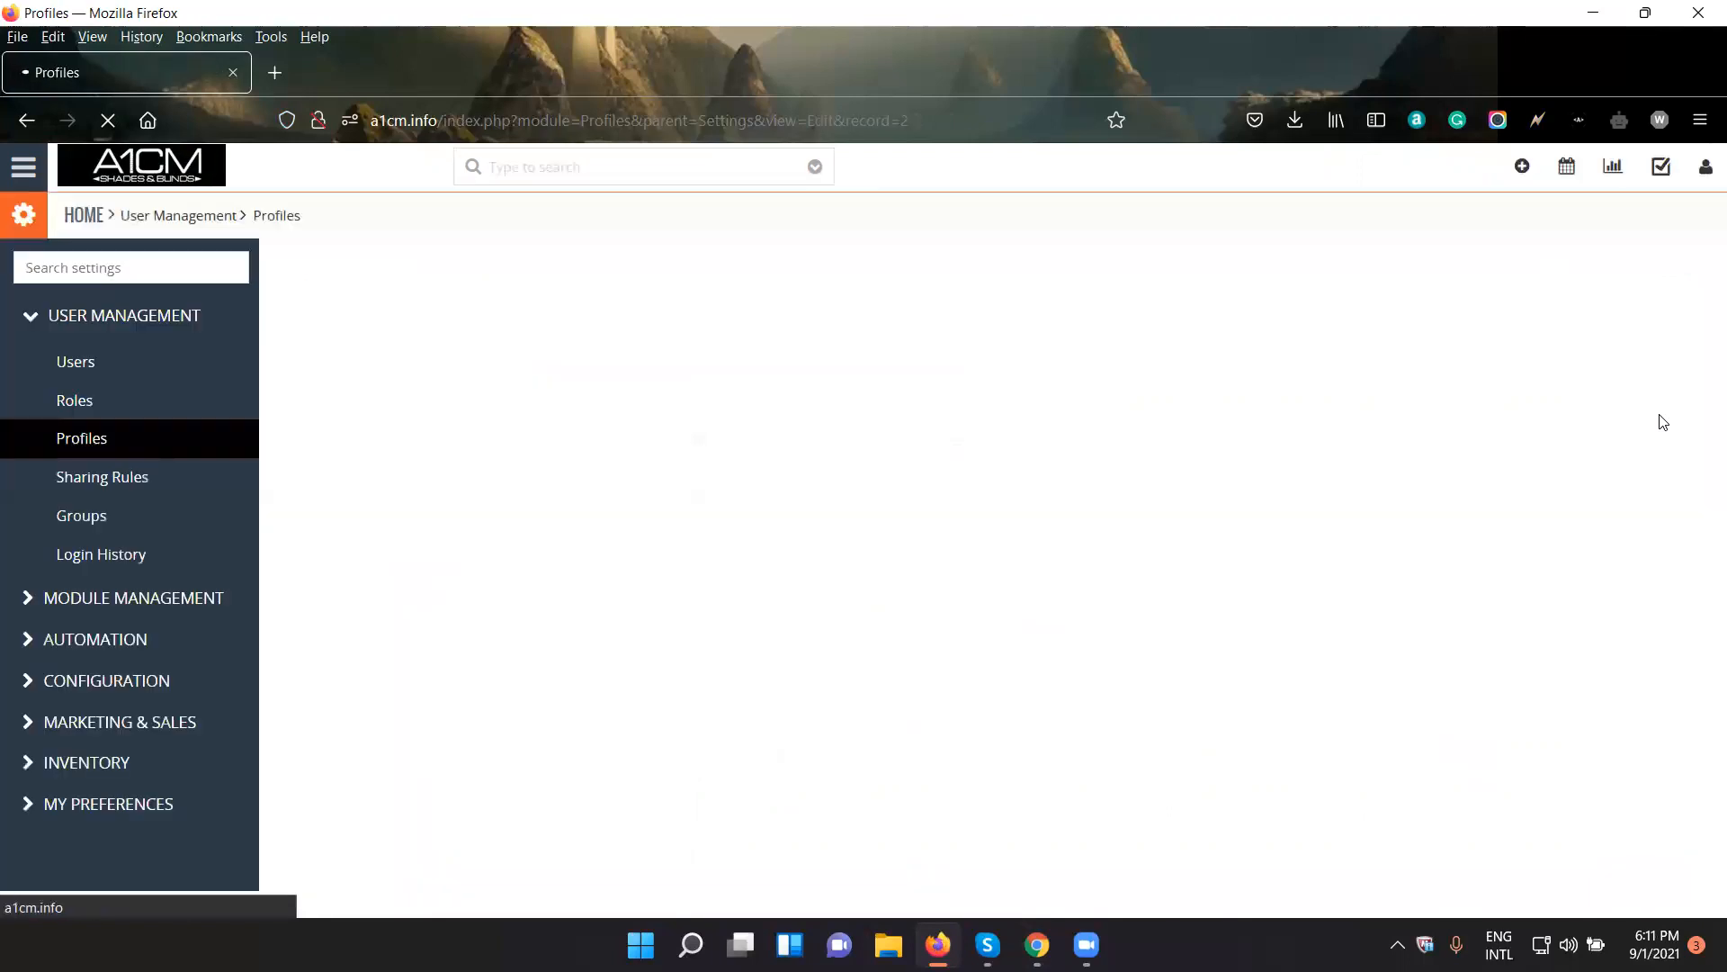
scroll(1569, 444, "down", 1)
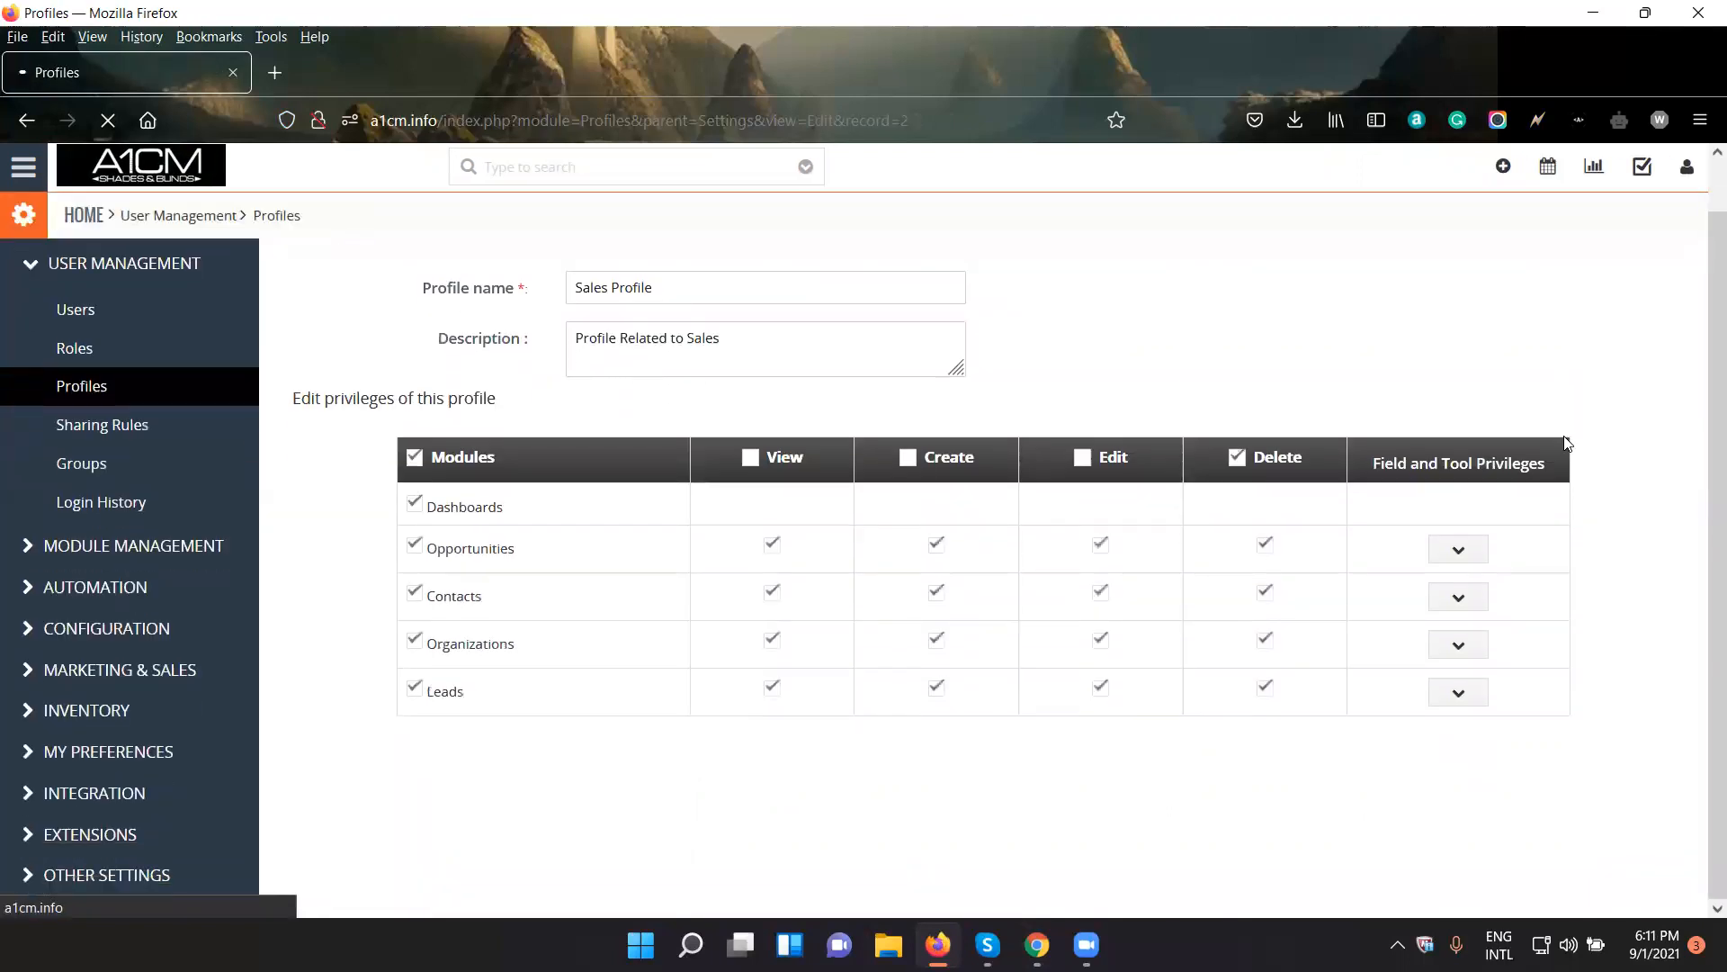
left_click(1480, 646)
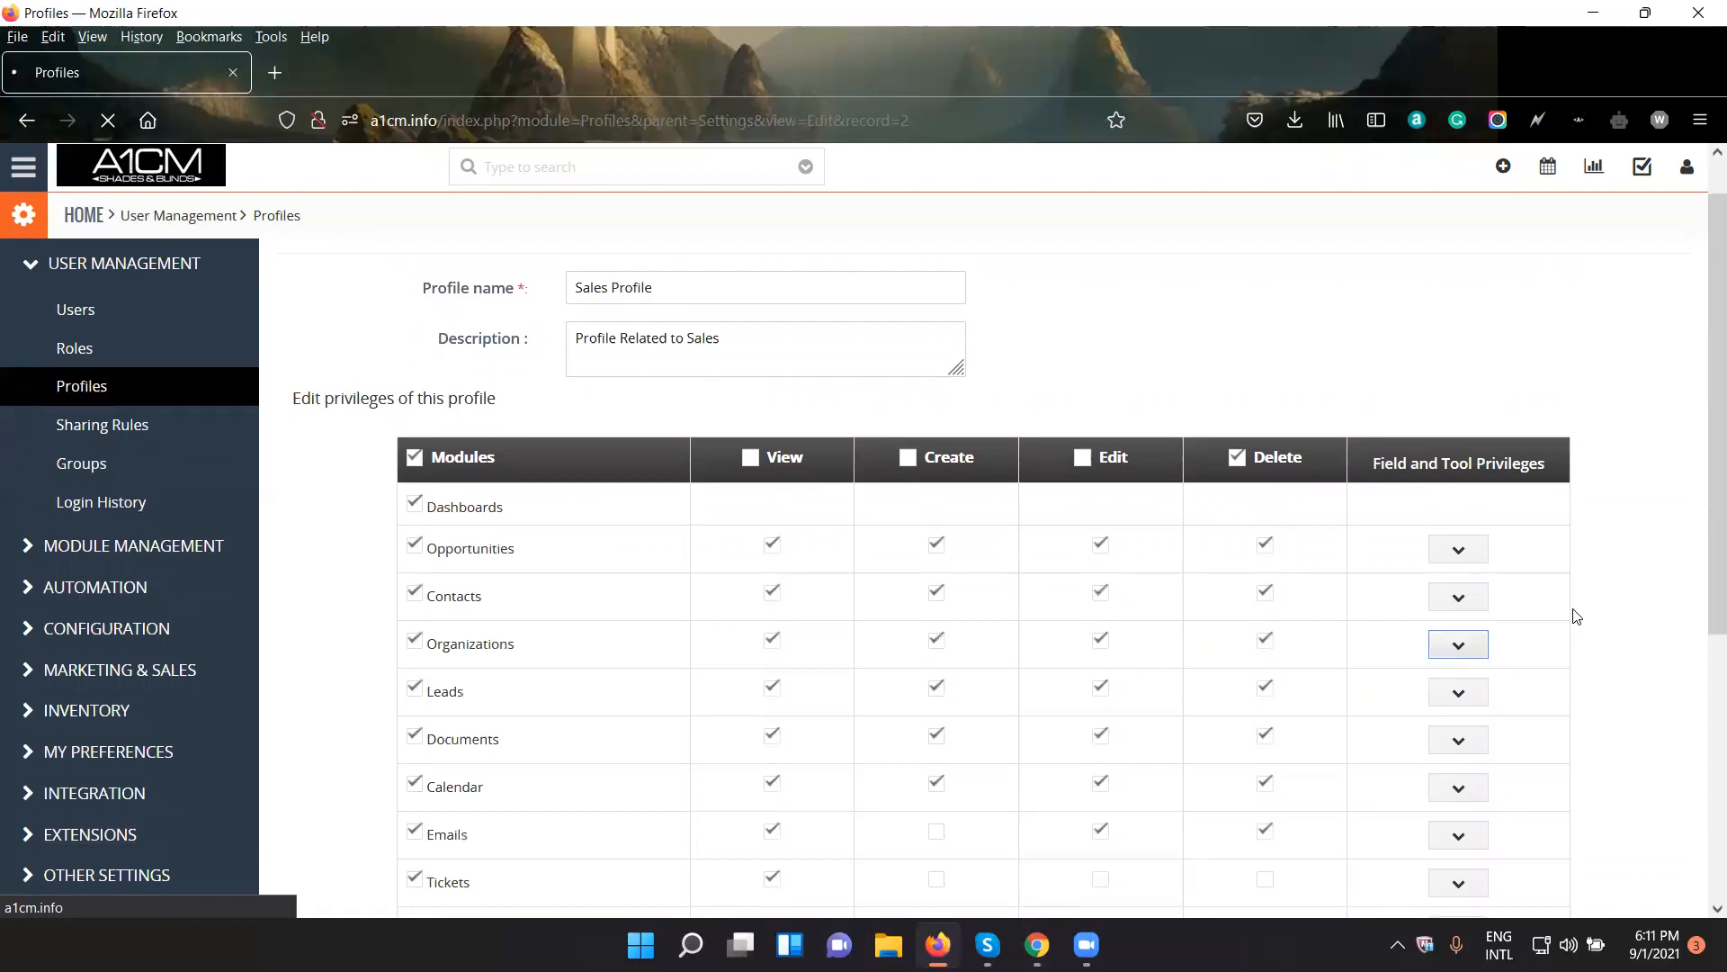
scroll(1561, 612, "down", 5)
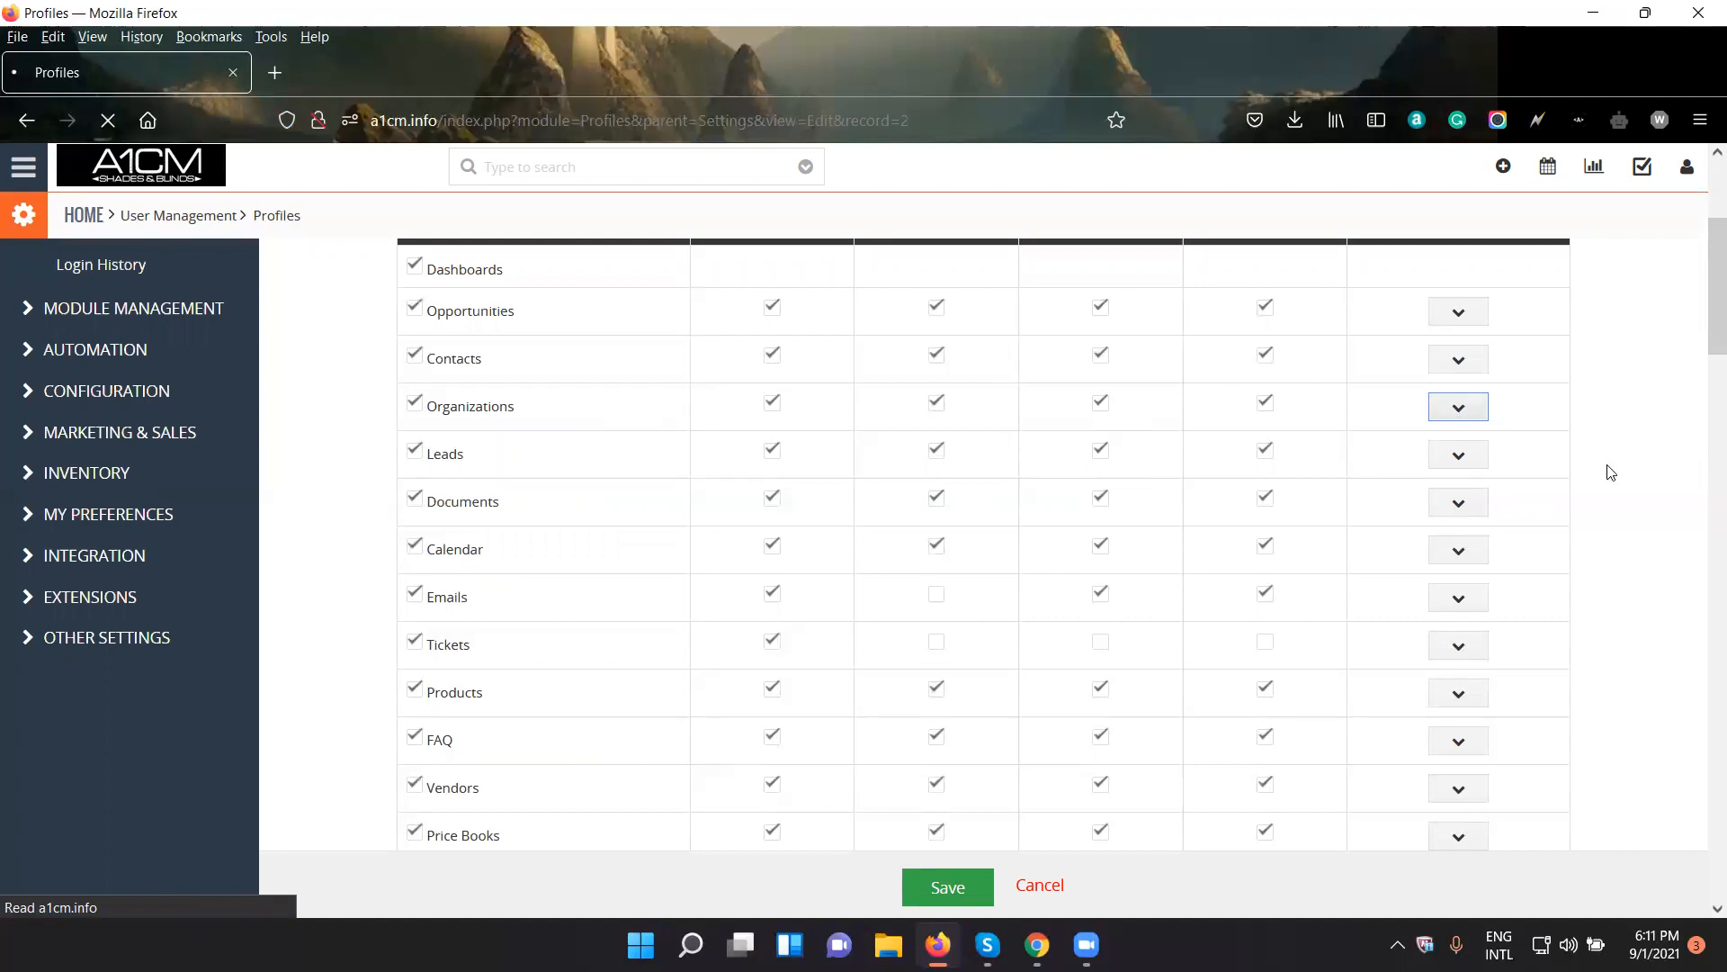
left_click(1476, 412)
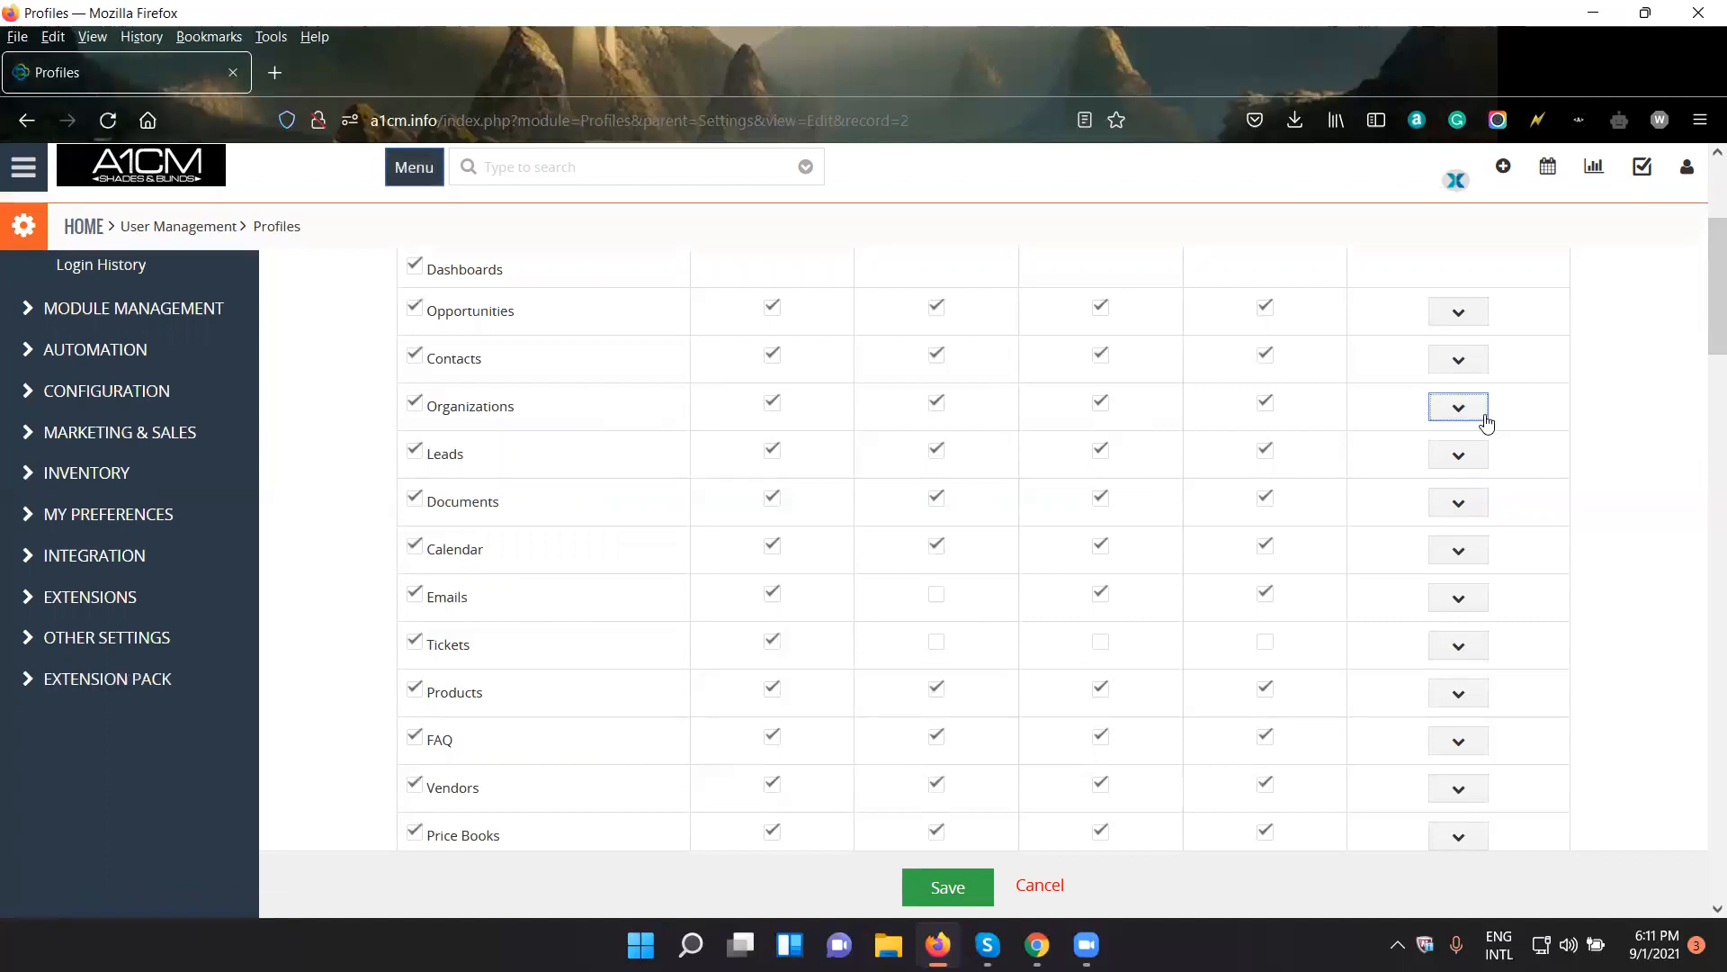
scroll(1562, 460, "down", 2)
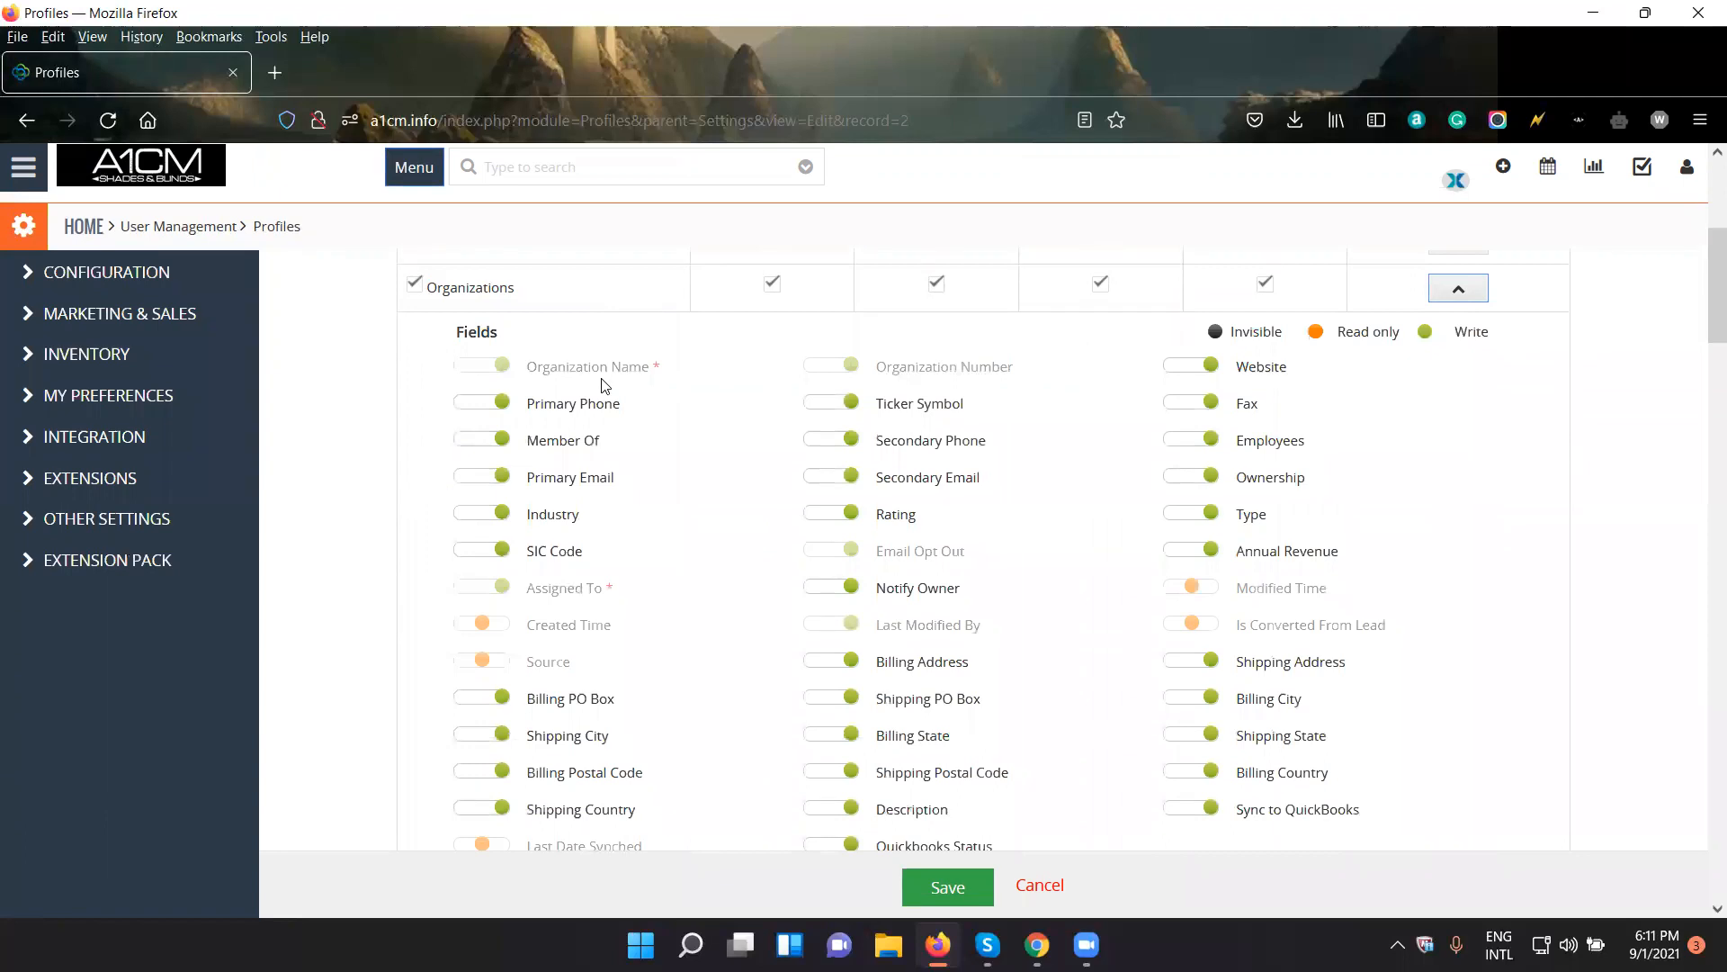
scroll(605, 385, "up", 5)
triple_click(568, 342)
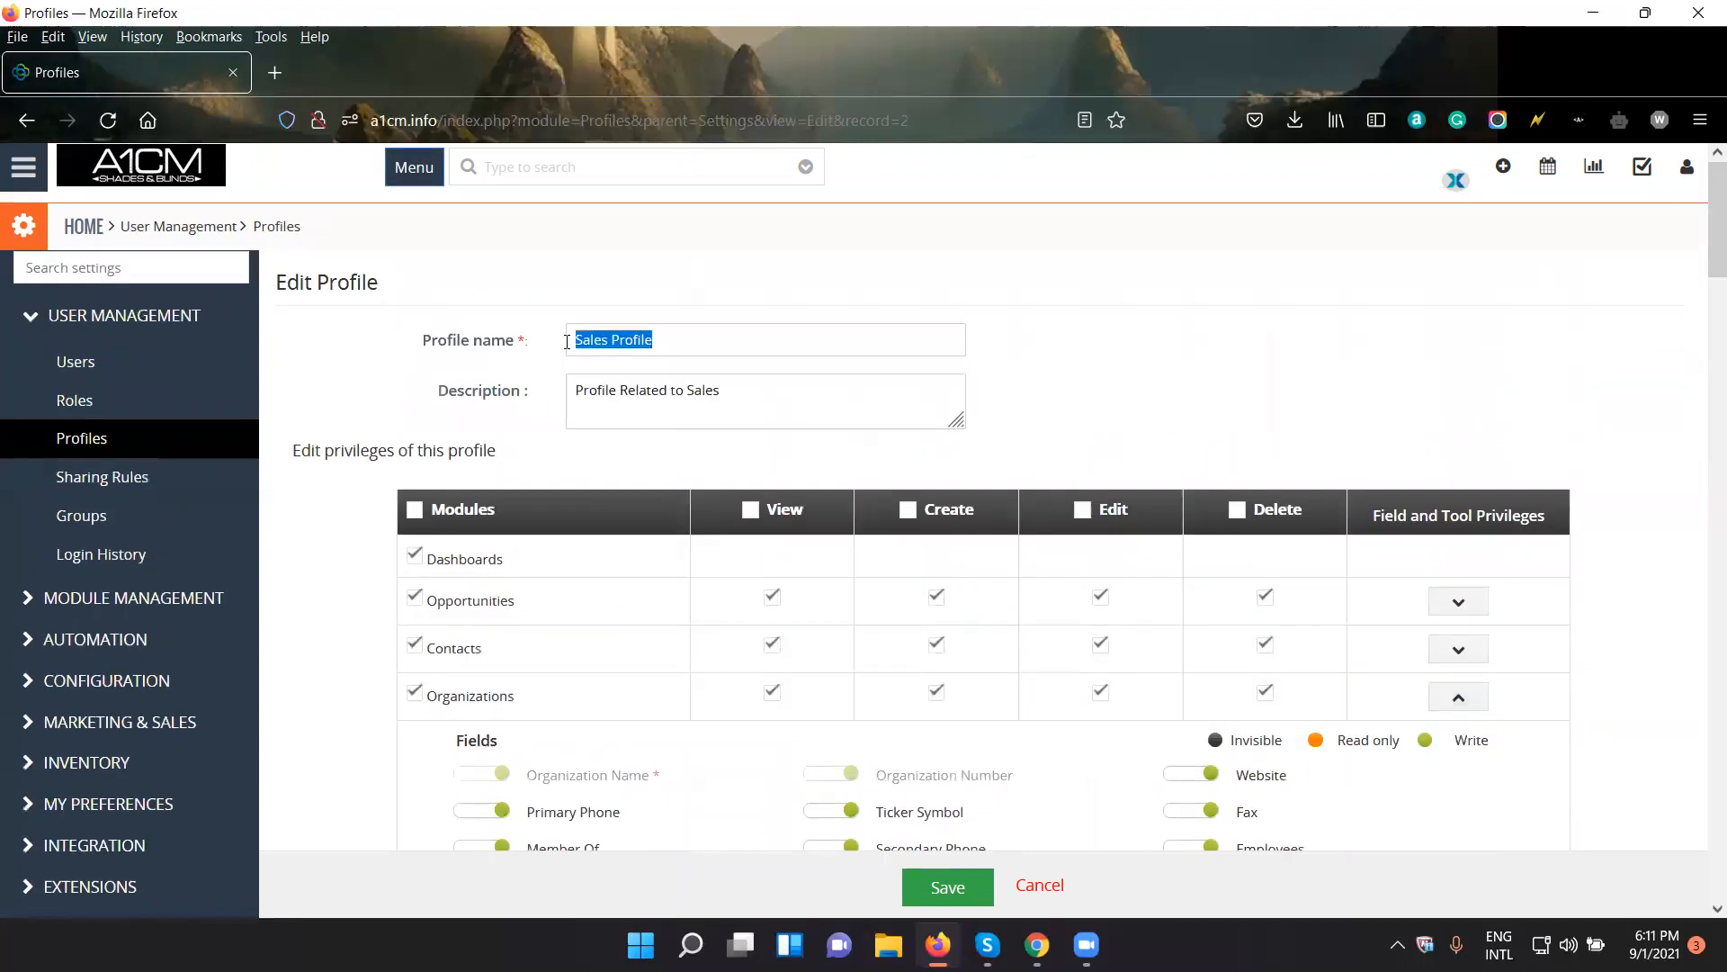
left_click_drag(524, 696, 437, 695)
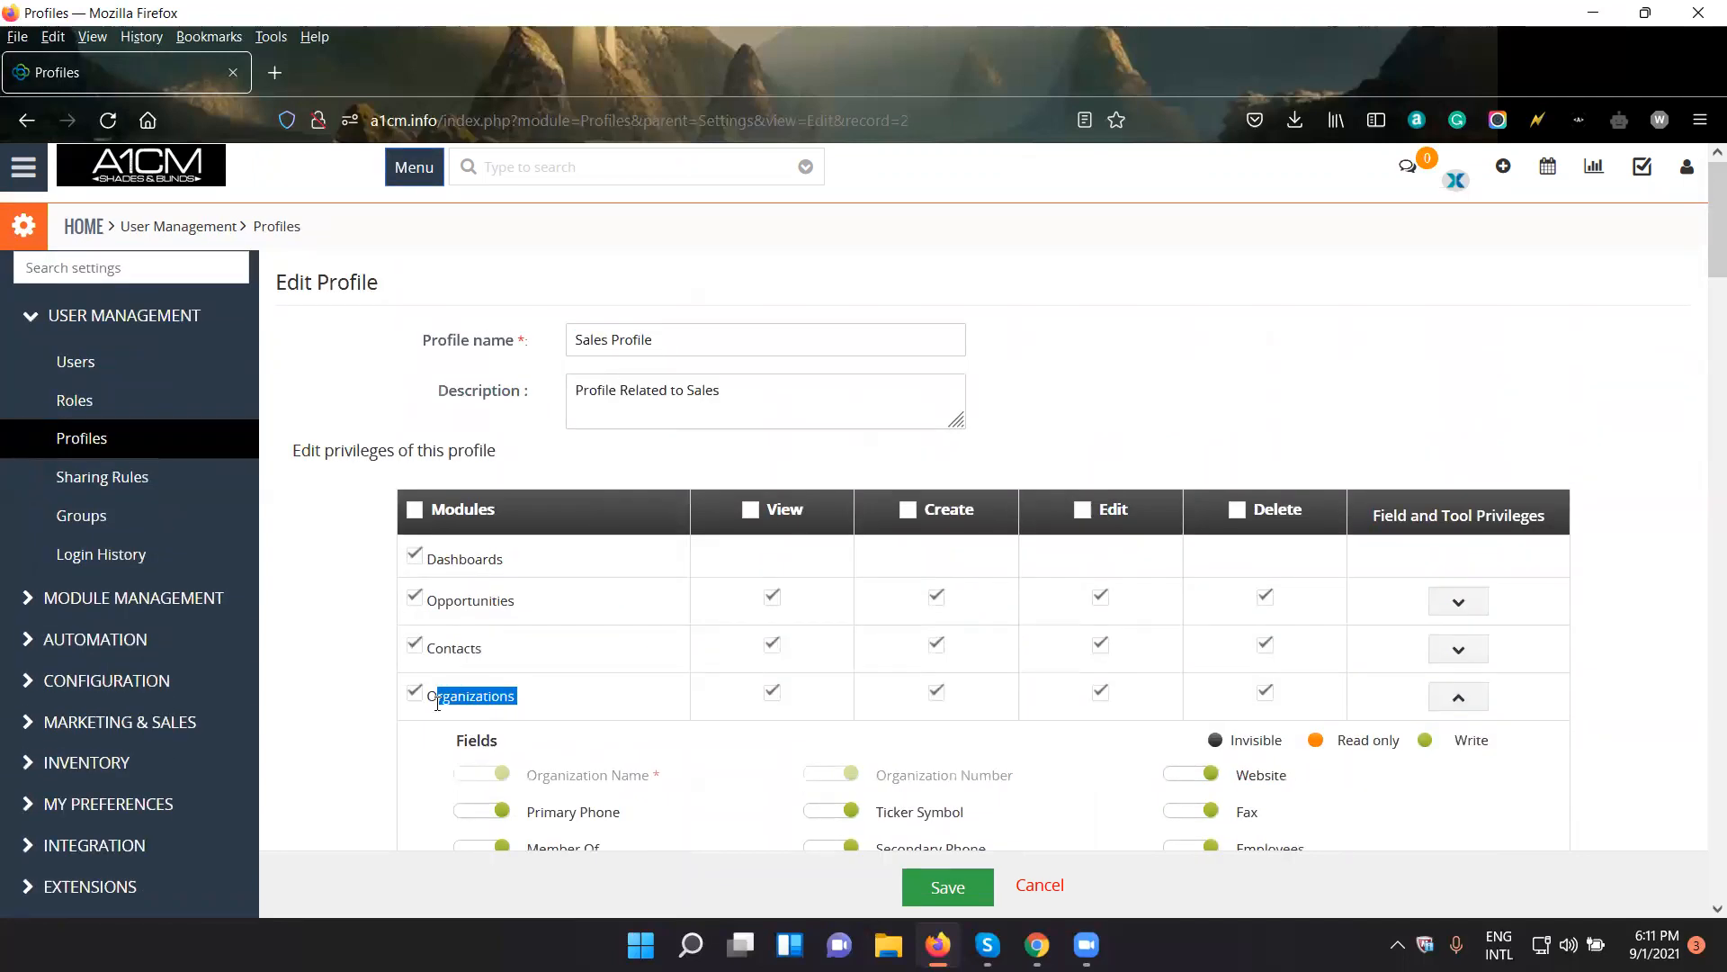
- Switch to Chrome and check the Website field on a new organization form in the test user's account
left_click(1037, 945)
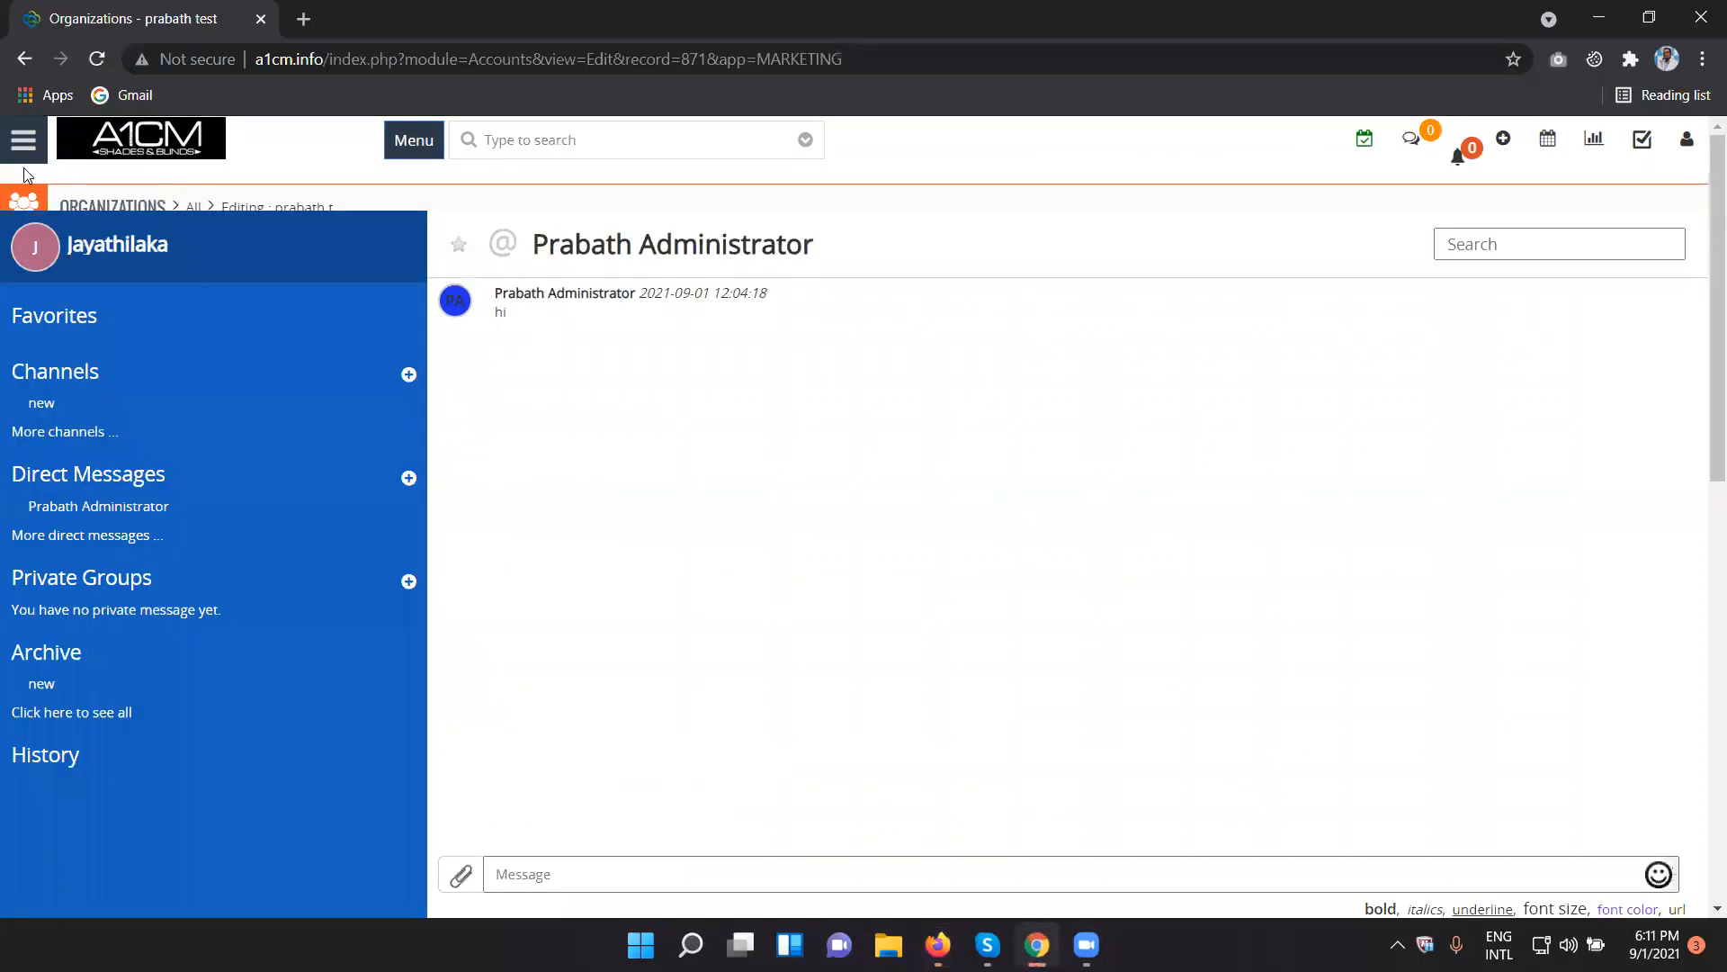
left_click(24, 171)
mouse_move(96, 231)
left_click(373, 278)
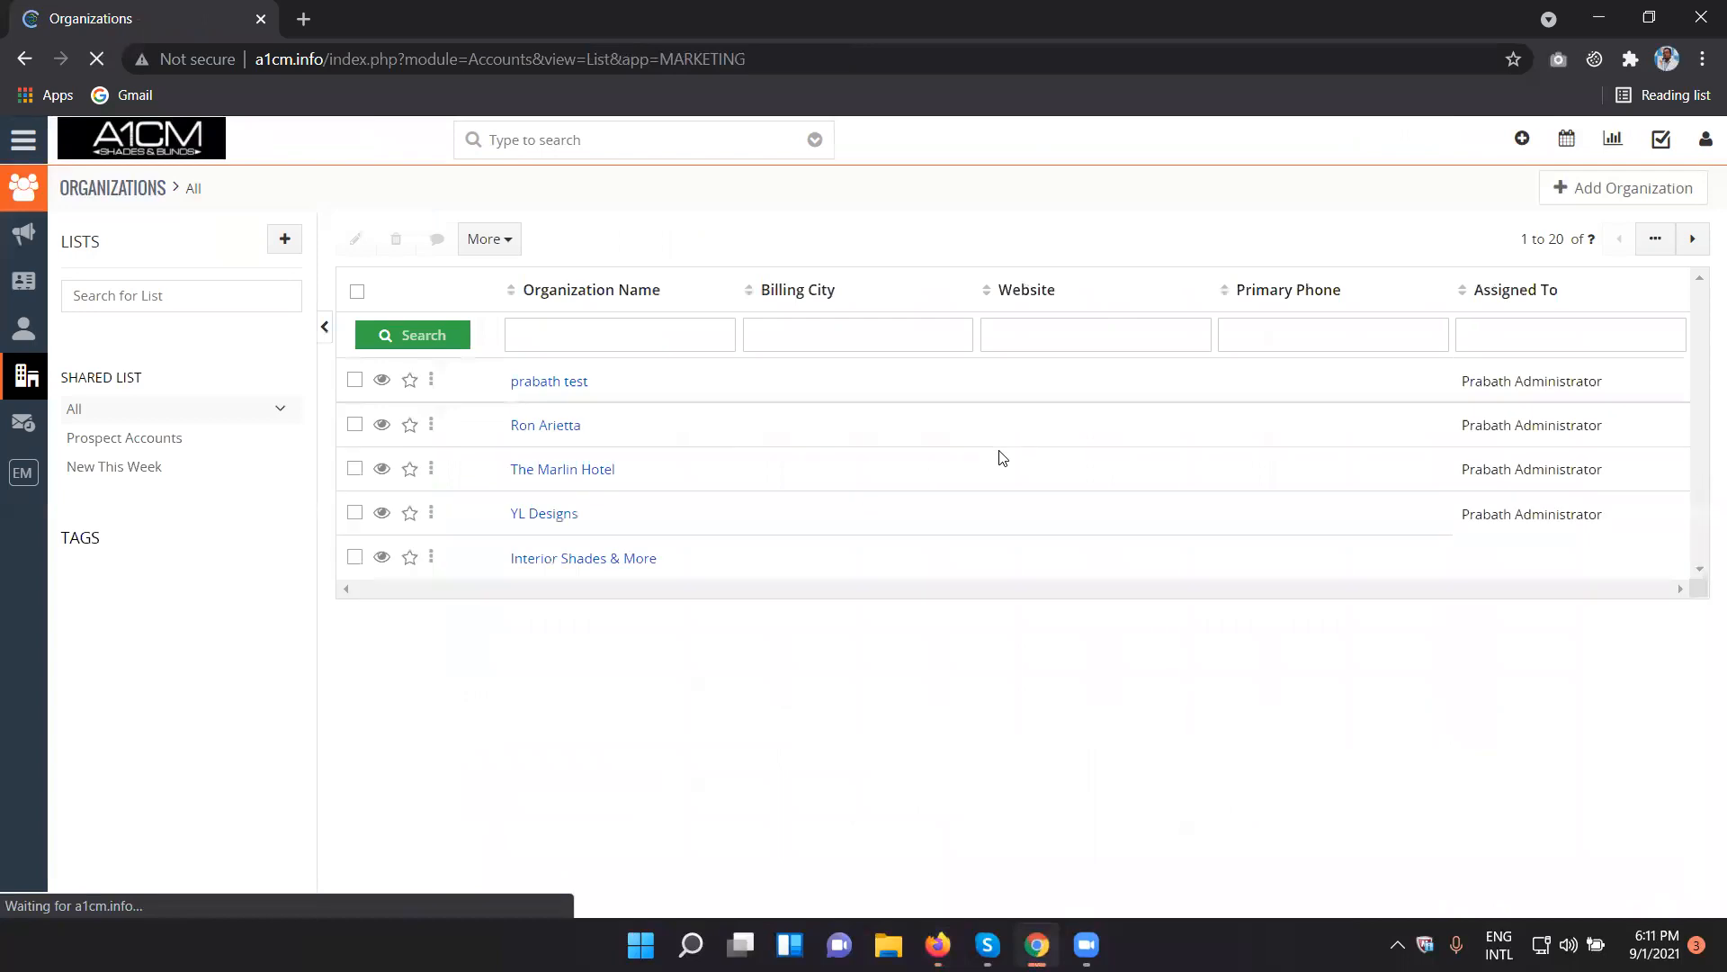
left_click(1630, 207)
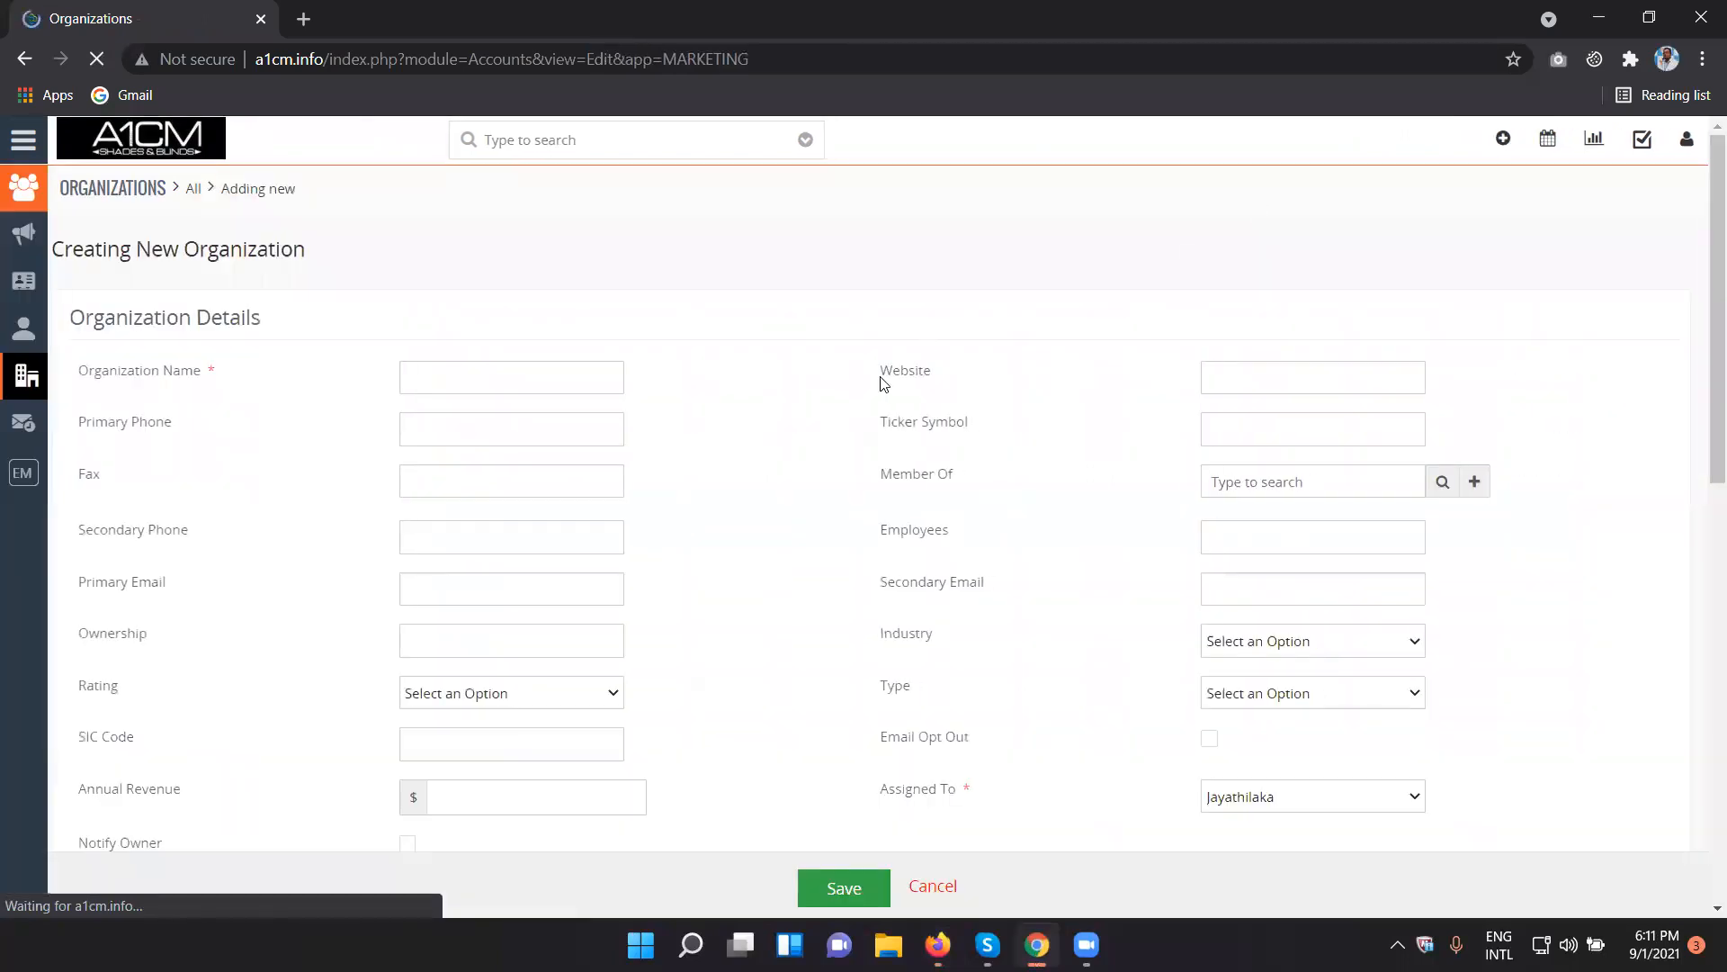
left_click(1246, 369)
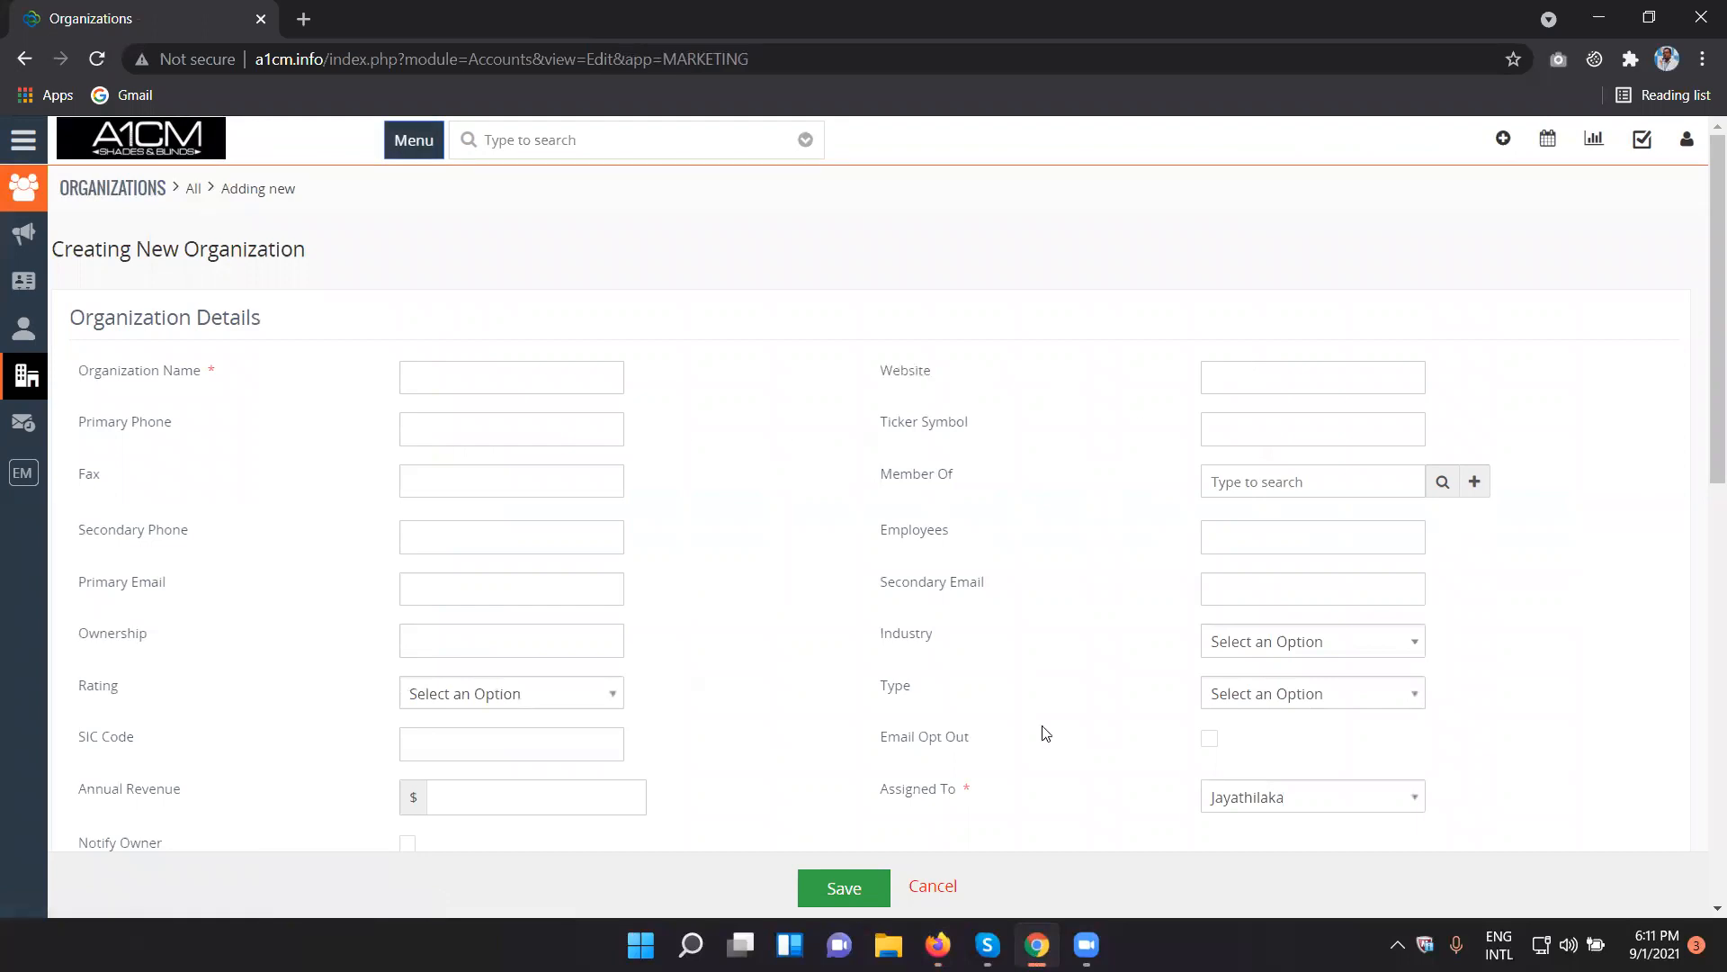
- Switch to Firefox, set the Organizations Website field to Read only in the Sales Profile and save it
left_click(938, 944)
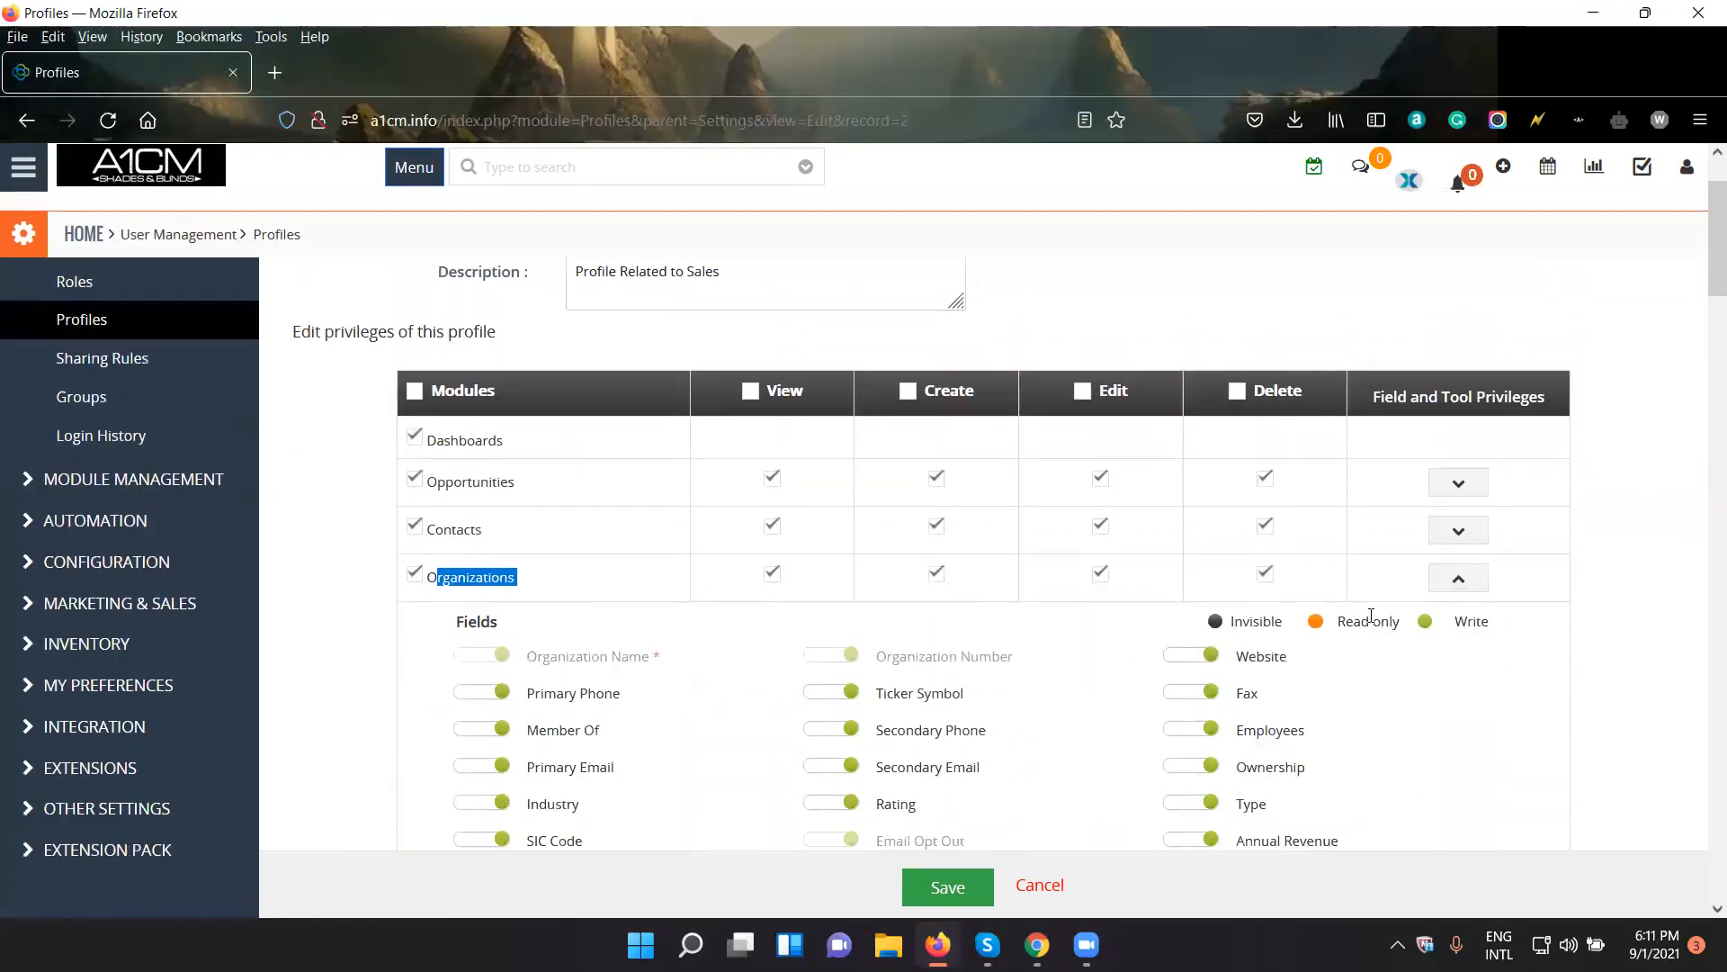
left_click(1191, 656)
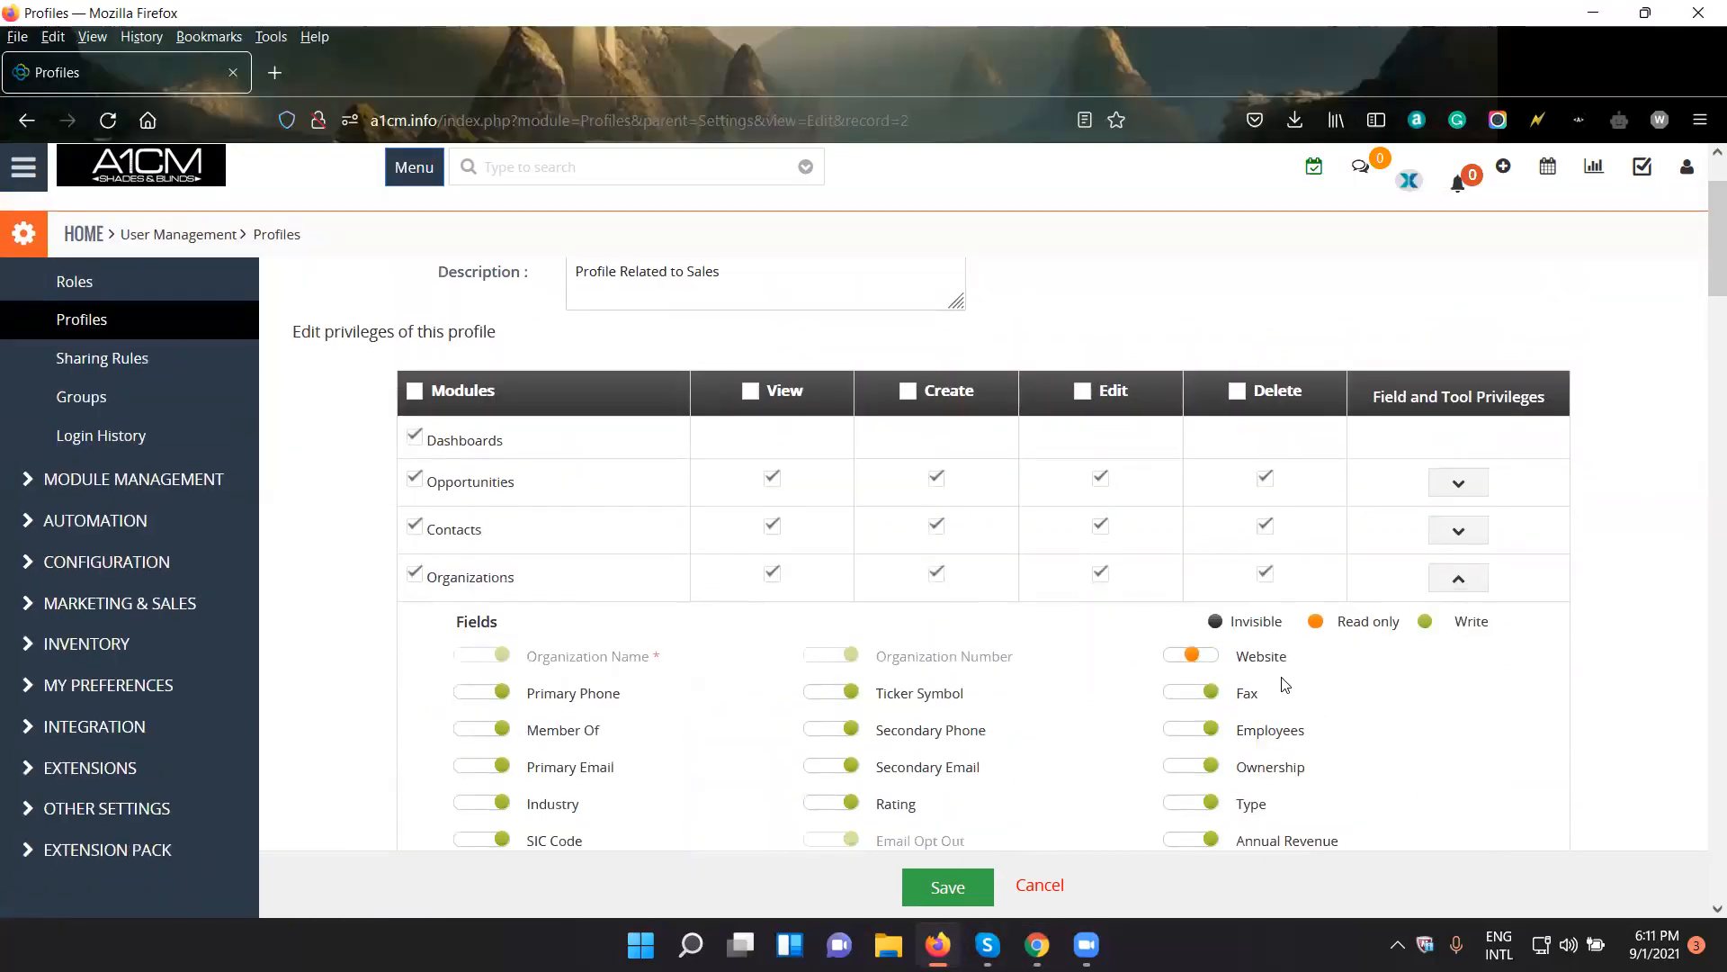
scroll(1284, 686, "down", 2)
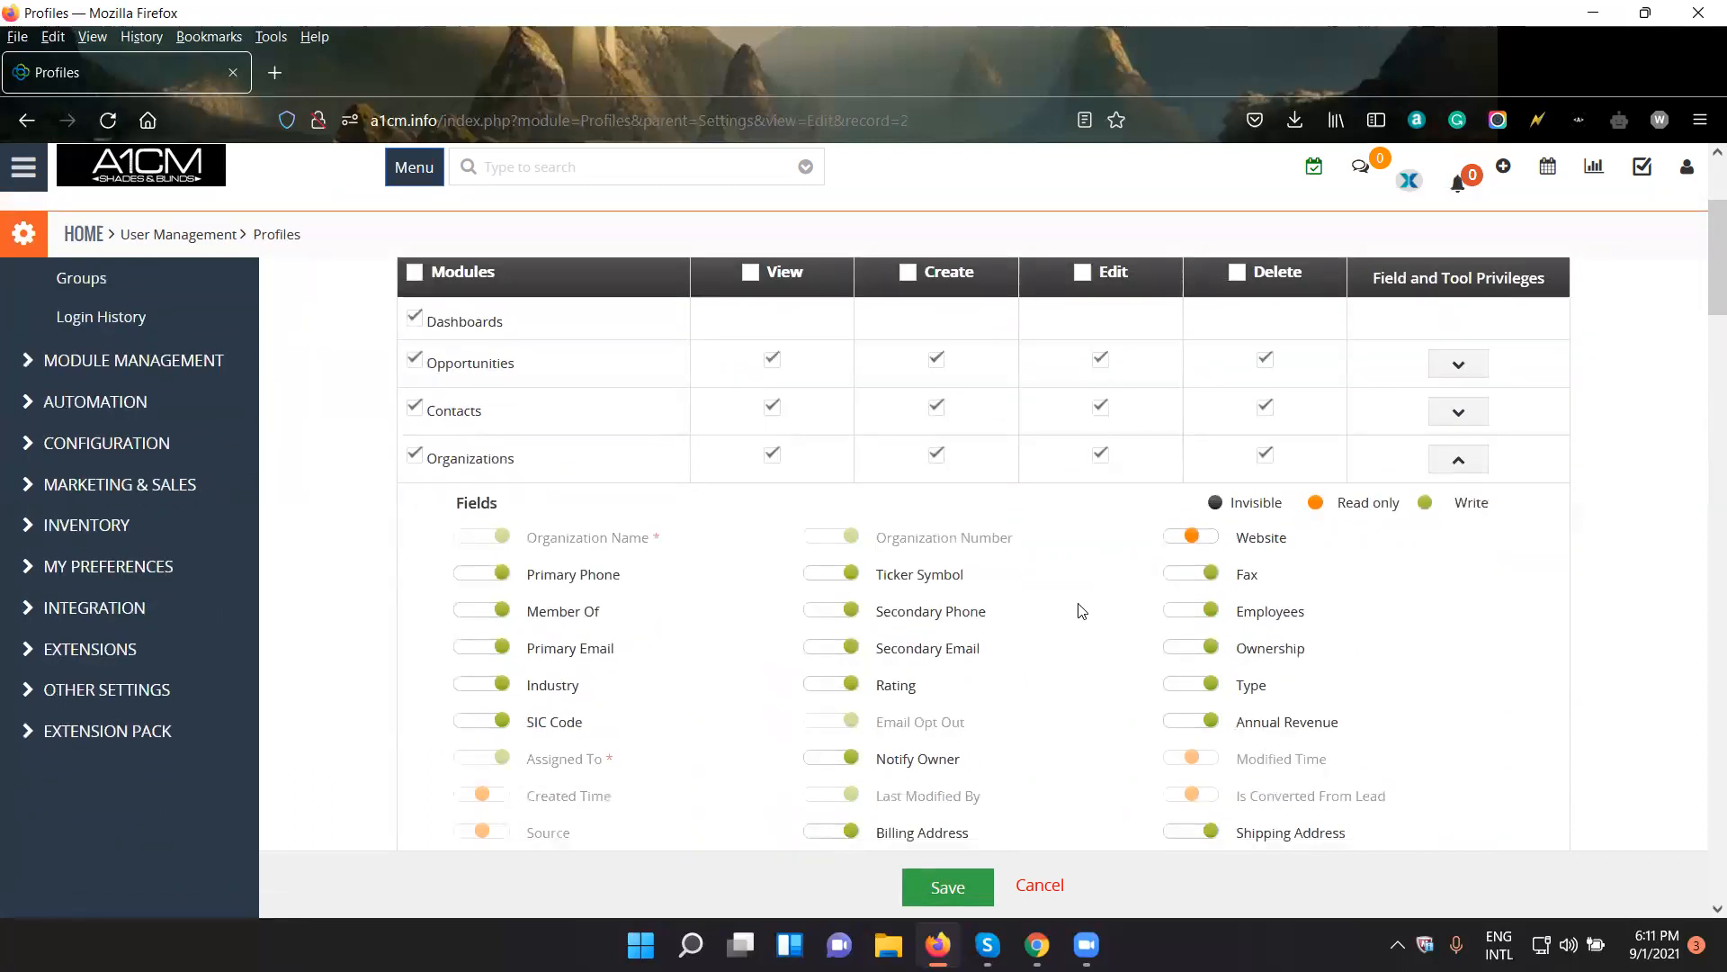
left_click(979, 891)
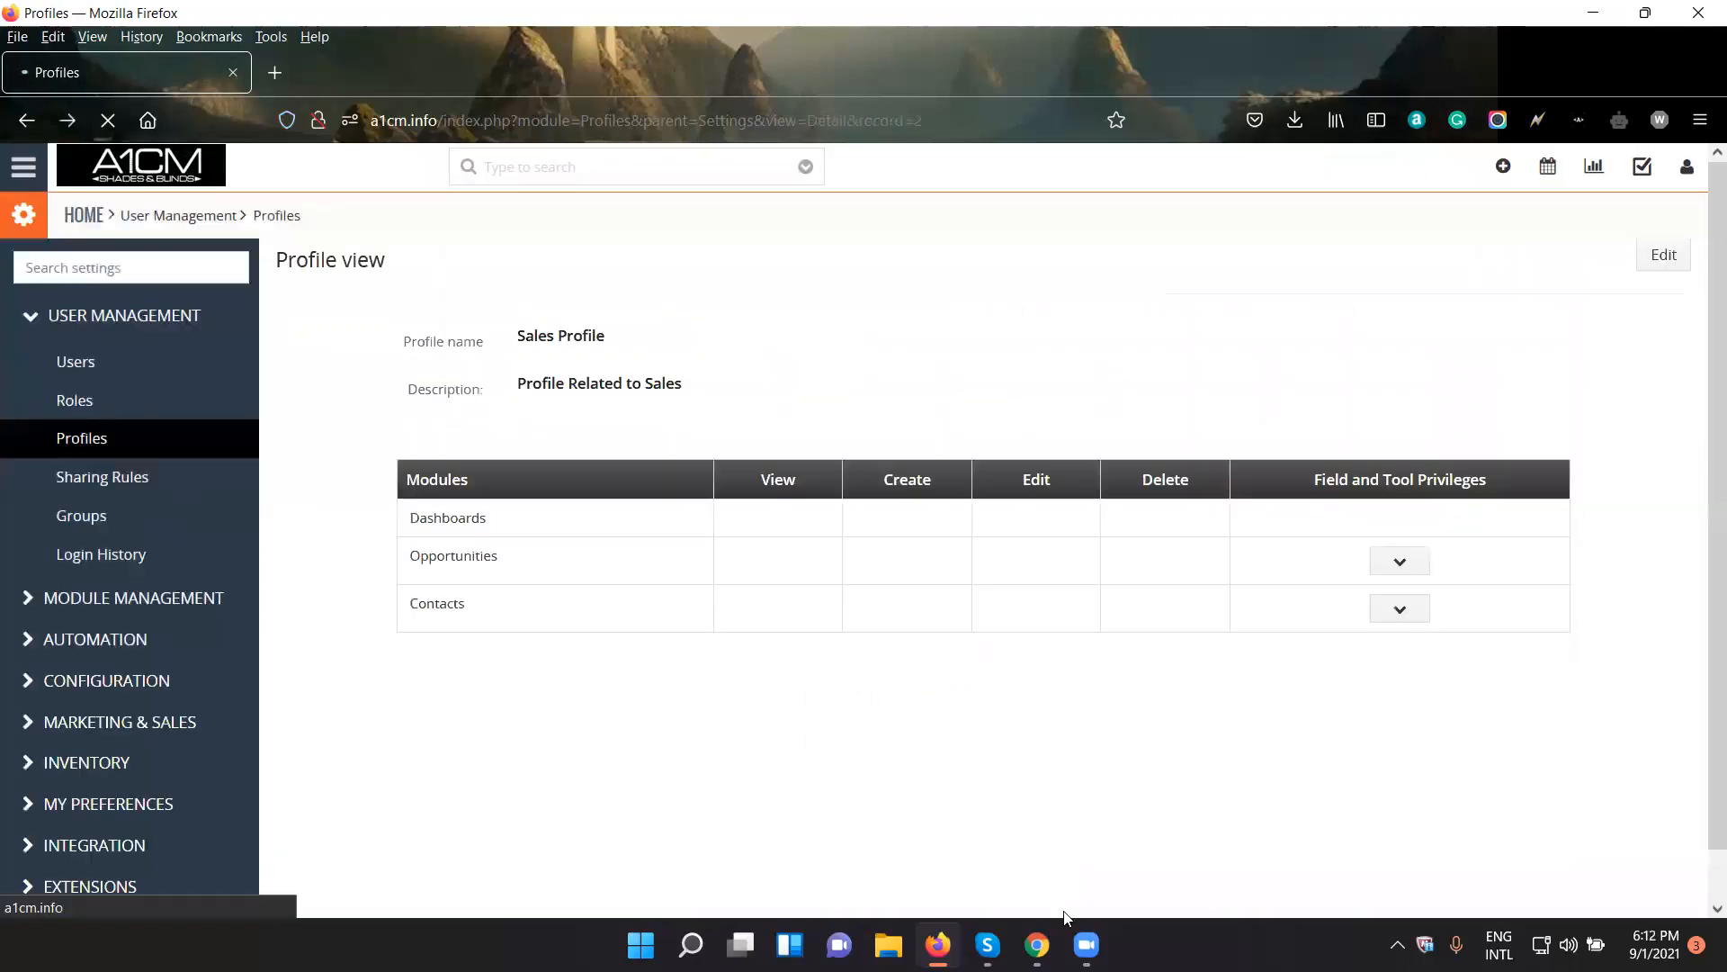
- Switch to Chrome, reload the new organization form and check whether it offers the Website field
left_click(1038, 945)
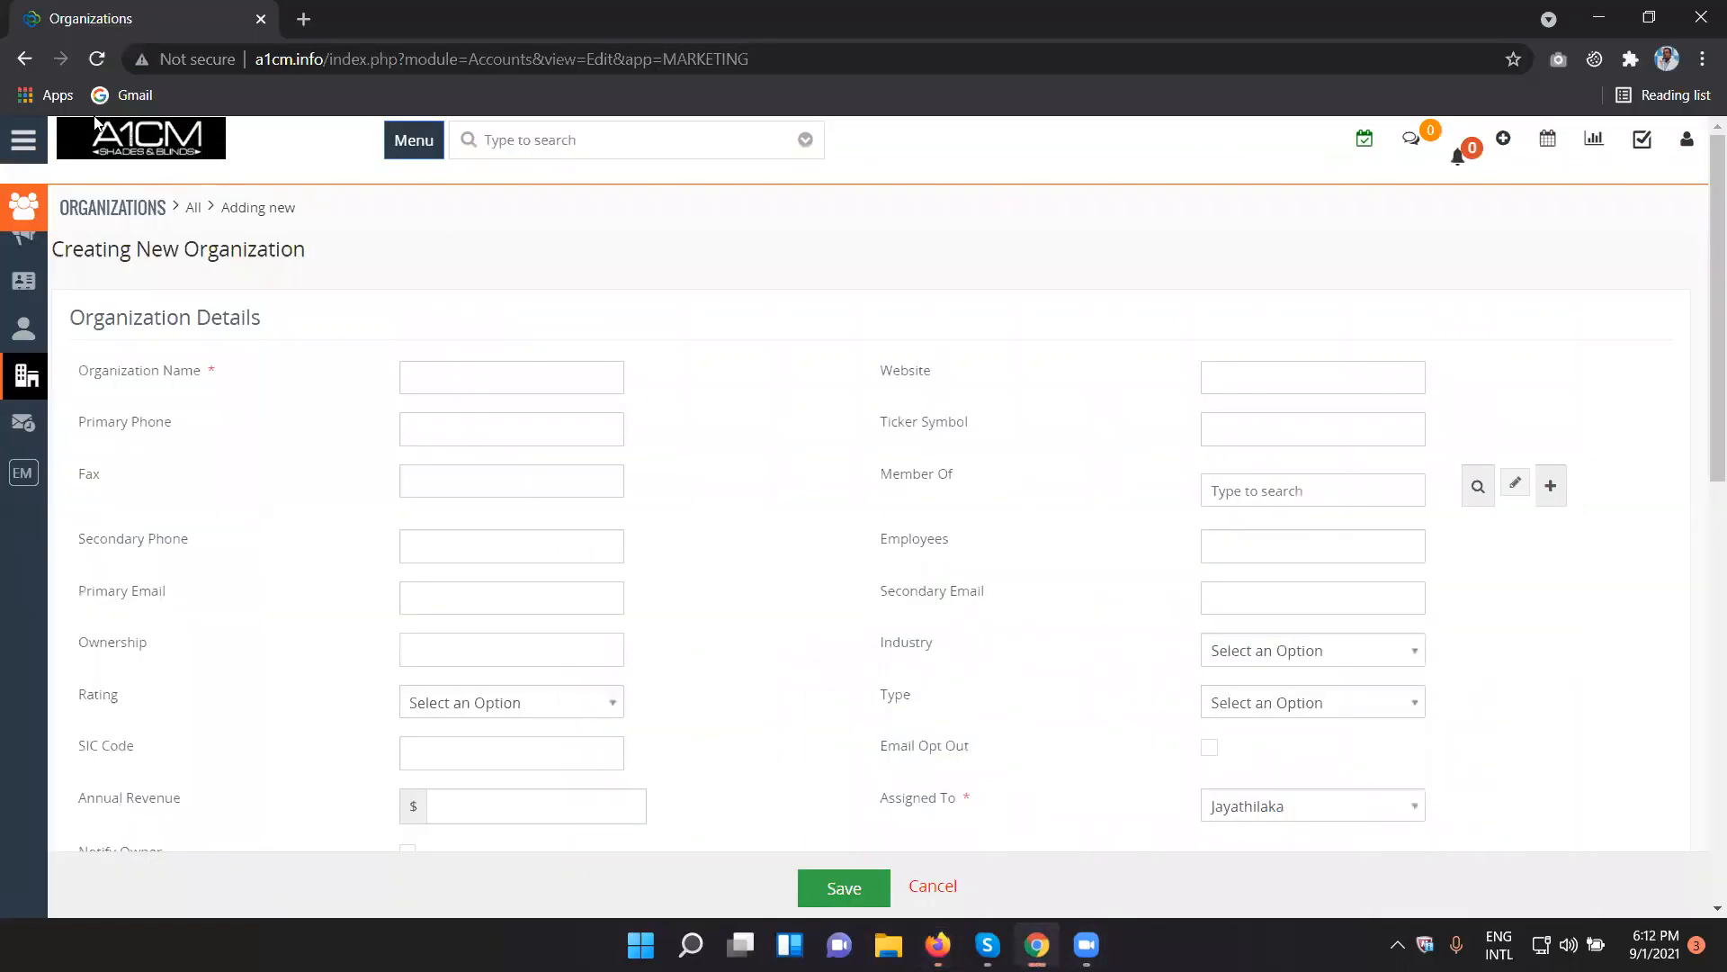
left_click(94, 59)
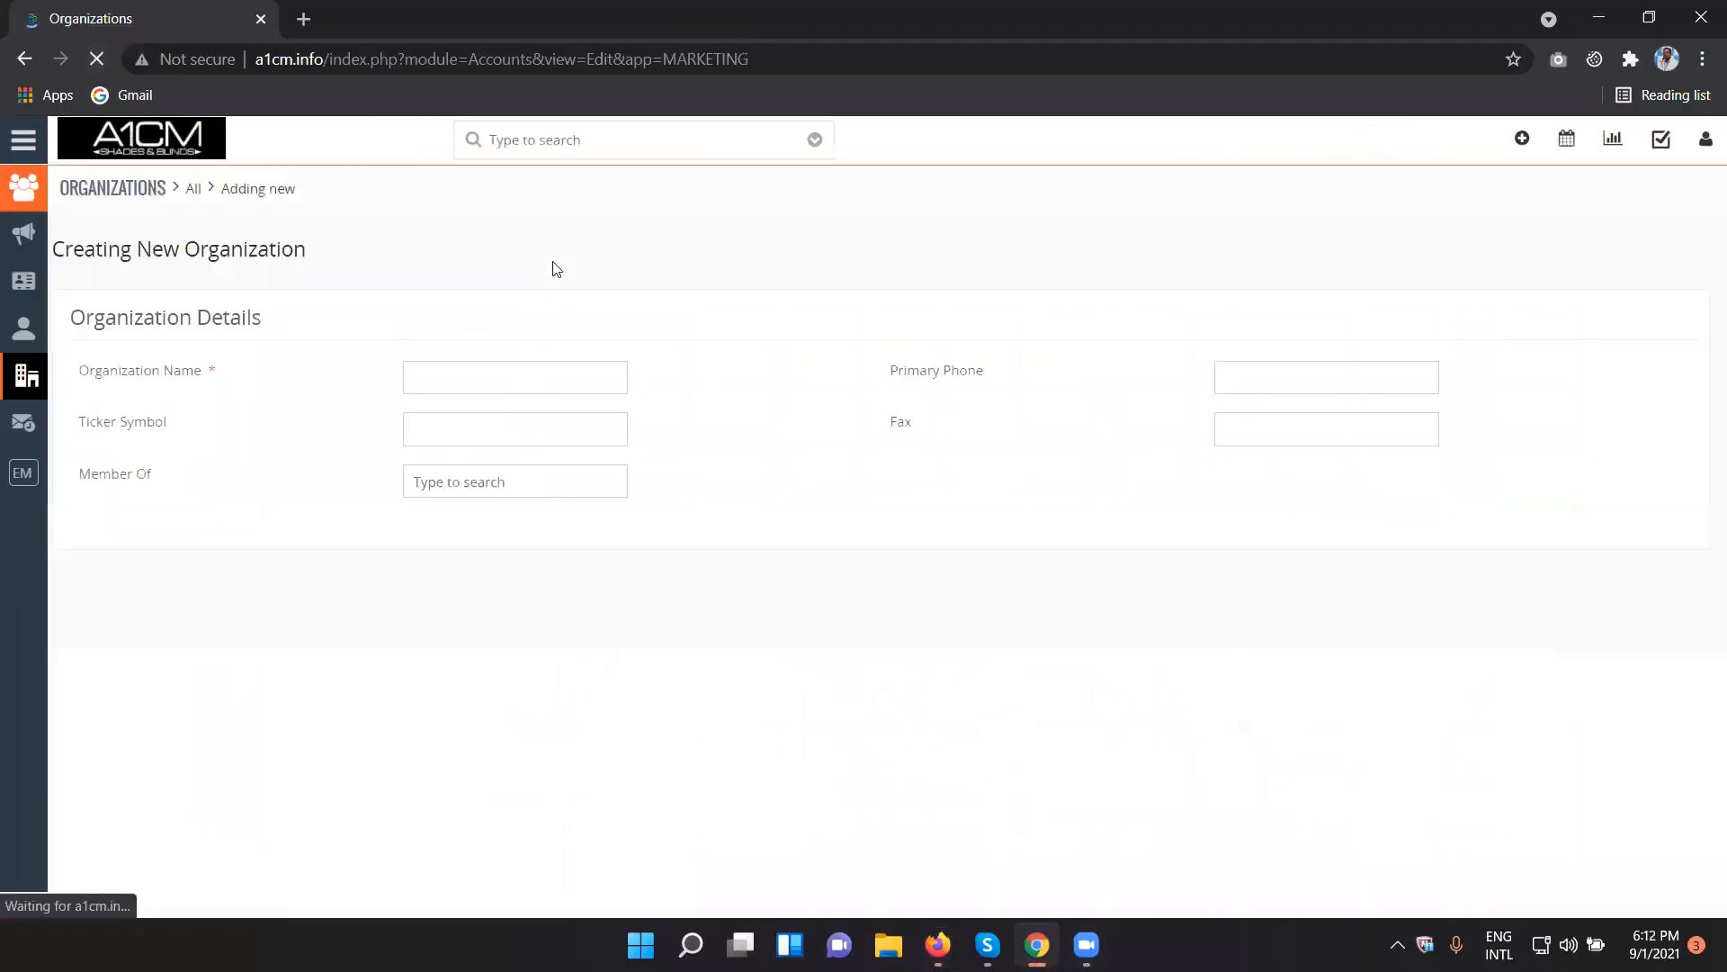
left_click_drag(880, 376, 1202, 383)
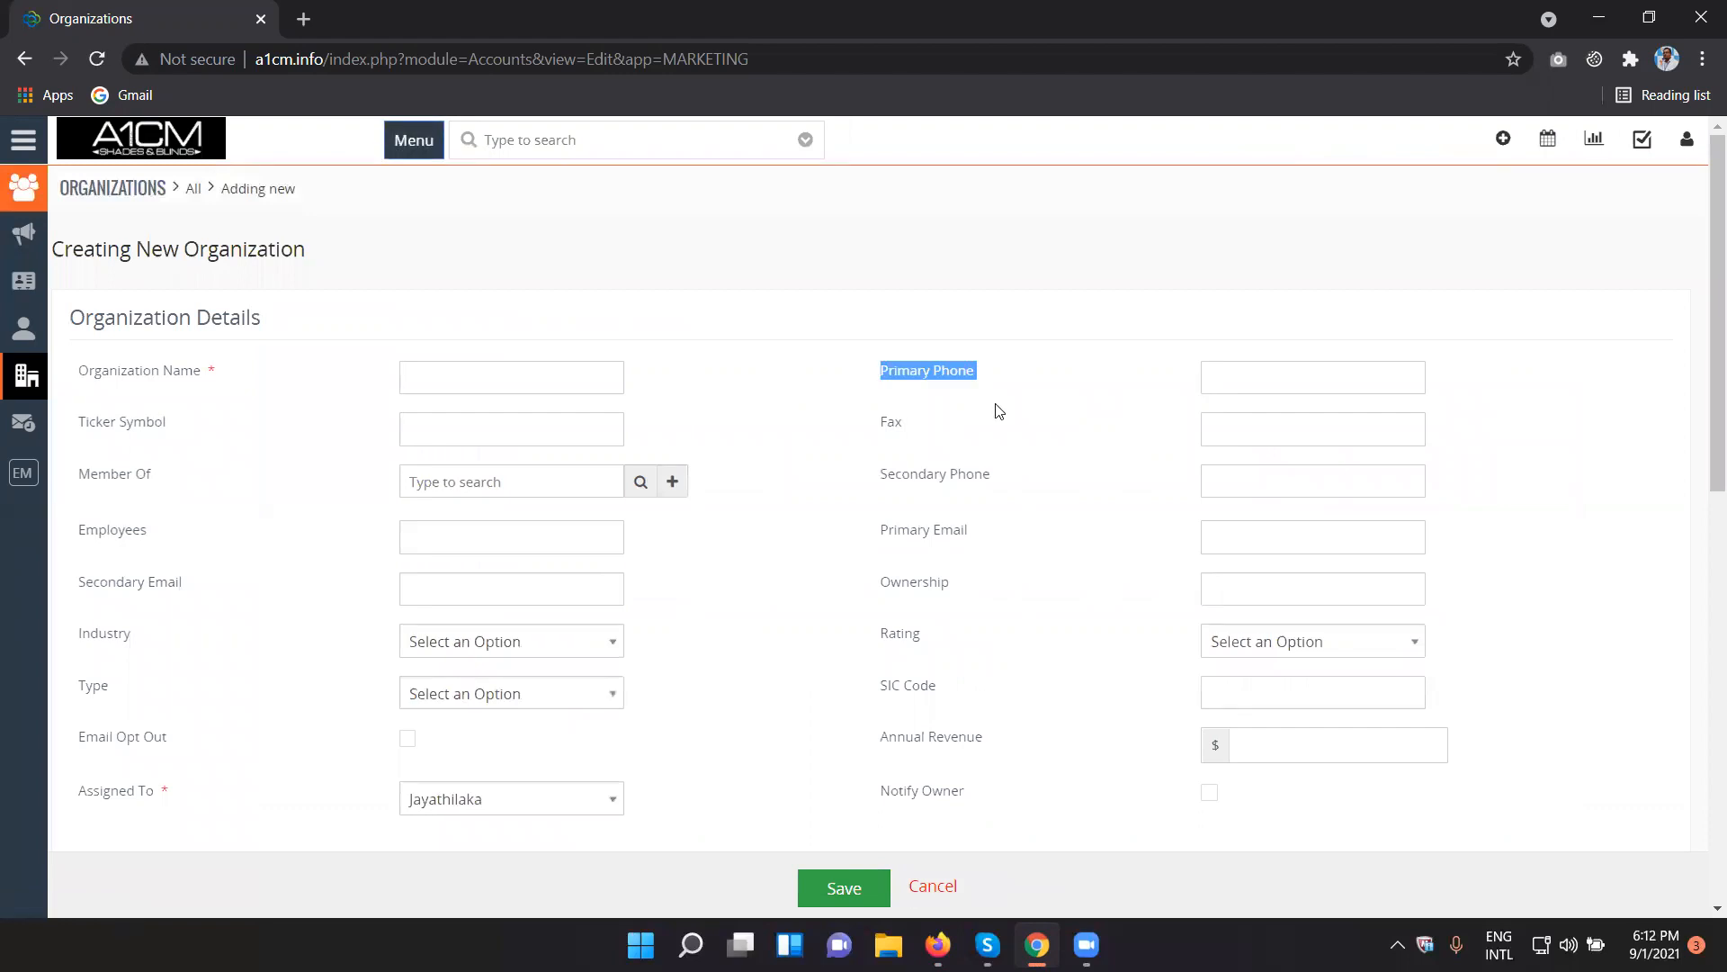
- Open the second organization in the list and check for the Website field in its full details and edit form
left_click(192, 190)
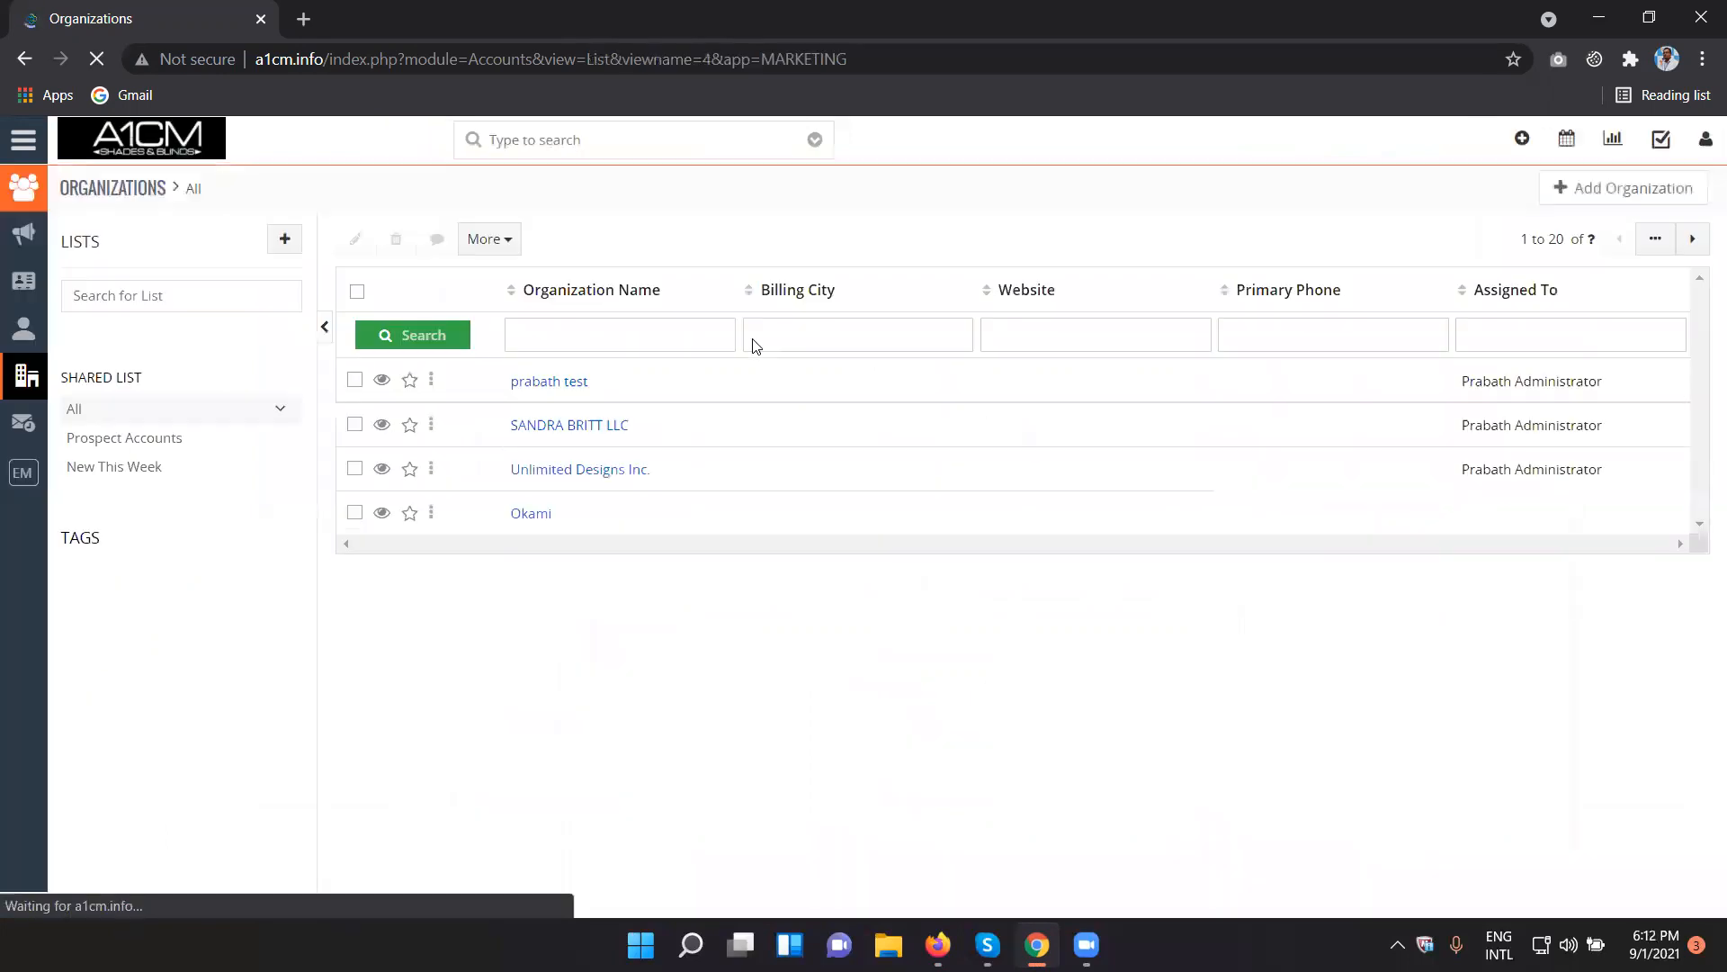
left_click(609, 435)
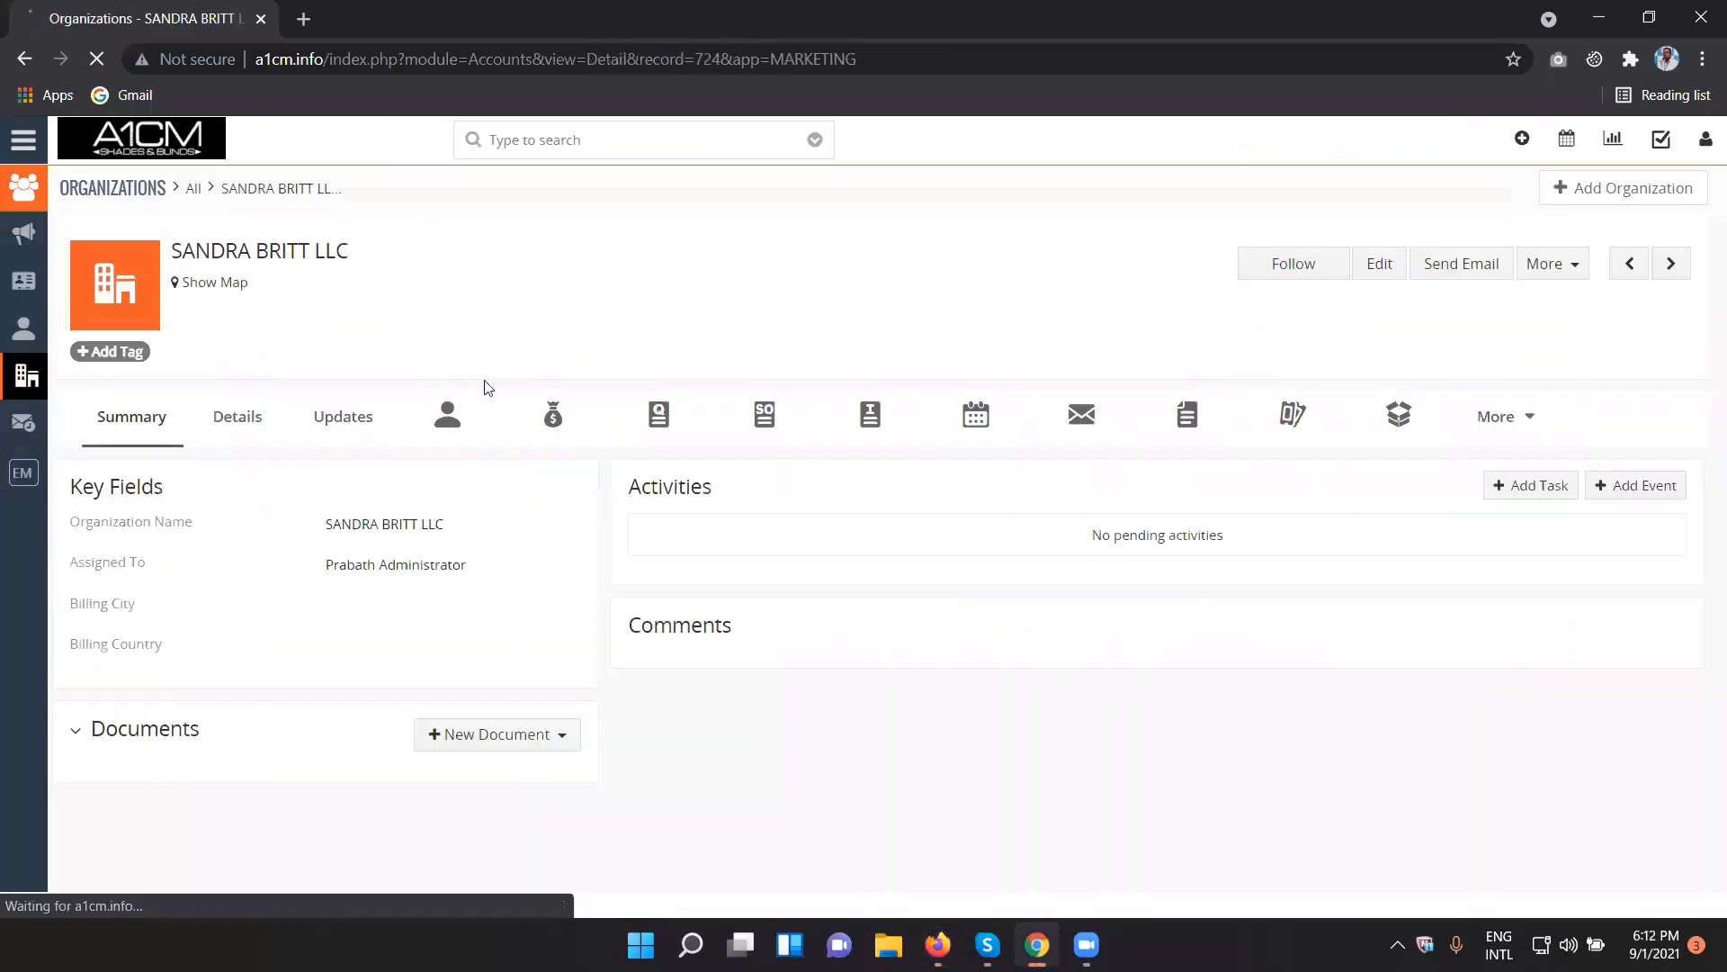
left_click(256, 429)
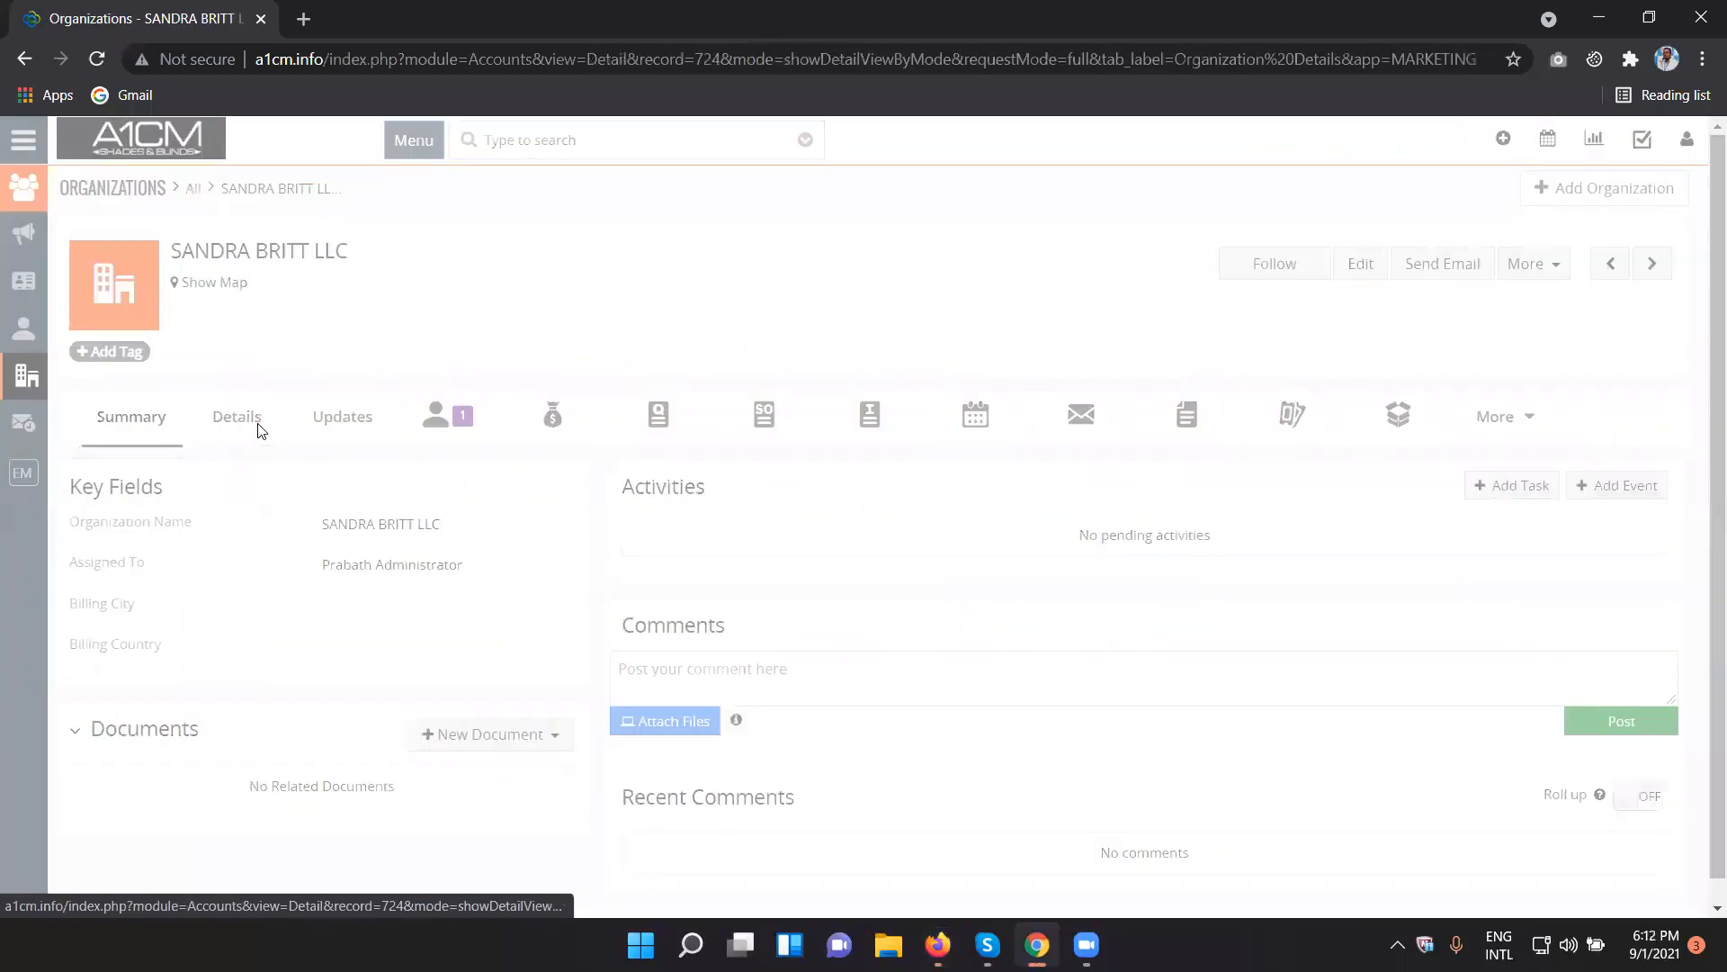
double_click(83, 574)
left_click(422, 588)
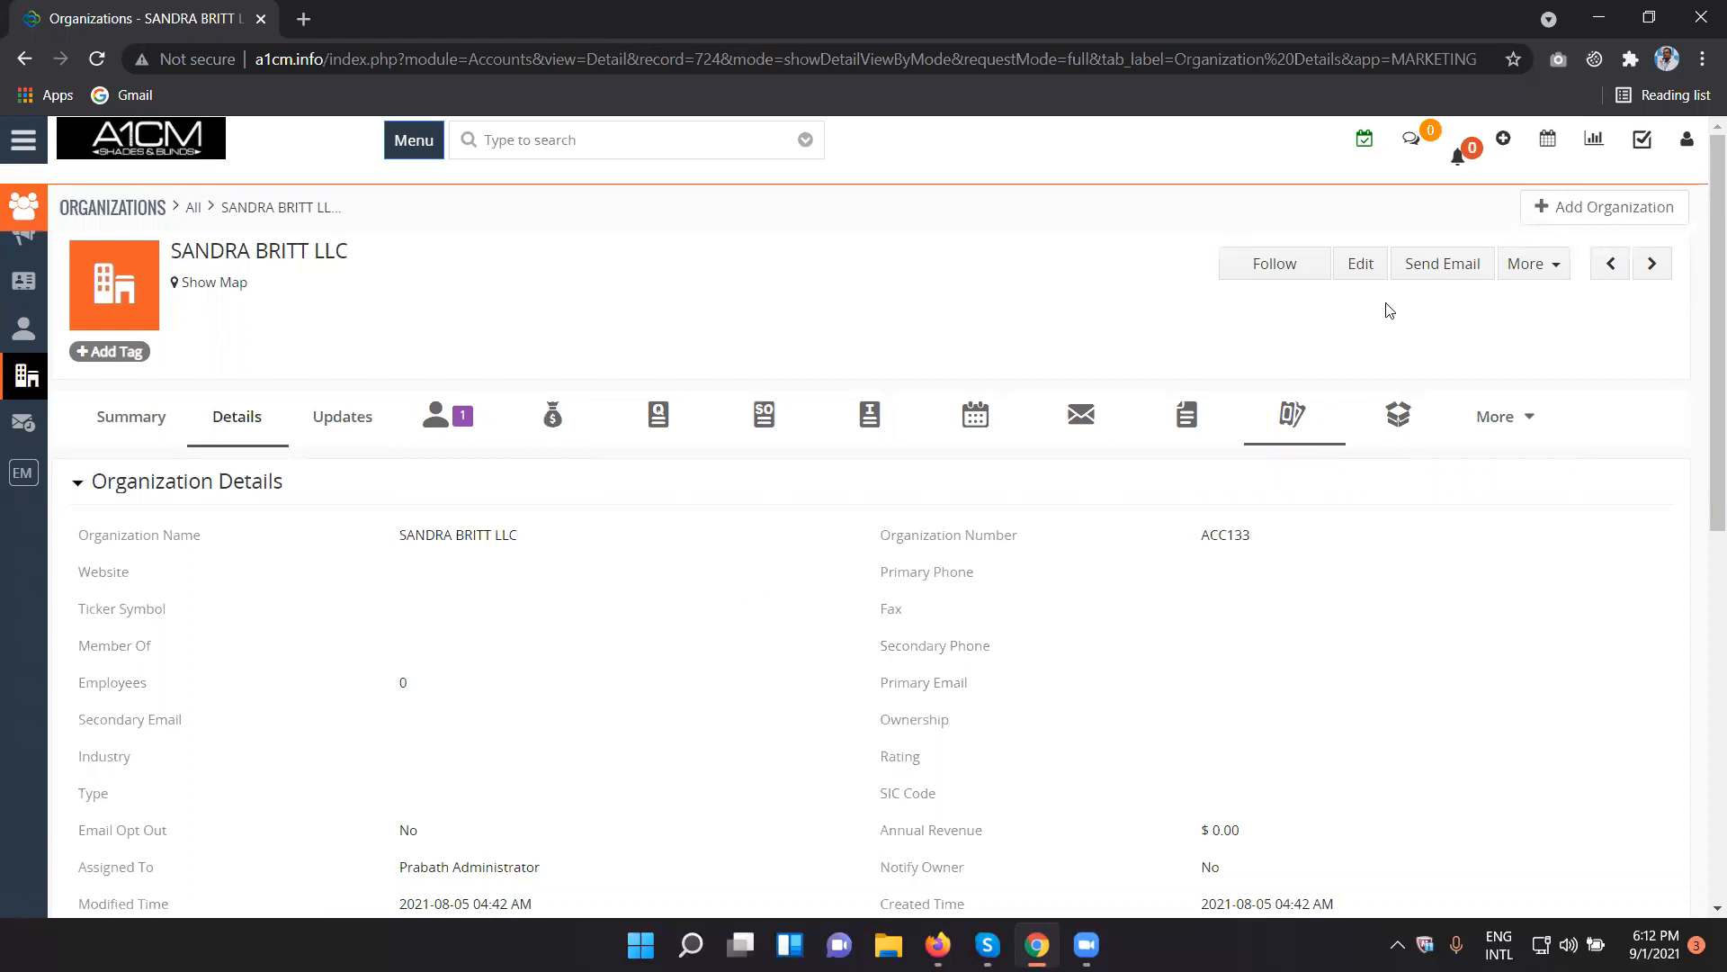
left_click(1374, 273)
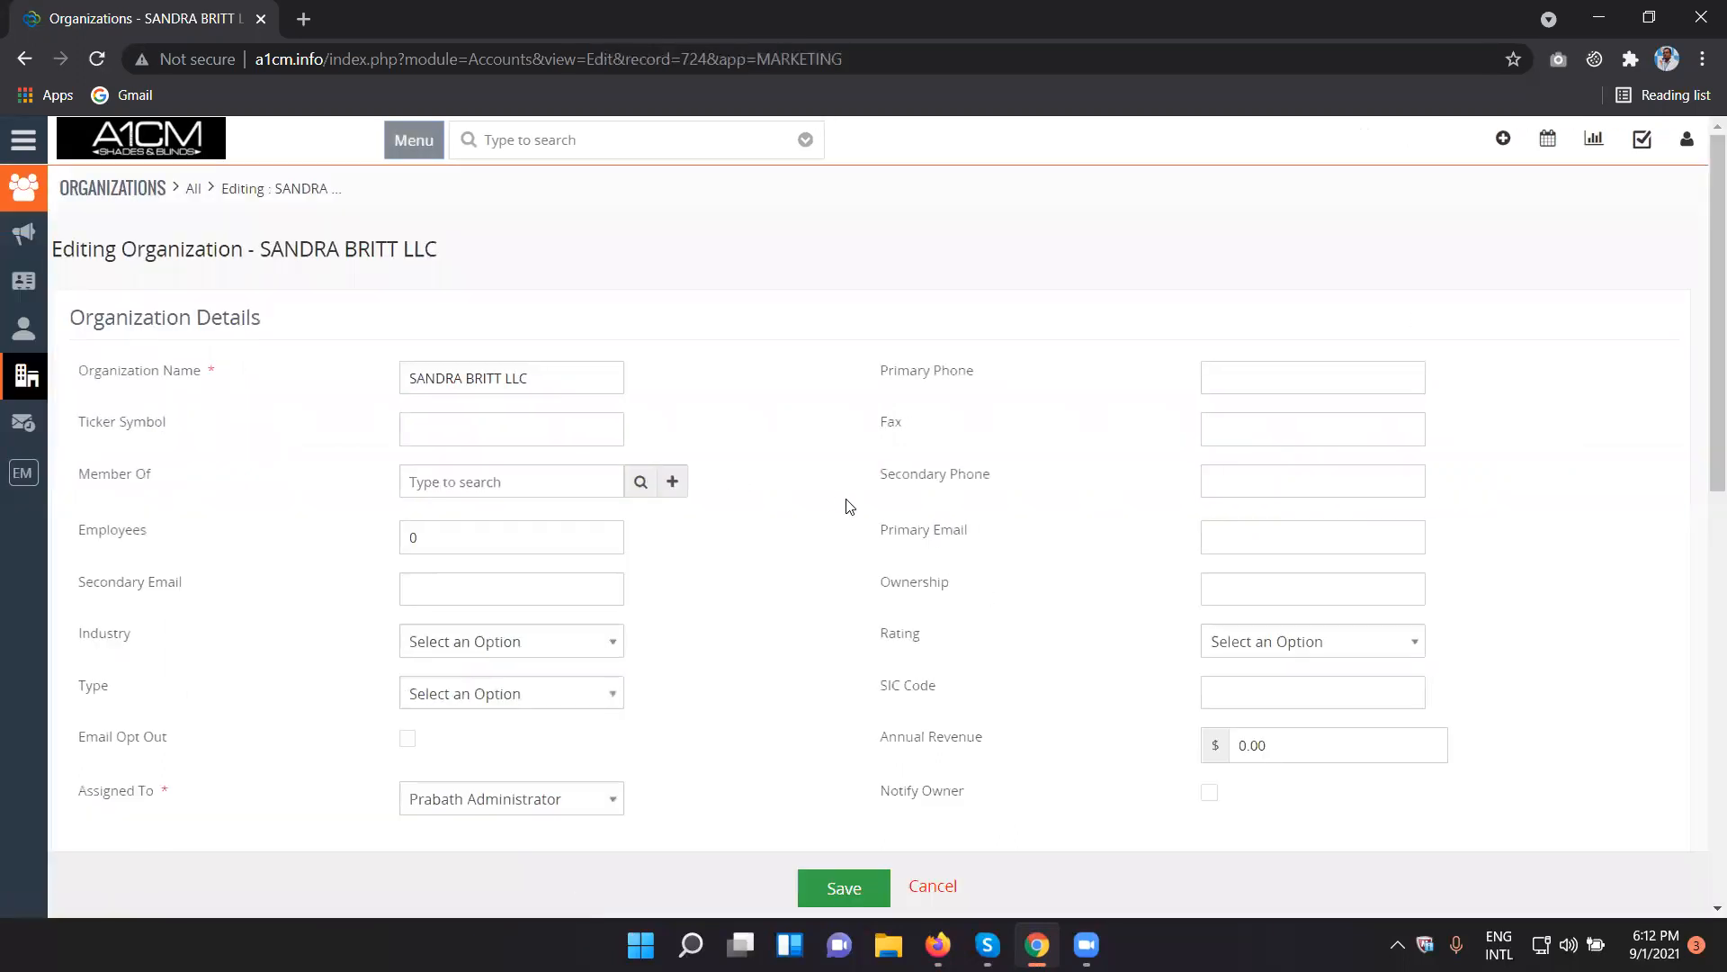
- Switch to Firefox, return the Organizations Website field to Write in the Sales Profile and save the profile
left_click(938, 944)
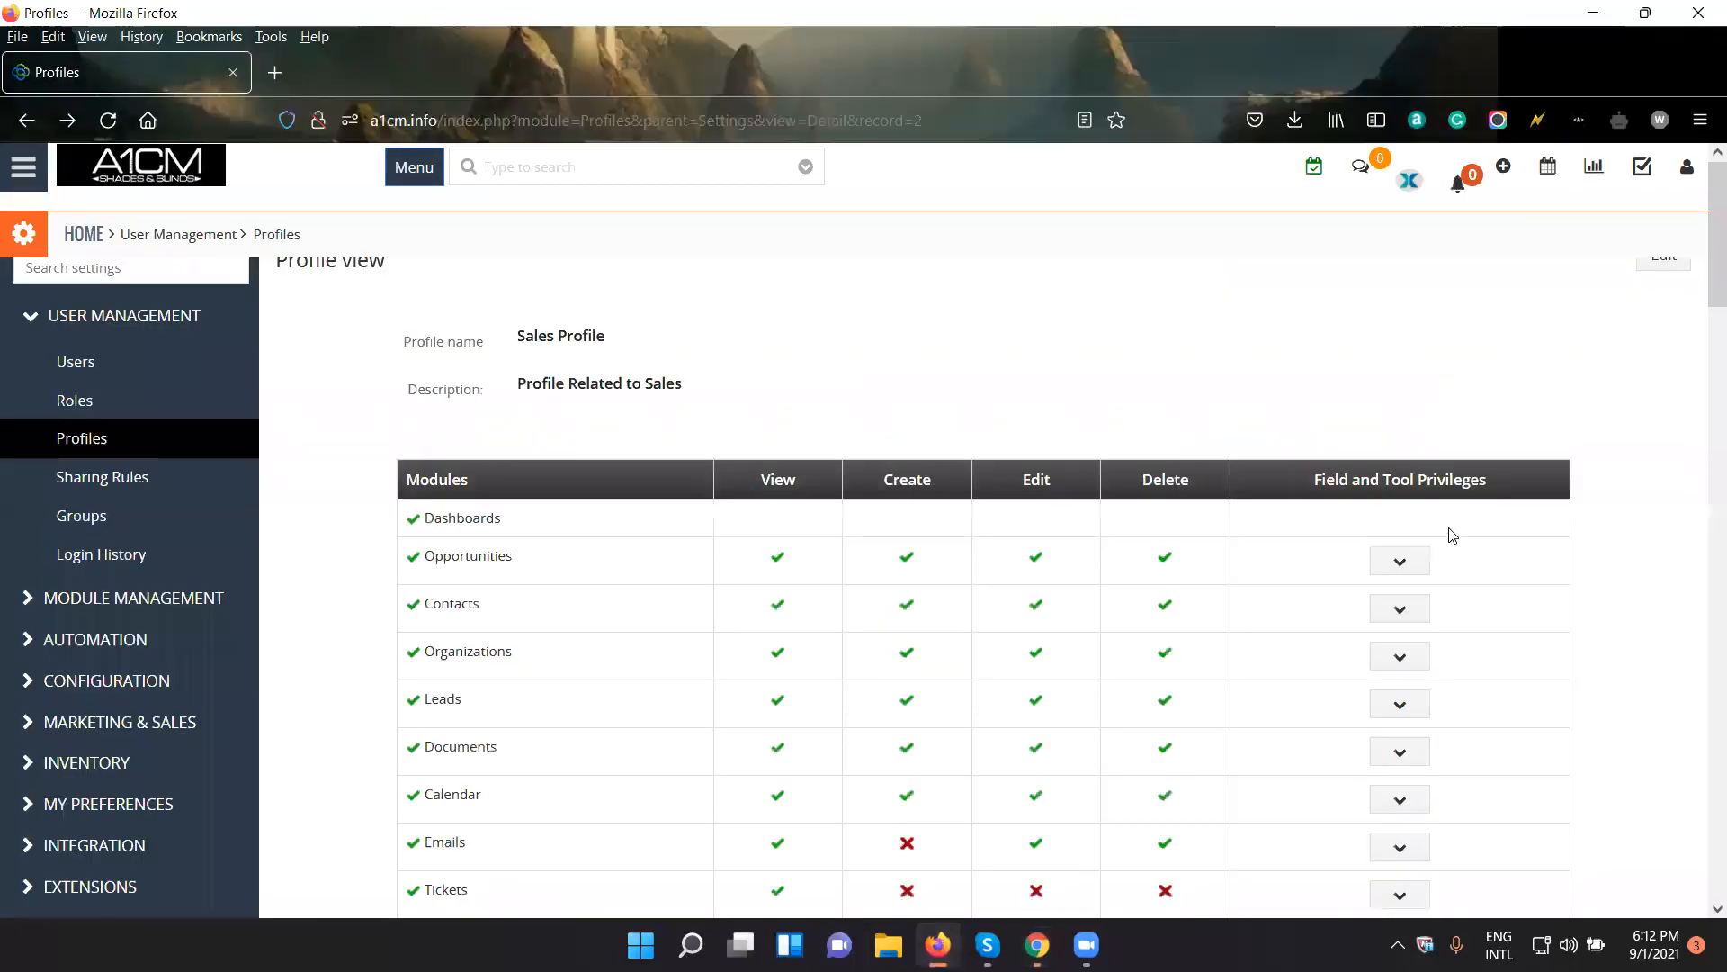
left_click(1673, 268)
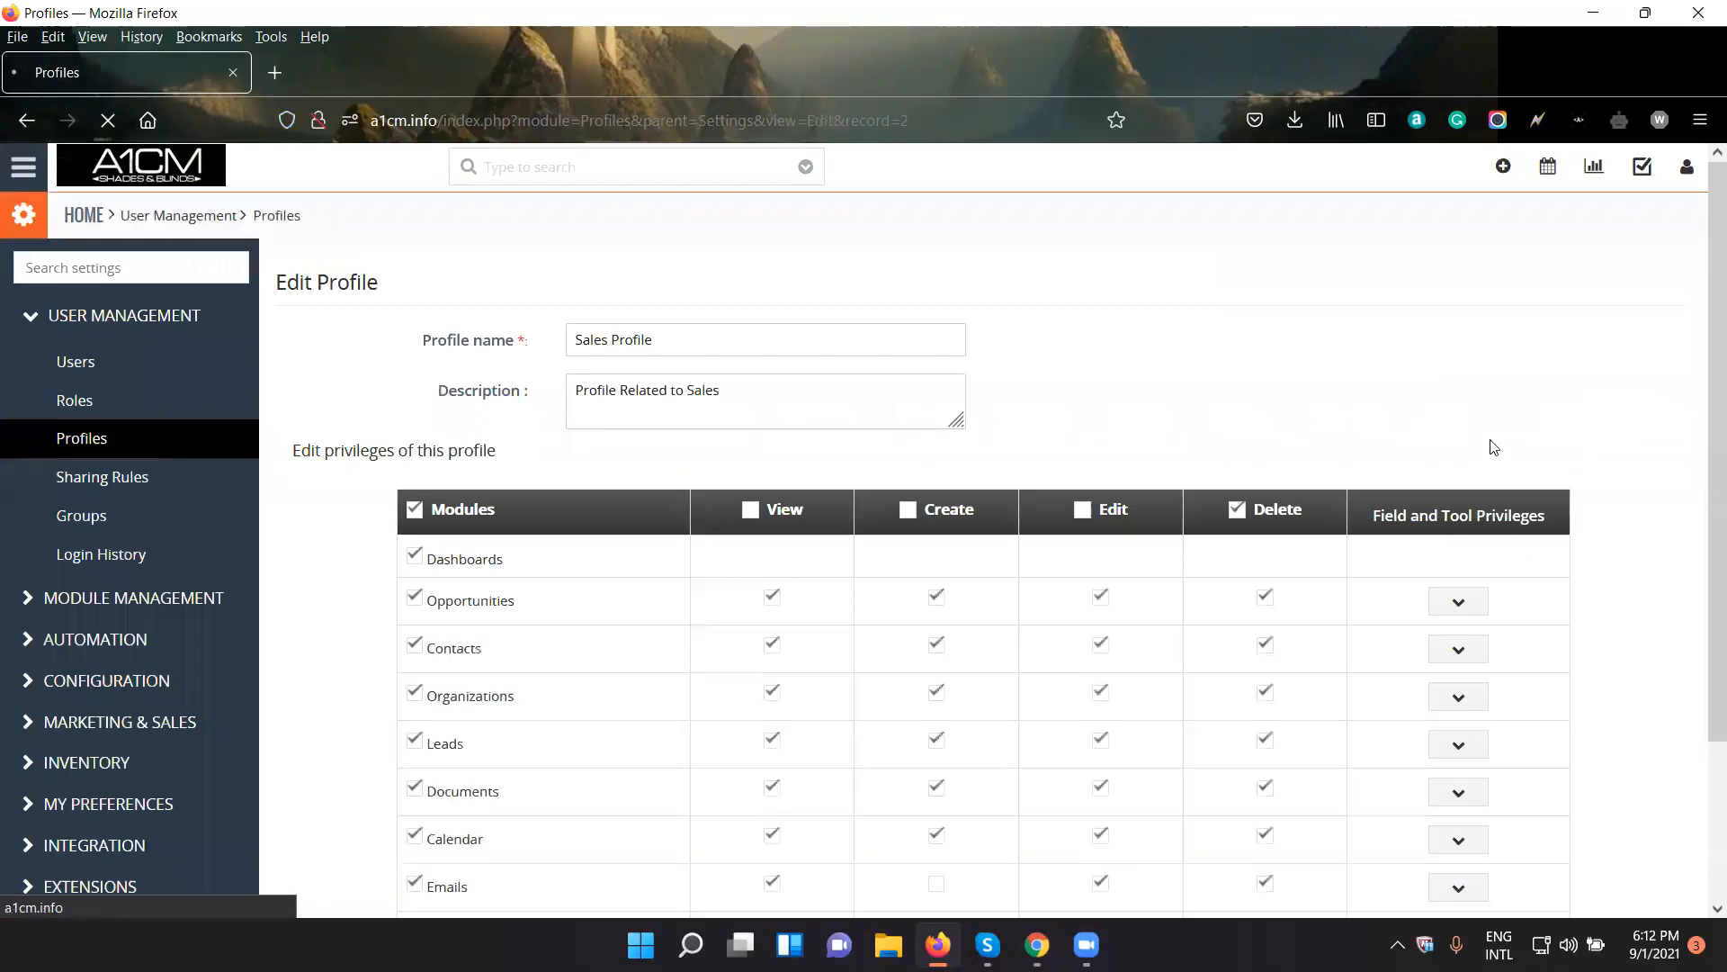
scroll(1495, 693, "down", 4)
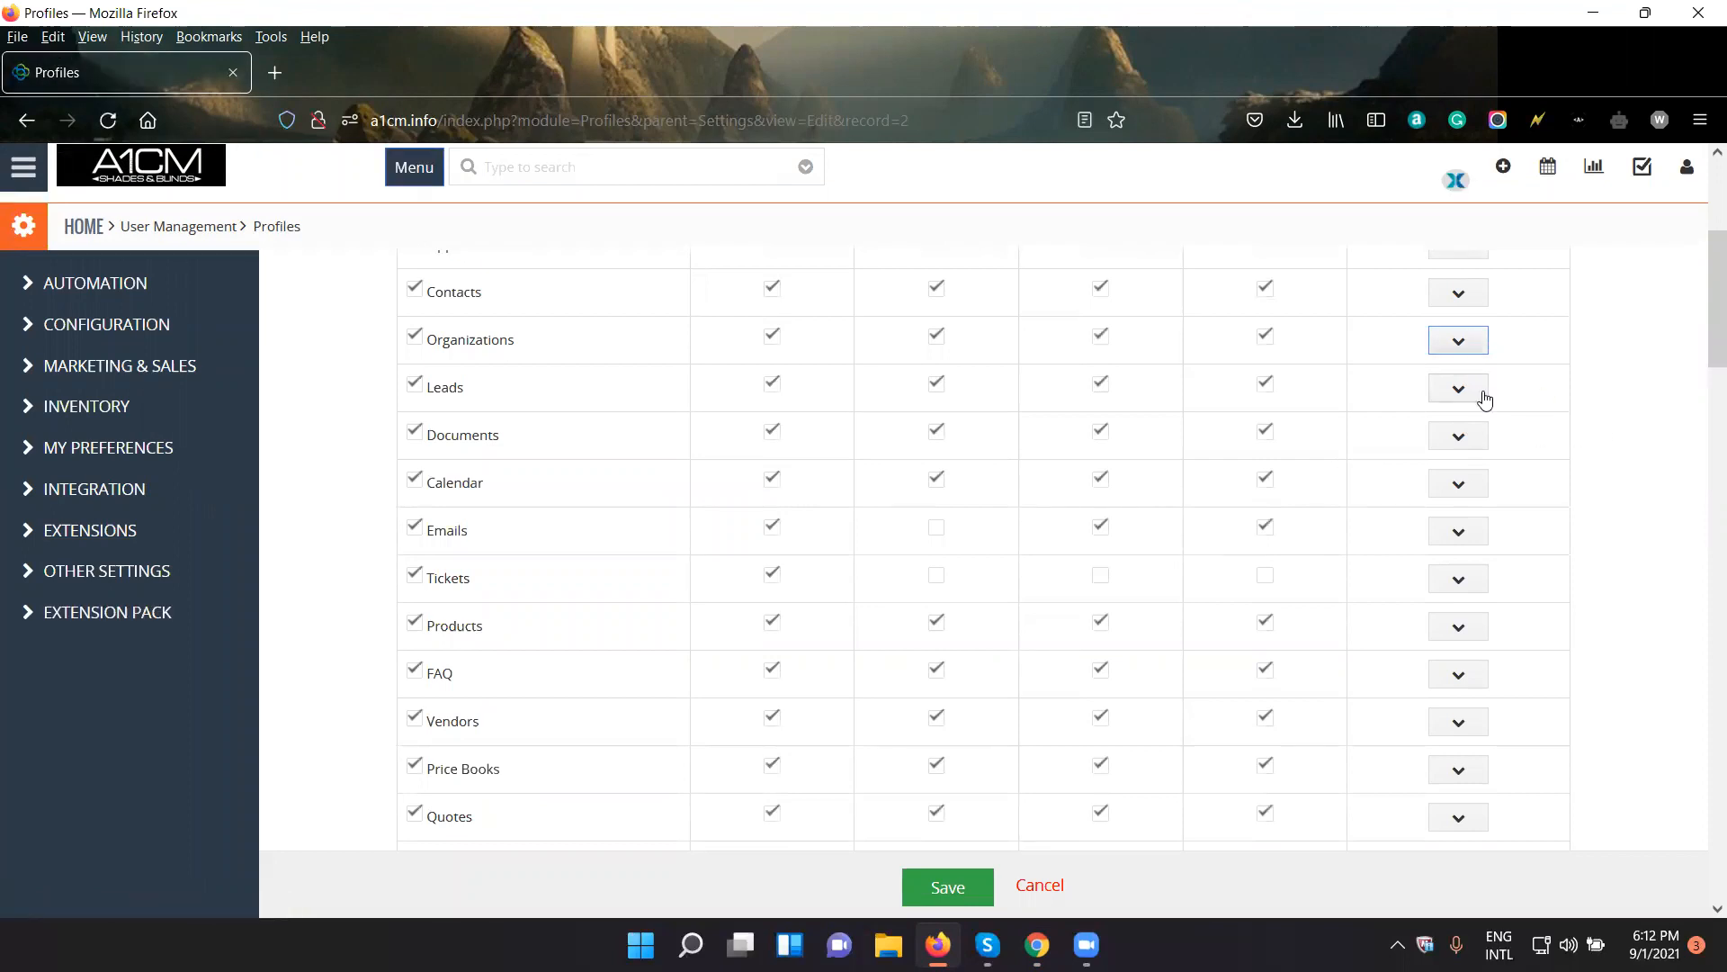
left_click(1467, 342)
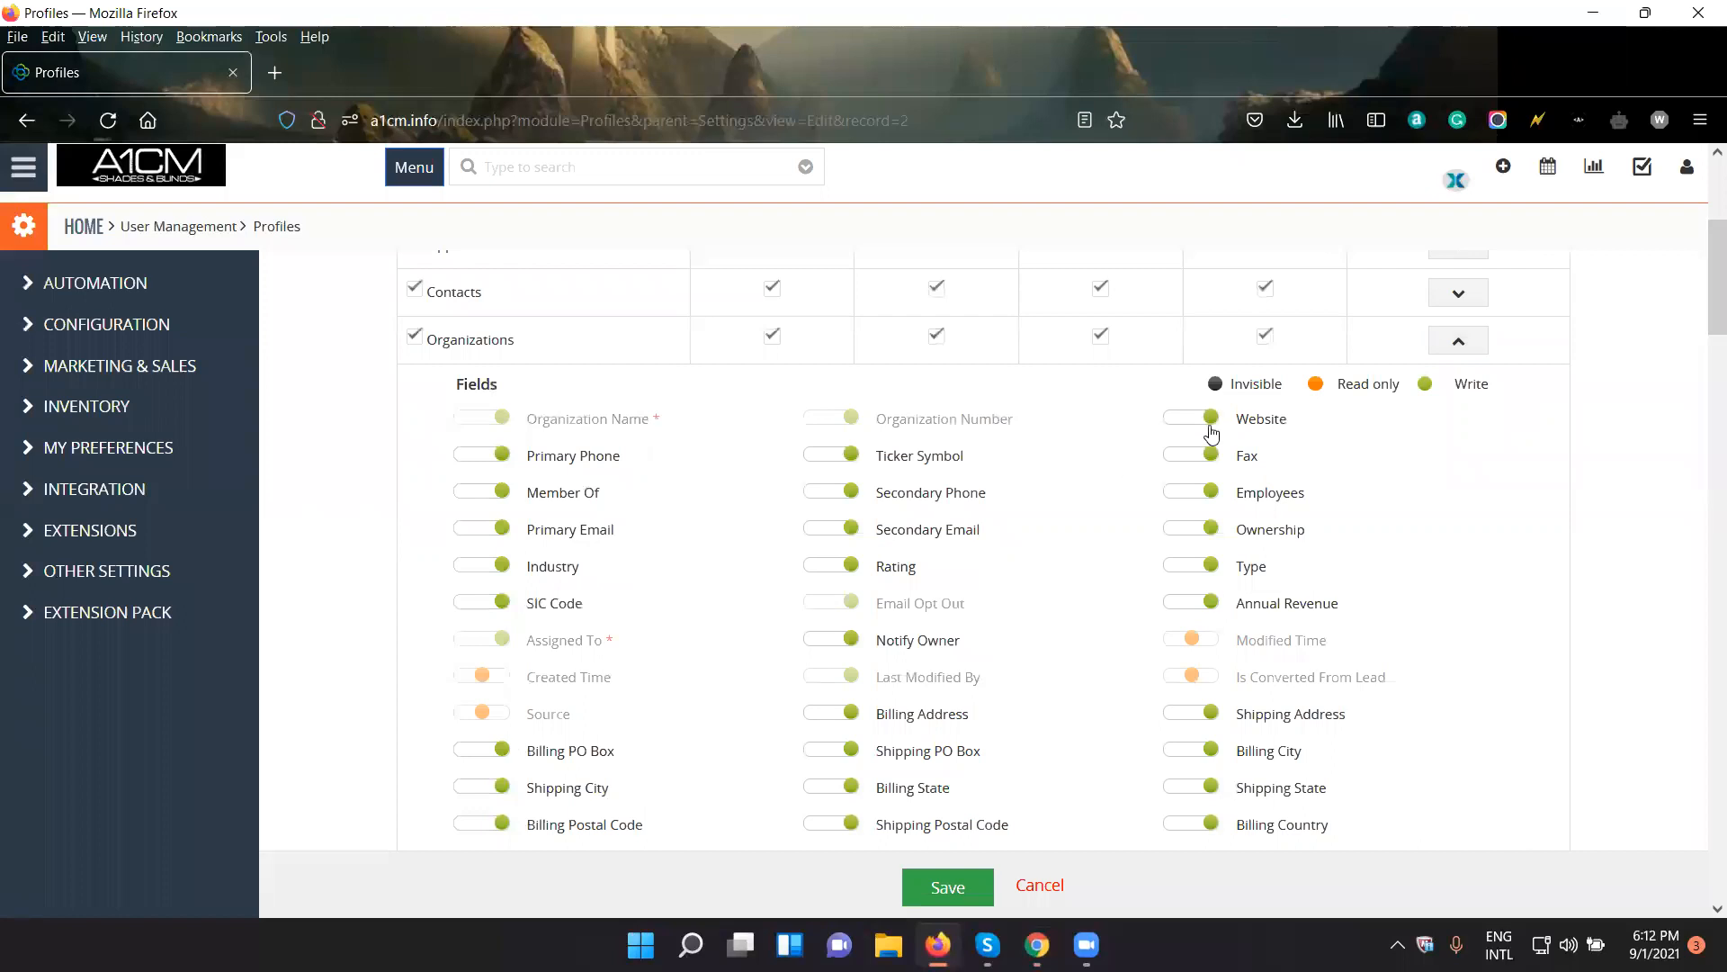
left_click(913, 894)
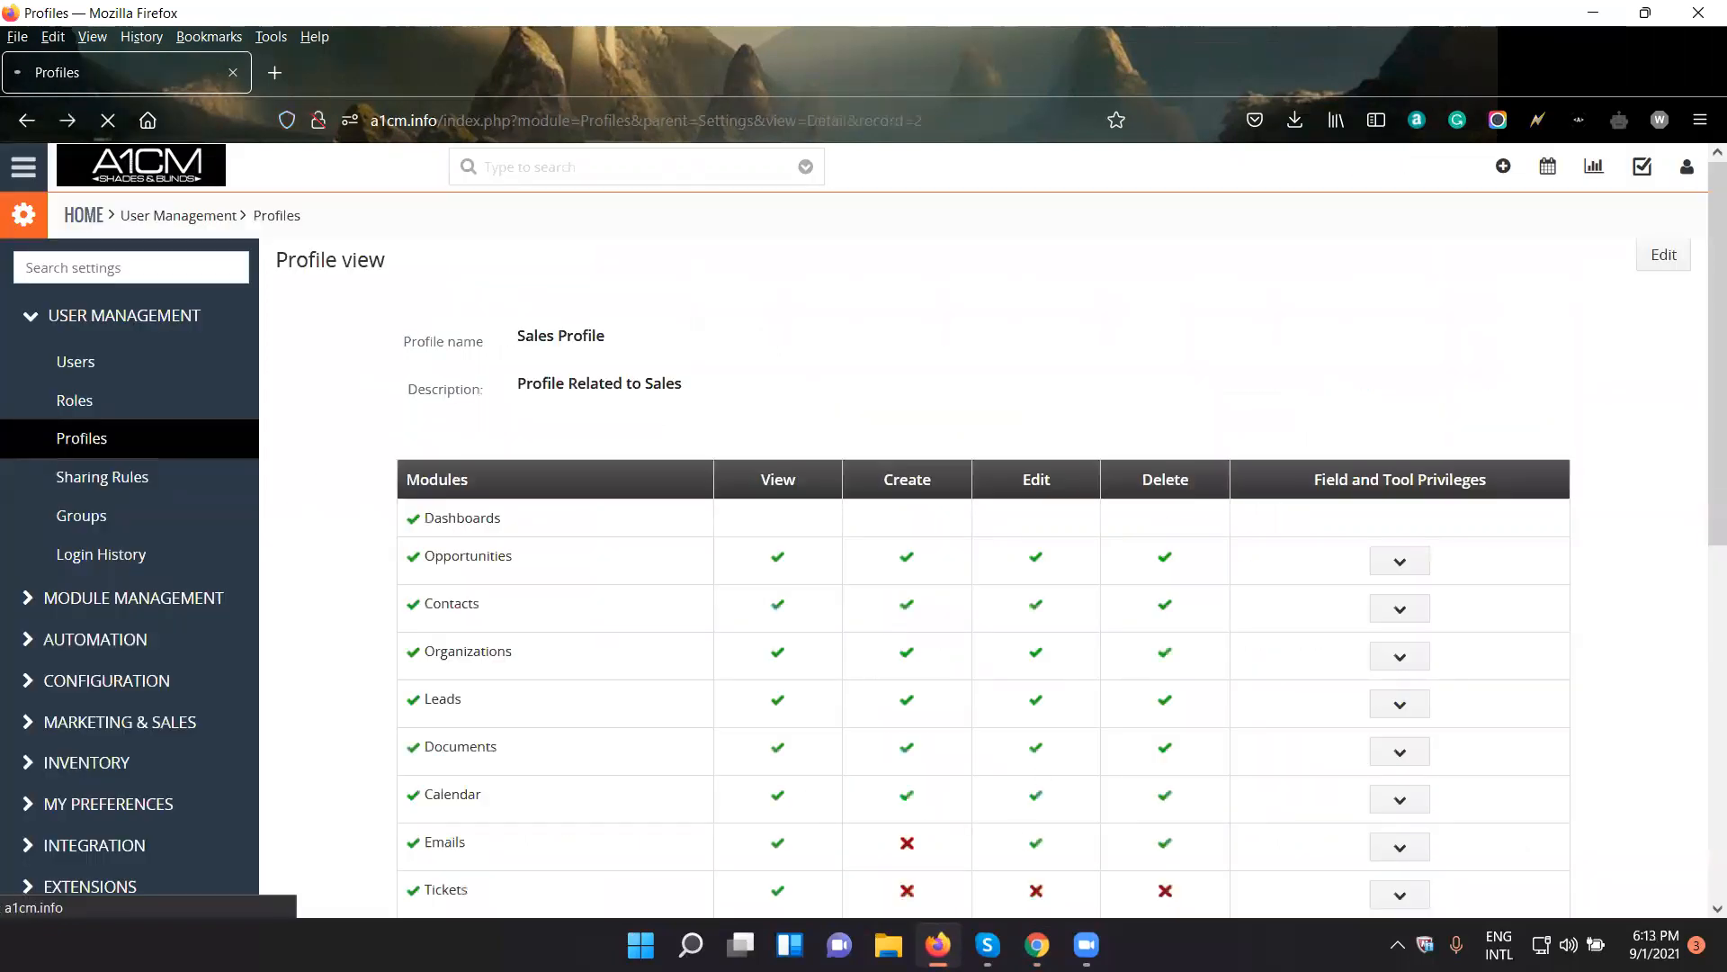
- Switch to Chrome, reload the organization's edit form, try entering test text in the Website field and clear it
left_click(1038, 945)
key("F5")
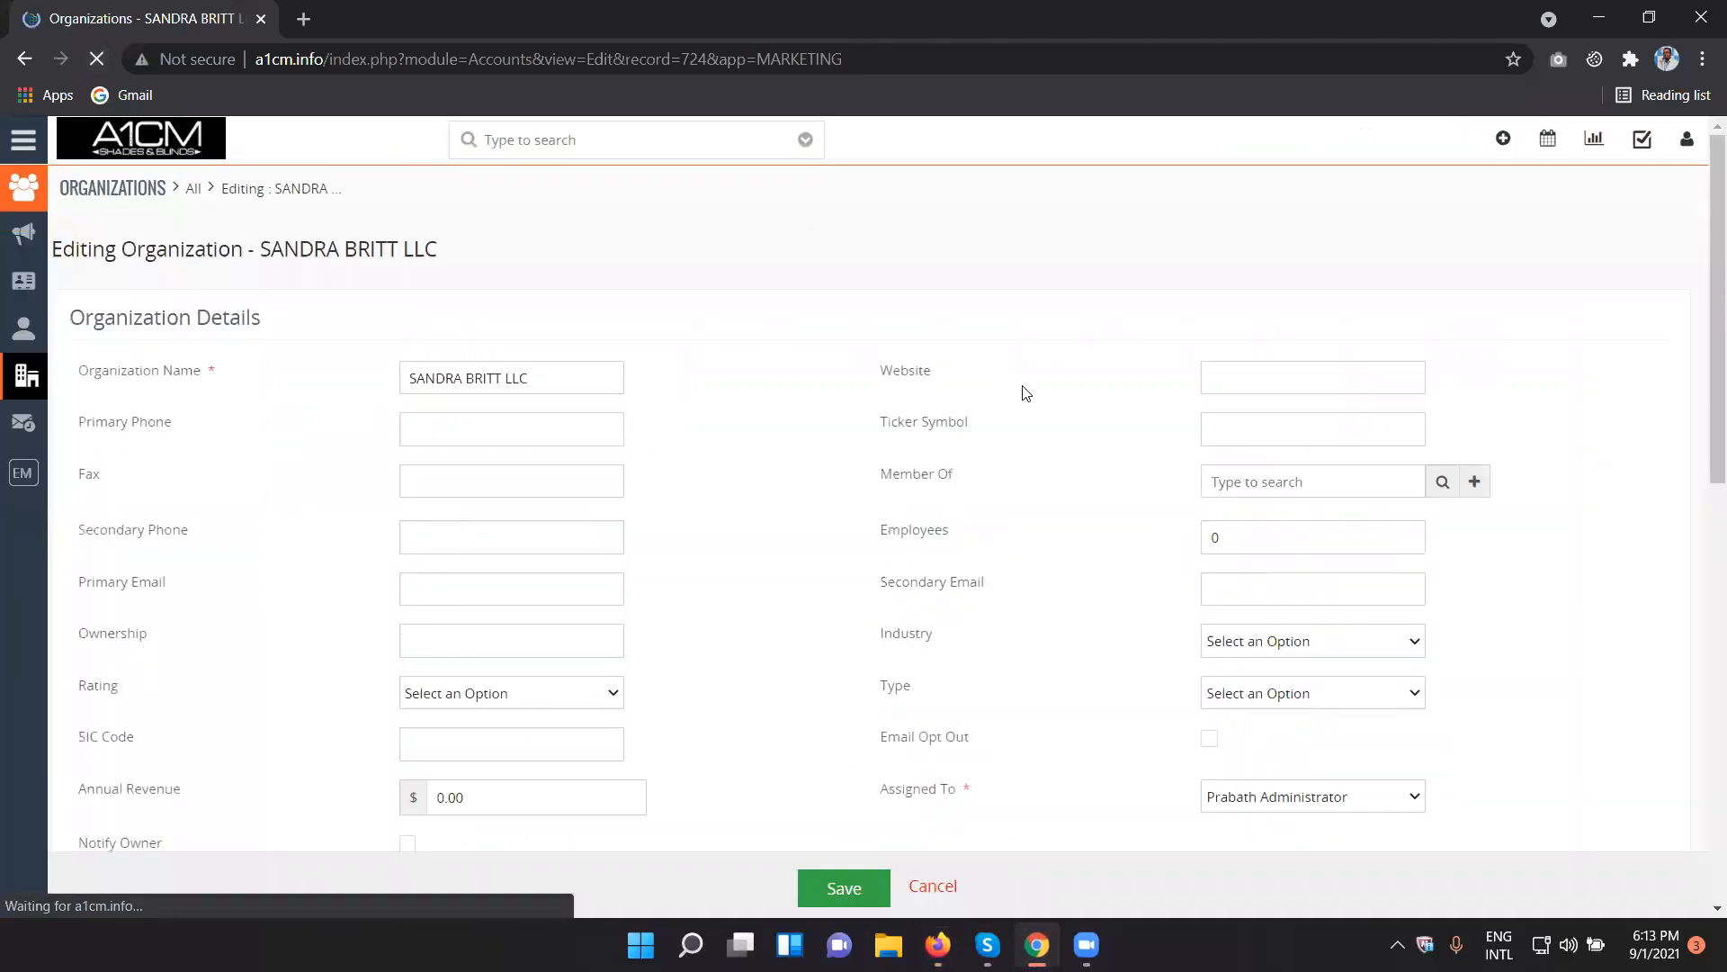
key("ctrl+a")
type("dxsscsd")
key("ctrl+a")
key("BackSpace")
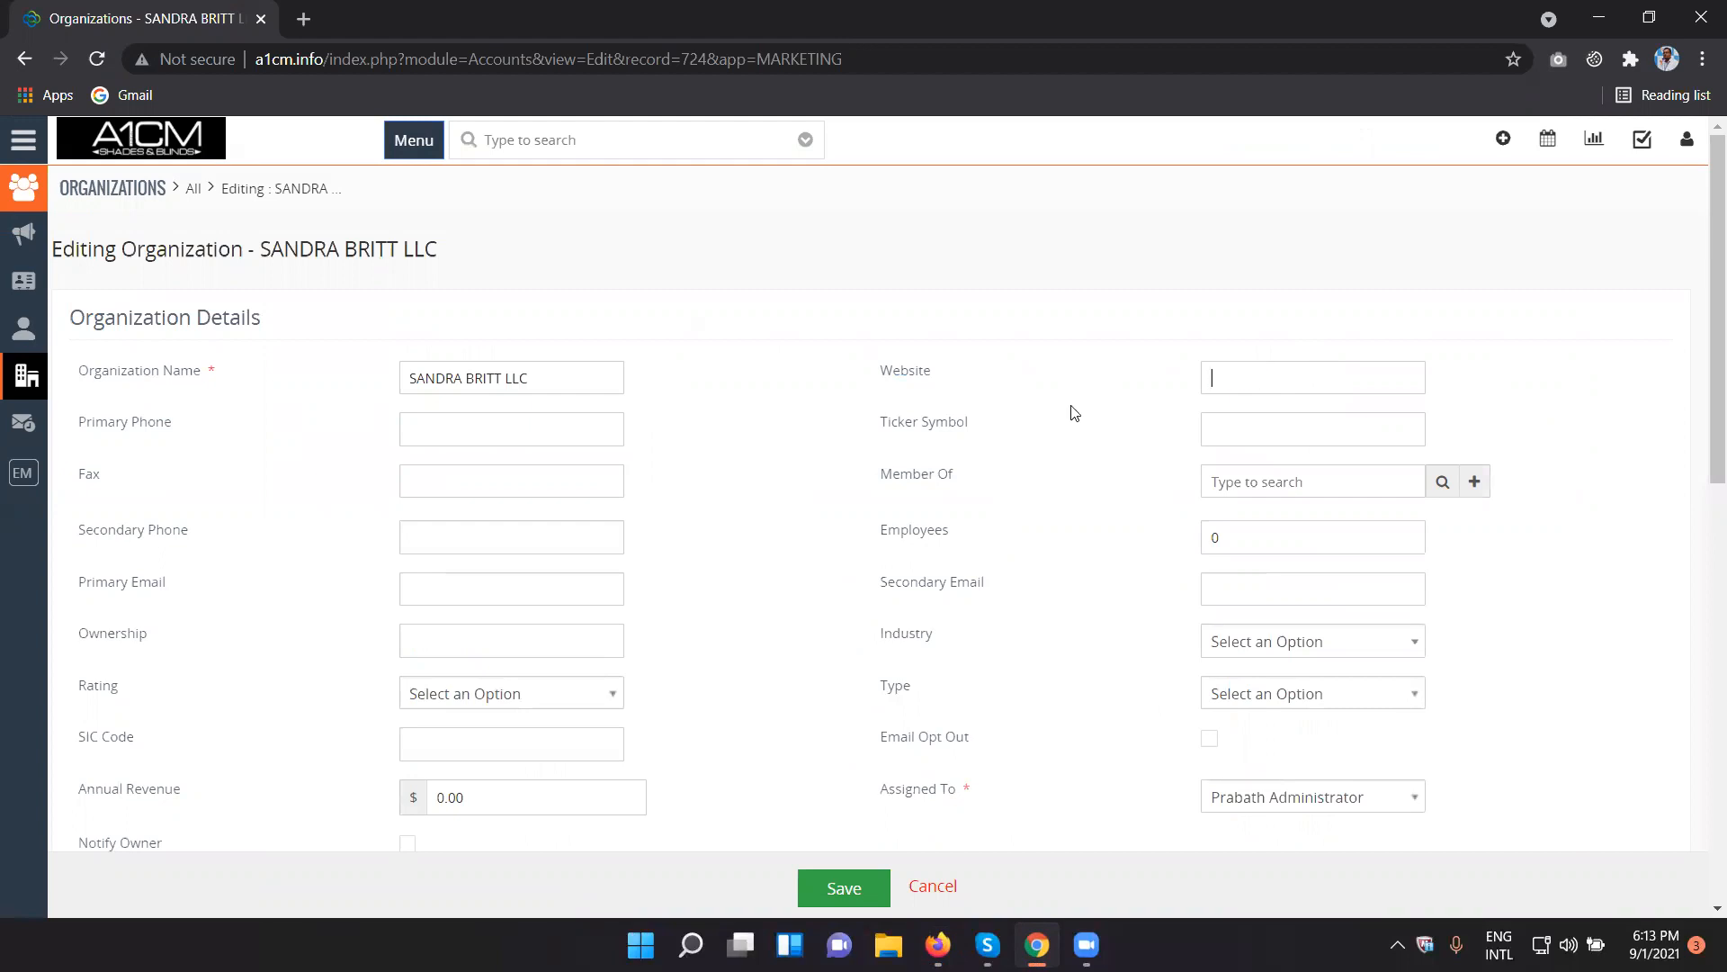
- Switch to Firefox and review the Opportunities field and tool privileges in the Sales Profile
left_click(1036, 945)
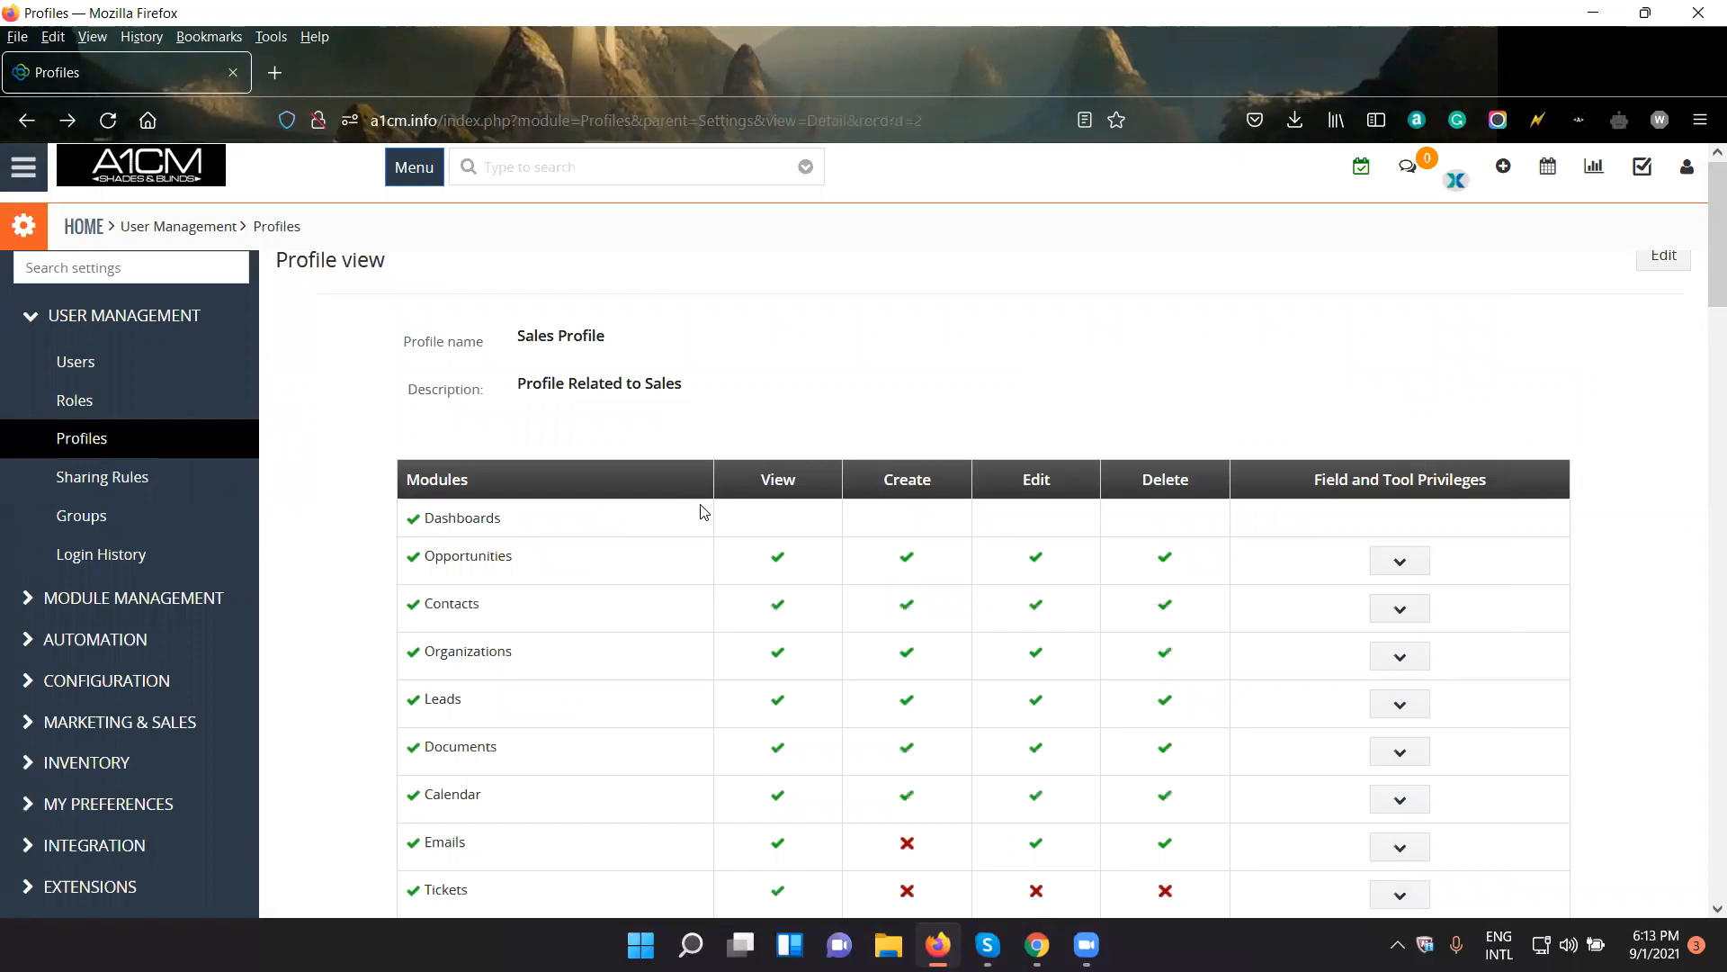
left_click(1407, 565)
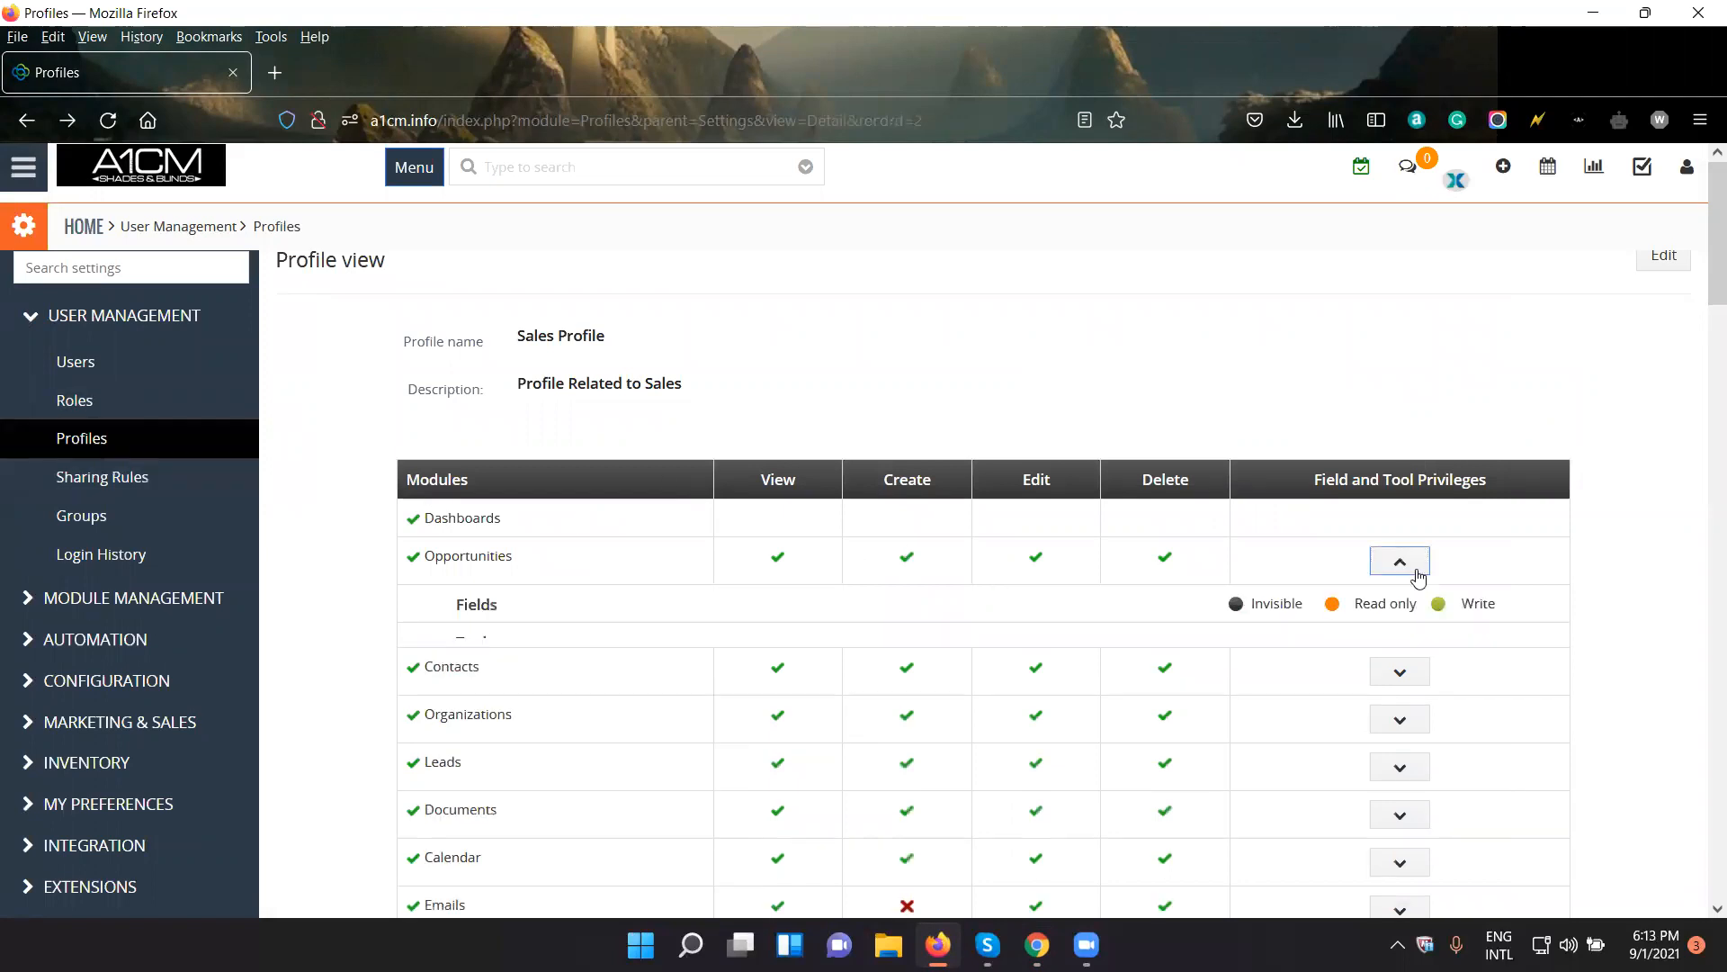
scroll(1398, 666, "down", 2)
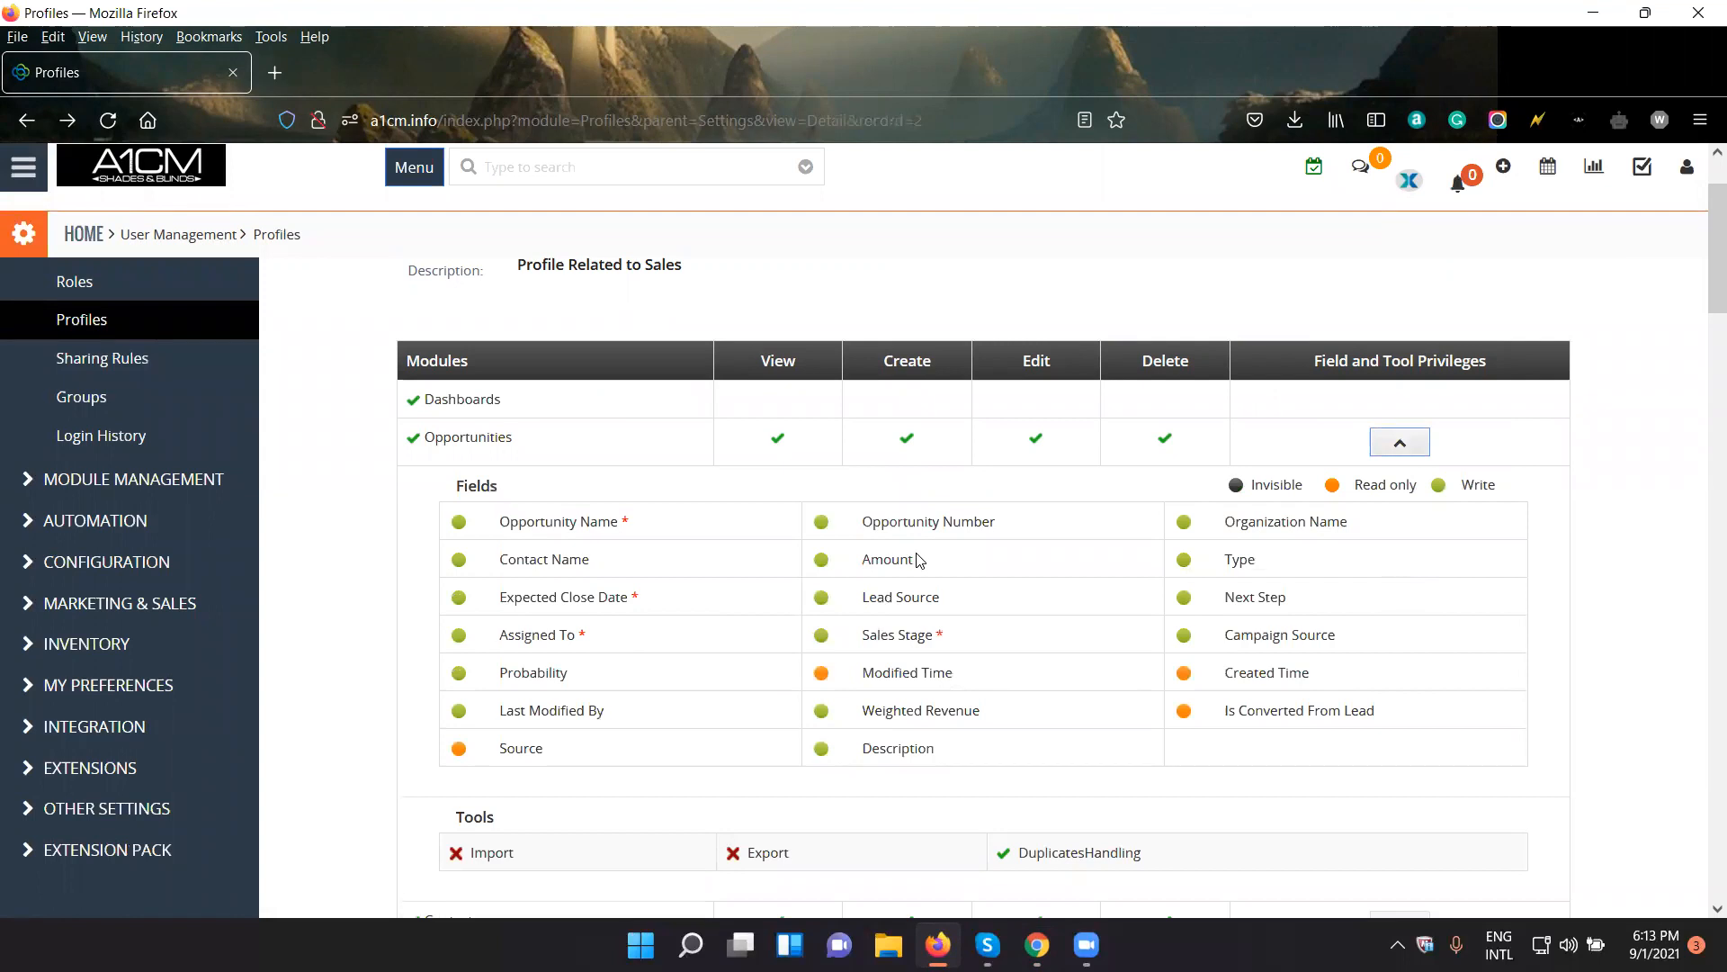
scroll(918, 561, "up", 2)
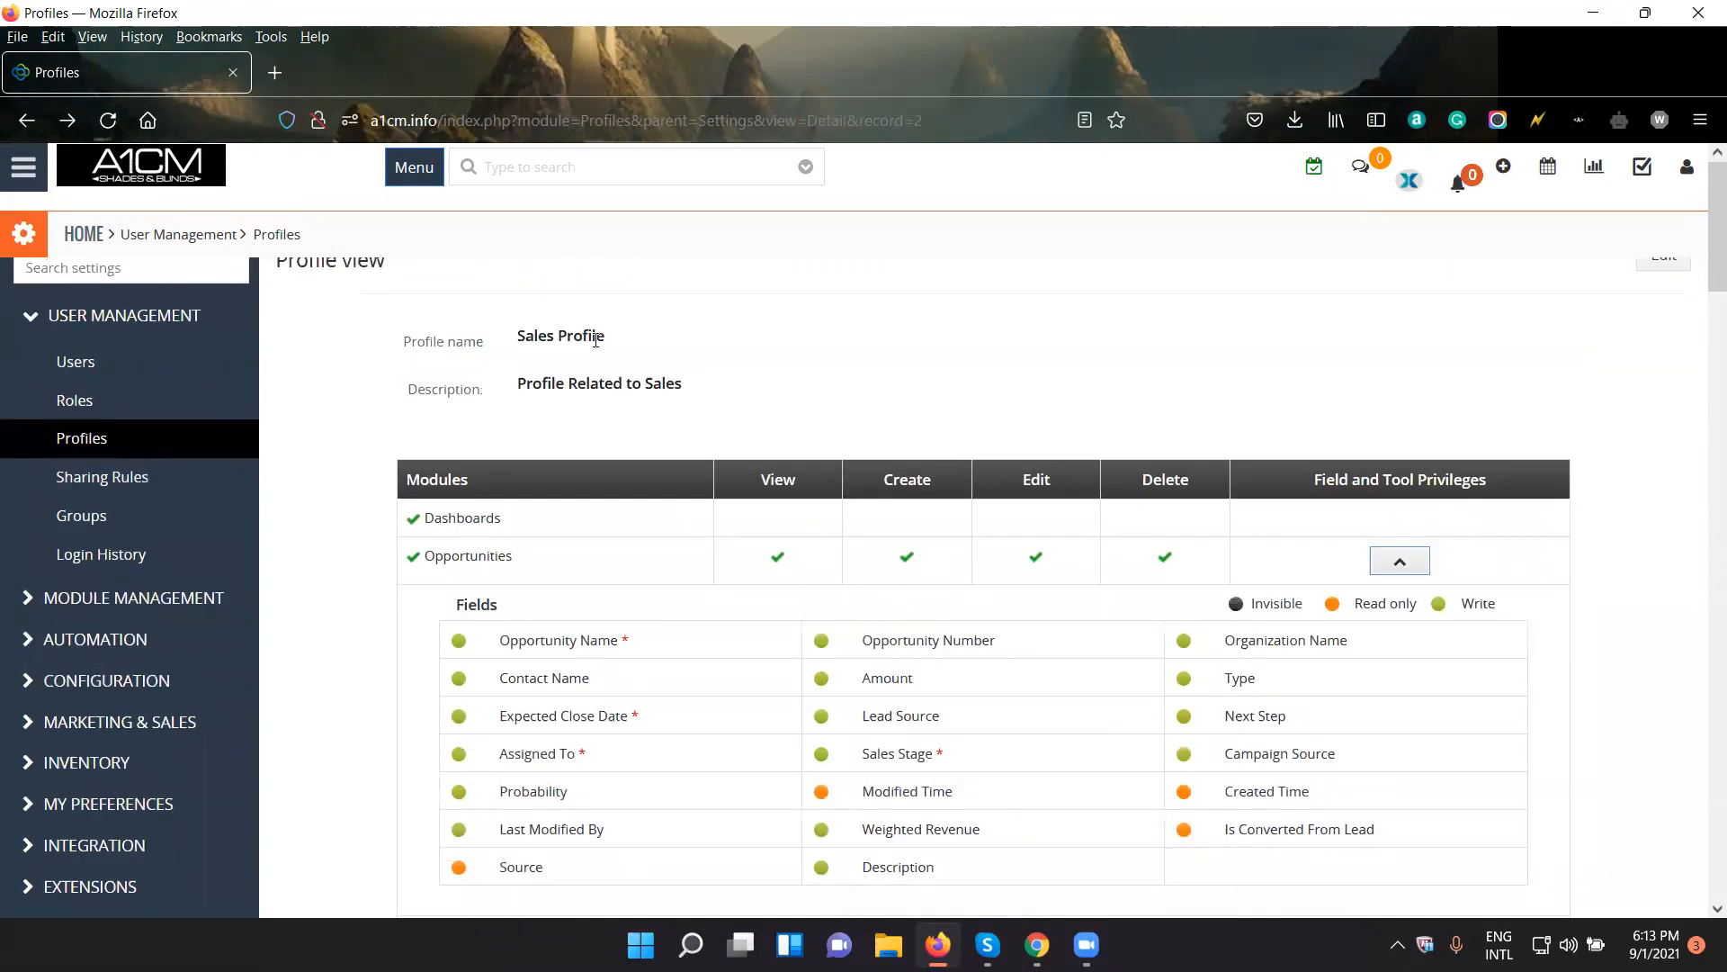
- Open the Sales Profile for editing and expand the Organizations field and tool privileges
scroll(725, 679, "up", 5)
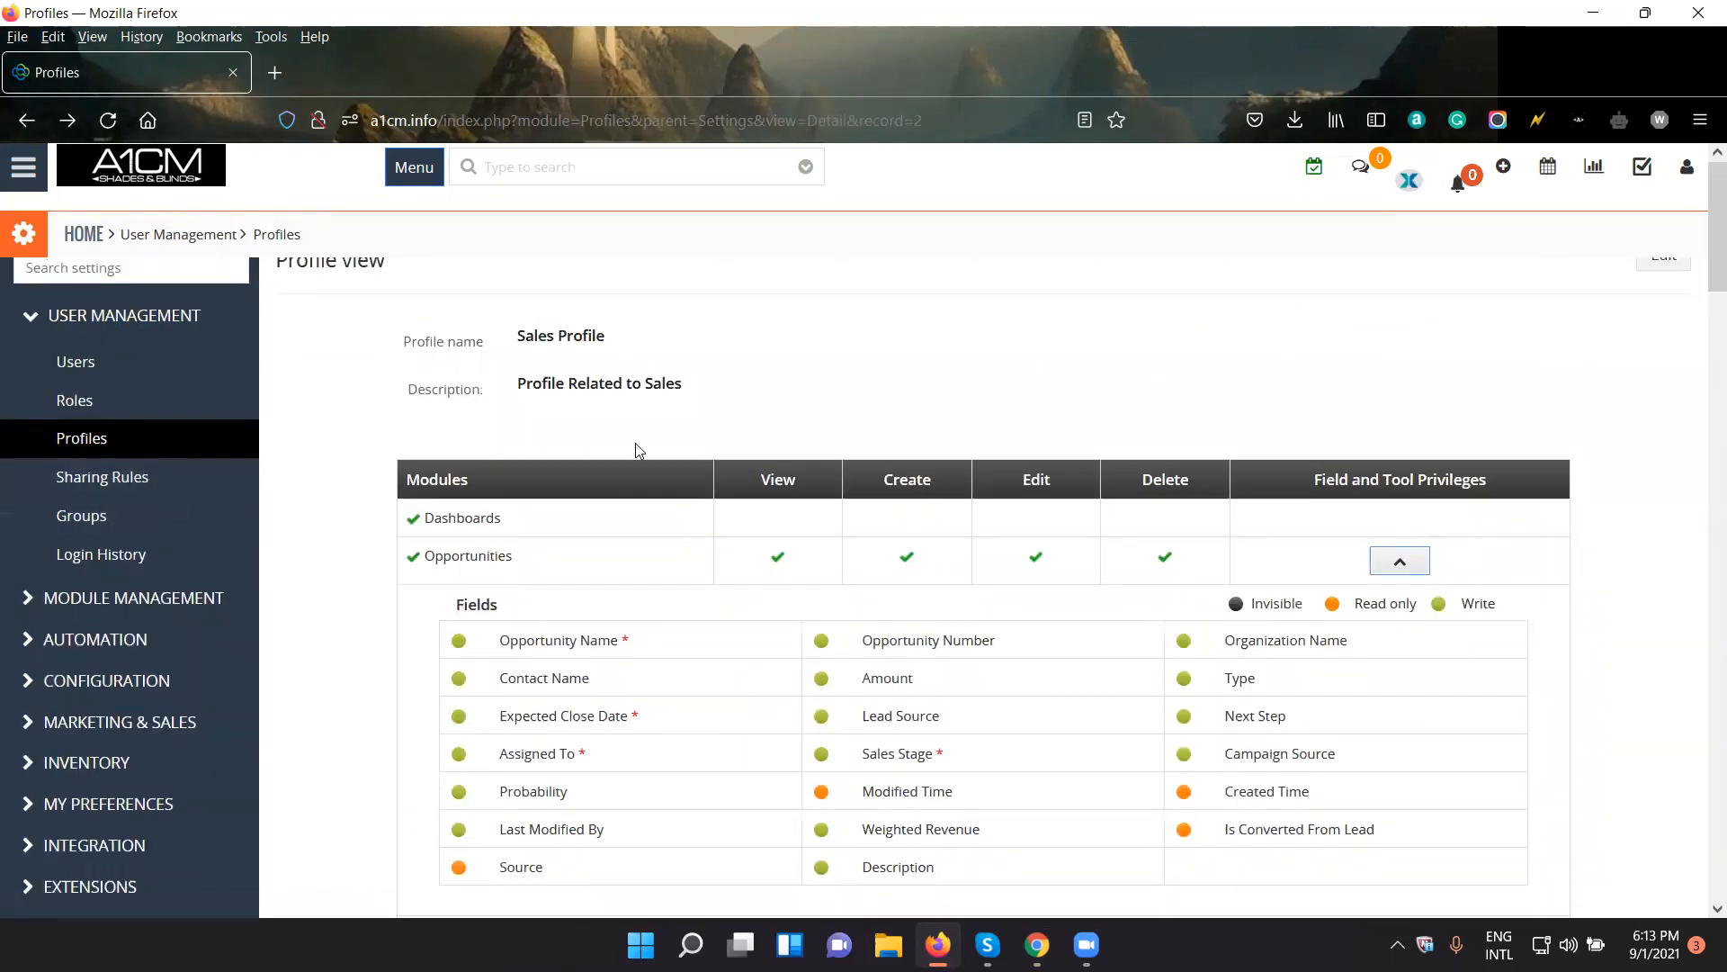
left_click(1678, 266)
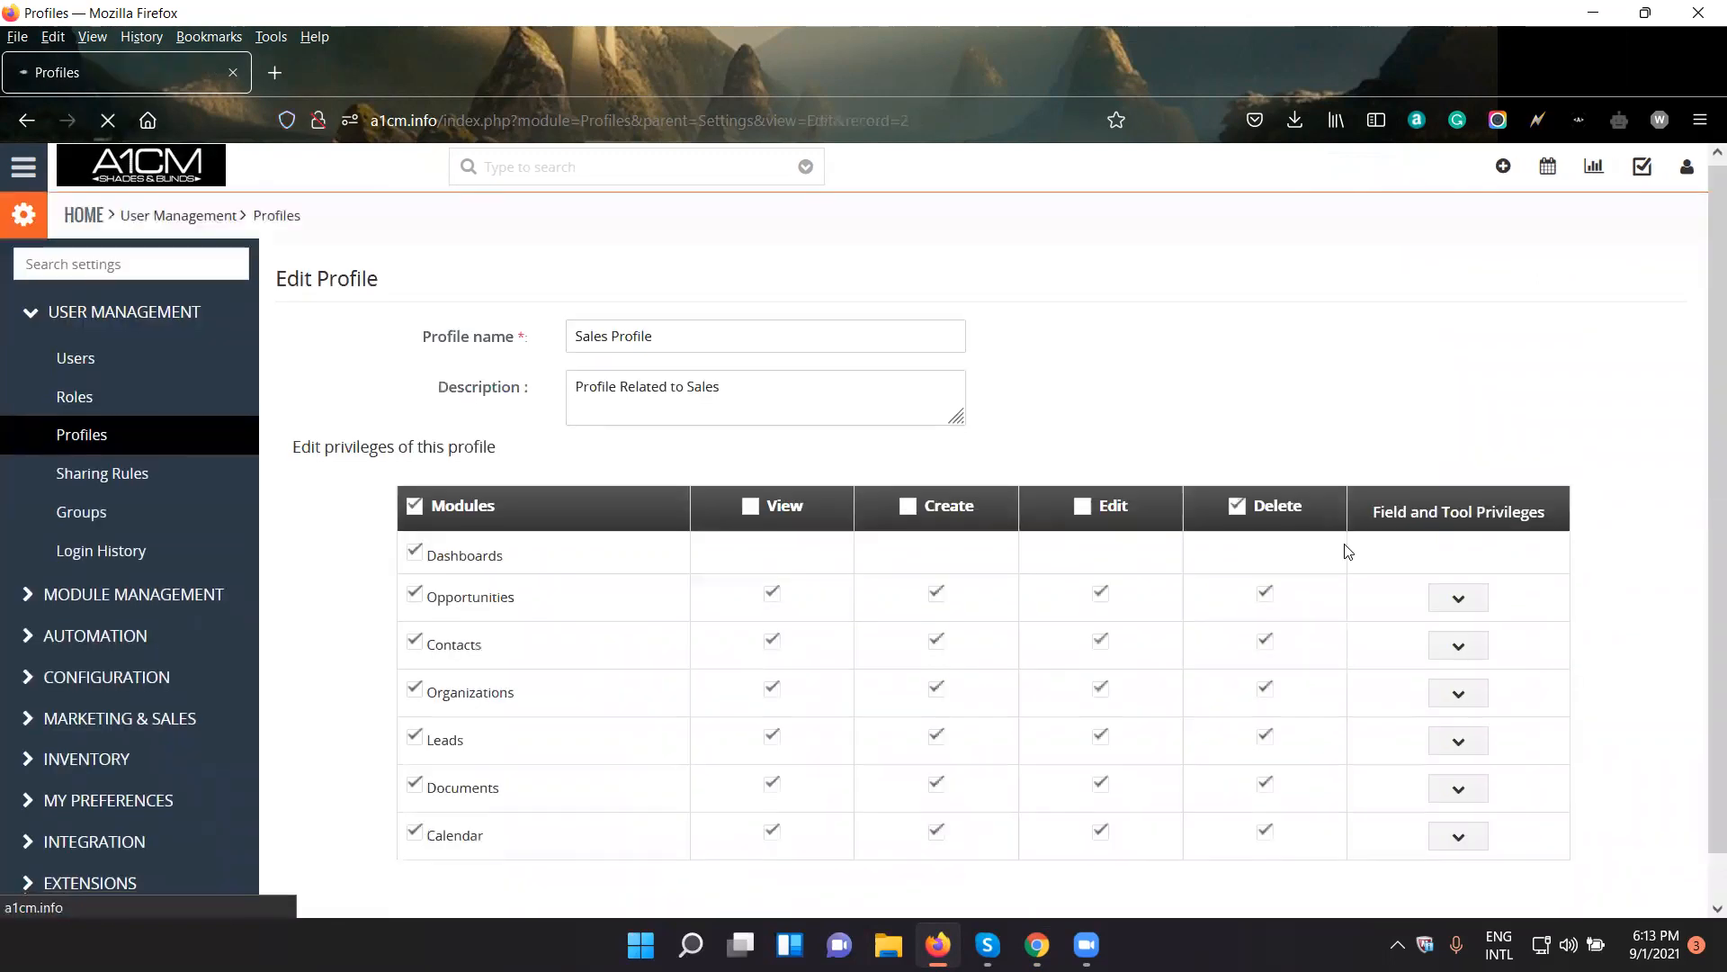
scroll(1574, 553, "down", 10)
scroll(1561, 581, "up", 11)
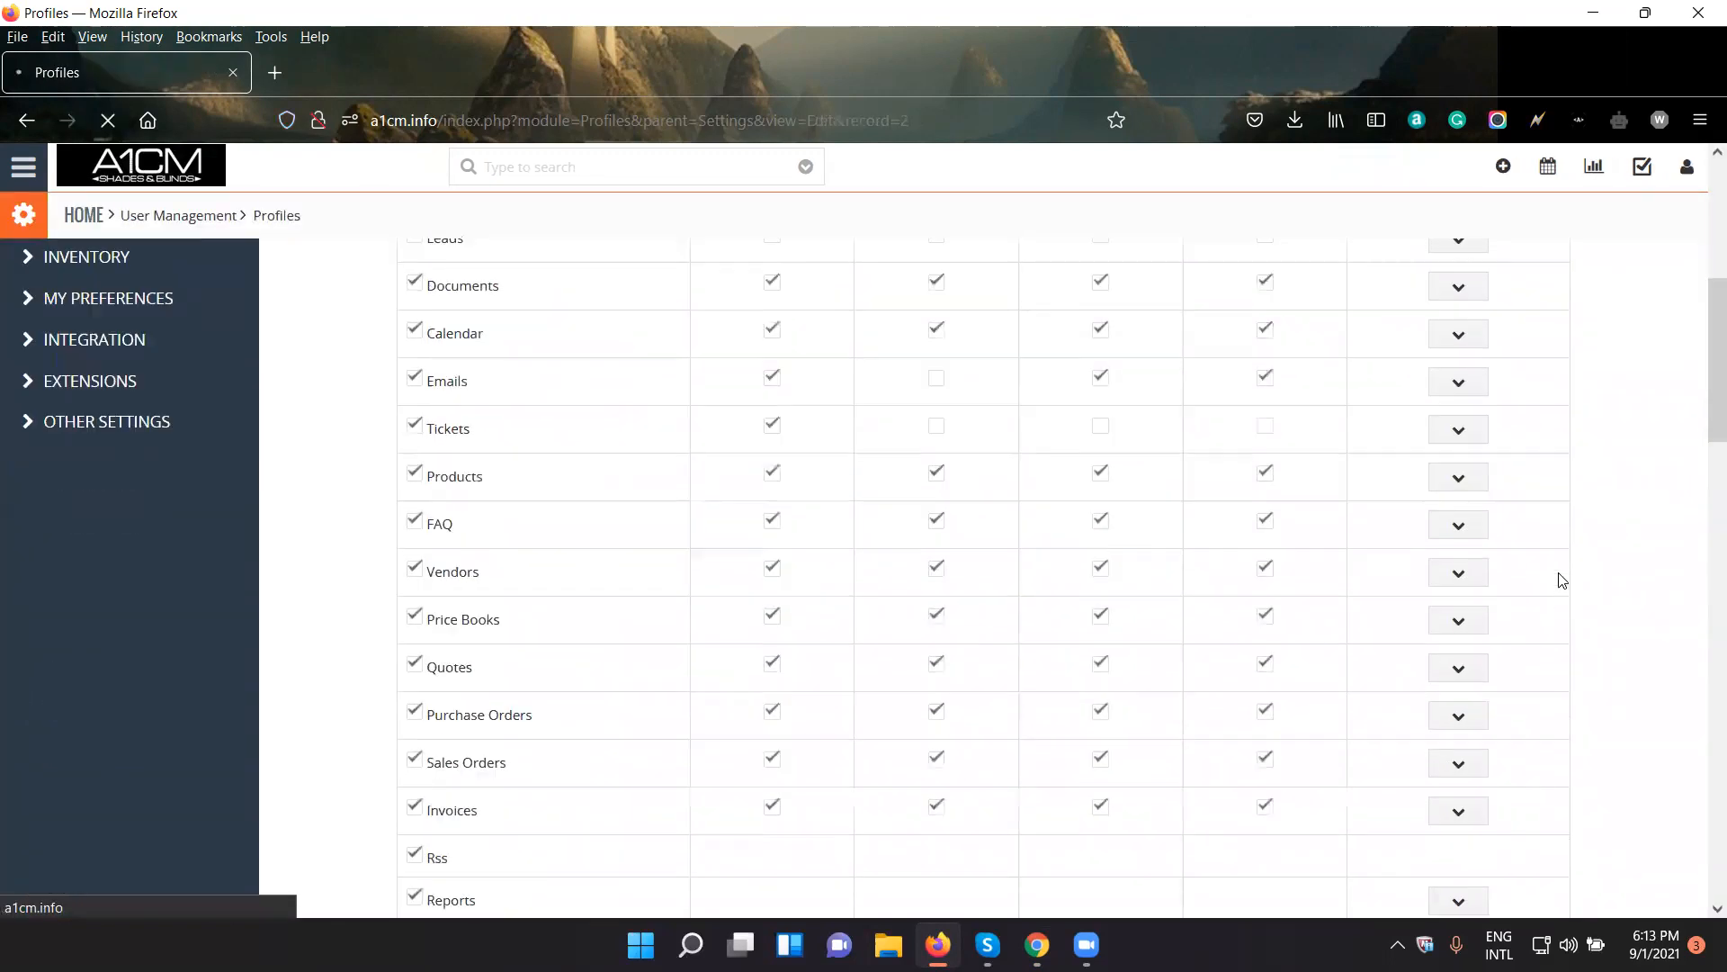
scroll(1561, 581, "down", 2)
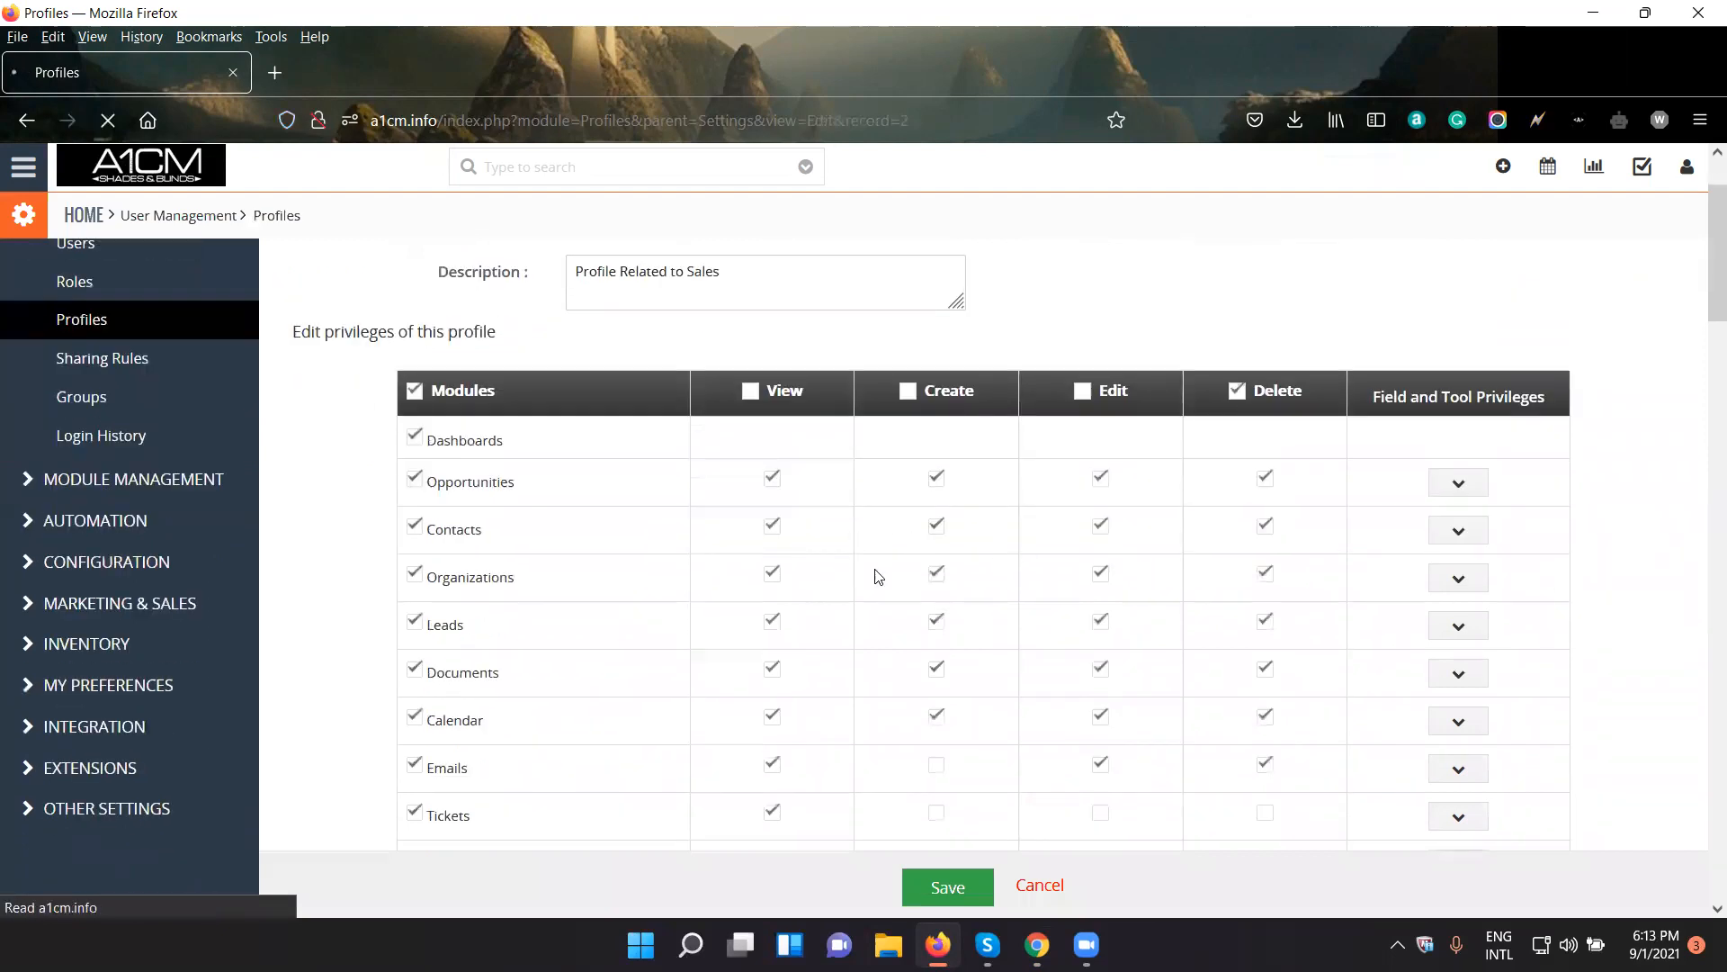
left_click(1459, 581)
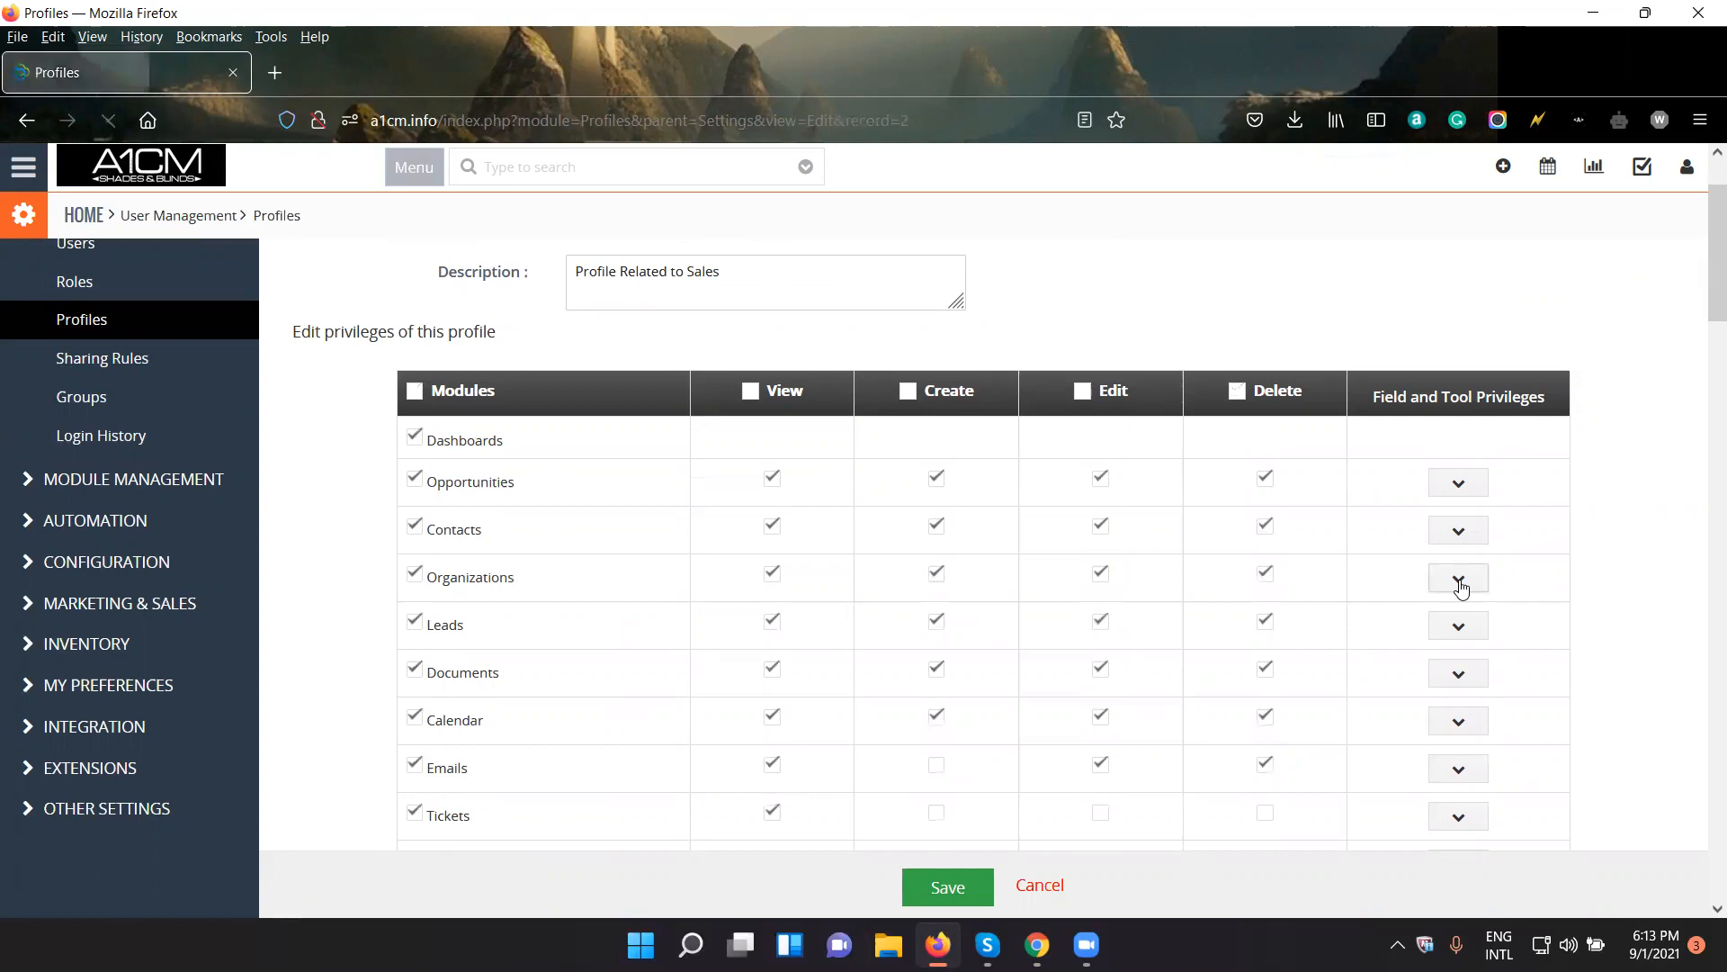
- Examine the Organizations field access levels and the Import, Export, Merge and DuplicatesHandling tools in the Sales Profile
scroll(1548, 558, "down", 4)
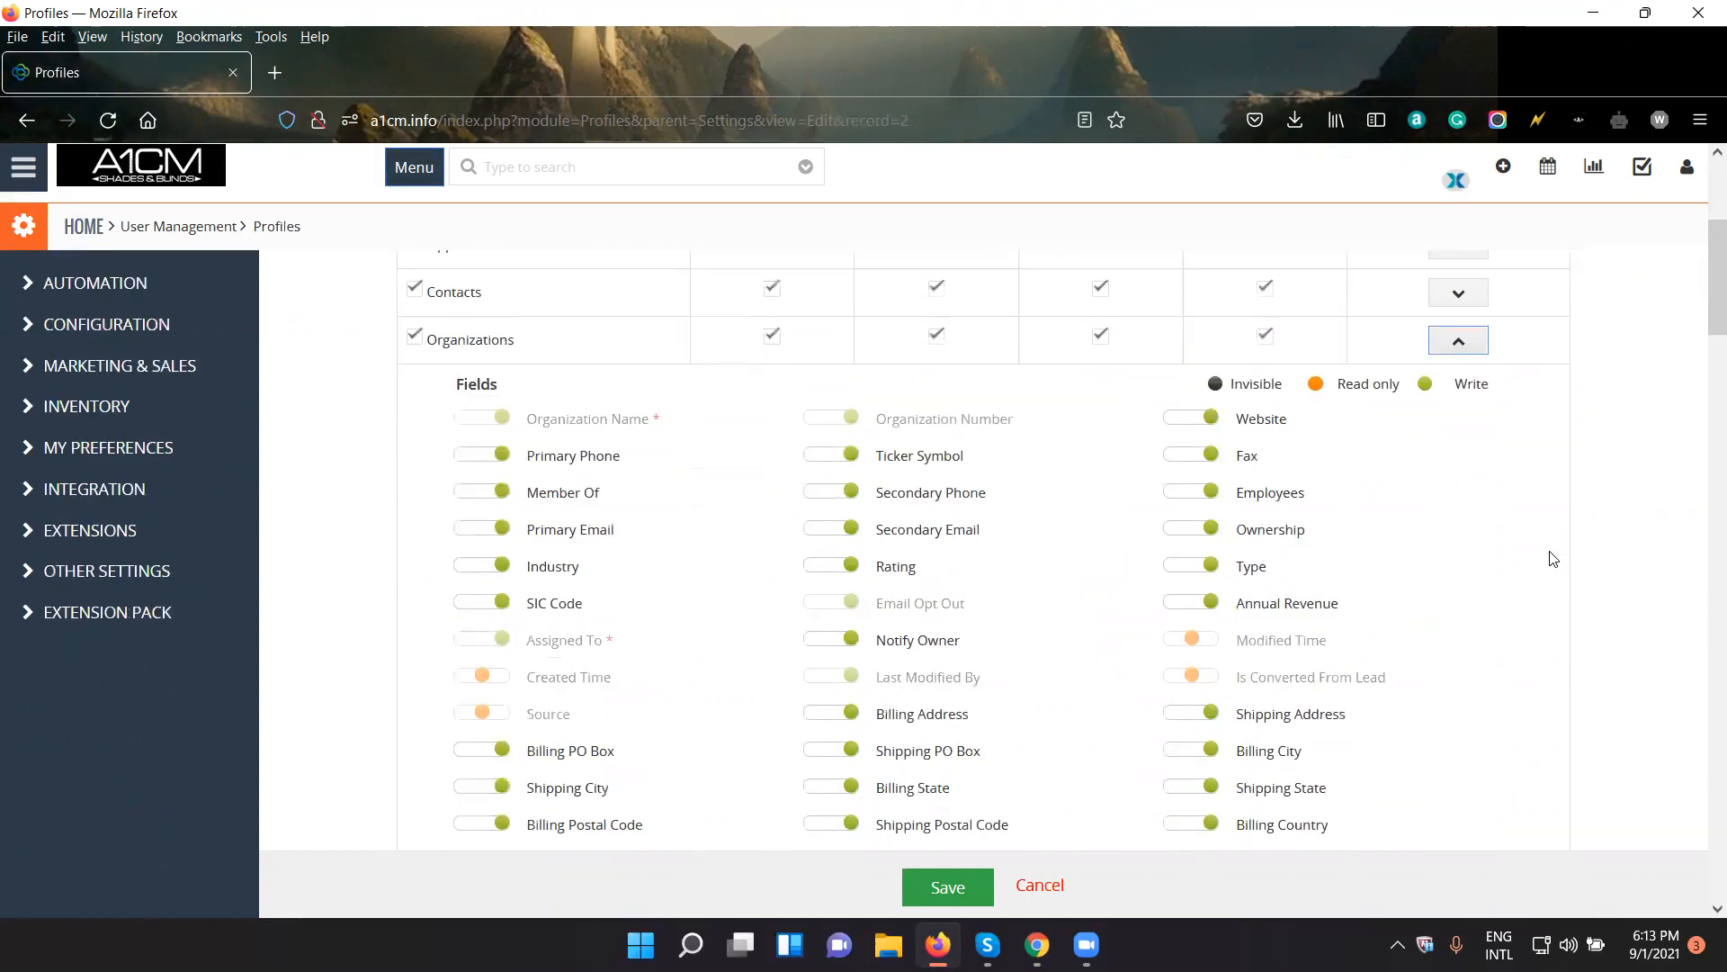
scroll(1541, 559, "down", 2)
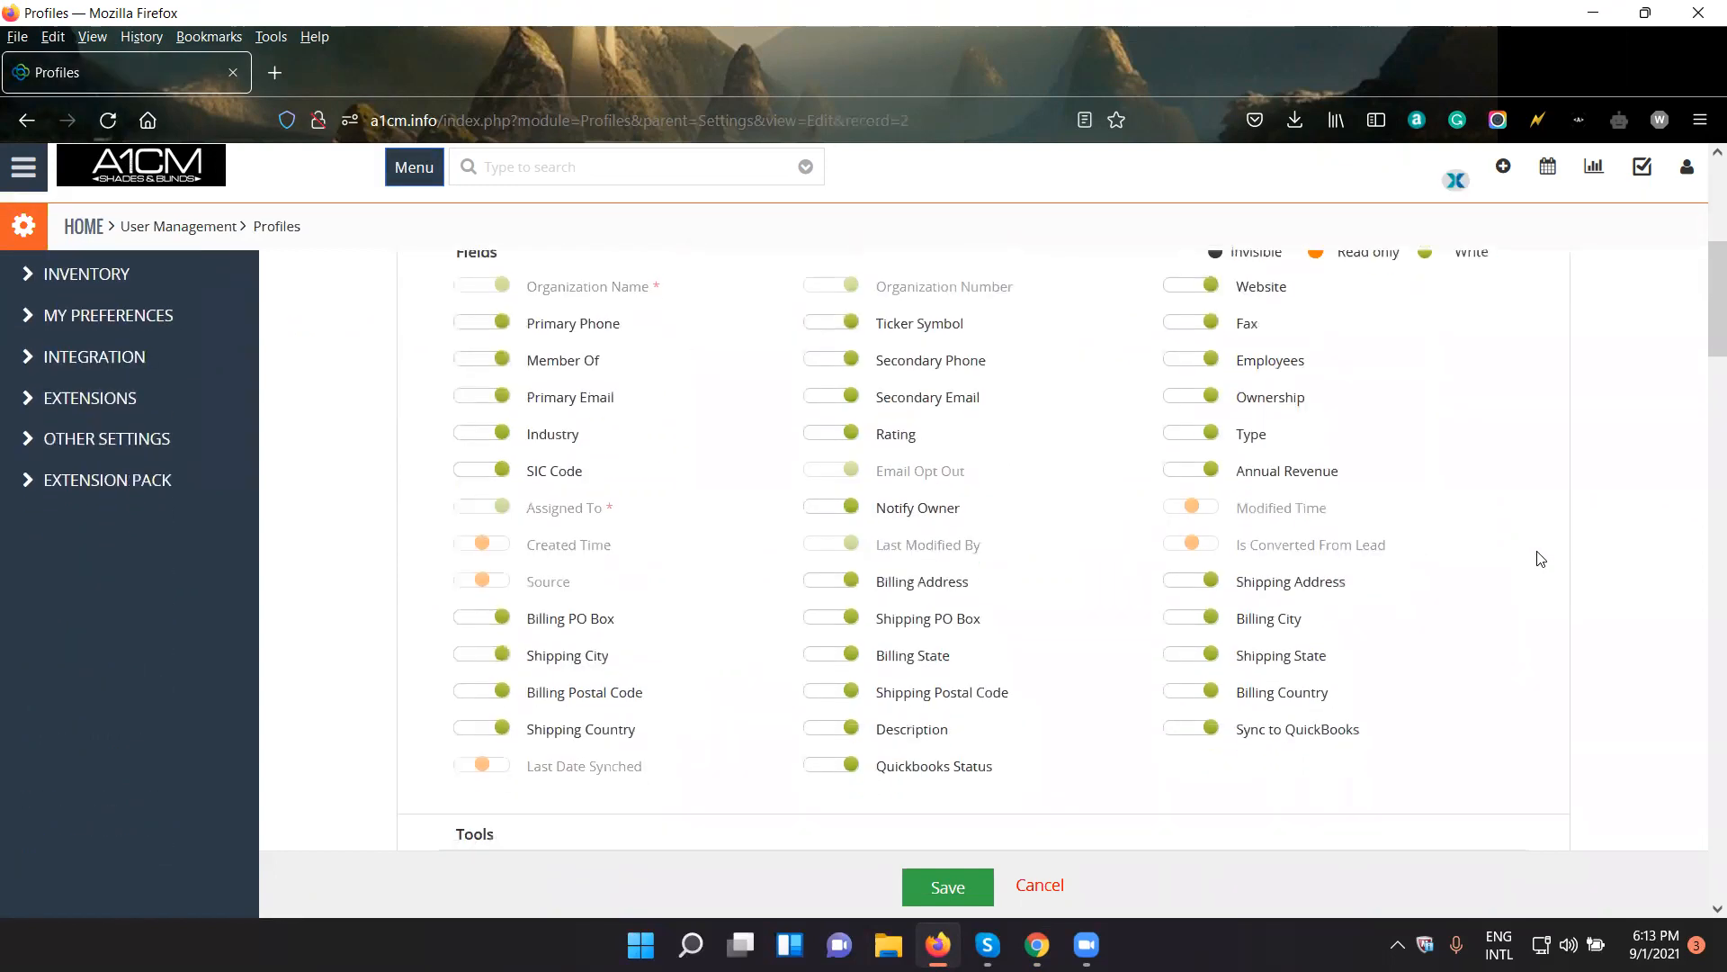
scroll(1542, 559, "up", 2)
scroll(1541, 558, "down", 3)
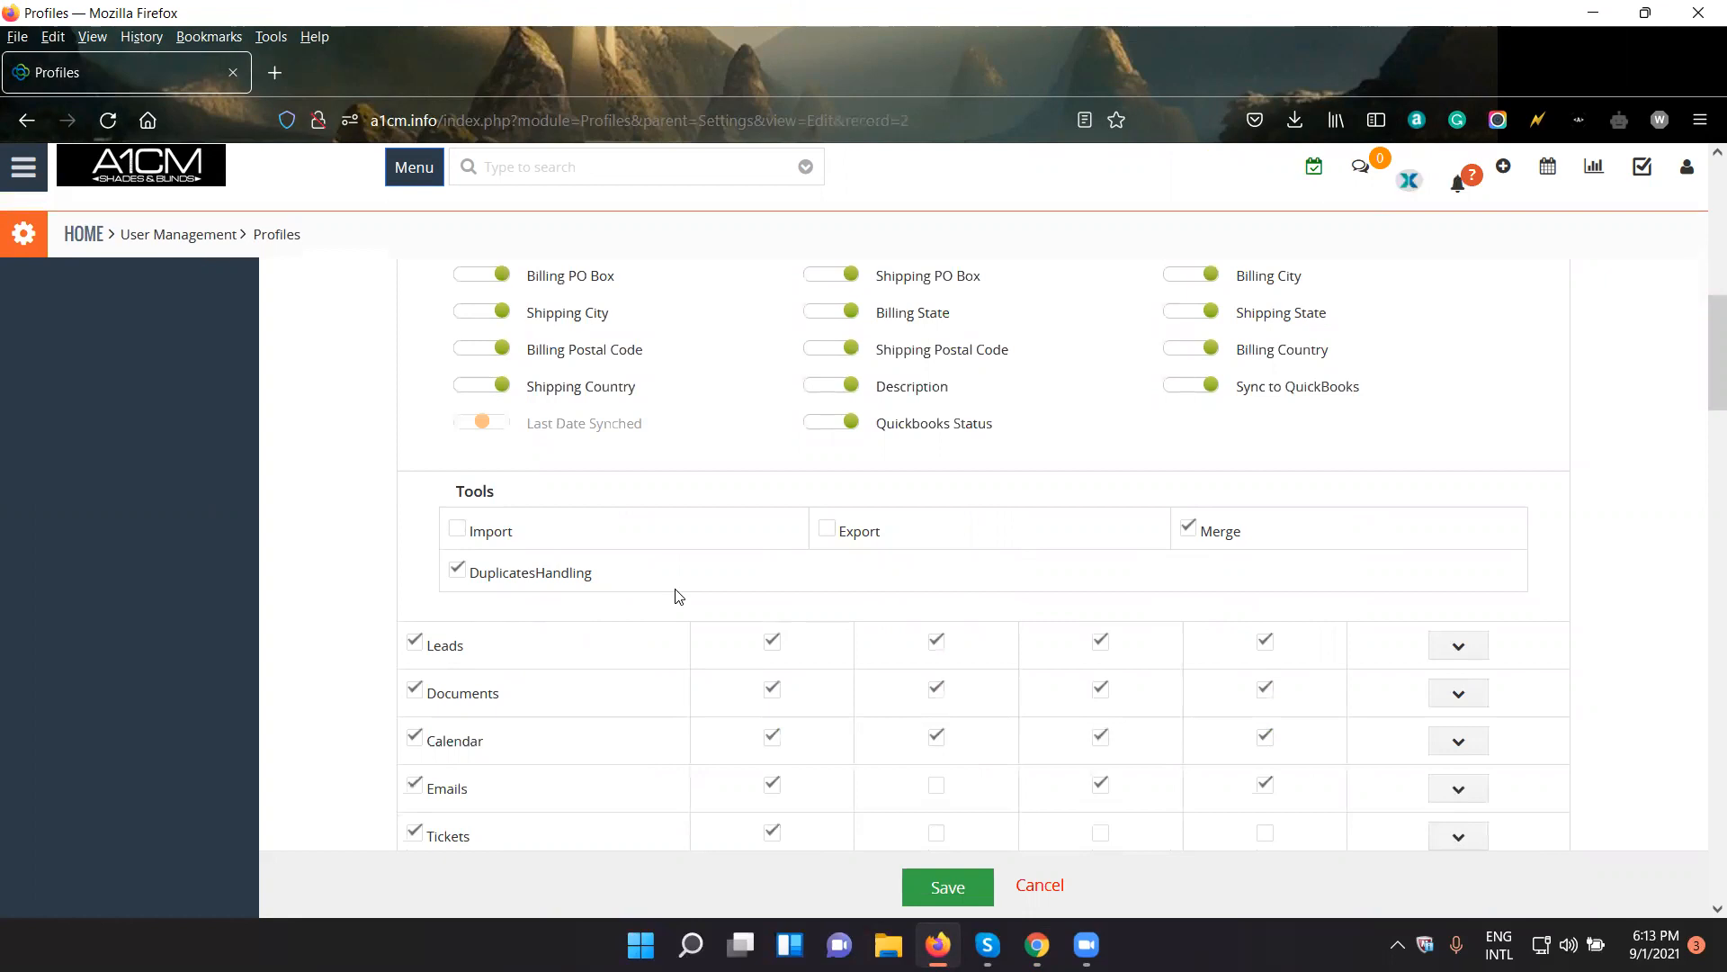
scroll(677, 595, "up", 8)
left_click_drag(653, 339, 576, 339)
scroll(617, 555, "down", 1)
left_click_drag(540, 579, 469, 579)
double_click(470, 580)
scroll(593, 612, "down", 5)
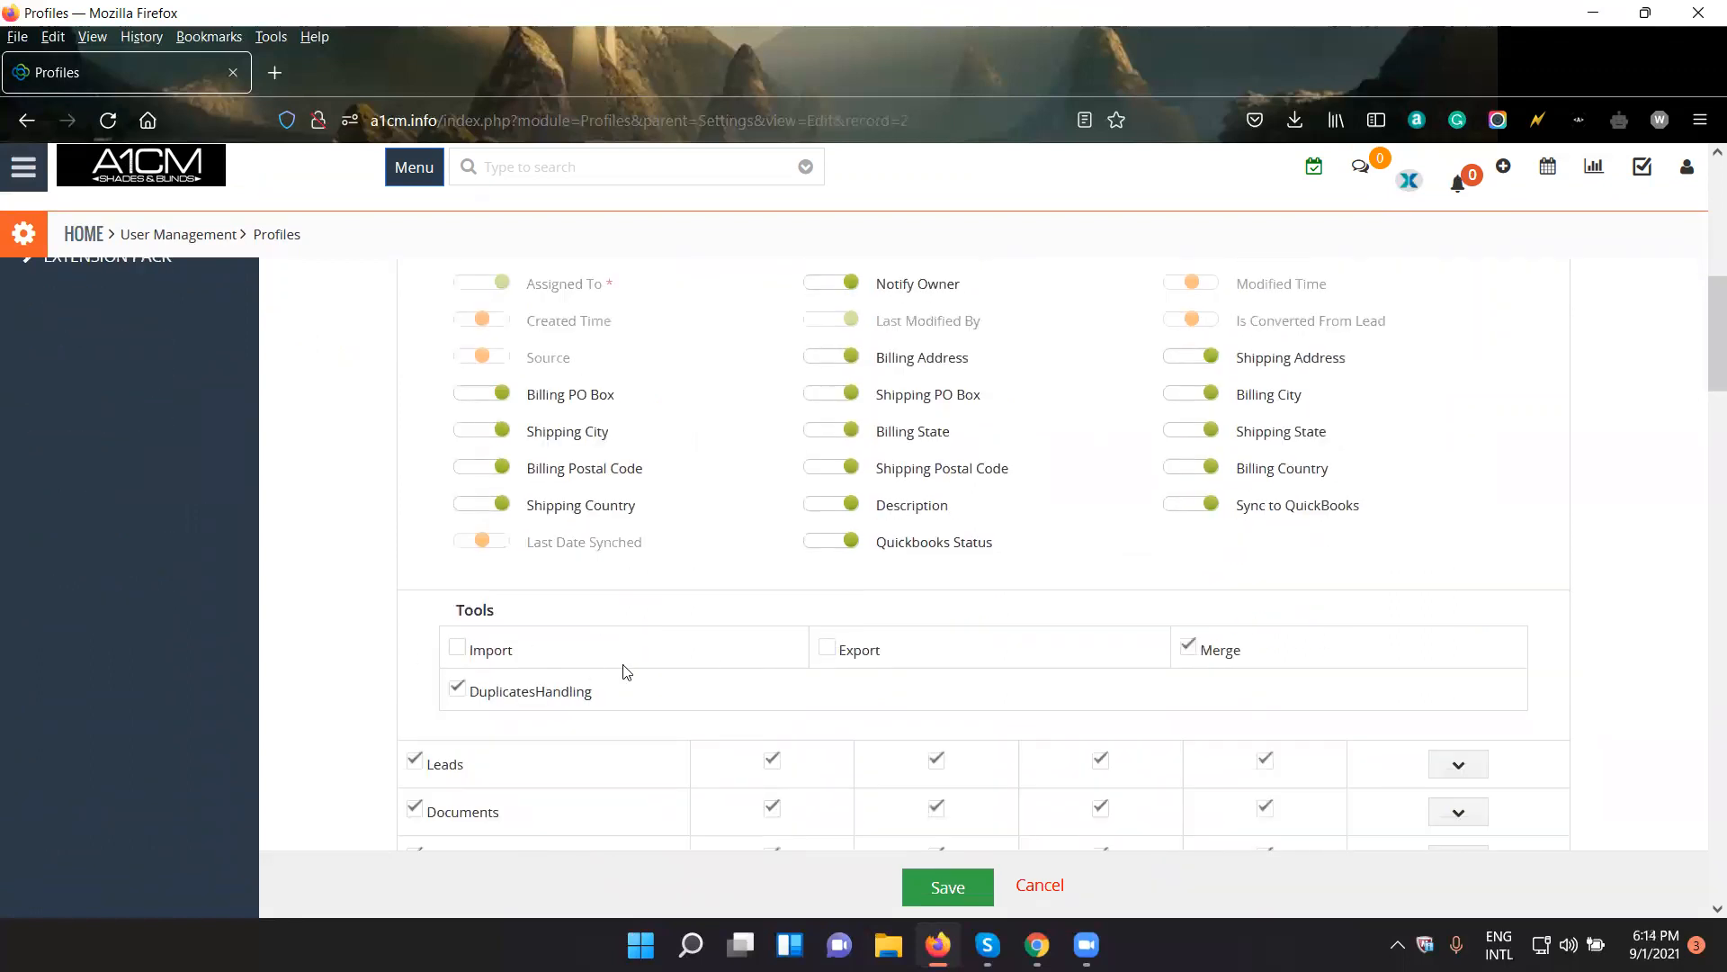
scroll(627, 672, "up", 6)
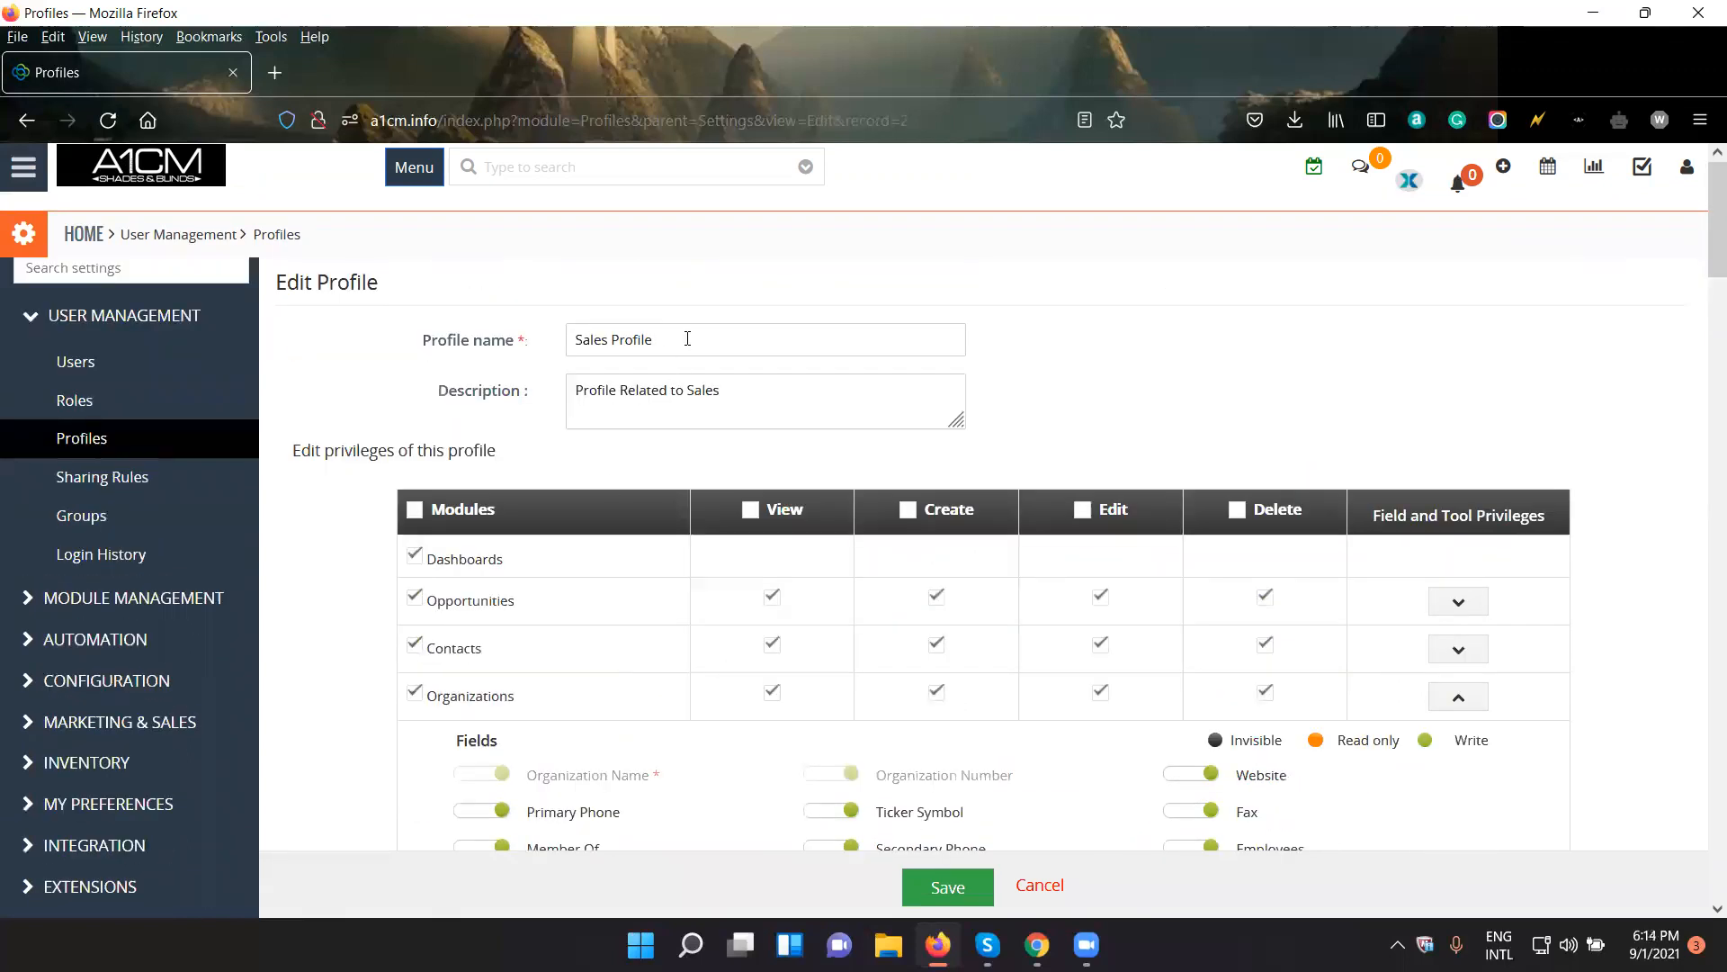
- Switch to Chrome and open the Organizations list, and open the same list in a new Firefox tab to compare the Import option
left_click(1037, 945)
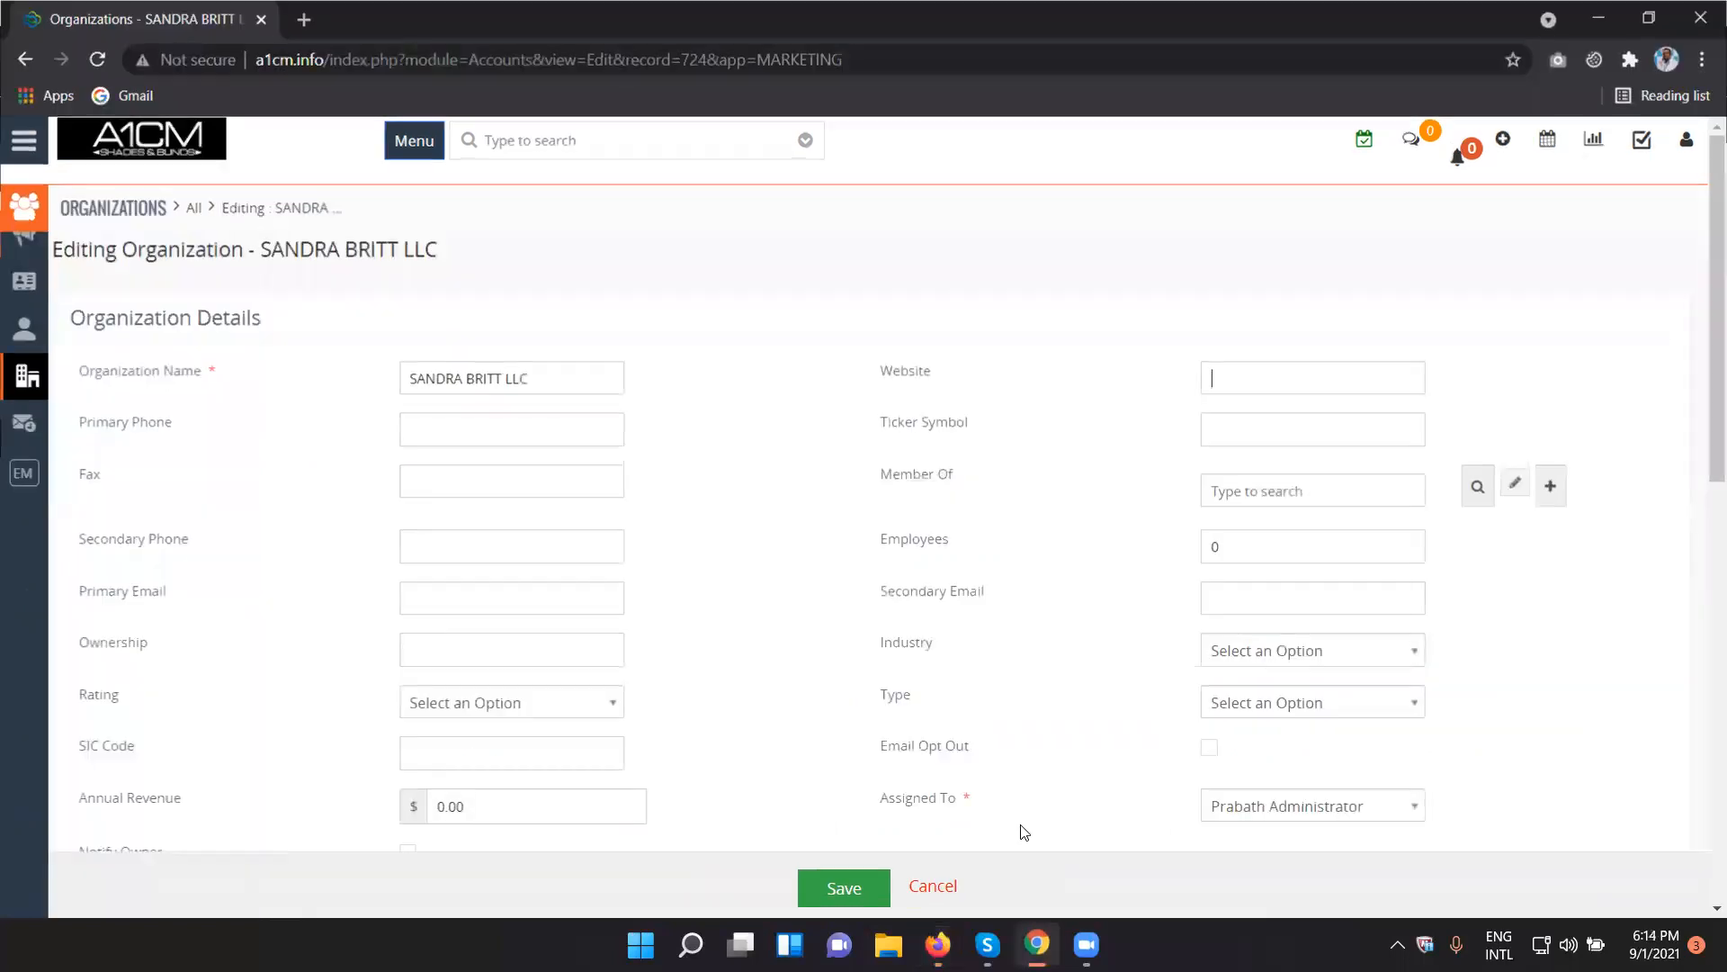
left_click(125, 220)
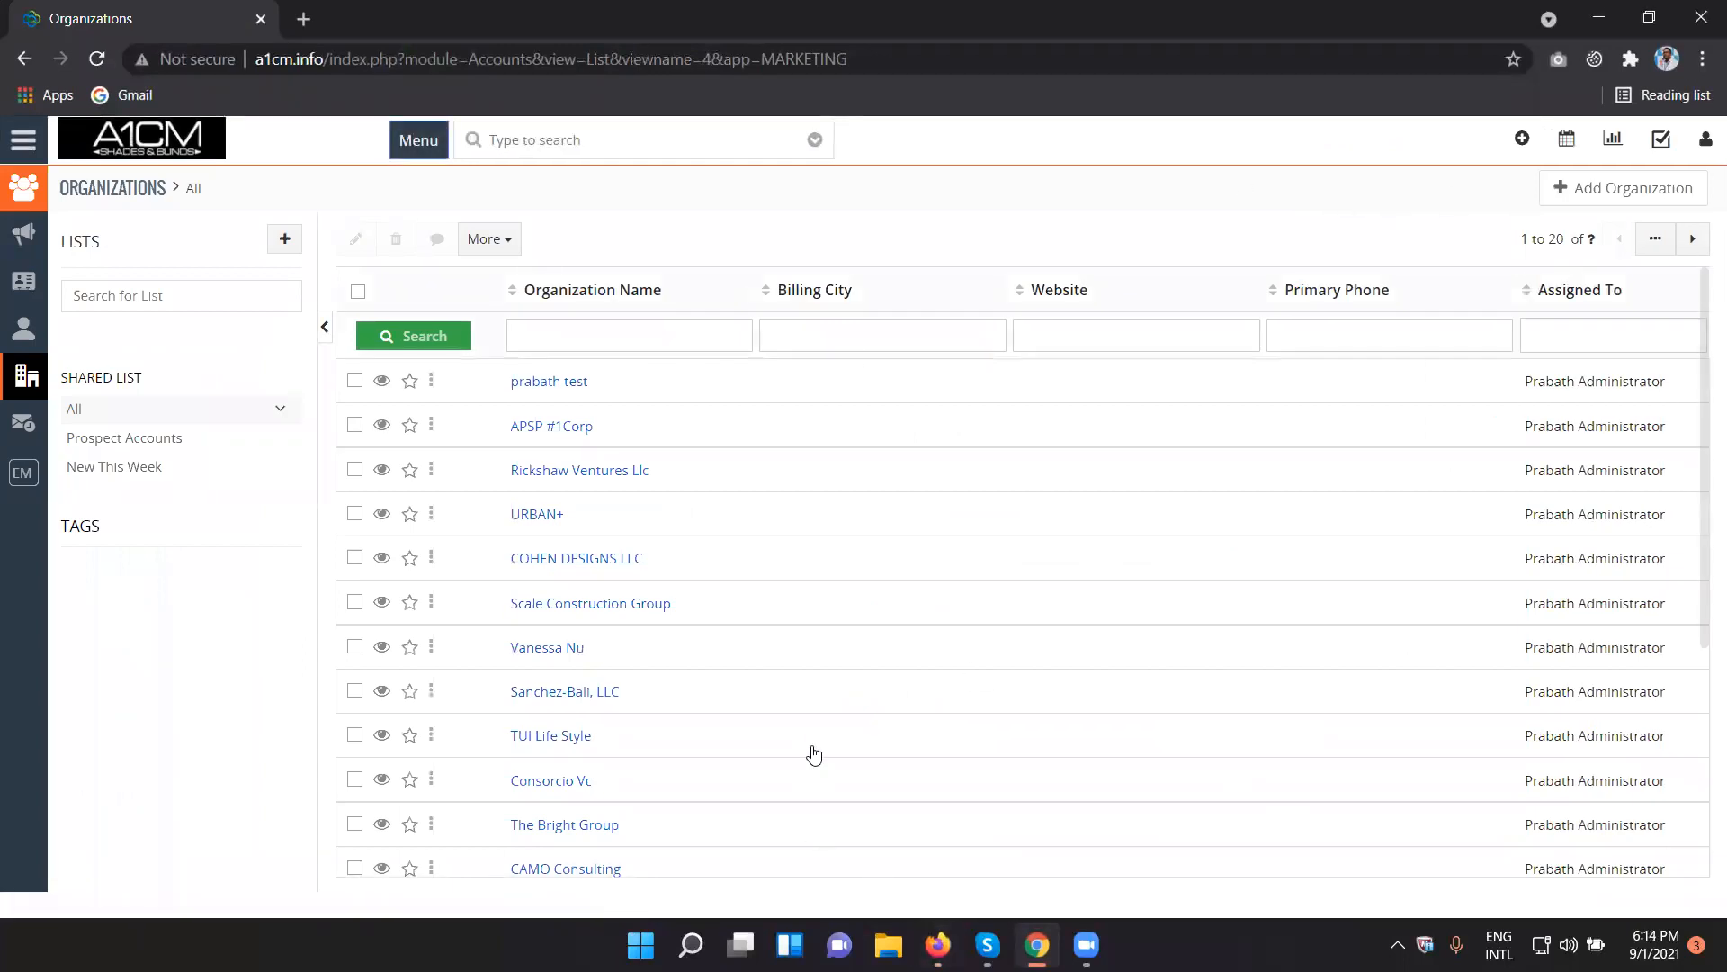
left_click(939, 945)
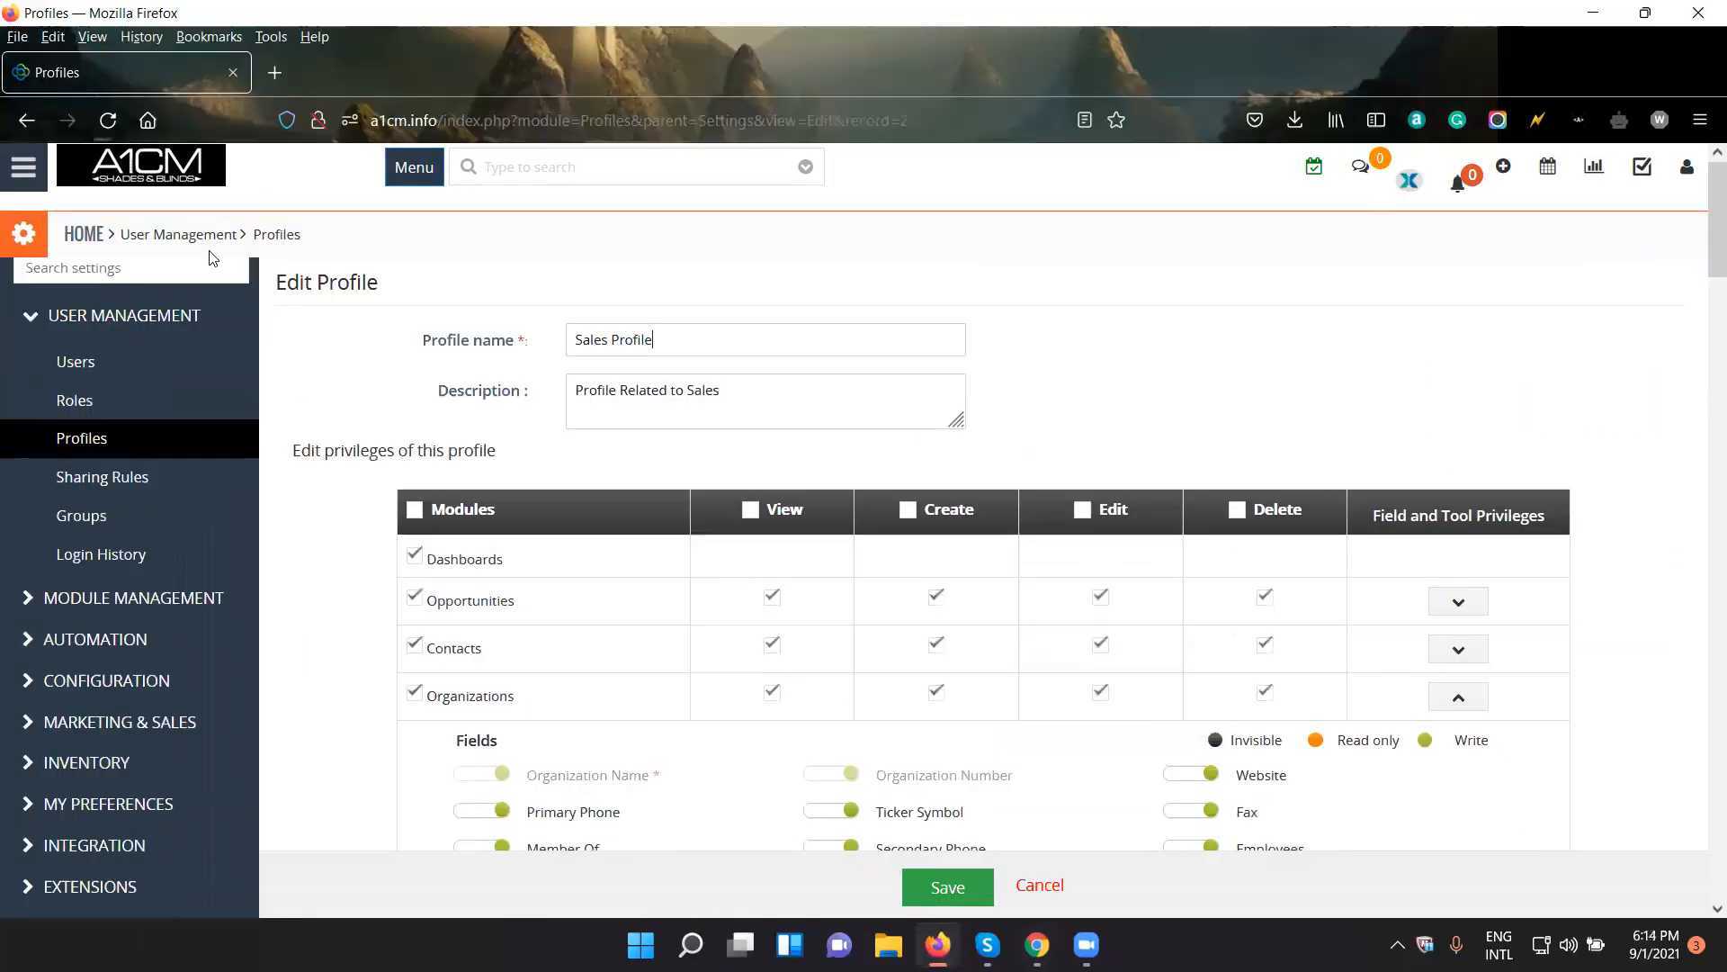
left_click(23, 167)
mouse_move(126, 261)
right_click(382, 328)
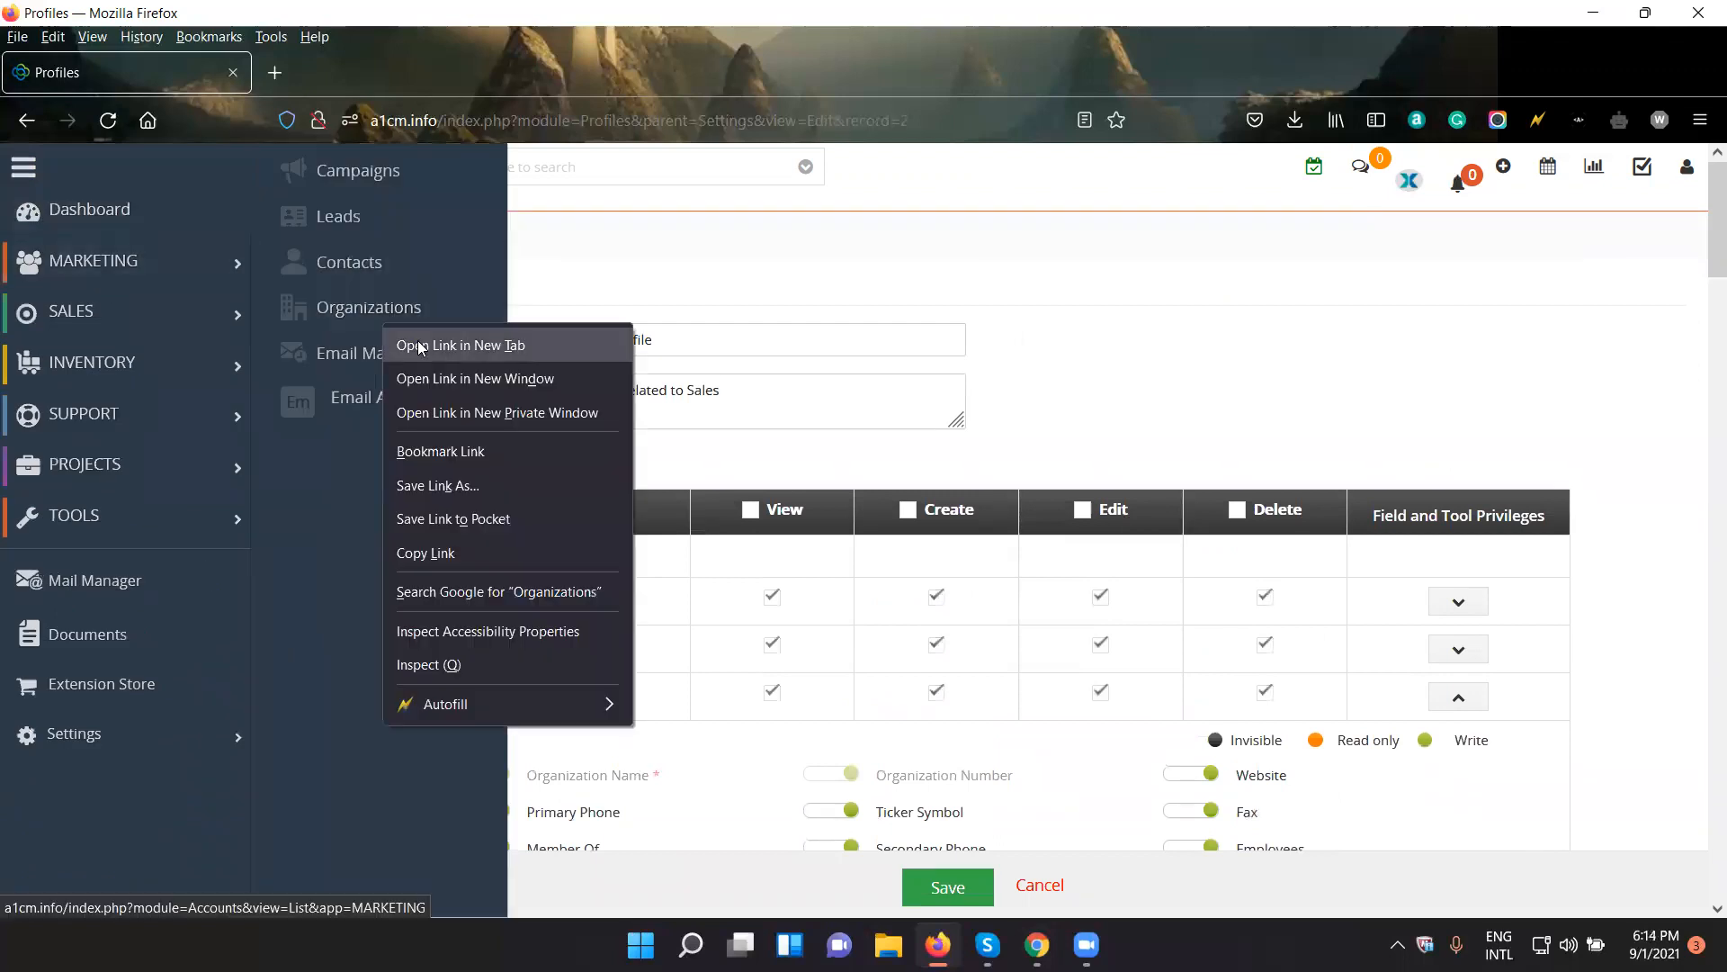
left_click(423, 343)
left_click(327, 72)
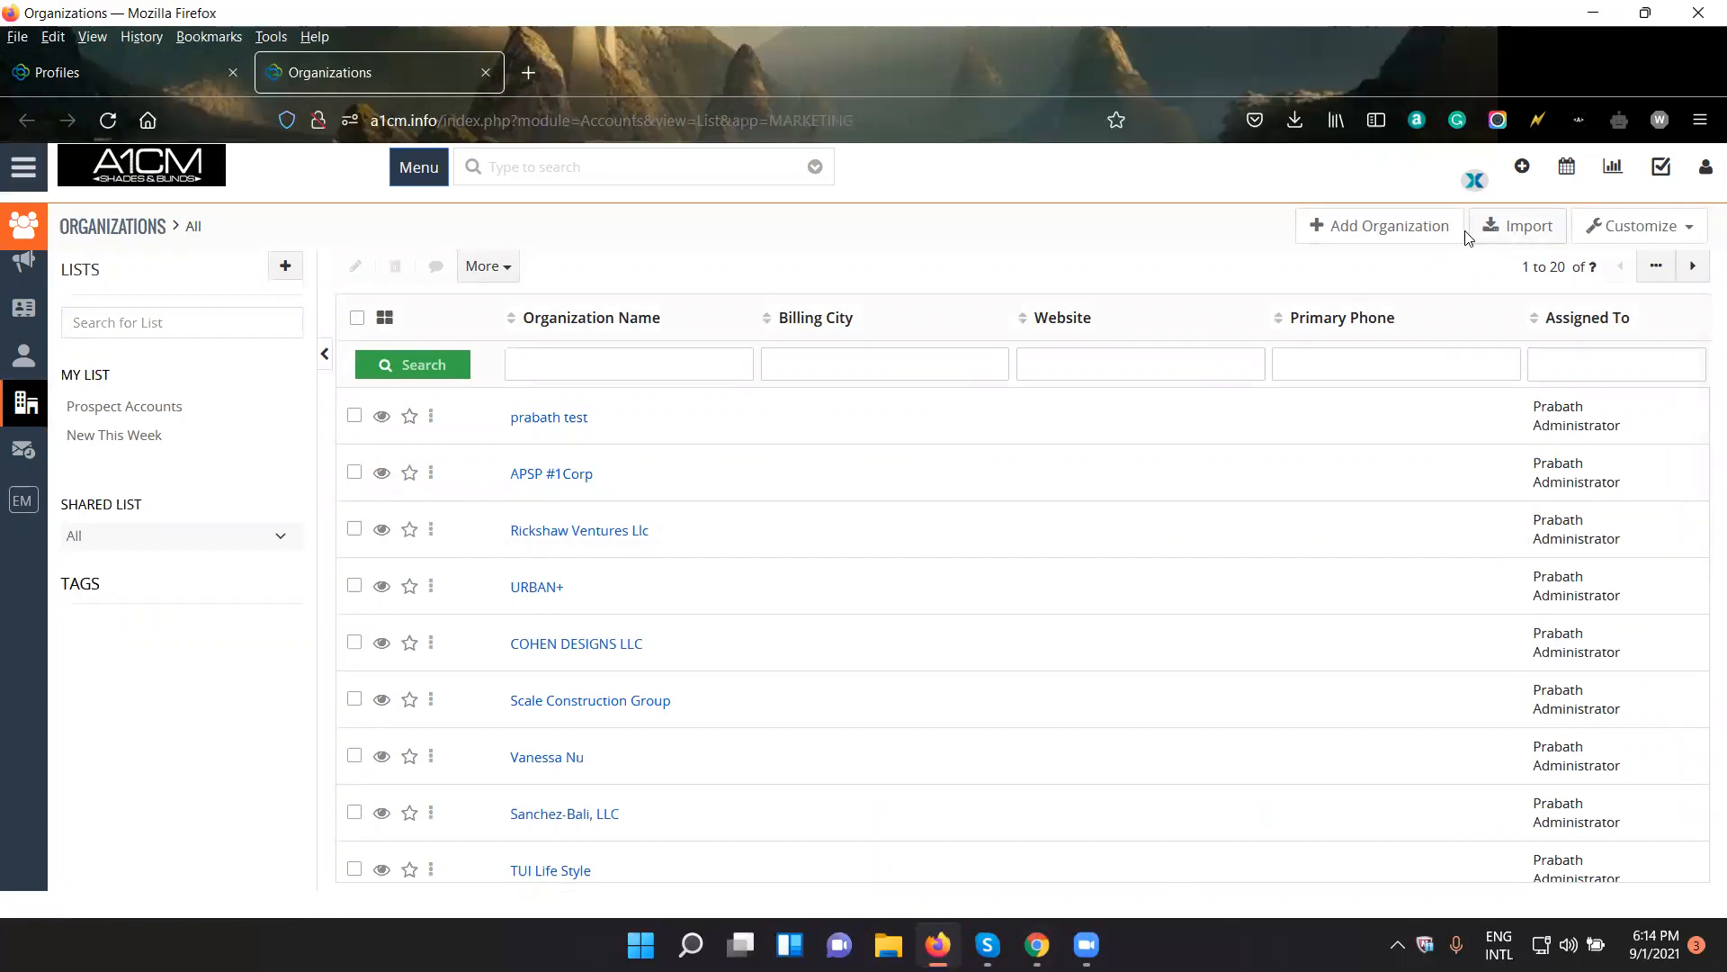
- Enable the Import tool for Organizations in the Sales Profile and save the profile
left_click(96, 68)
scroll(791, 637, "down", 10)
scroll(790, 637, "down", 3)
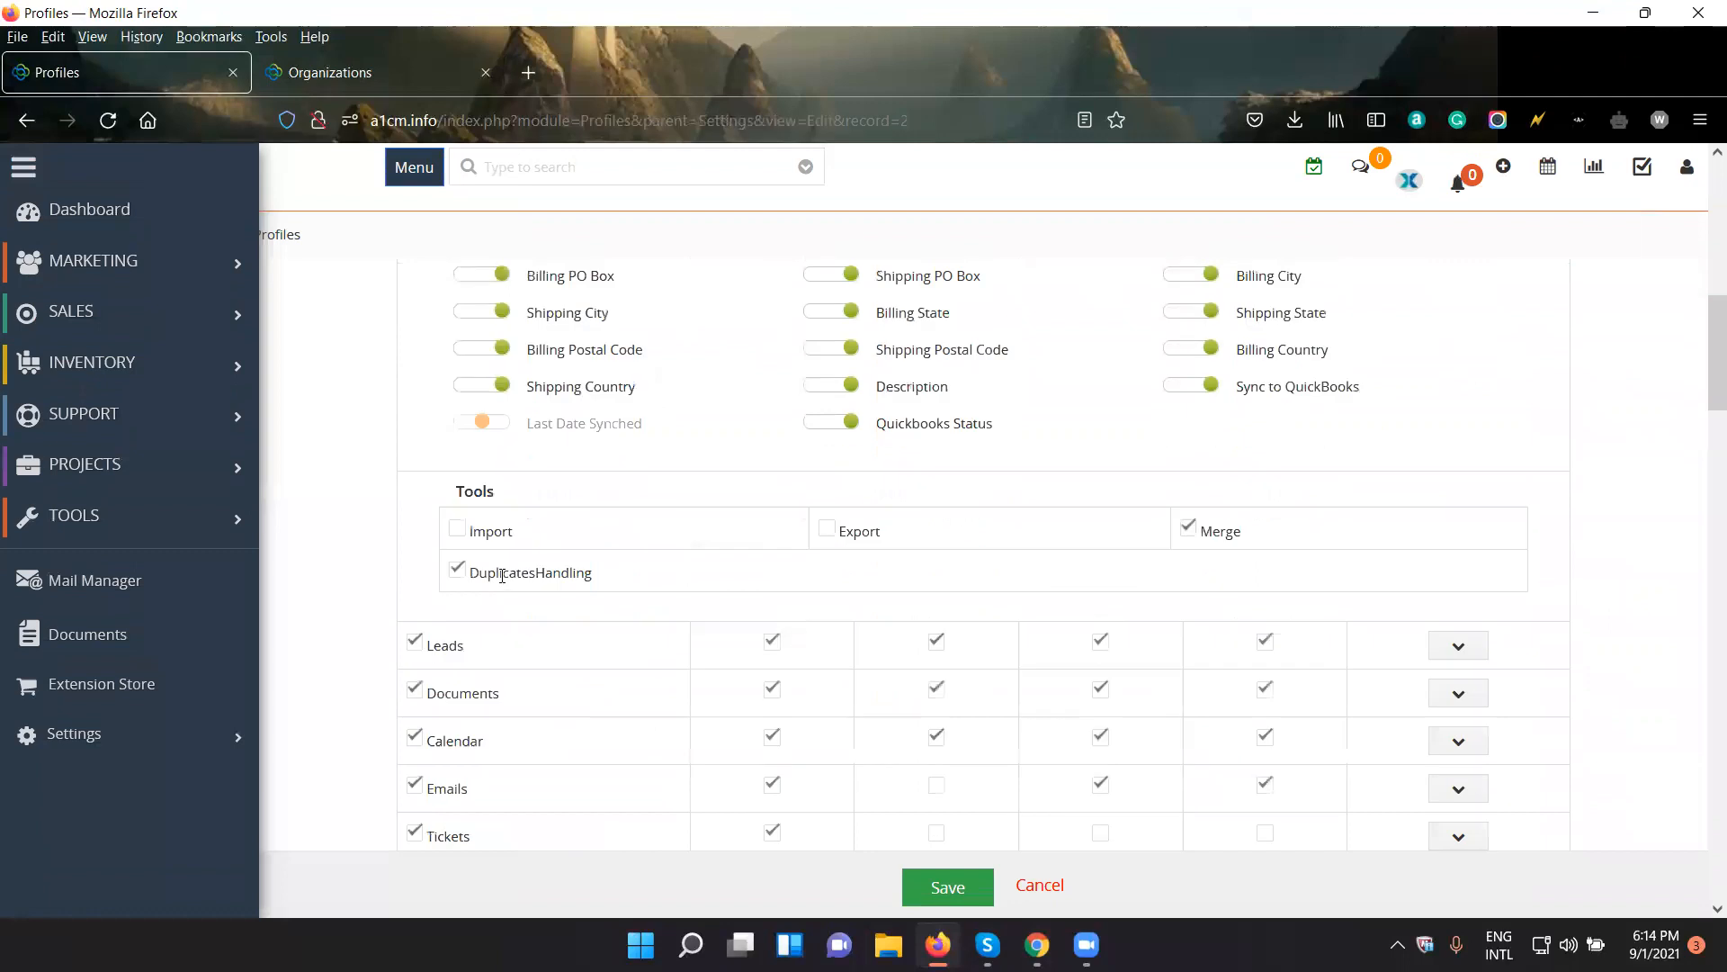
left_click(465, 537)
left_click(947, 887)
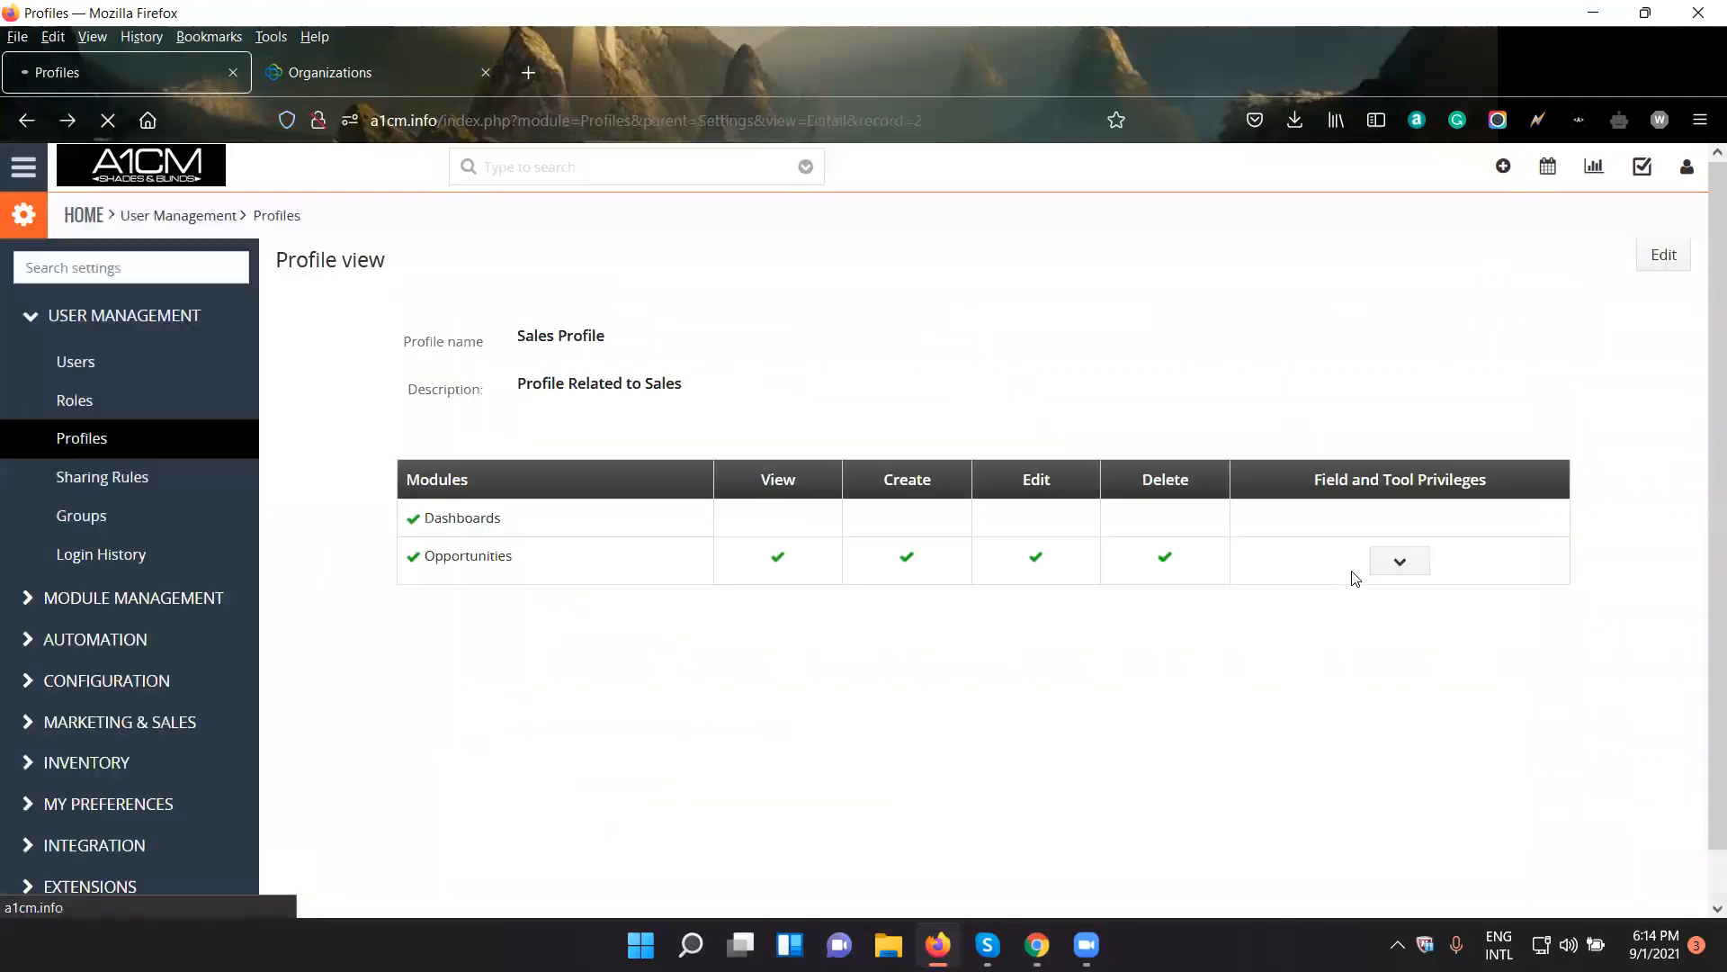
- Switch to Chrome, reload the Organizations list, and open and close the Import Organizations form
left_click(1038, 945)
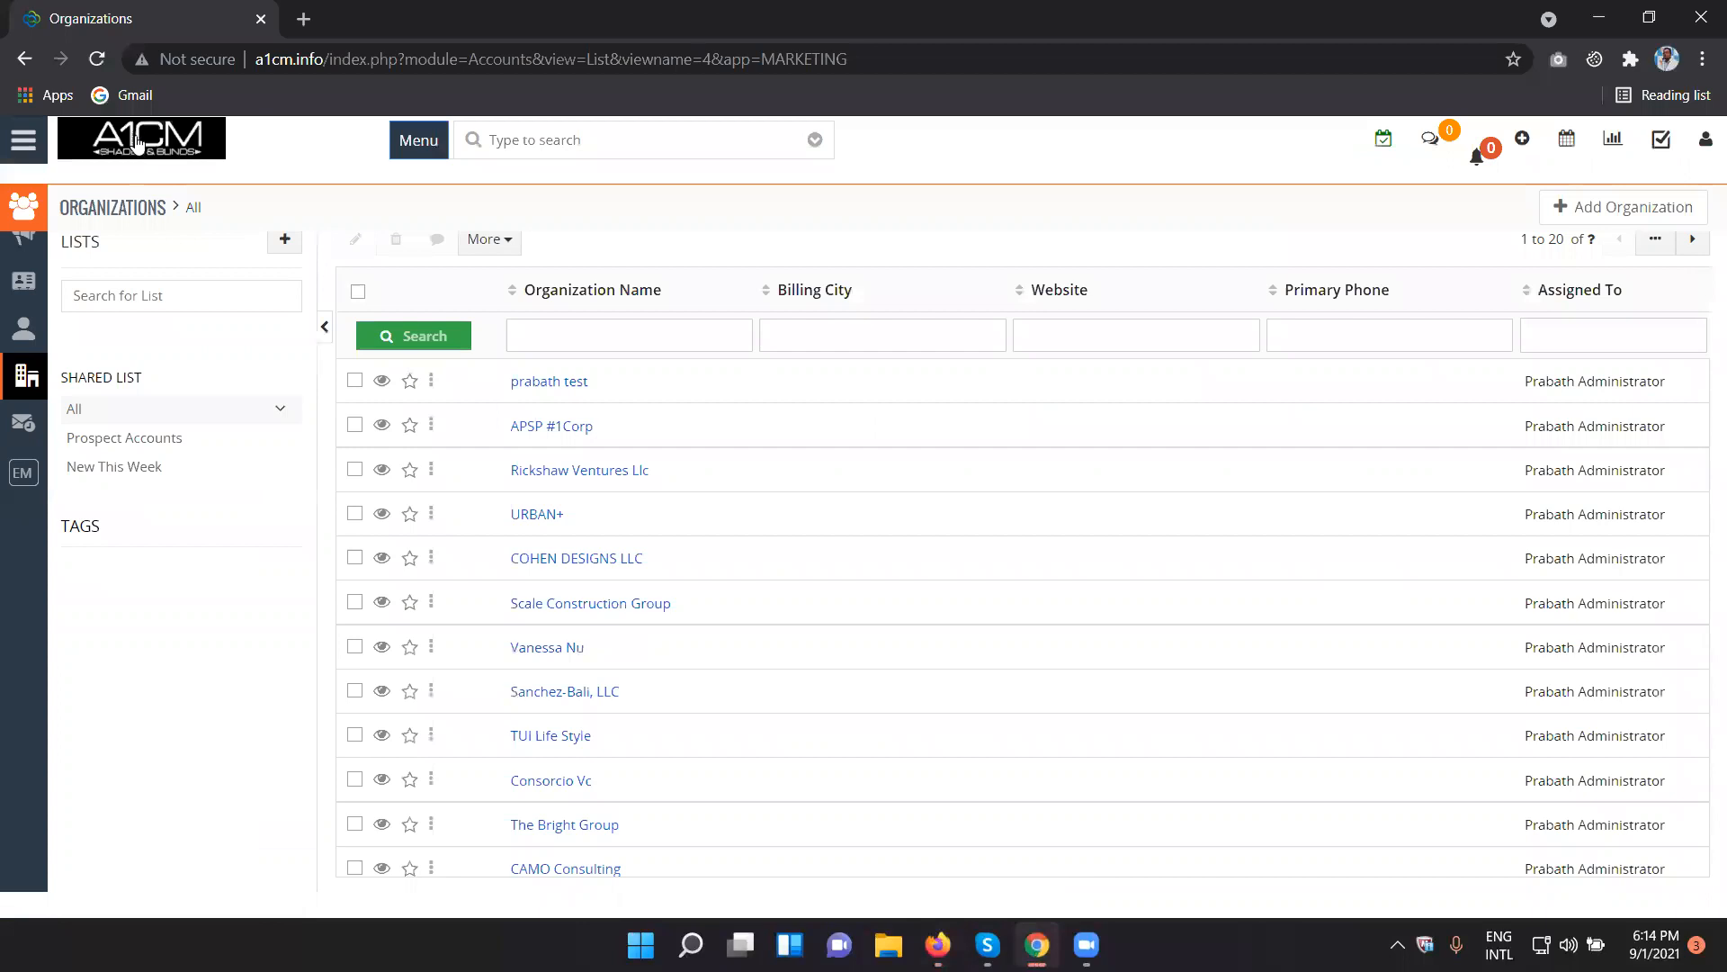
left_click(100, 72)
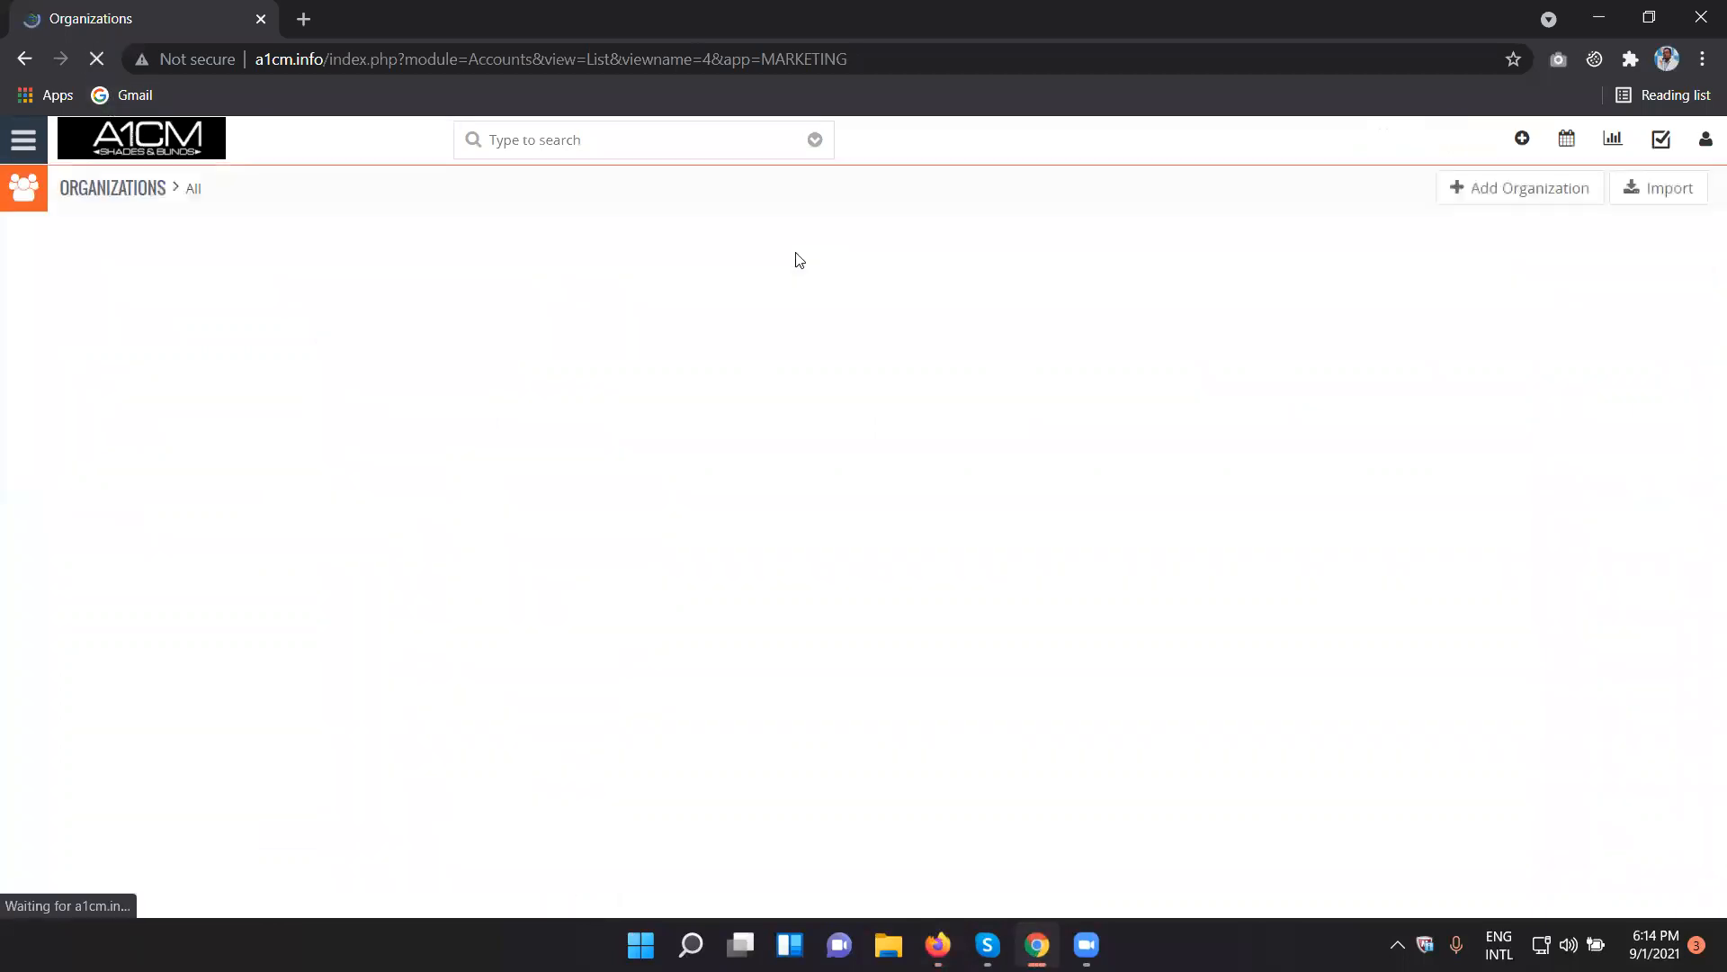
left_click(1666, 202)
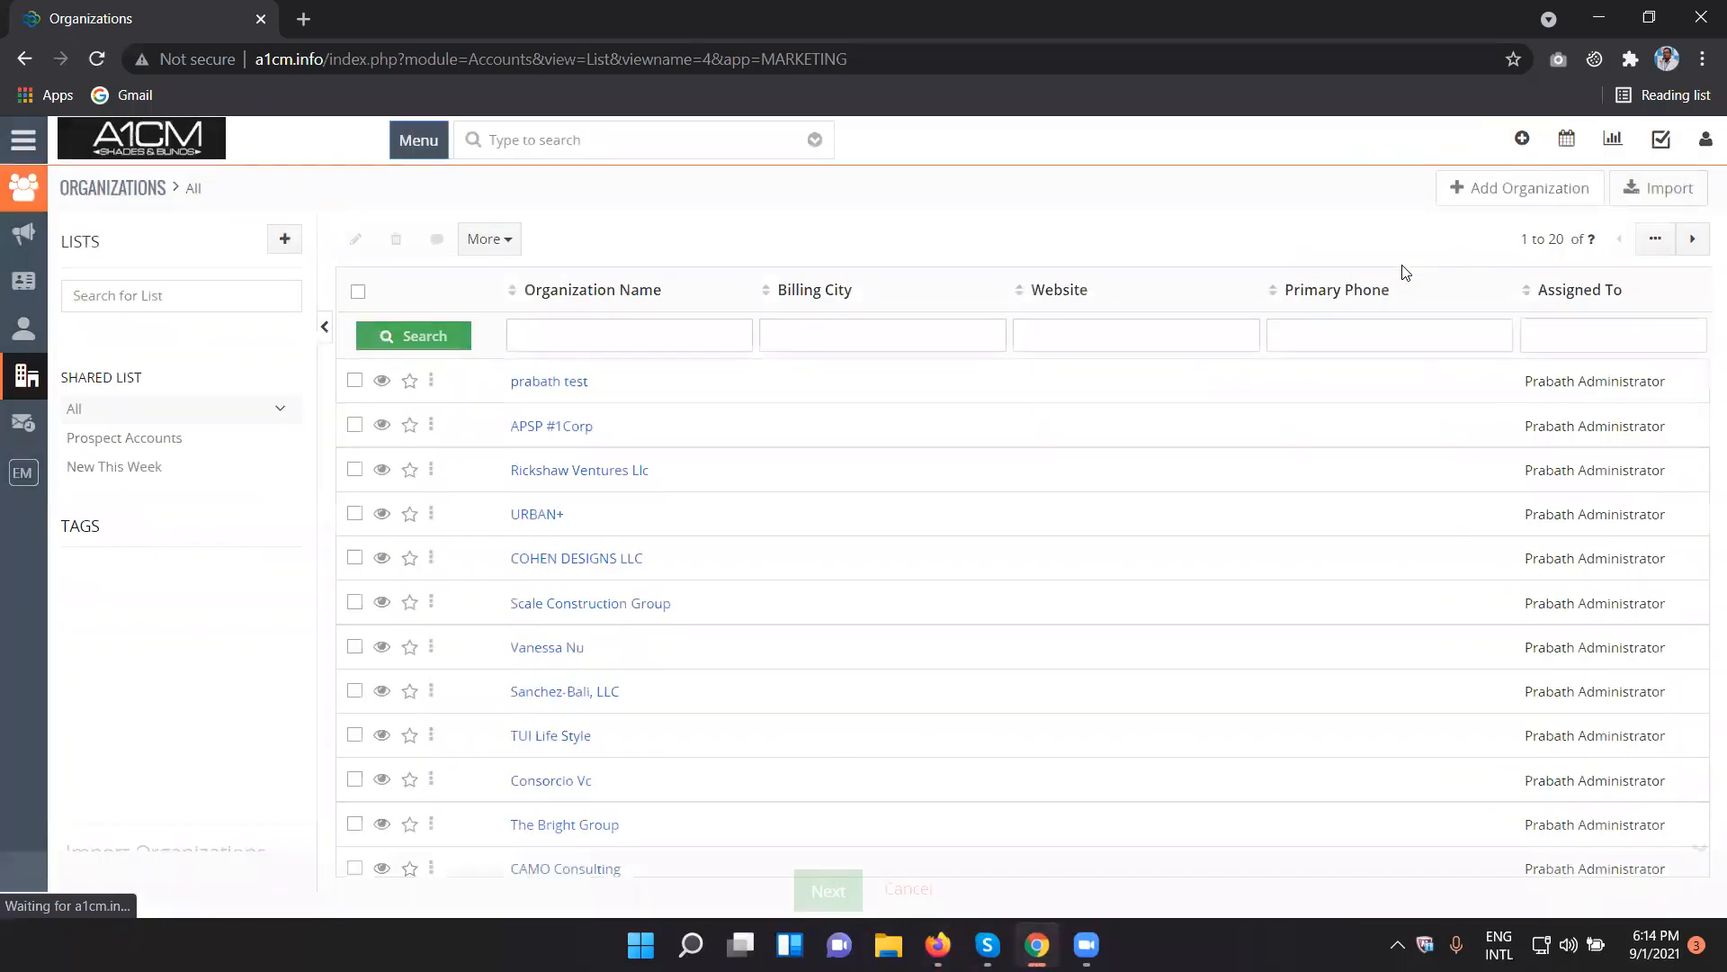
left_click(909, 889)
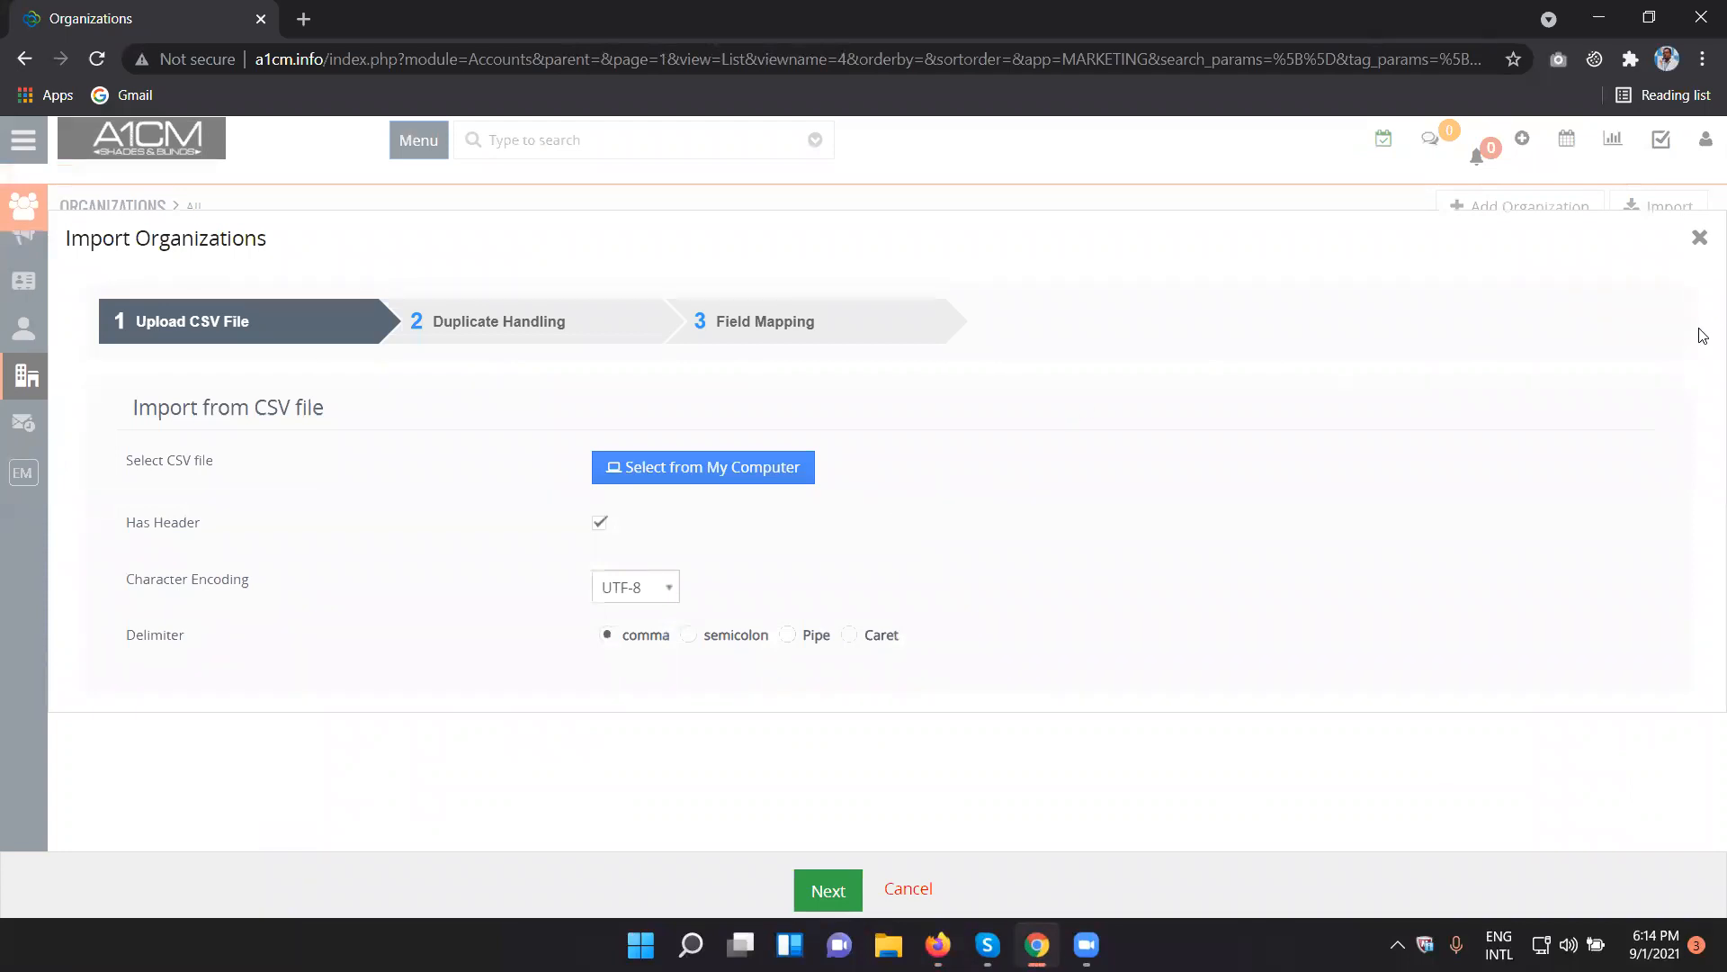
left_click(1700, 238)
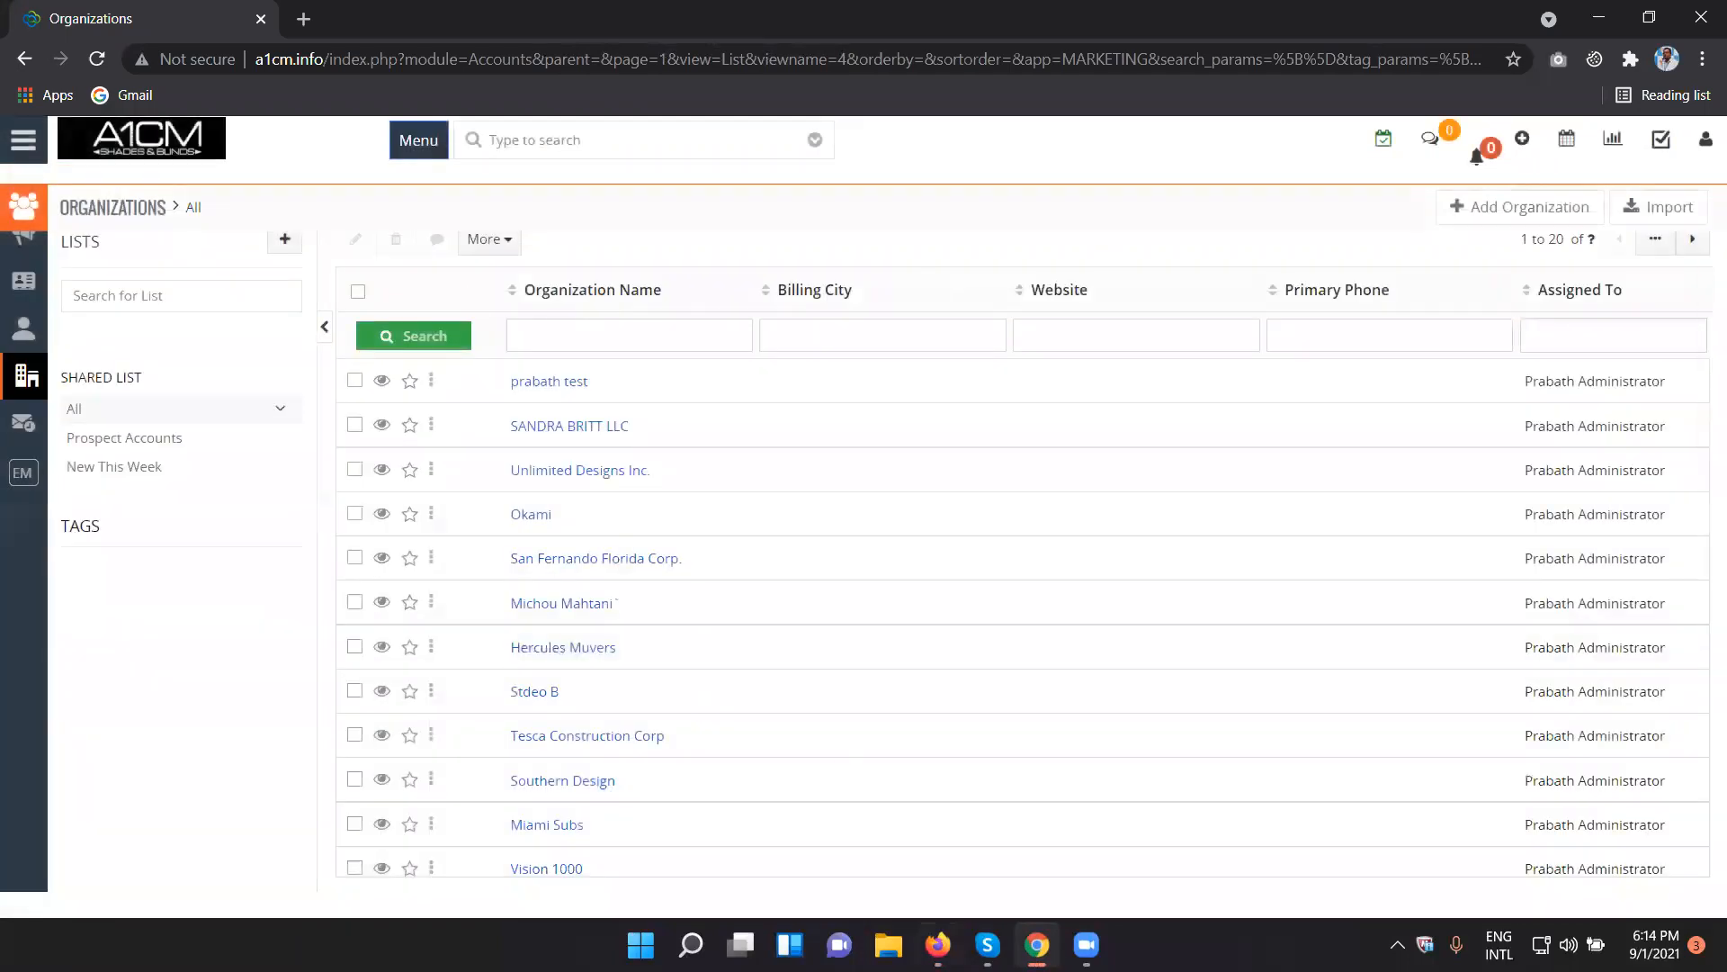
- Switch to Firefox and review the Organizations field and tool privileges in the saved Sales Profile
key("alt+Tab")
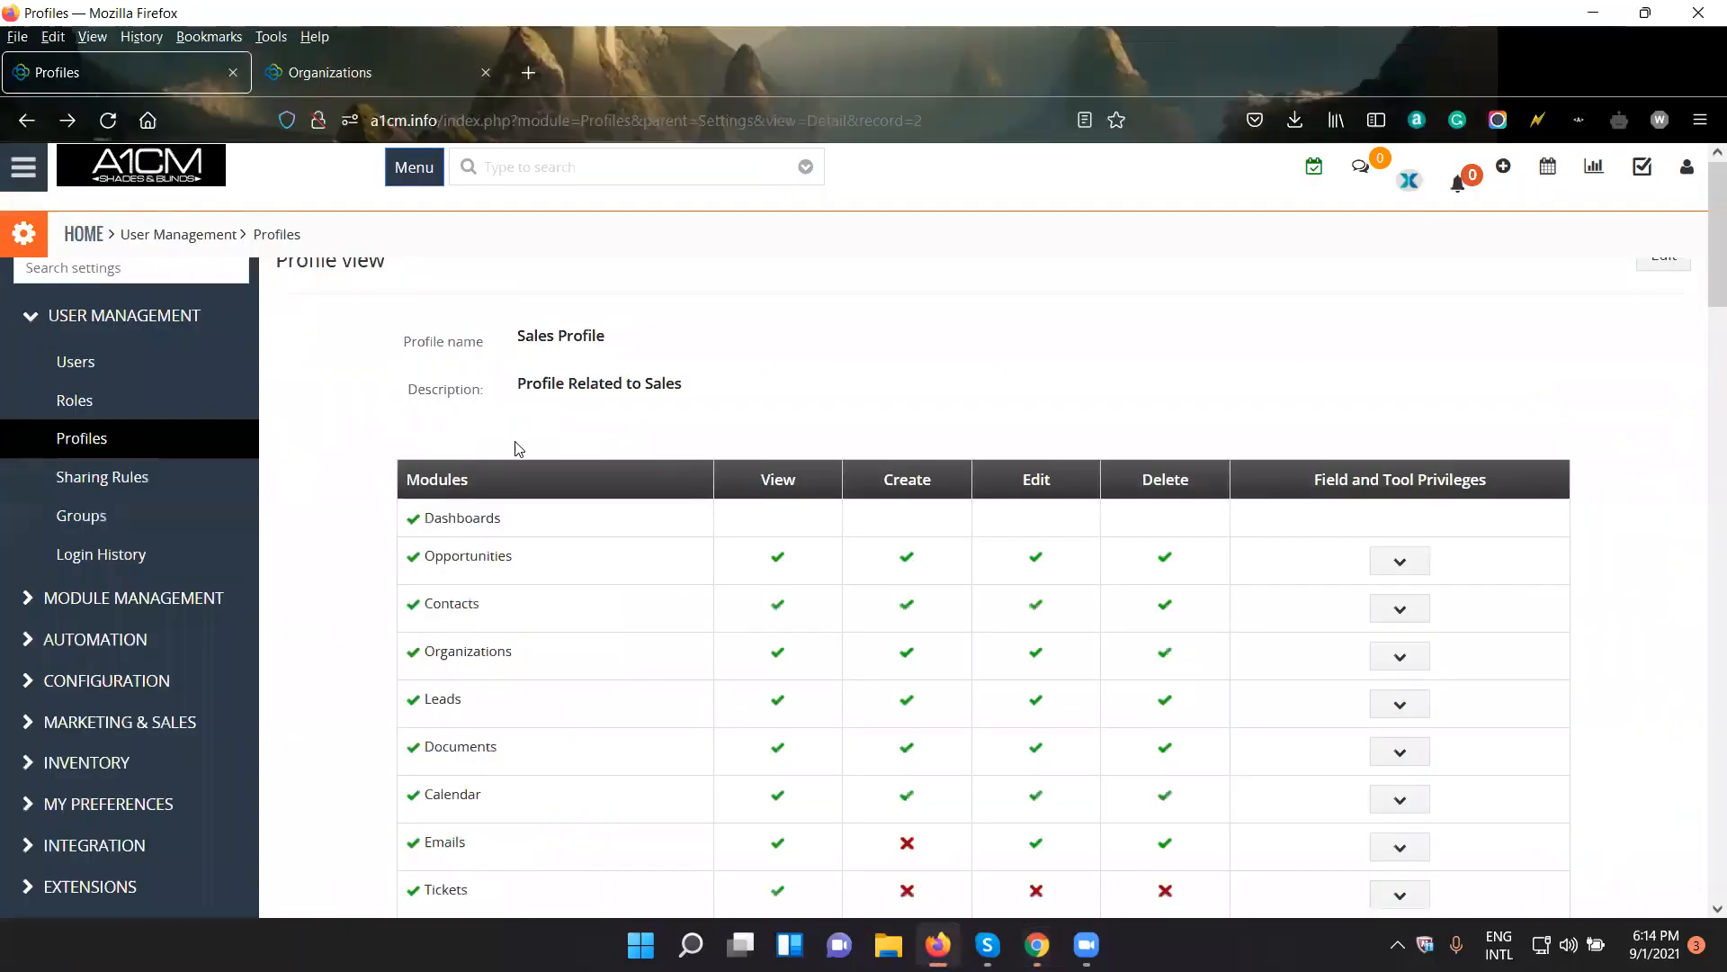
scroll(517, 450, "down", 15)
scroll(537, 506, "up", 15)
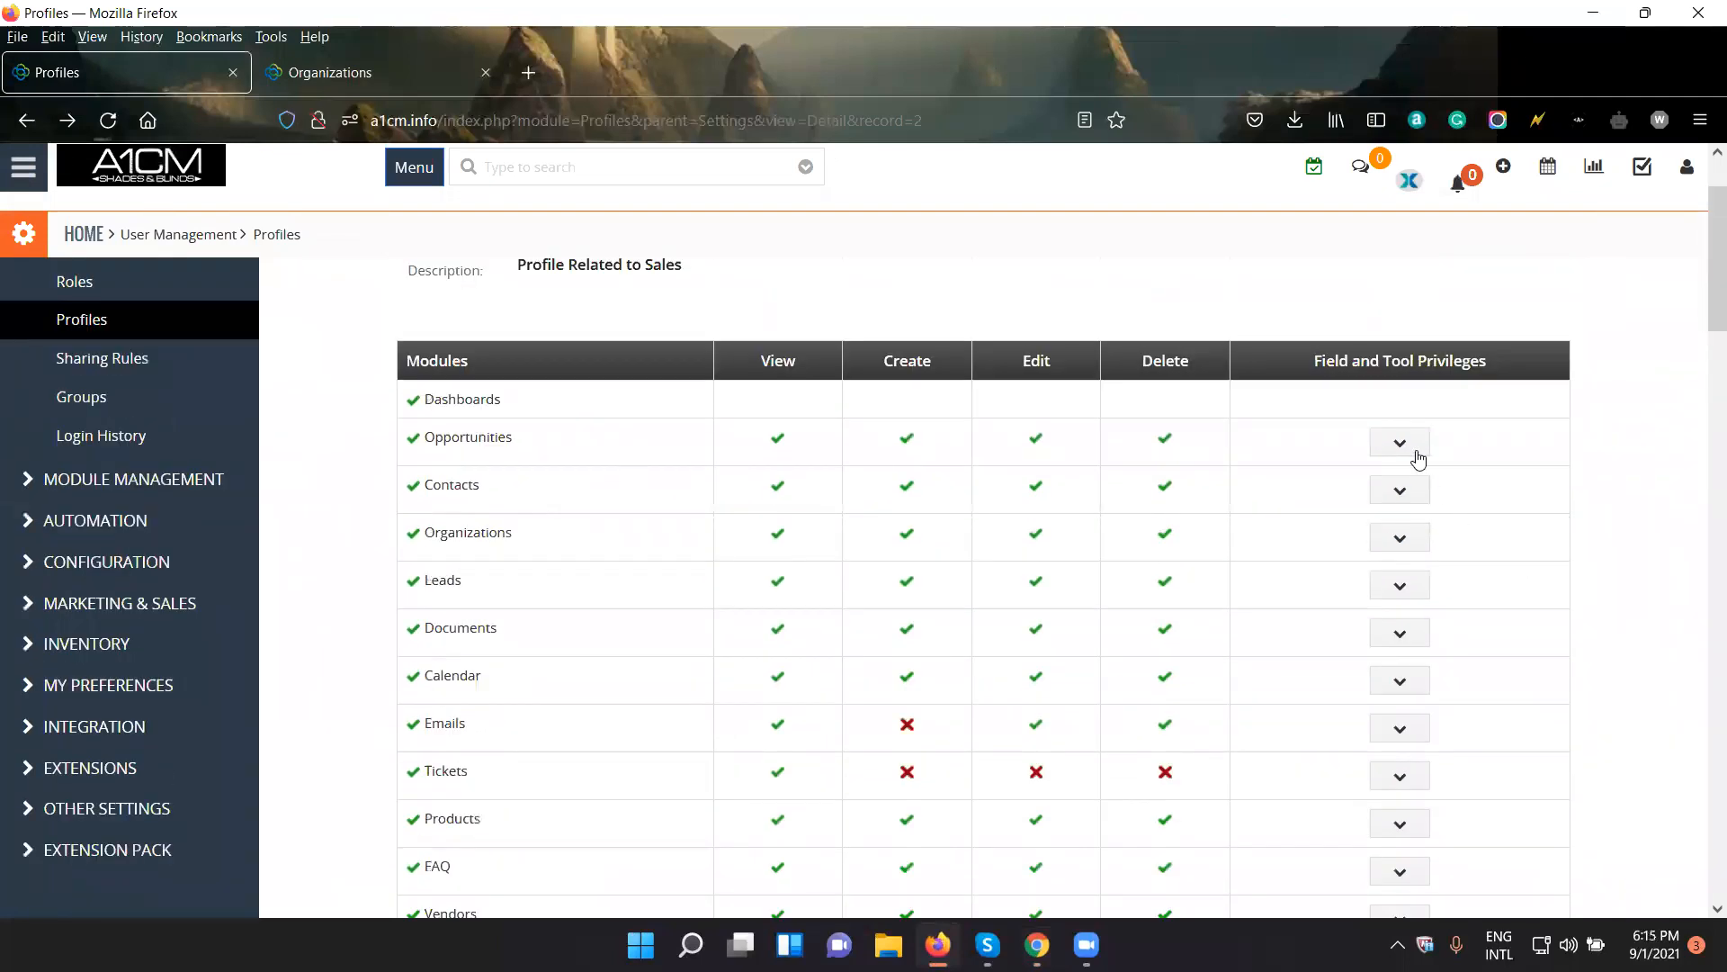
left_click(1400, 538)
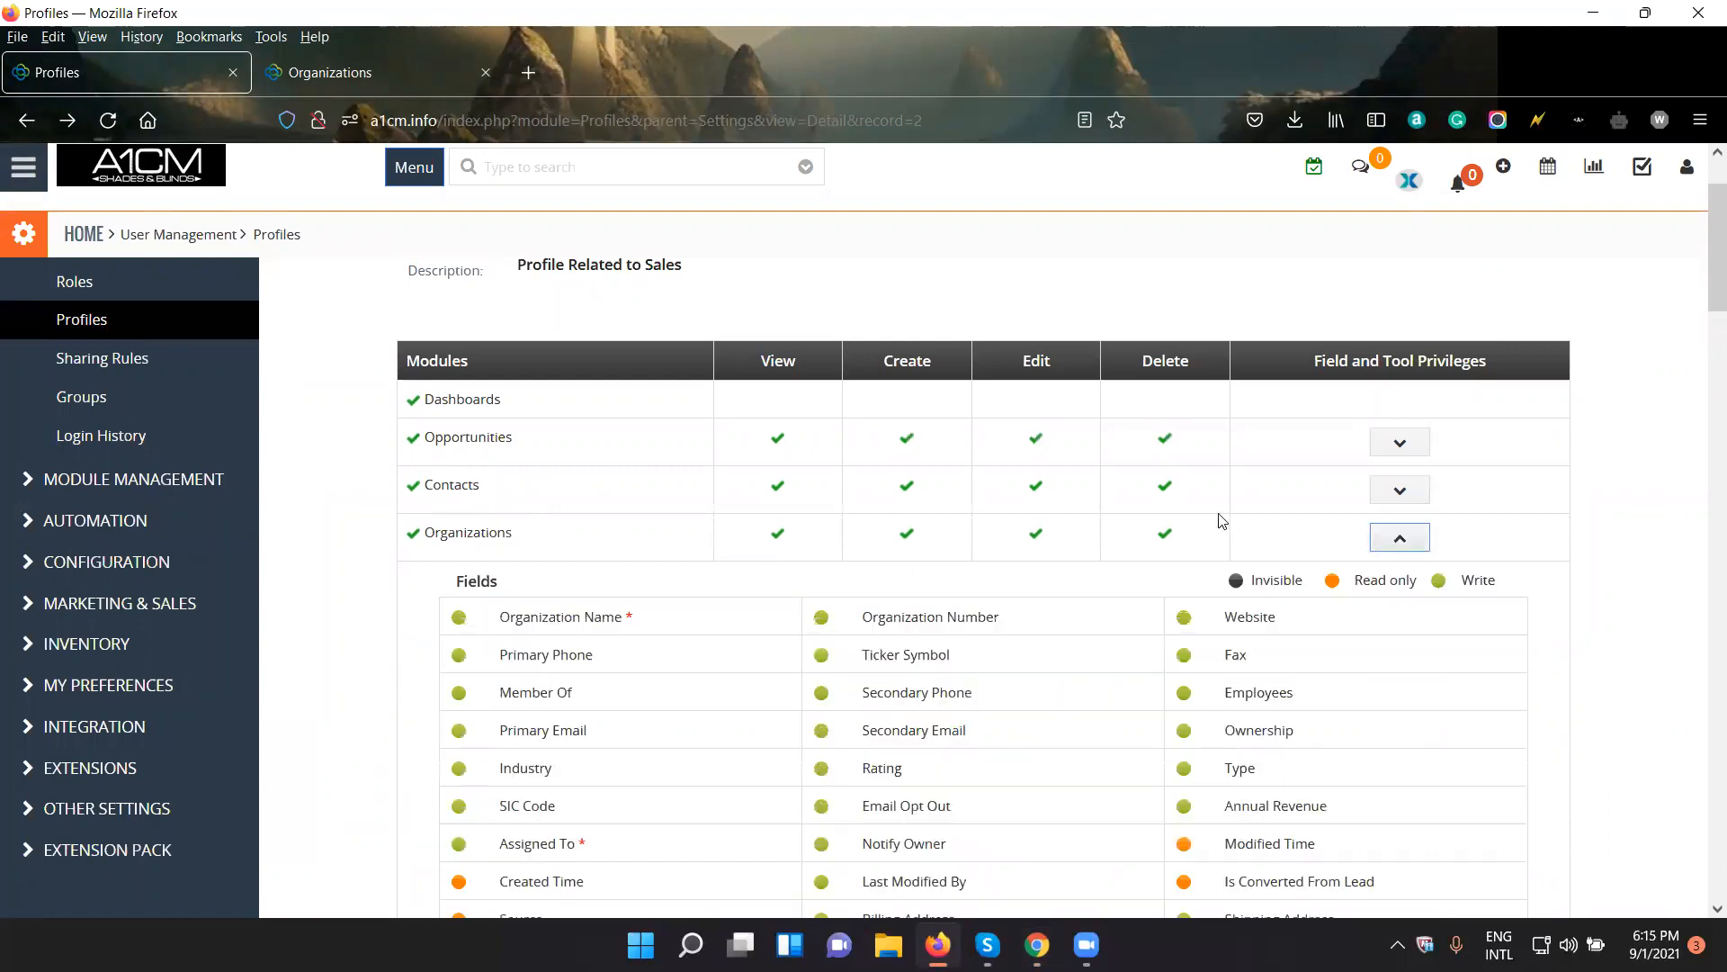
scroll(998, 618, "down", 4)
scroll(998, 617, "down", 3)
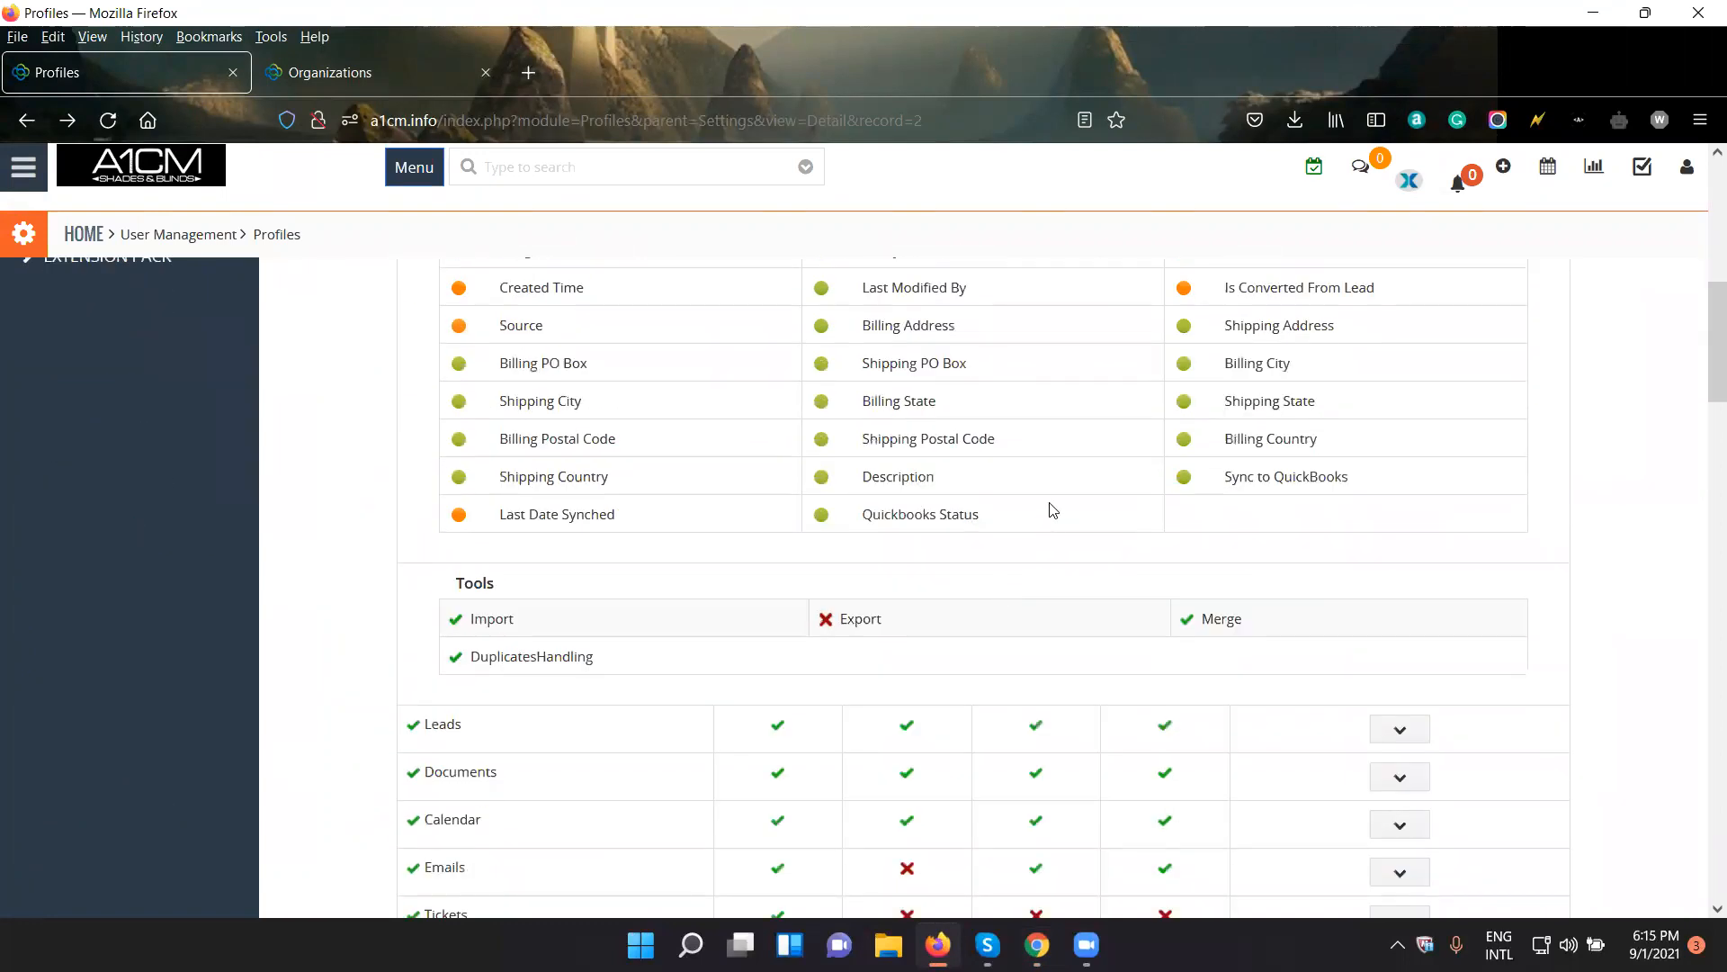
scroll(1052, 510, "up", 10)
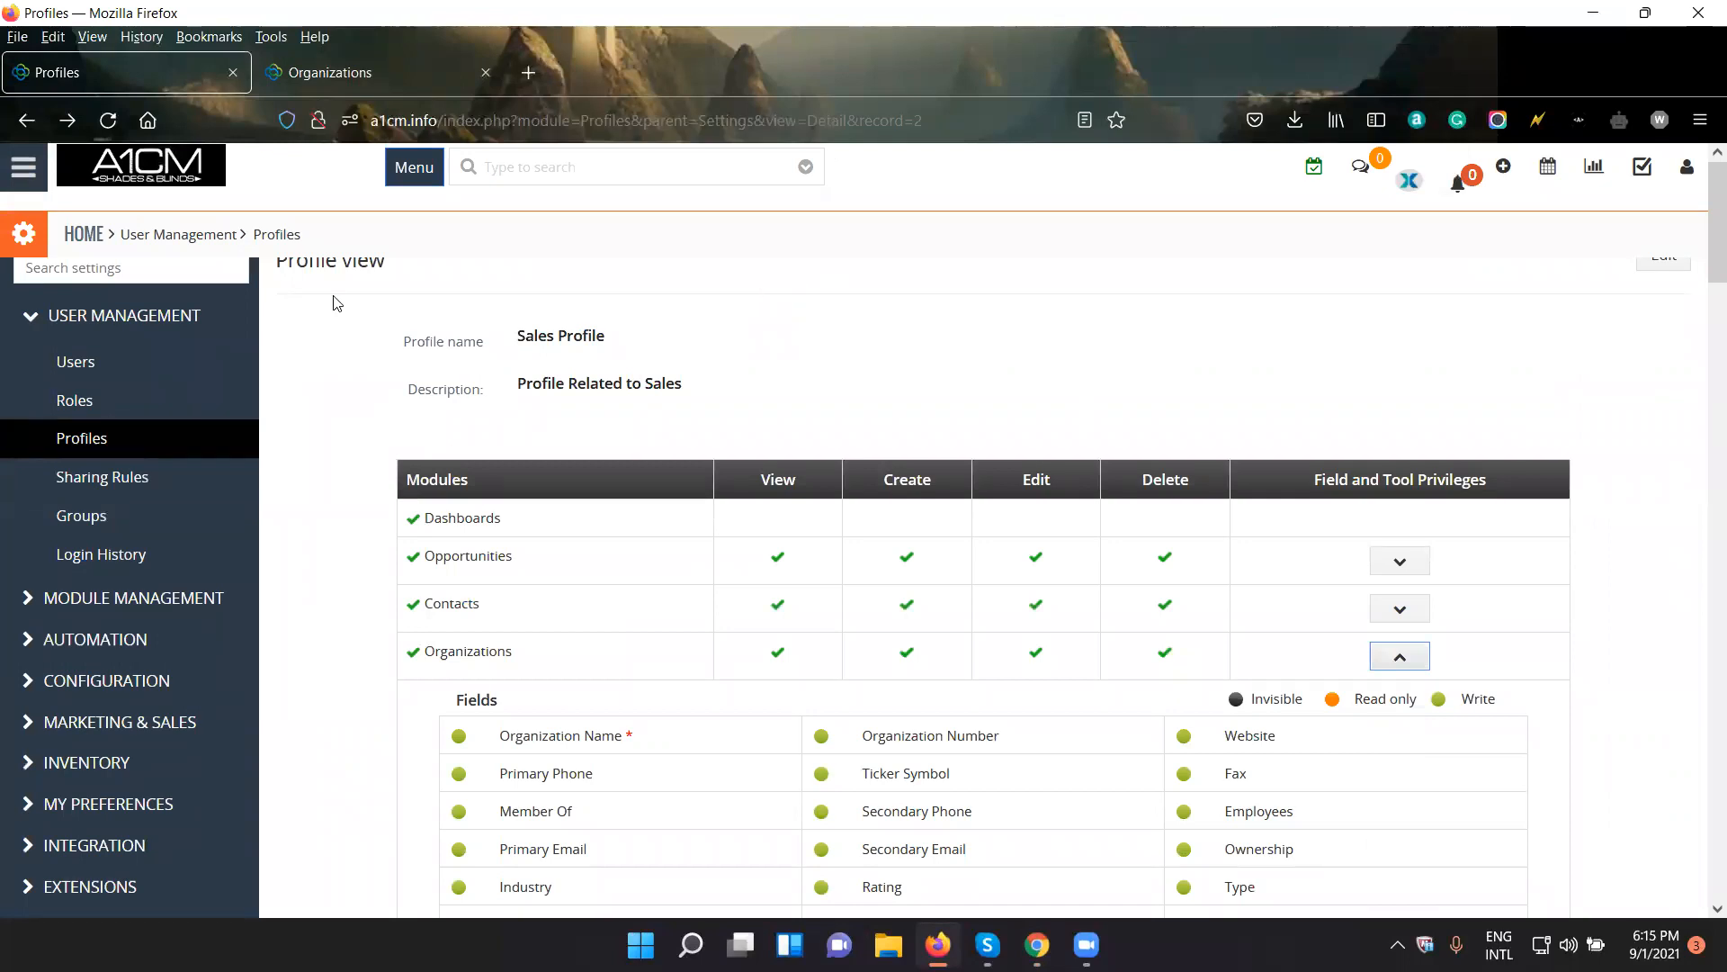
- Open the Sharing Rules settings and look through the full list of modules
left_click(169, 491)
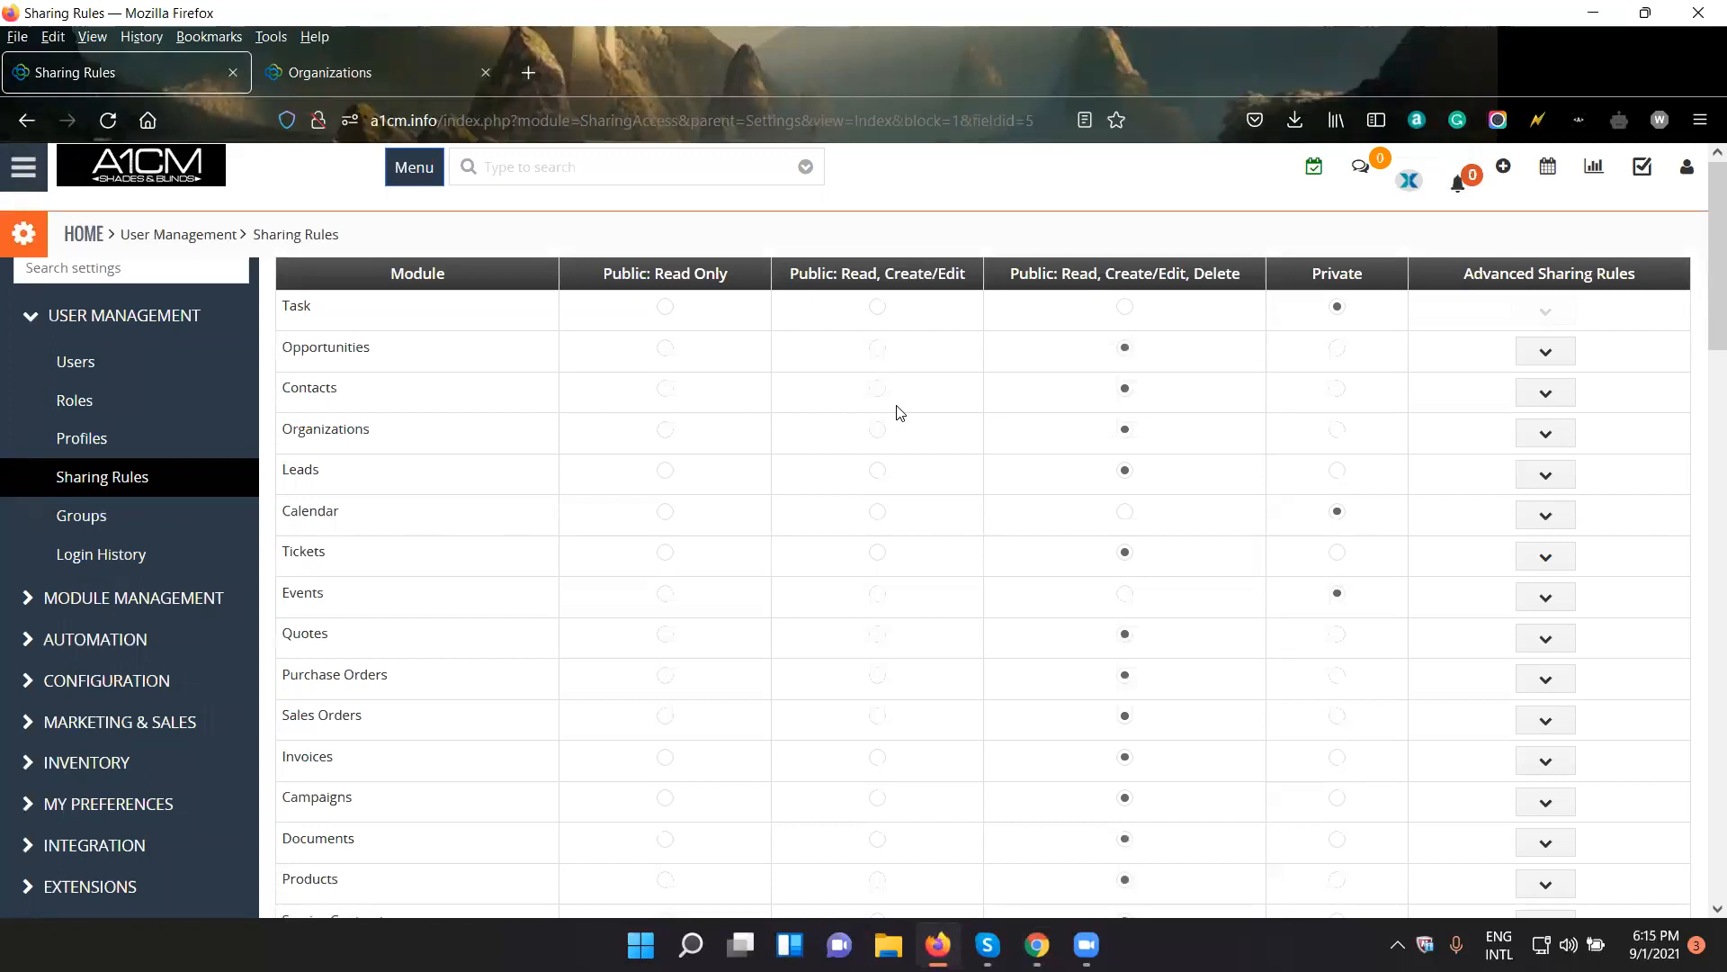
double_click(305, 310)
scroll(386, 455, "down", 15)
scroll(400, 584, "down", 6)
left_click_drag(369, 835, 306, 836)
scroll(369, 597, "up", 10)
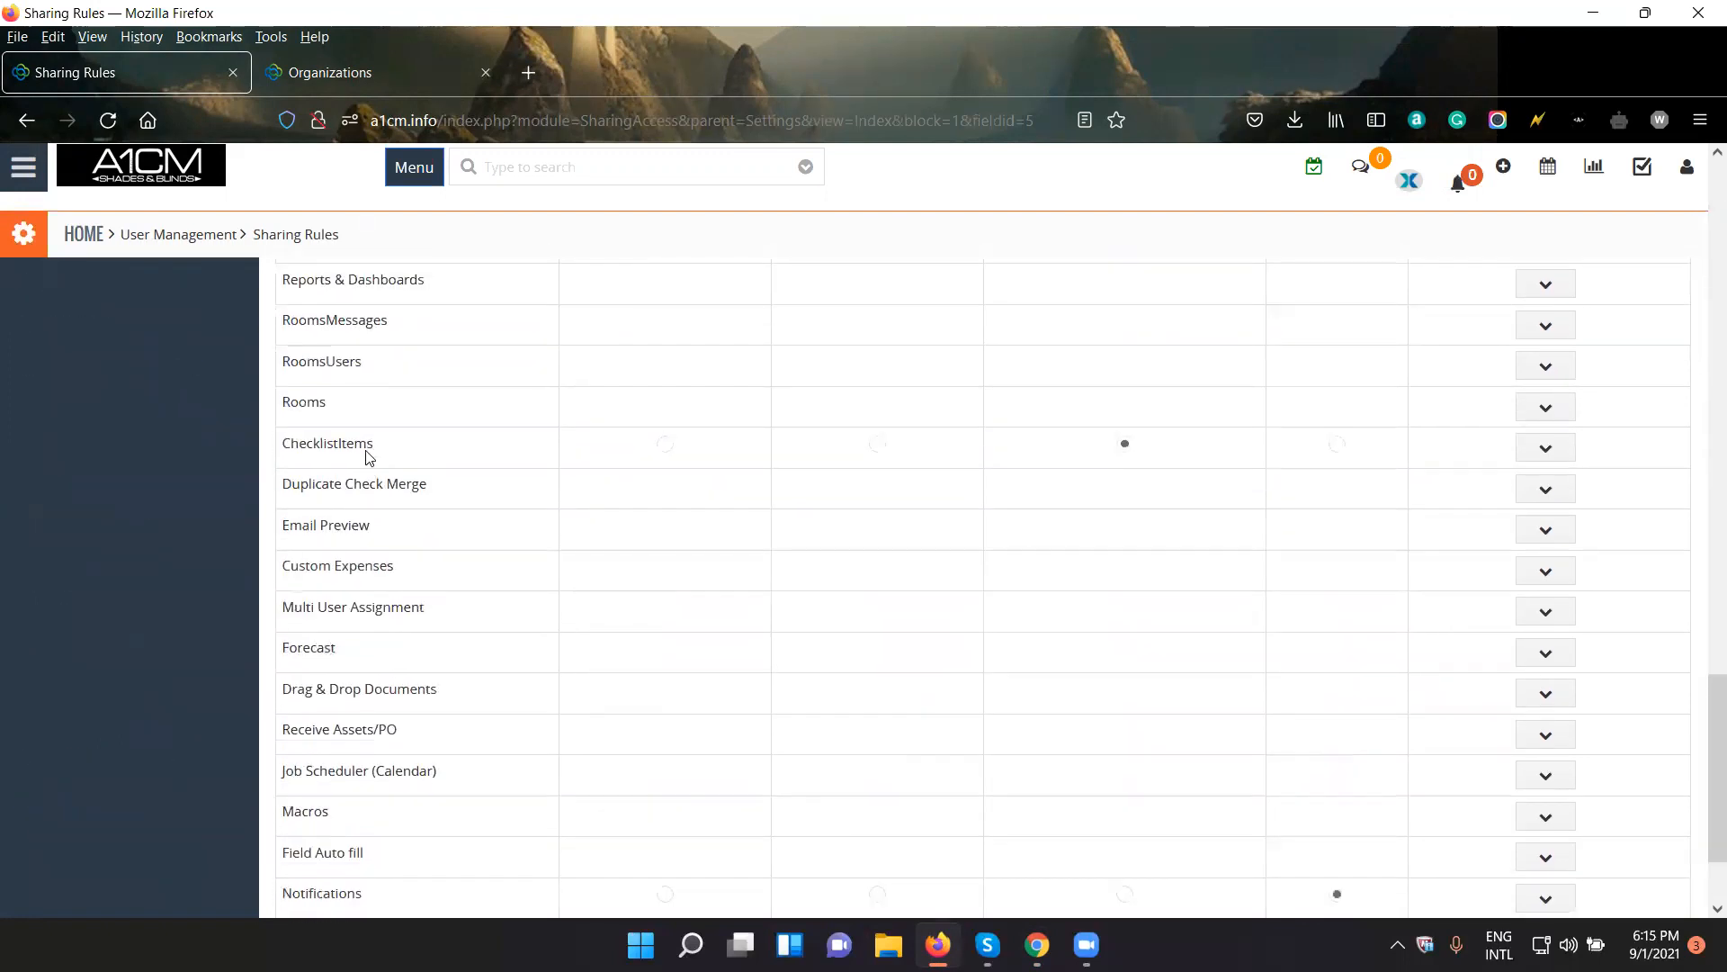
scroll(311, 484, "up", 3)
scroll(322, 491, "down", 3)
left_click_drag(281, 486, 385, 918)
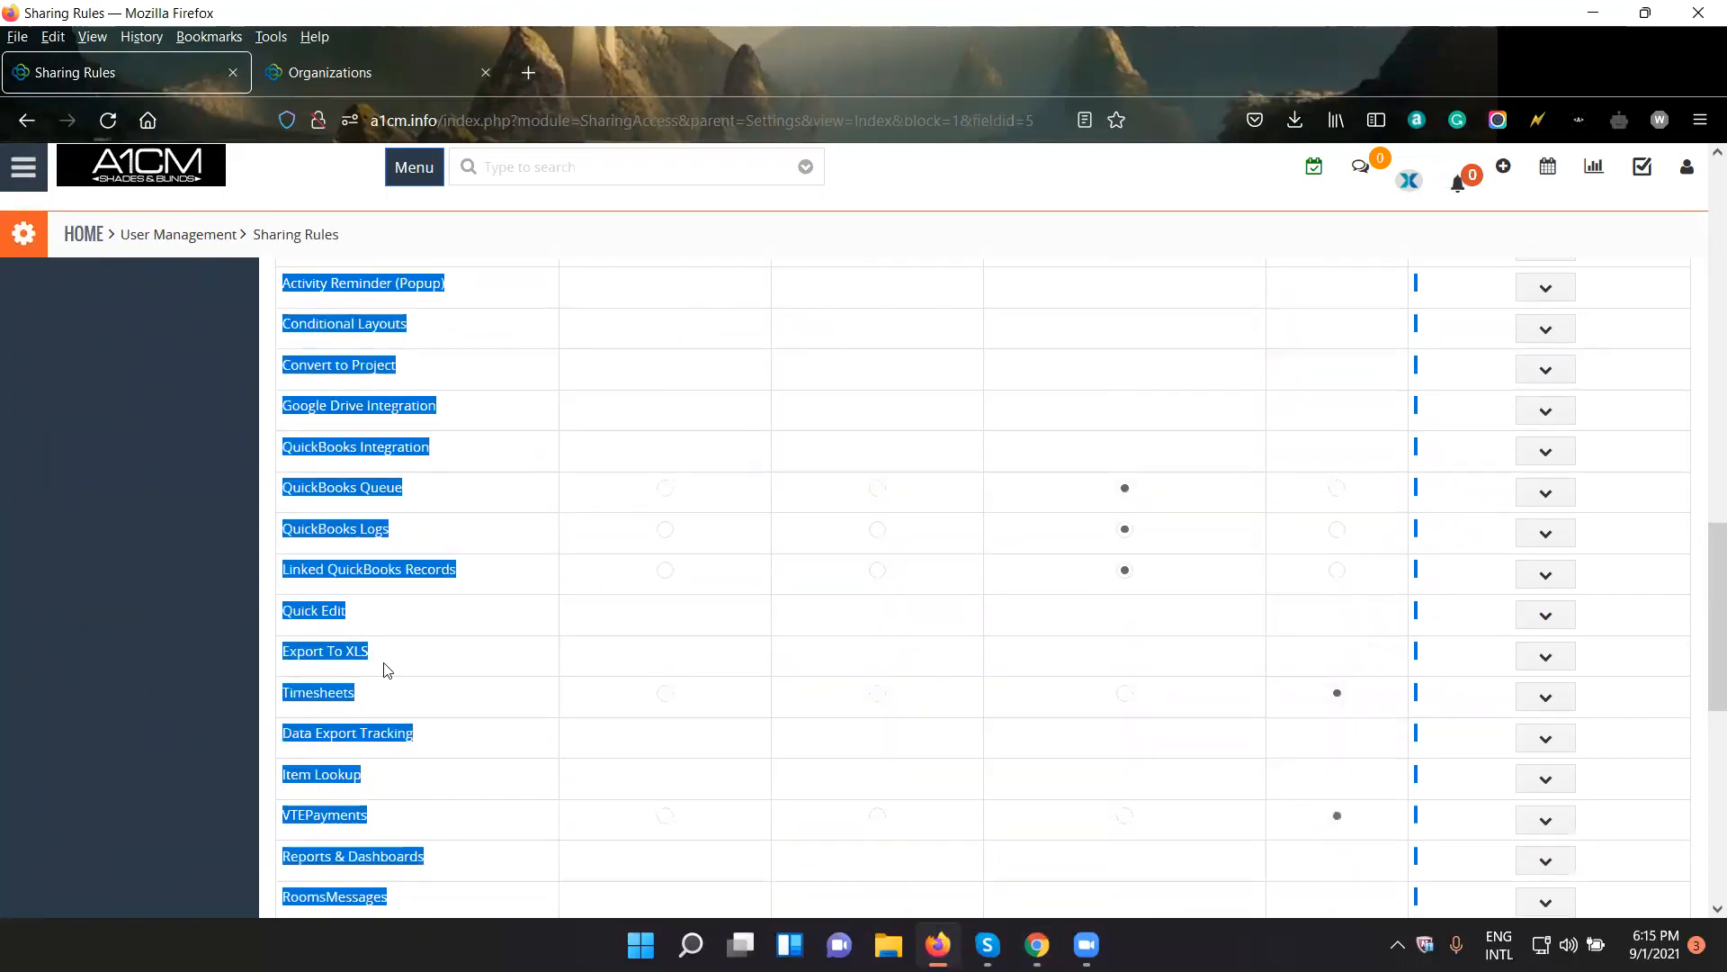
scroll(385, 665, "up", 10)
scroll(463, 378, "up", 5)
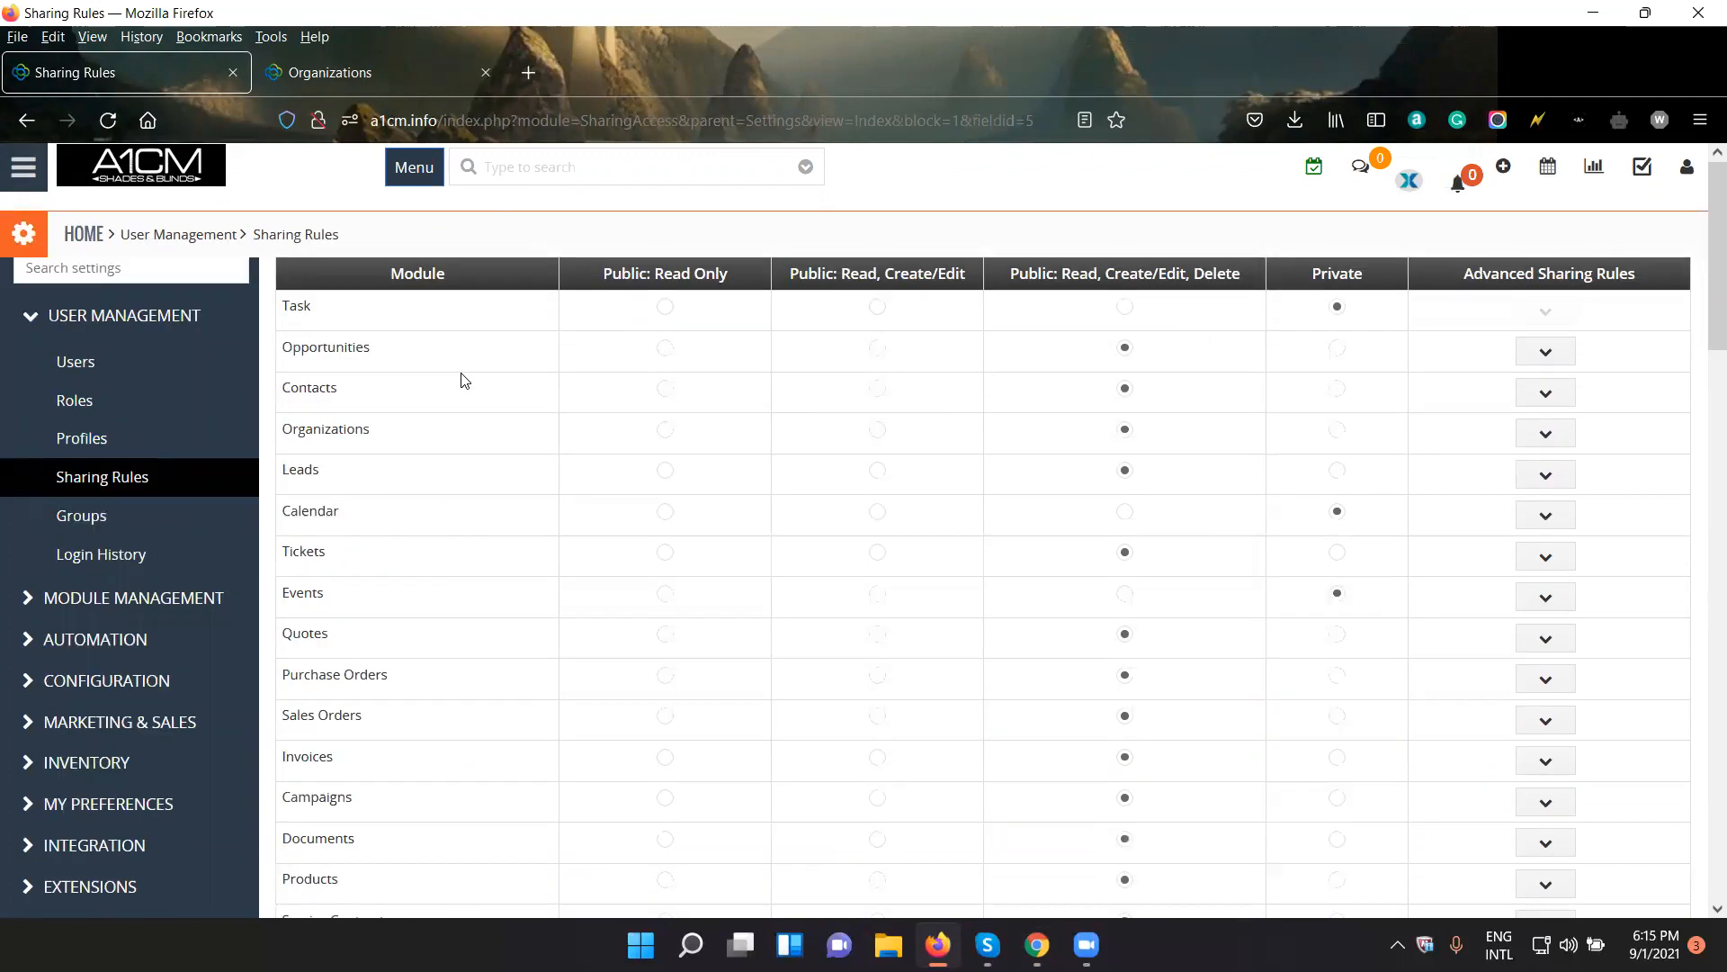
- Examine the Public: Read Only and Public: Read, Create/Edit access levels in the Sharing Rules table
scroll(495, 558, "down", 10)
scroll(497, 567, "up", 10)
left_click_drag(619, 276, 711, 292)
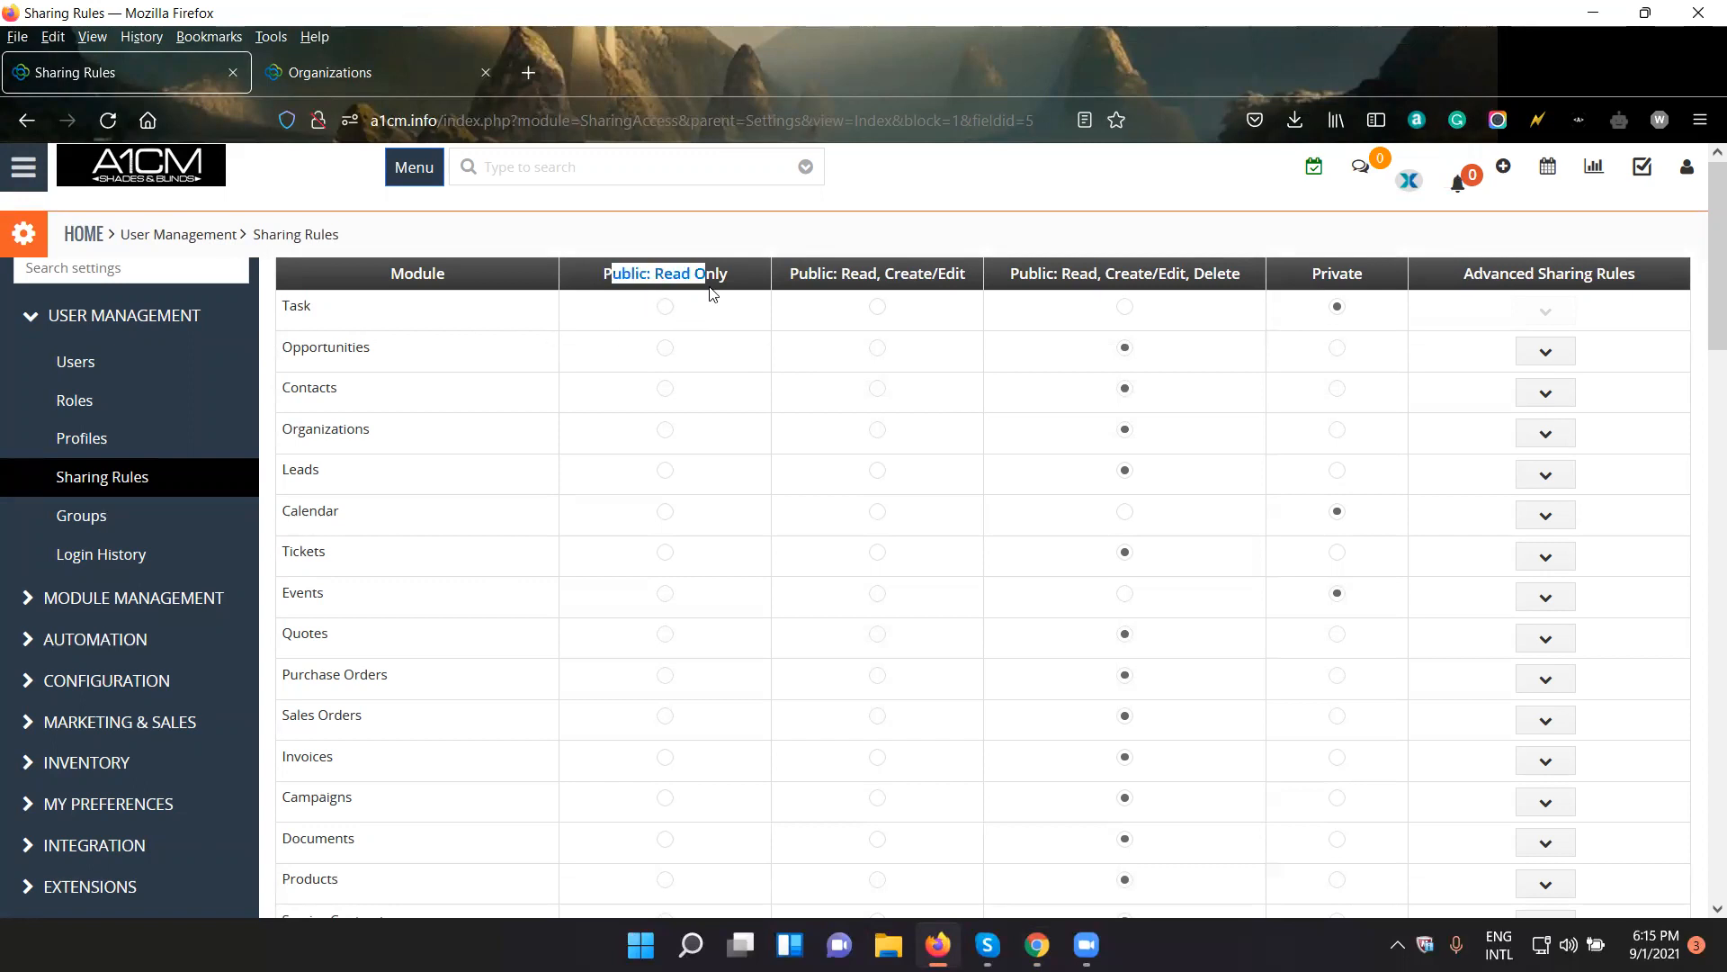
left_click(934, 277)
left_click_drag(714, 275, 653, 273)
left_click(872, 267)
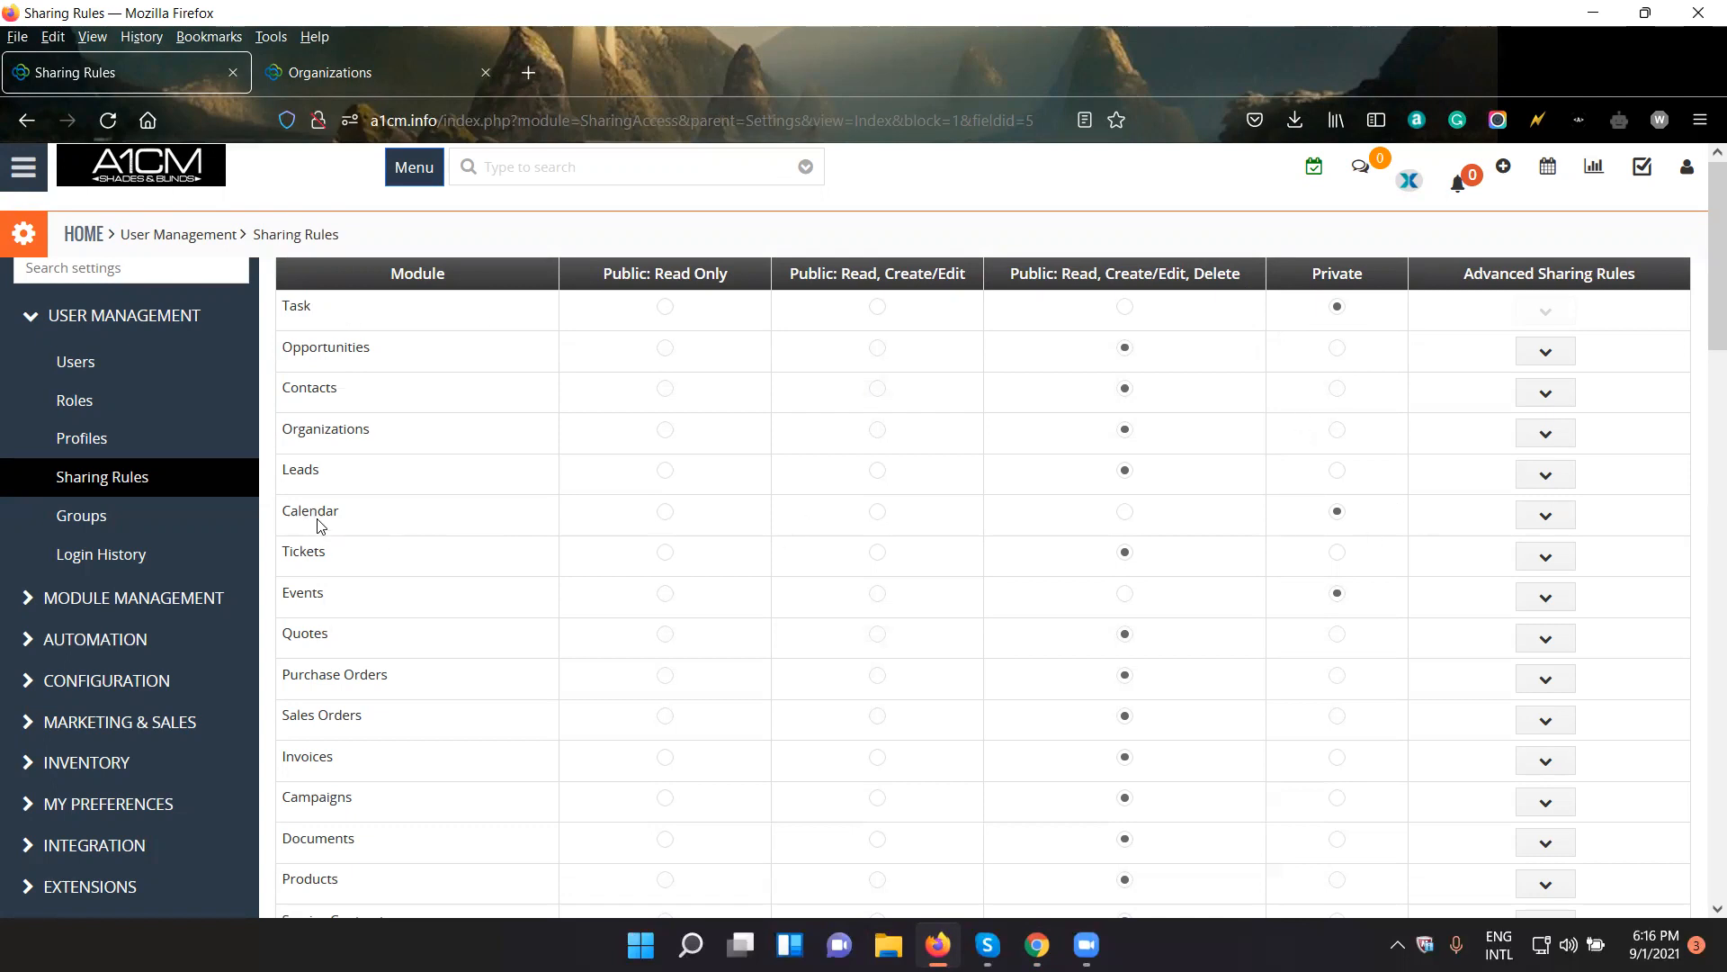
- Set the Organizations sharing access to Private and accept the notice about dependent modules
left_click_drag(326, 600, 289, 595)
left_click(1338, 431)
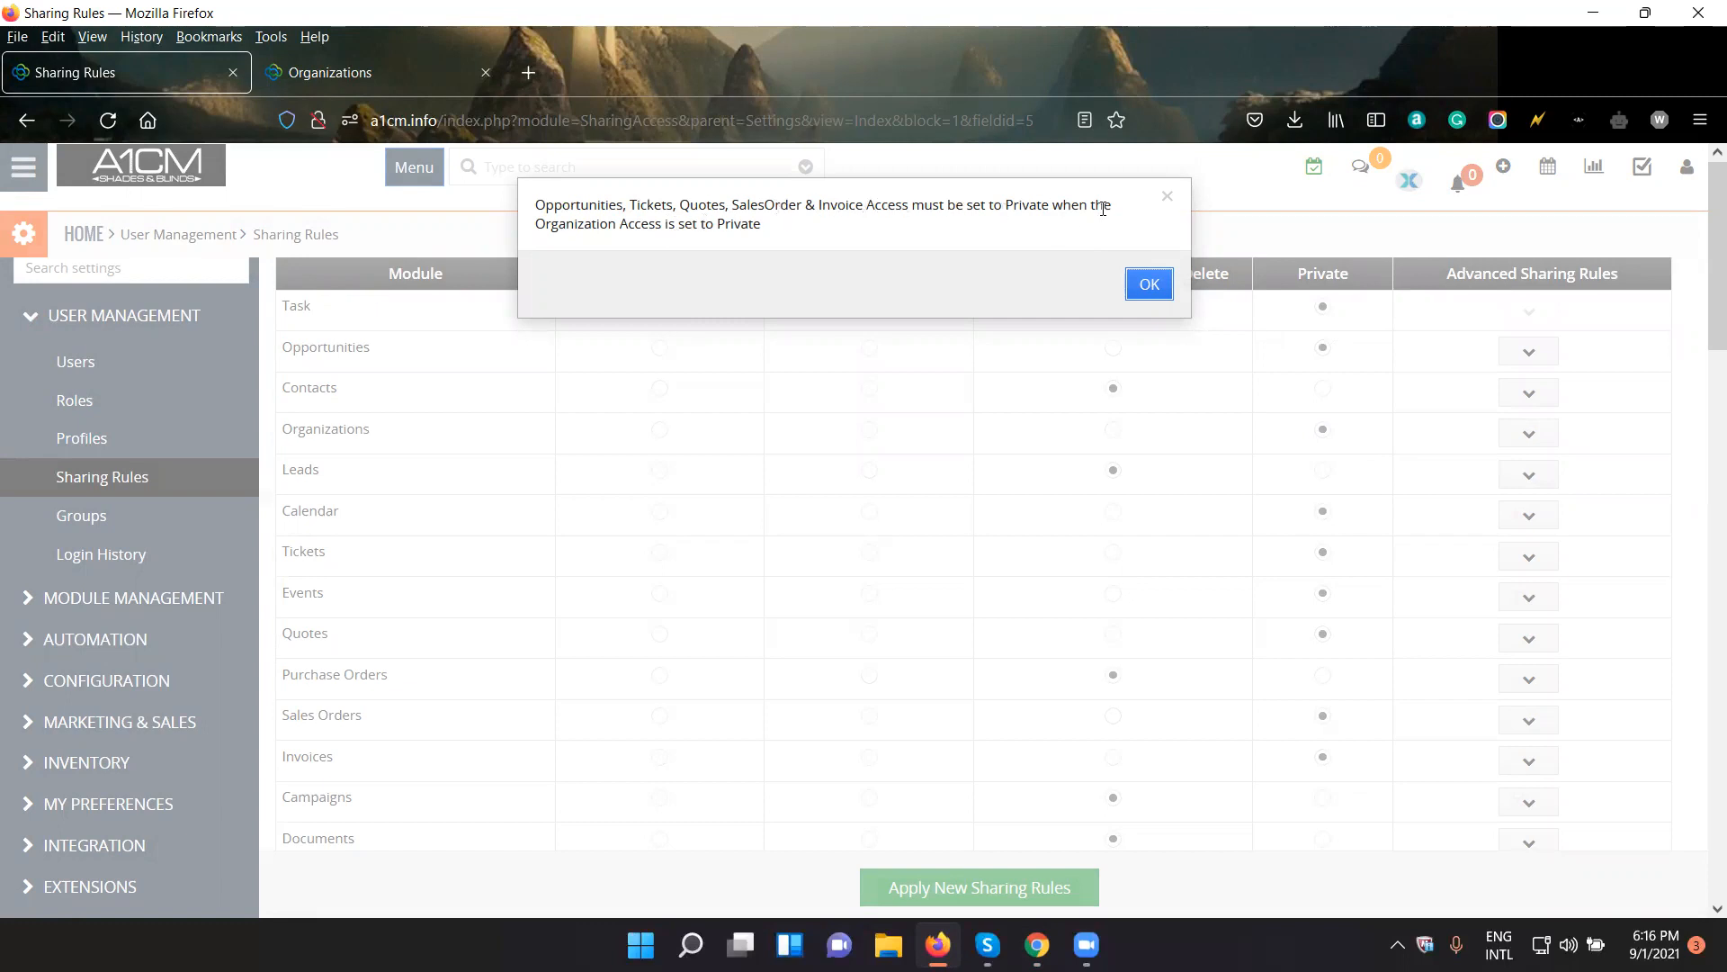
left_click(1151, 283)
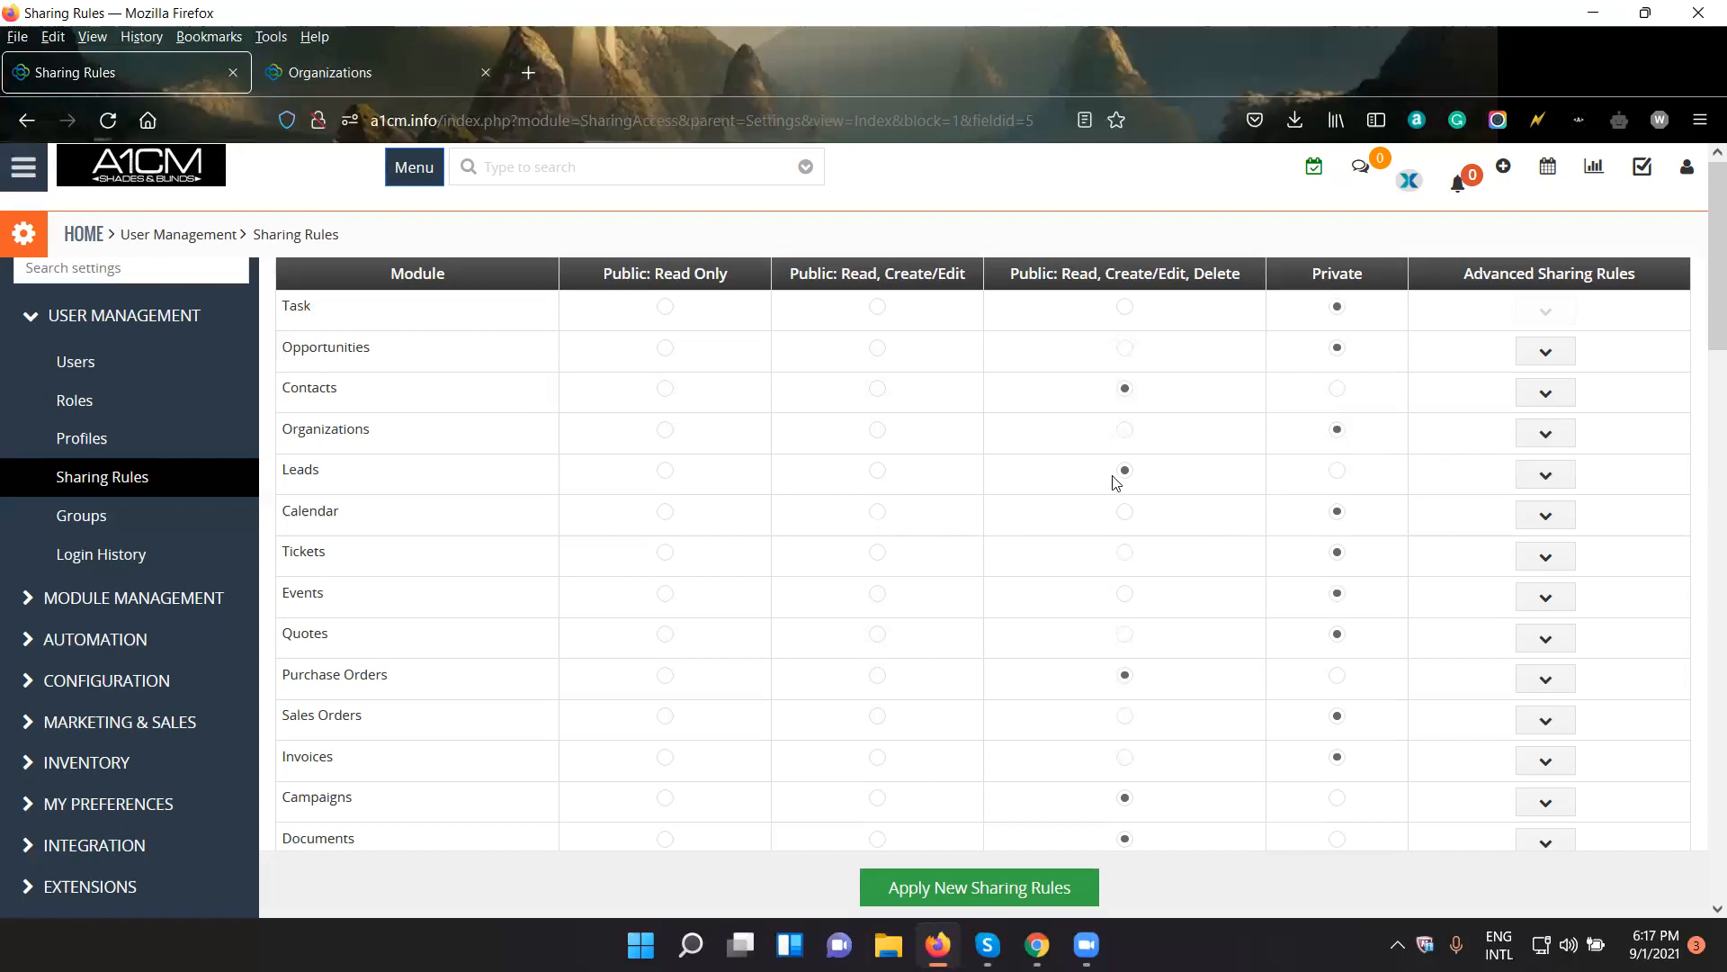
- Open the administrator's Organizations list, then switch to Chrome and look through the test user's Organizations list and its assigned owners
left_click(375, 77)
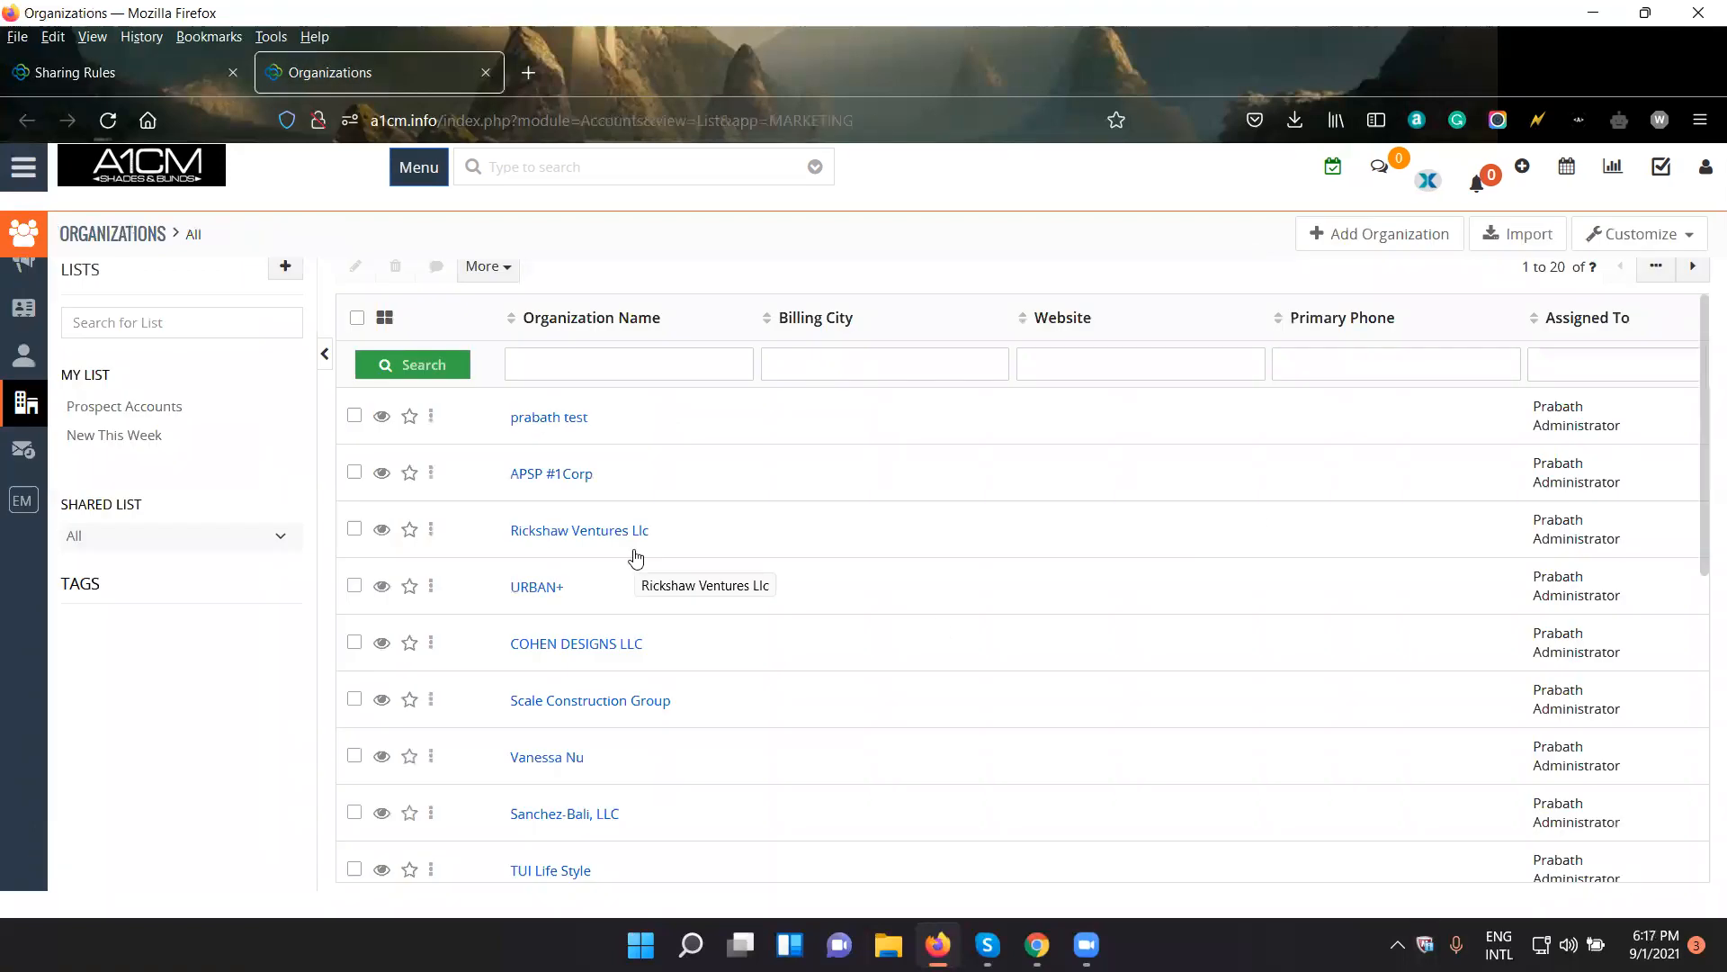
left_click(1037, 944)
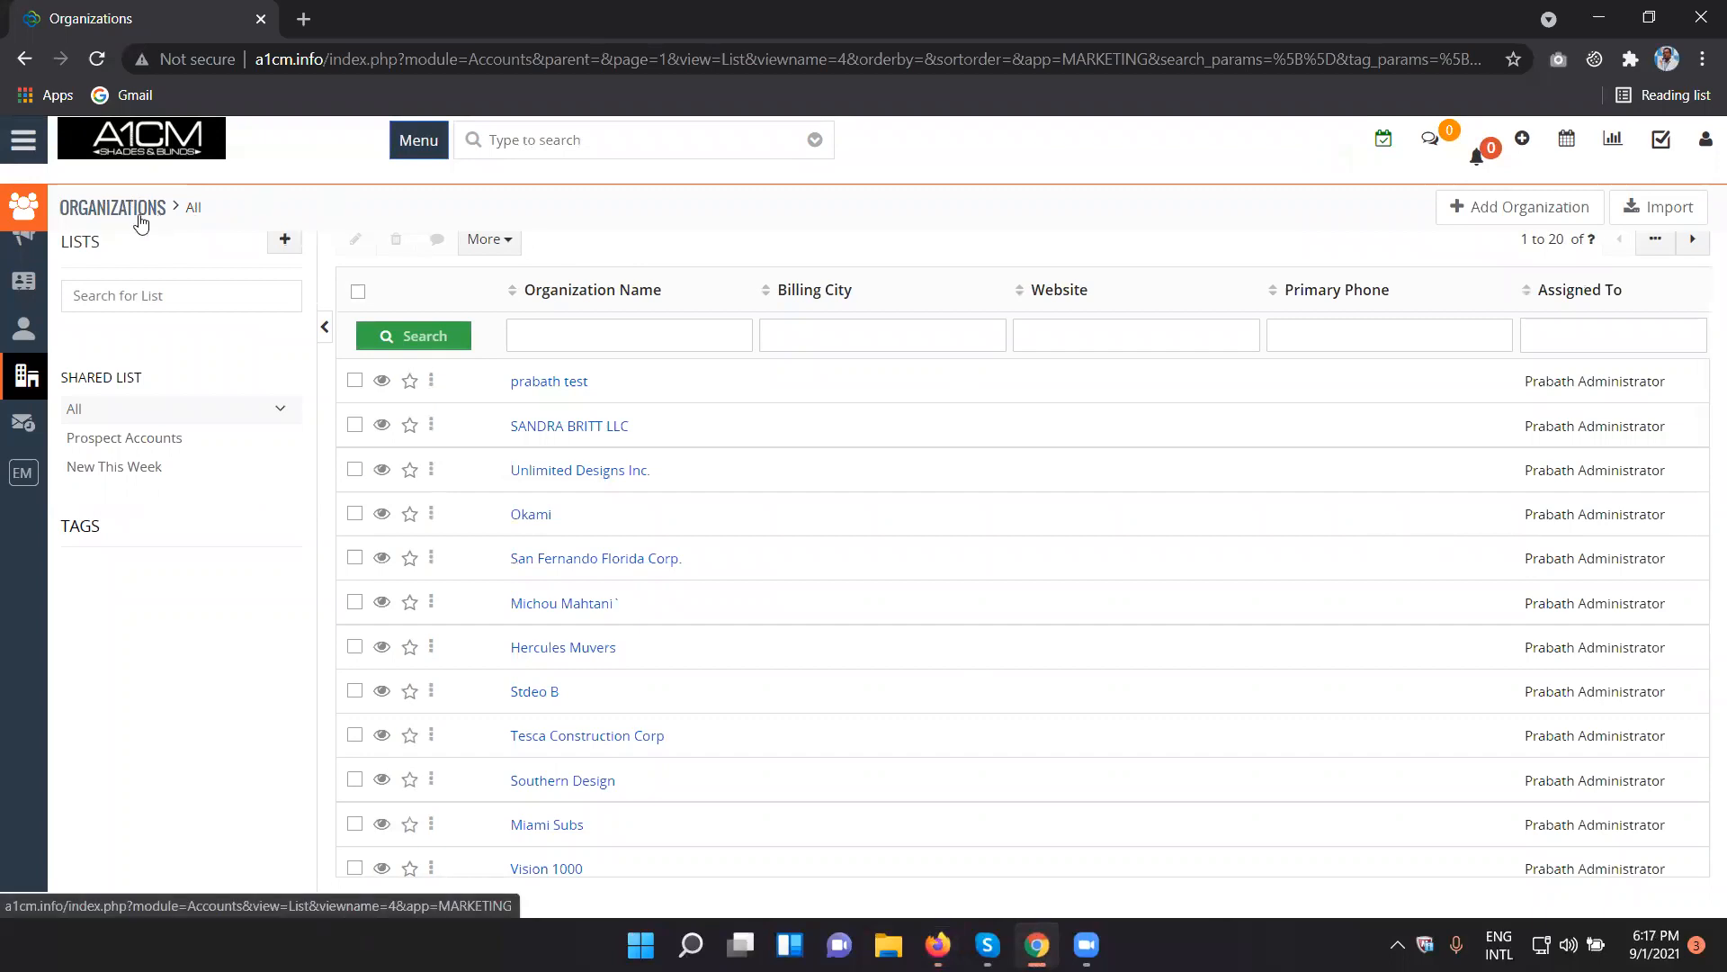
scroll(1367, 668, "down", 4)
scroll(1367, 667, "up", 4)
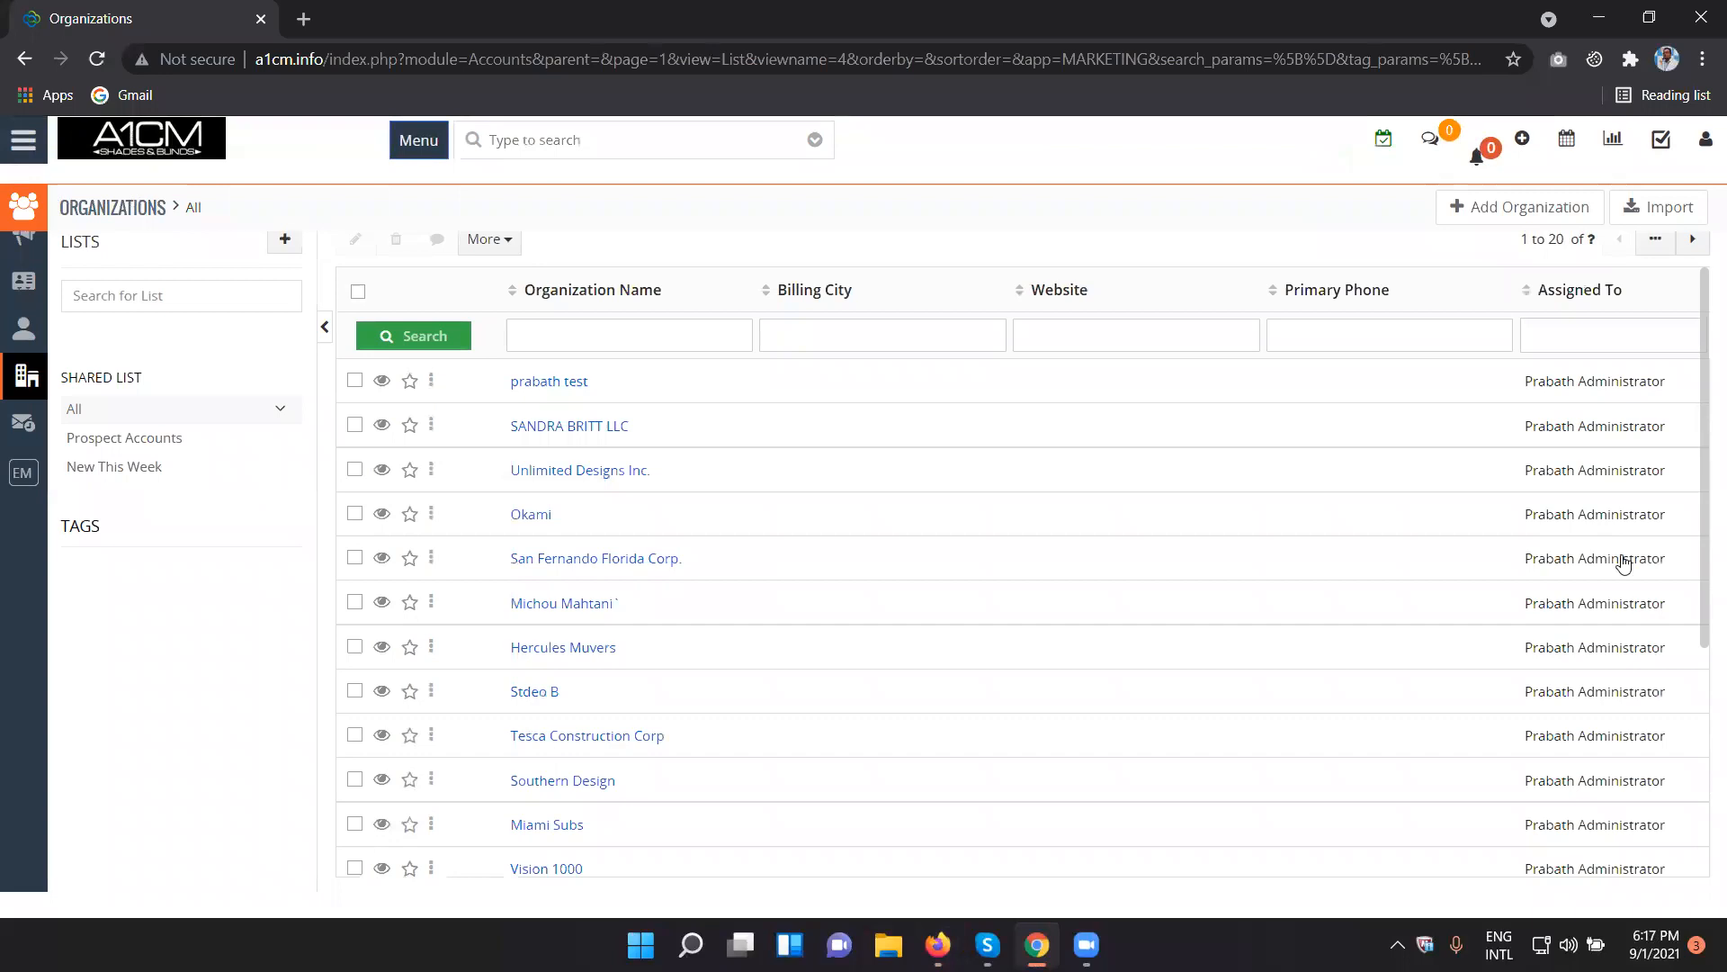
- Check which user and role are signed in to the Chrome session and reload the Organizations list
left_click(1706, 143)
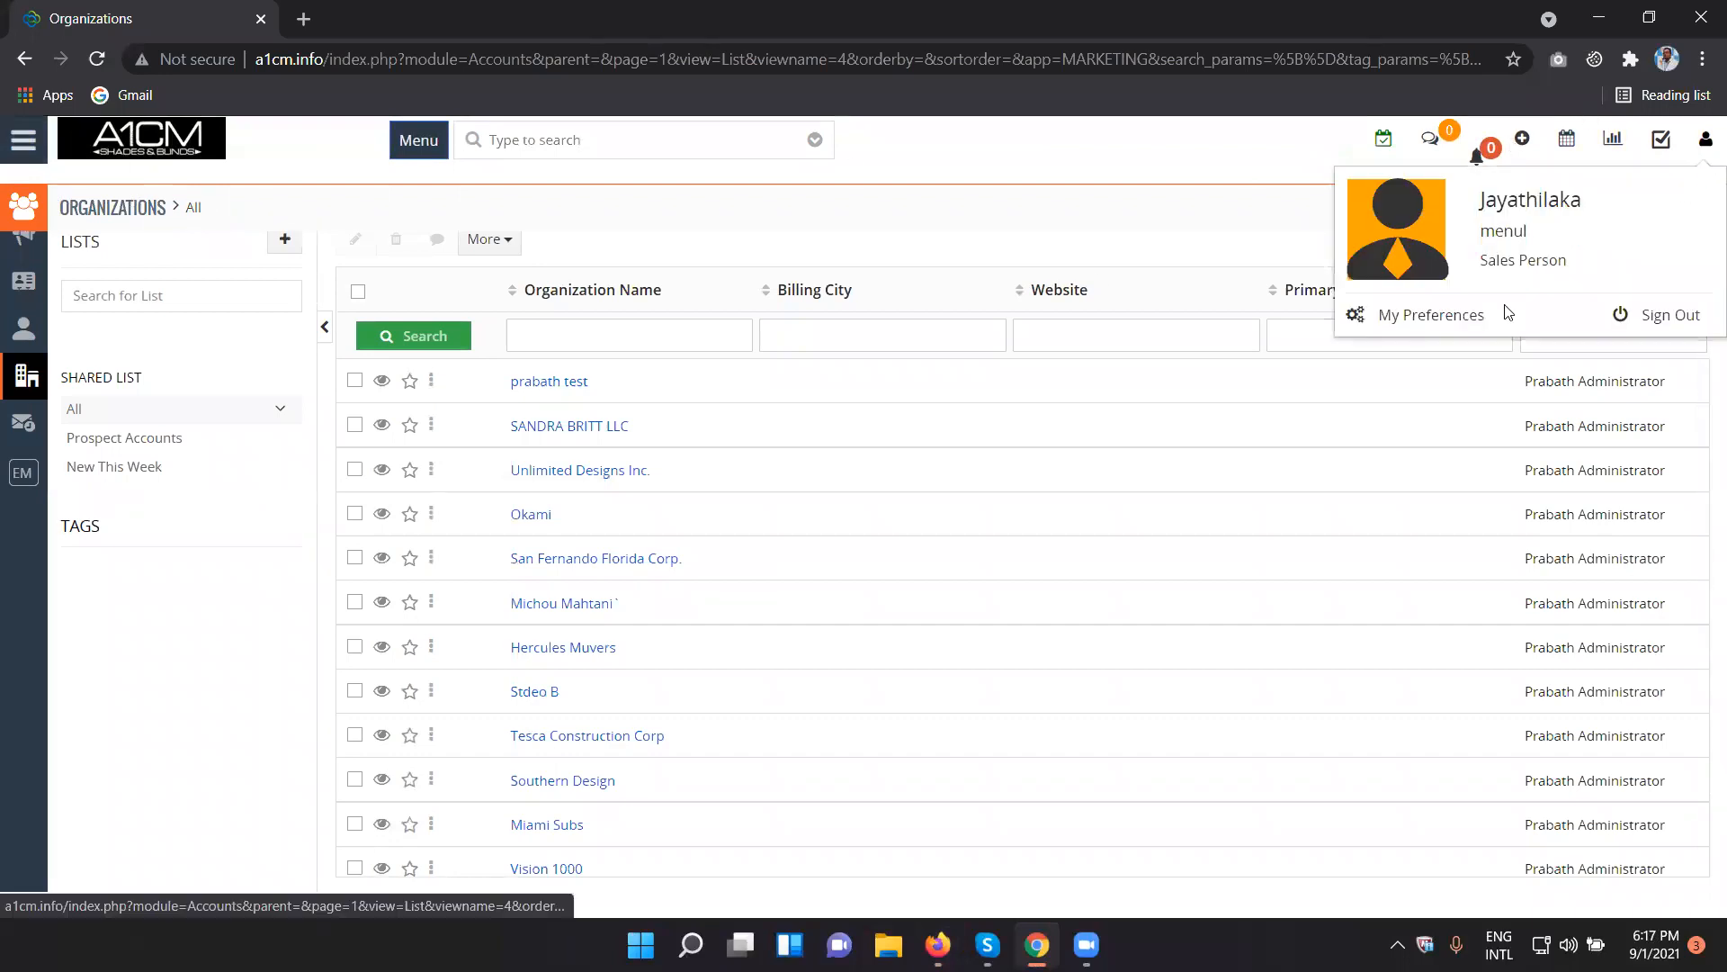
double_click(1501, 231)
left_click(1164, 189)
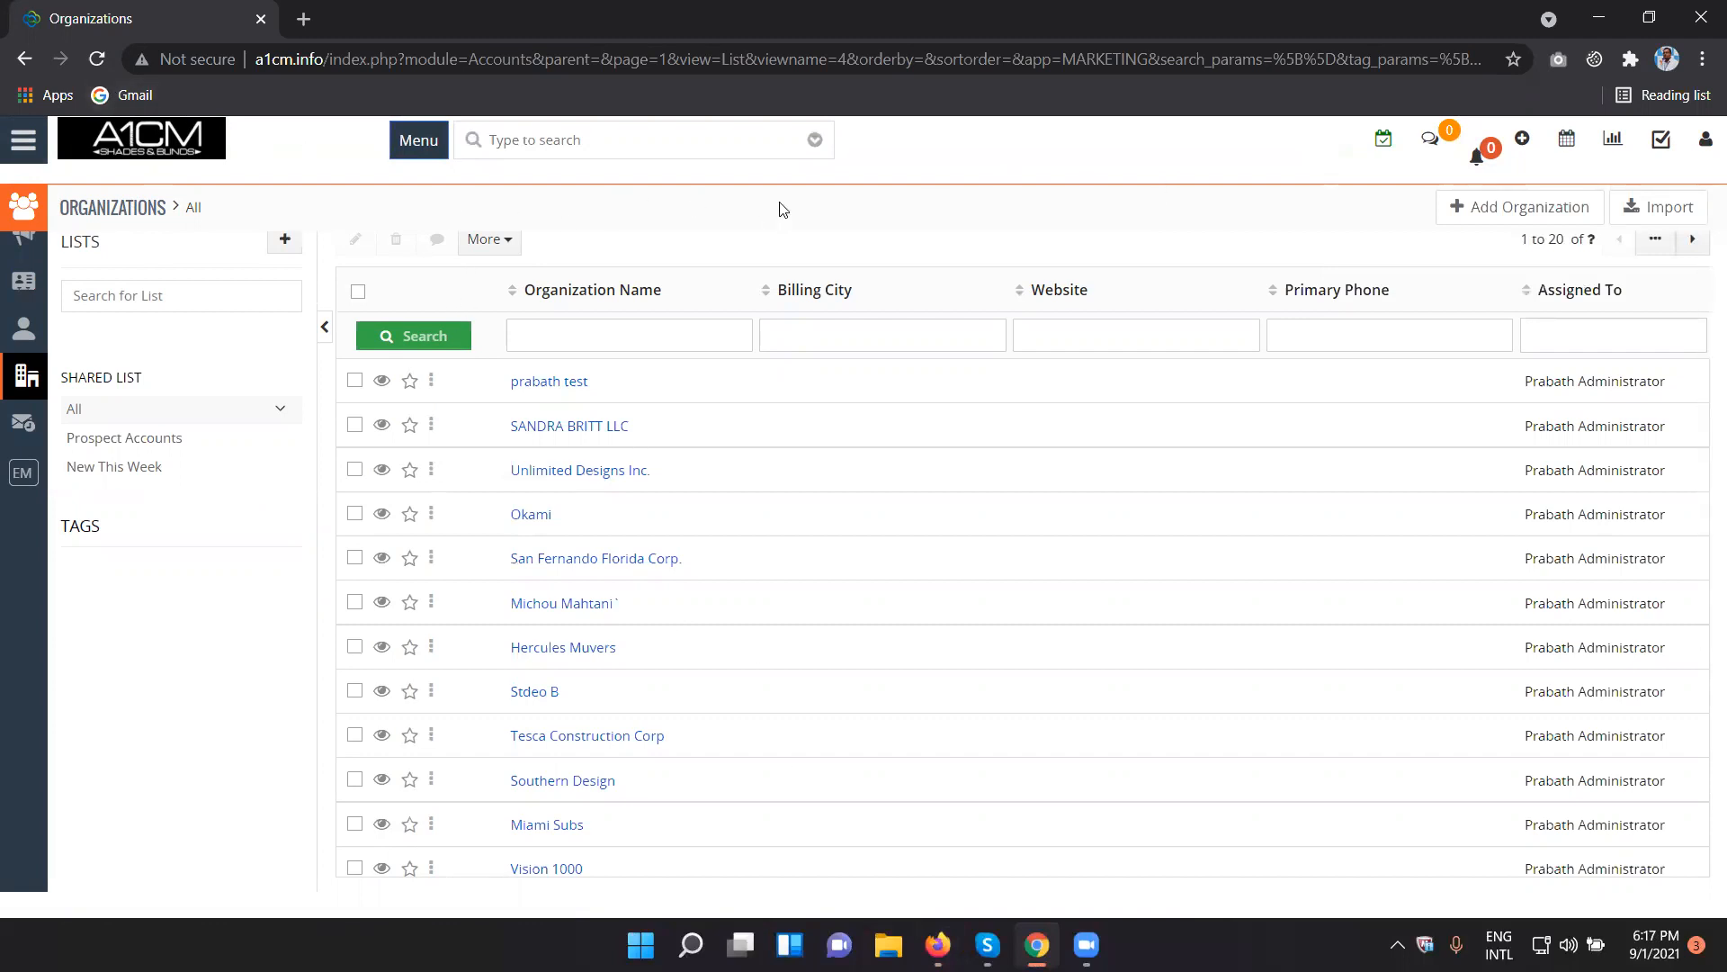
left_click(97, 58)
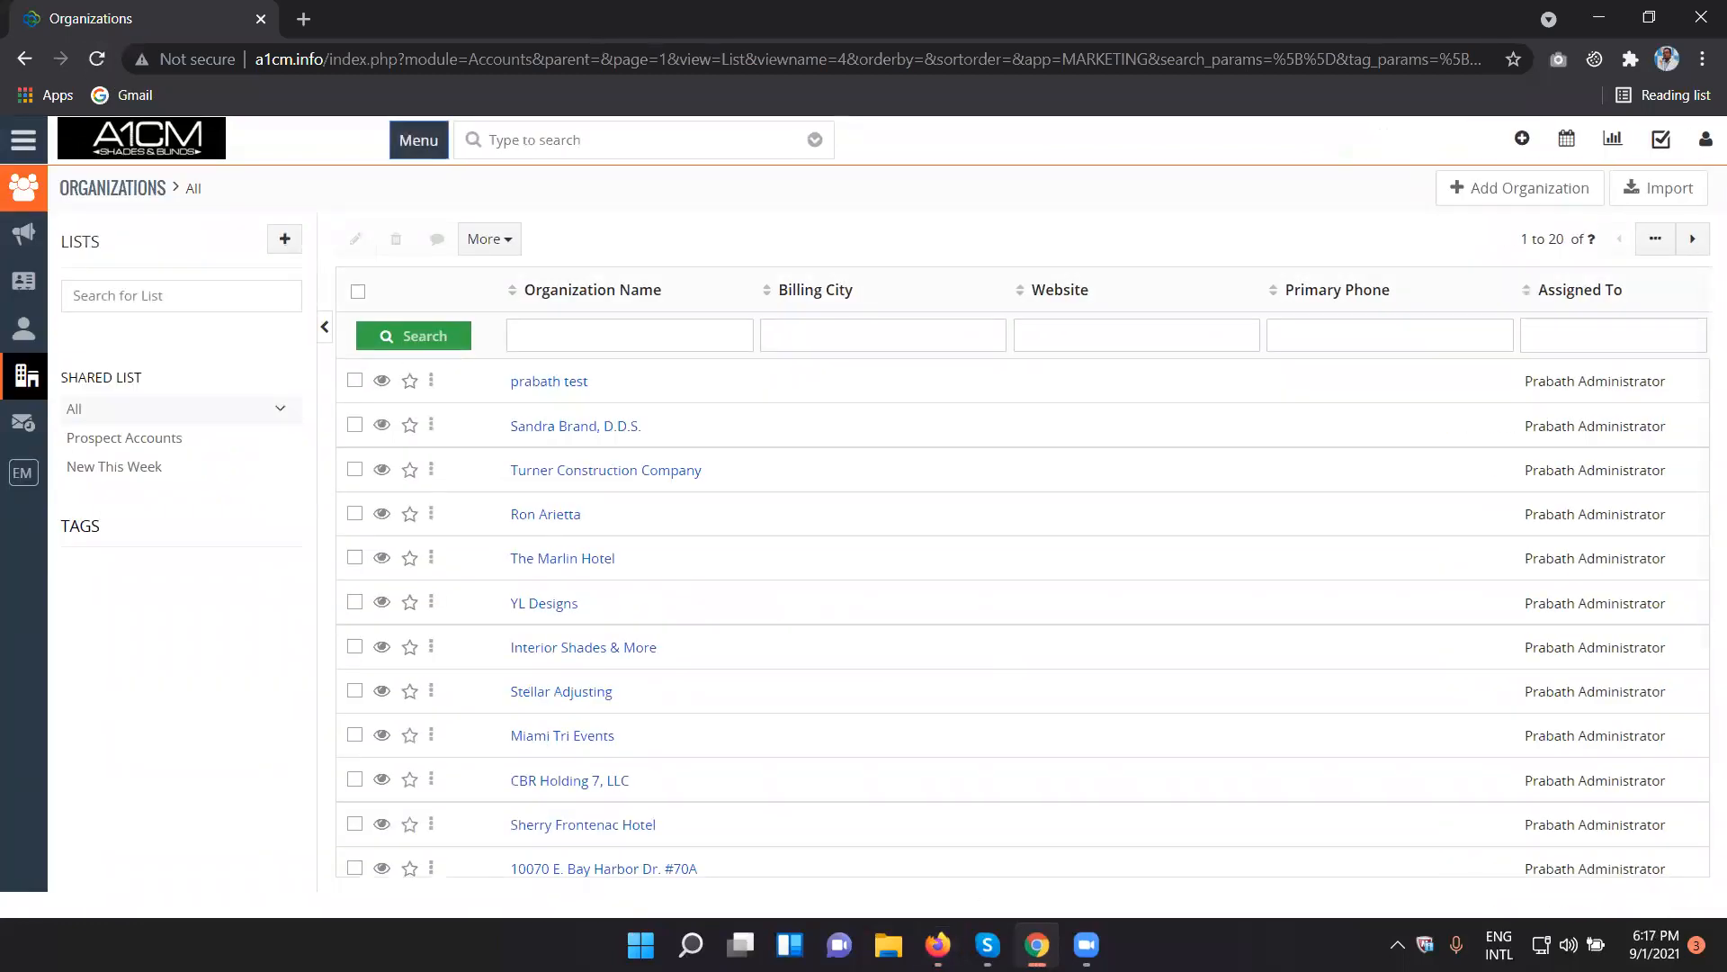
- Apply the new sharing rules in Firefox and reload the test user's Organizations list in Chrome to check its access
left_click(937, 944)
left_click(135, 63)
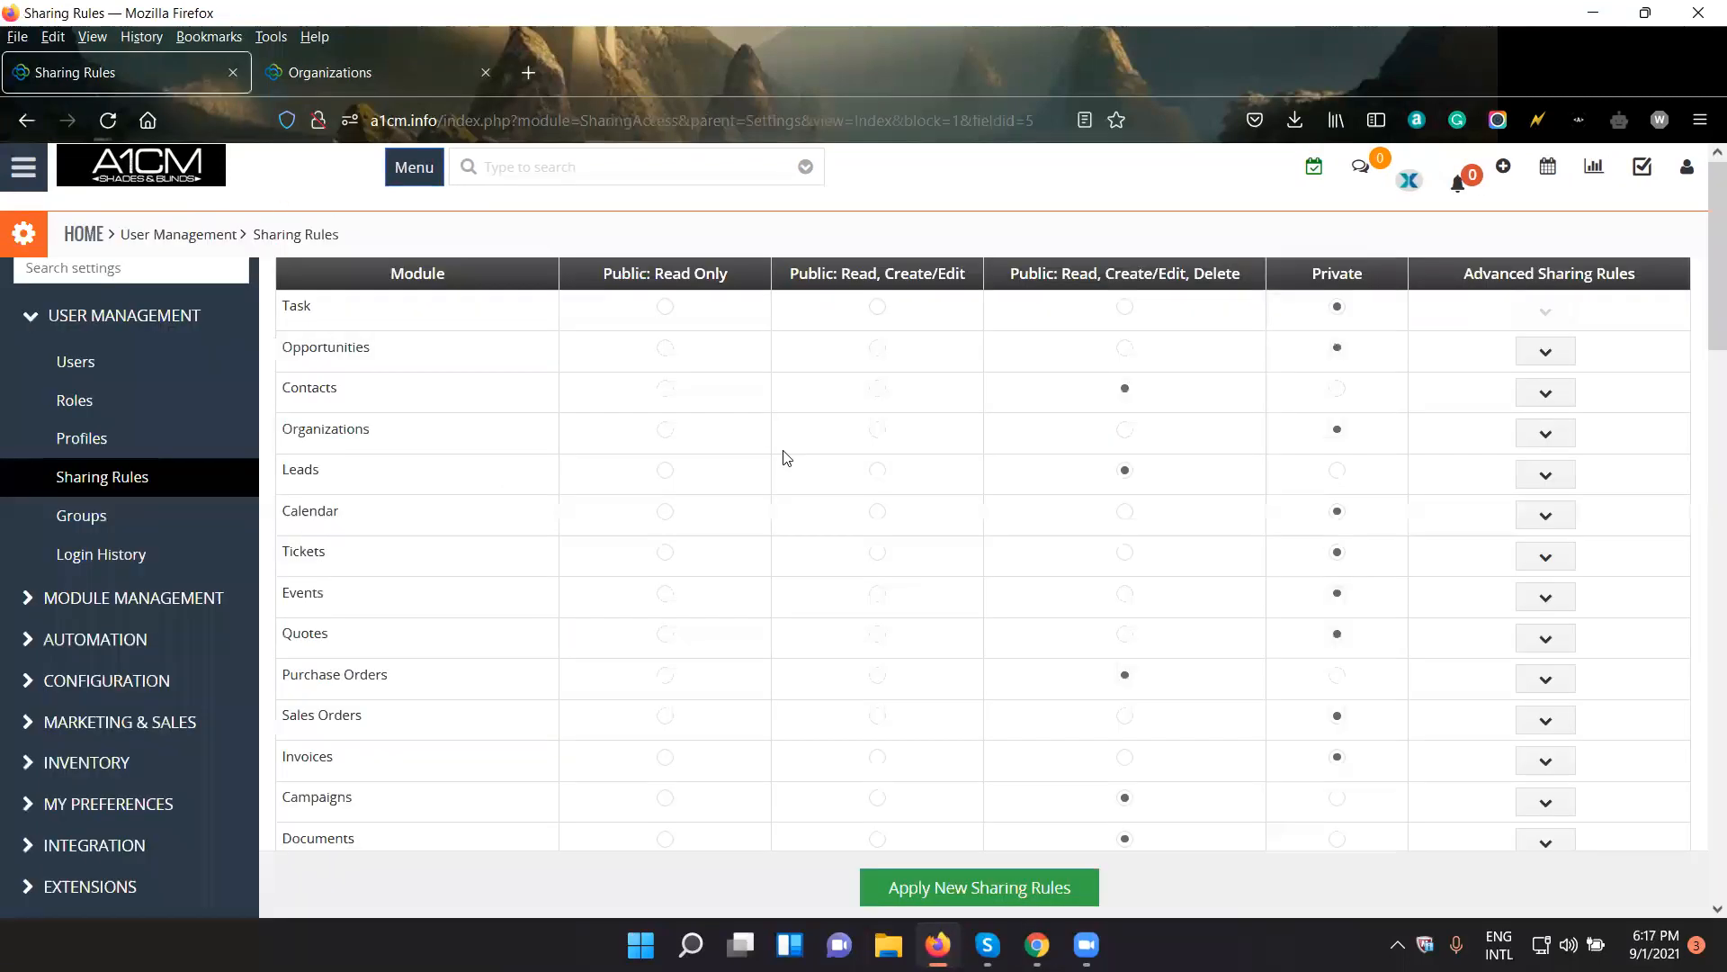
left_click(960, 891)
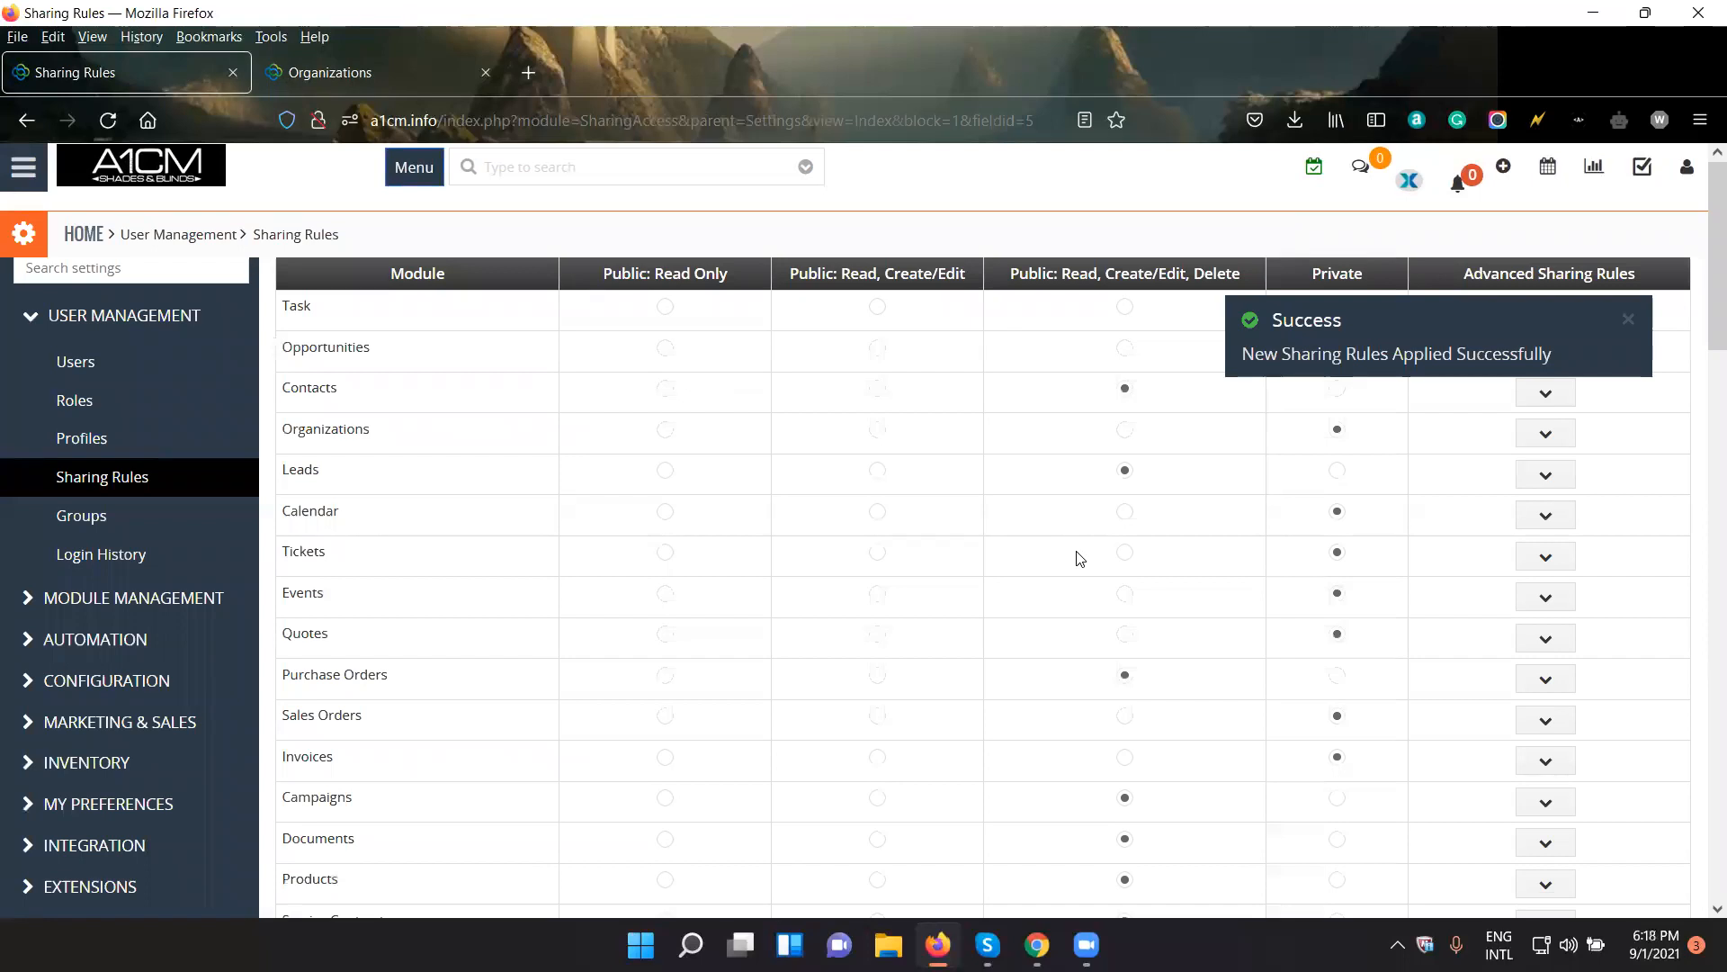
left_click(1038, 945)
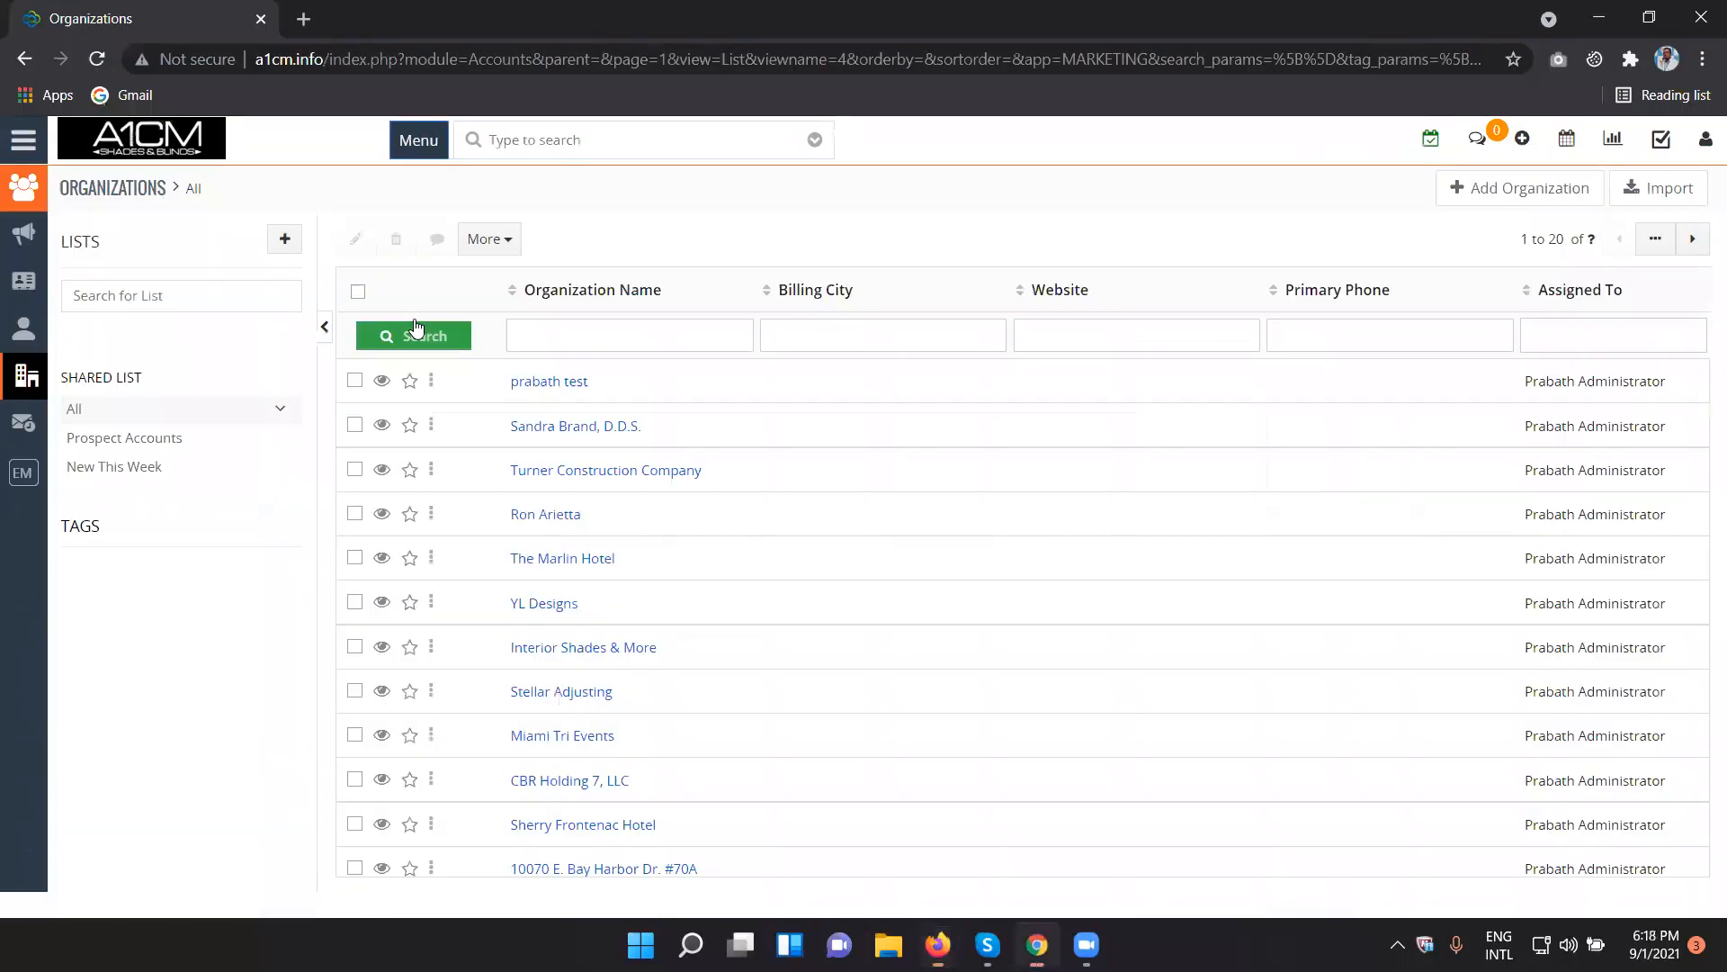
left_click(97, 60)
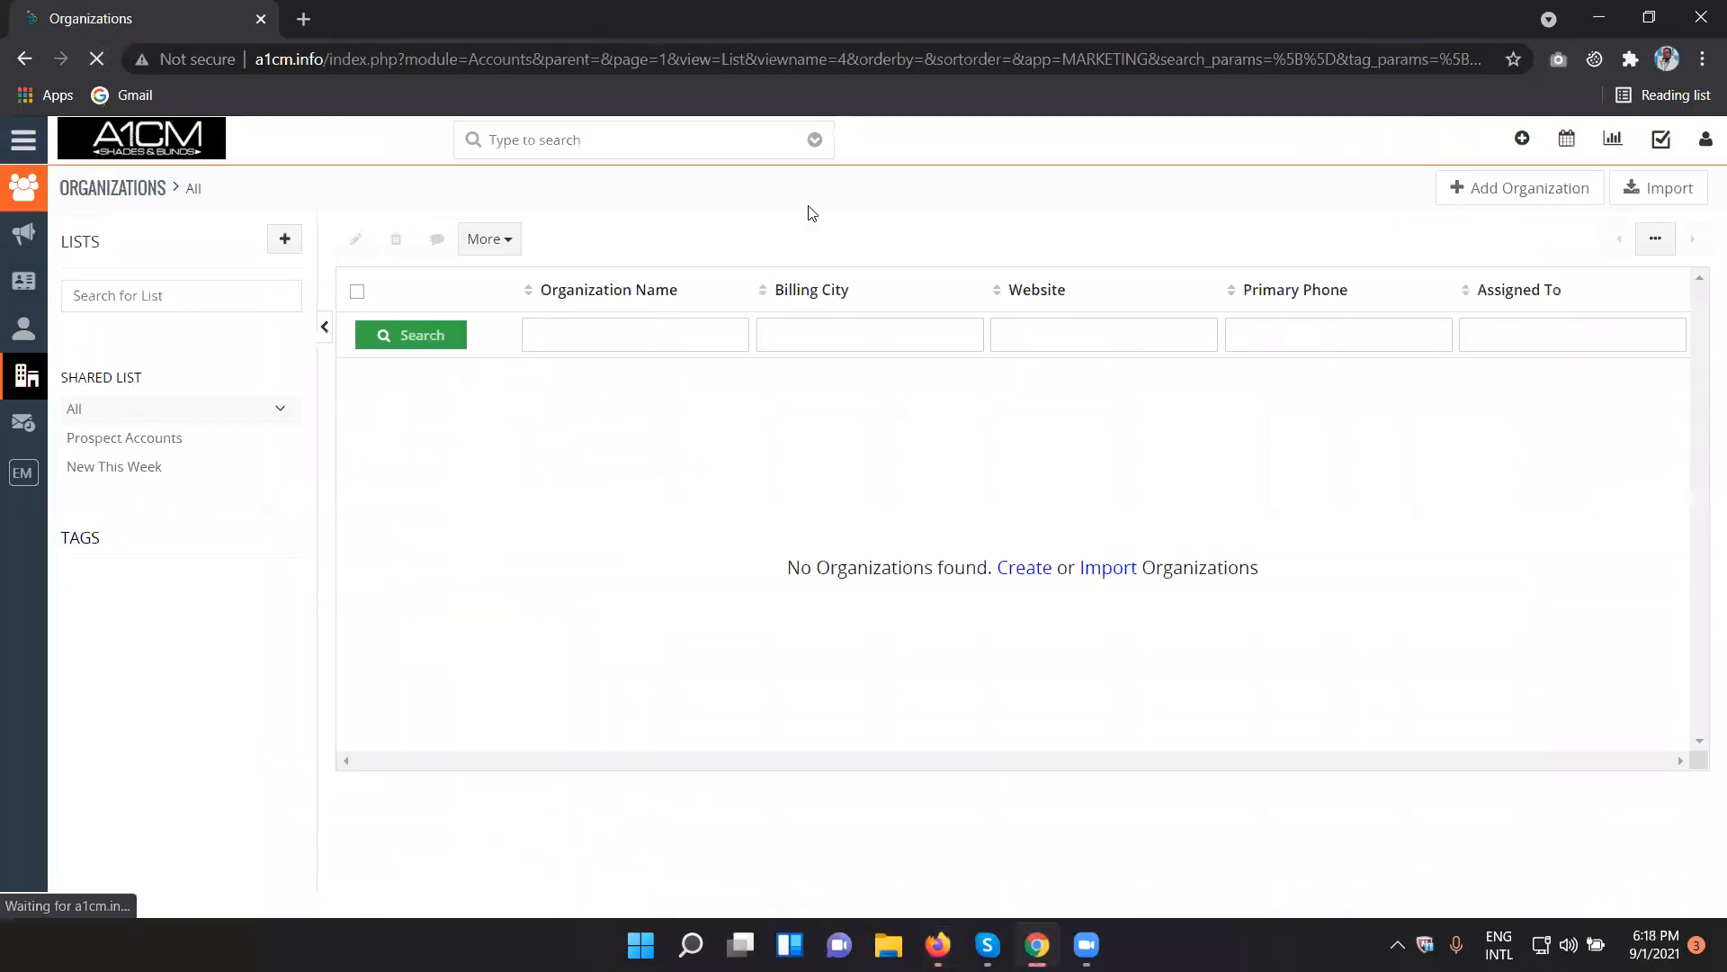
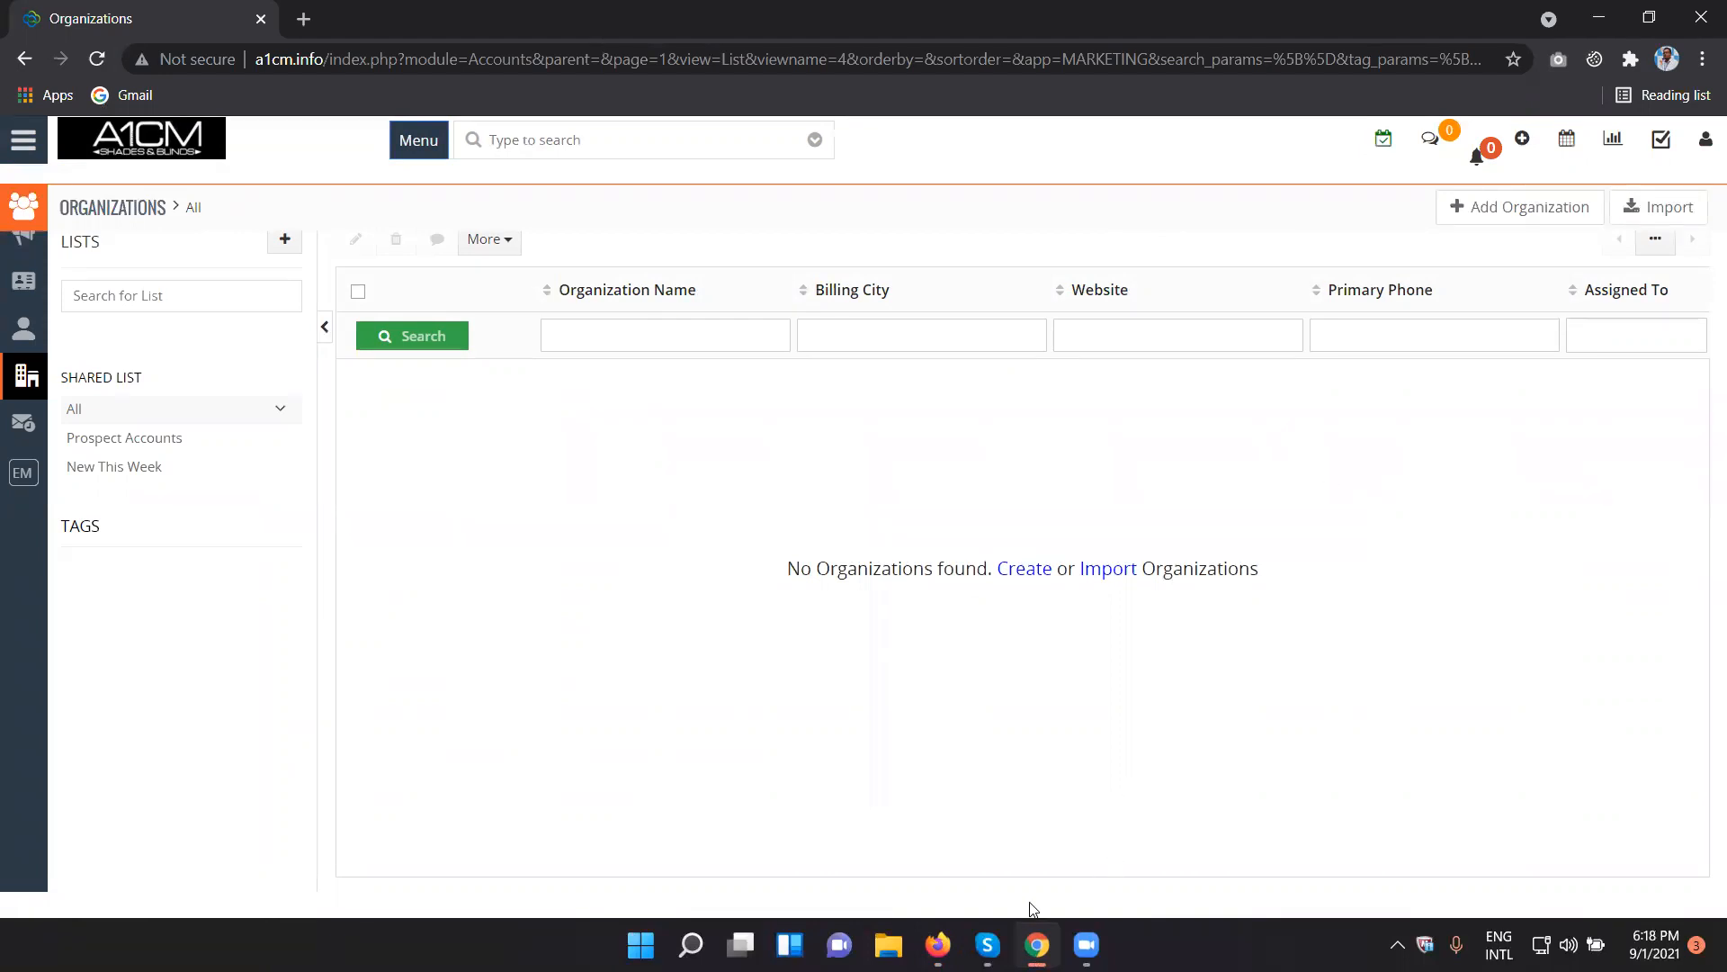
- Switch to Firefox and delete the Organizations custom sharing rule that gives CEO access to Sales Person records
left_click(939, 945)
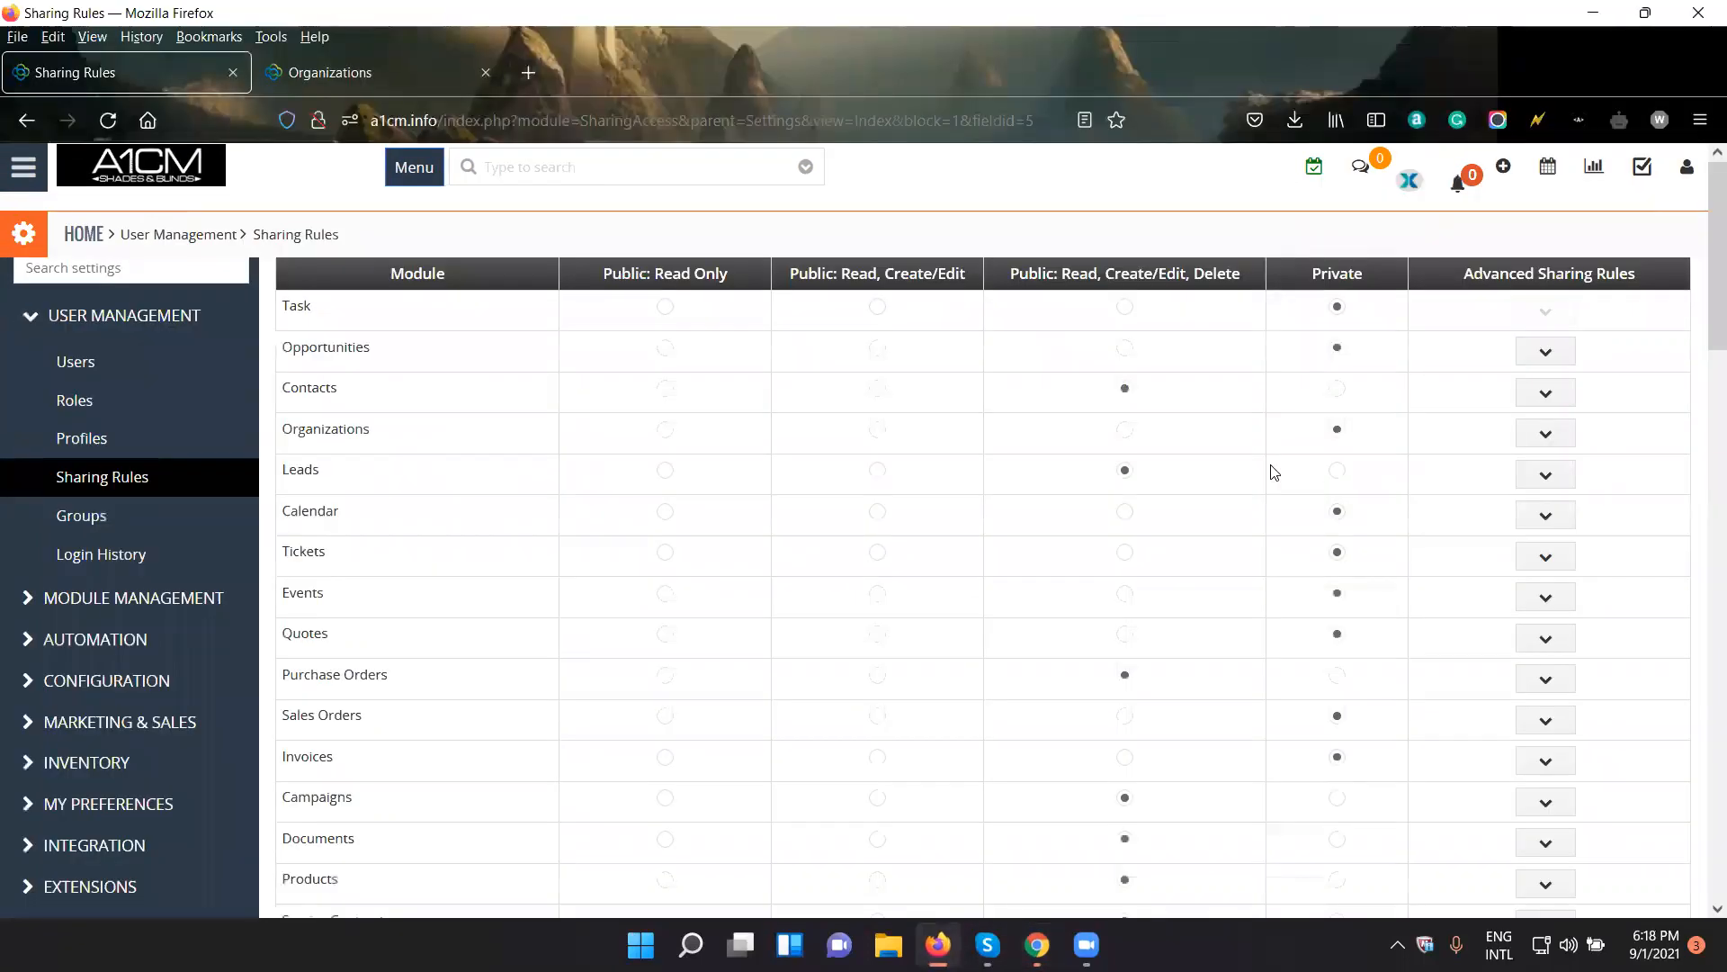
left_click(1564, 434)
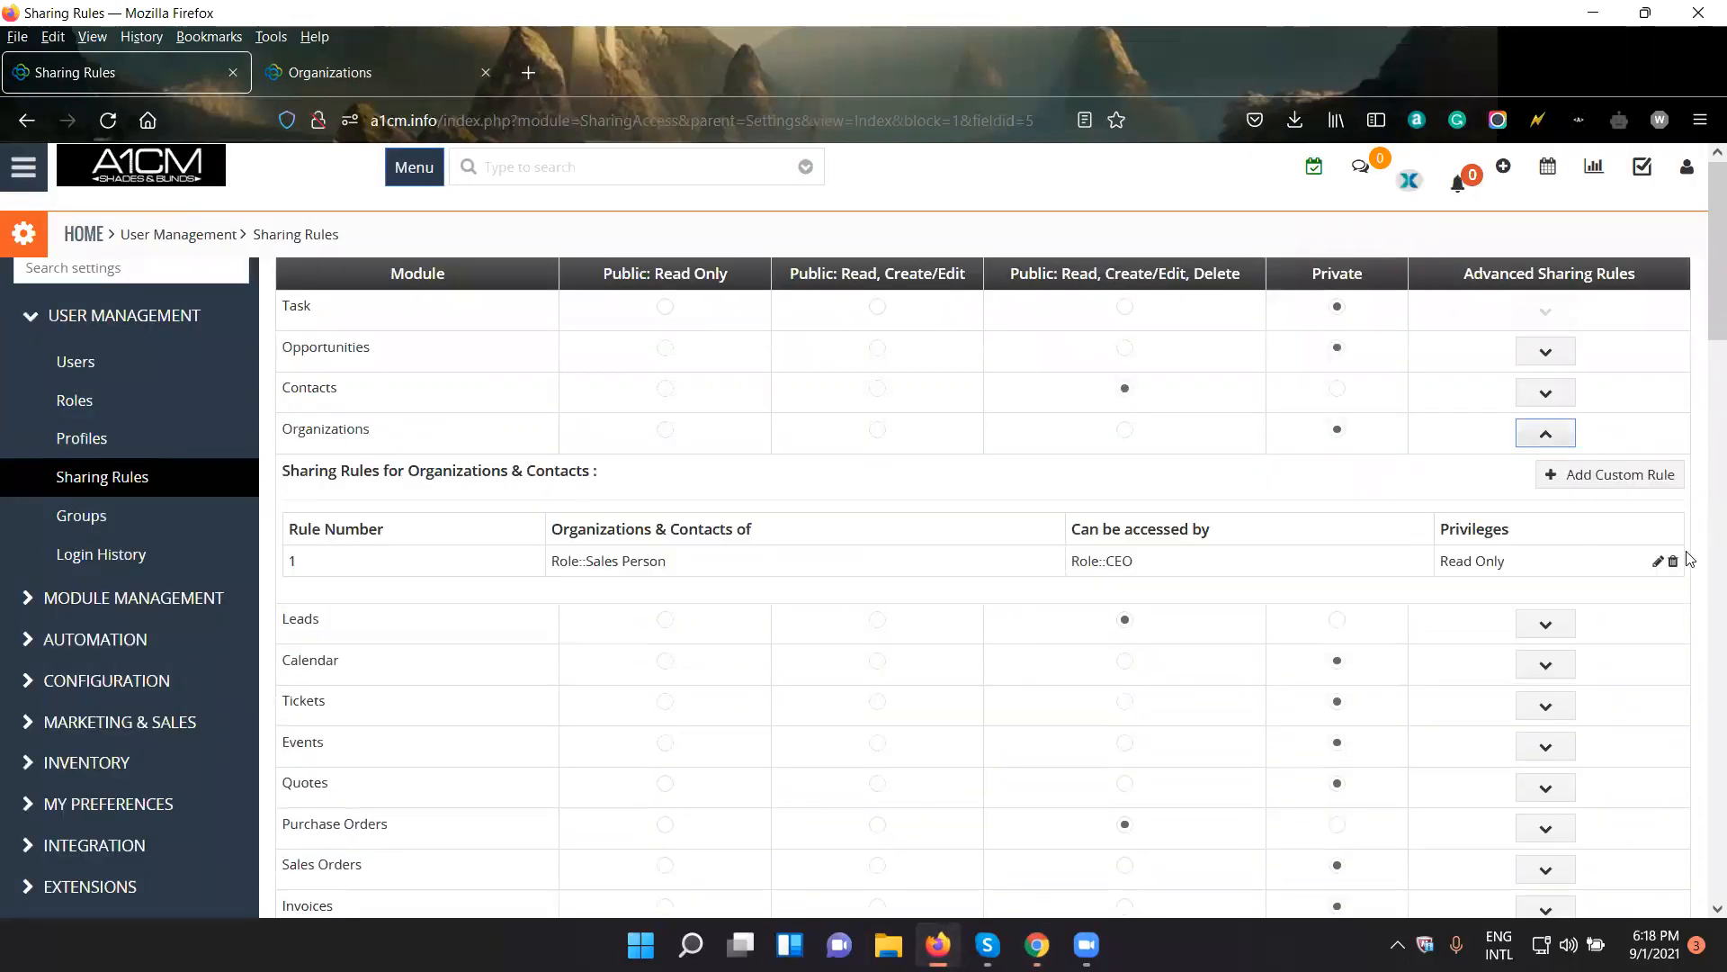
left_click(1656, 562)
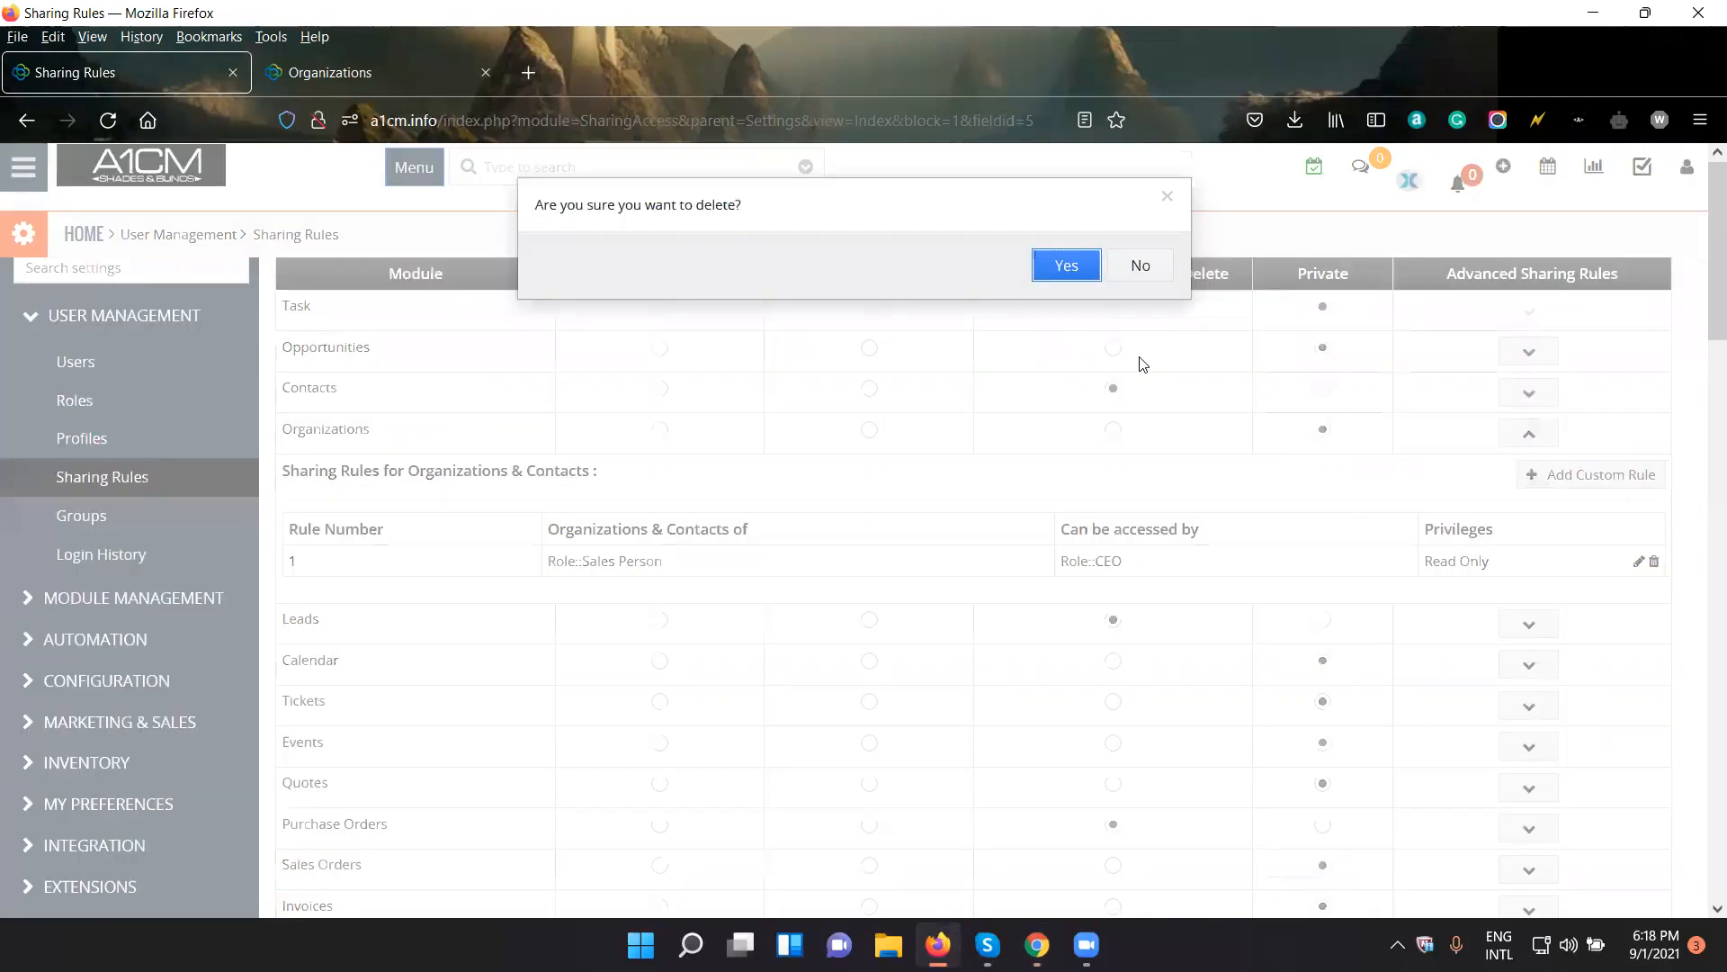
key("Return")
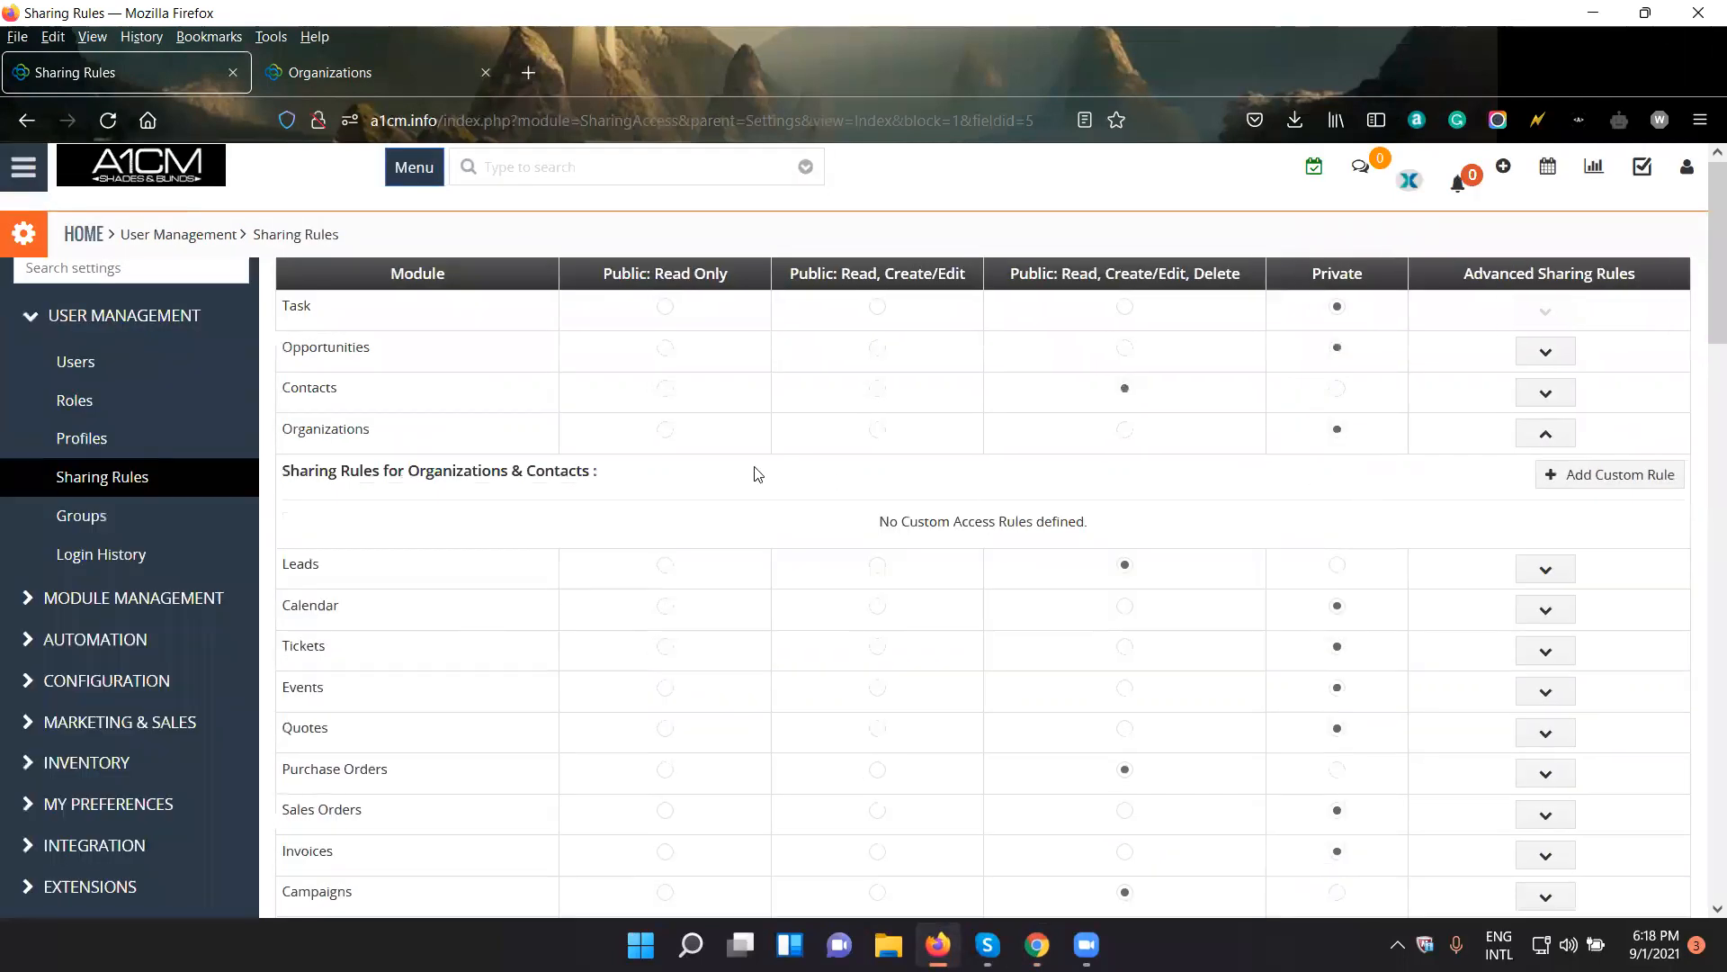
- Start a new Organizations custom rule that makes records of the CEO role accessible by the Sales Person role
left_click(1547, 438)
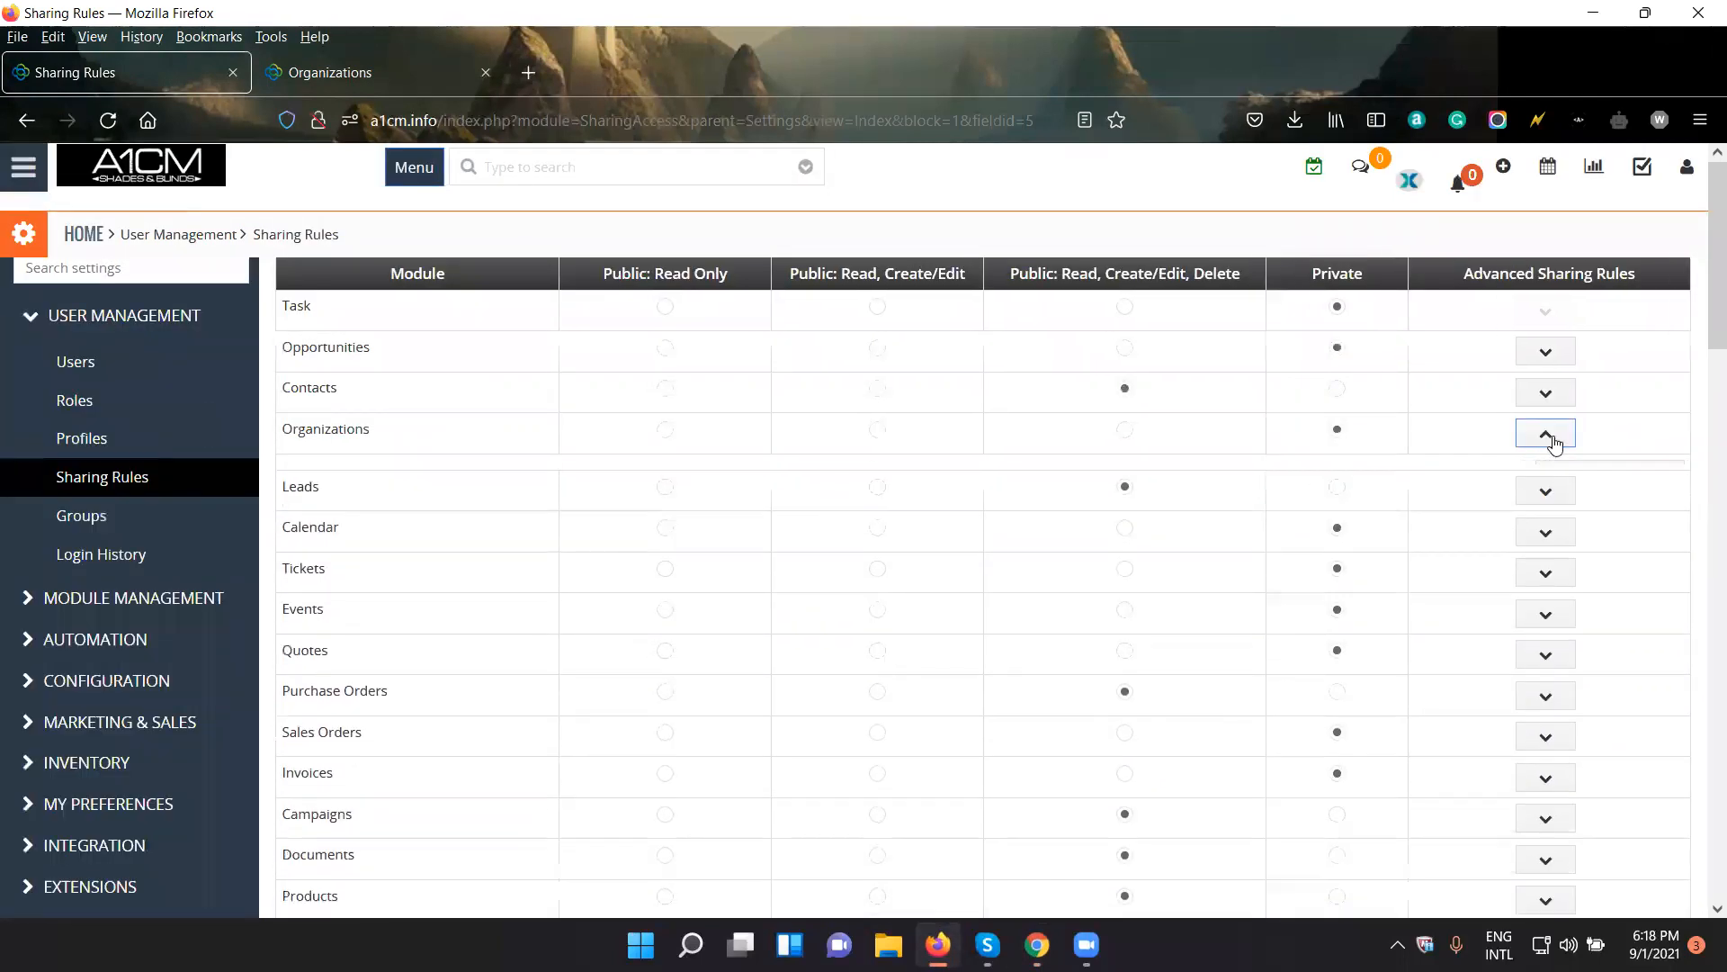
left_click(1548, 436)
left_click(1633, 476)
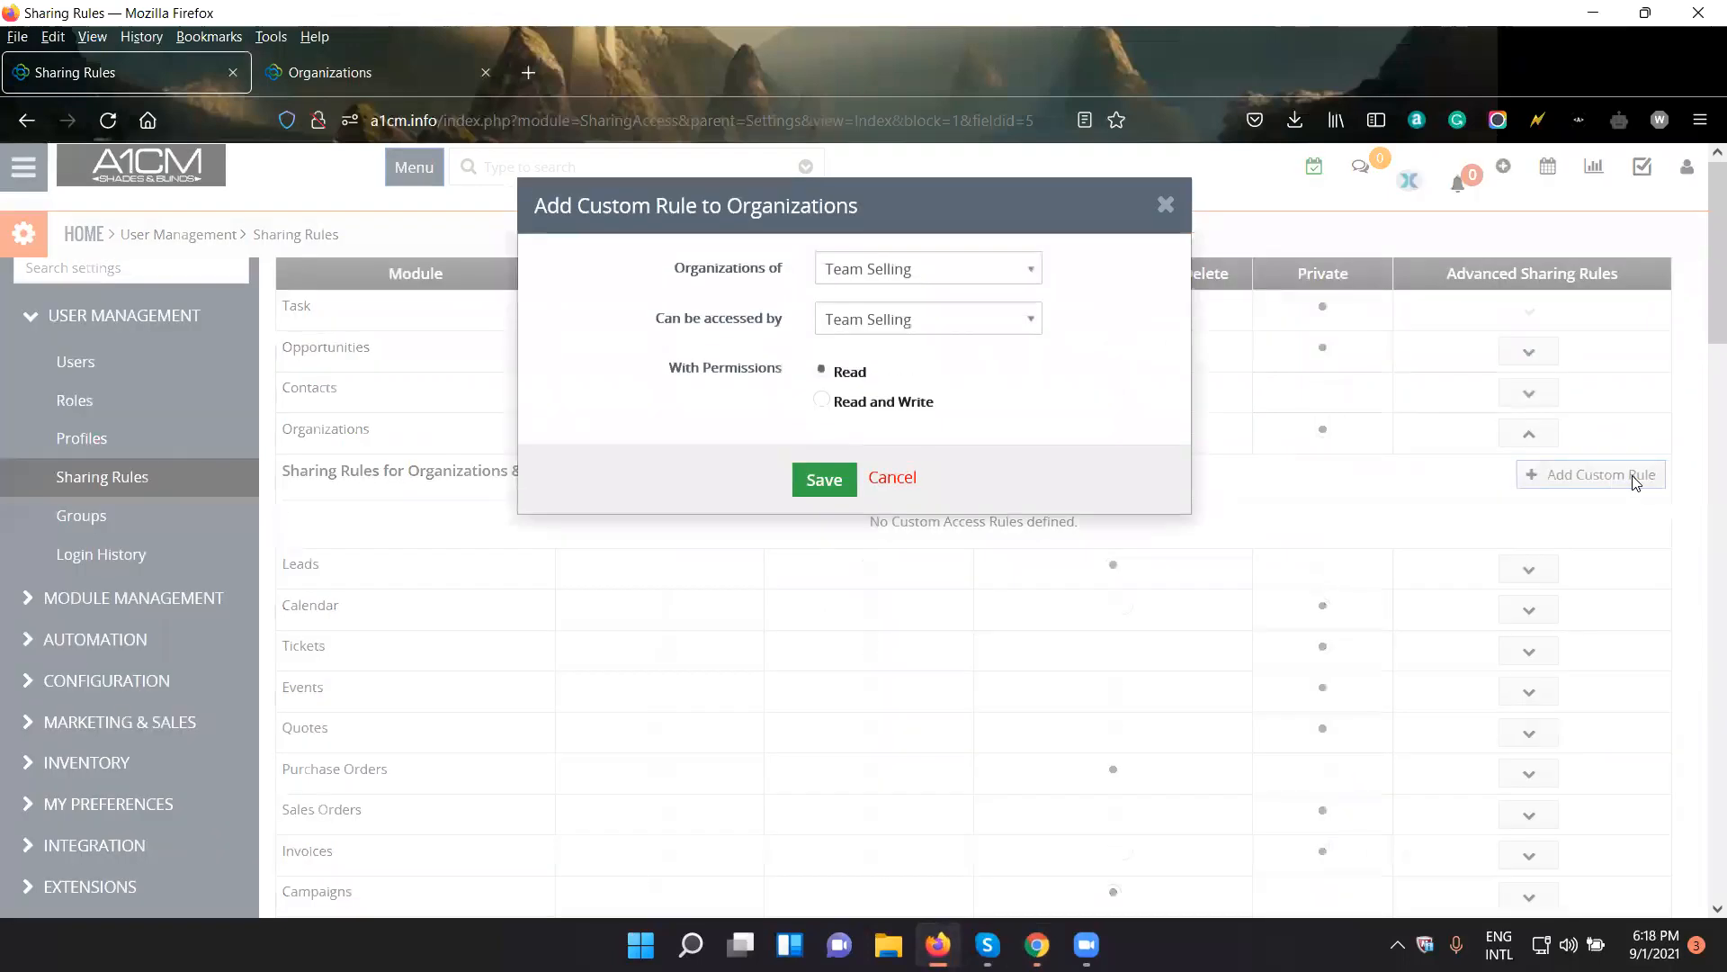
left_click(870, 274)
left_click_drag(687, 270, 792, 271)
left_click(917, 279)
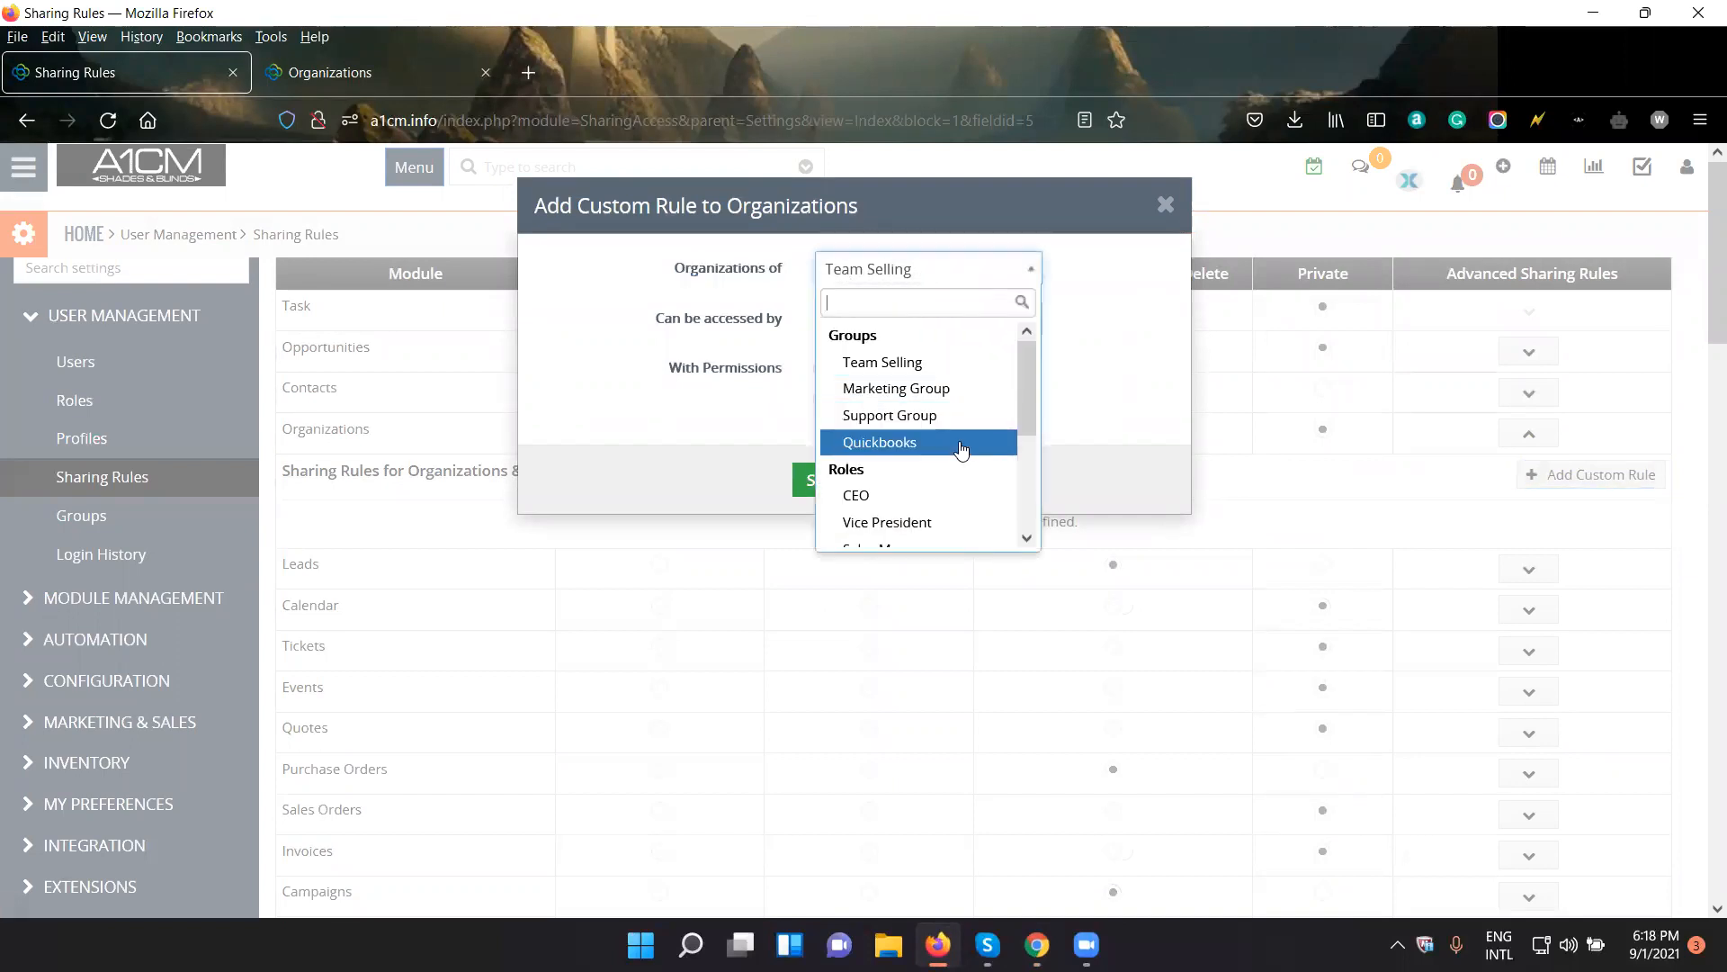
left_click(914, 495)
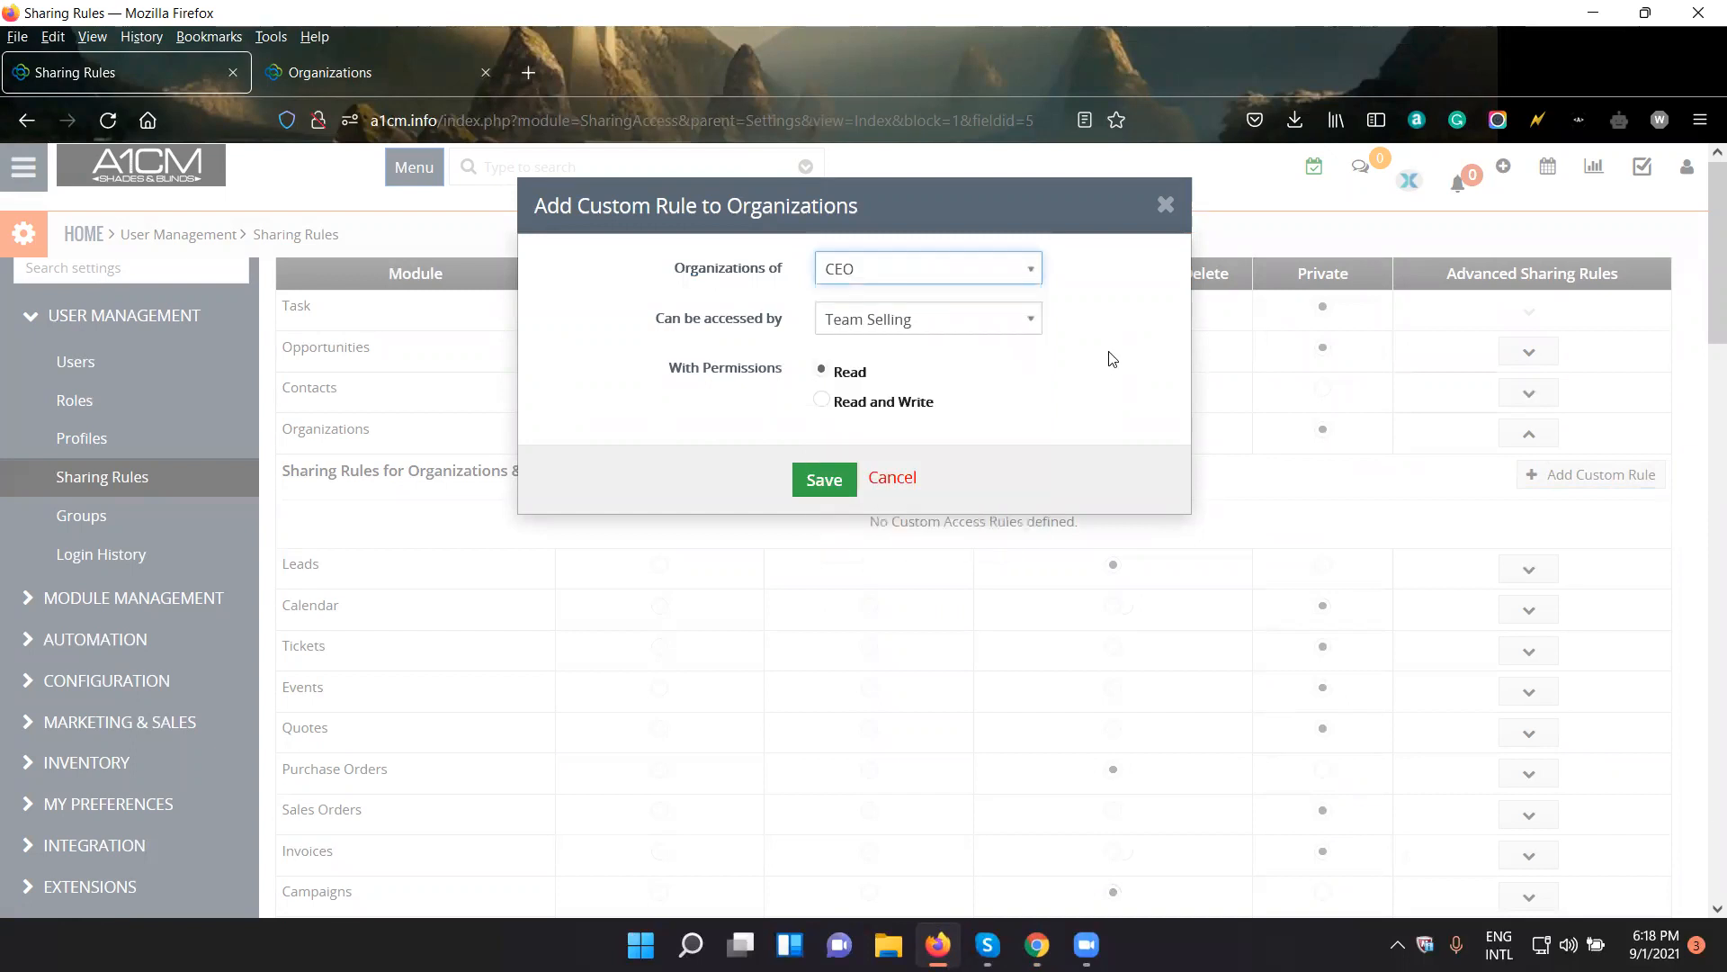
left_click(919, 321)
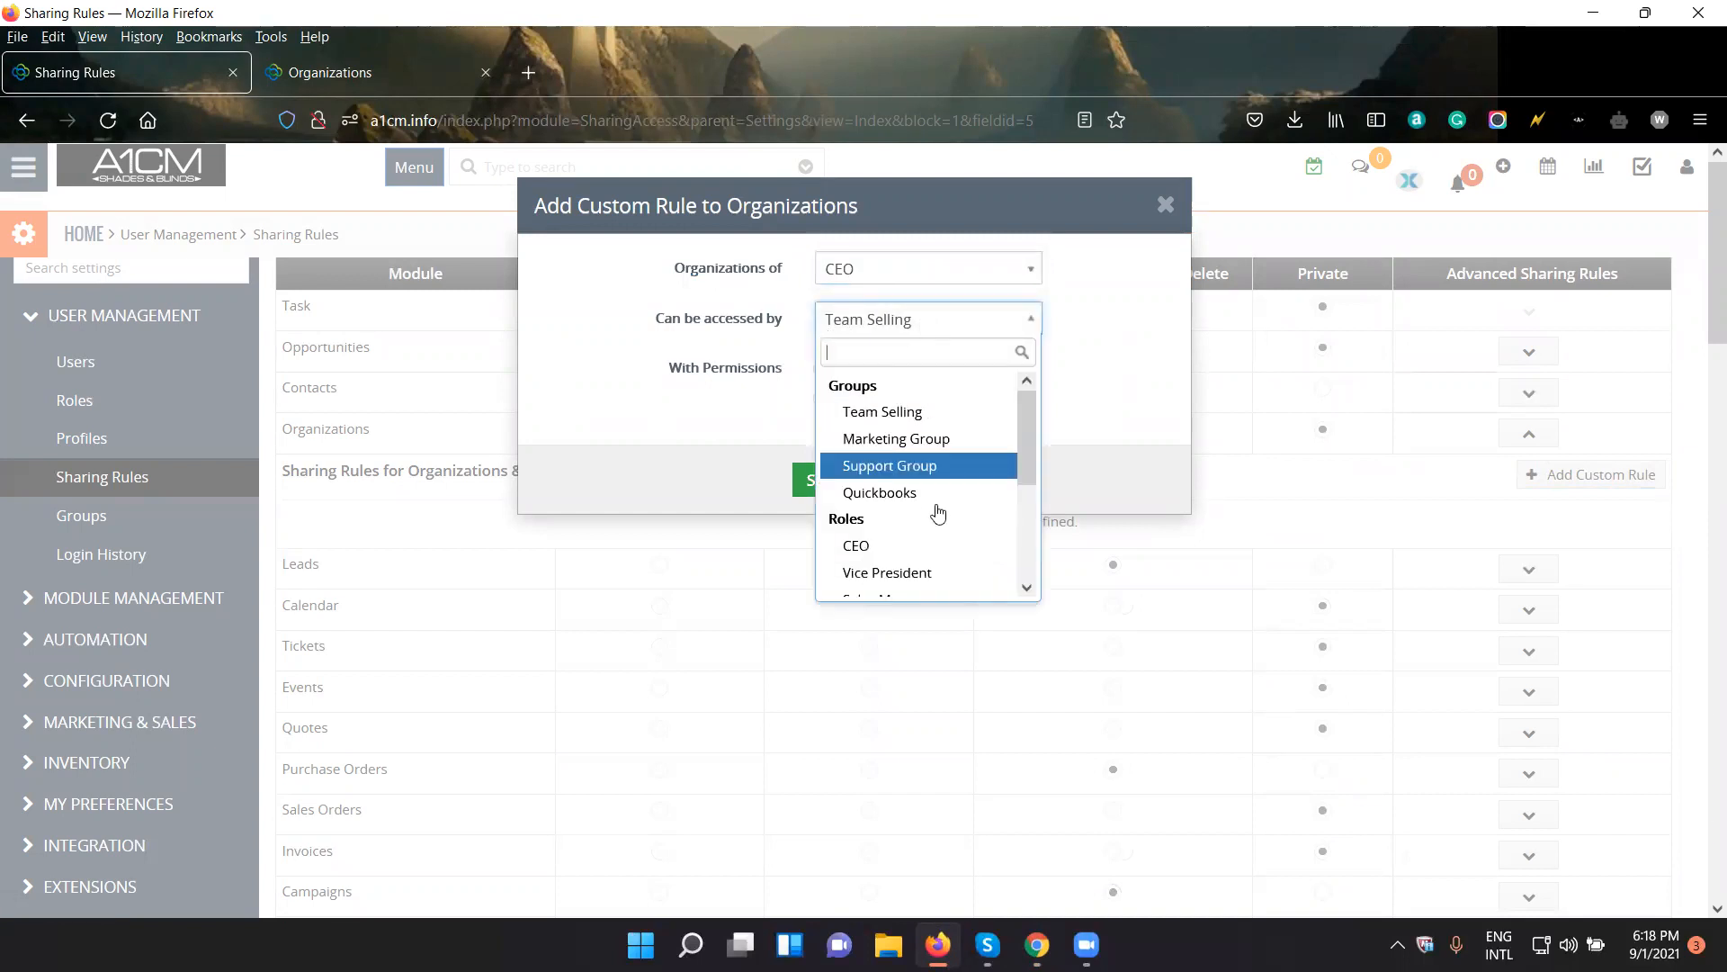
scroll(938, 513, "down", 2)
left_click(971, 515)
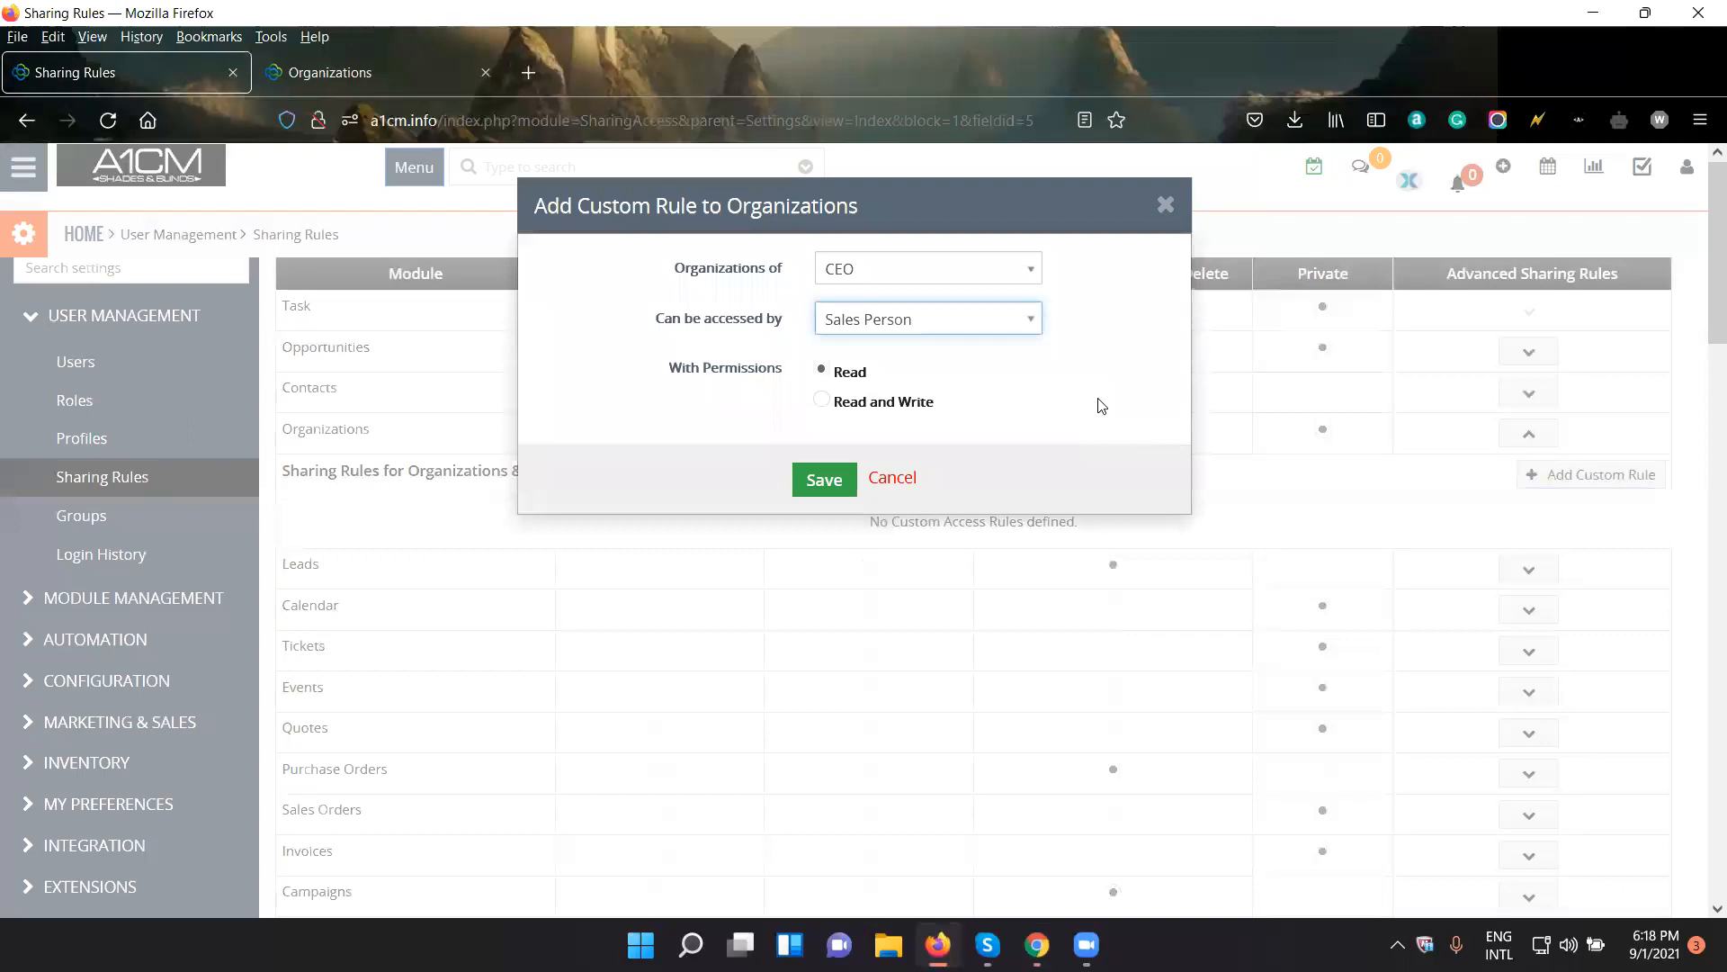
- Switch to Chrome and check which role the signed-in test user has
key("alt+Tab")
left_click(1703, 142)
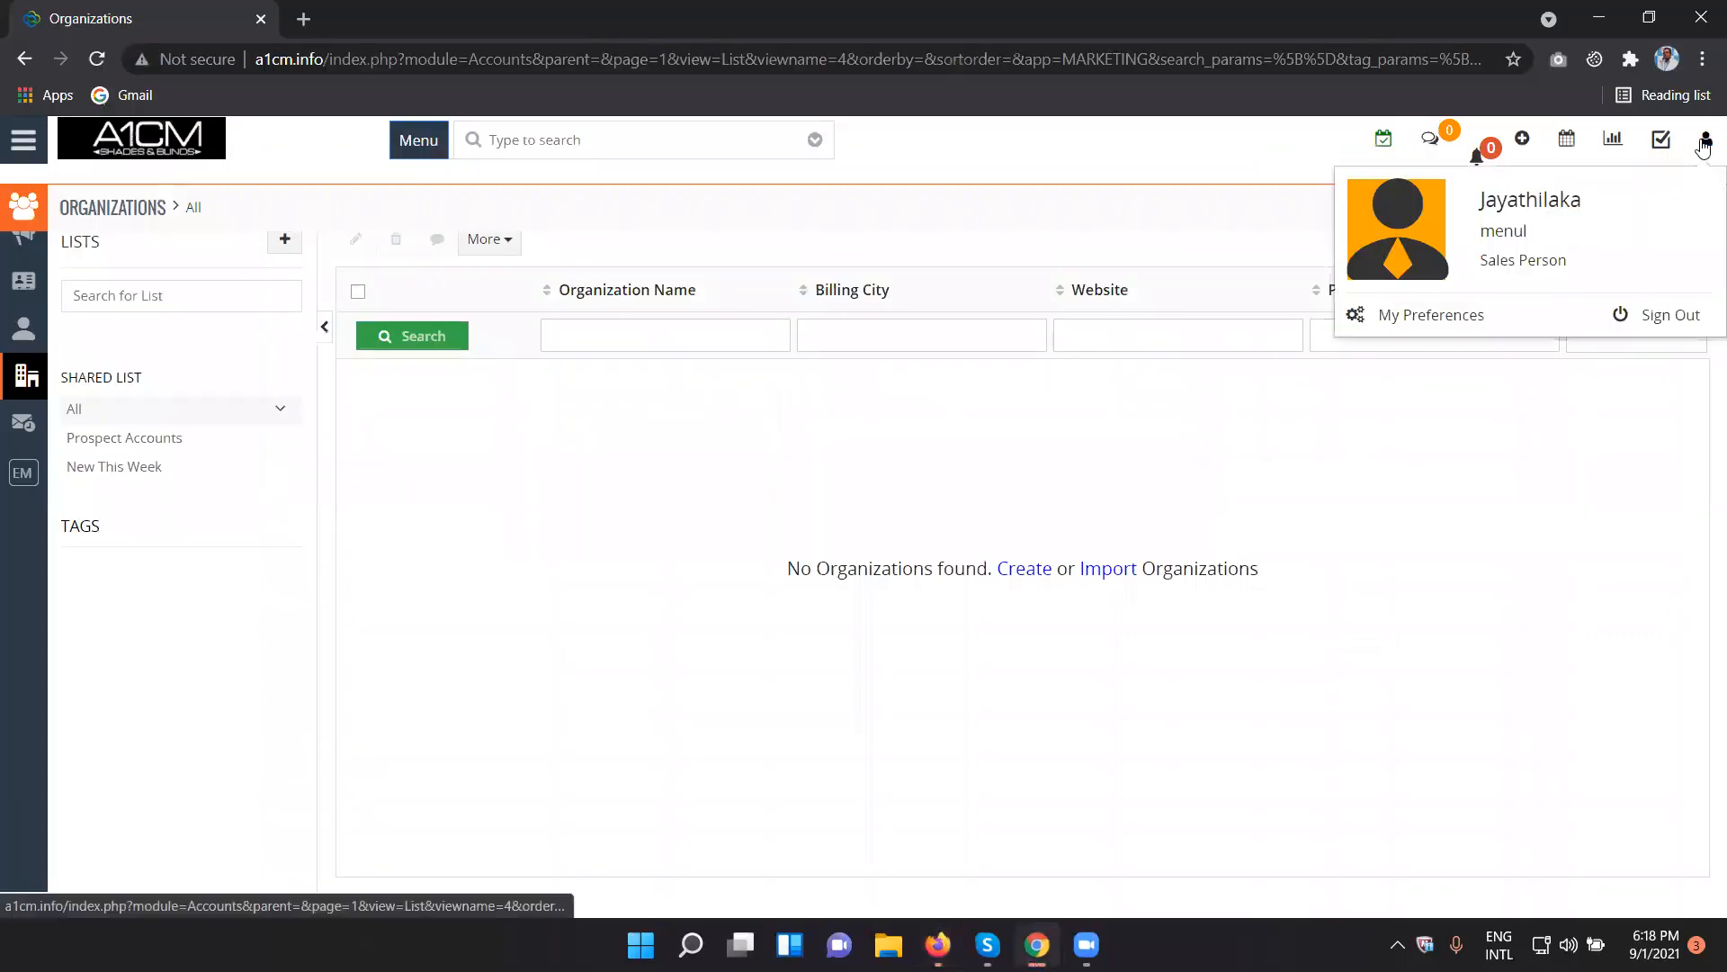
left_click_drag(1567, 263, 1473, 265)
left_click(1164, 487)
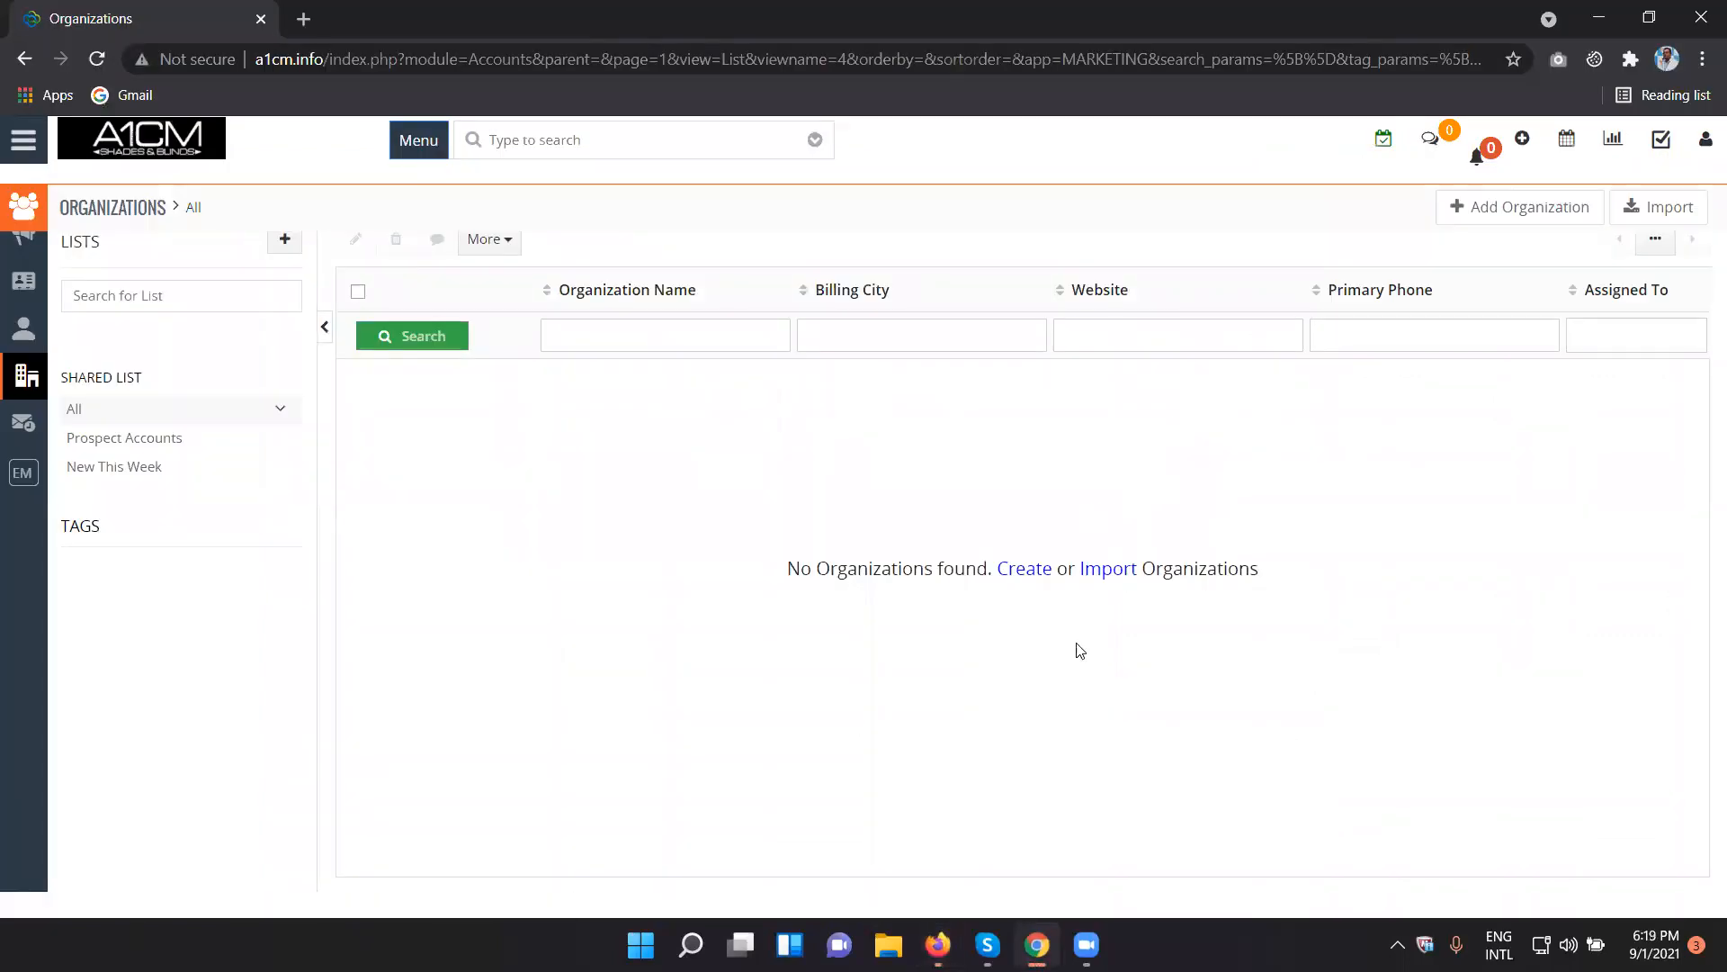
- Return to Firefox and save the custom Organizations rule with Read permission
left_click(938, 945)
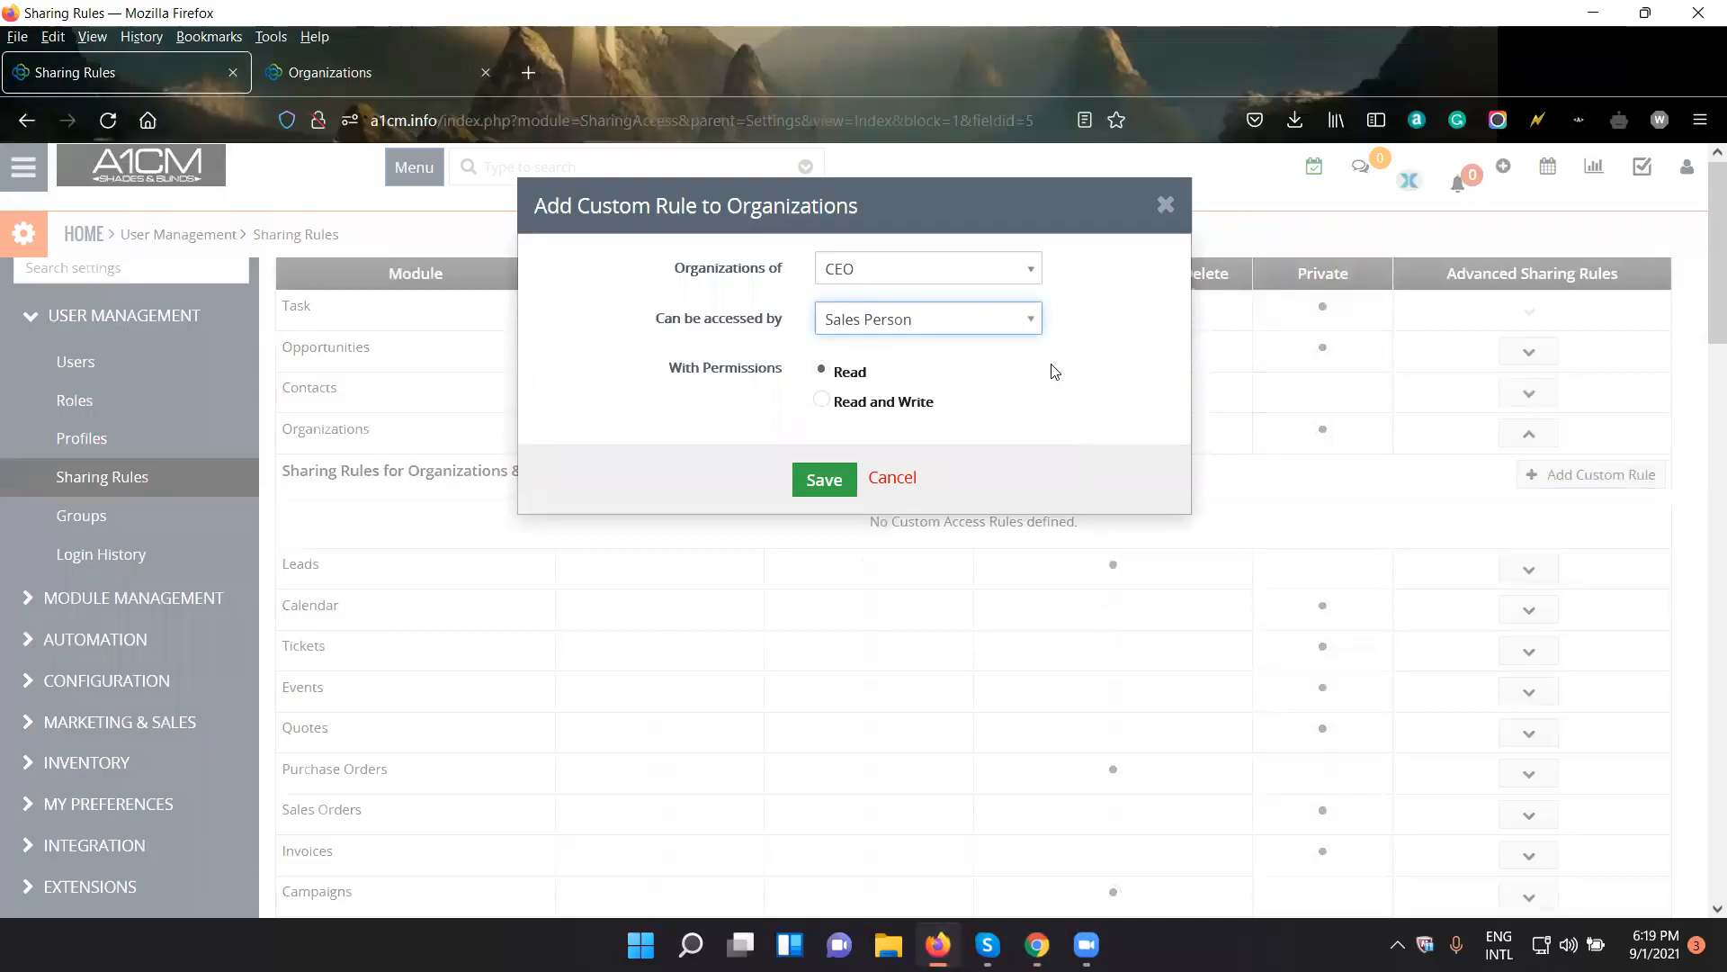
left_click(862, 375)
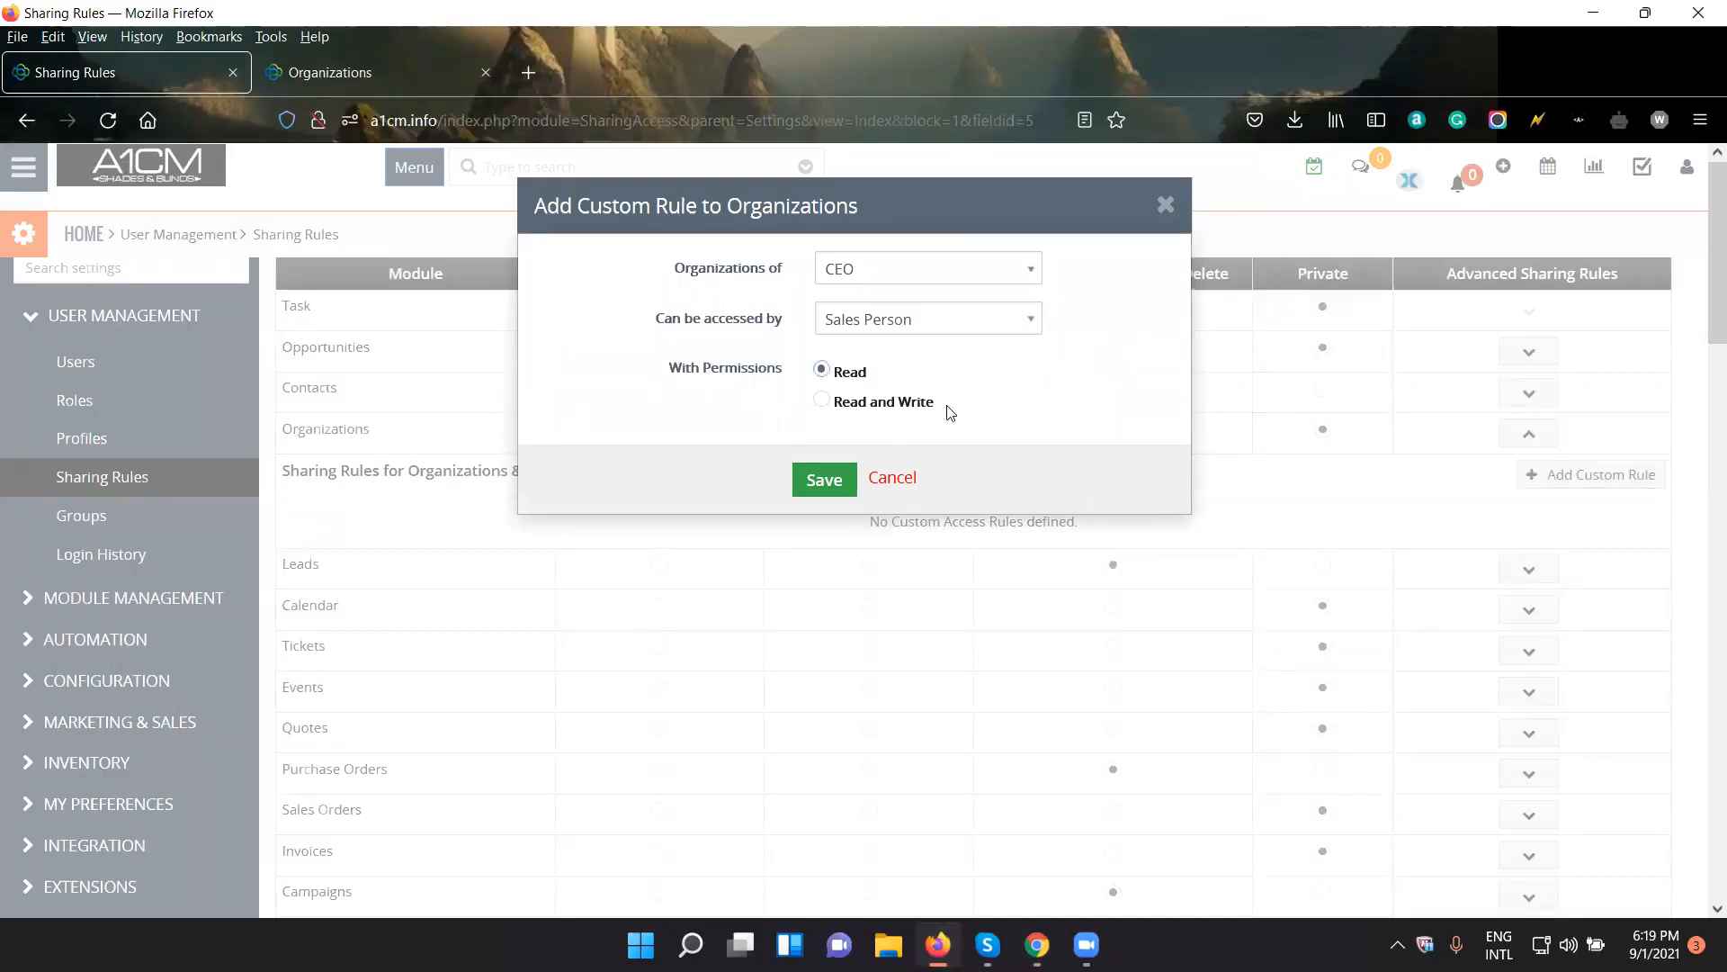
left_click(824, 480)
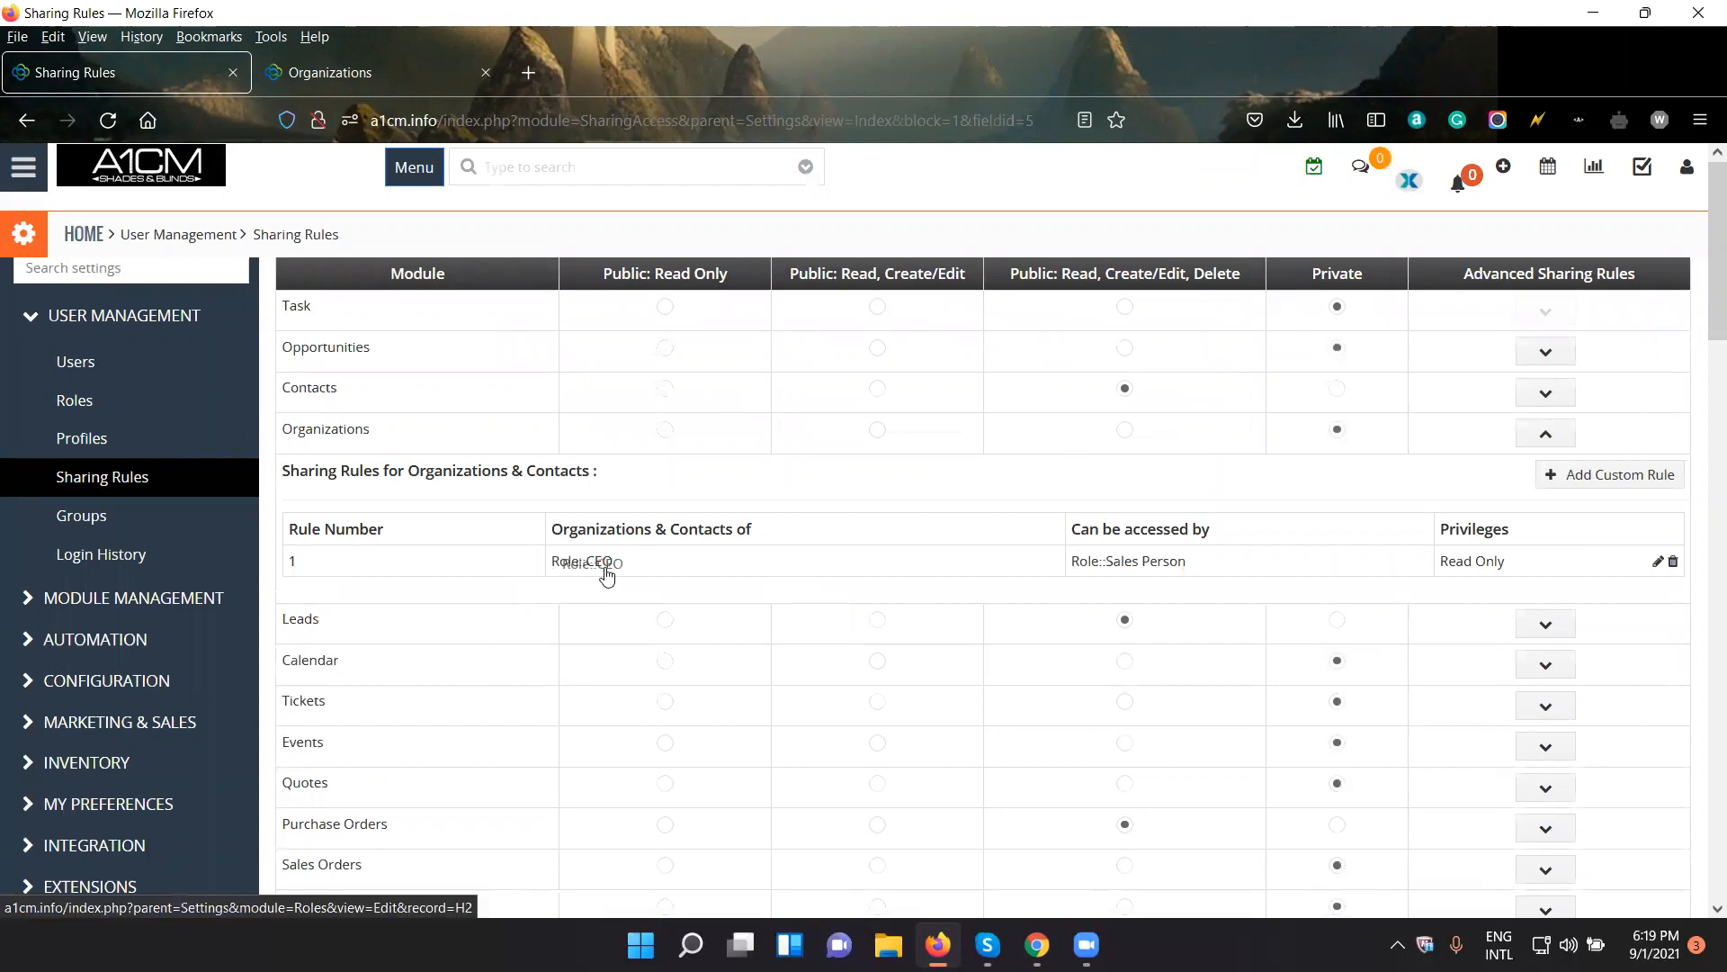
- Review the saved Organizations rule's roles and privileges, then look through the rest of the sharing rules table
left_click_drag(614, 569, 594, 567)
left_click_drag(1206, 563, 1113, 562)
left_click_drag(1553, 565, 1449, 565)
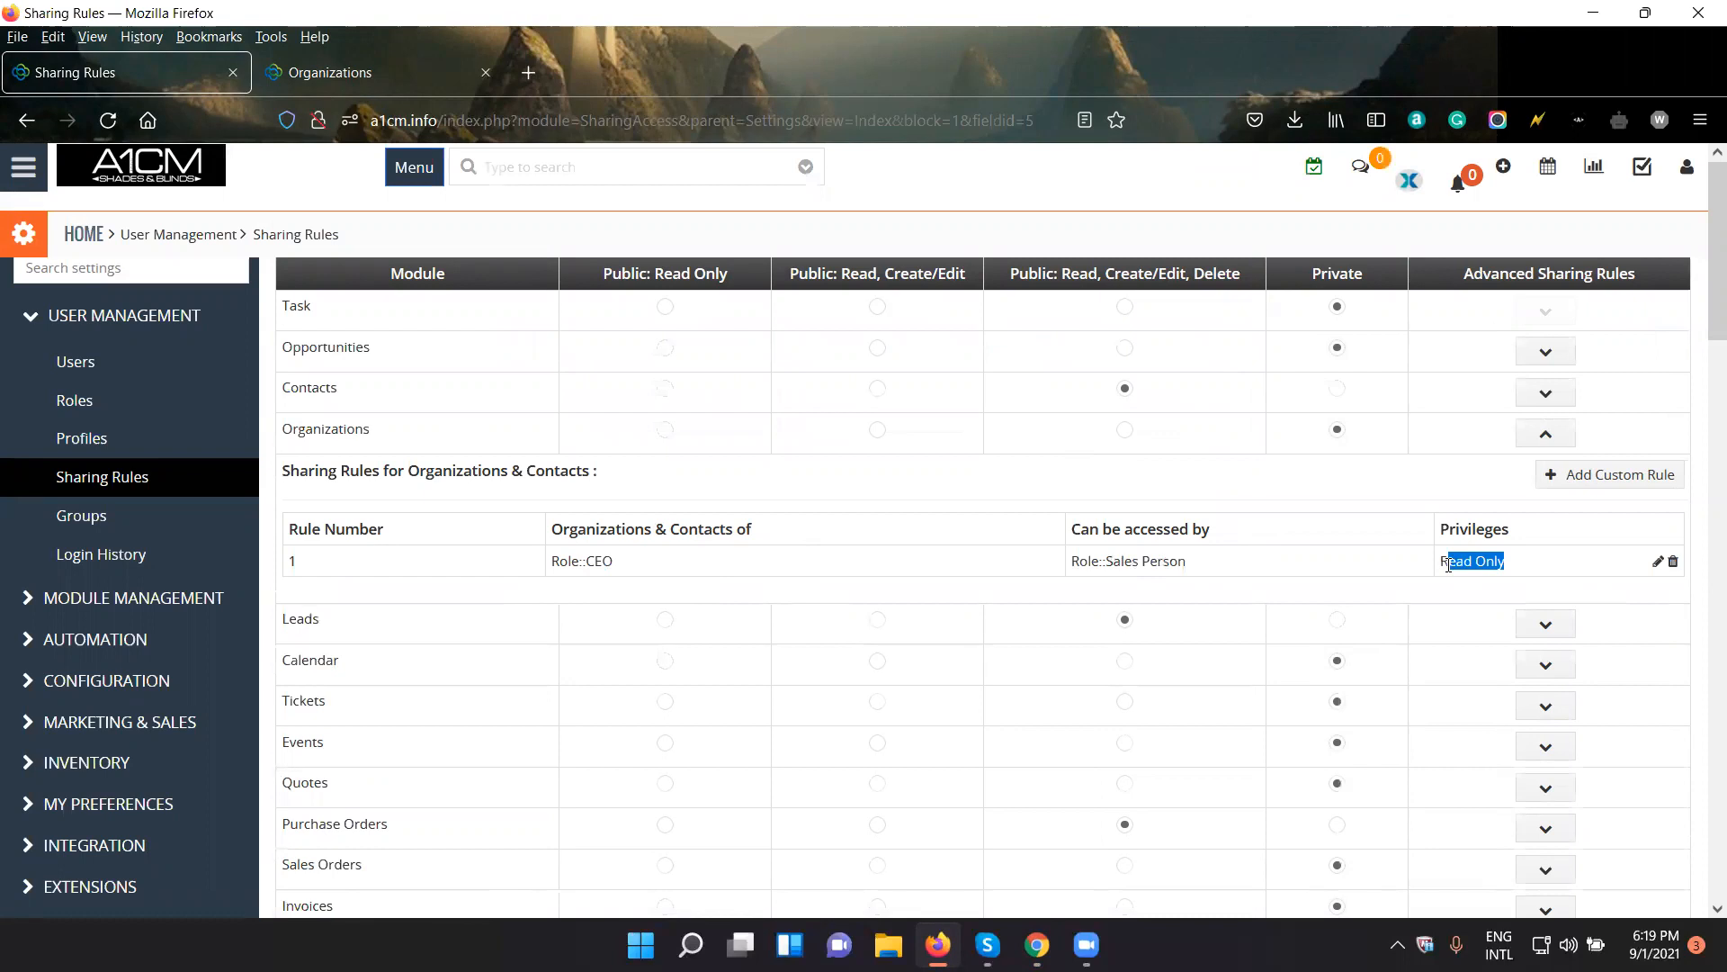
left_click(1319, 520)
scroll(910, 628, "down", 15)
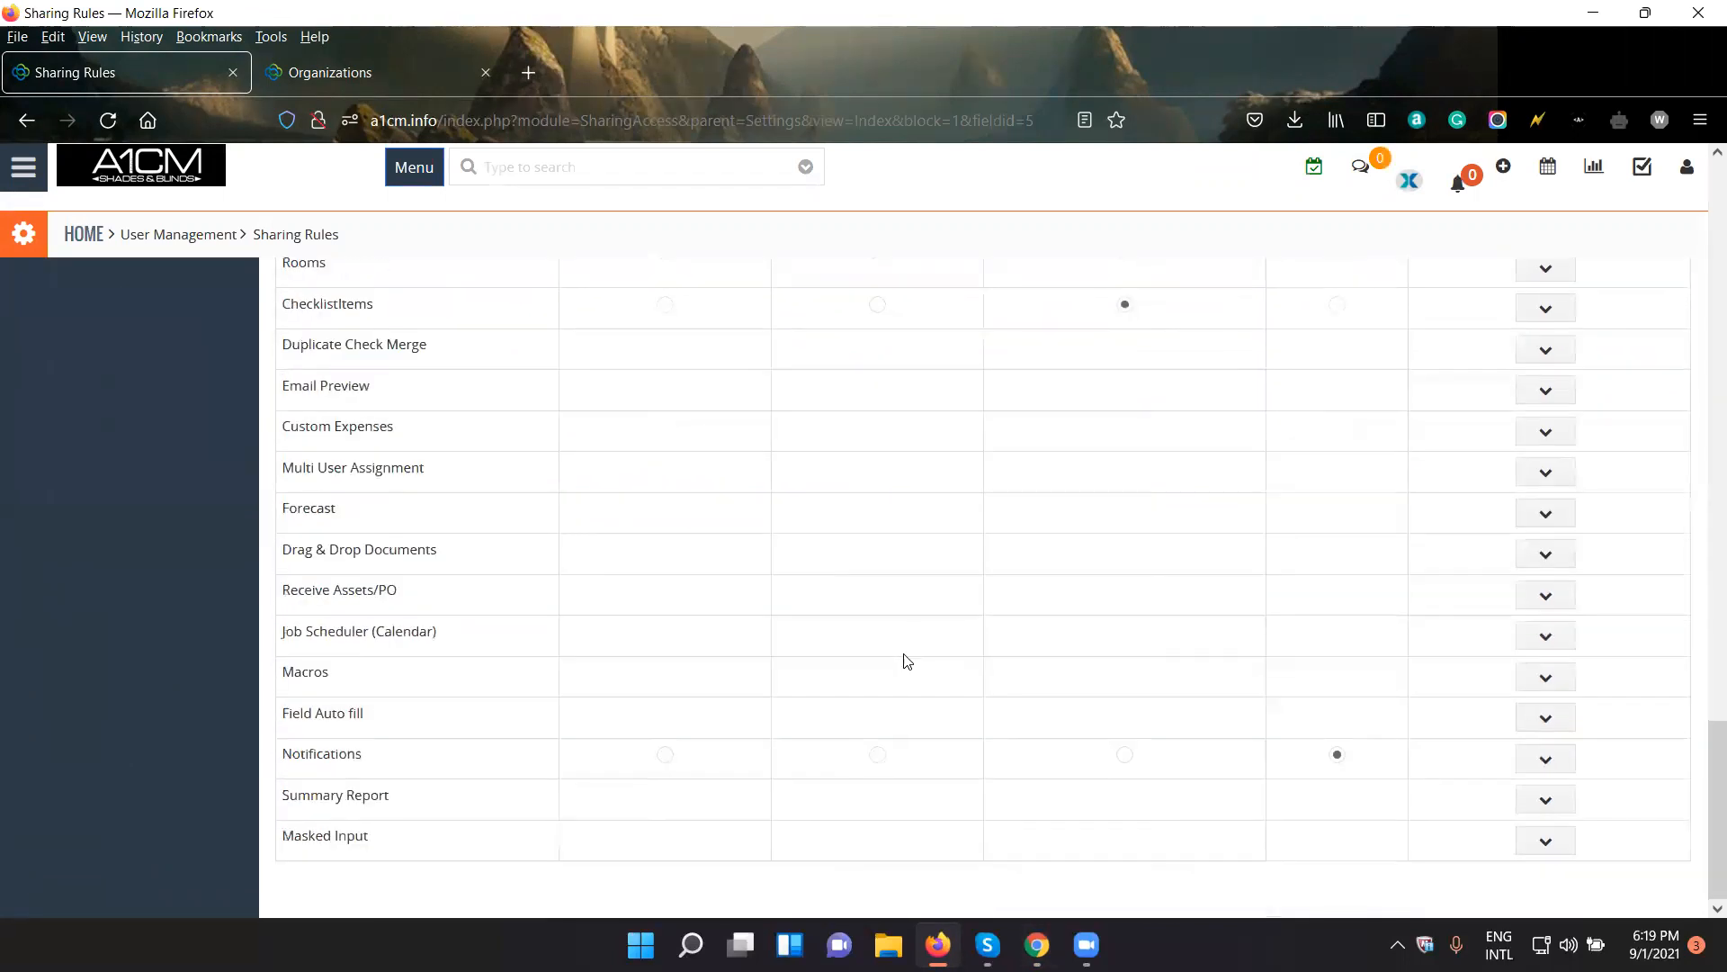
scroll(1009, 655, "up", 15)
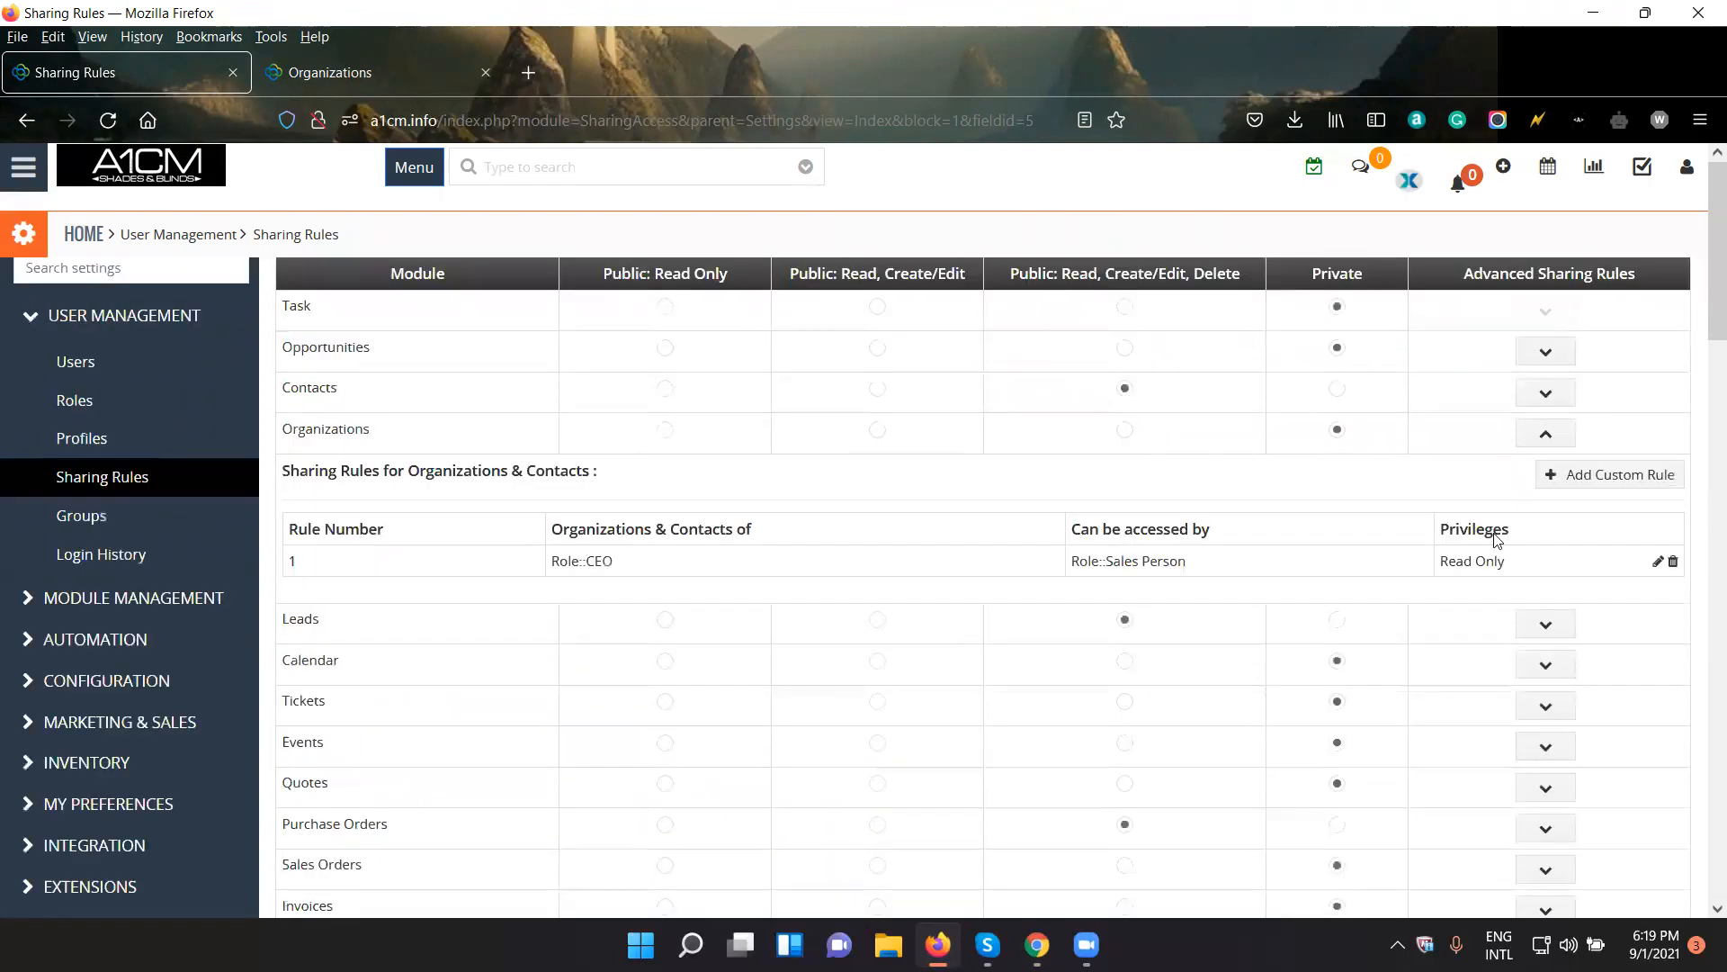
scroll(750, 554, "down", 10)
- In Chrome, reload the test user's Organizations list, open the first organization and check which additional actions it offers
left_click(1037, 945)
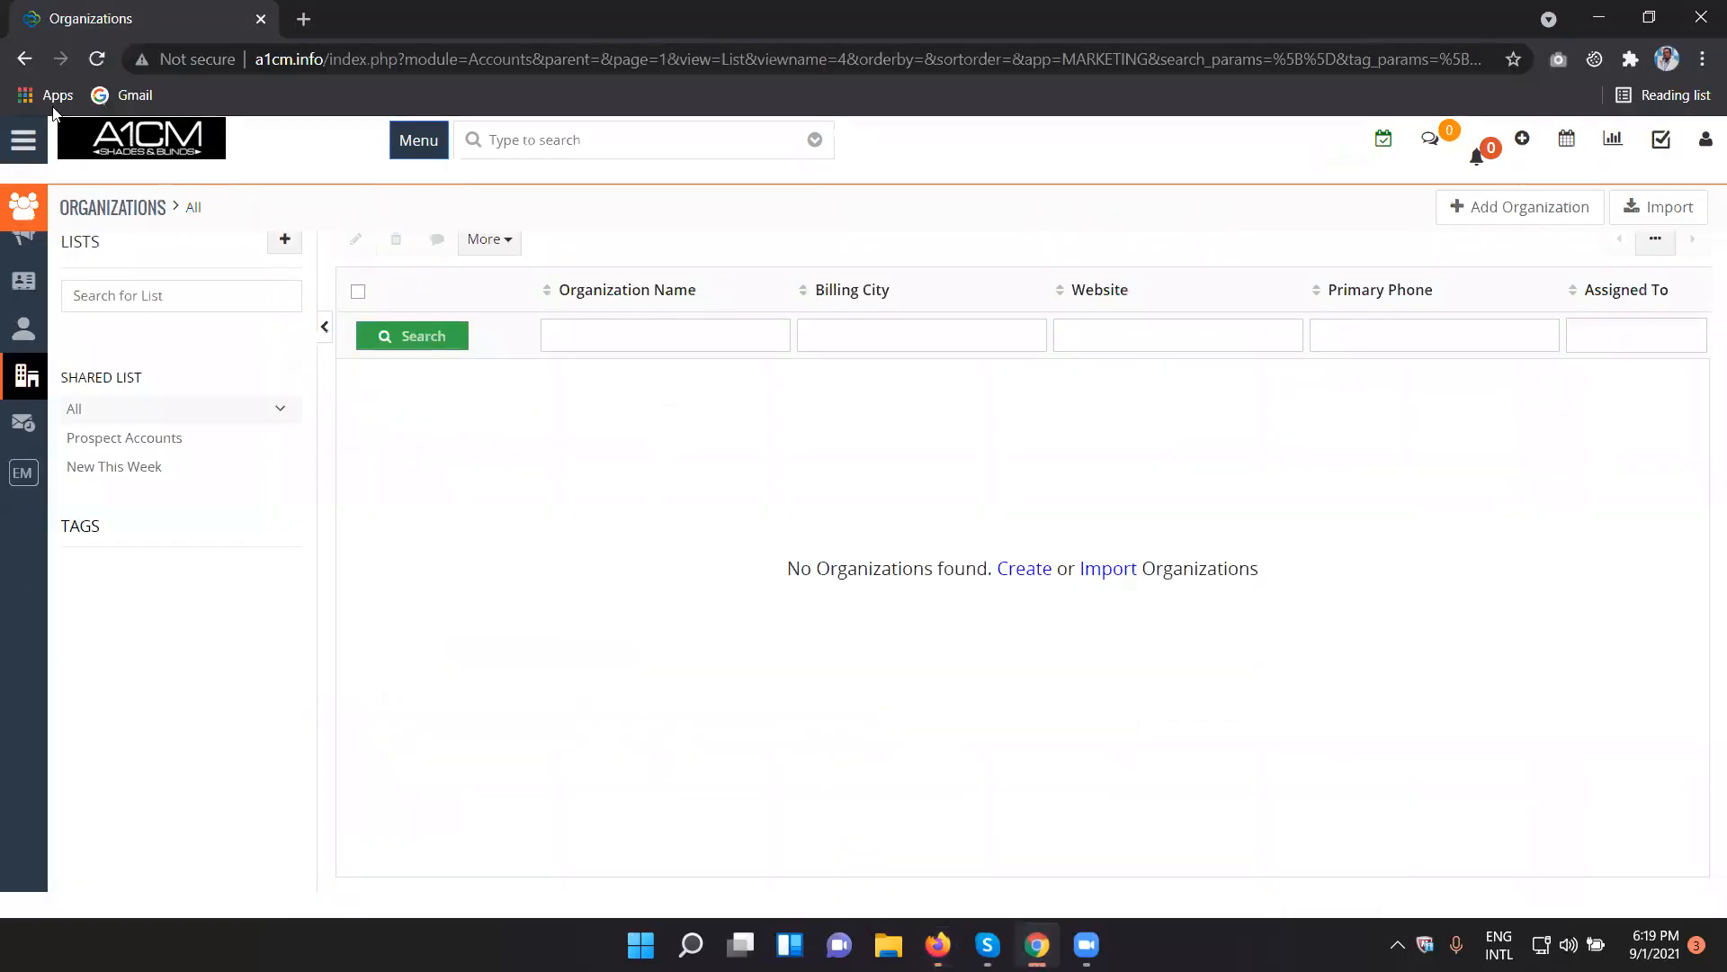
left_click(99, 61)
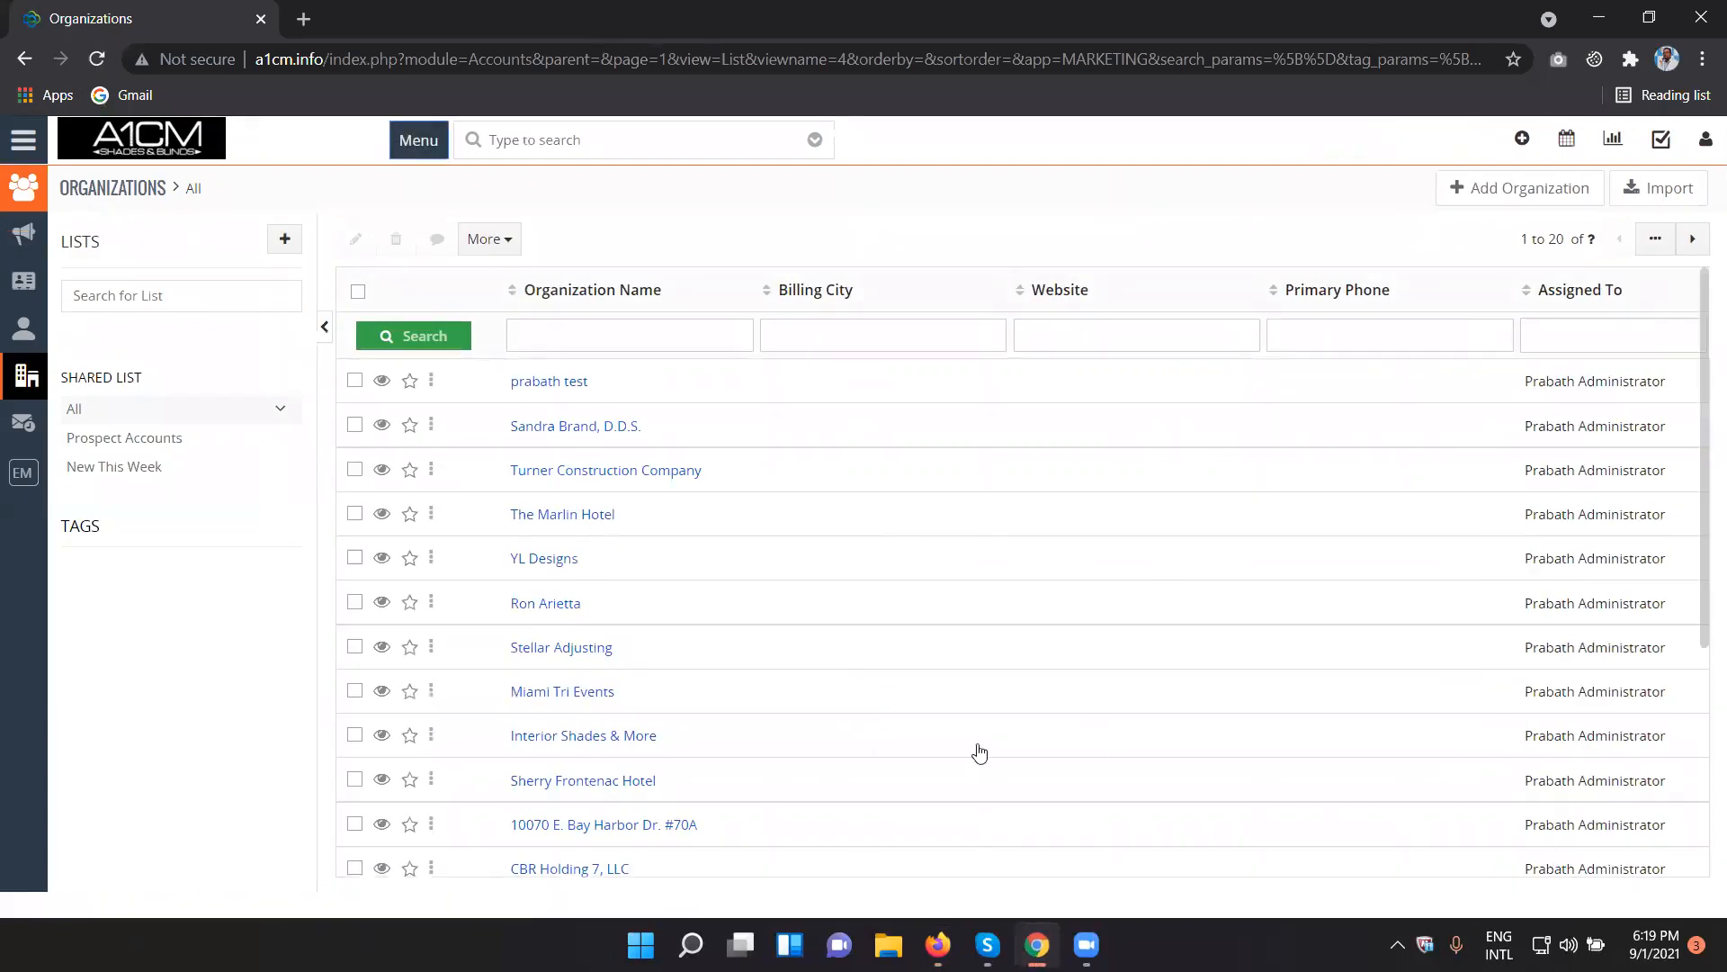
left_click(608, 387)
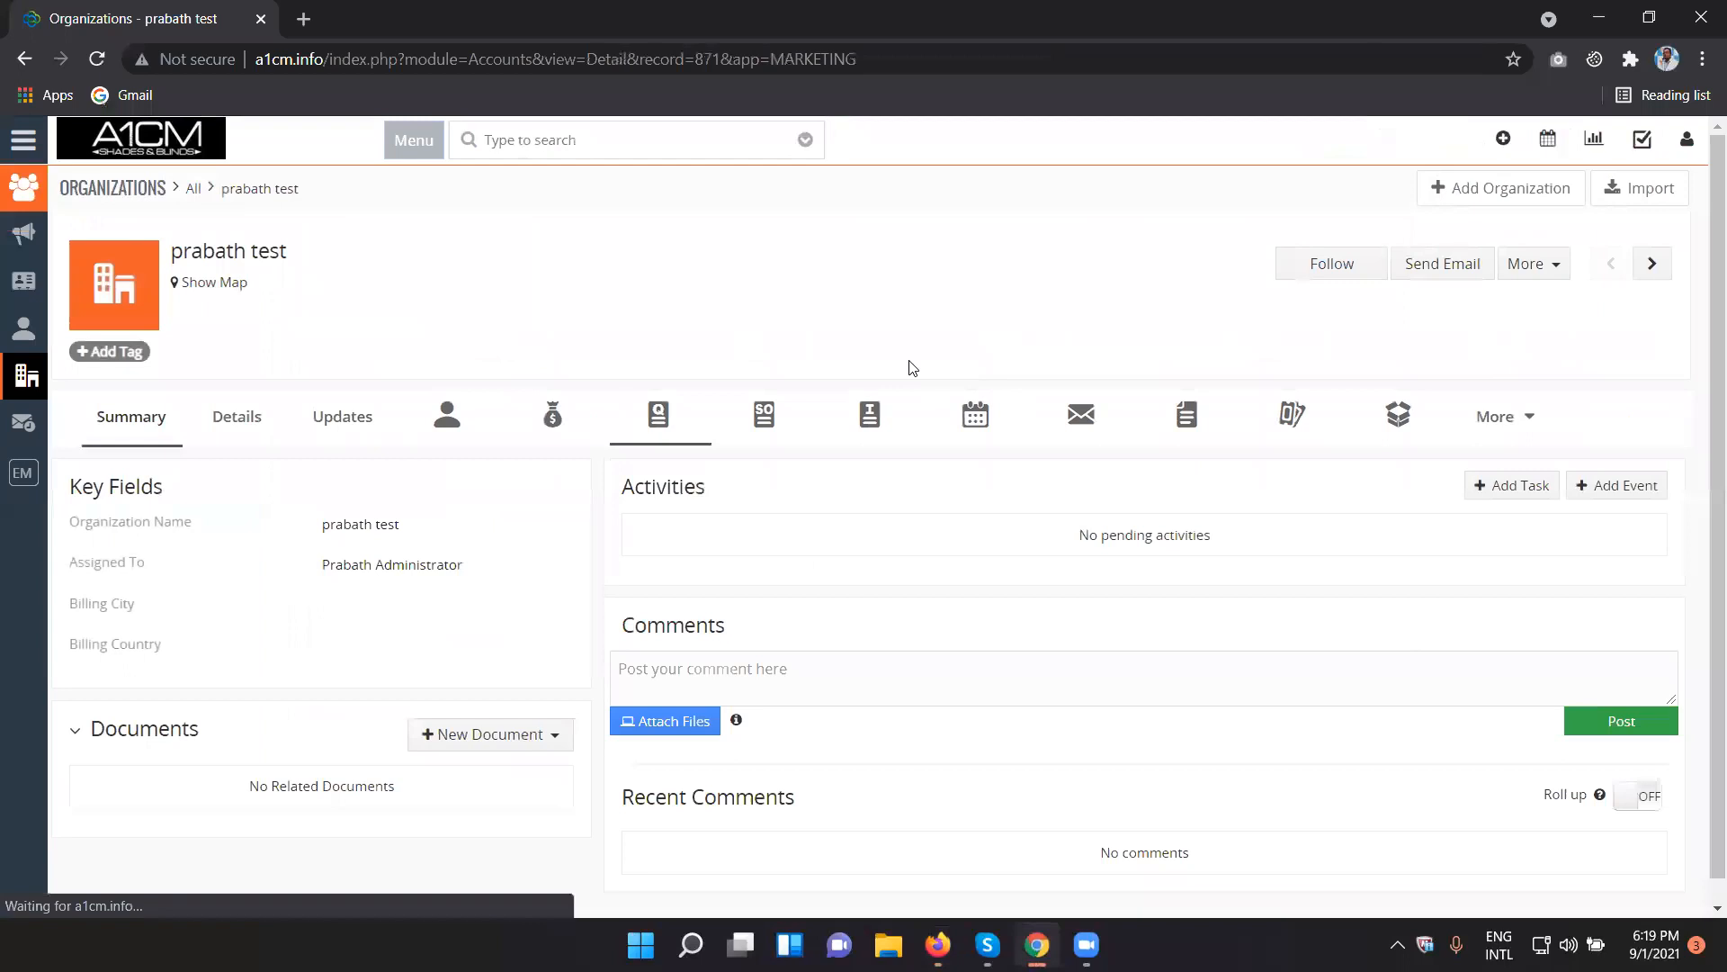
left_click(1540, 270)
left_click(1639, 328)
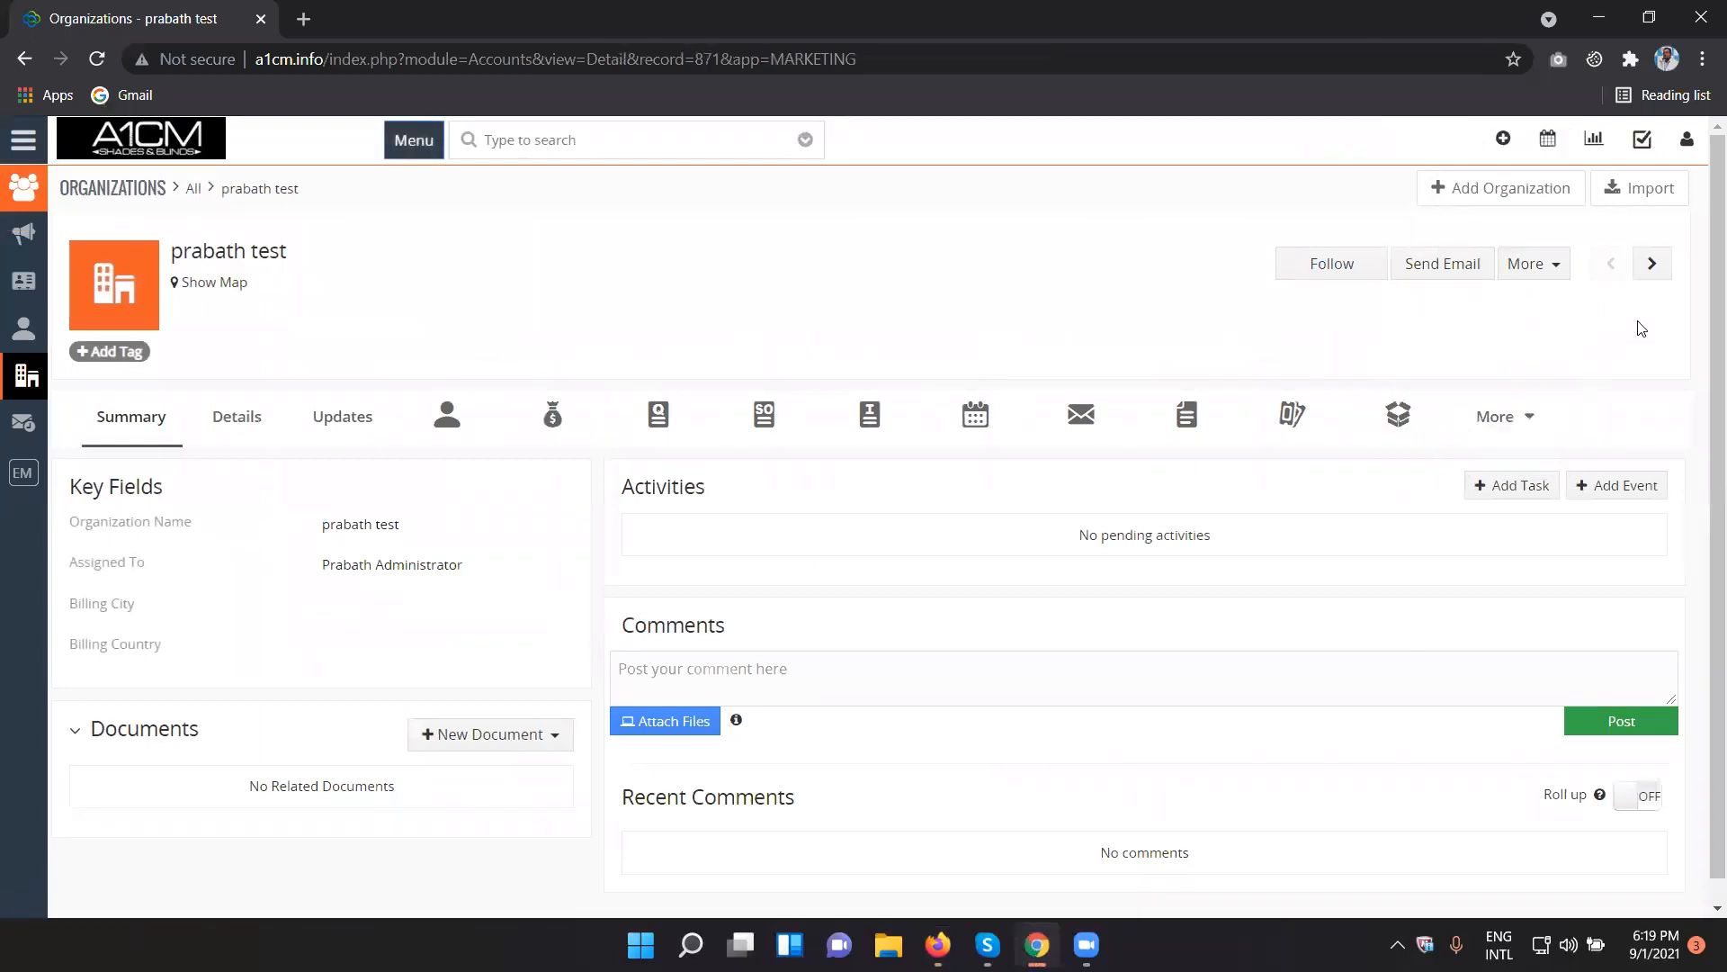
left_click(1549, 273)
- Look through the full details of the open organization record for editing access
left_click(238, 416)
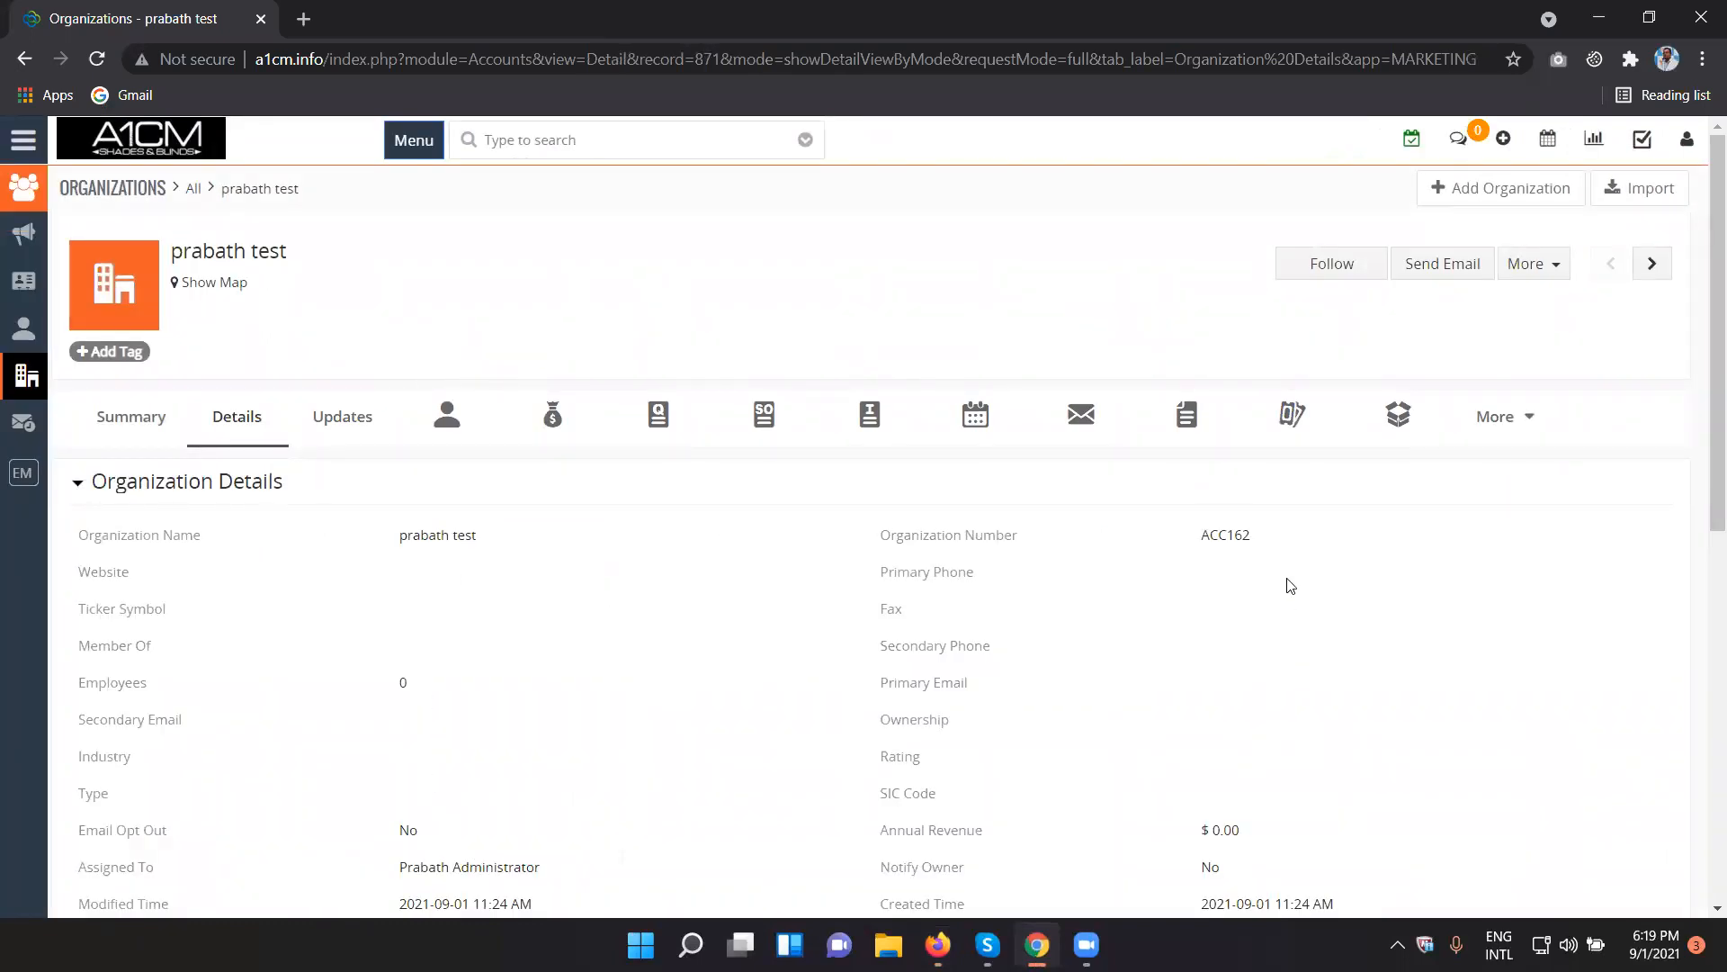
scroll(469, 543, "down", 4)
scroll(466, 589, "up", 4)
scroll(466, 589, "down", 7)
scroll(447, 570, "up", 7)
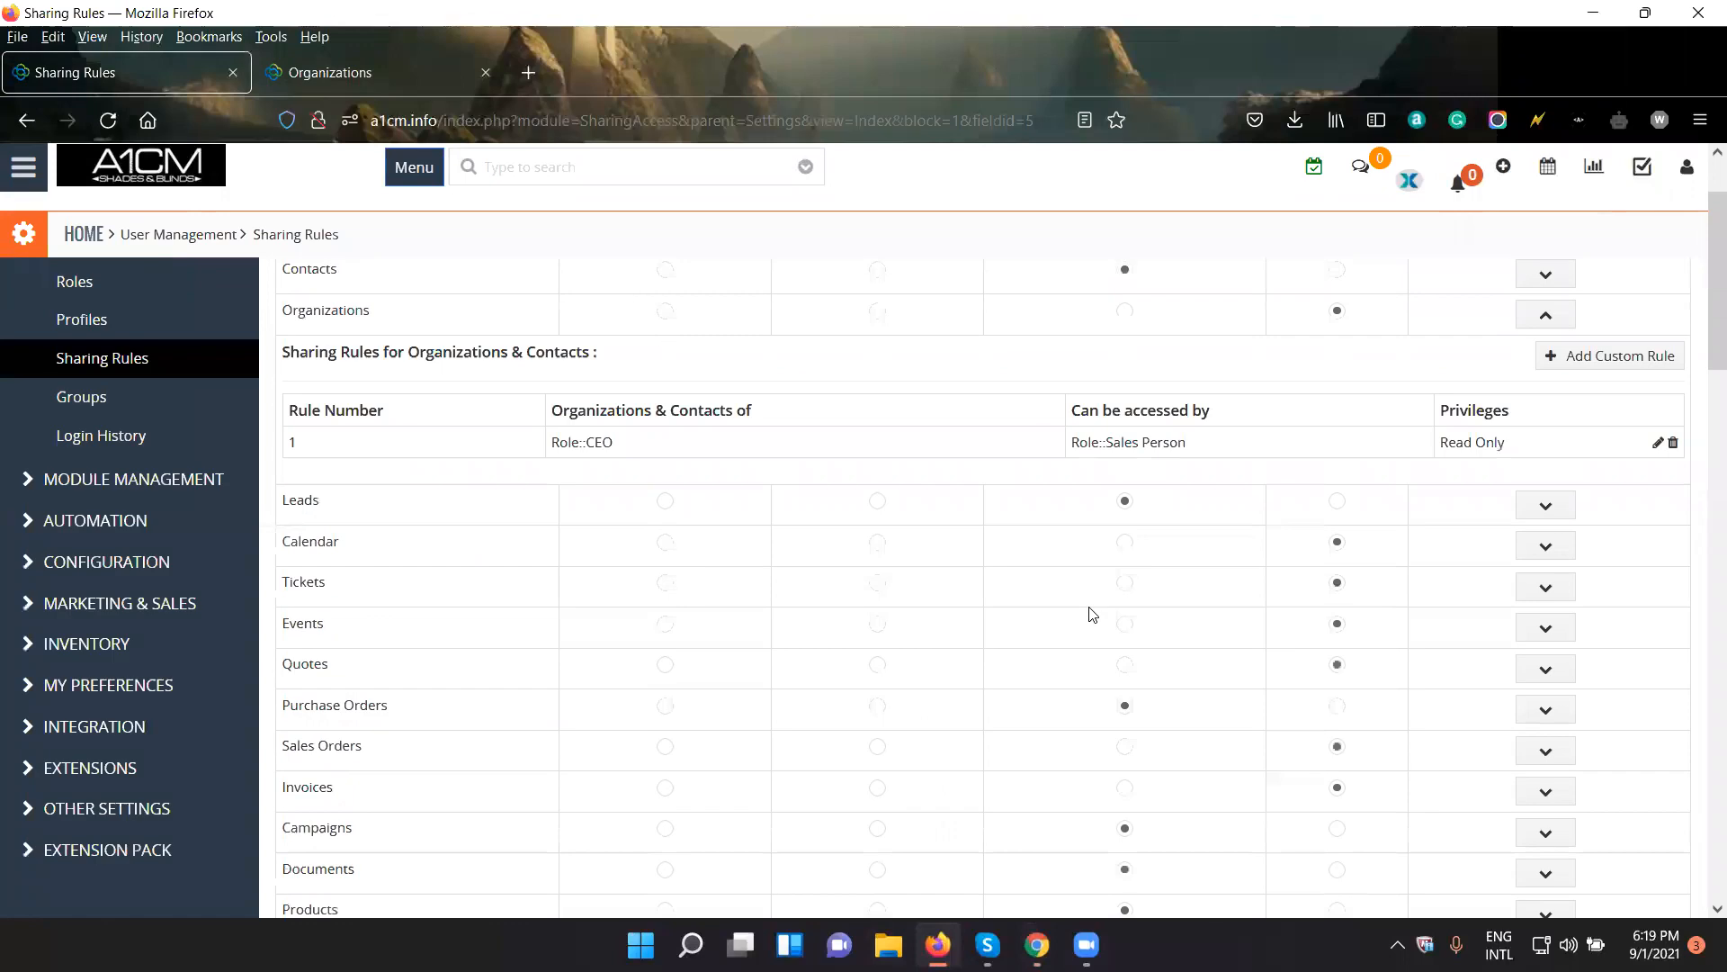
scroll(1092, 614, "up", 2)
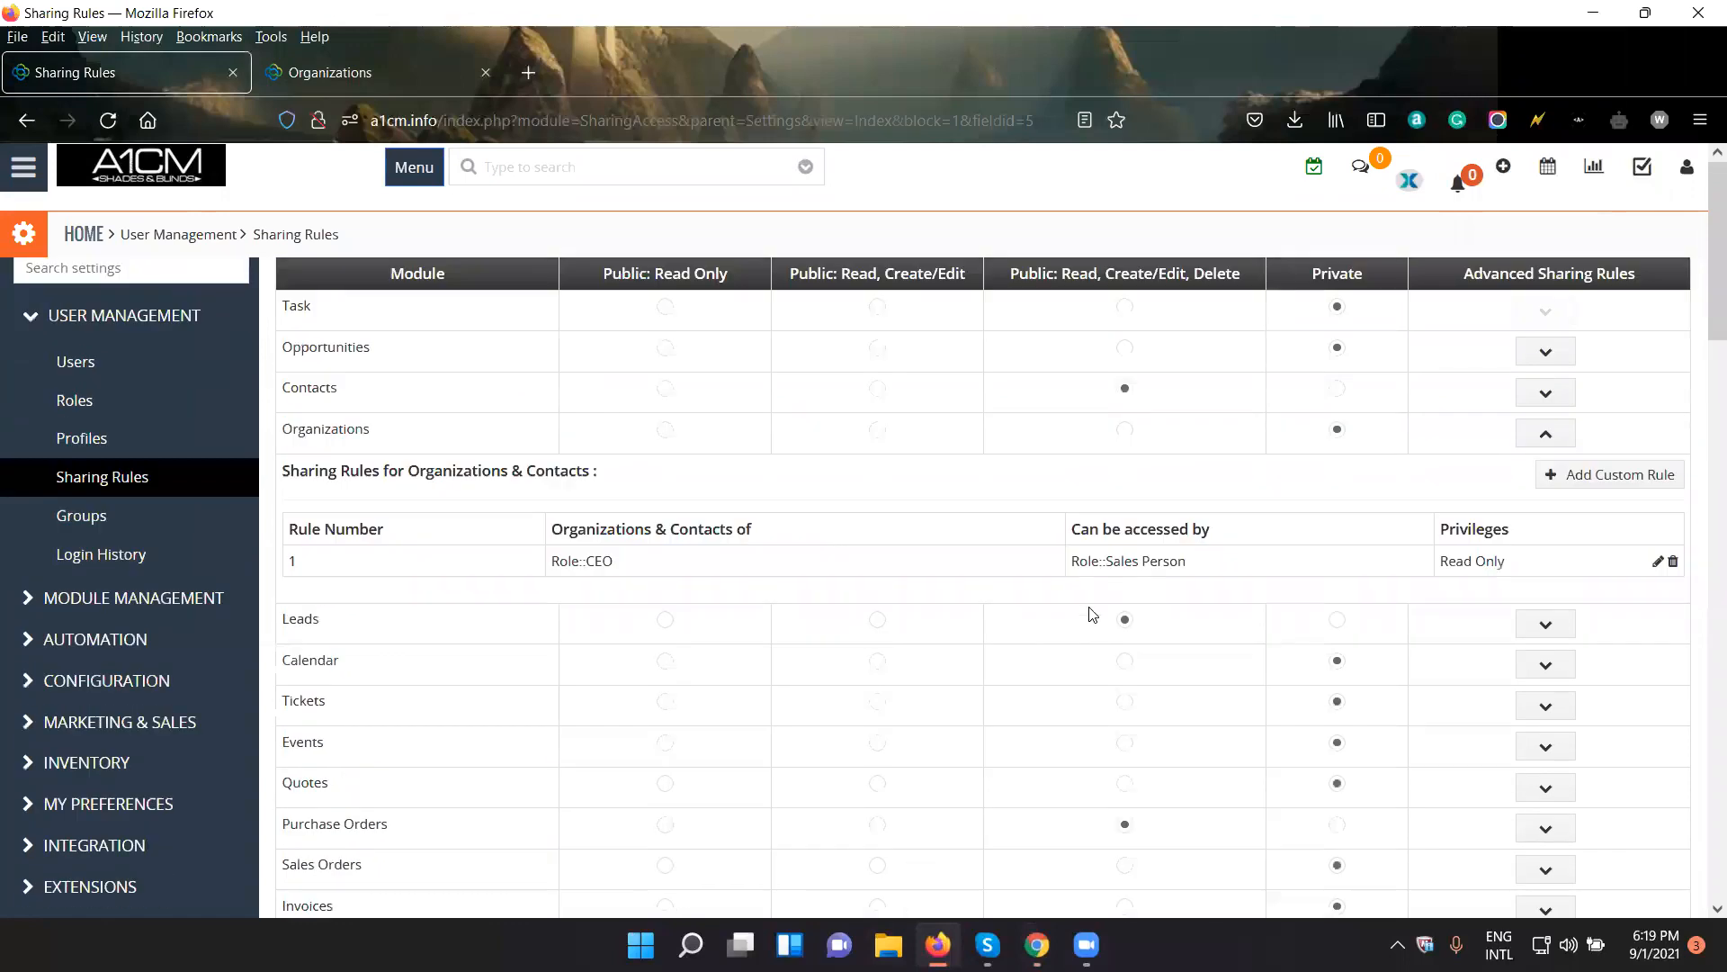
- In Firefox, delete the CEO-to-Sales Person custom rule and set Organizations sharing access to Public: Read, Create/Edit, Delete
left_click(1656, 562)
left_click(1067, 262)
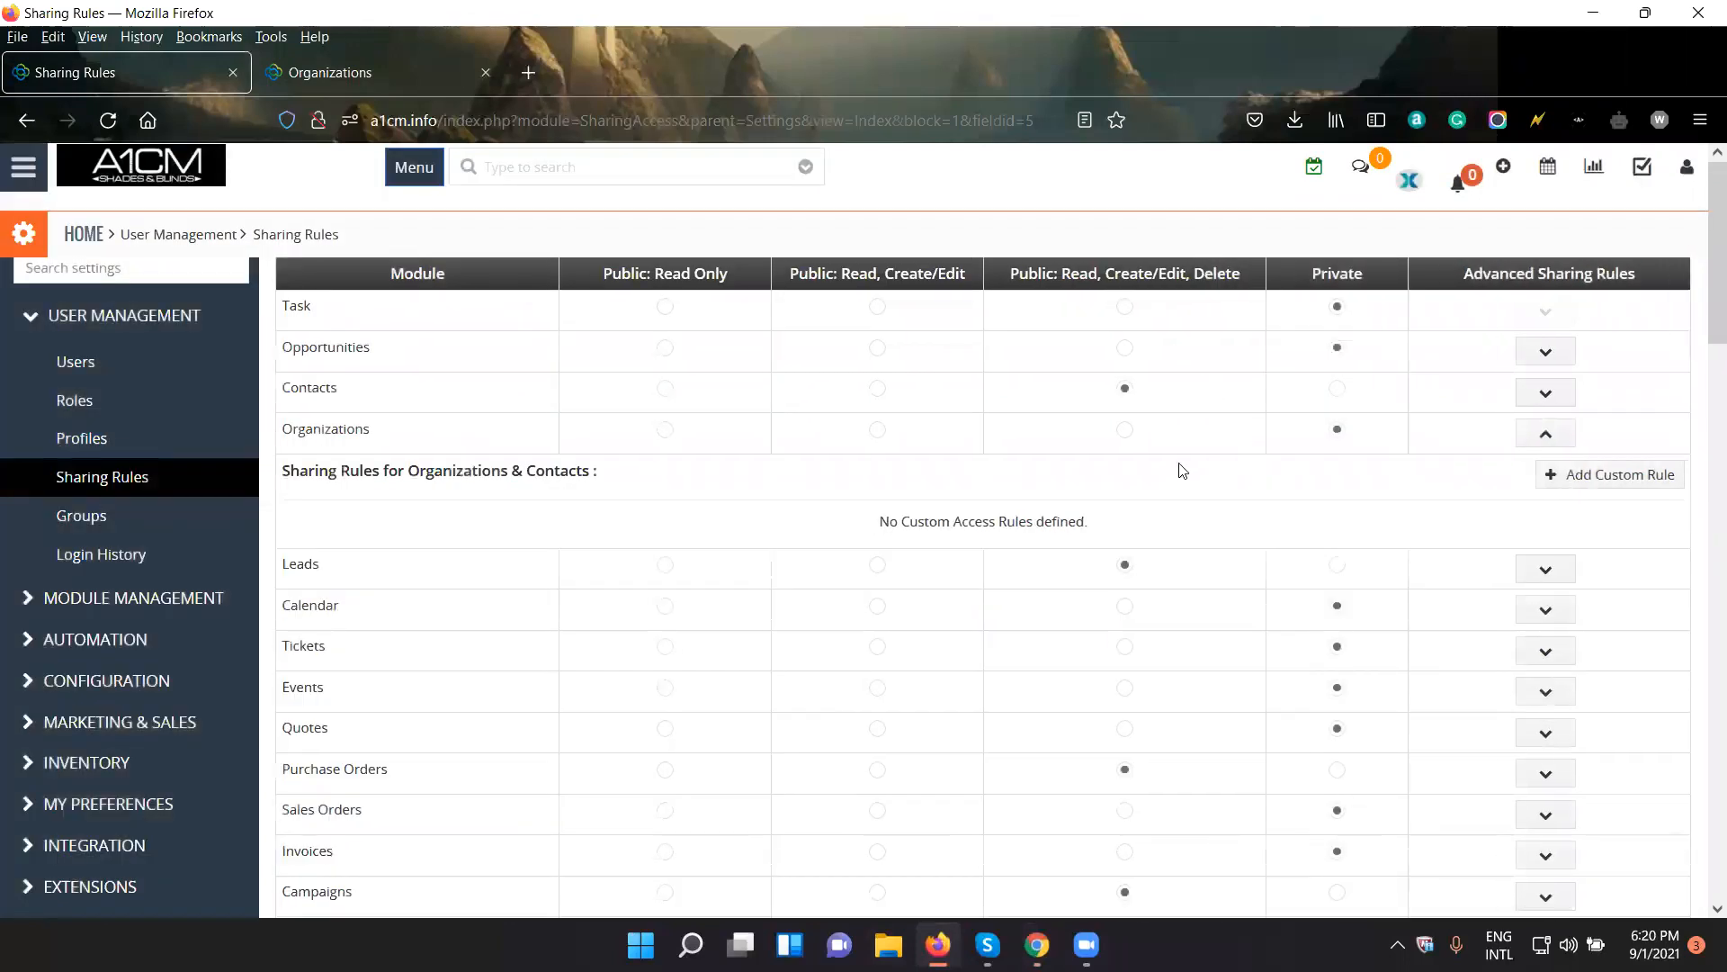
left_click(1124, 429)
left_click(951, 889)
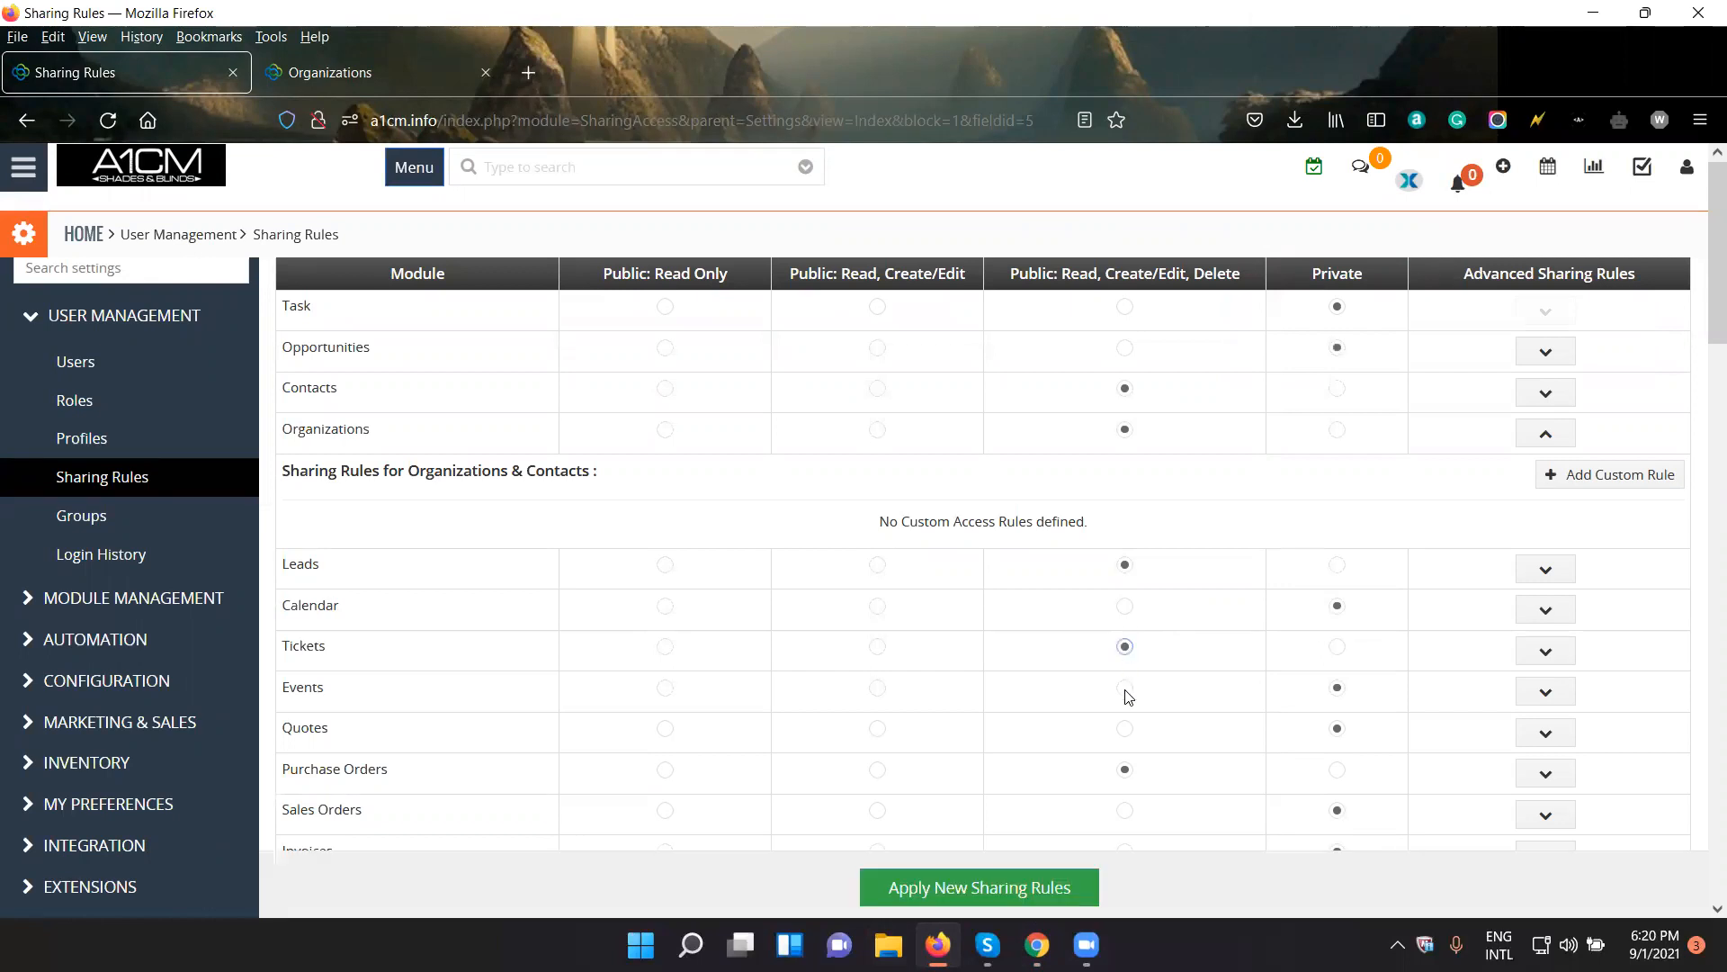
- Set Opportunities, Tickets, Quotes, Sales Orders and Invoices to Public: Read, Create/Edit, Delete and apply the new sharing rules
left_click(1125, 728)
scroll(1126, 736, "down", 2)
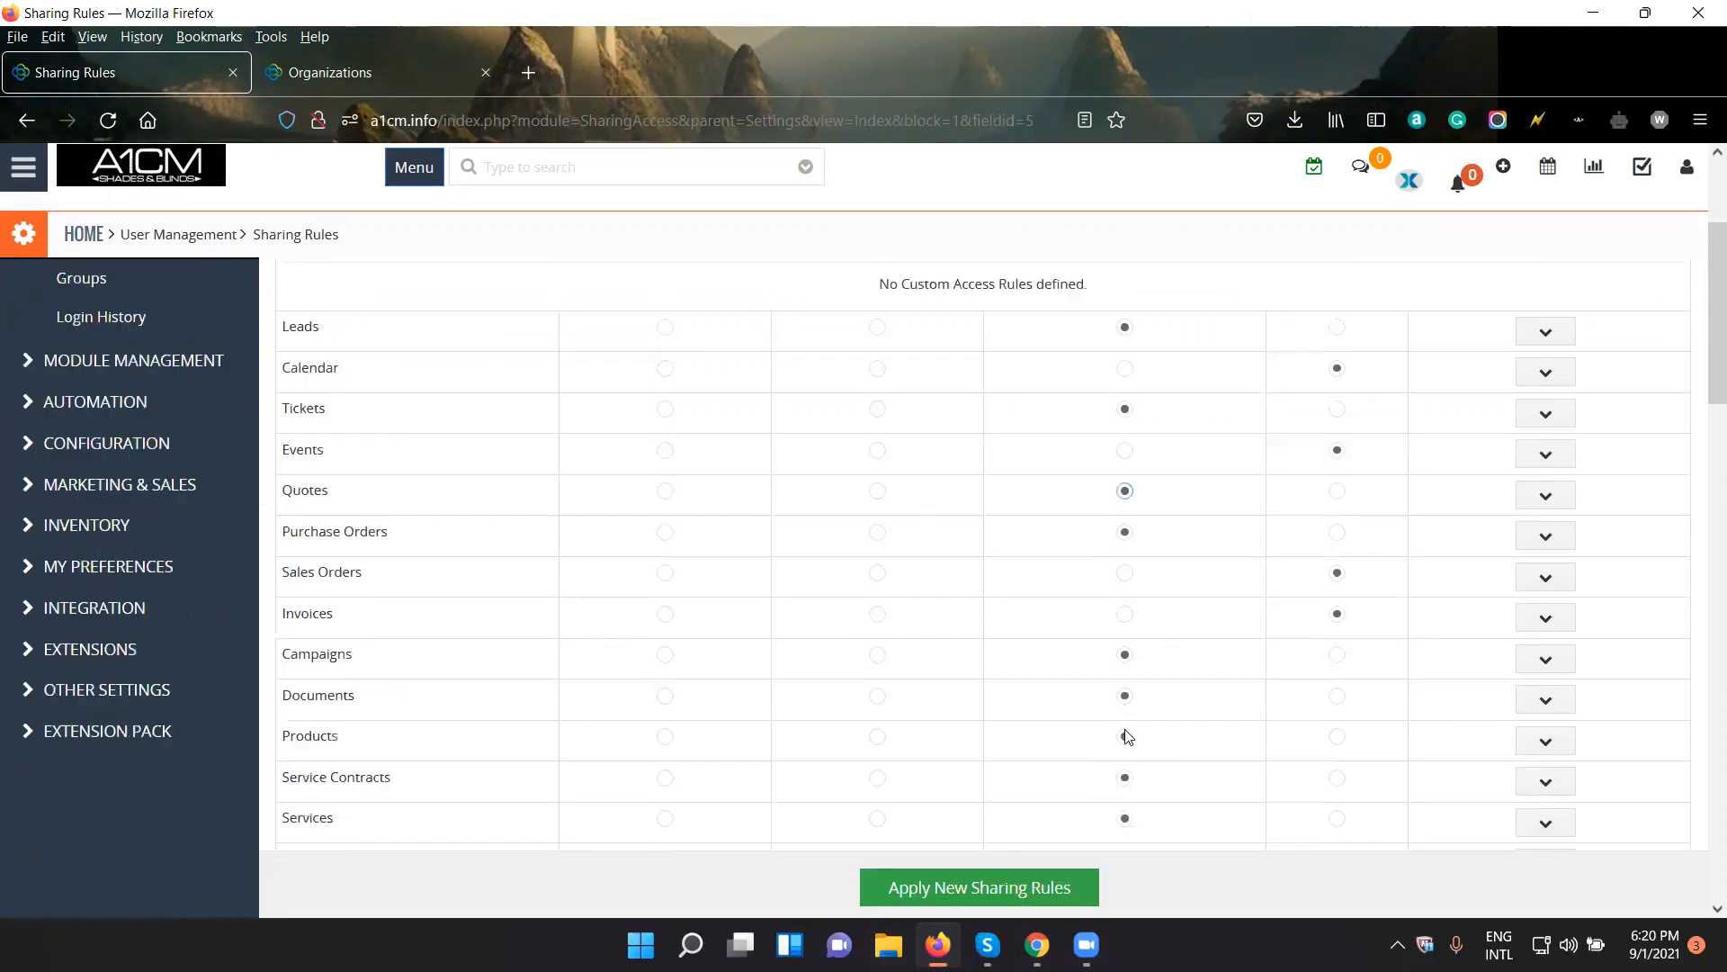
left_click(1124, 577)
left_click(1126, 614)
scroll(1223, 668, "down", 2)
scroll(1167, 679, "down", 4)
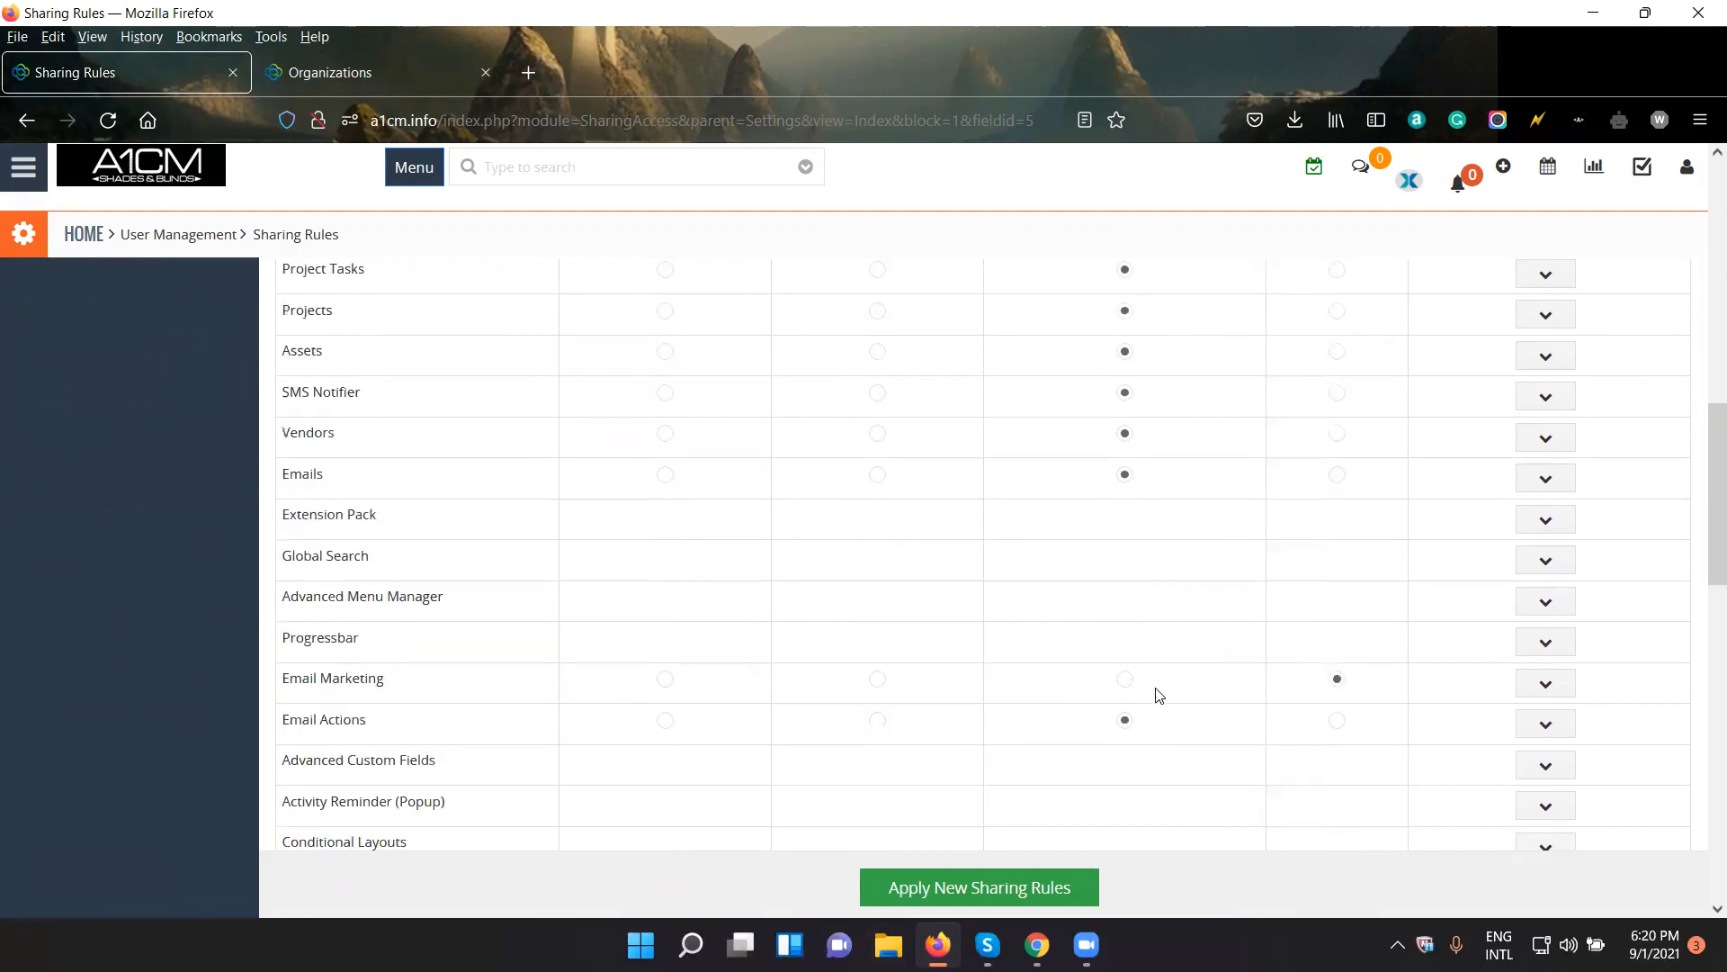
scroll(1158, 695, "down", 3)
scroll(1159, 694, "up", 9)
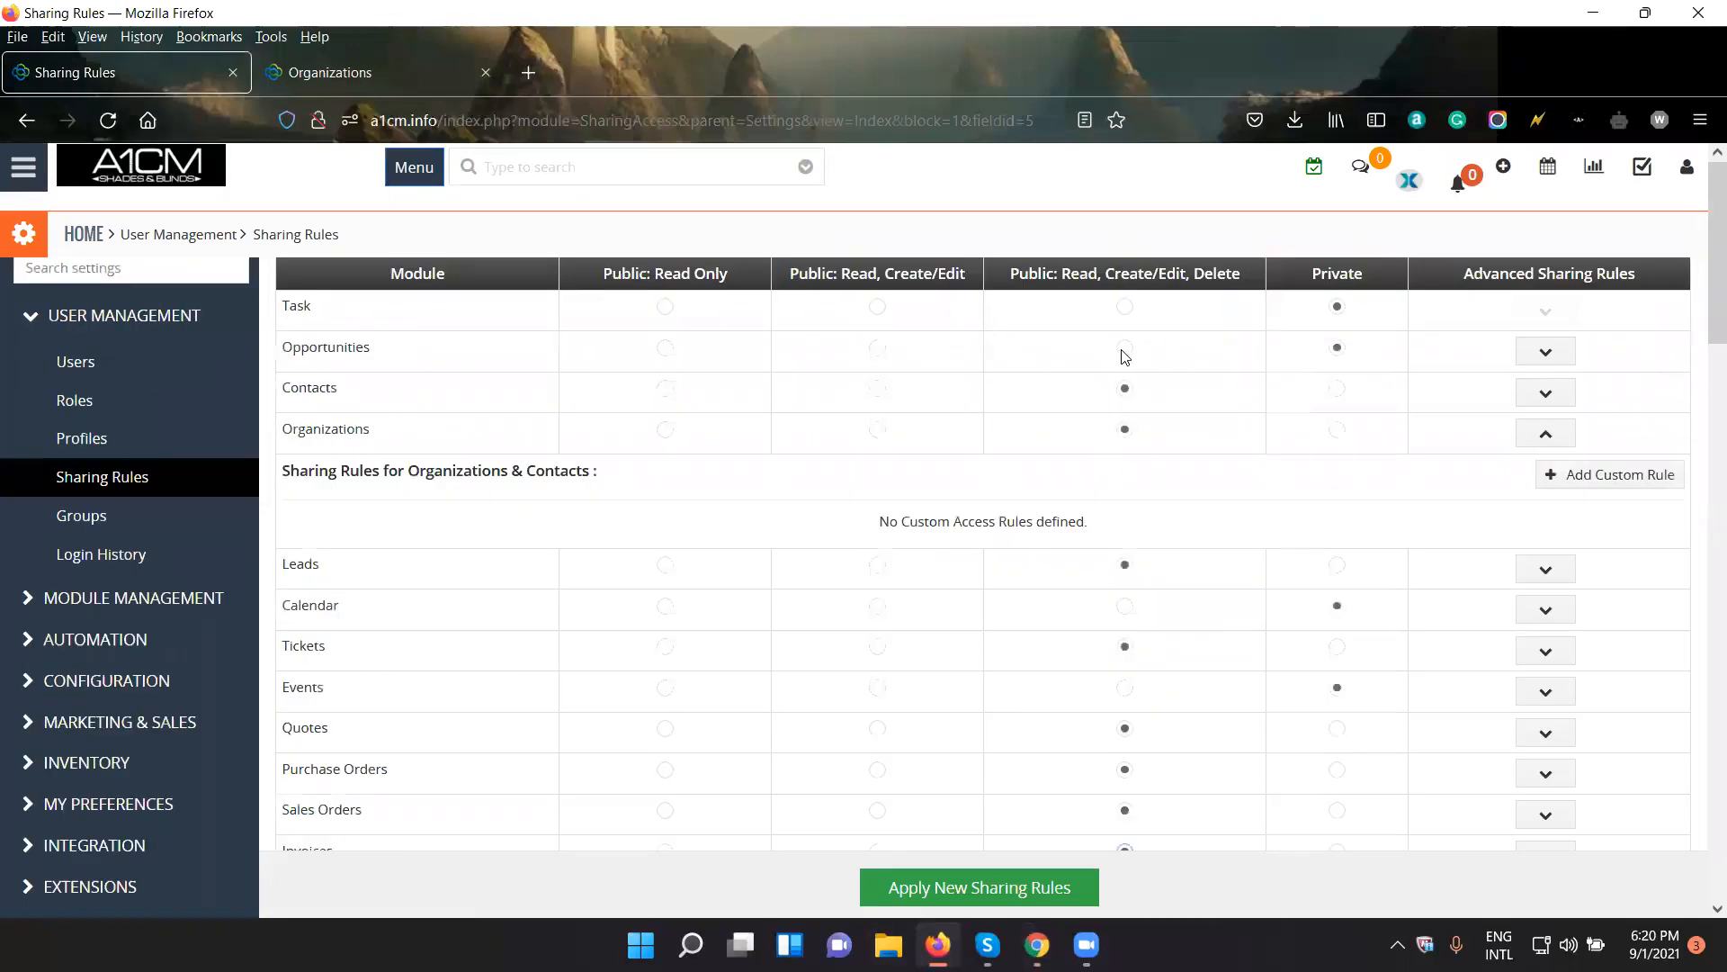
left_click(1006, 889)
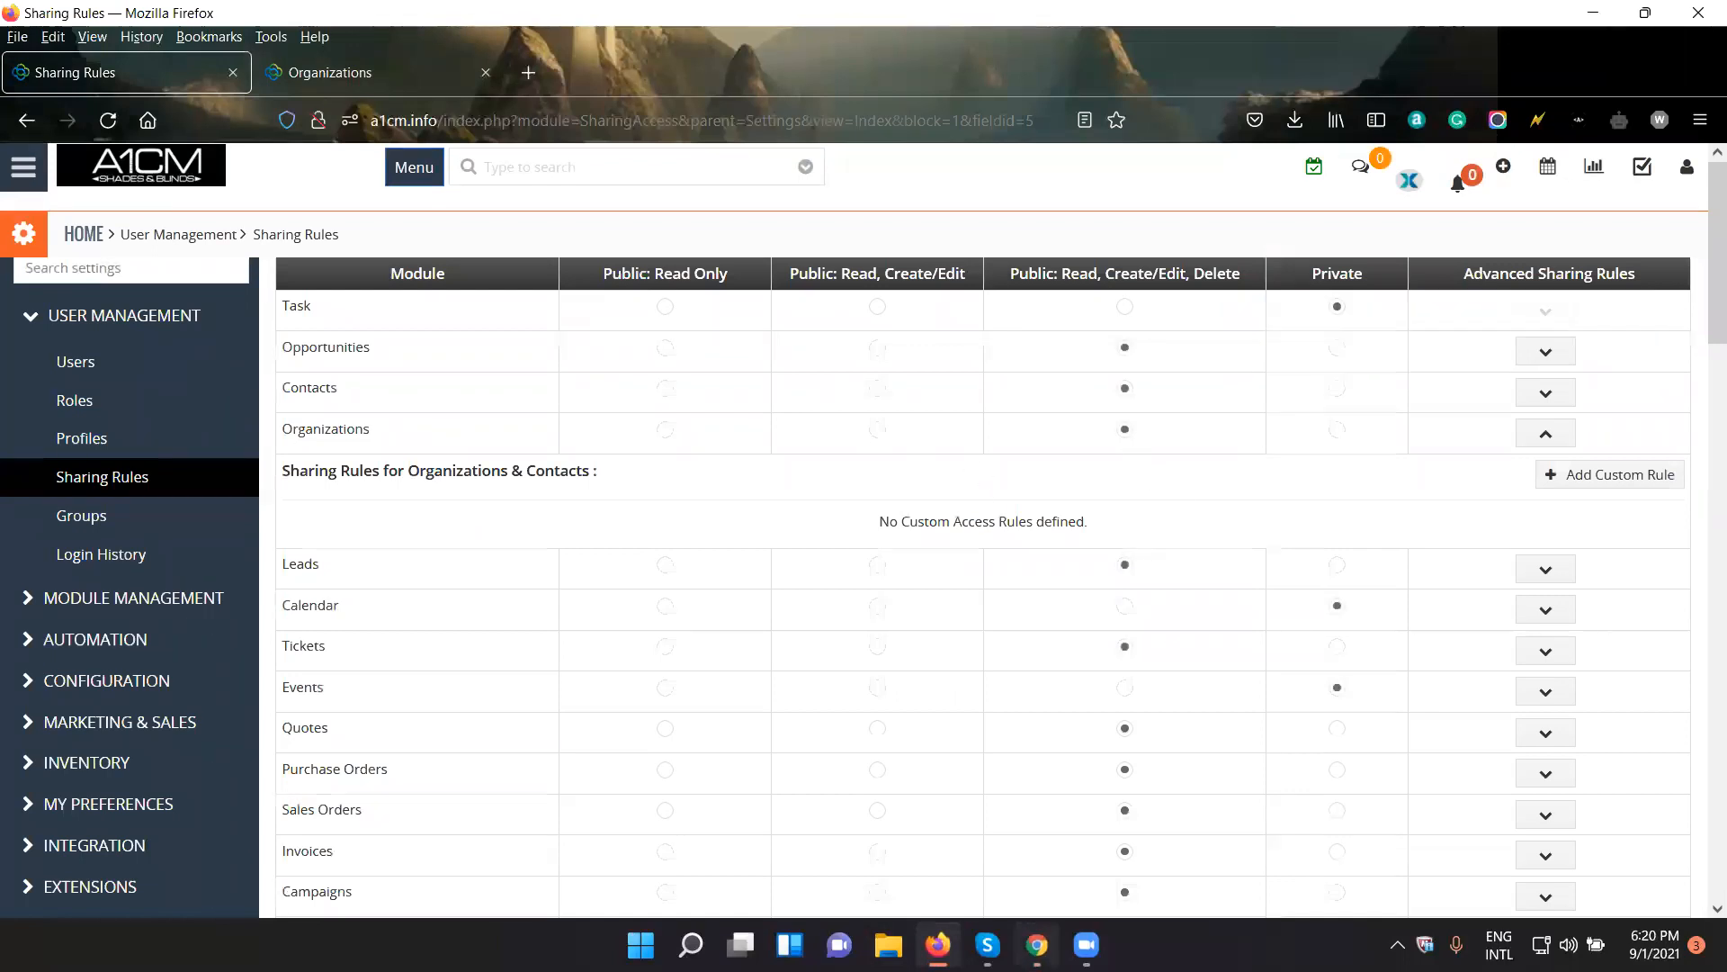
- Switch to Chrome, reload the organization record and go back to the test user's Organizations list to check access
left_click(1037, 945)
left_click(97, 63)
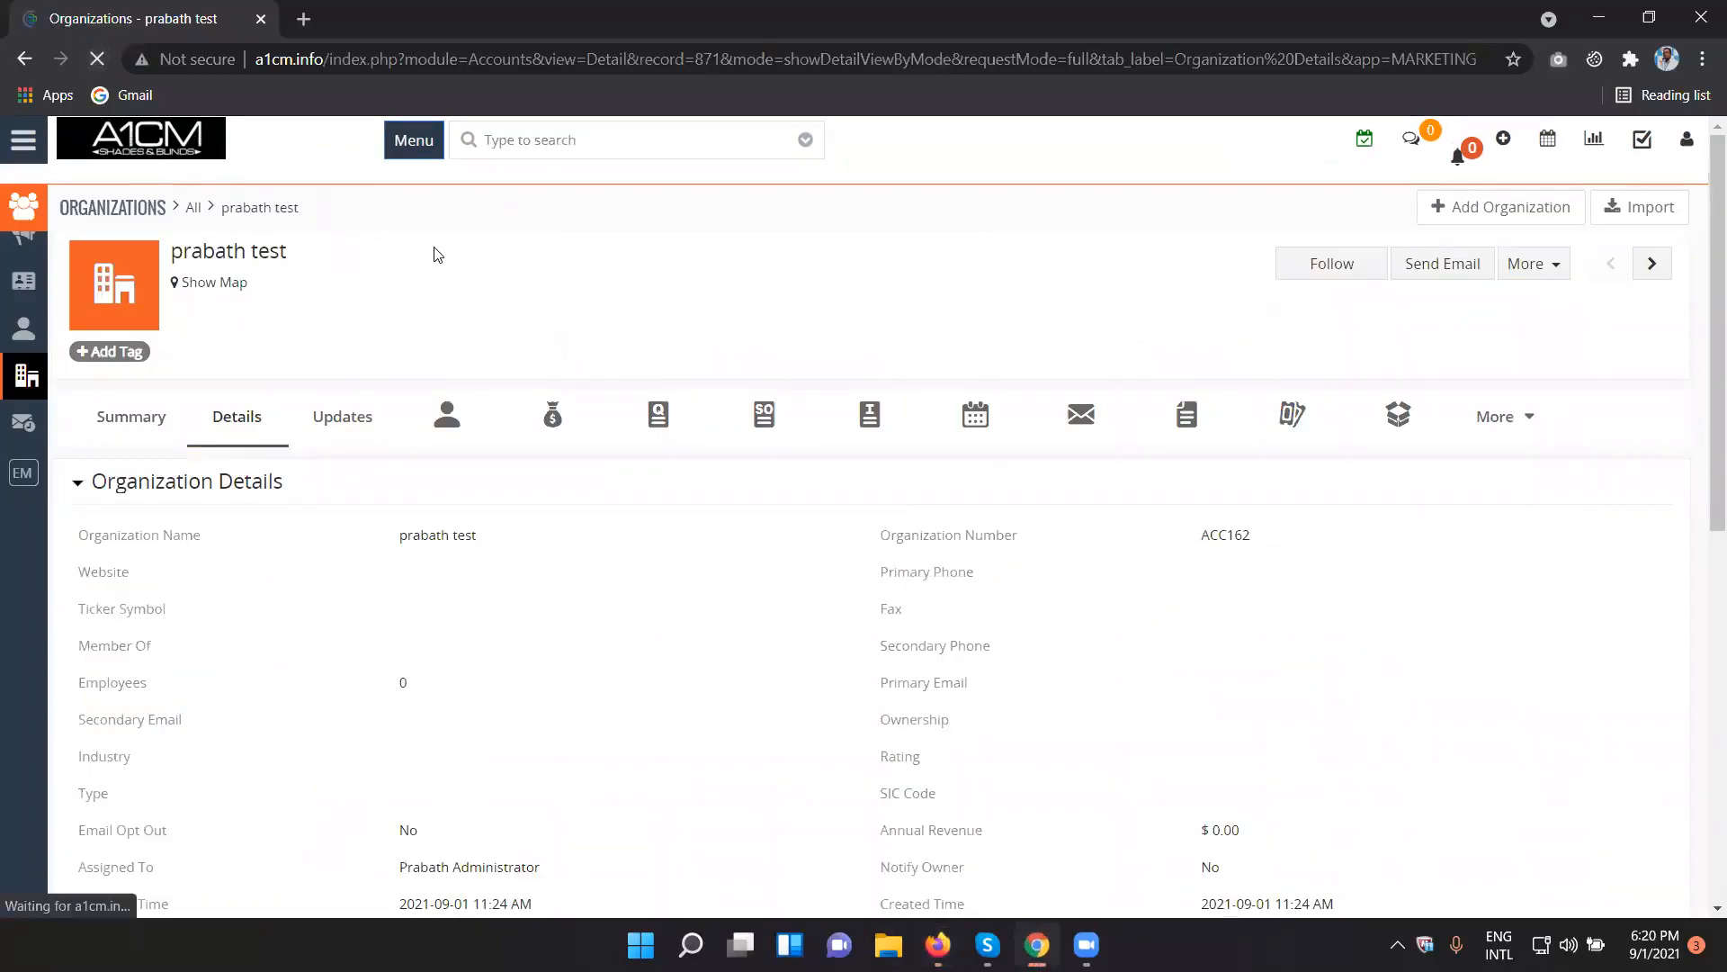
left_click(23, 61)
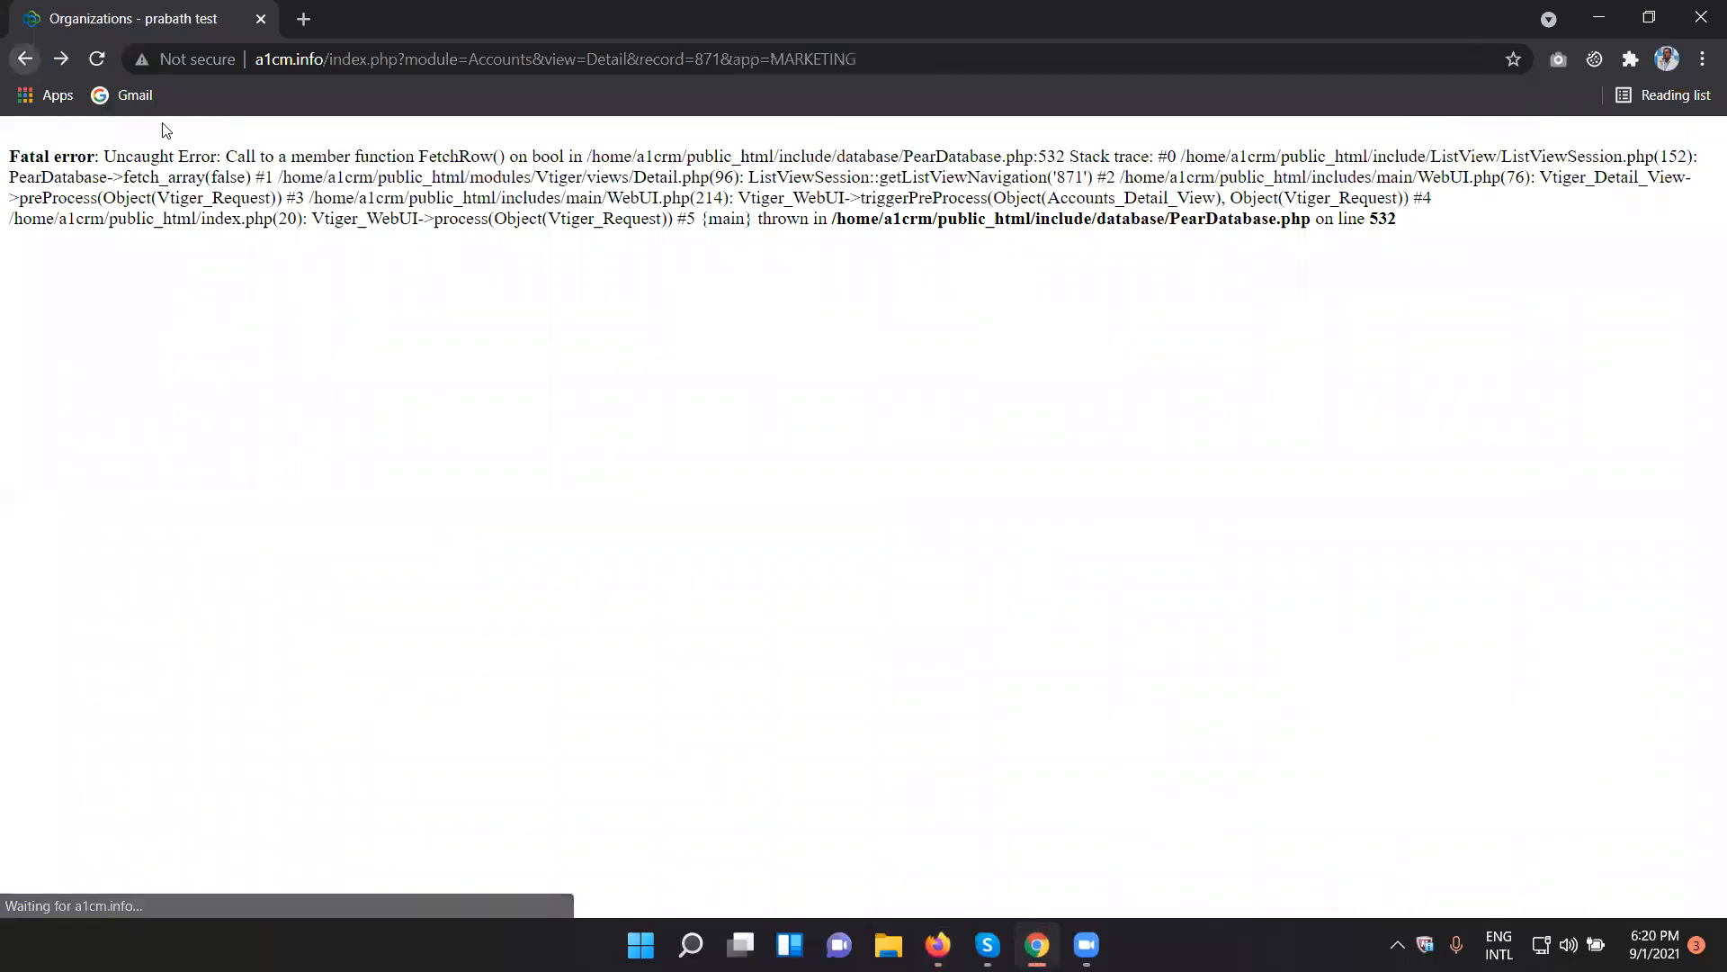
left_click(24, 61)
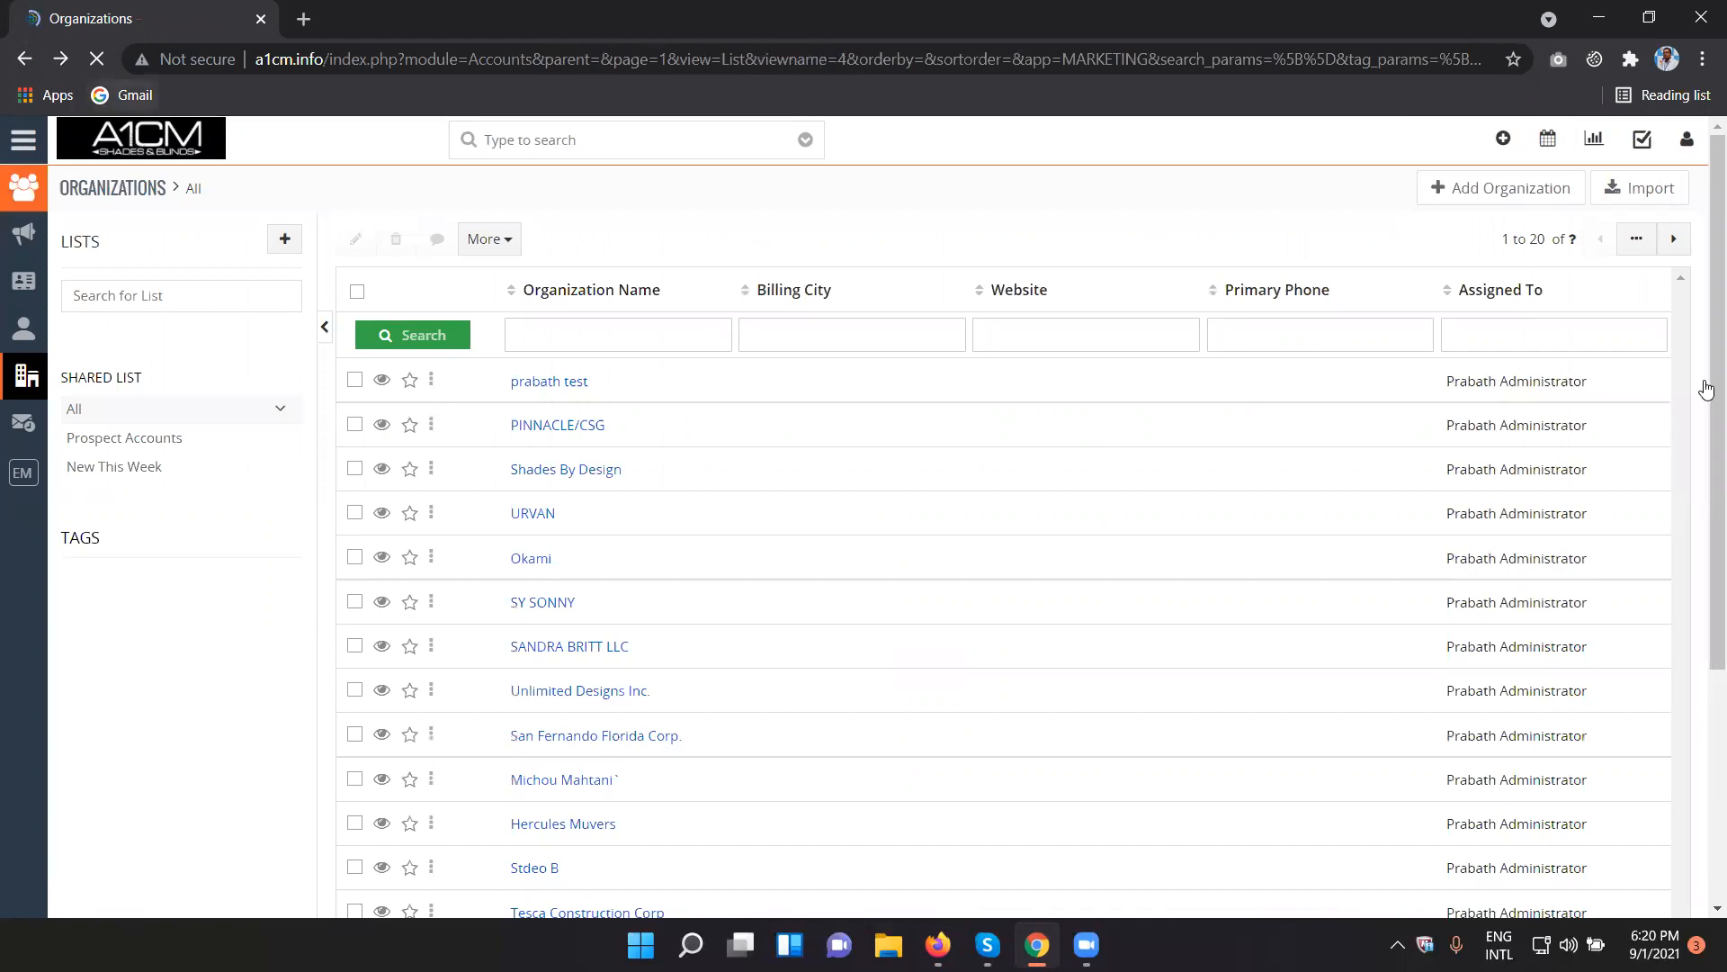
left_click(903, 59)
left_click(906, 60)
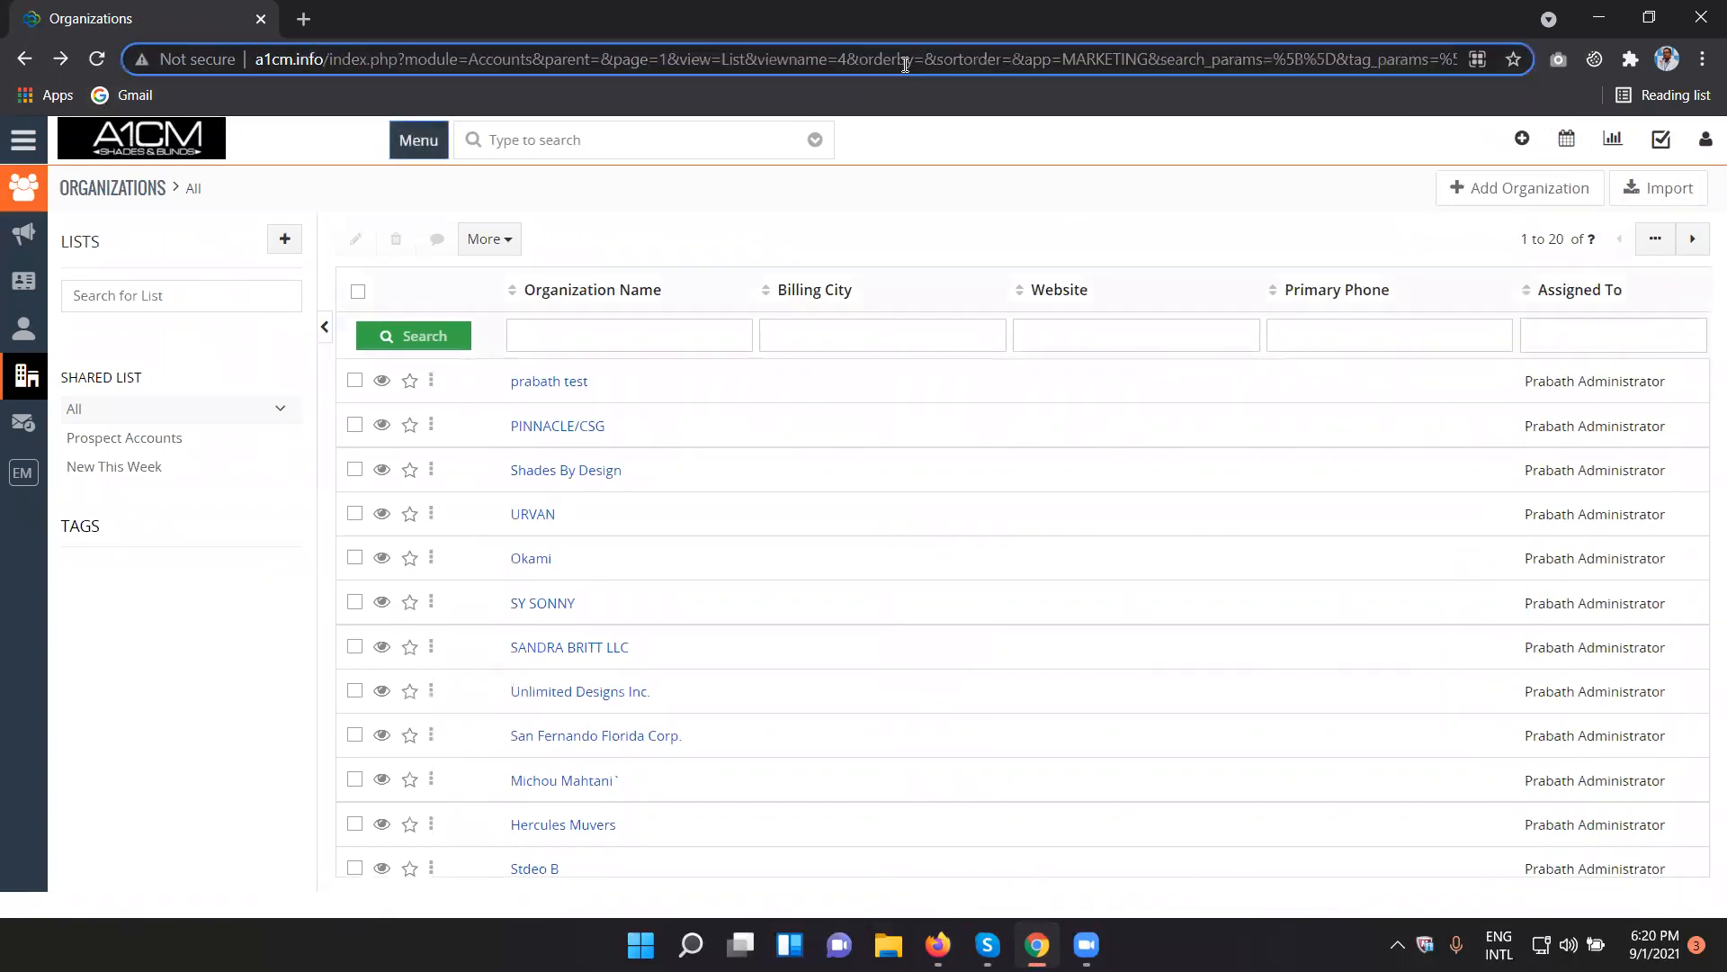
- Reload the Organizations list and look through the full details of its first organization record for editing access
key("Return")
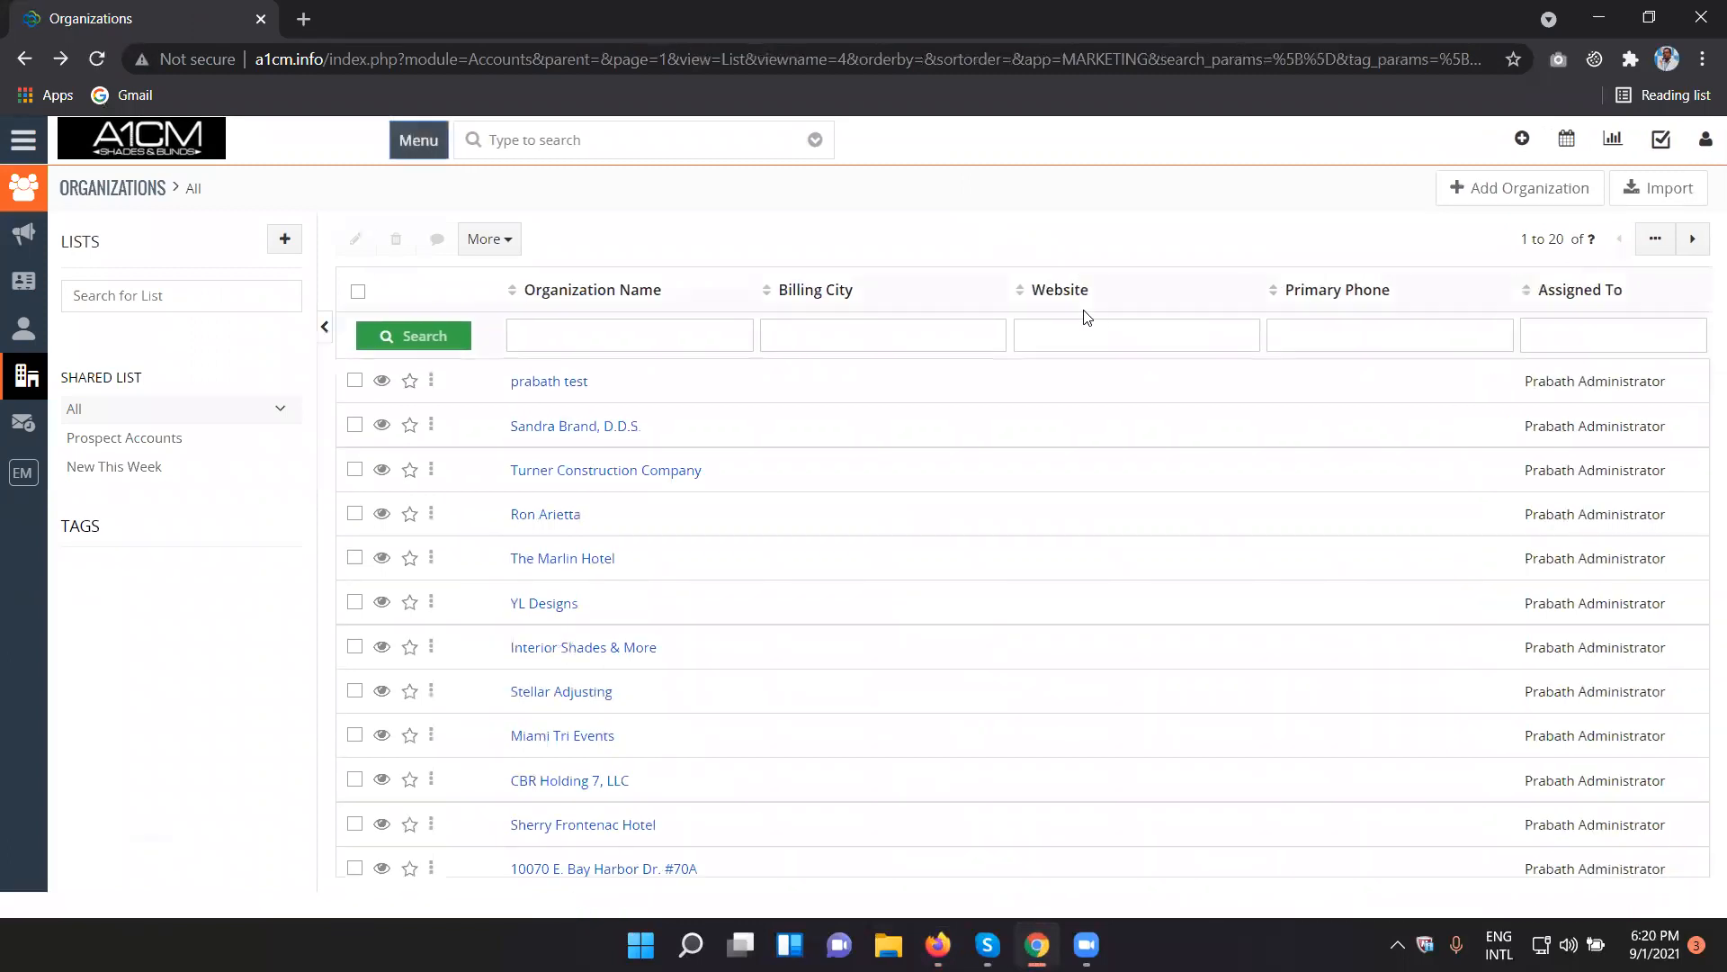
left_click(567, 393)
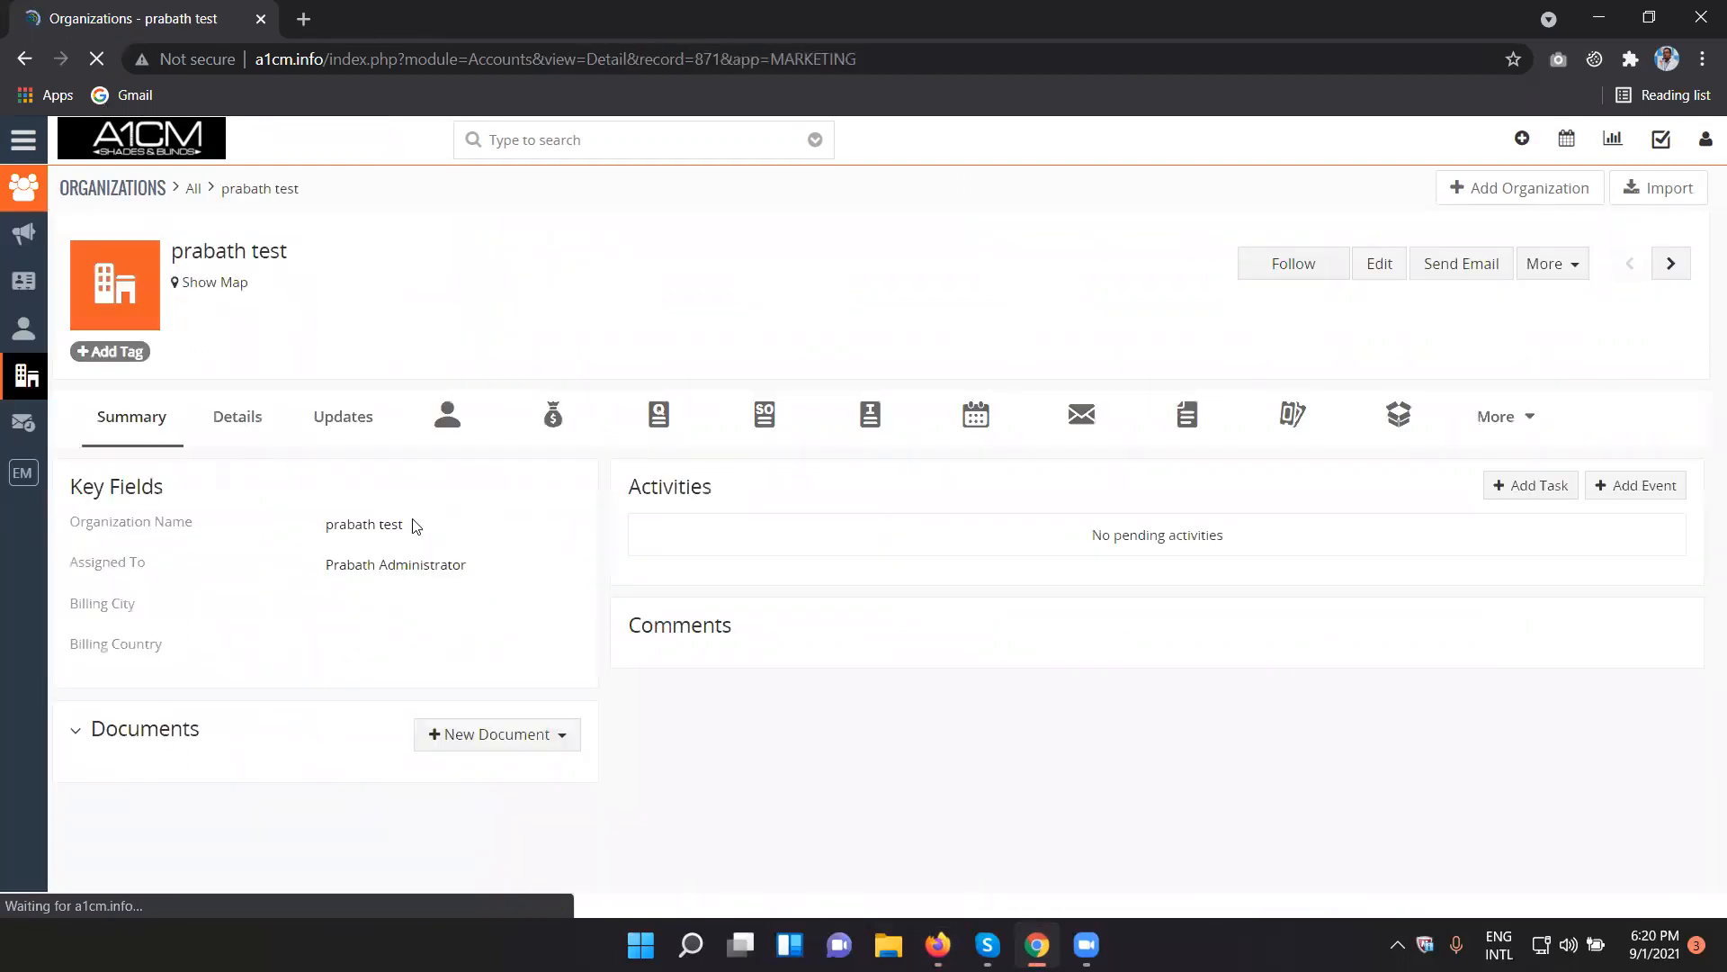
left_click(240, 433)
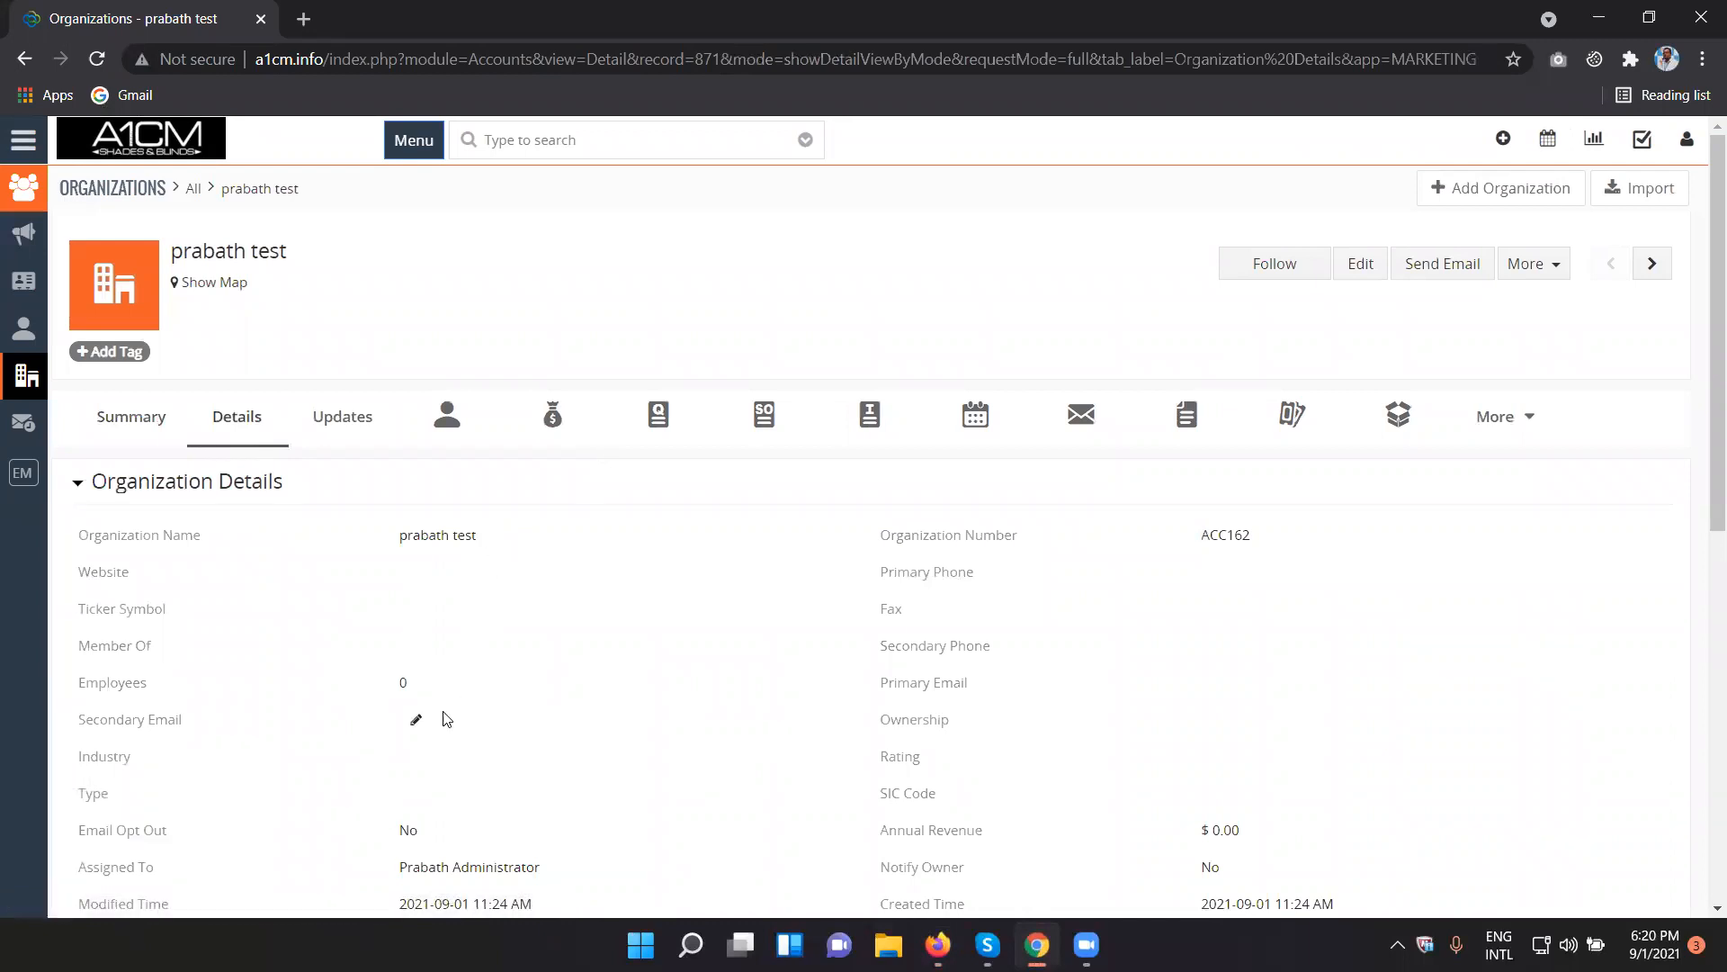
scroll(607, 843, "down", 1)
scroll(552, 490, "down", 5)
scroll(569, 493, "up", 6)
scroll(1288, 671, "down", 3)
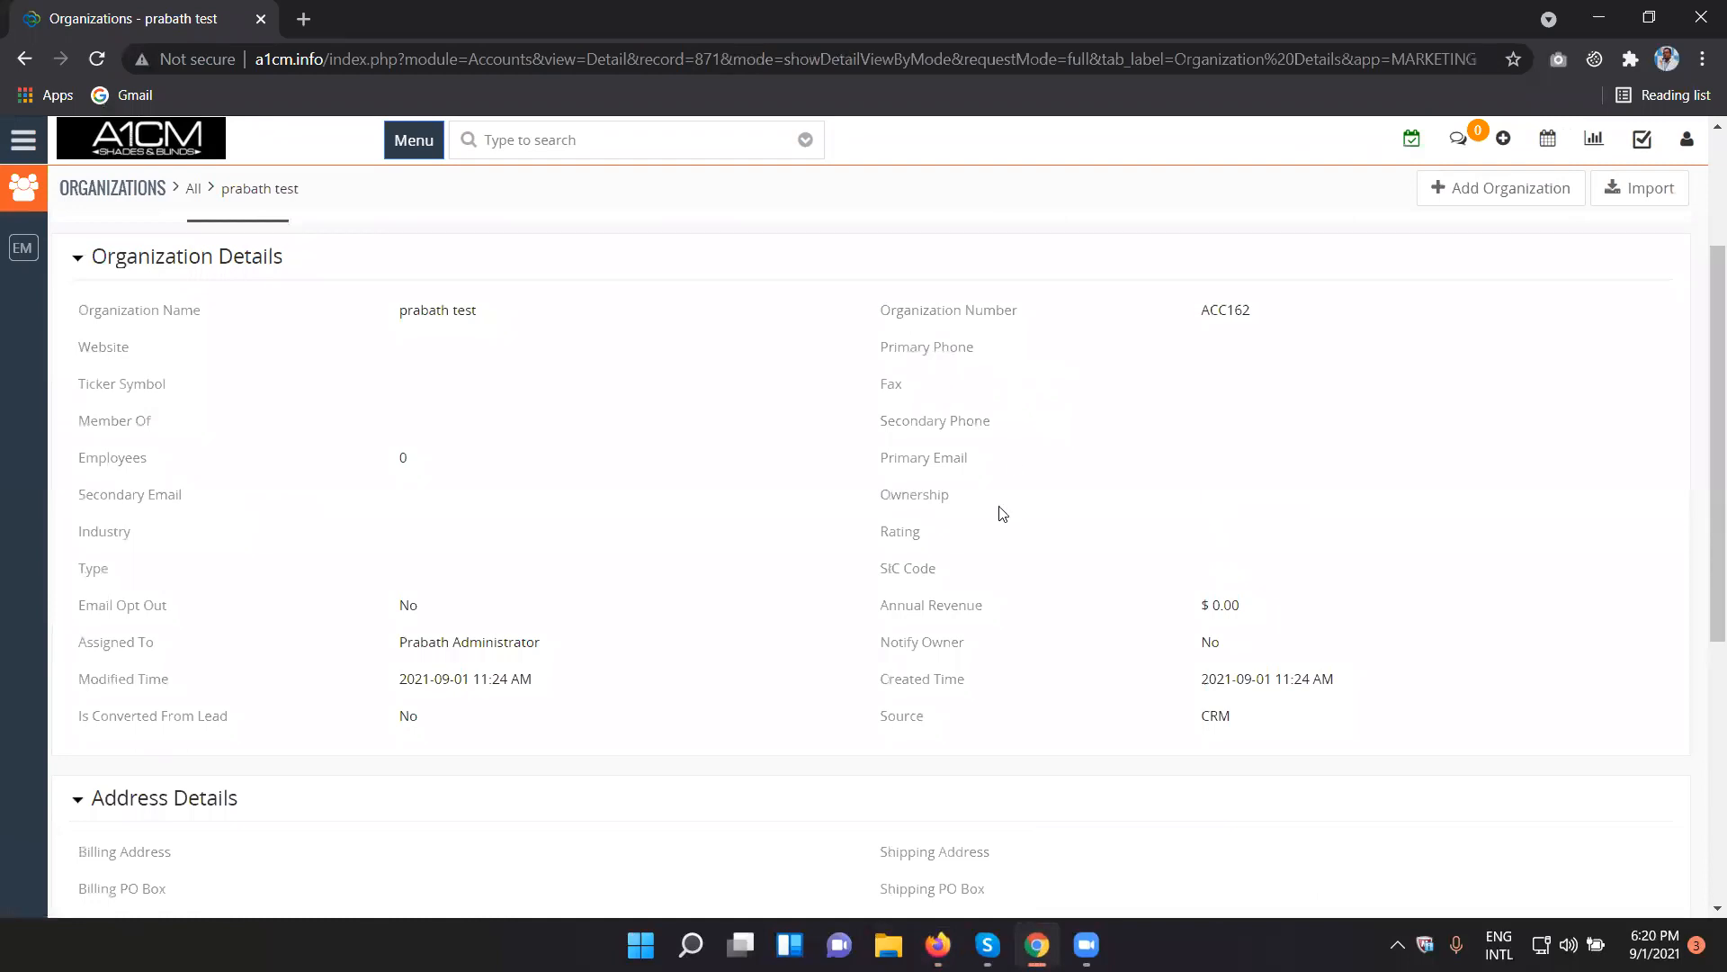
- Switch to Firefox and start a new user group named Marketing Group in the Groups settings
left_click(938, 946)
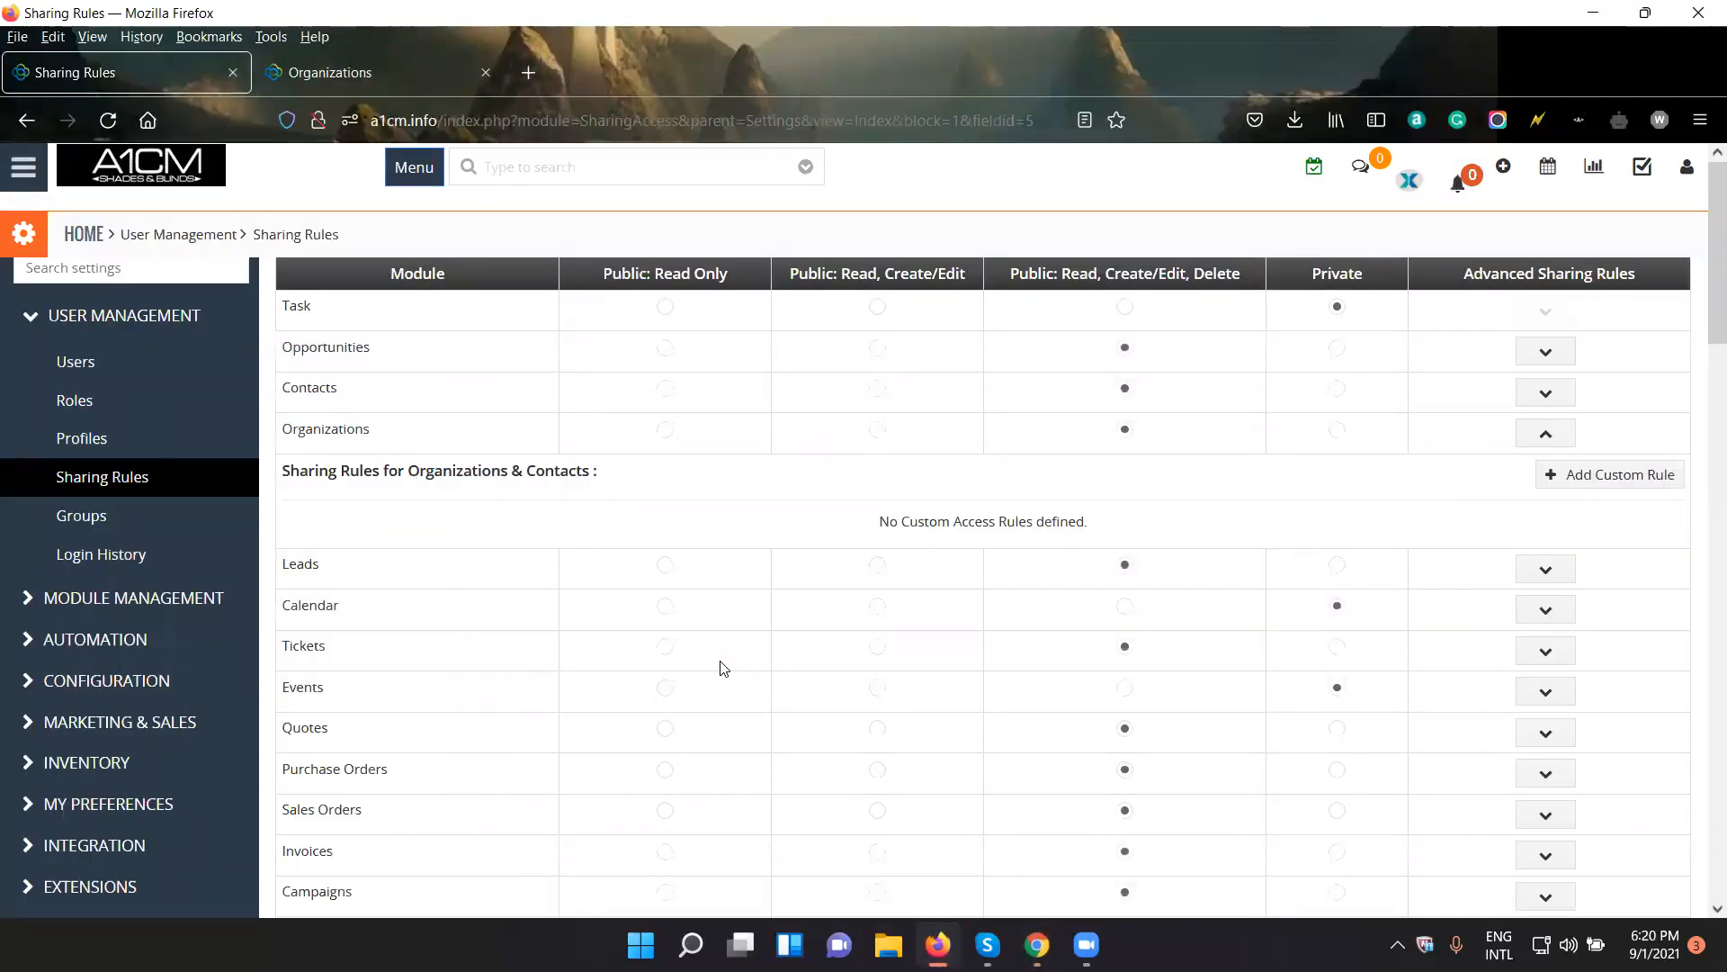
scroll(733, 693, "down", 5)
scroll(945, 705, "up", 5)
left_click(105, 517)
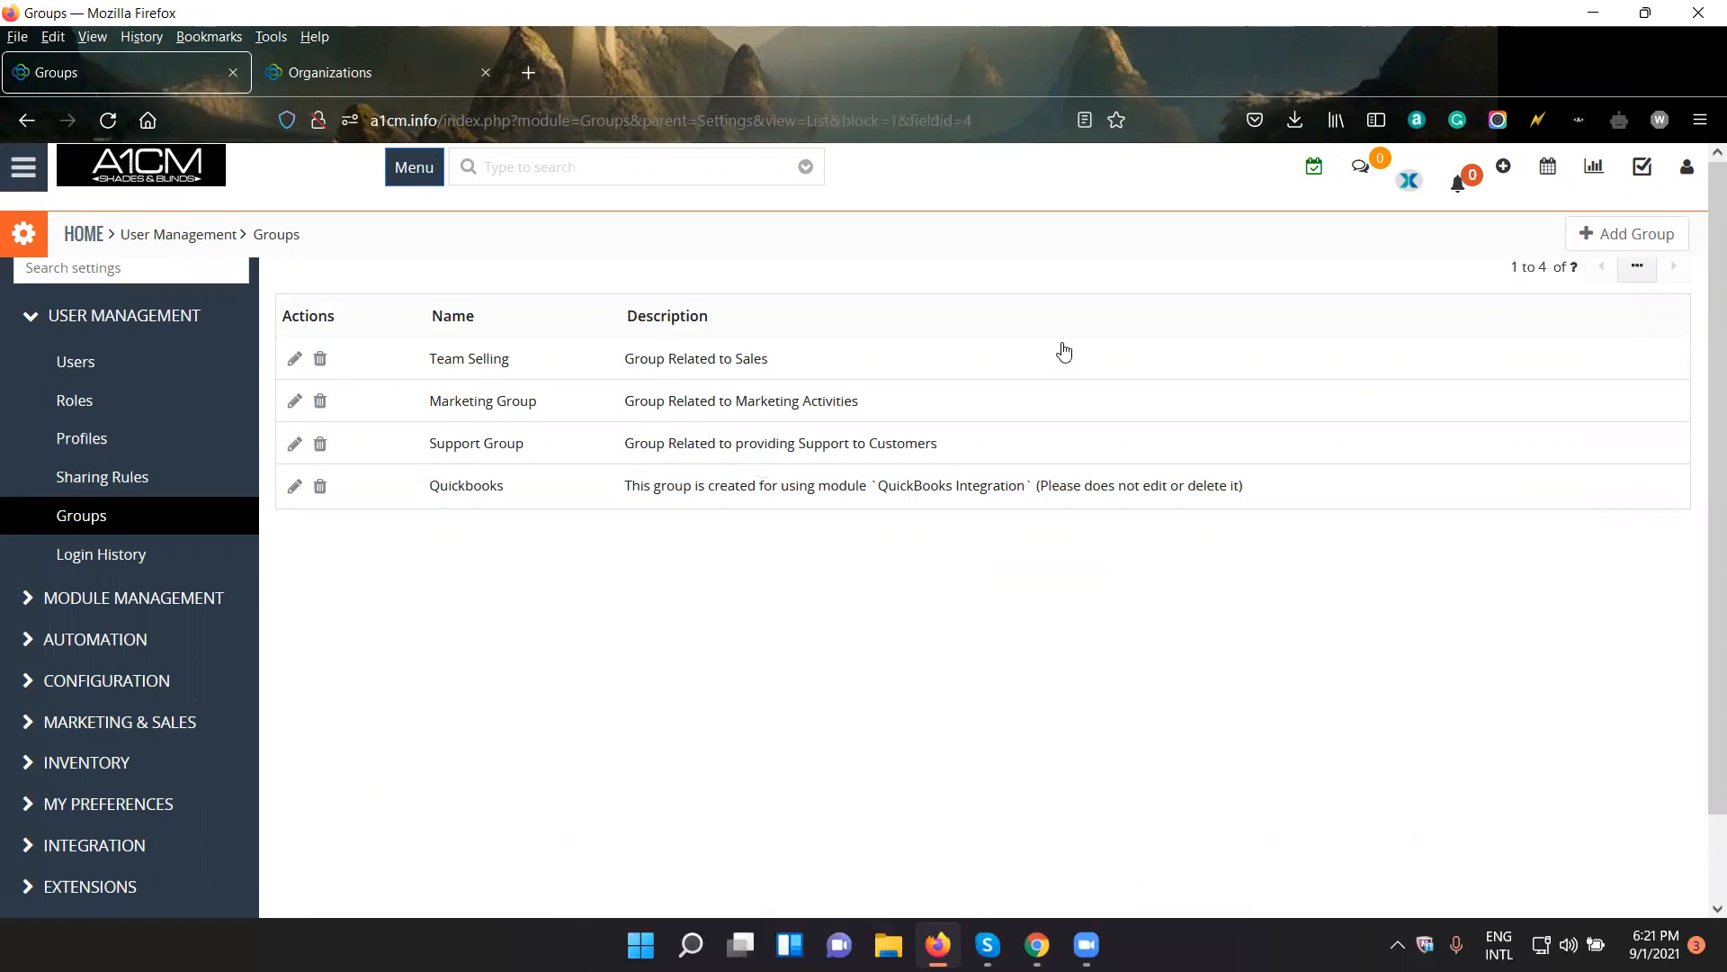
left_click(1656, 248)
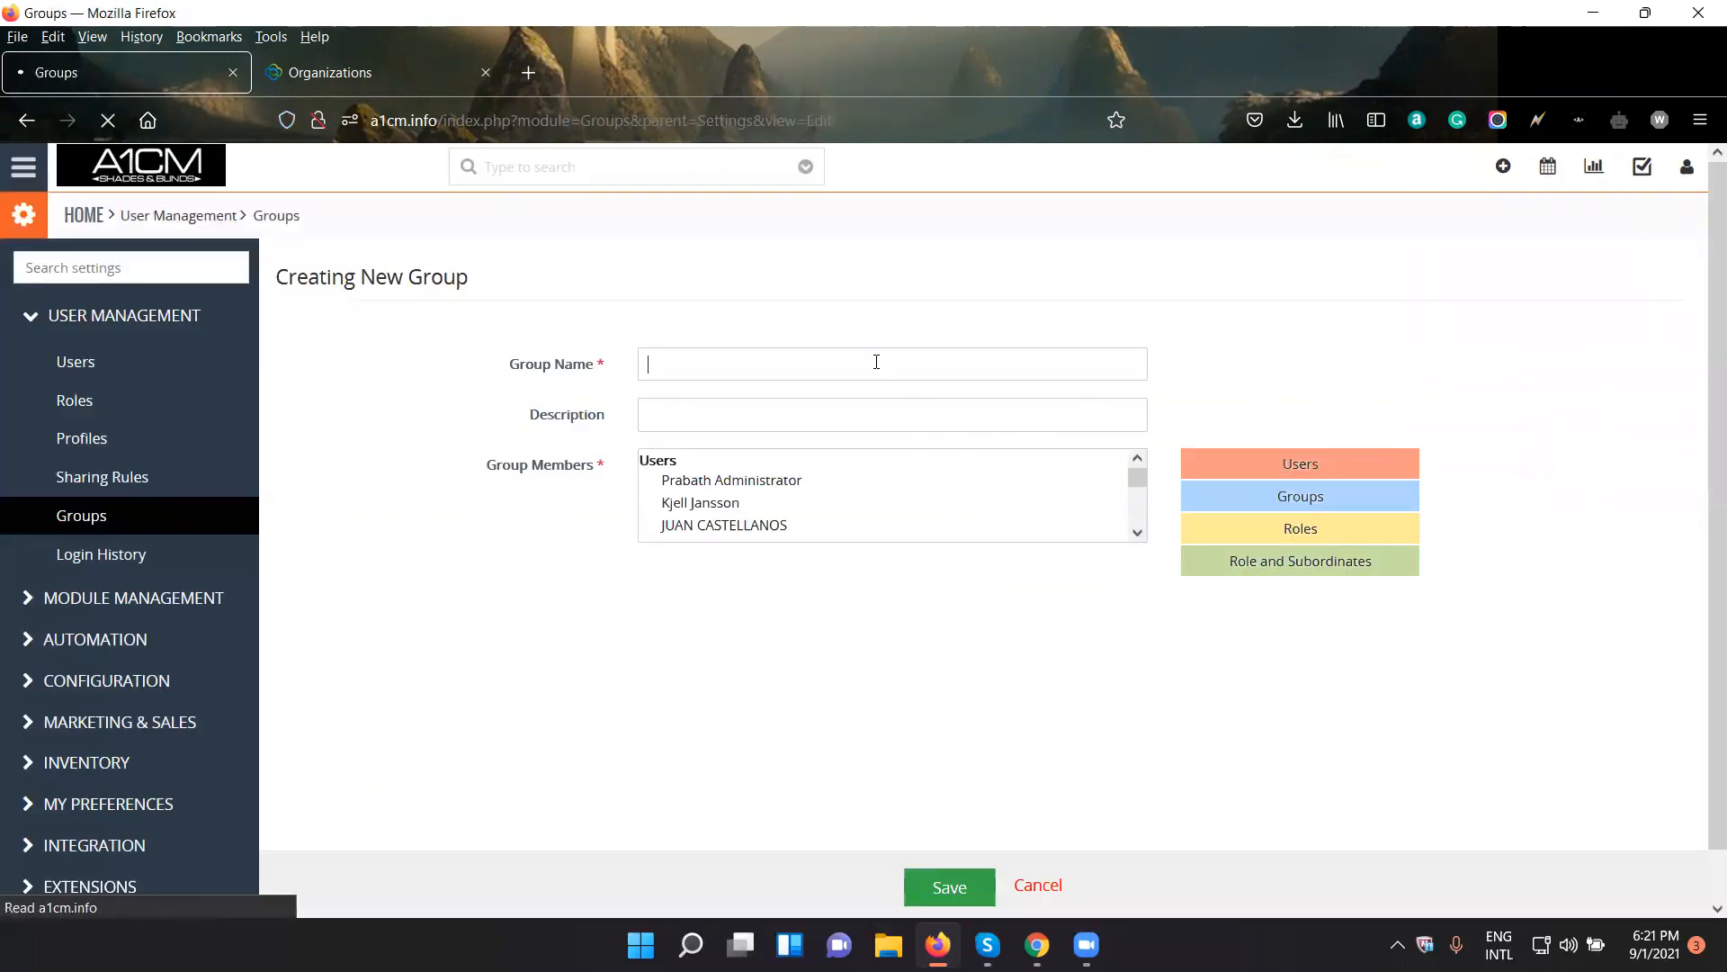
left_click(877, 362)
type("Group")
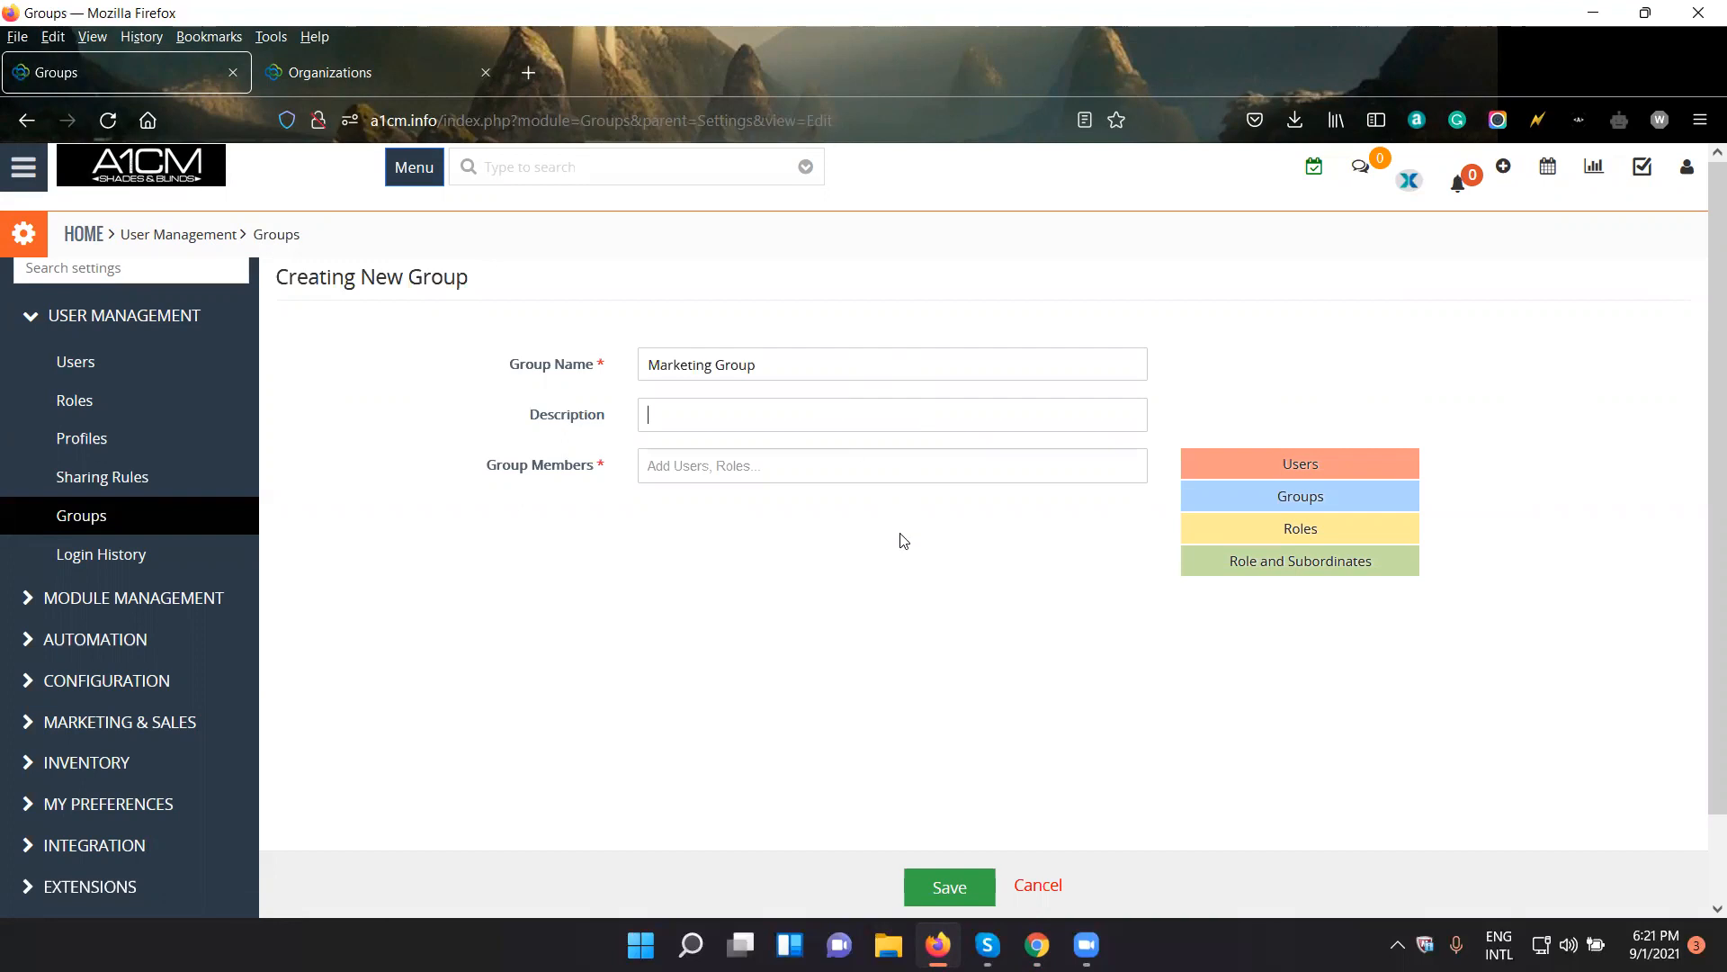
- Add the administrator and the next two listed users as group members and try to save the group
left_click(903, 464)
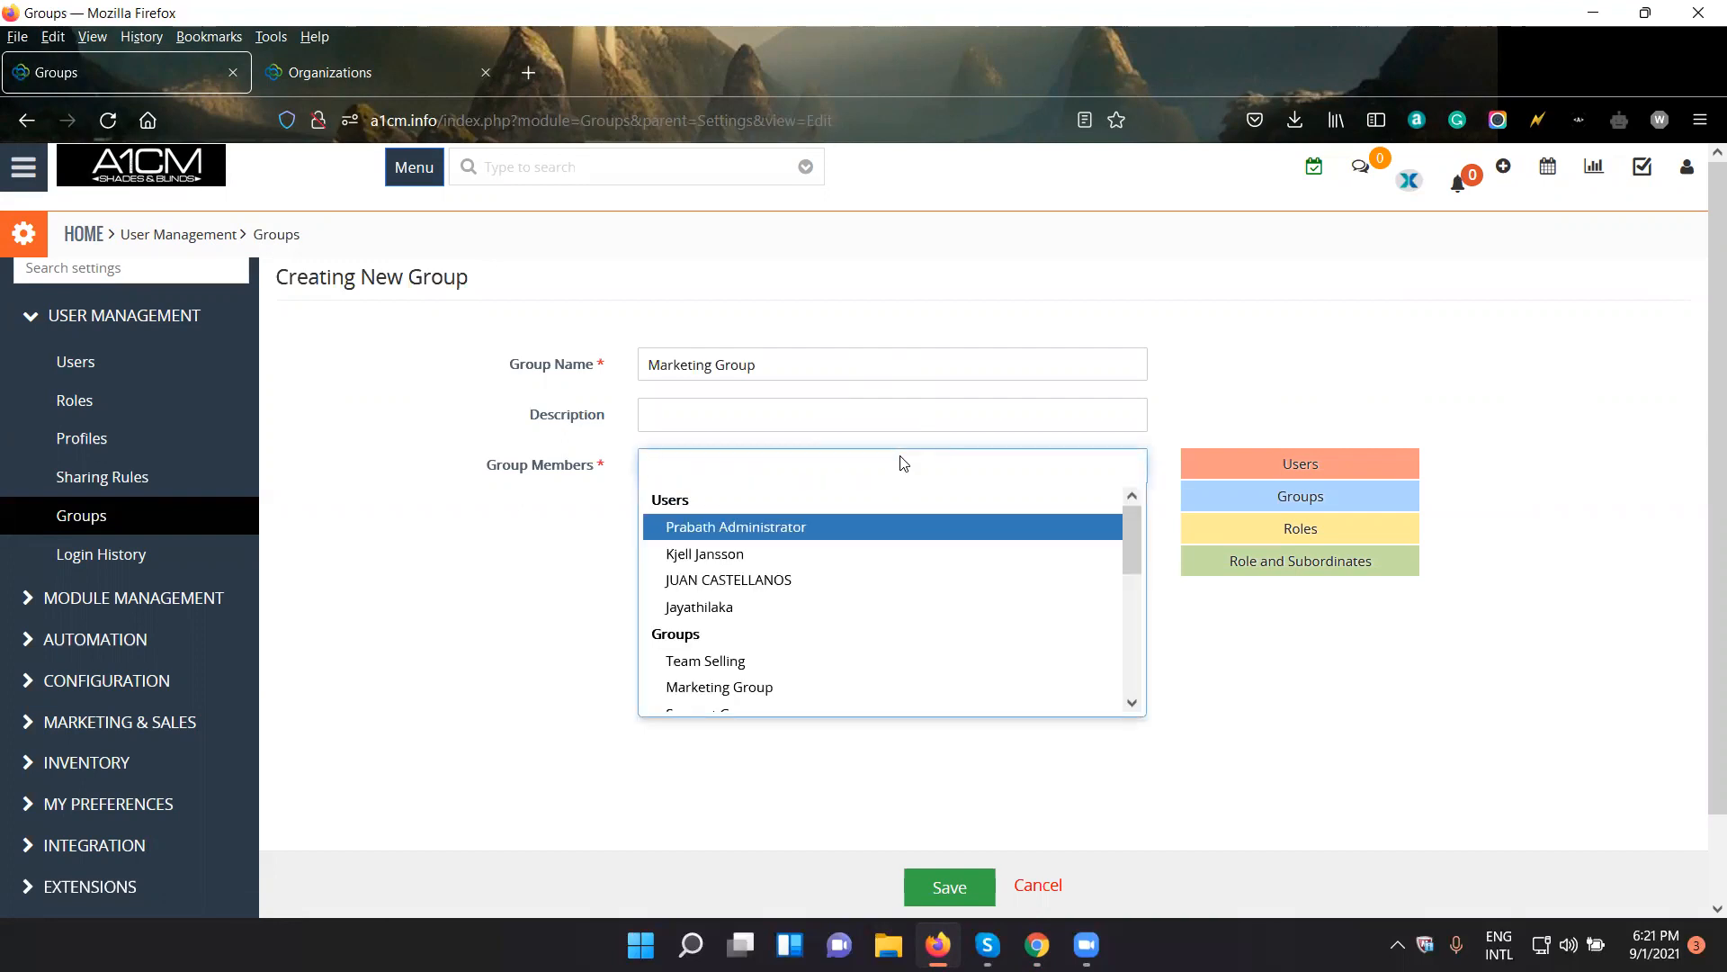
left_click(837, 528)
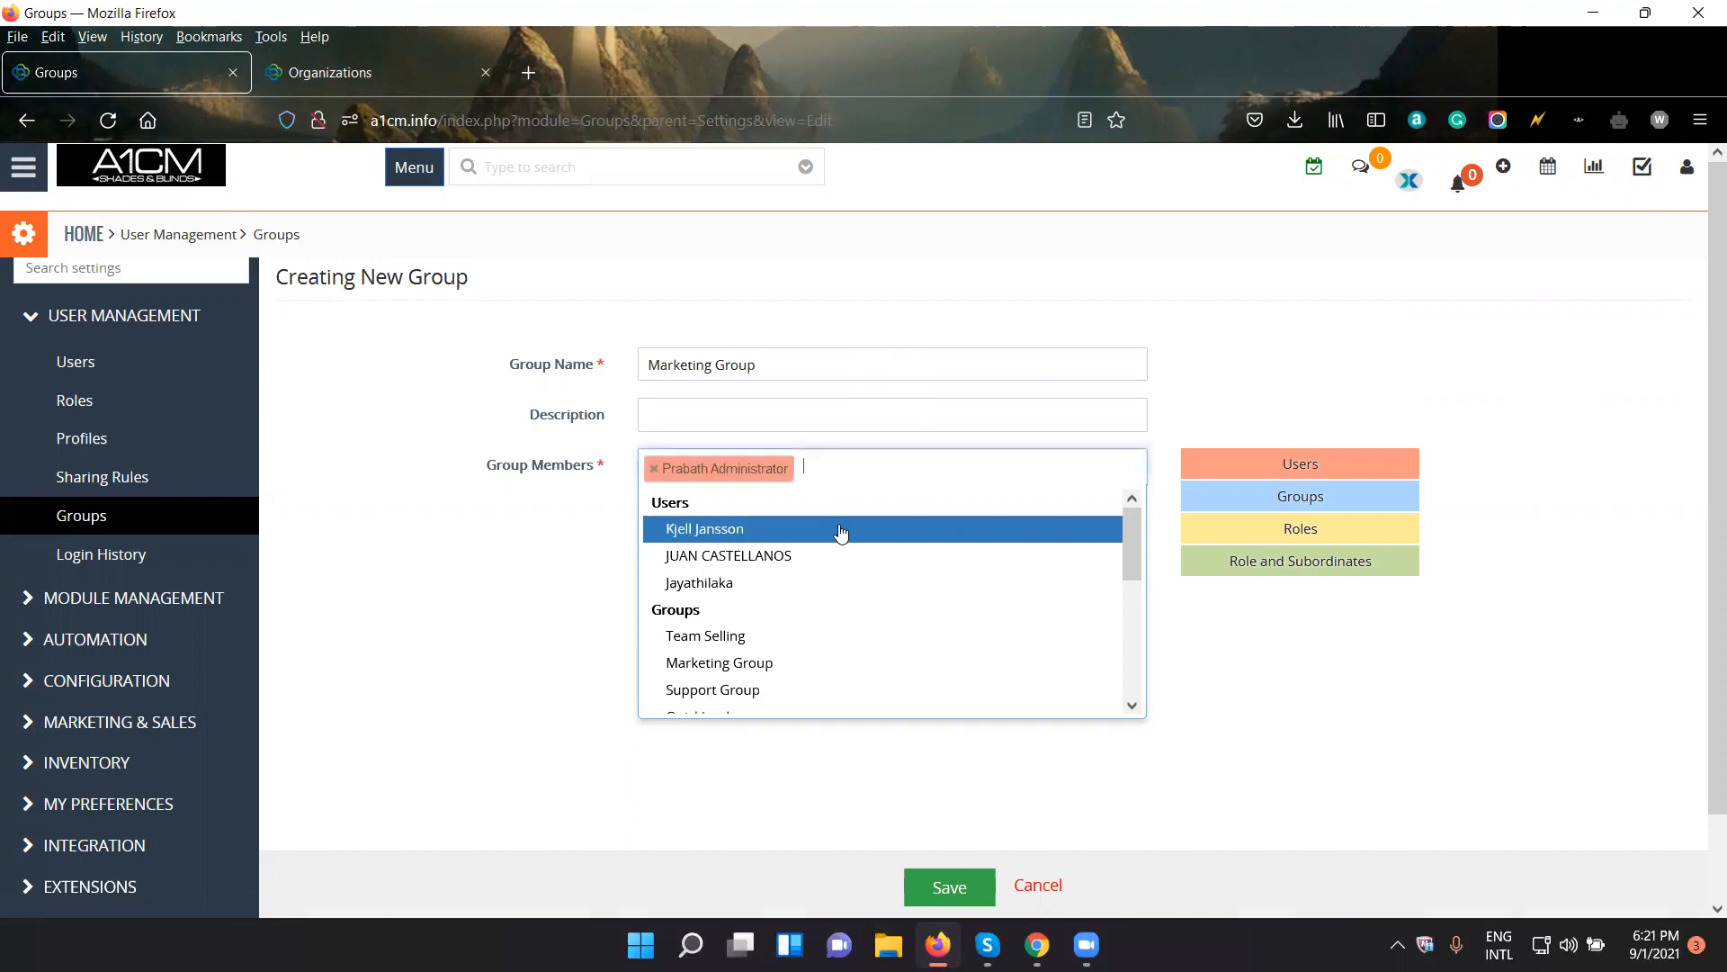
left_click(820, 529)
left_click(832, 535)
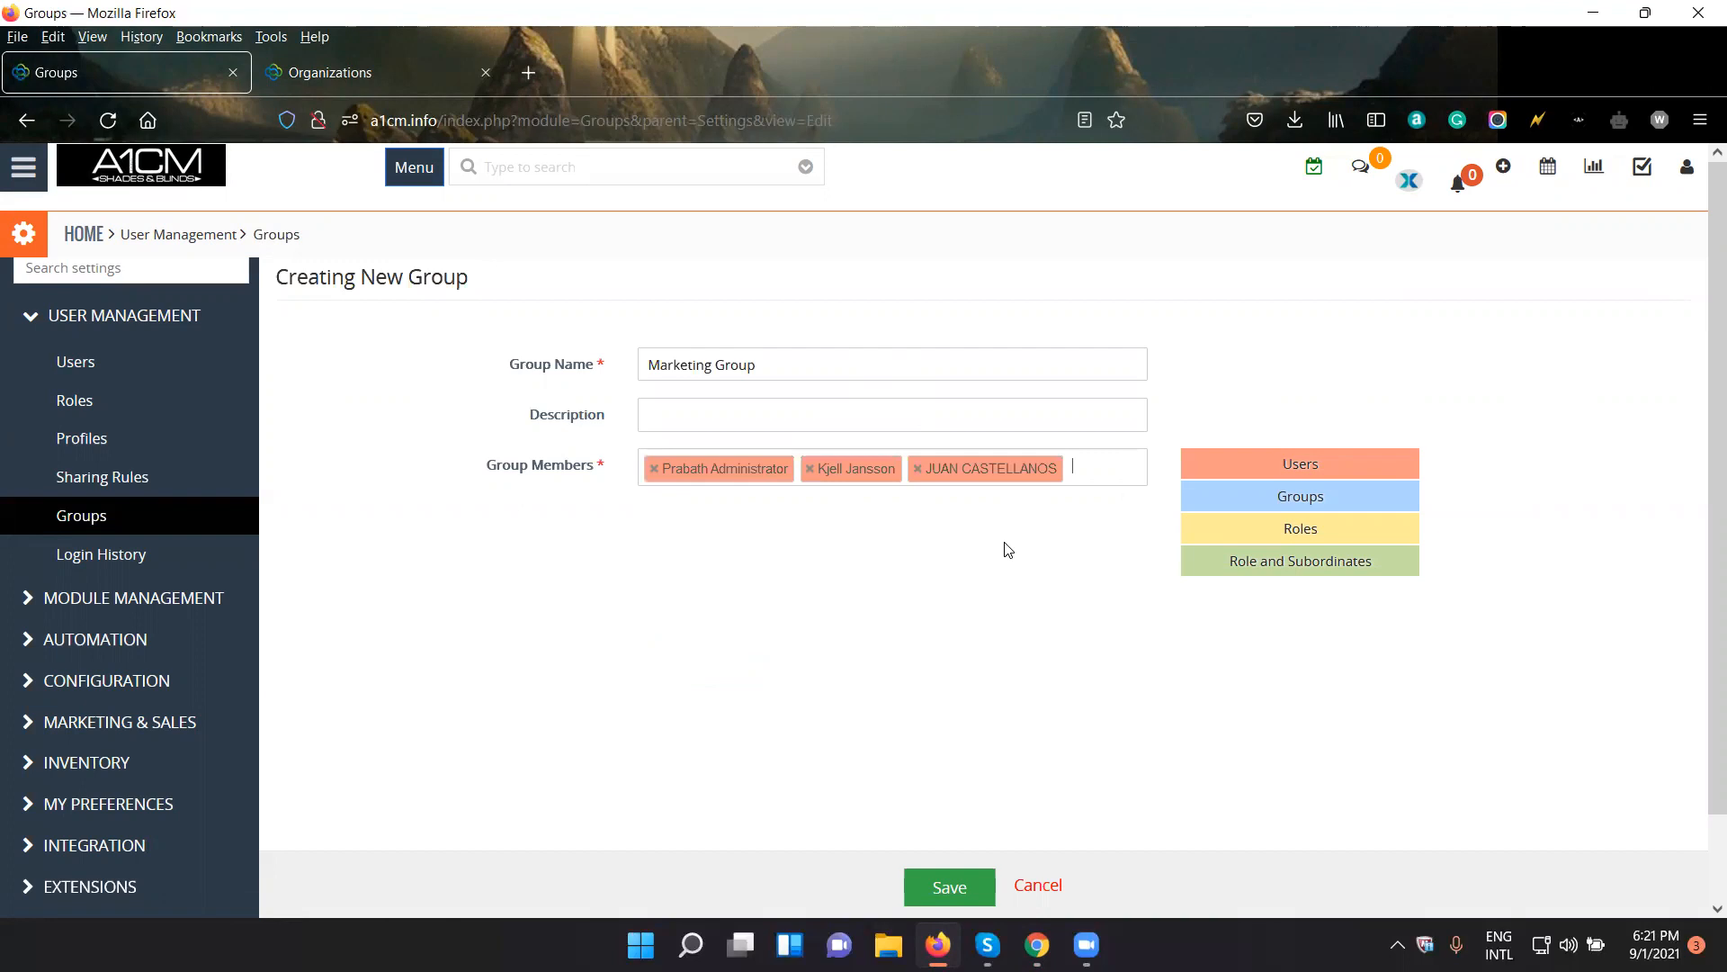
scroll(1009, 550, "down", 2)
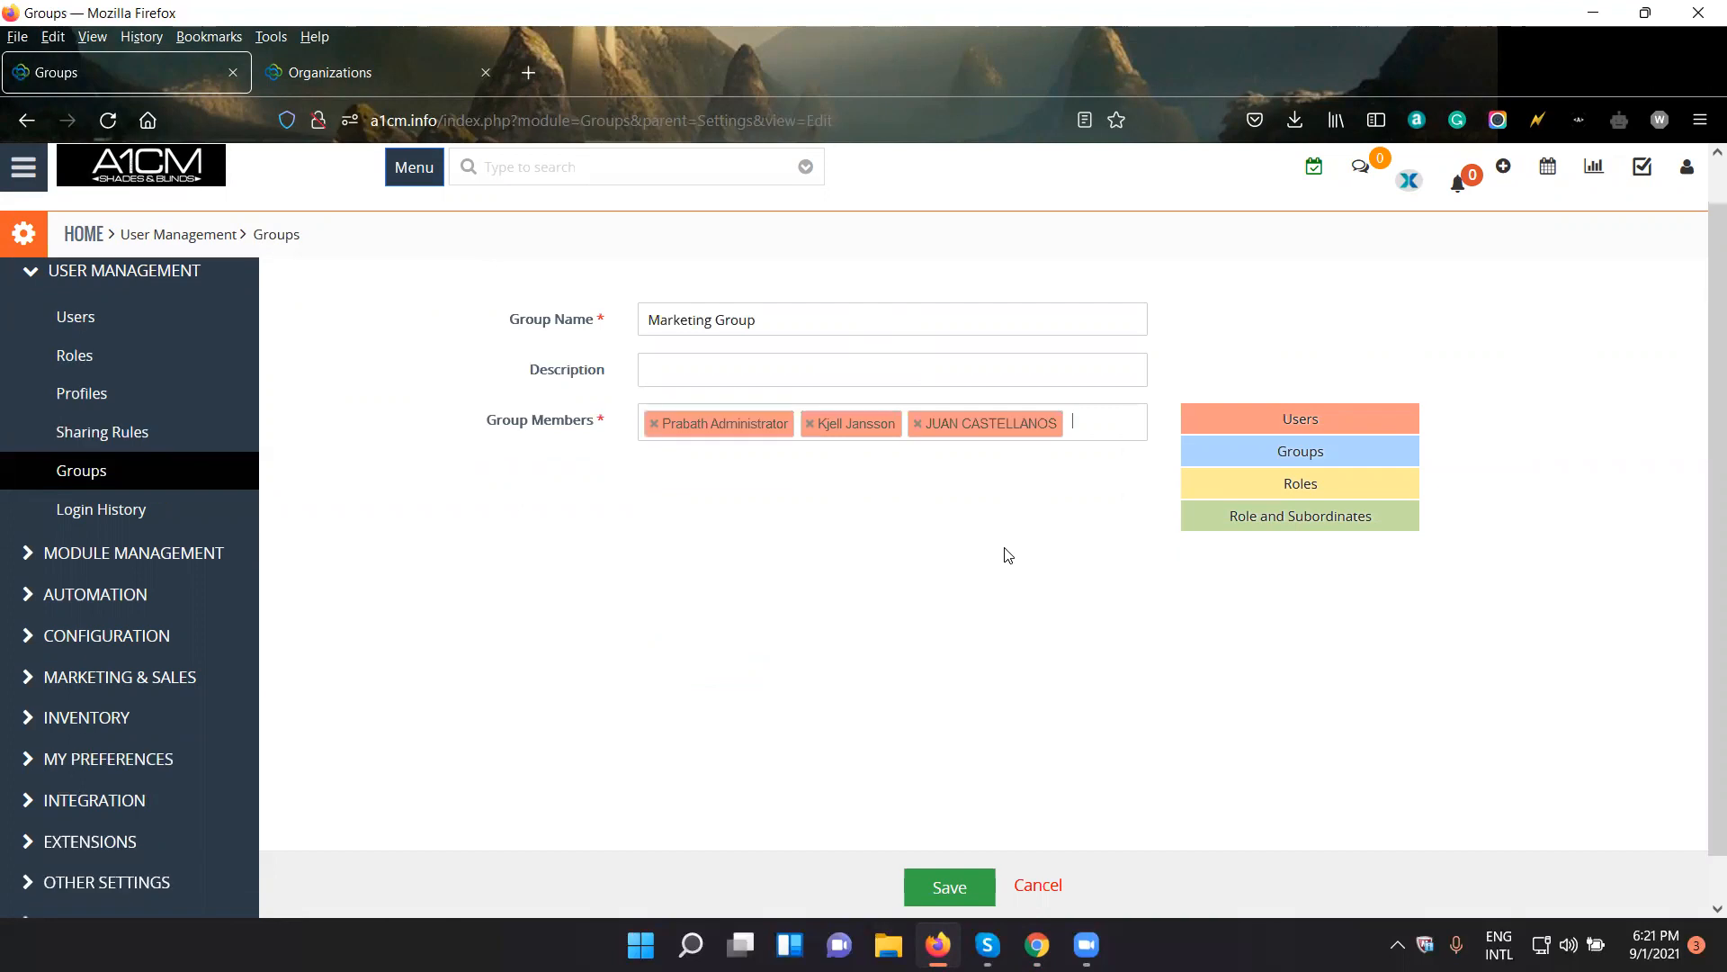
left_click(985, 877)
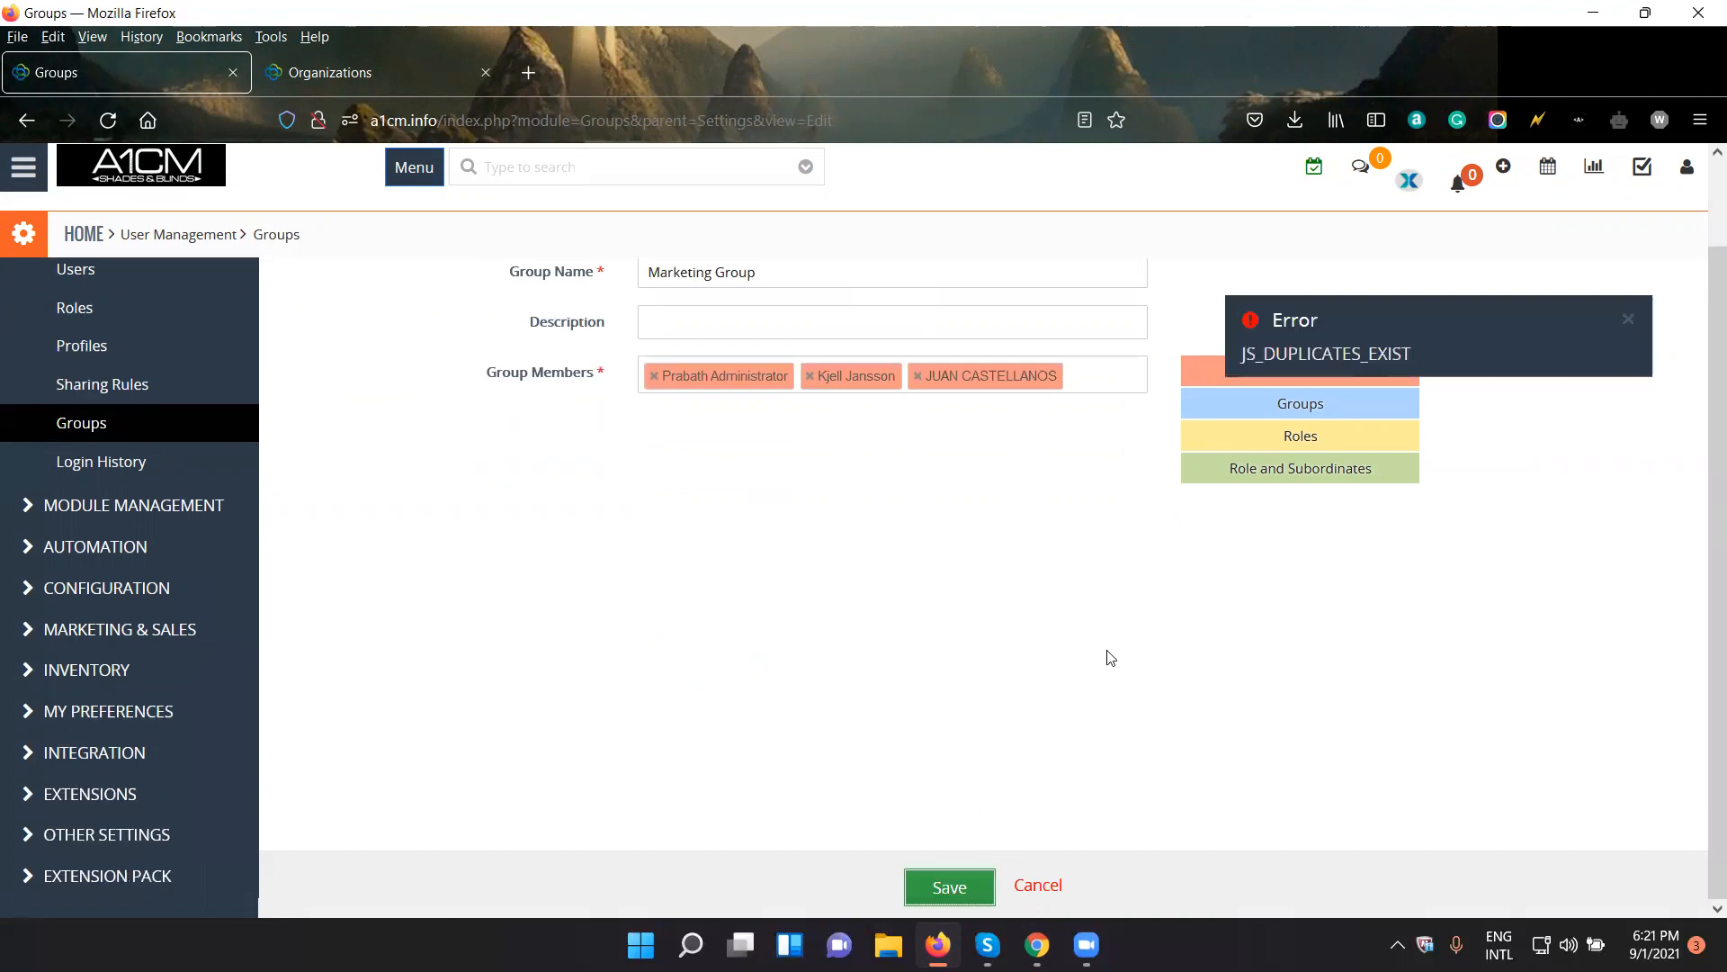
- Rename the new group Marketing1 Group, save it and return to the groups list
scroll(1110, 658, "up", 2)
left_click(715, 365)
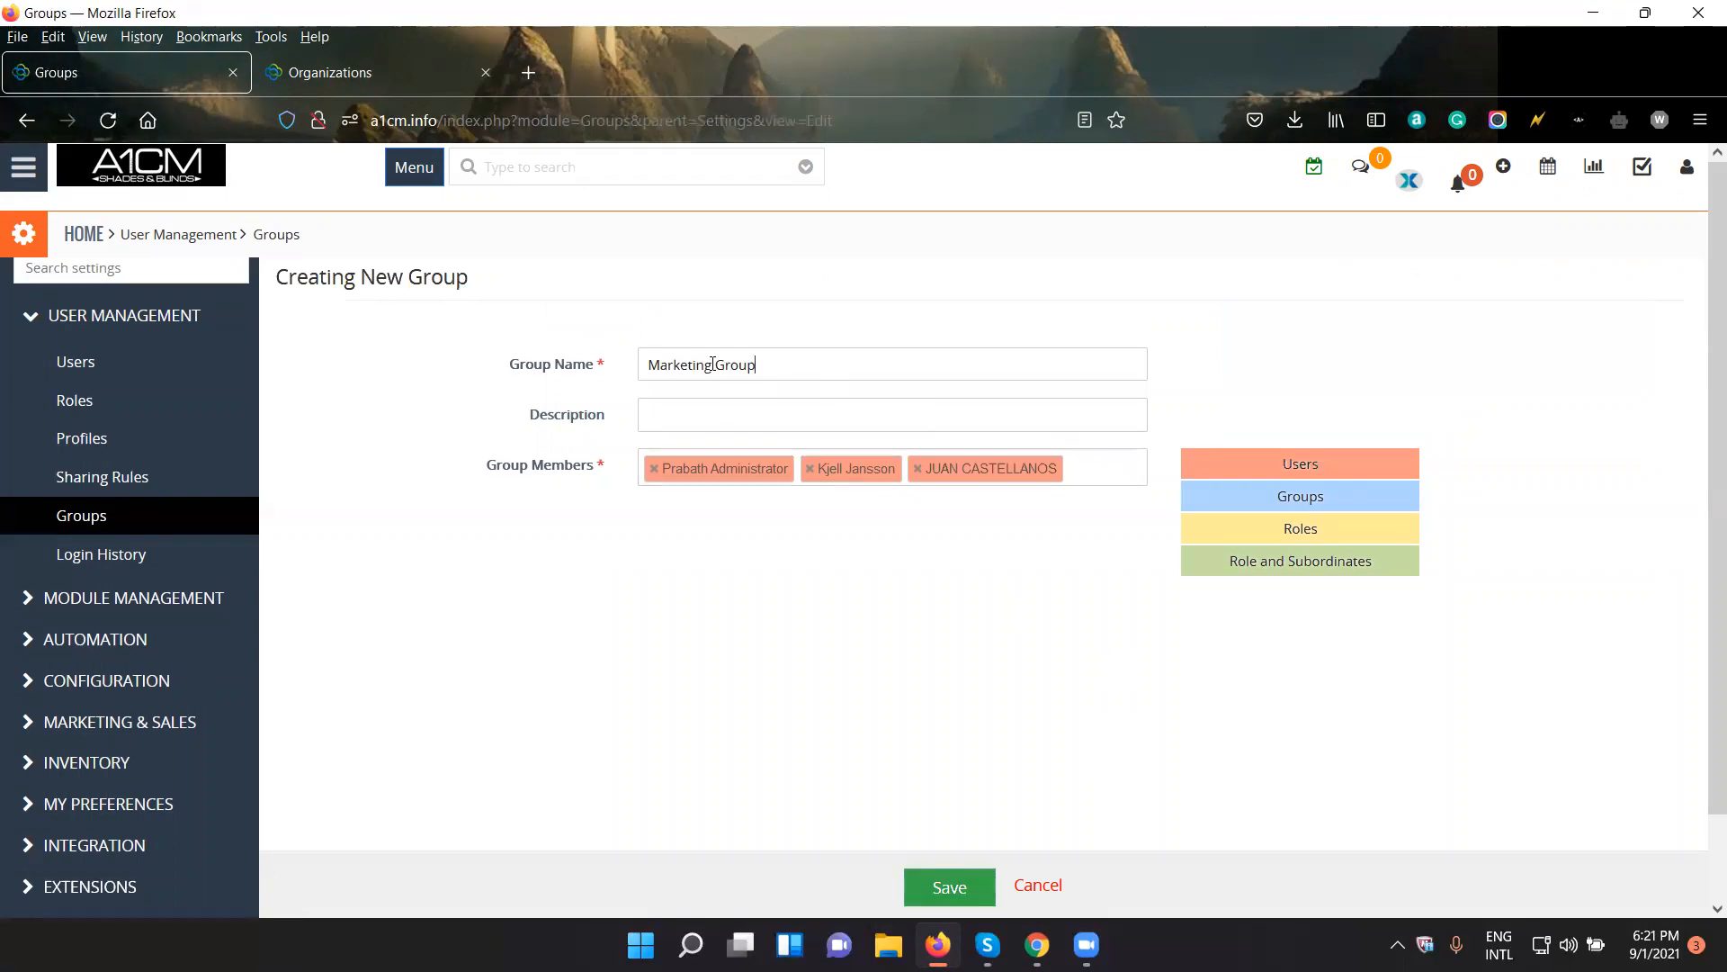
type("1")
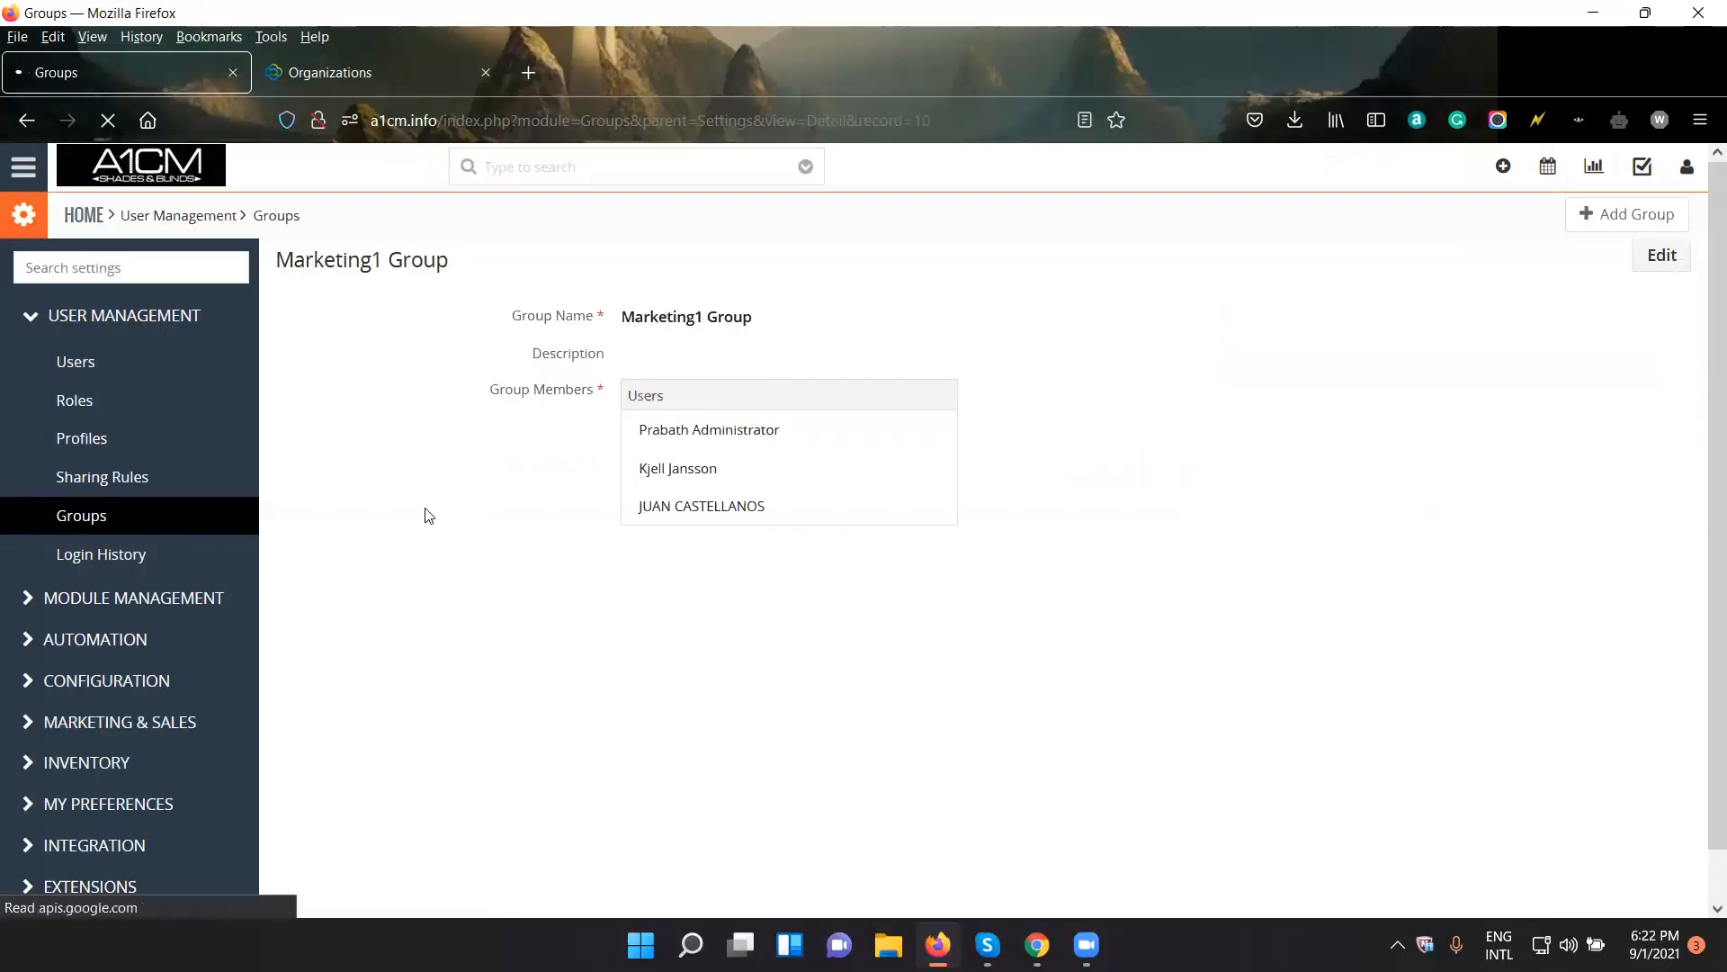
left_click(139, 519)
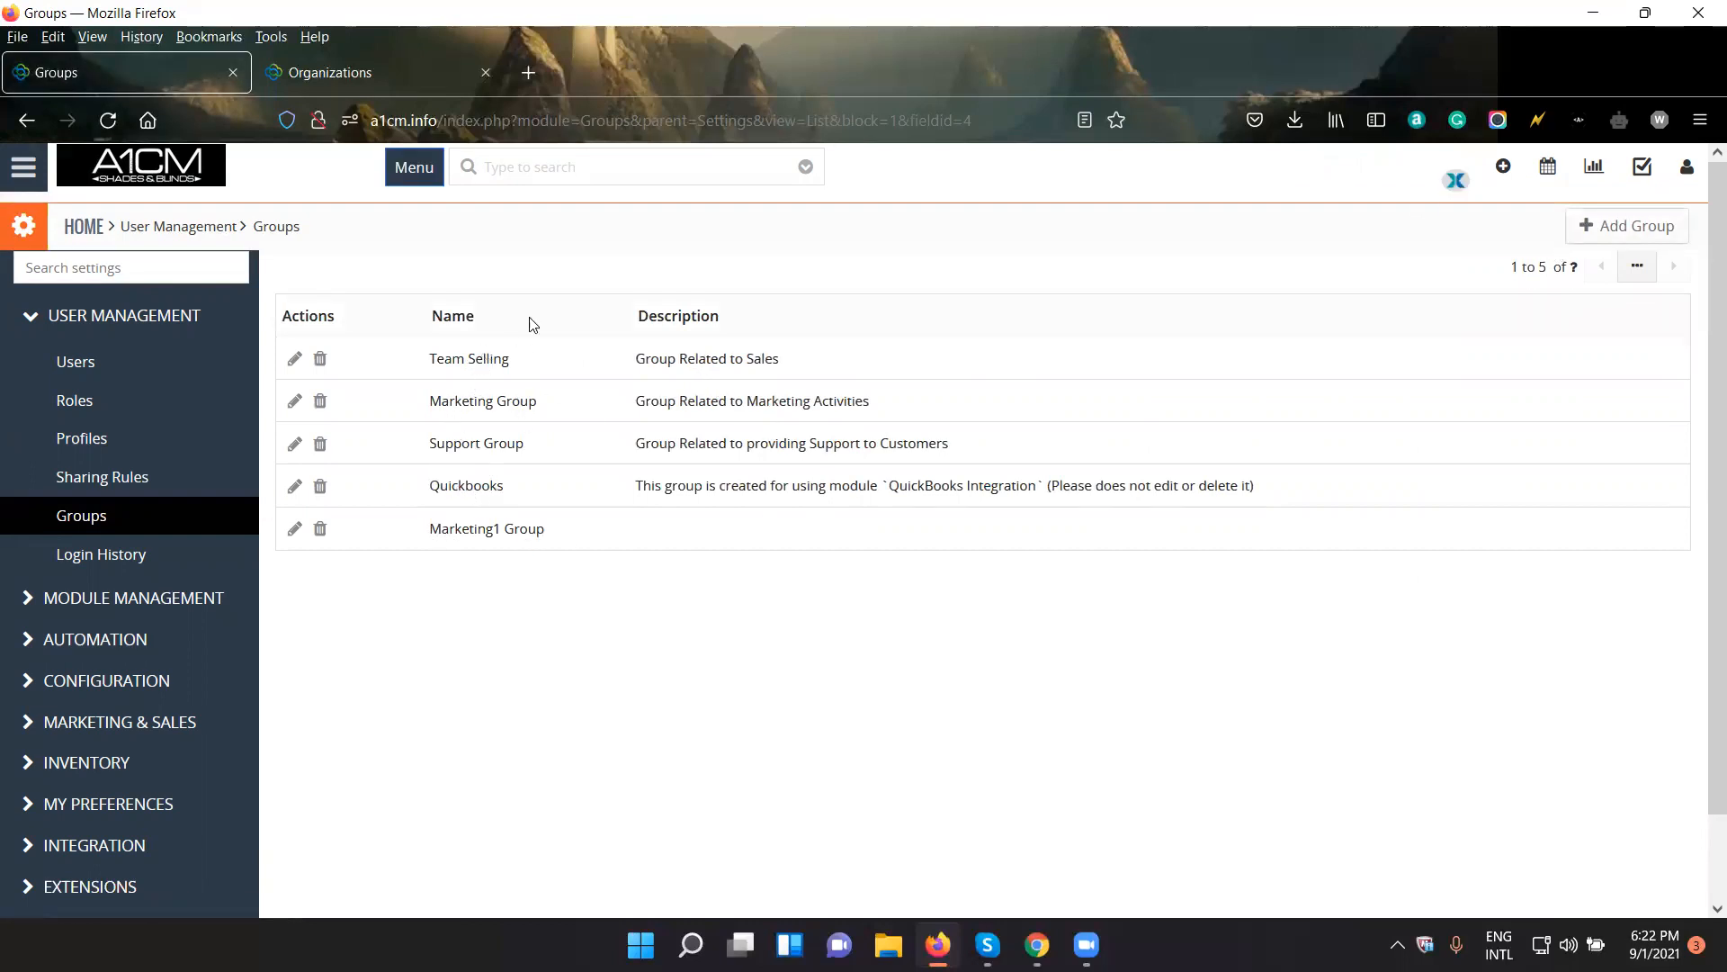
- Open the existing Marketing Group for editing, look through the available member choices and leave without changes
left_click(295, 402)
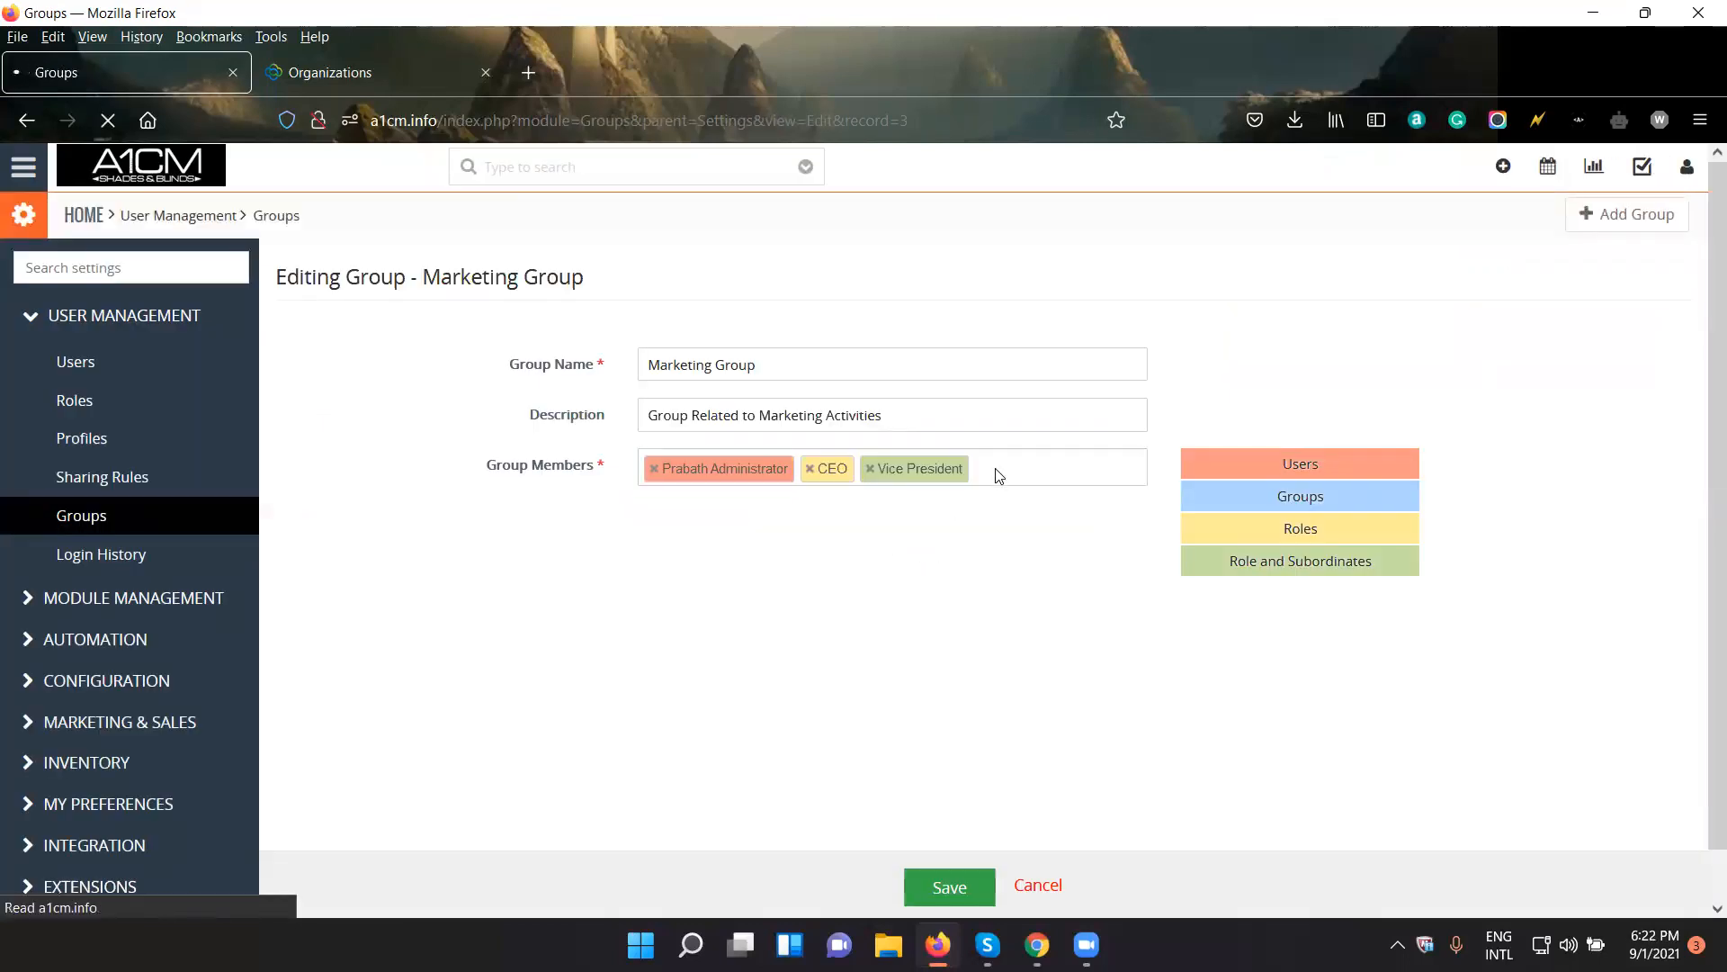
left_click(1007, 471)
scroll(819, 576, "down", 2)
scroll(817, 567, "up", 2)
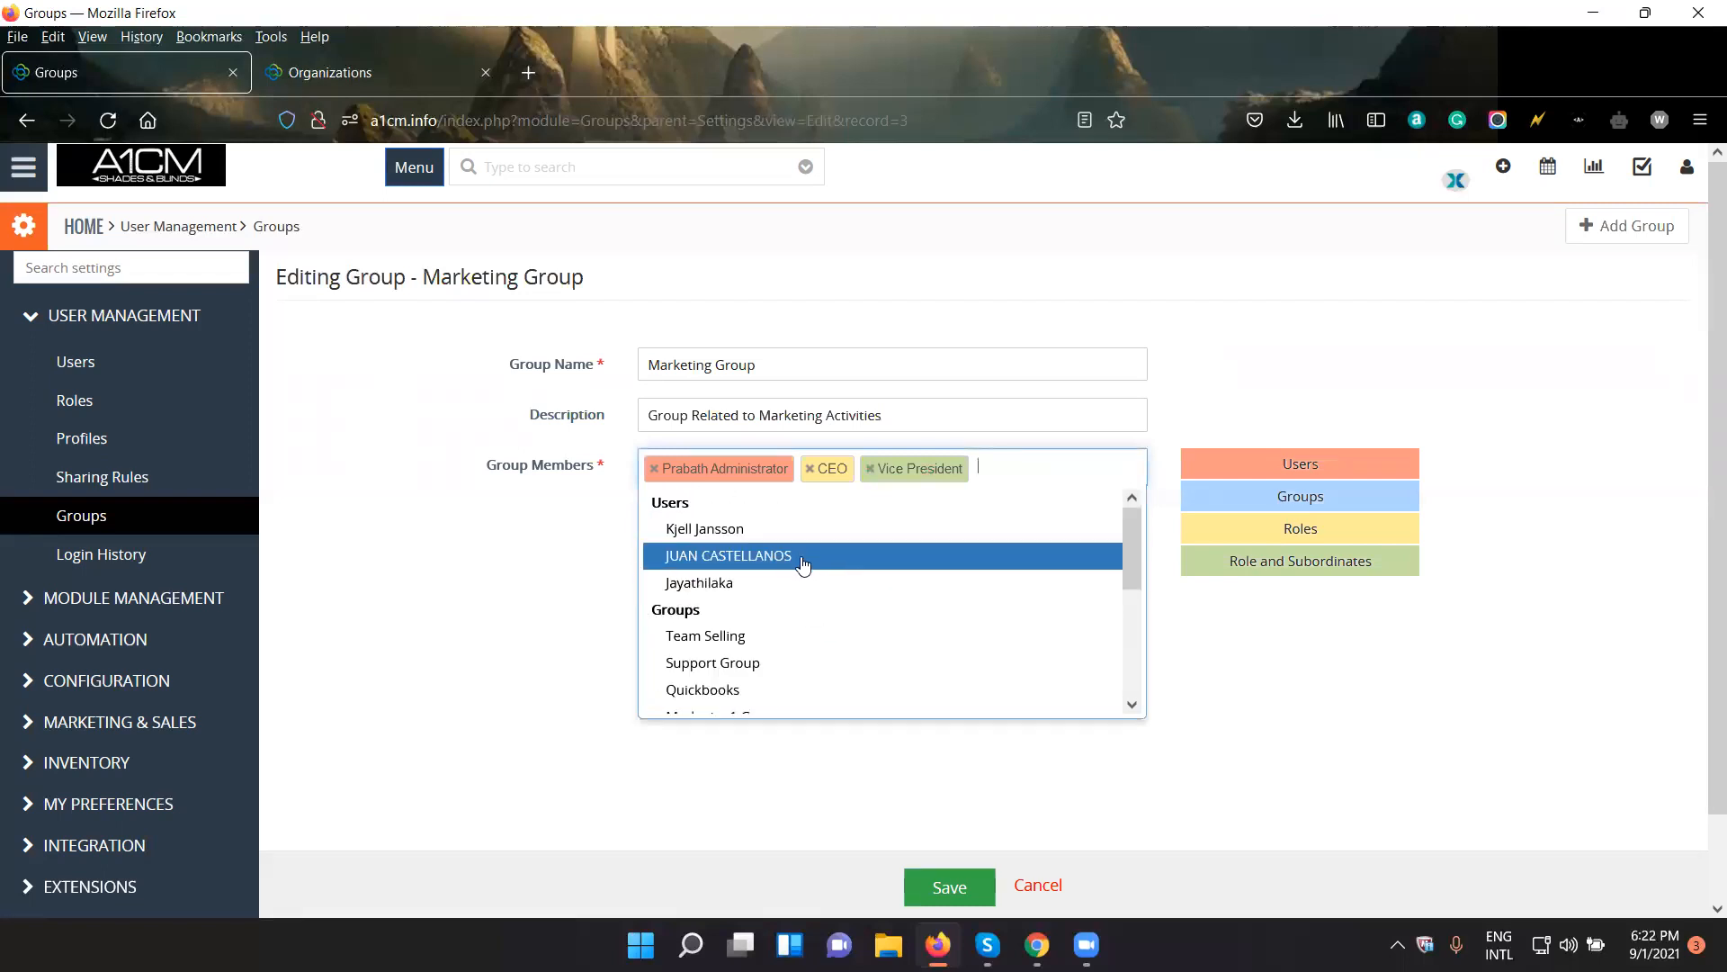
left_click(1352, 370)
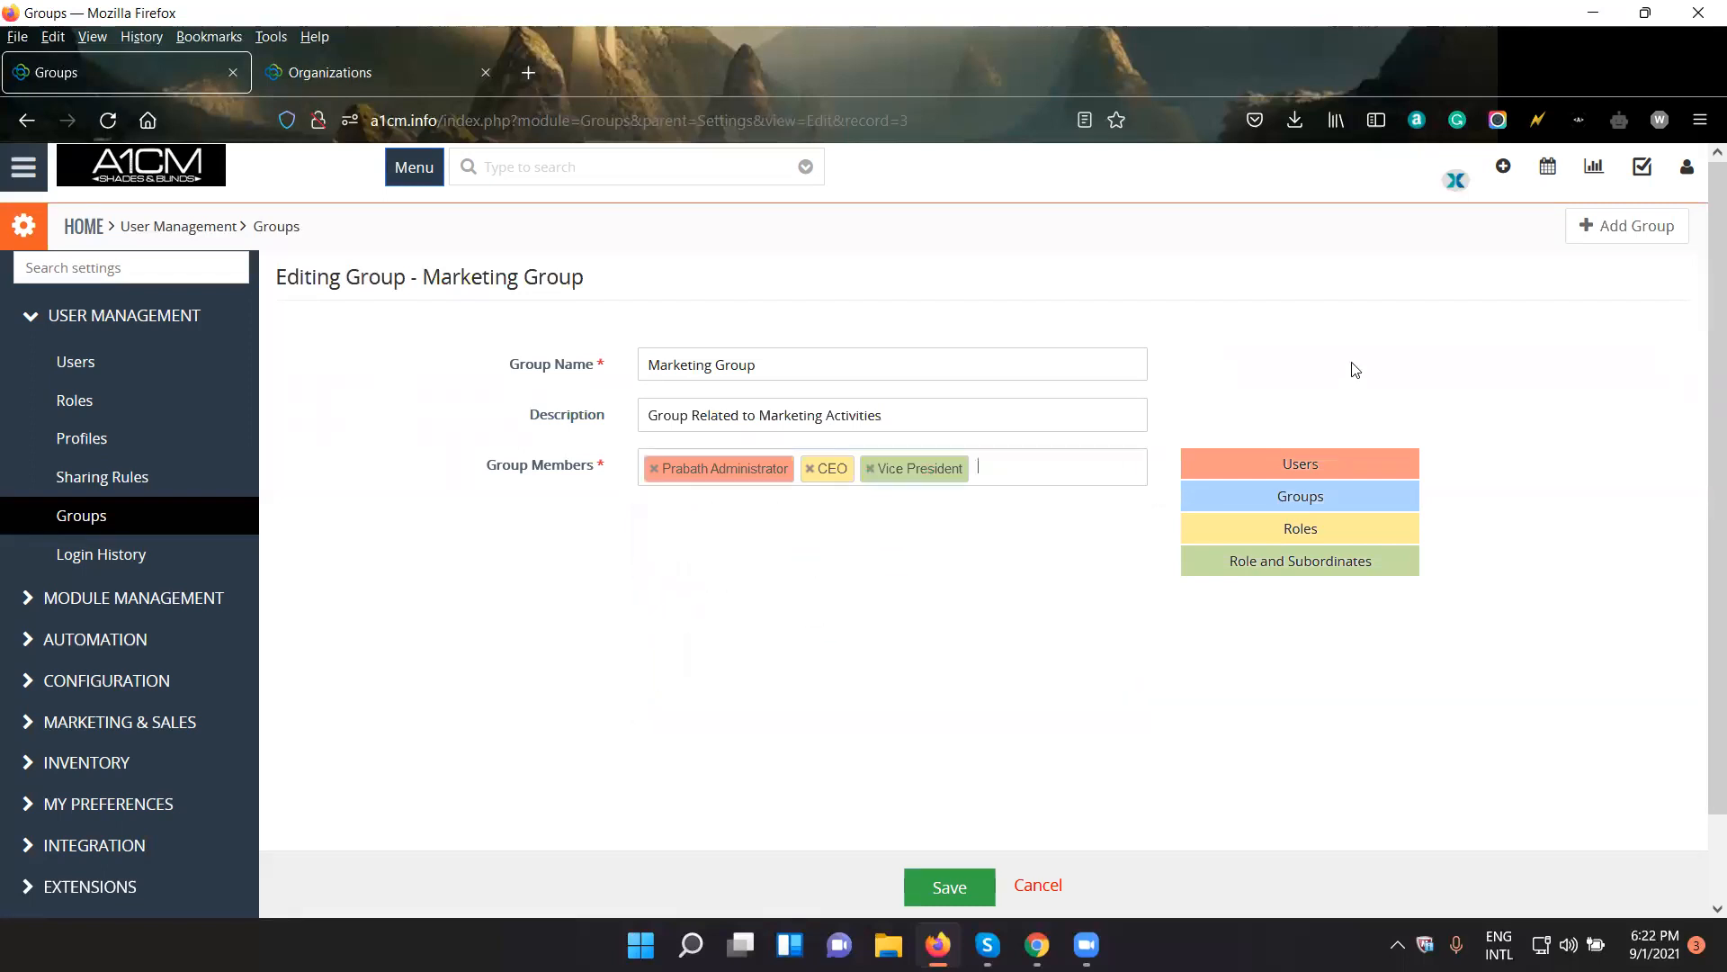
left_click(1035, 886)
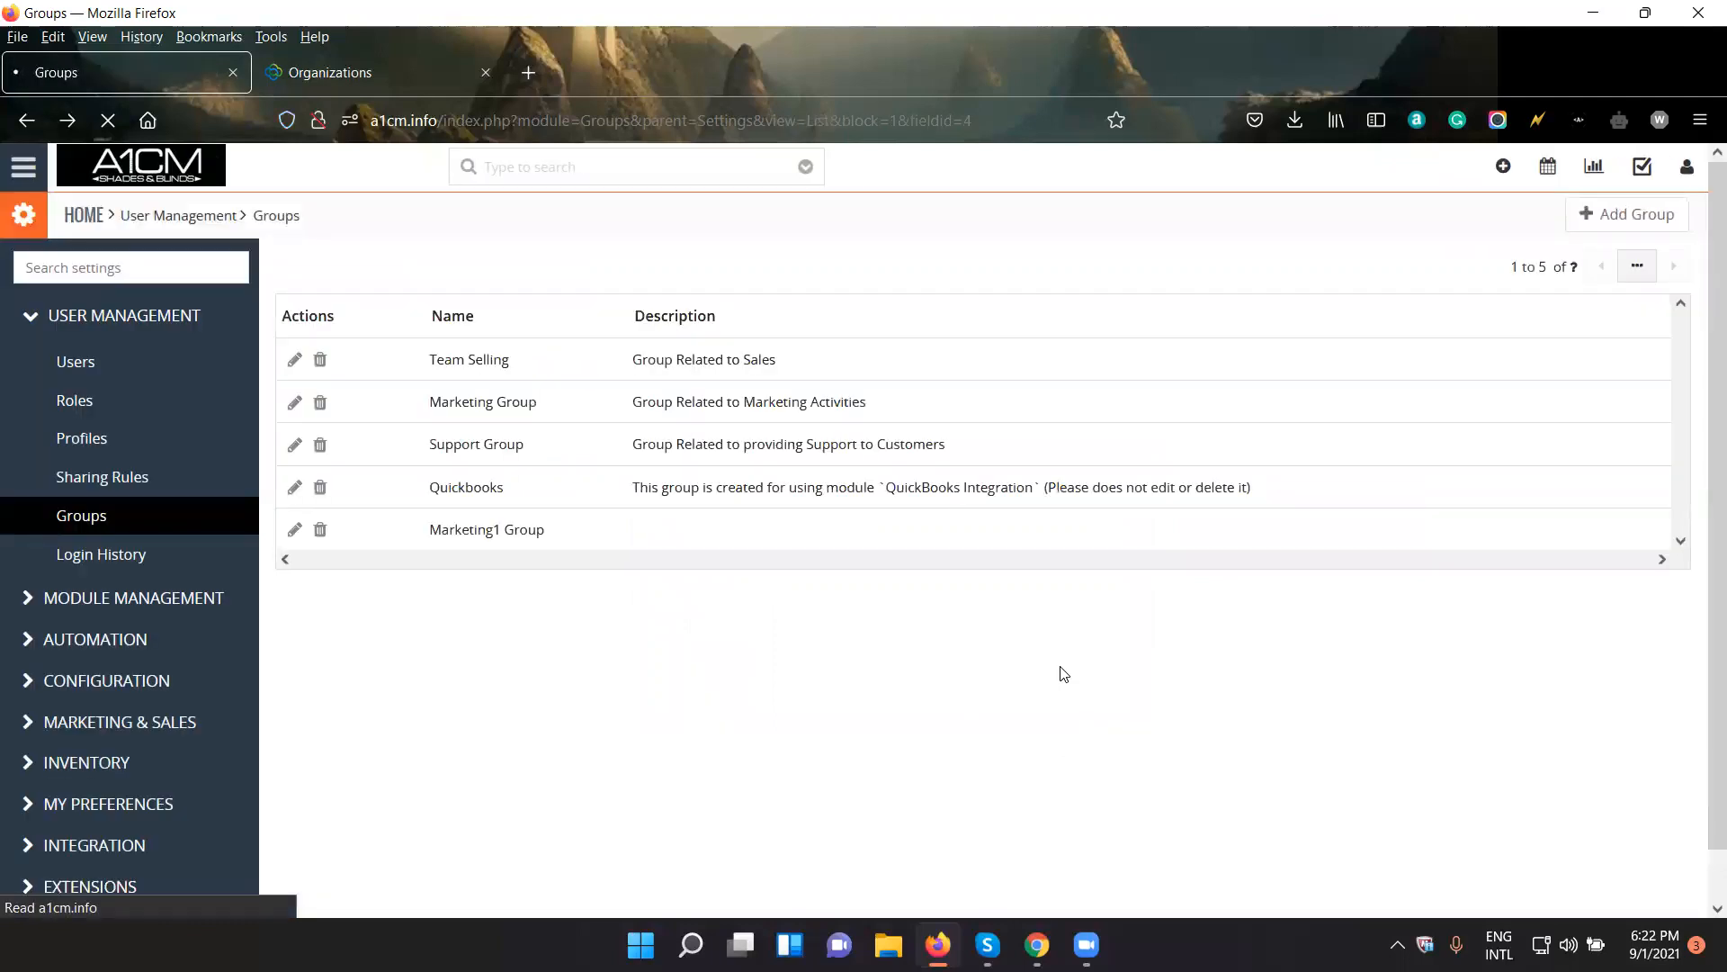
left_click(24, 171)
mouse_move(90, 263)
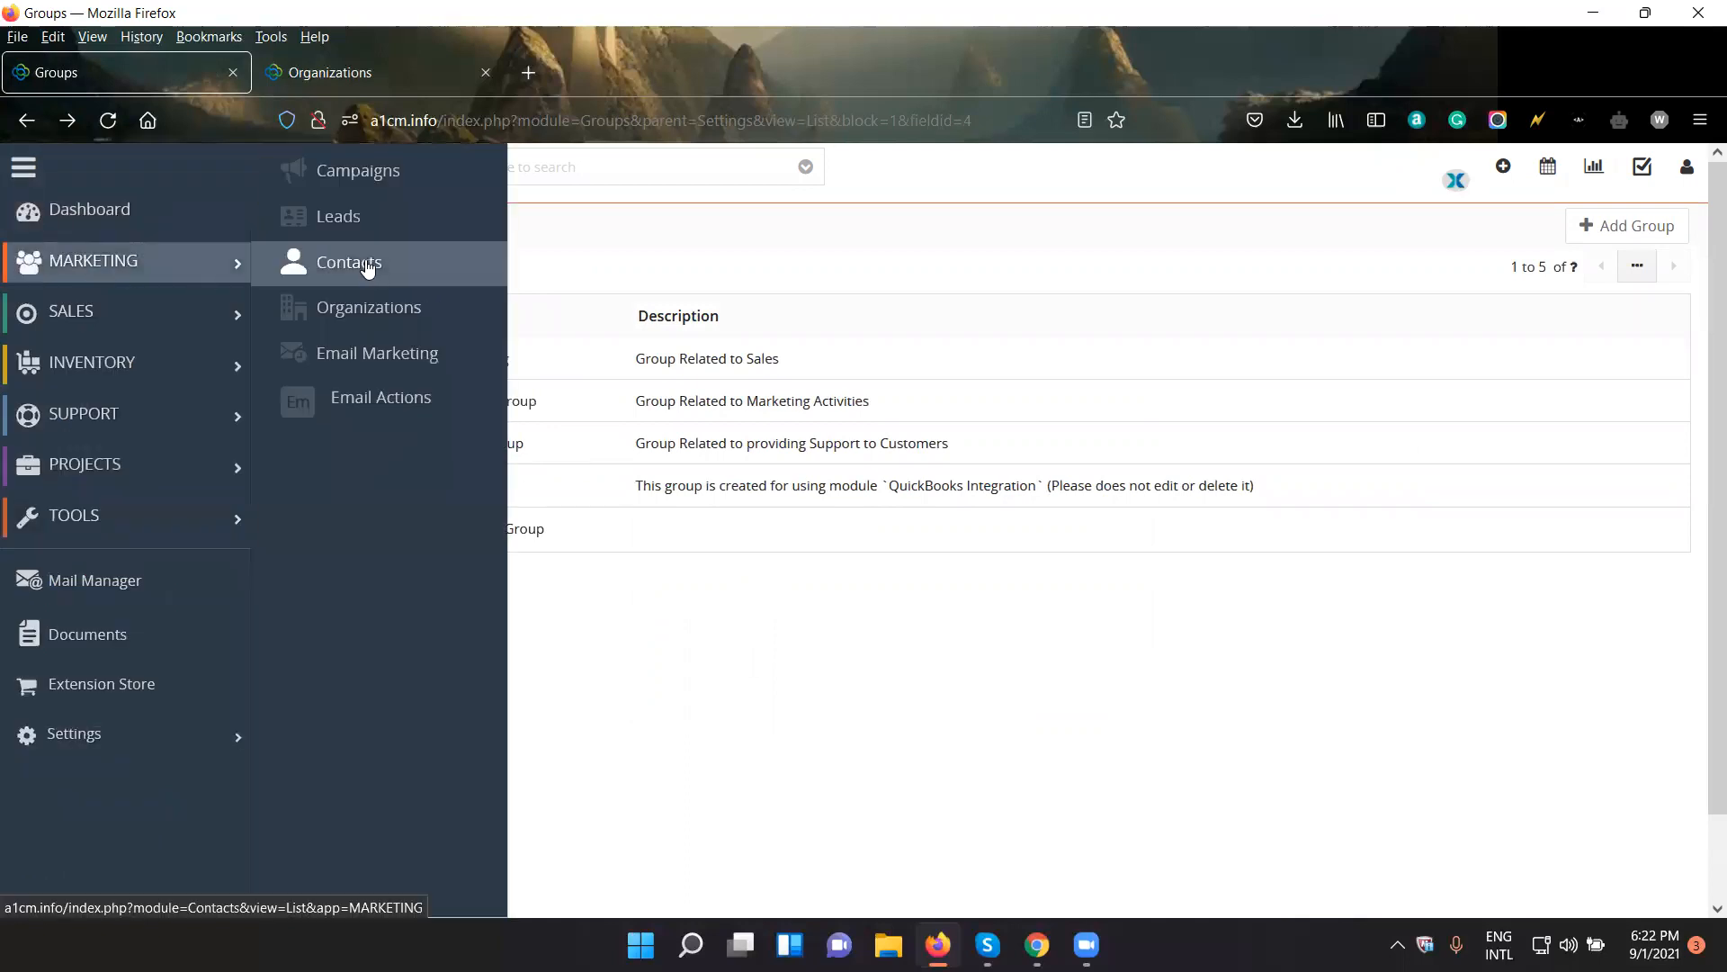
left_click(801, 690)
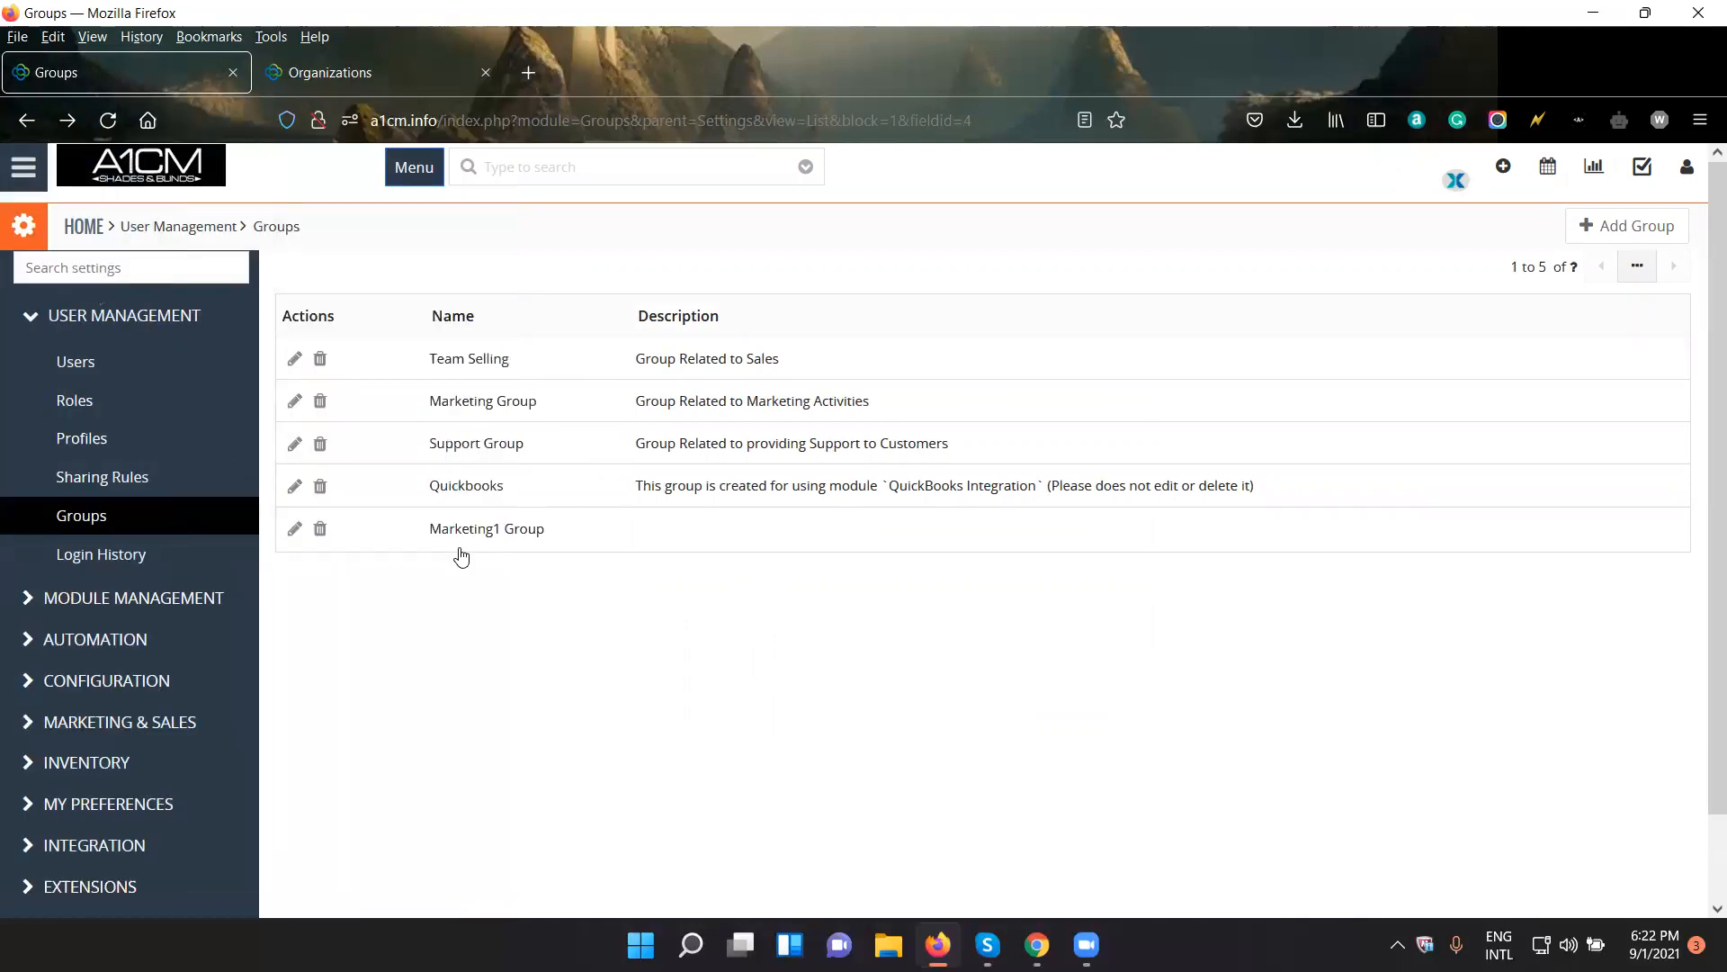
left_click(1037, 945)
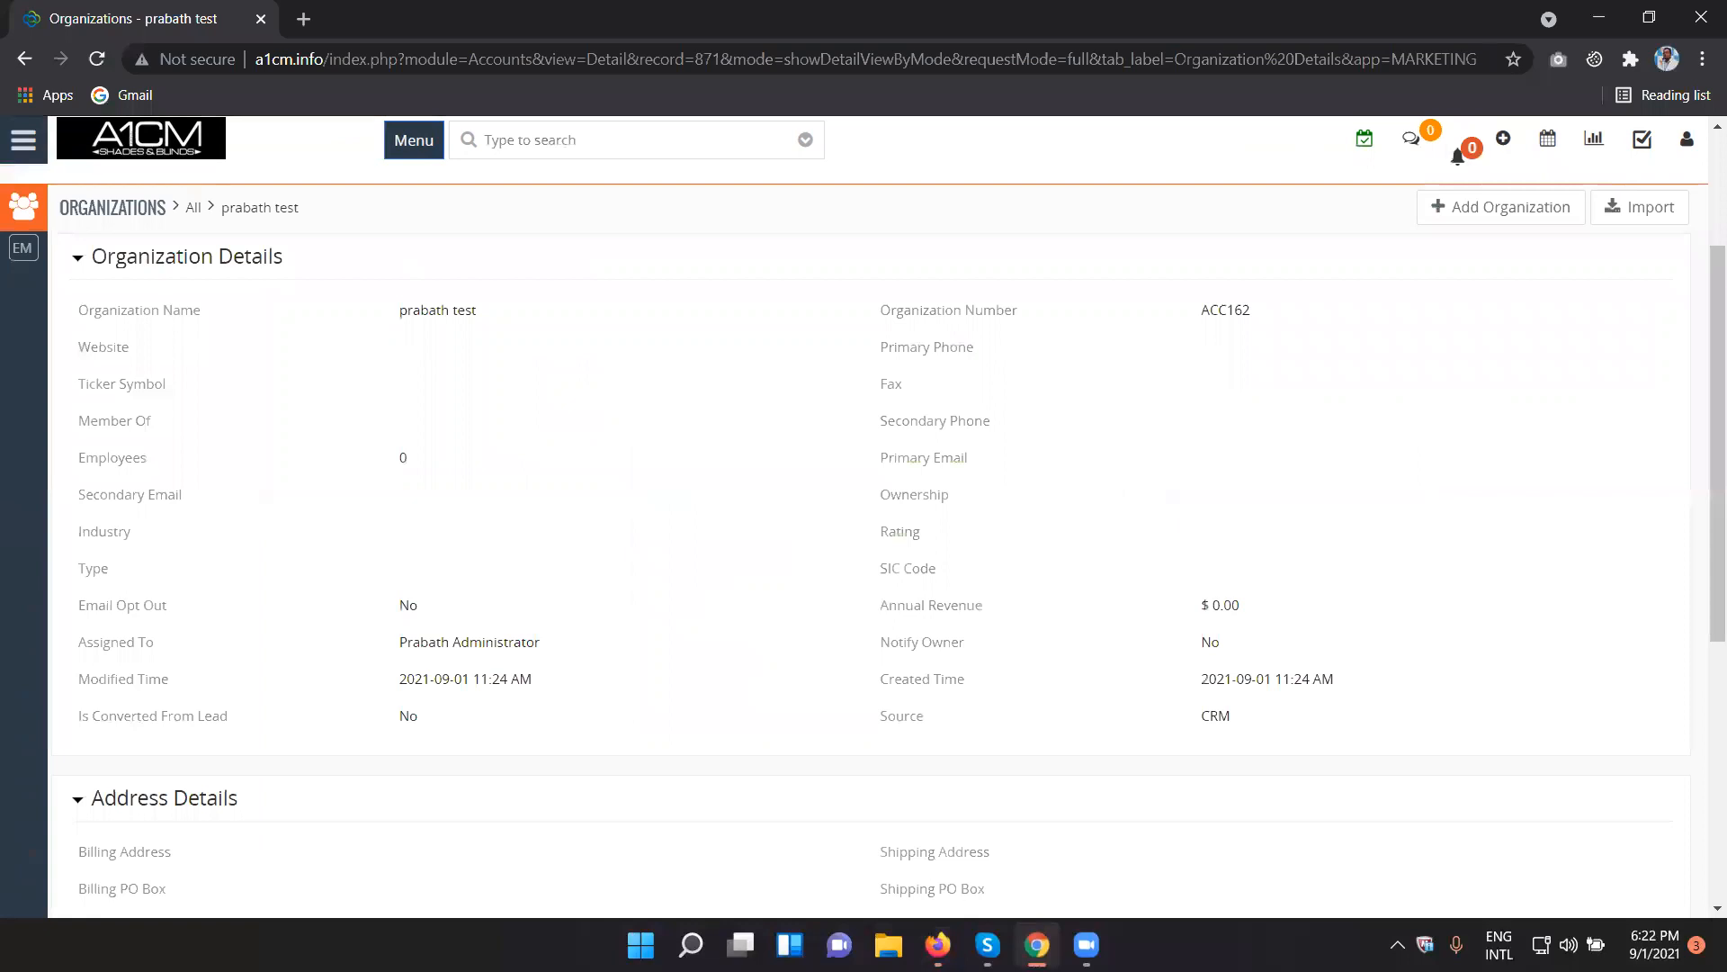
left_click(1038, 944)
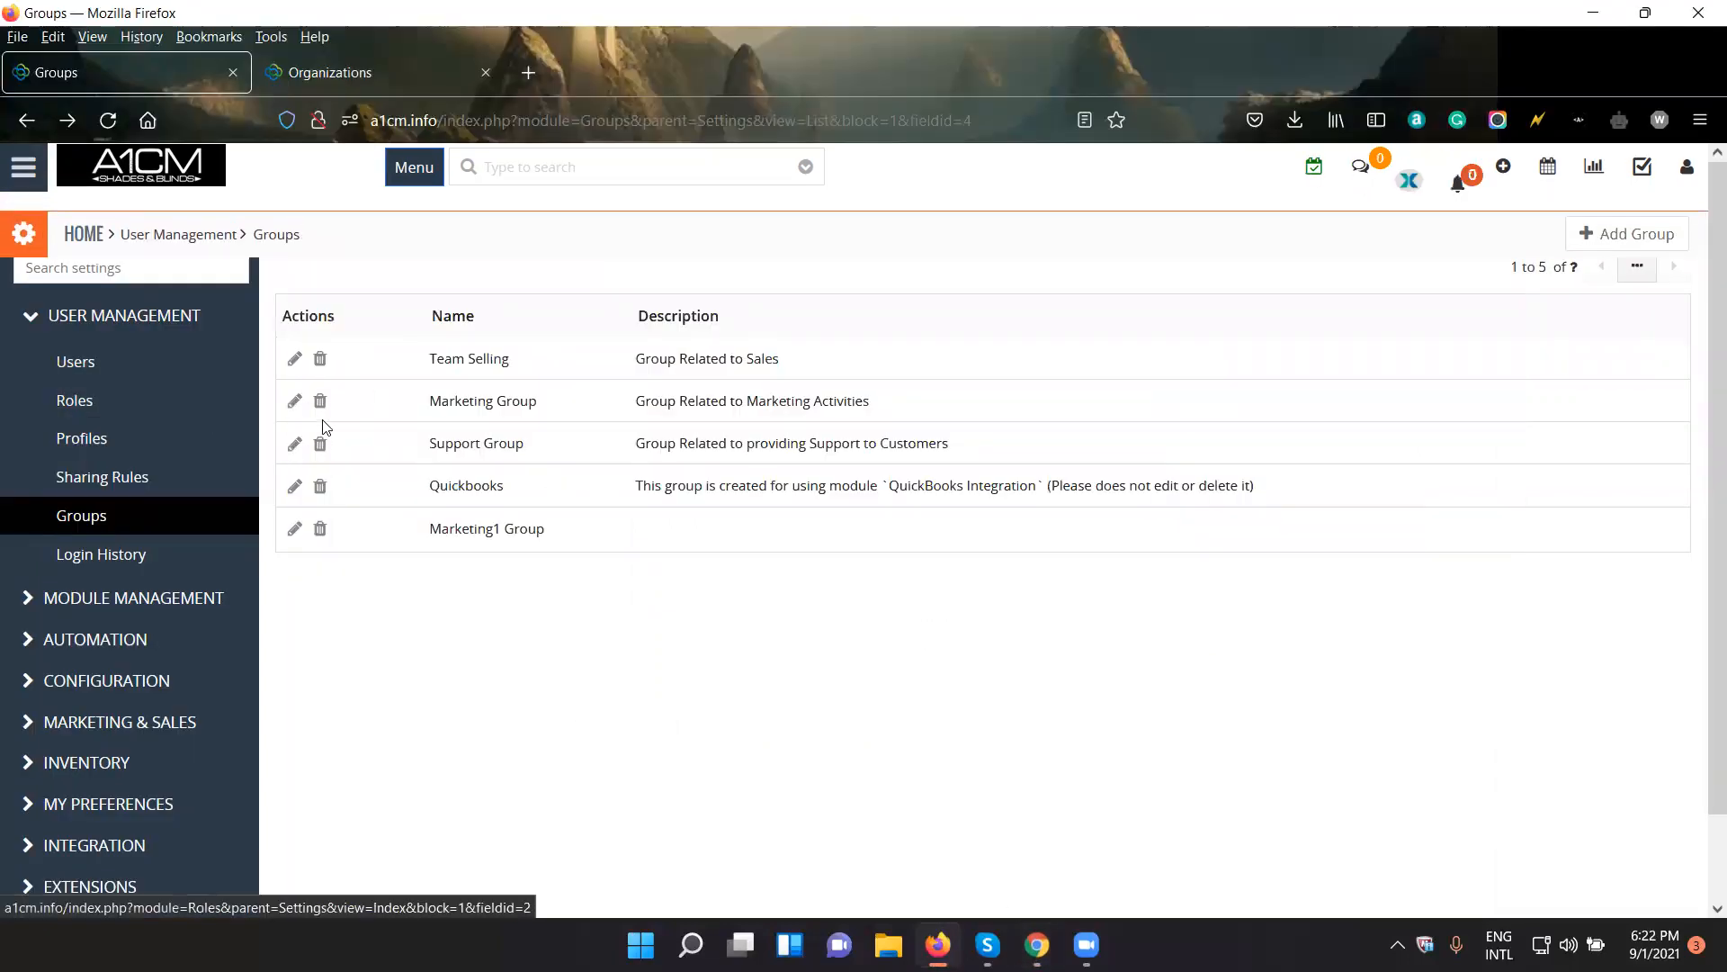
- Open Marketing1 Group for editing and change its group name to NEW Group
left_click(293, 528)
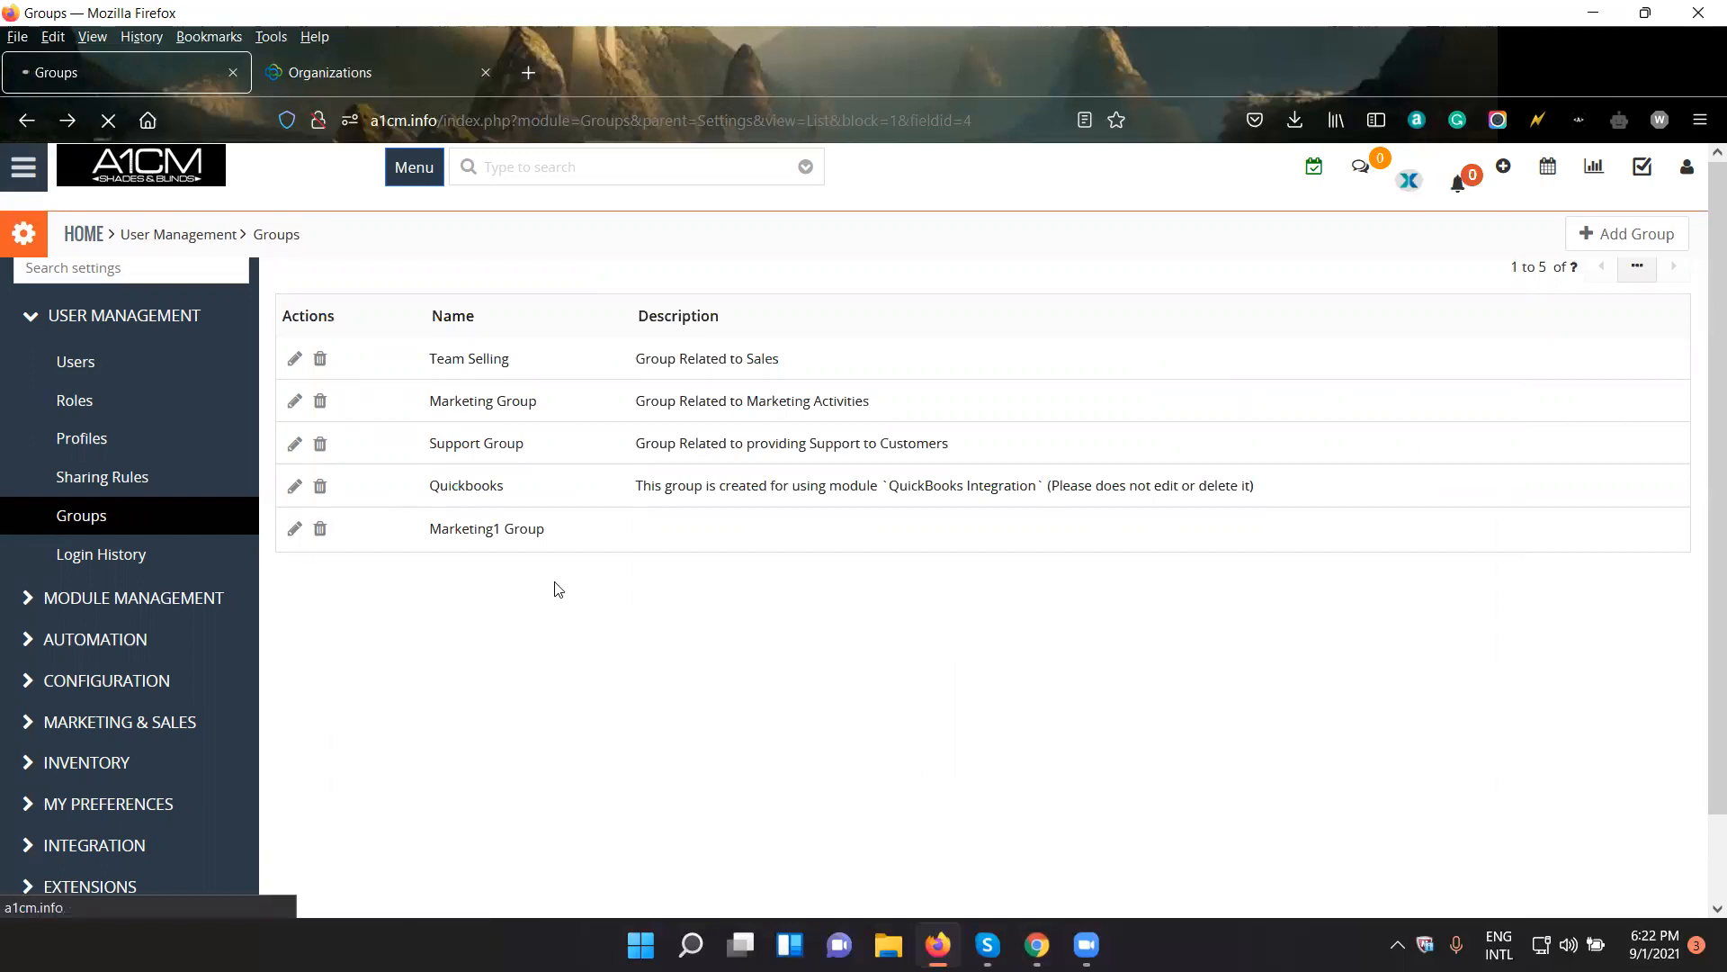
left_click_drag(646, 363, 622, 364)
type("EW Group")
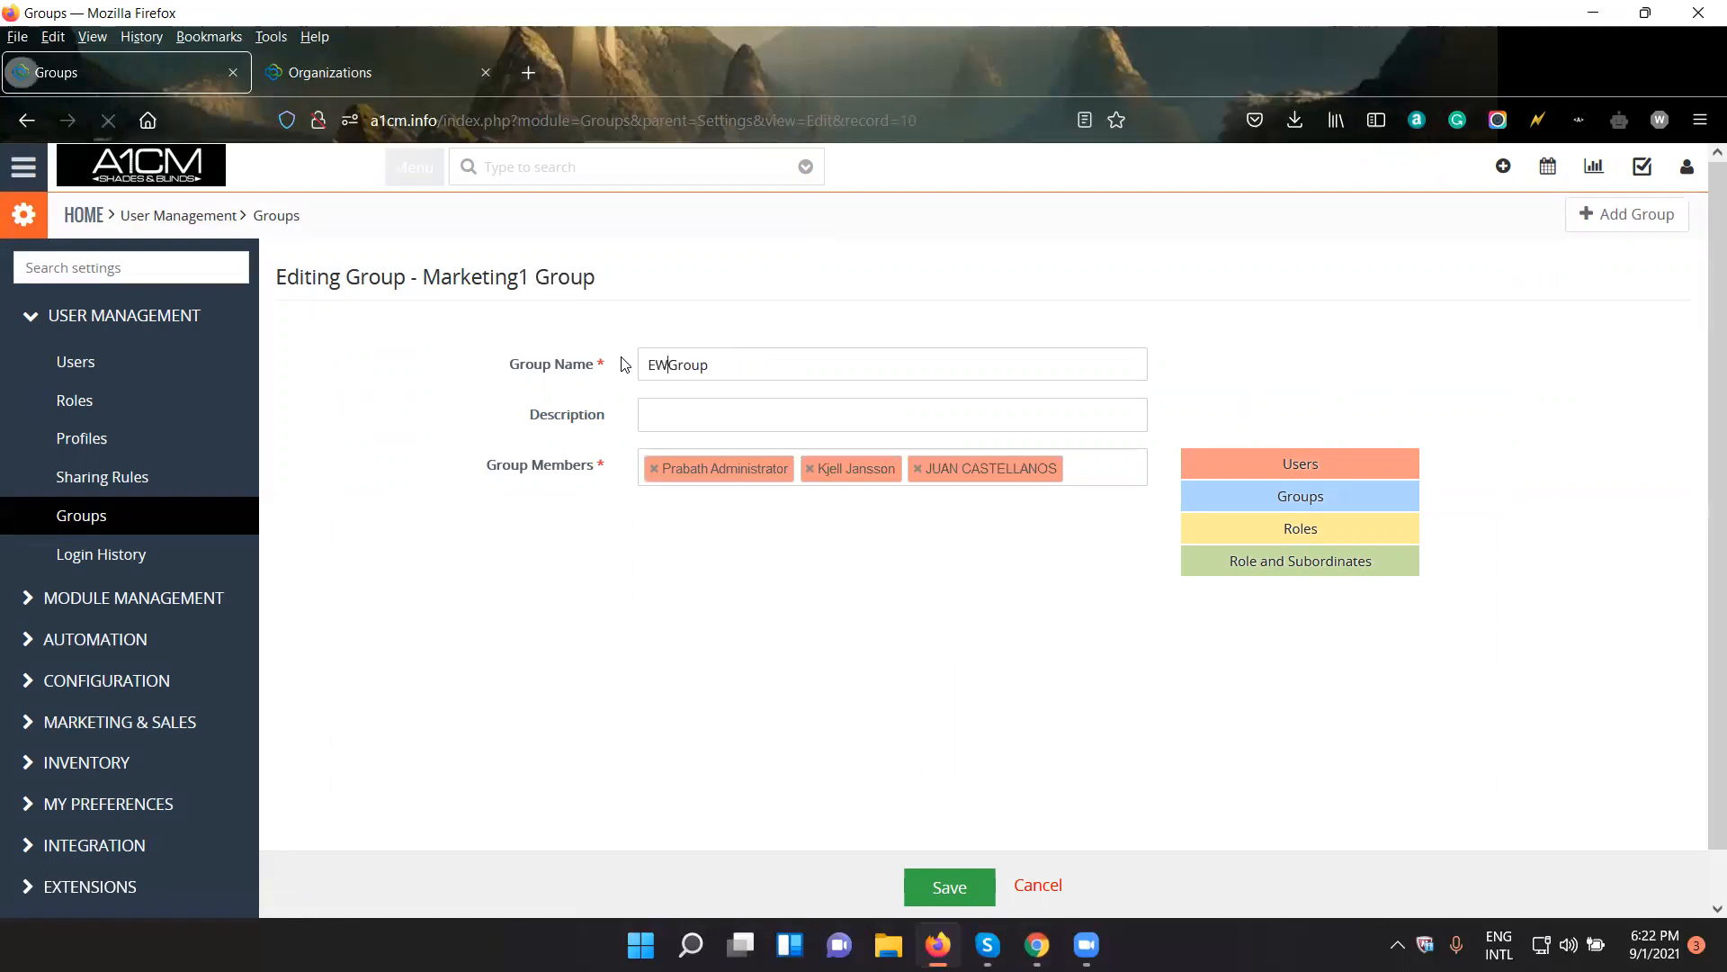
type("N")
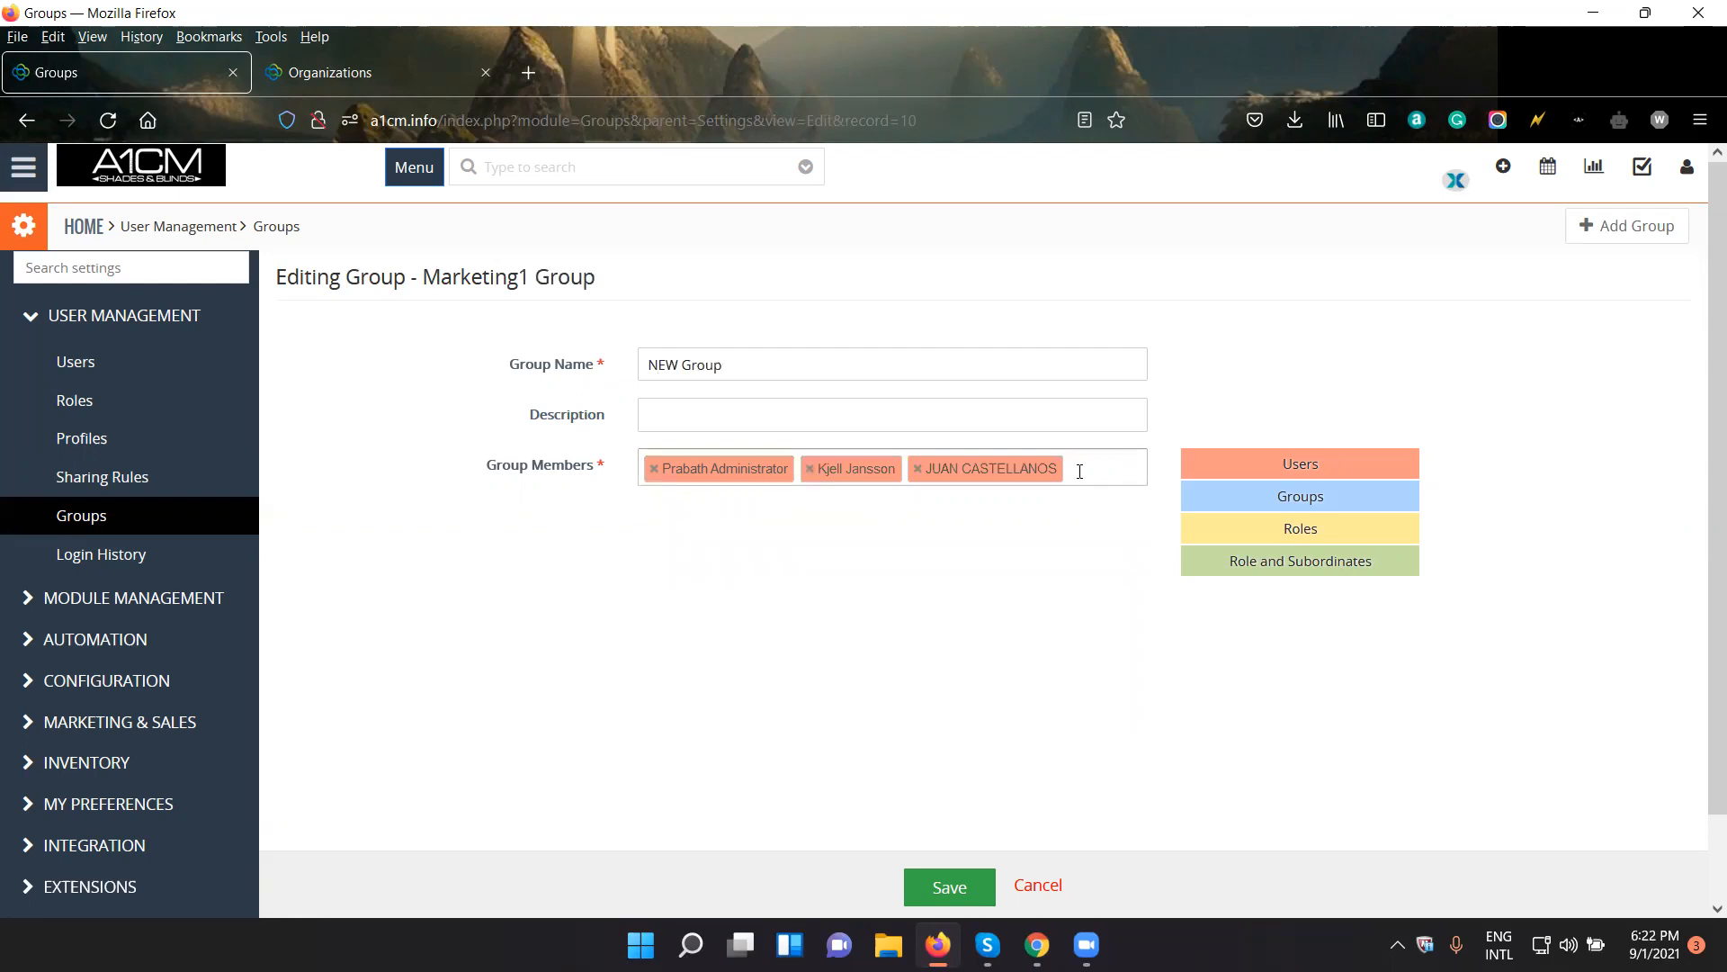
- Replace the group's two non-administrator members with the last user listed under Users and save the group
left_click(809, 469)
left_click(809, 468)
left_click(877, 481)
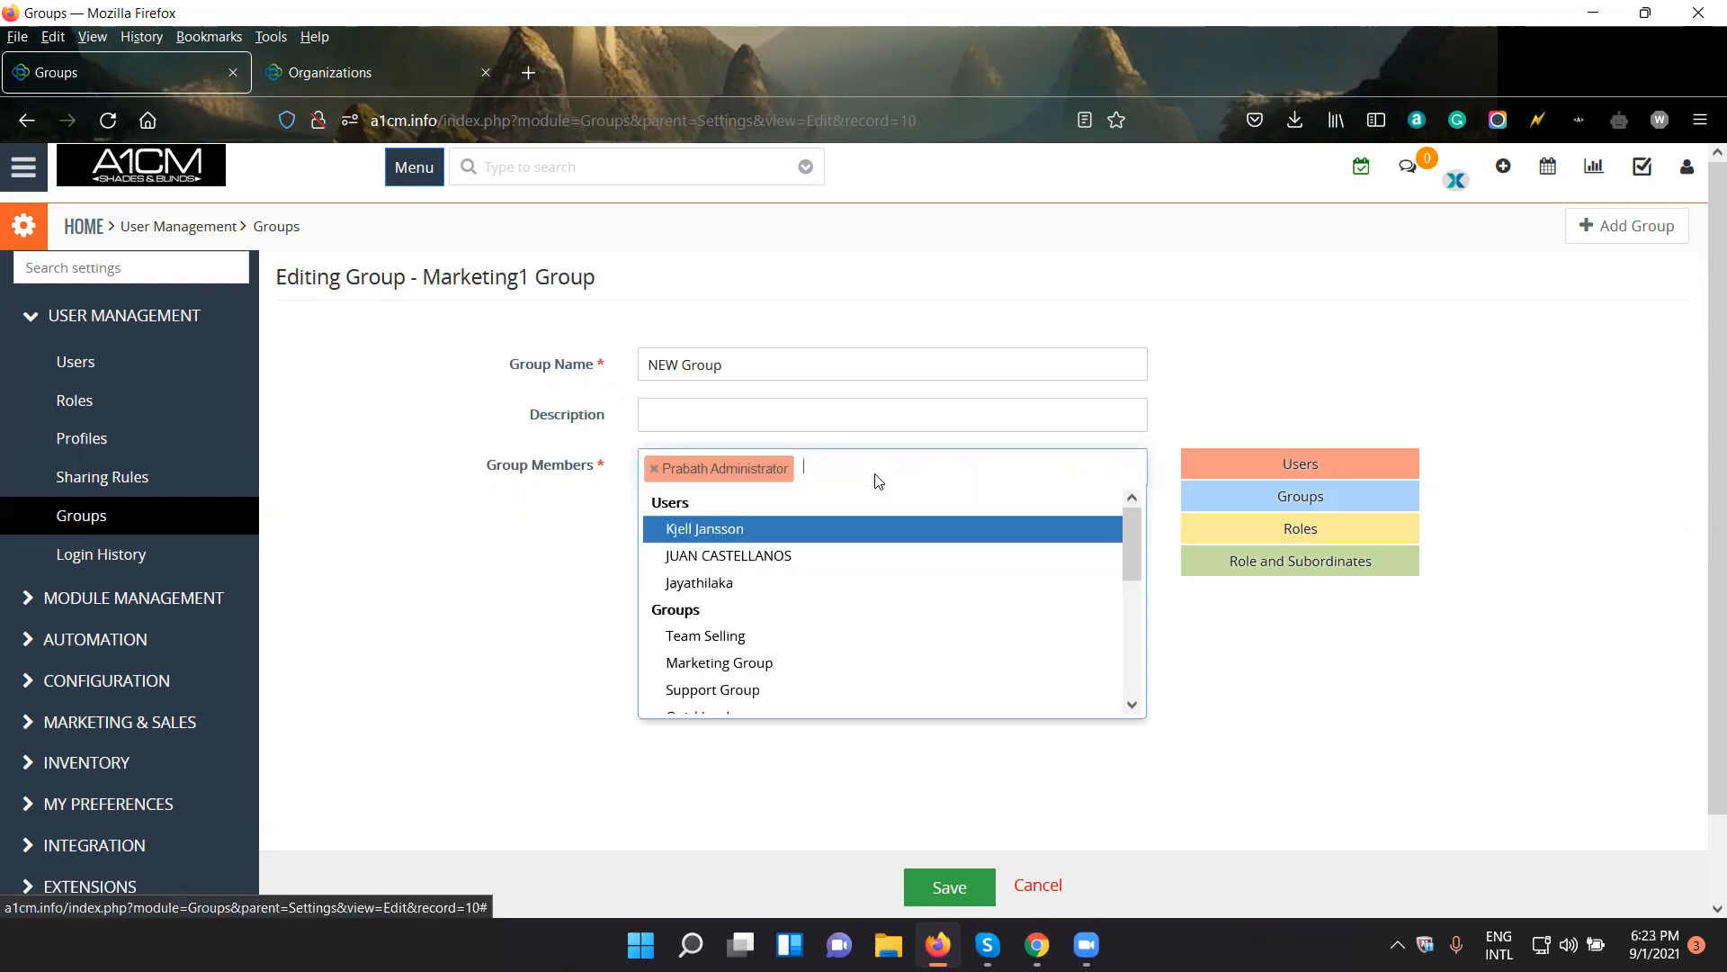
scroll(840, 621, "down", 2)
scroll(839, 627, "up", 2)
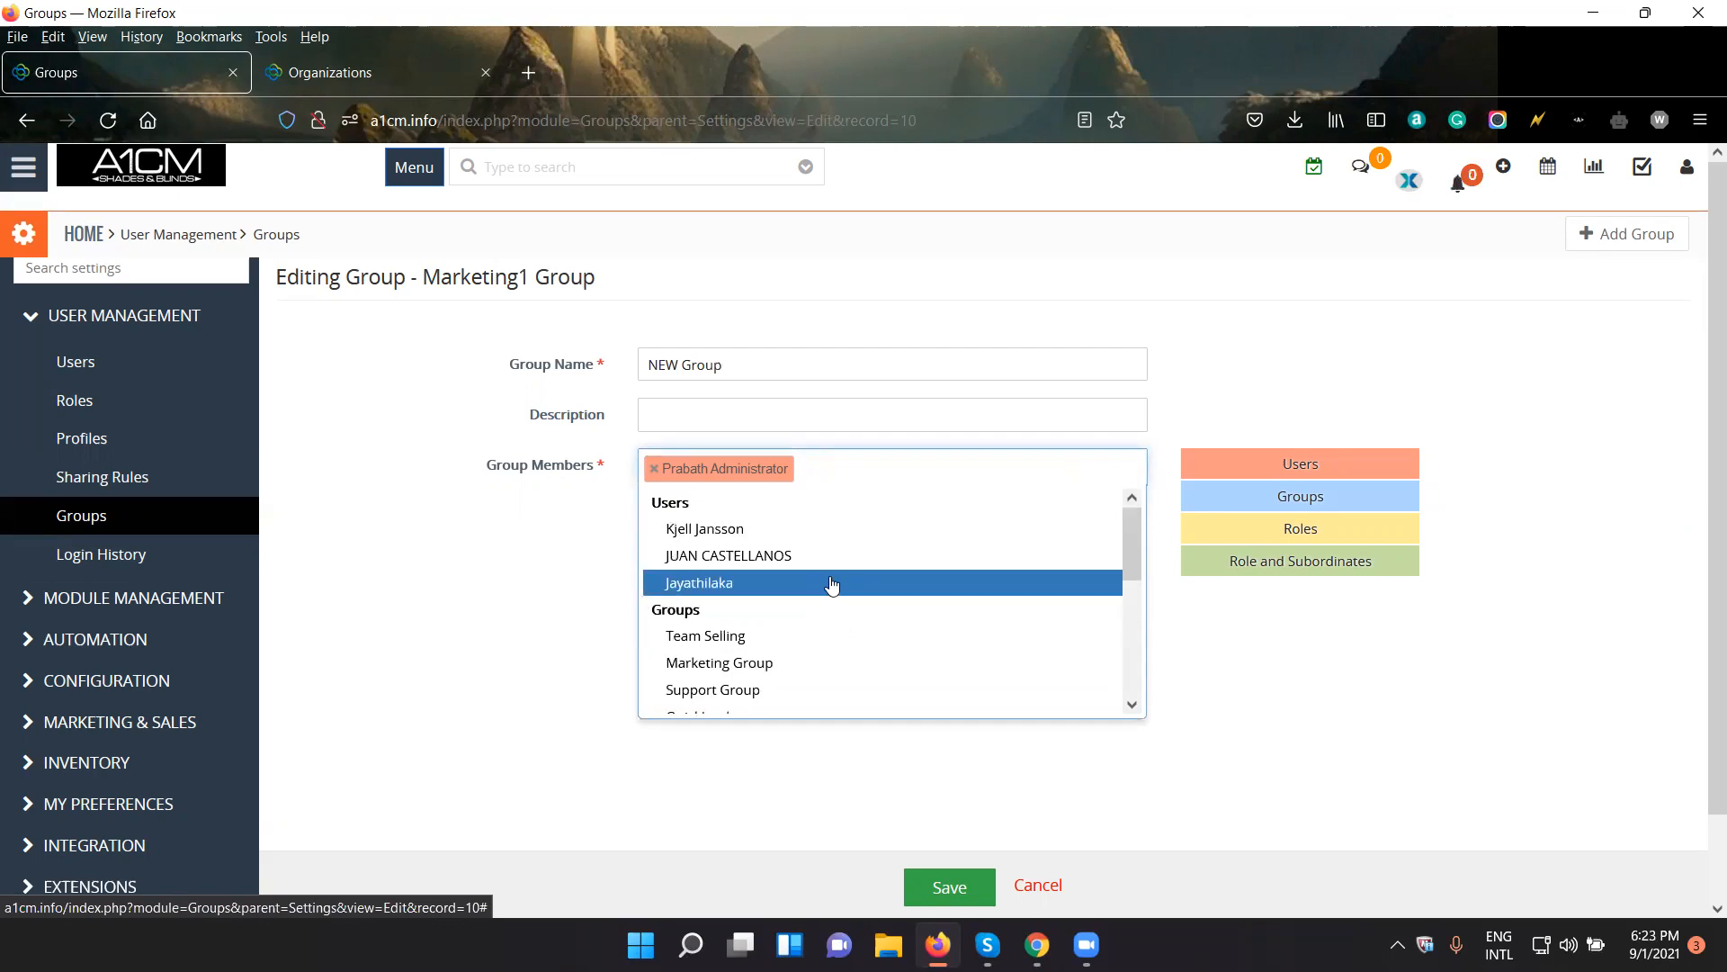
left_click(831, 584)
left_click(1197, 682)
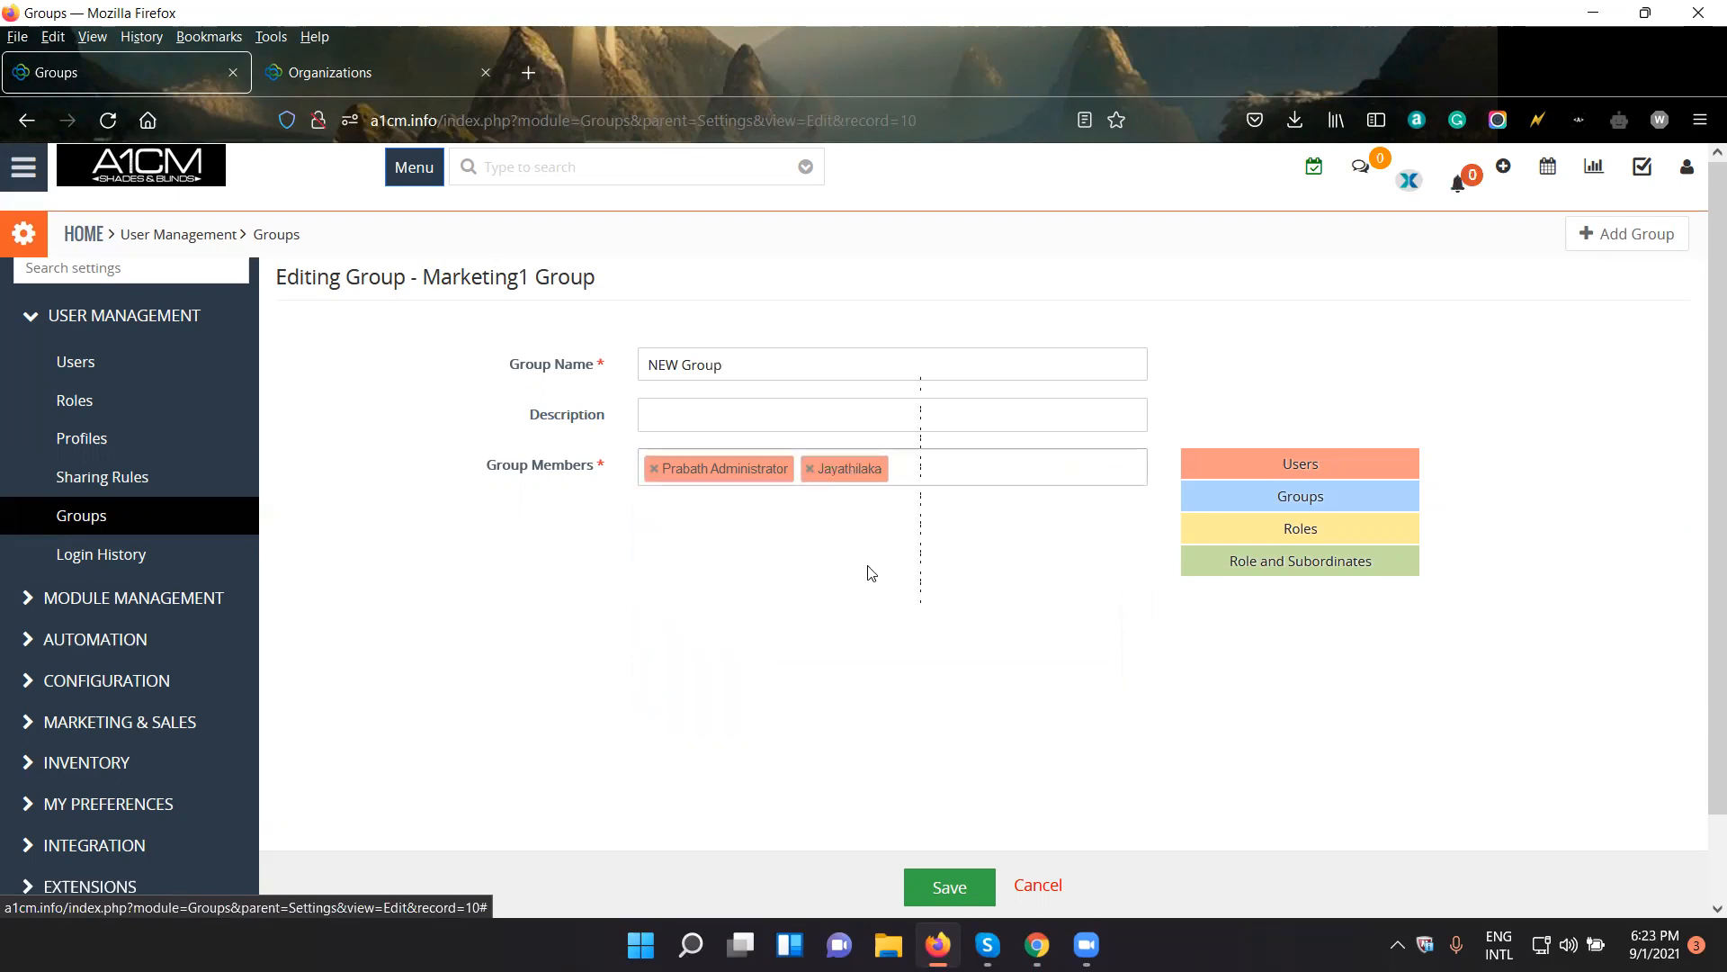
left_click(940, 887)
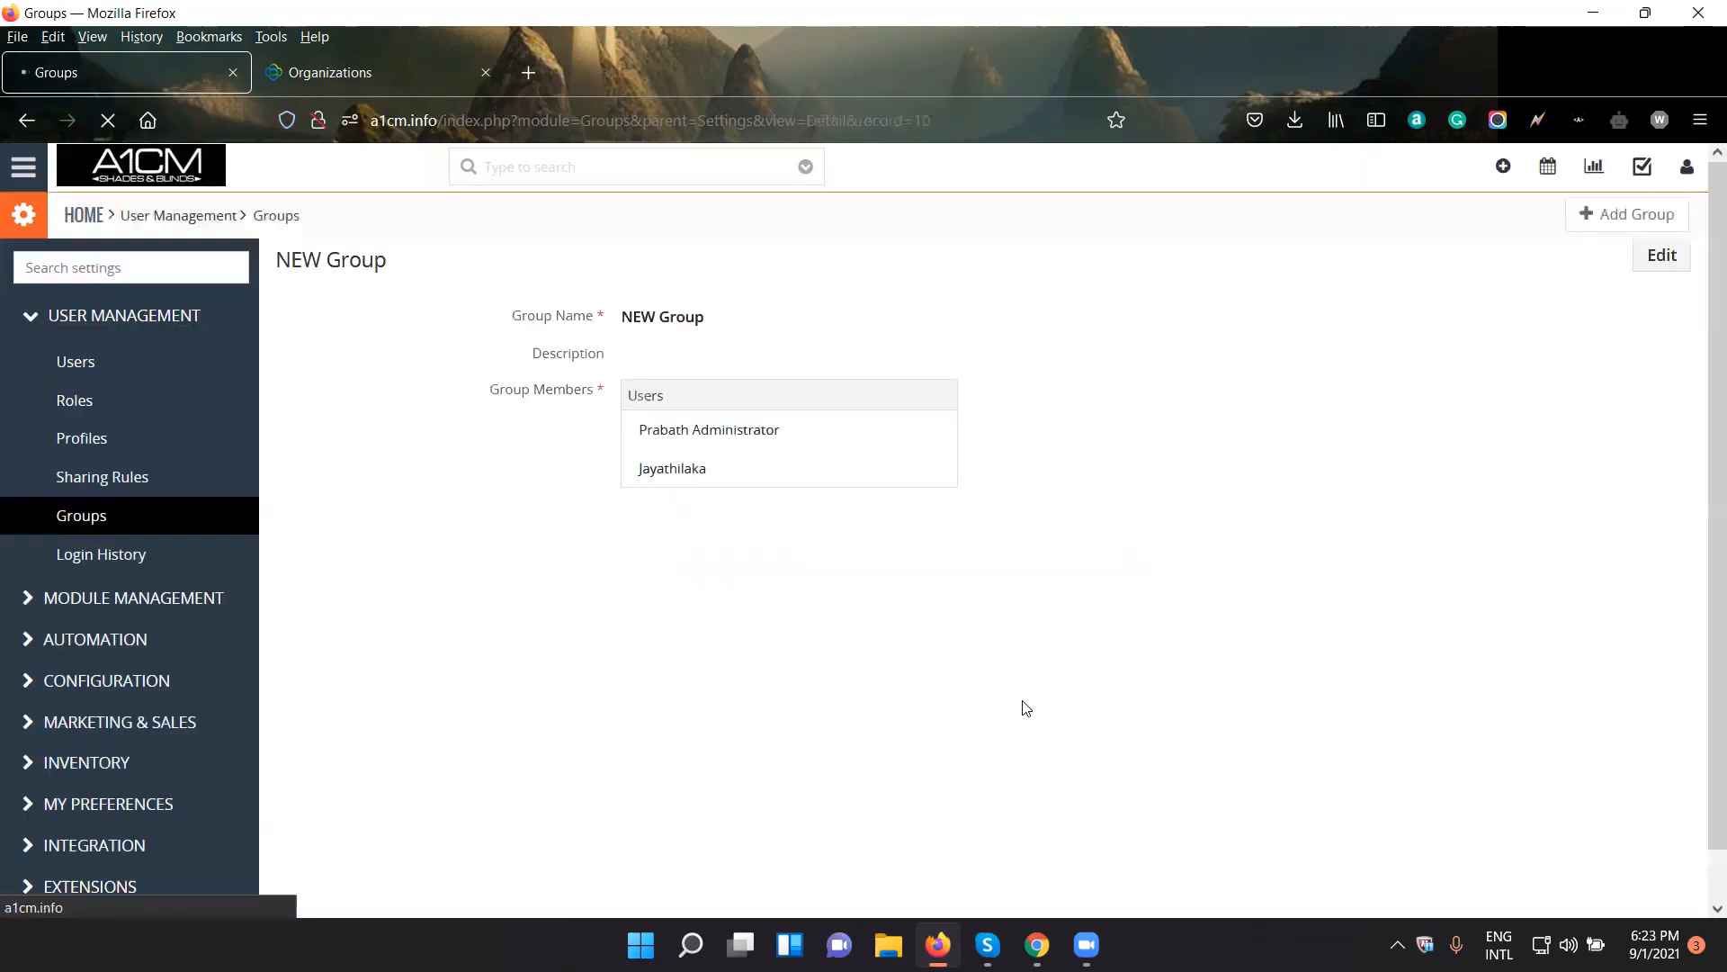
right_click(666, 477)
key("Escape")
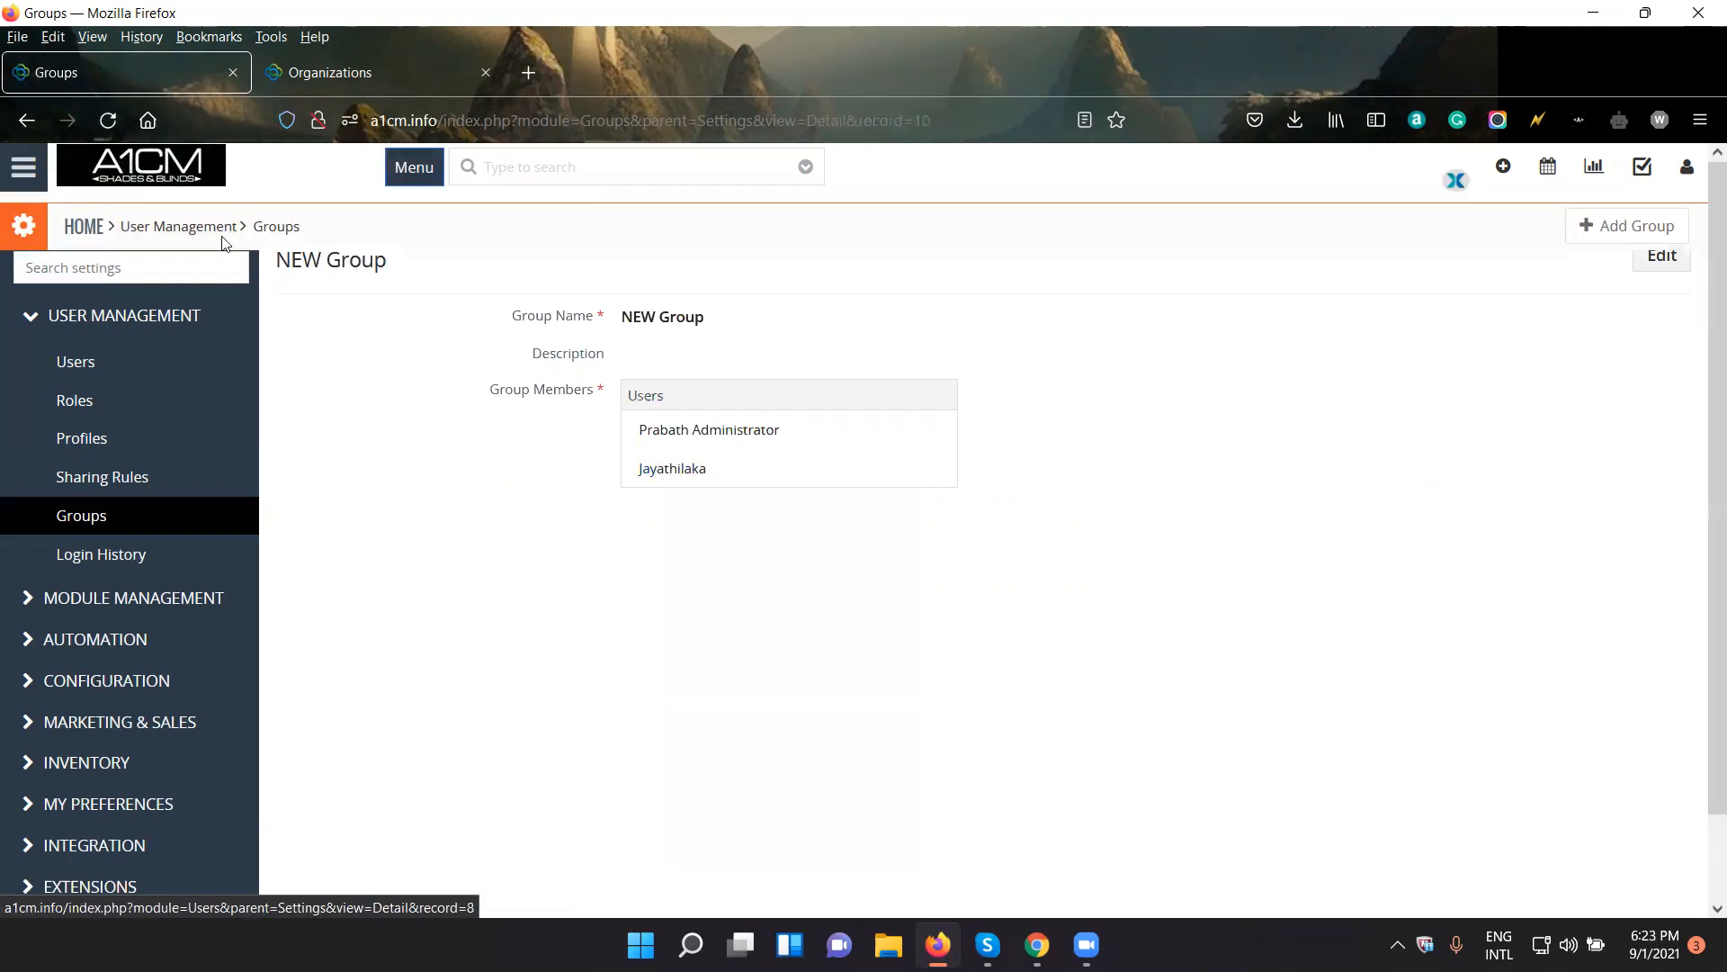
- Start a new organization record in the Marketing area's Organizations module and name it test 1
left_click(22, 166)
mouse_move(201, 269)
left_click(338, 309)
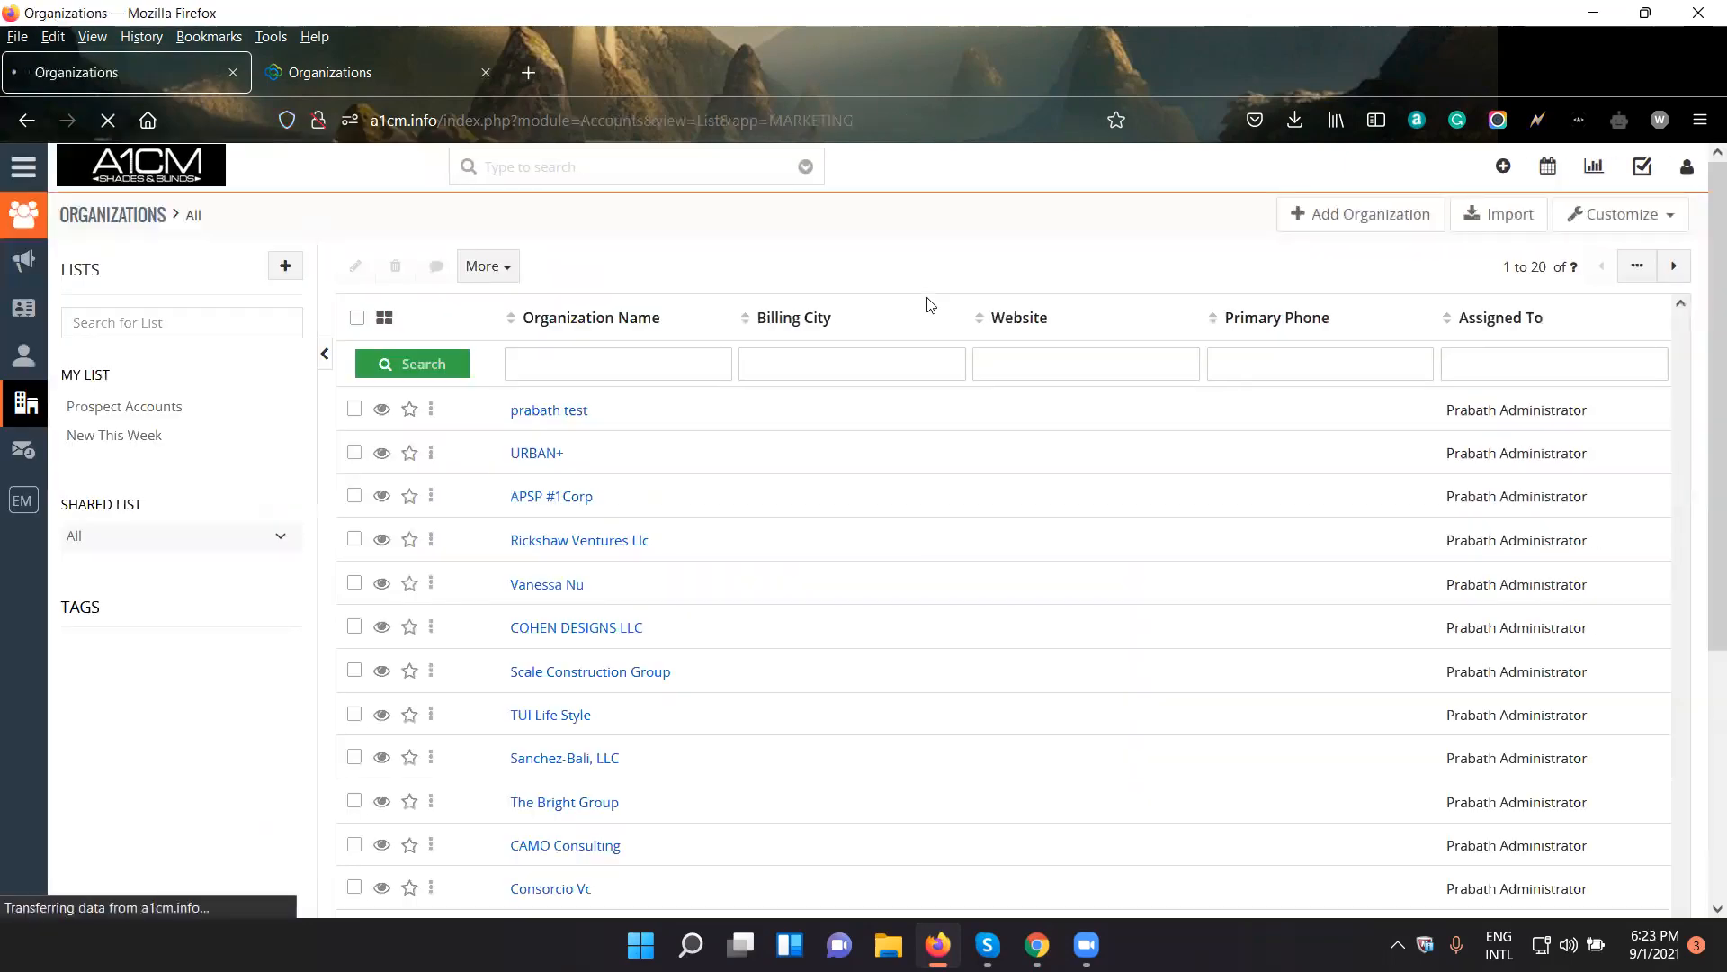
left_click(1324, 215)
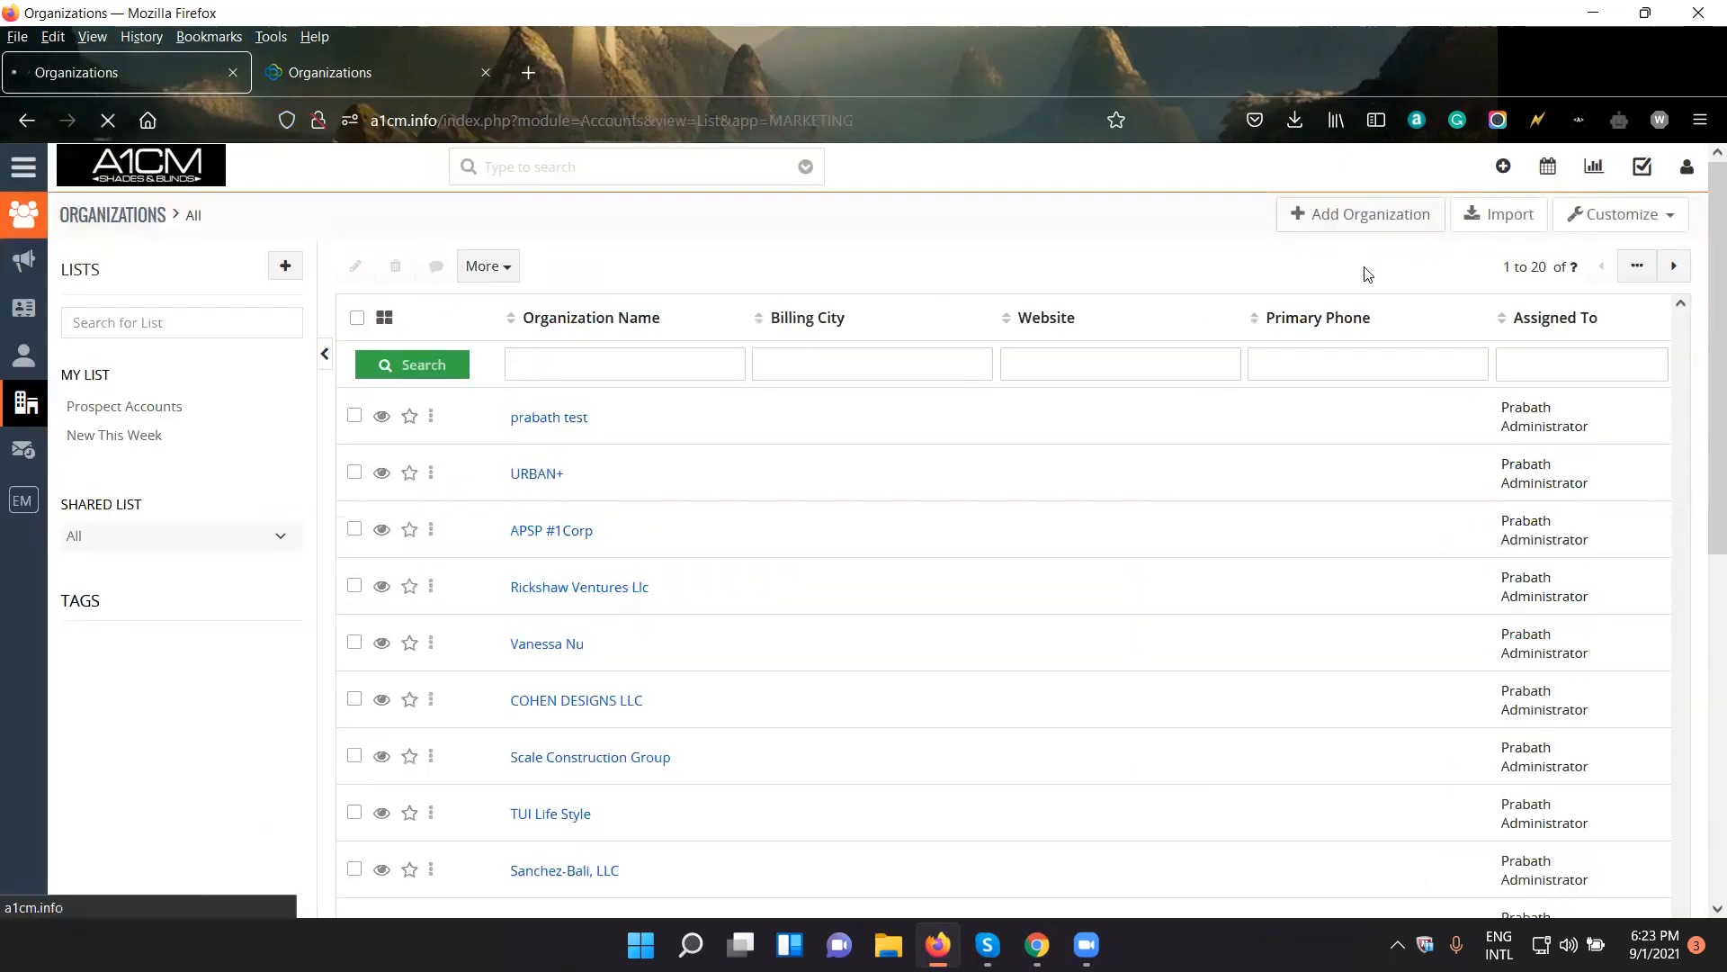
left_click(556, 413)
type("ts")
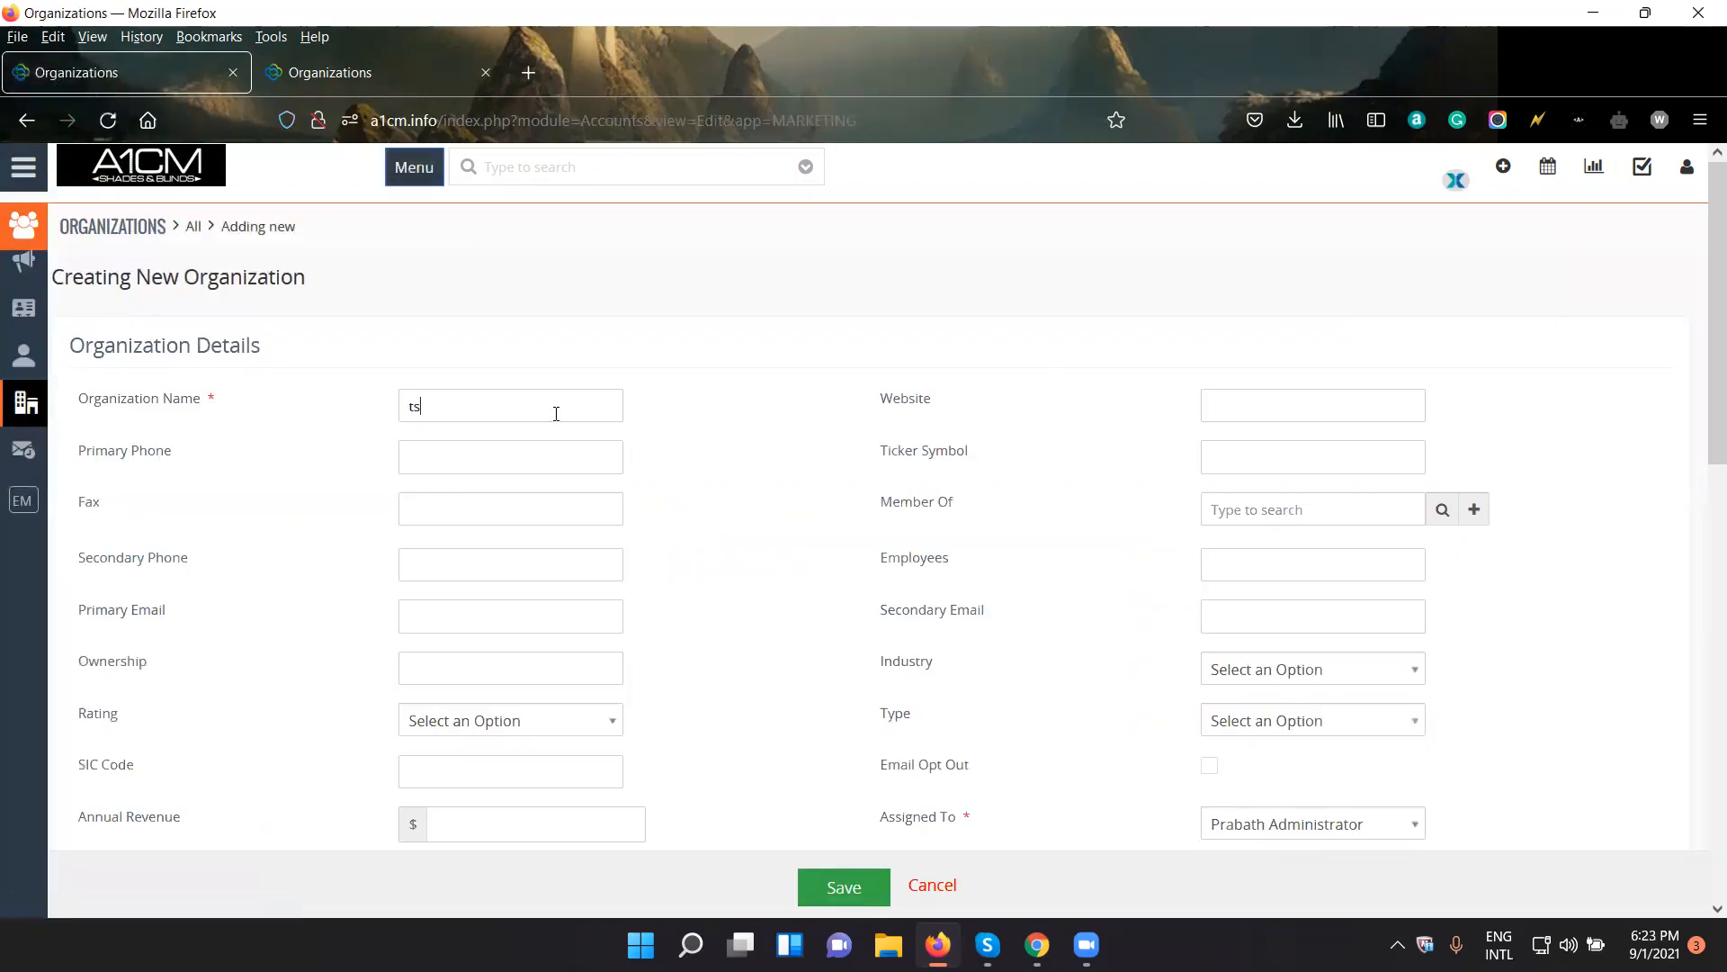
key("BackSpace")
type("est 1")
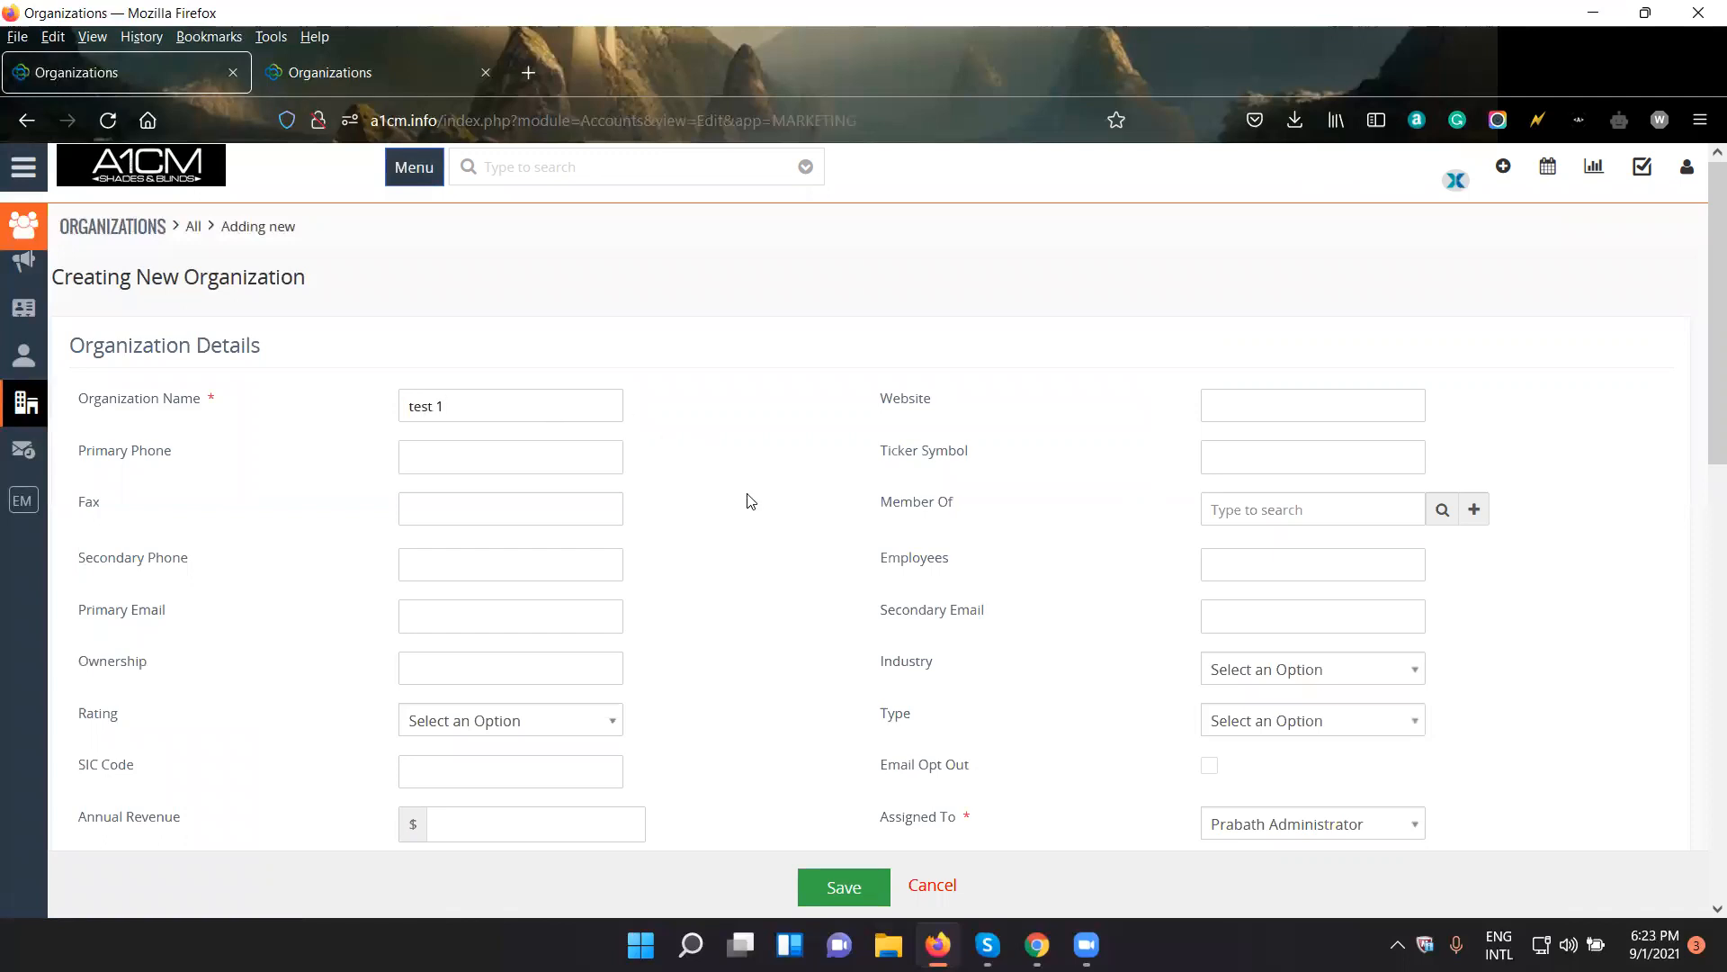
- Assign the new organization to NEW Group and save the record
scroll(747, 513, "down", 3)
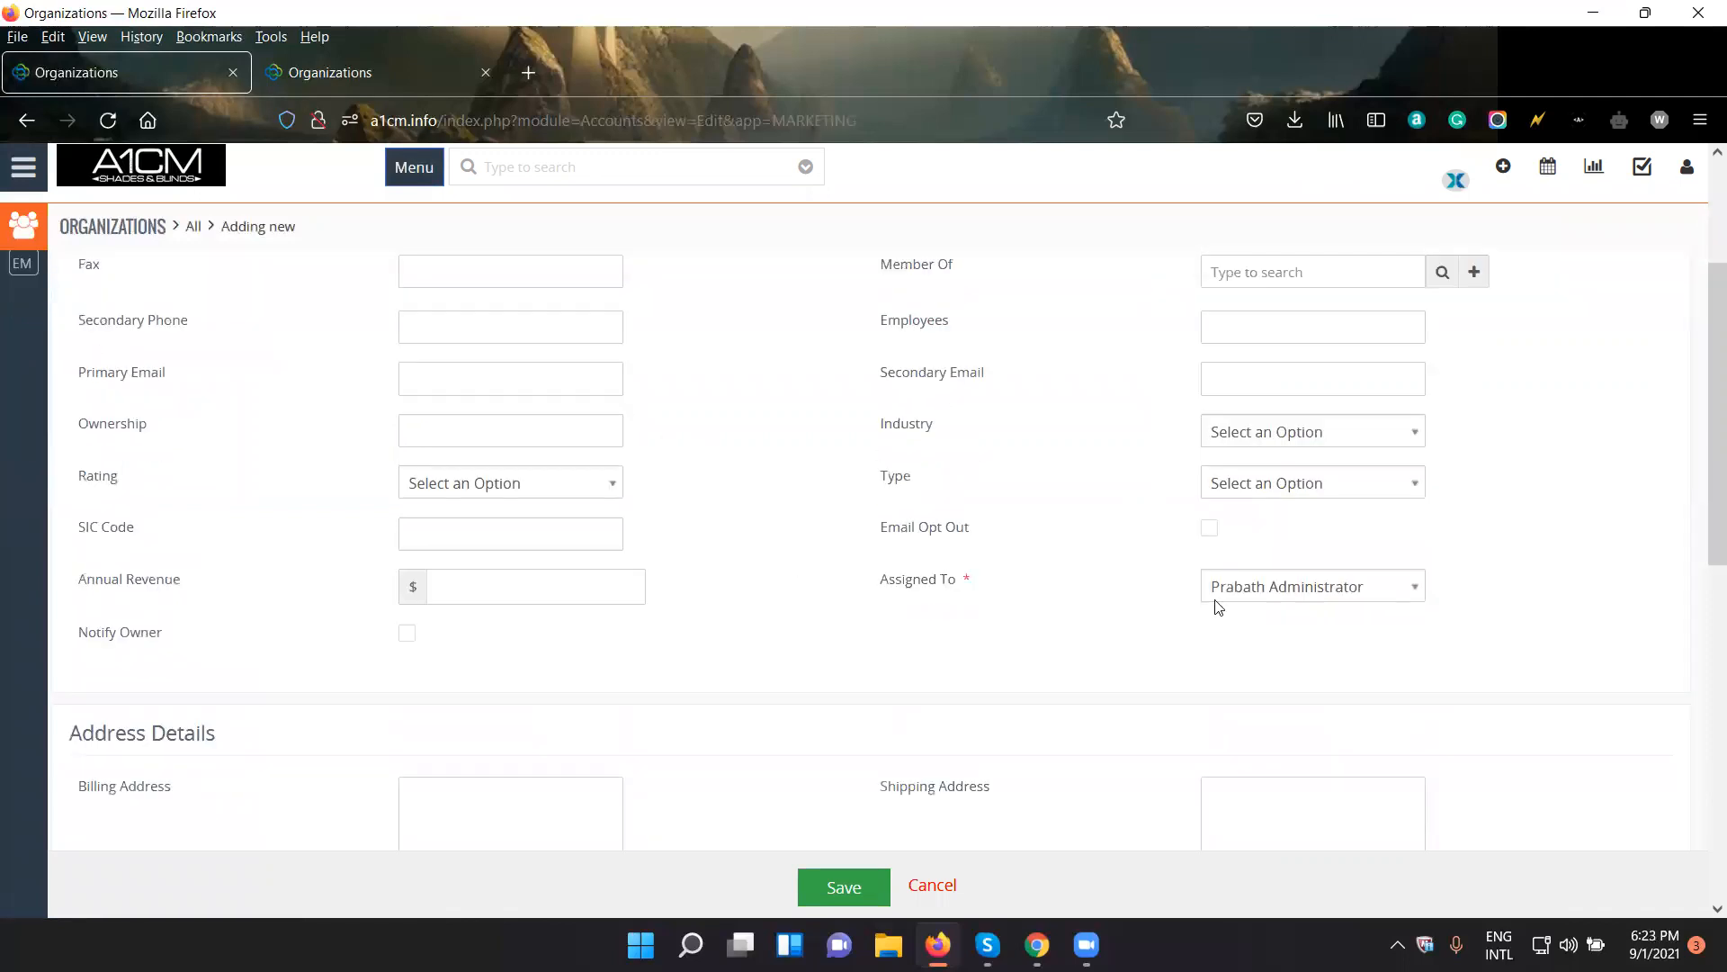
left_click_drag(975, 580, 882, 596)
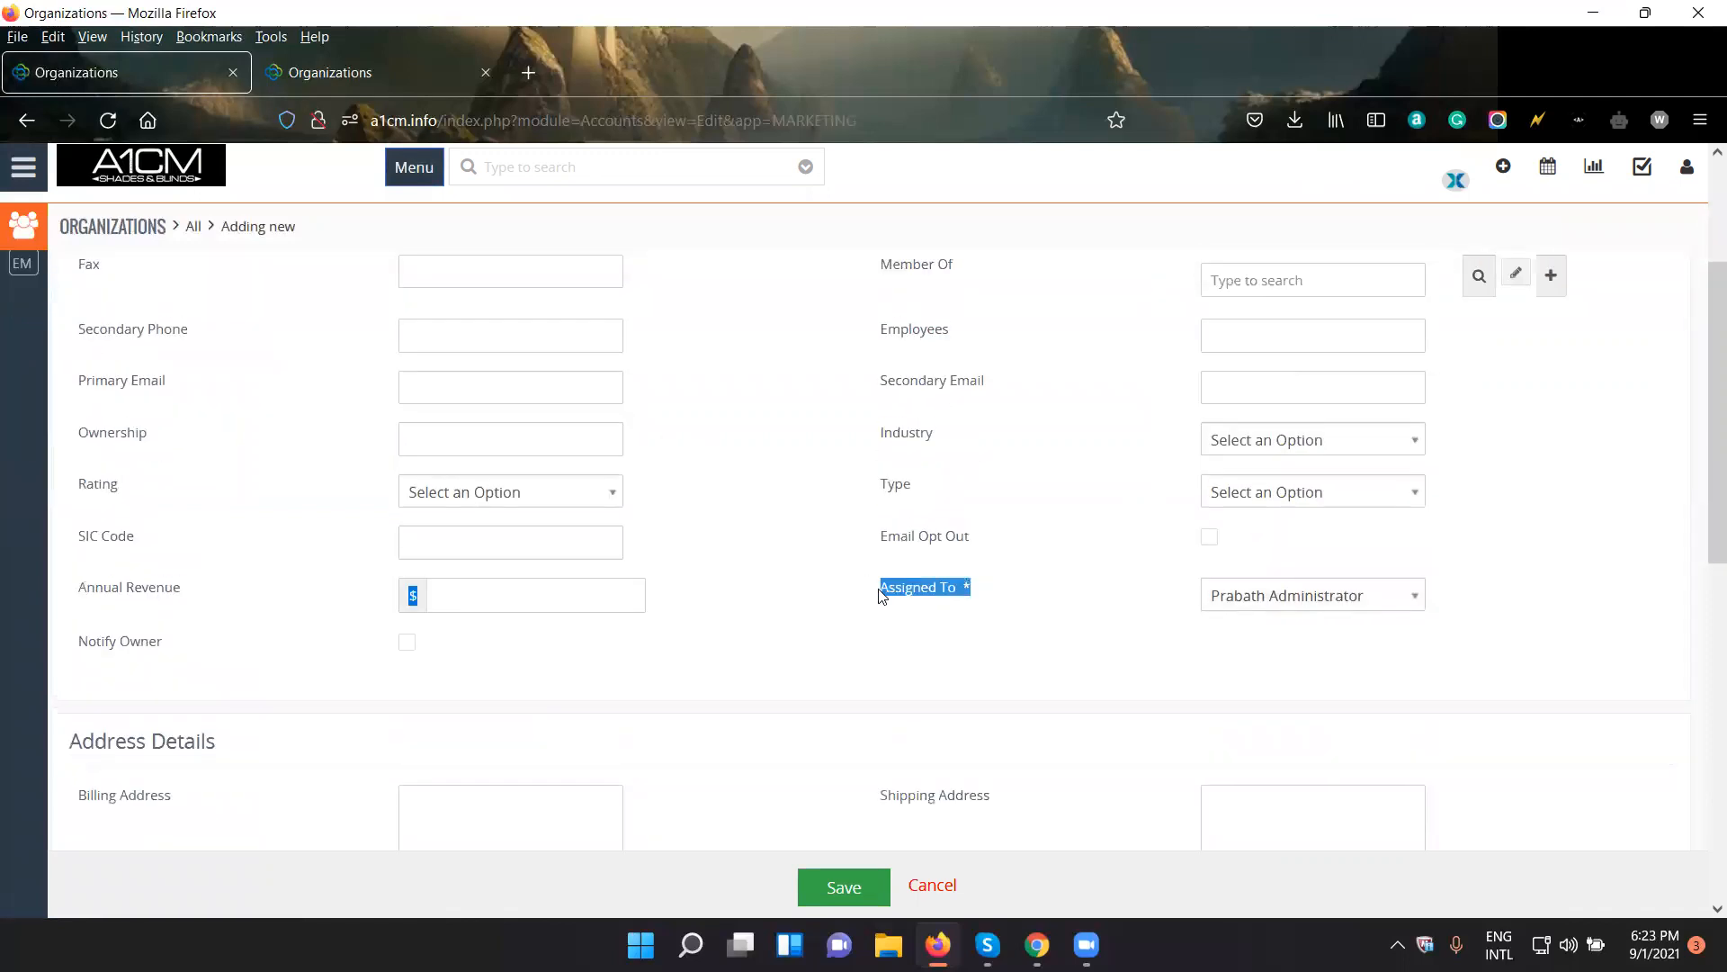
left_click(1299, 597)
scroll(1423, 679, "down", 2)
scroll(1342, 642, "down", 2)
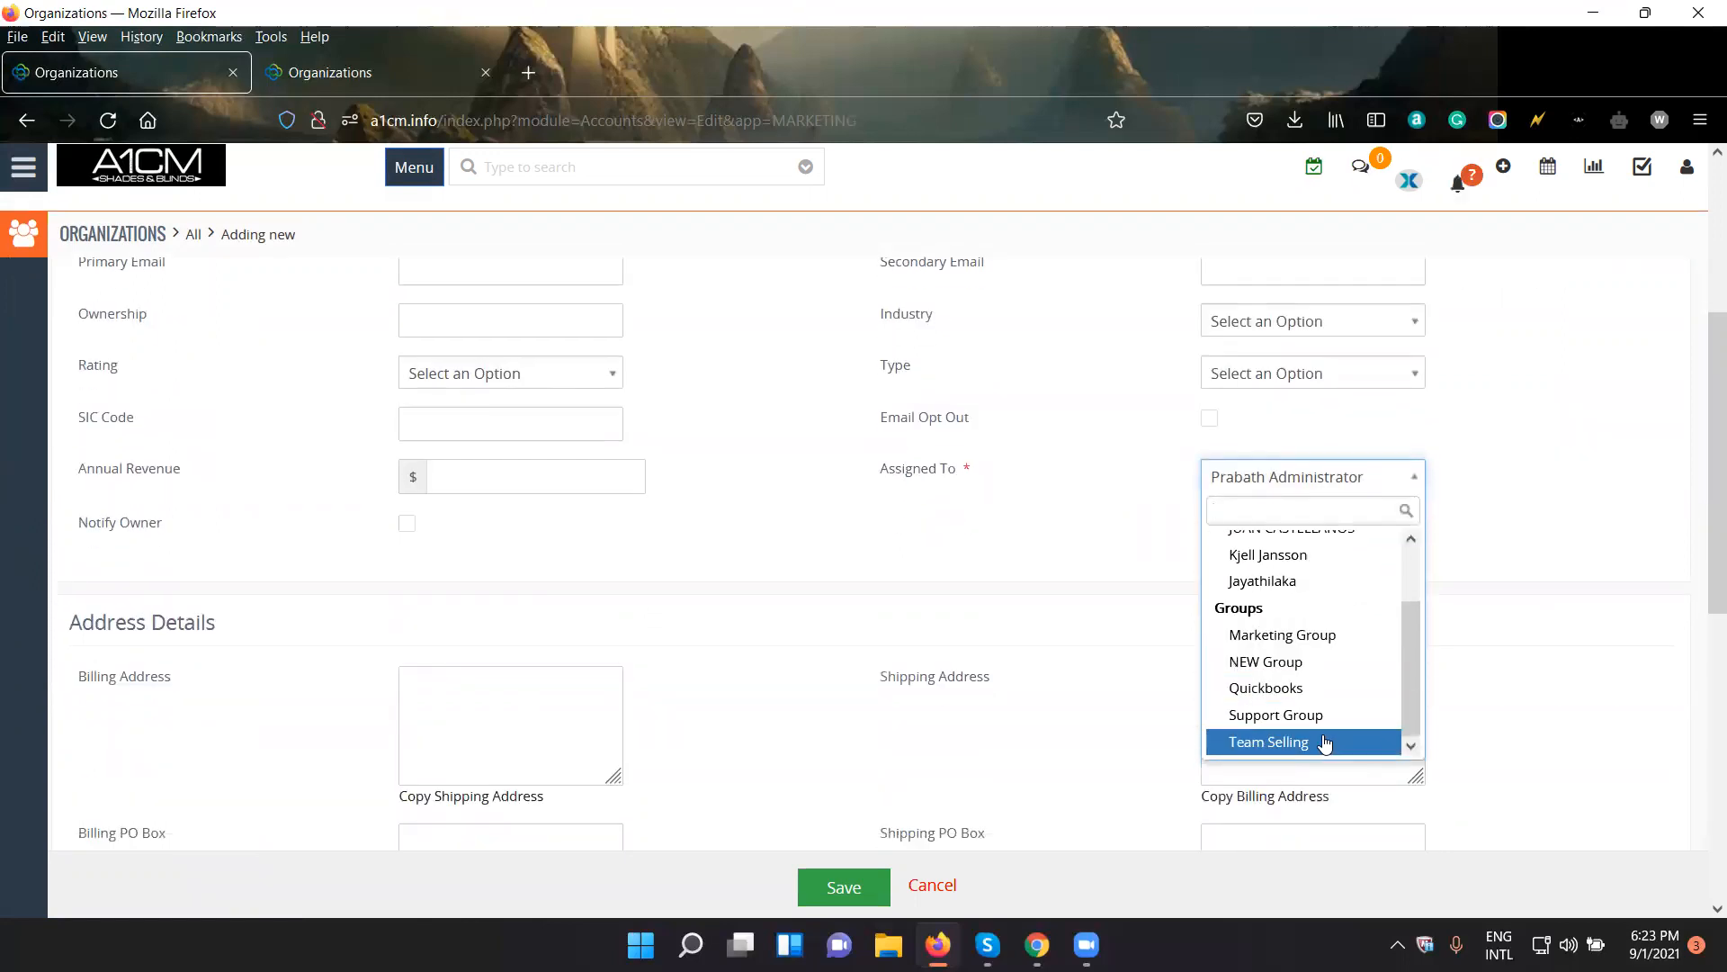
left_click(1338, 664)
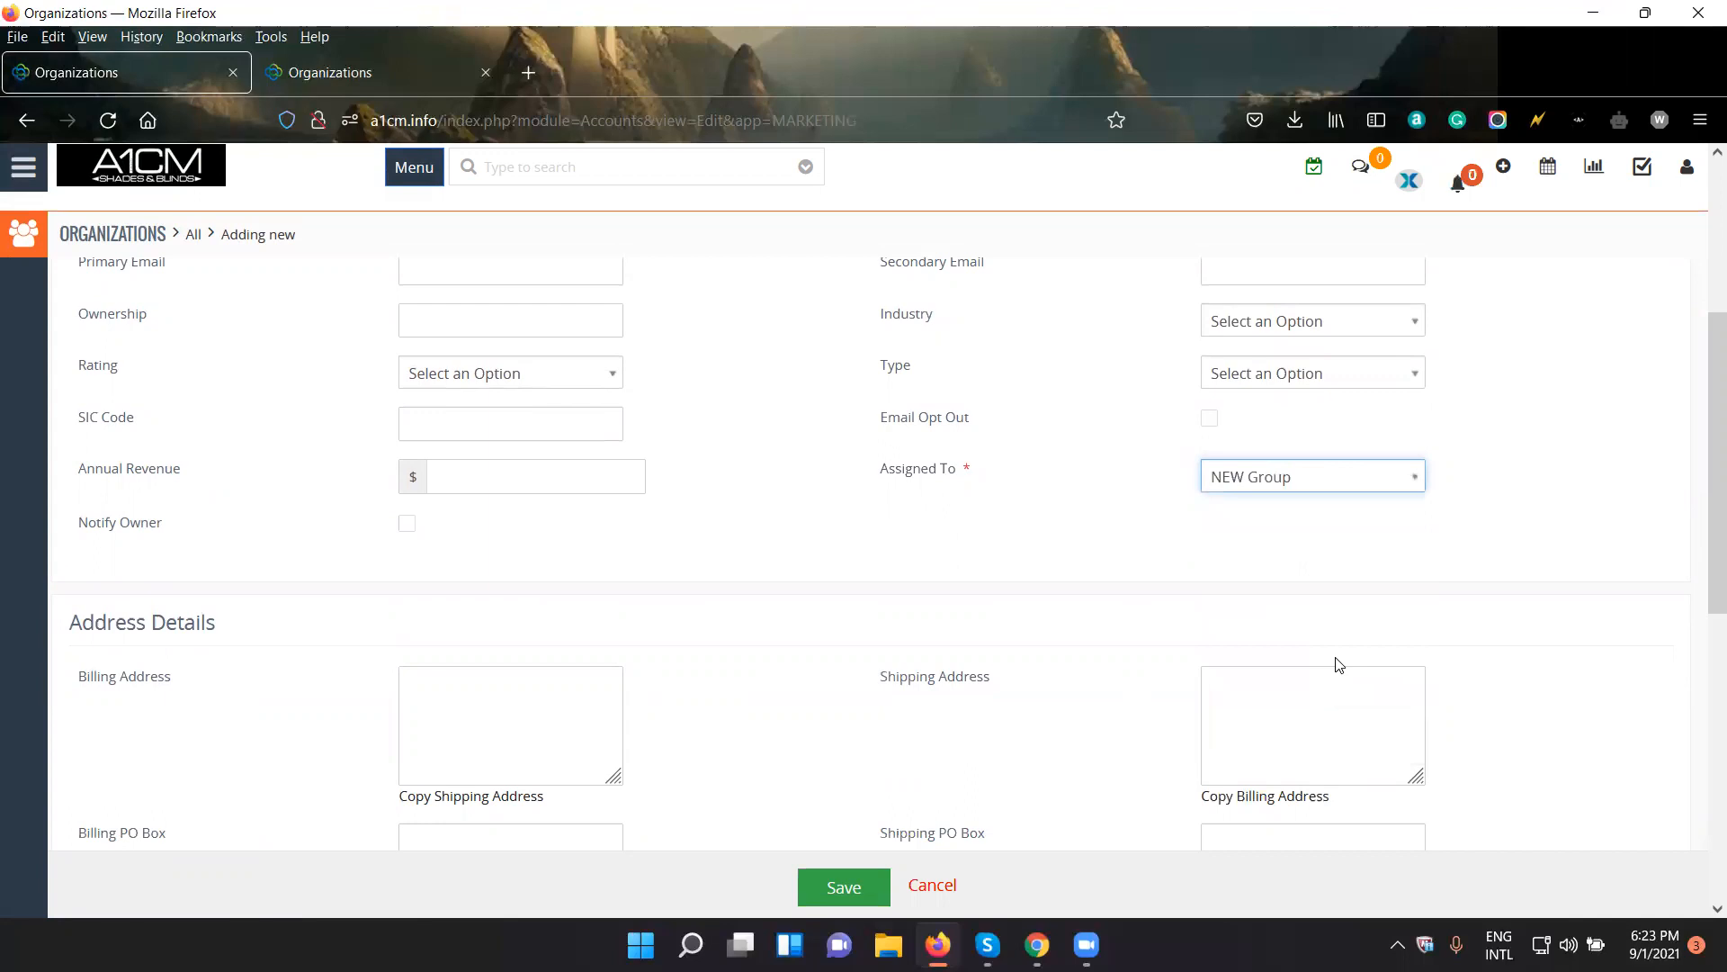
left_click(1372, 477)
left_click(1431, 657)
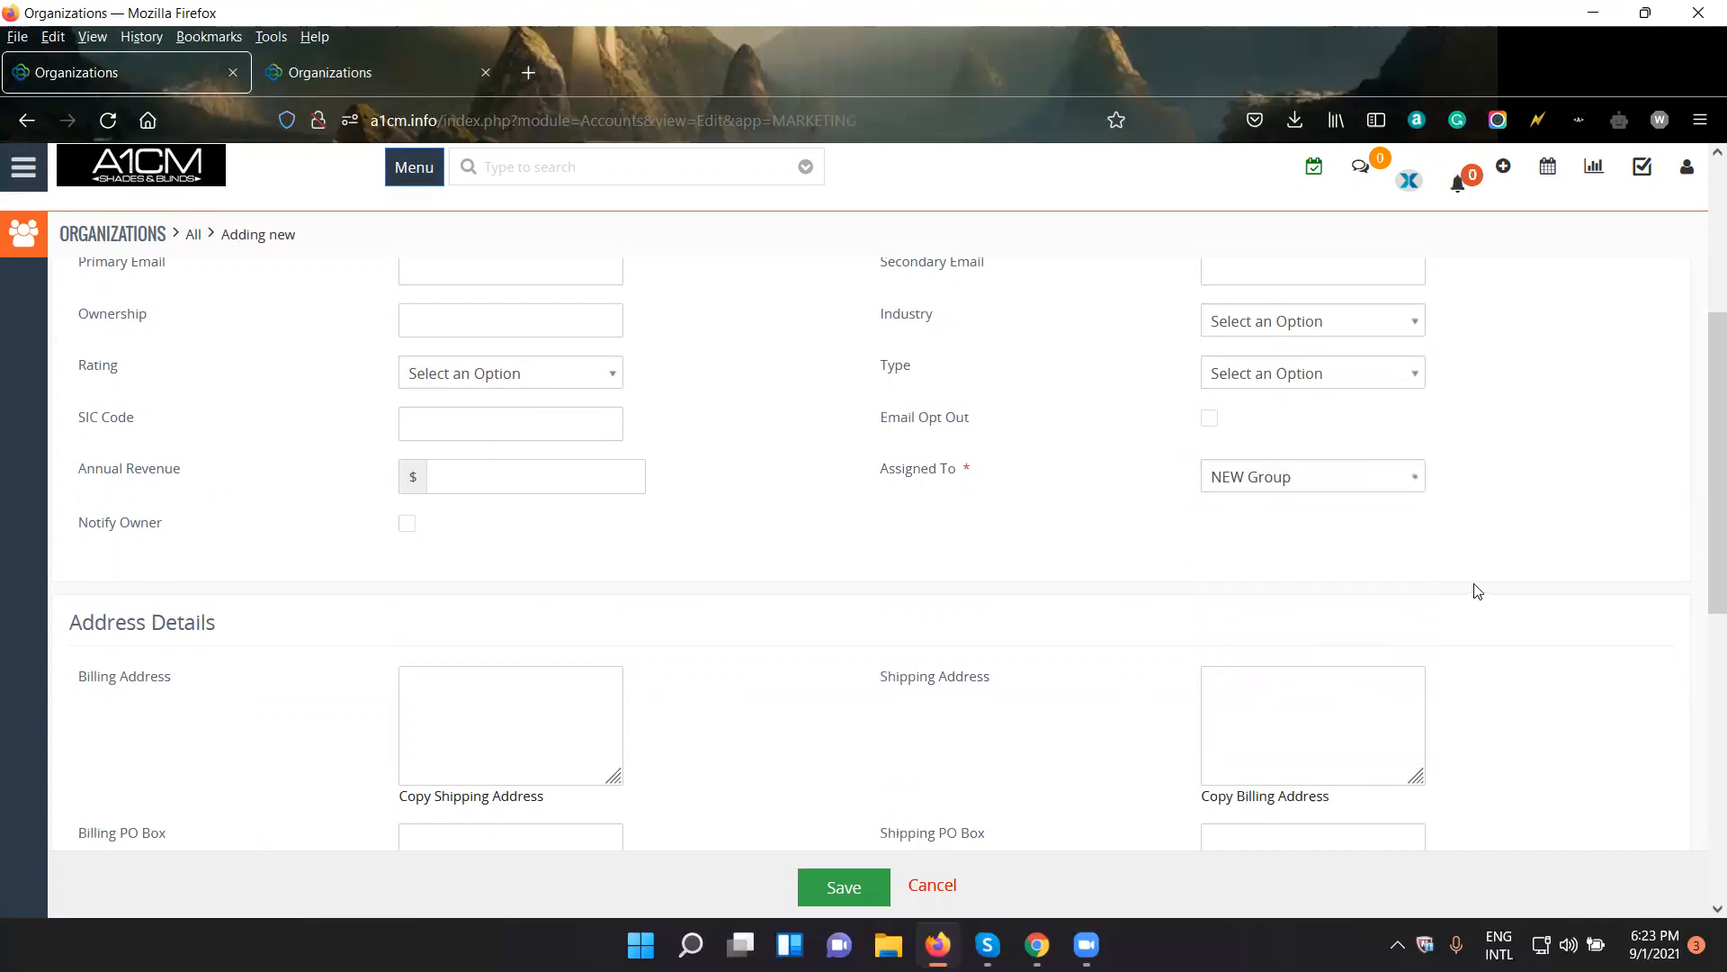
left_click(866, 886)
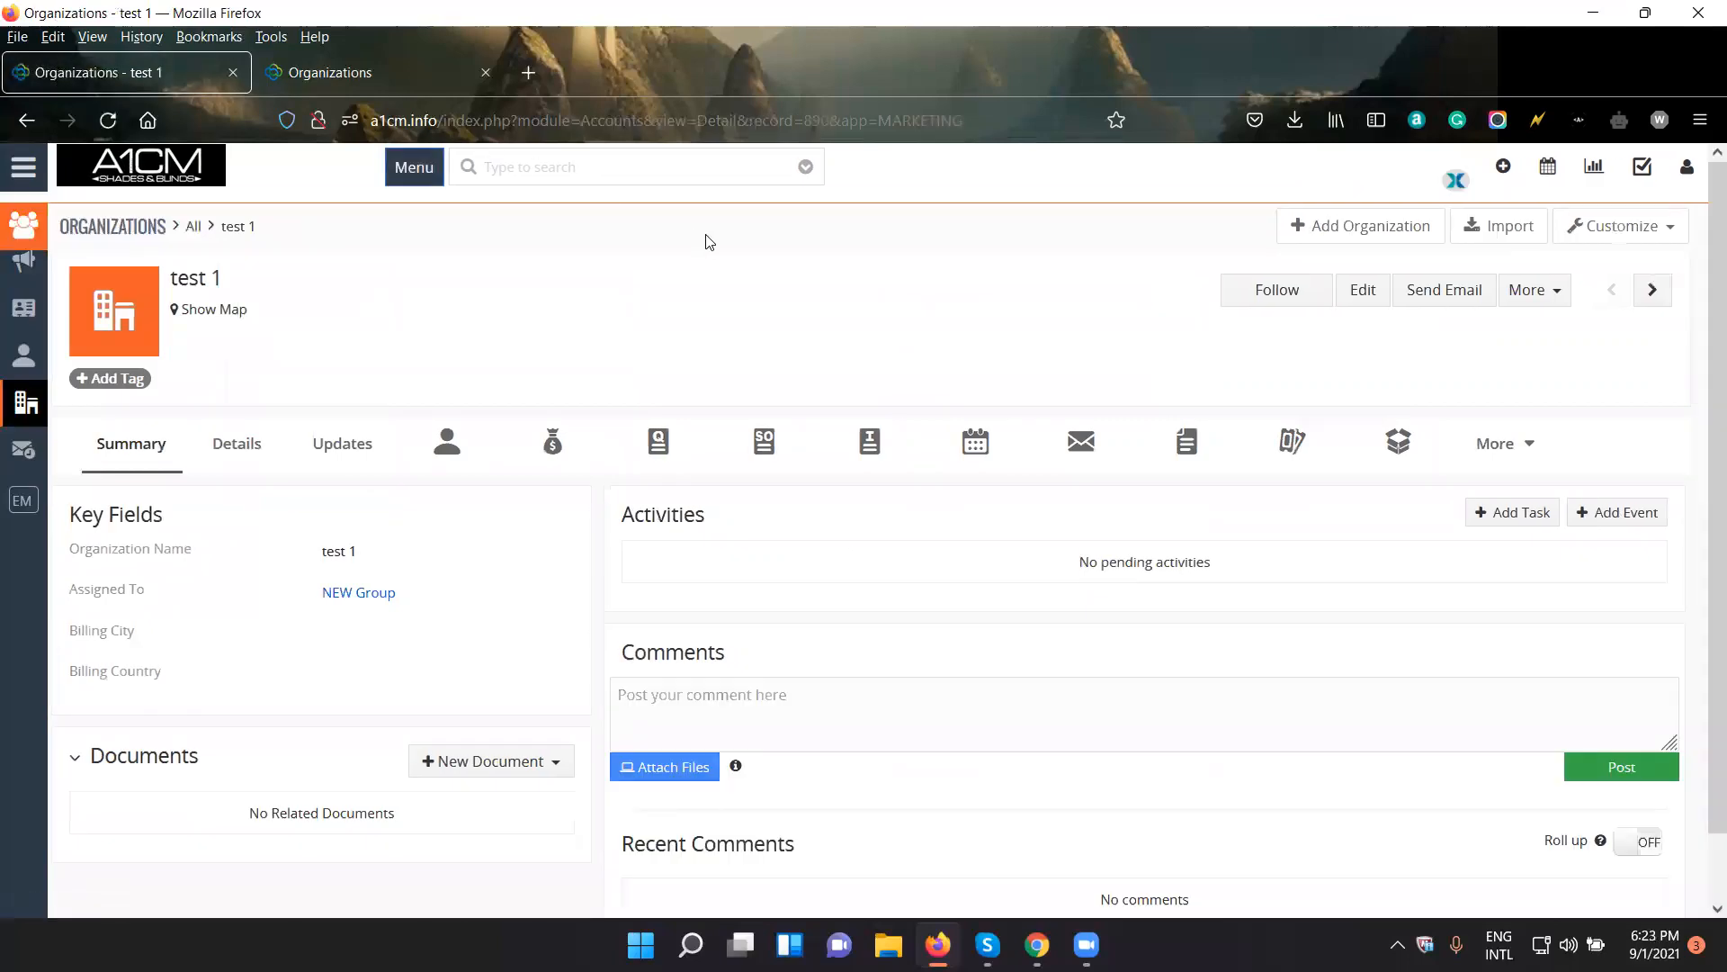
left_click(425, 83)
left_click(135, 88)
left_click(25, 167)
left_click(750, 342)
- Open the organization's assigned group in a new browser tab, check its members and return to the organization
right_click(392, 612)
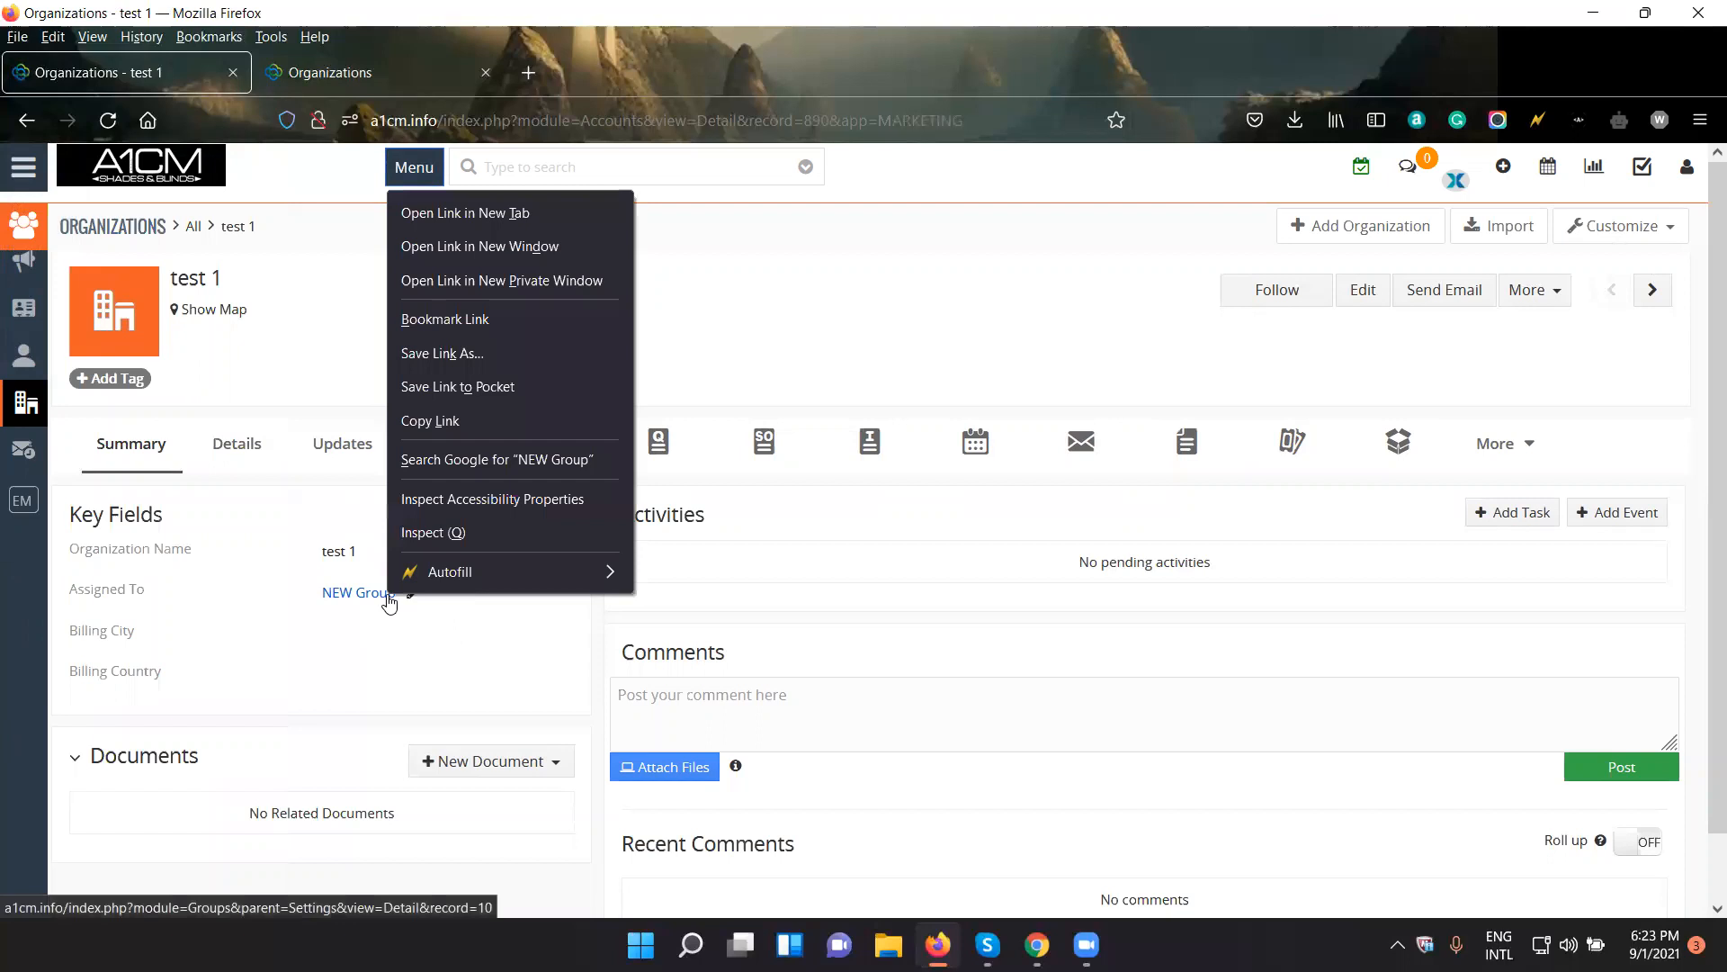
left_click(441, 210)
left_click(400, 84)
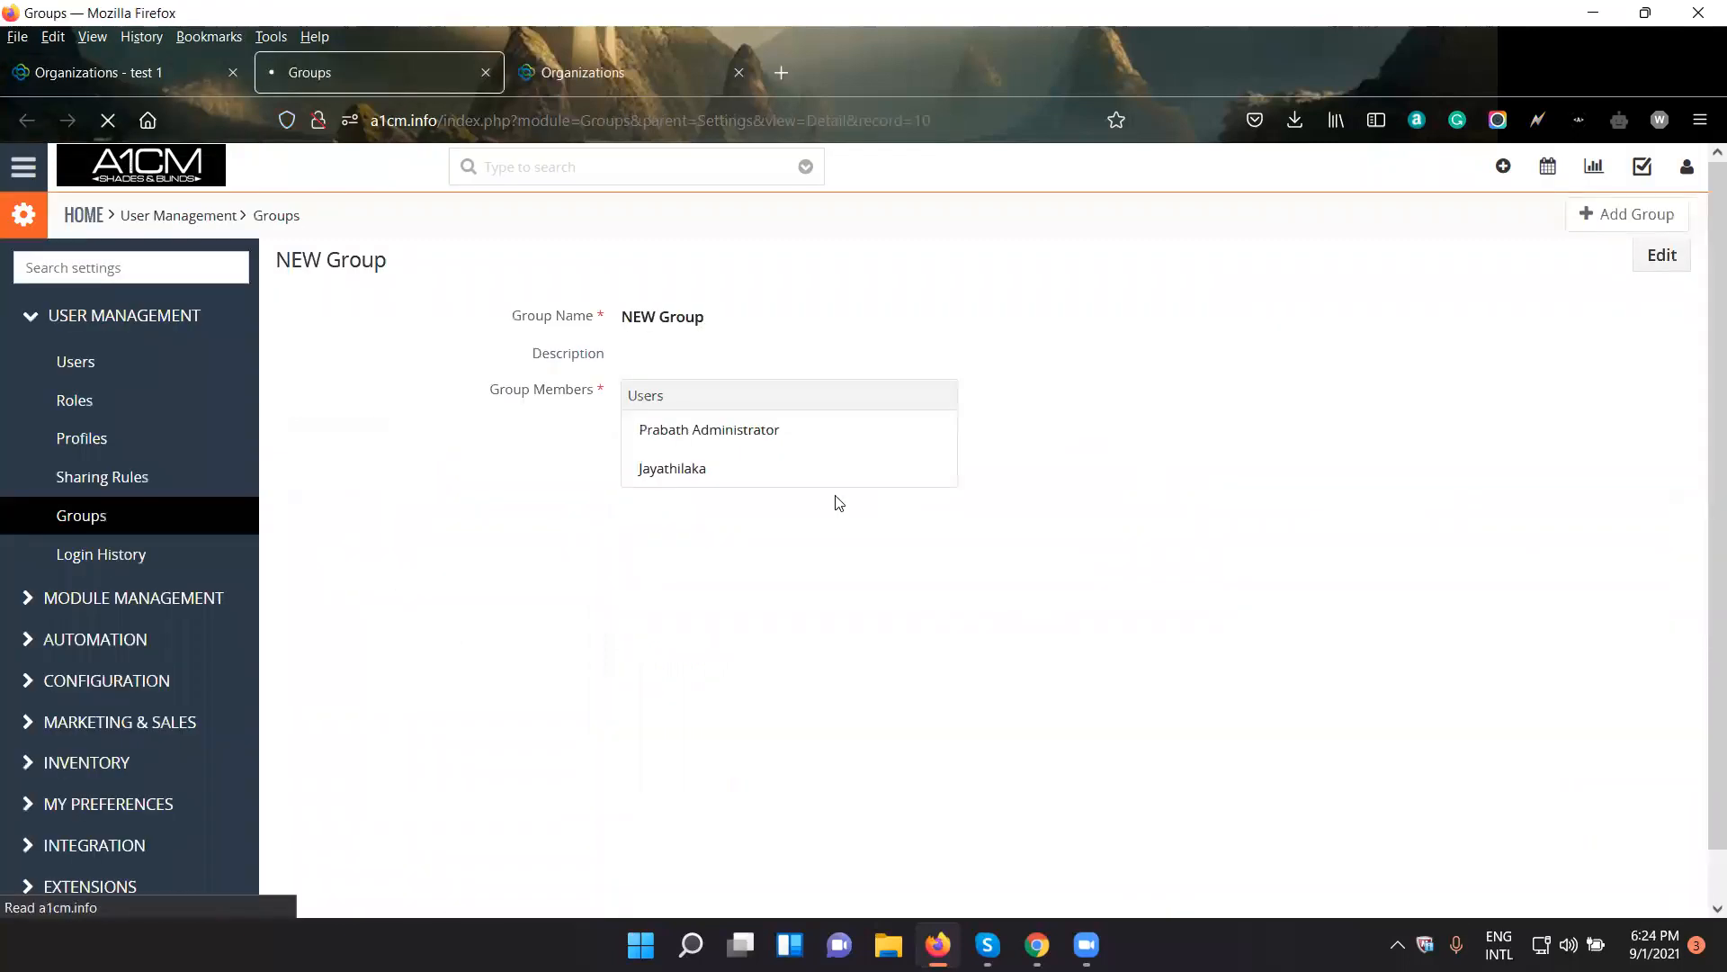
left_click(119, 72)
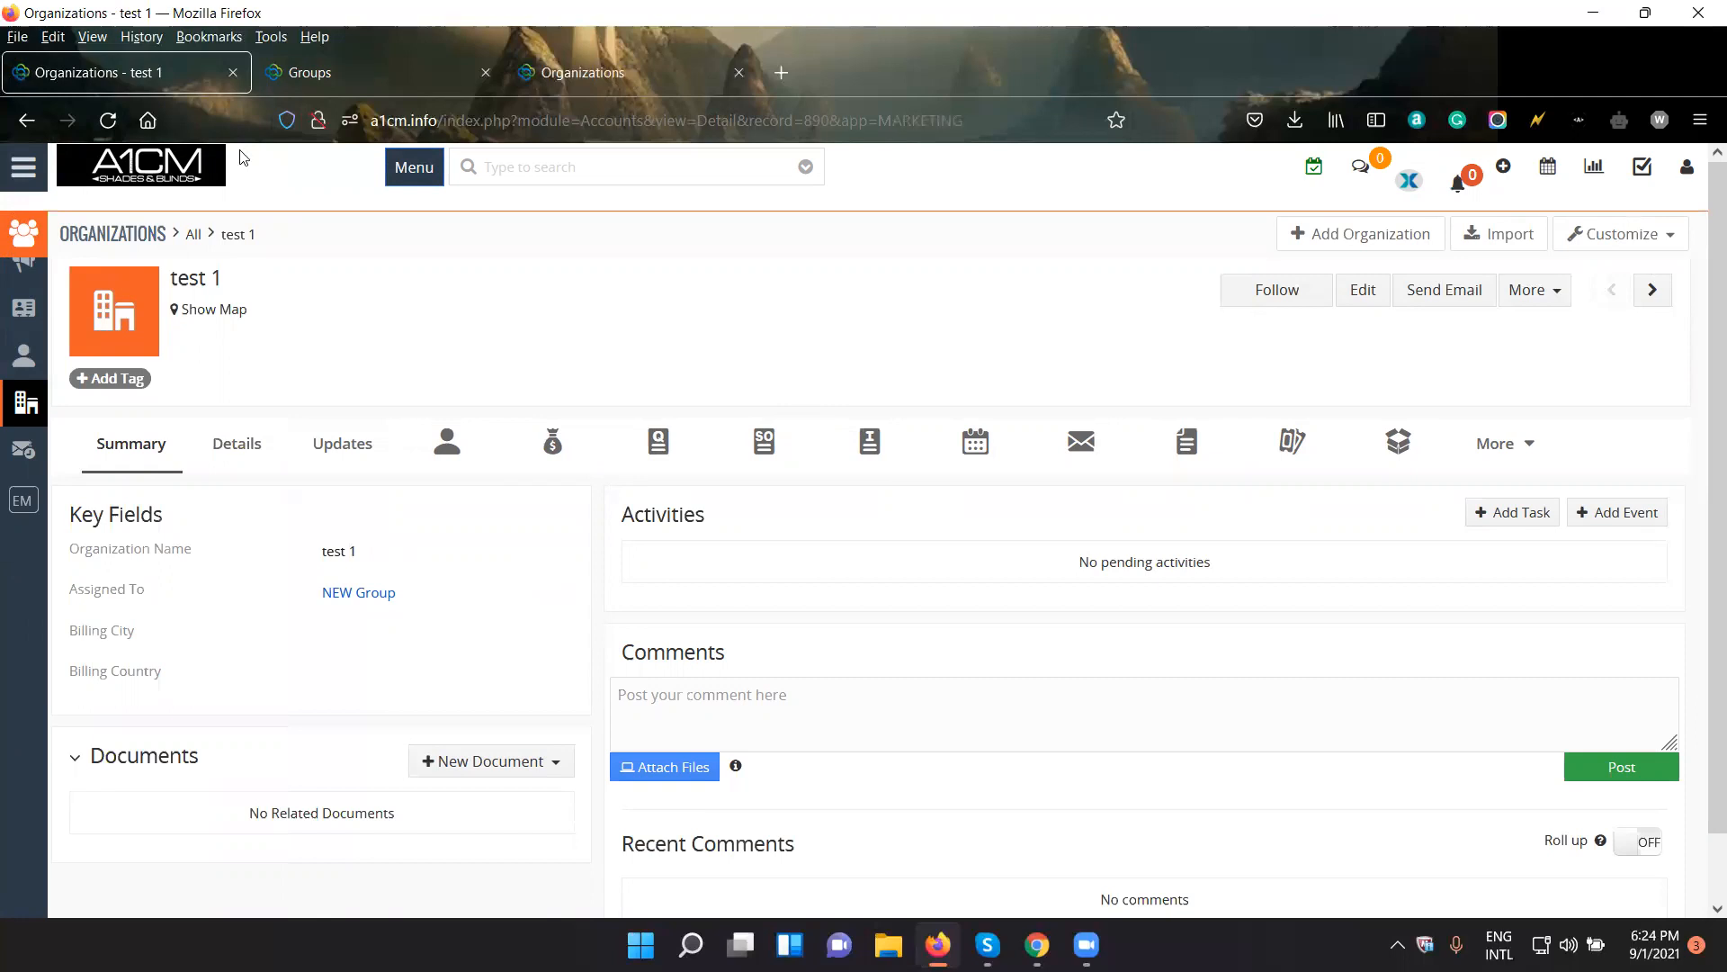
left_click(23, 166)
mouse_move(60, 514)
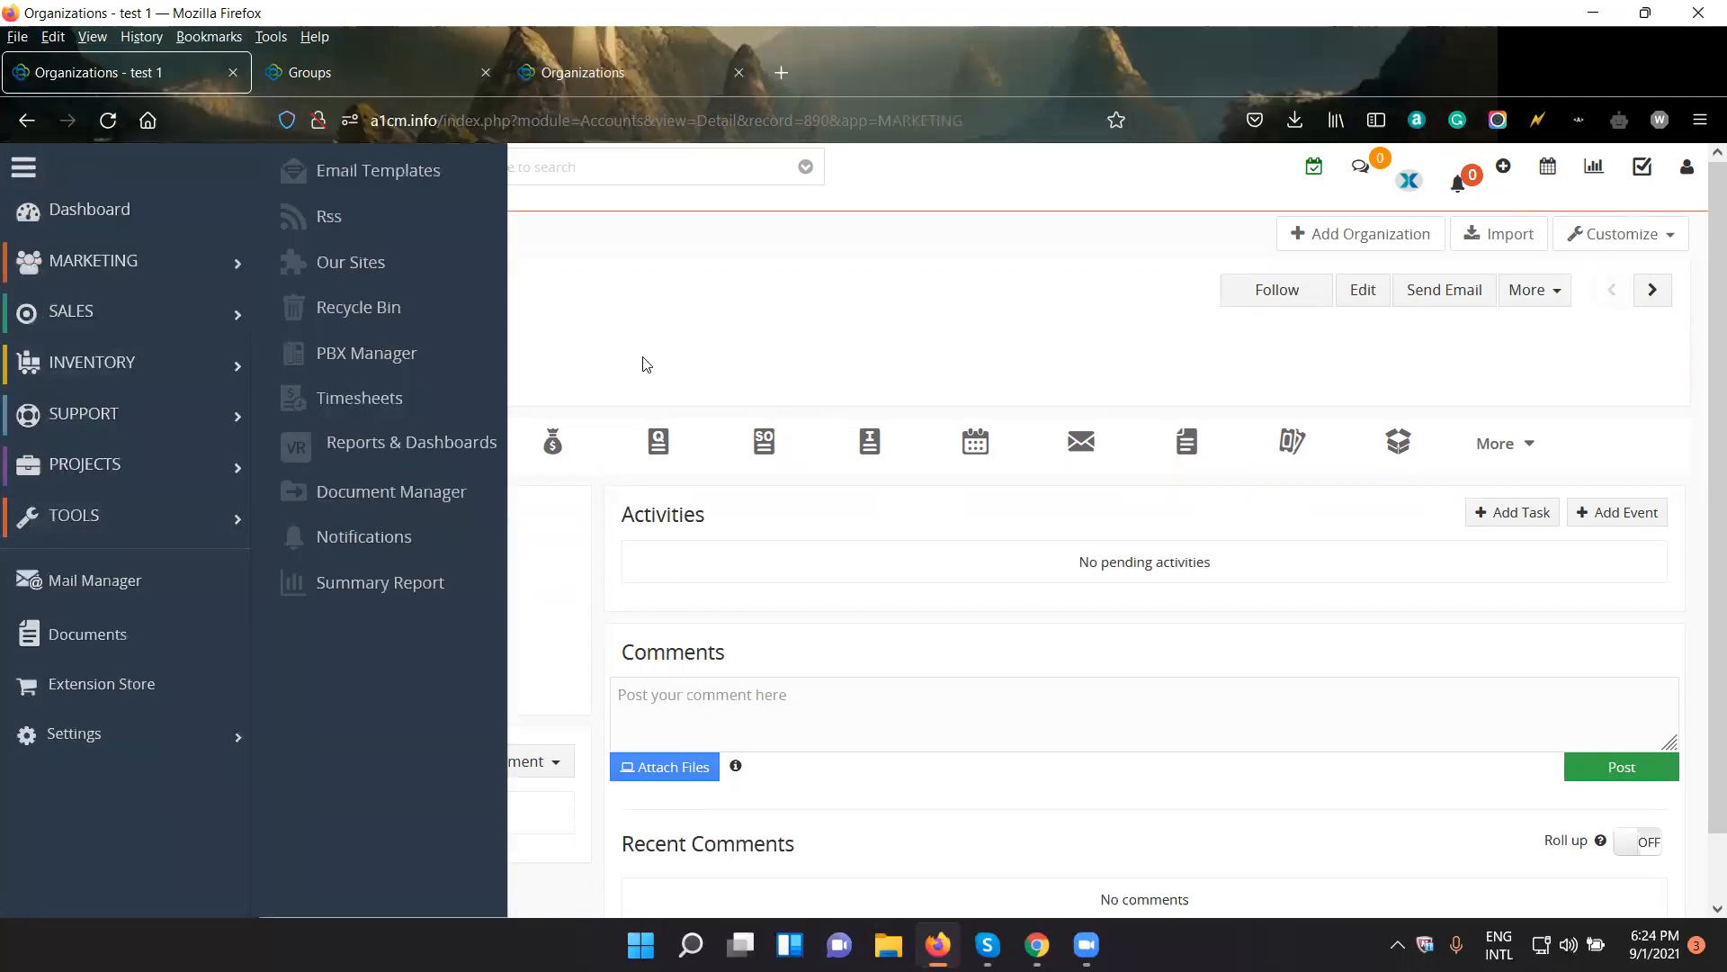
left_click(653, 326)
- Open the Login History for all users and examine the IP addresses, sign-in and sign-out times and statuses
left_click(394, 84)
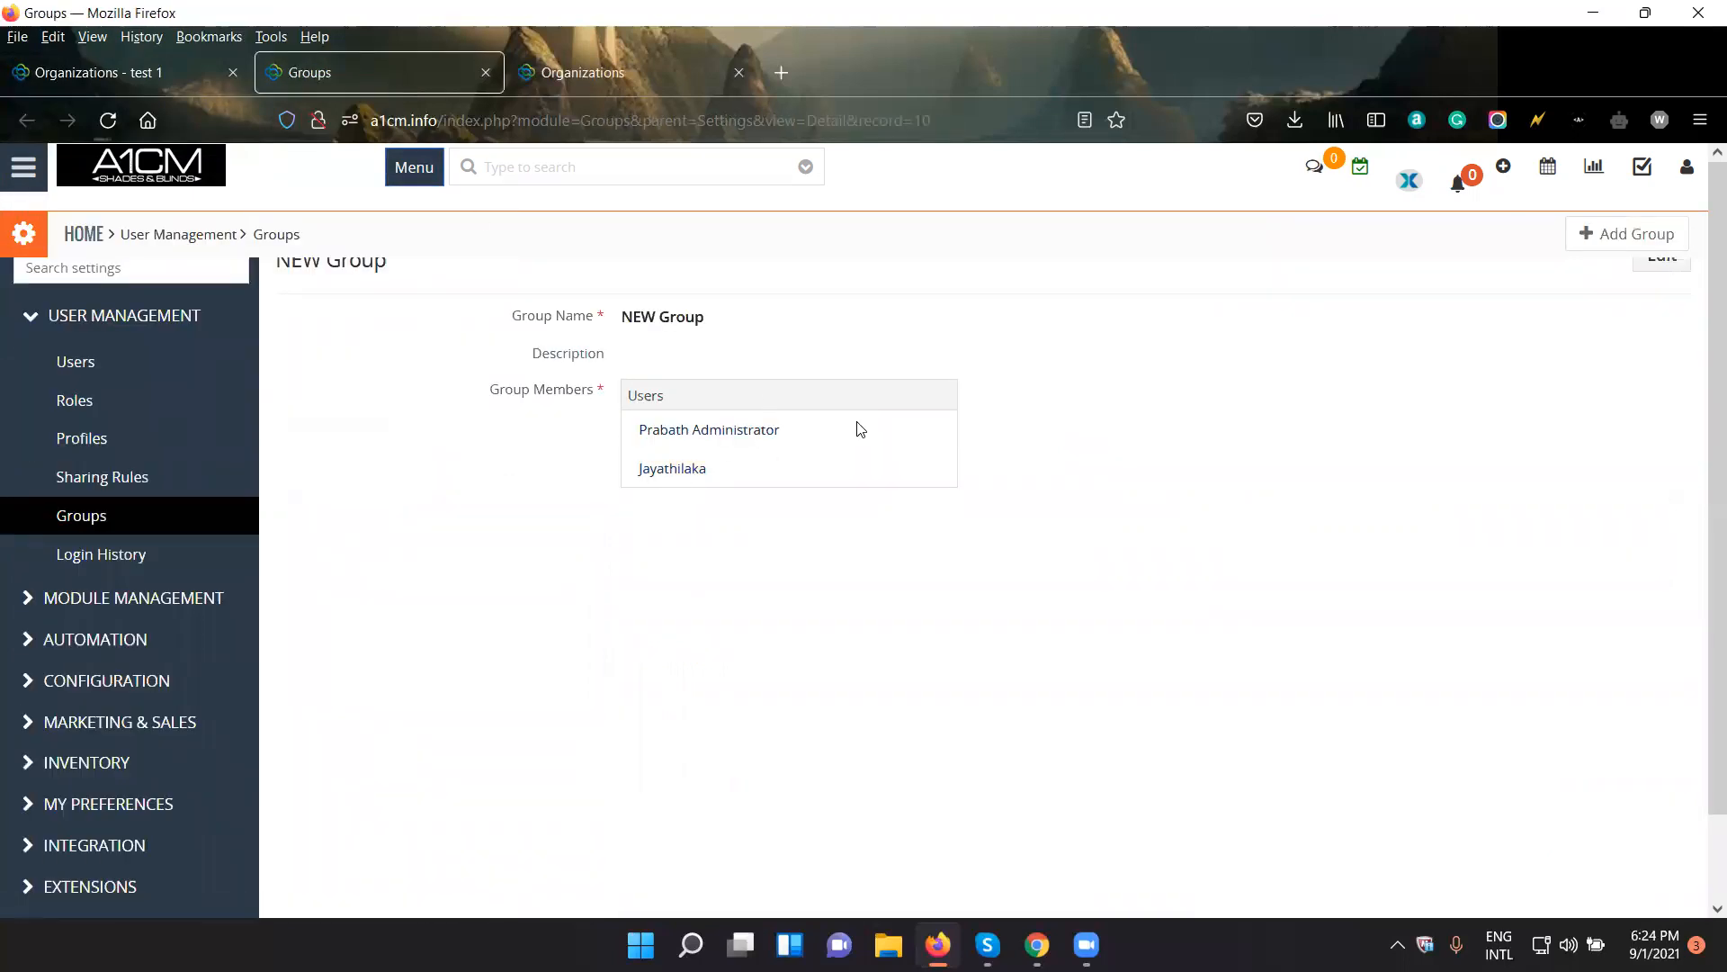
left_click(142, 564)
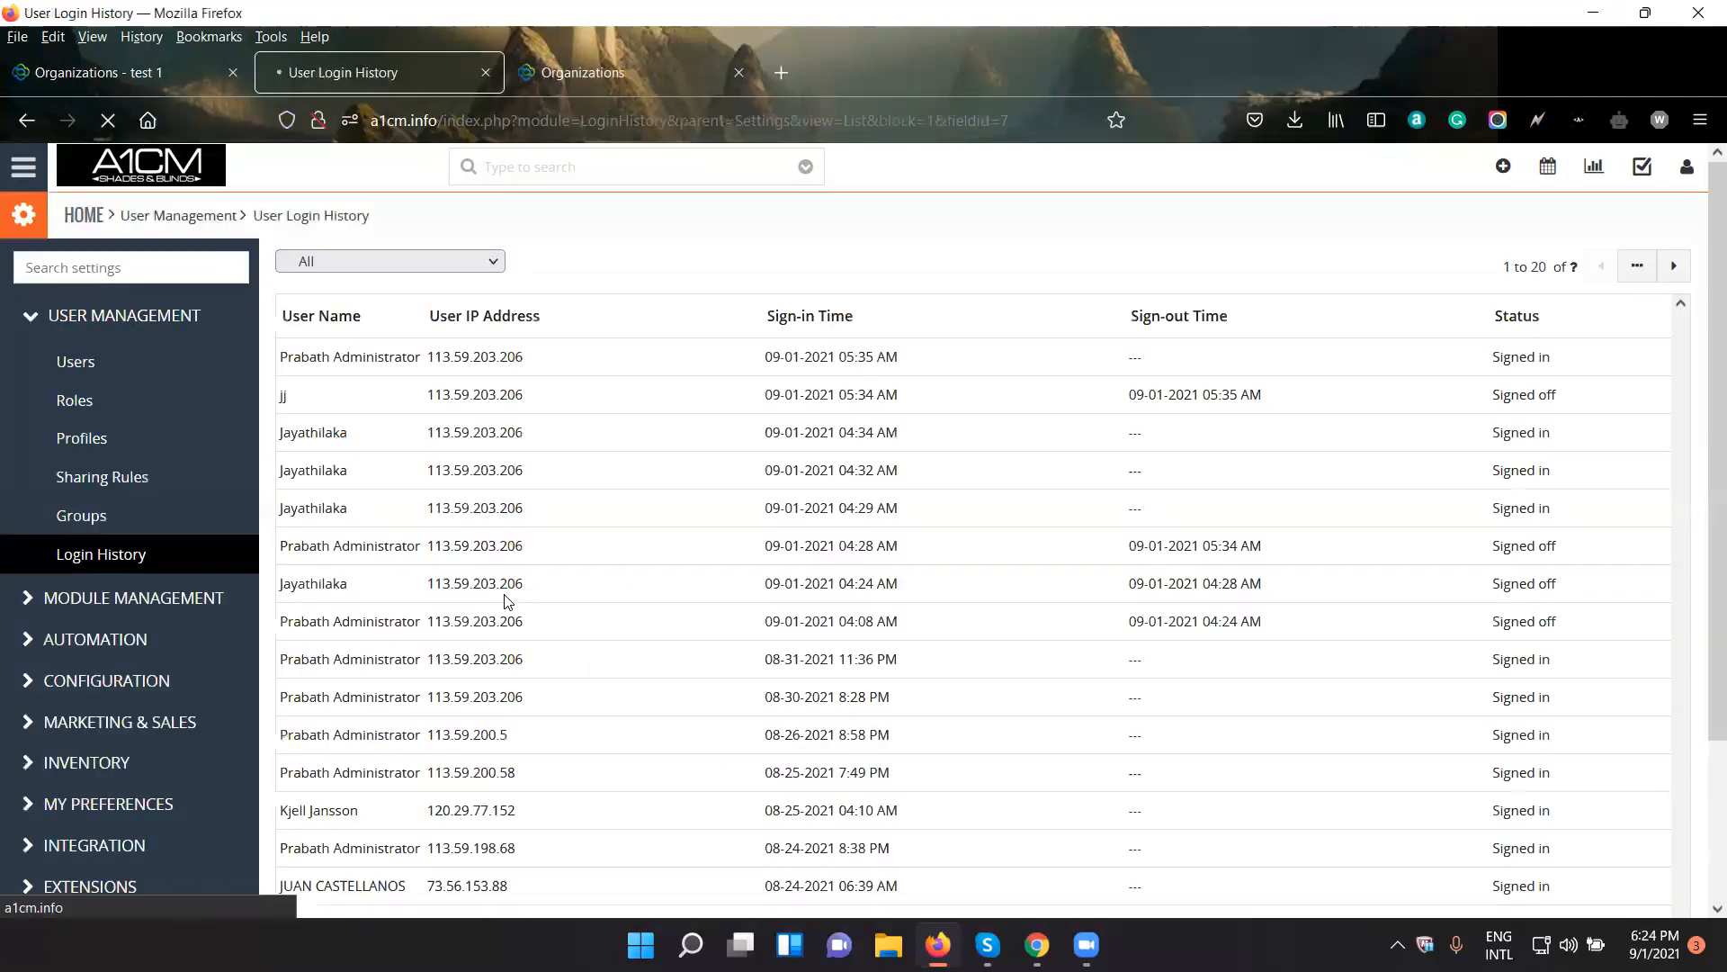
scroll(643, 616, "down", 3)
scroll(639, 612, "up", 3)
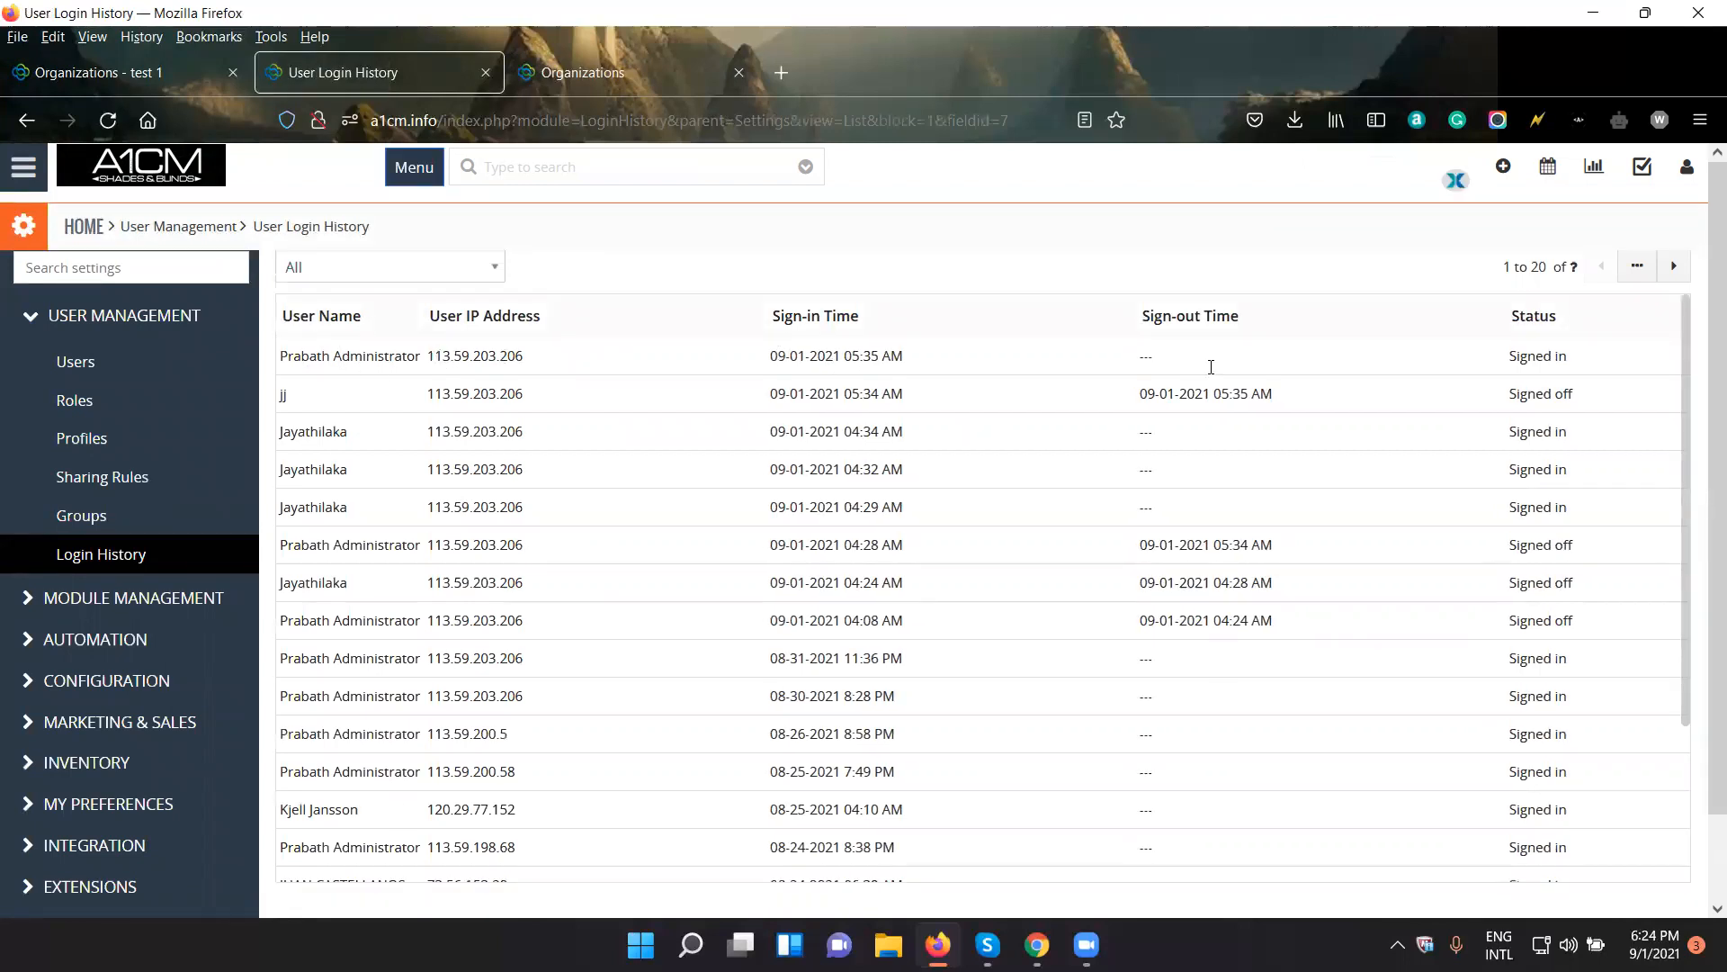
scroll(1529, 540, "down", 3)
scroll(1498, 612, "up", 3)
left_click_drag(1569, 357, 1501, 352)
left_click(1548, 353)
scroll(559, 655, "down", 3)
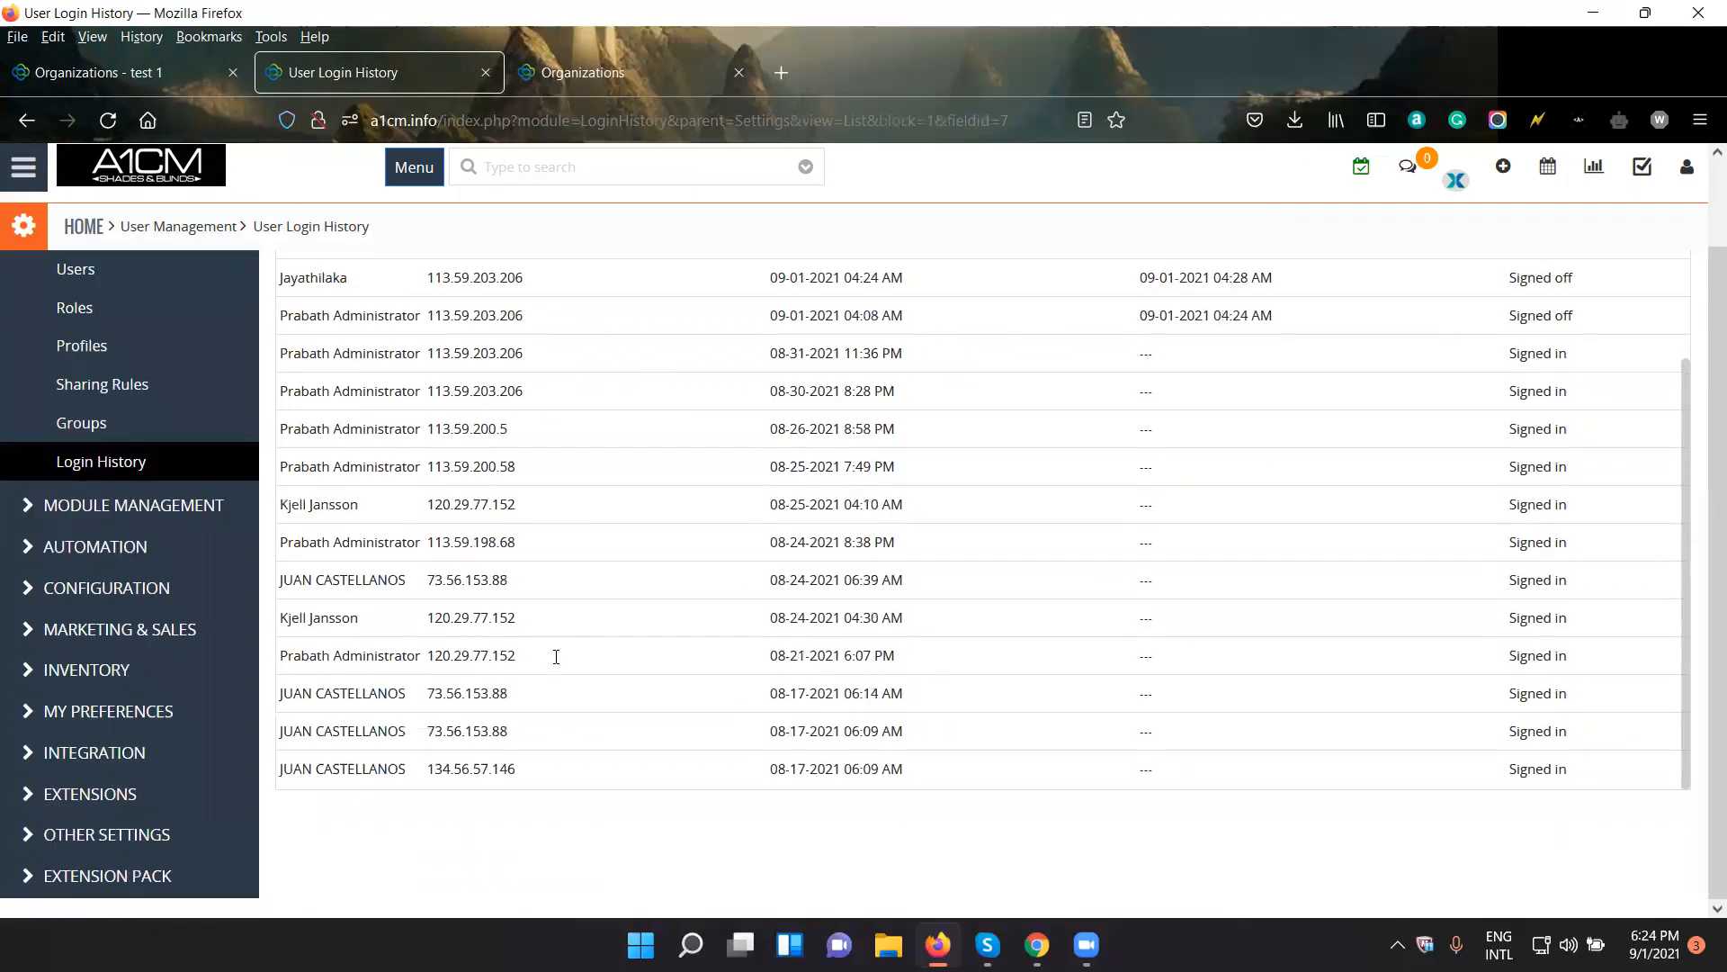
scroll(558, 656, "up", 3)
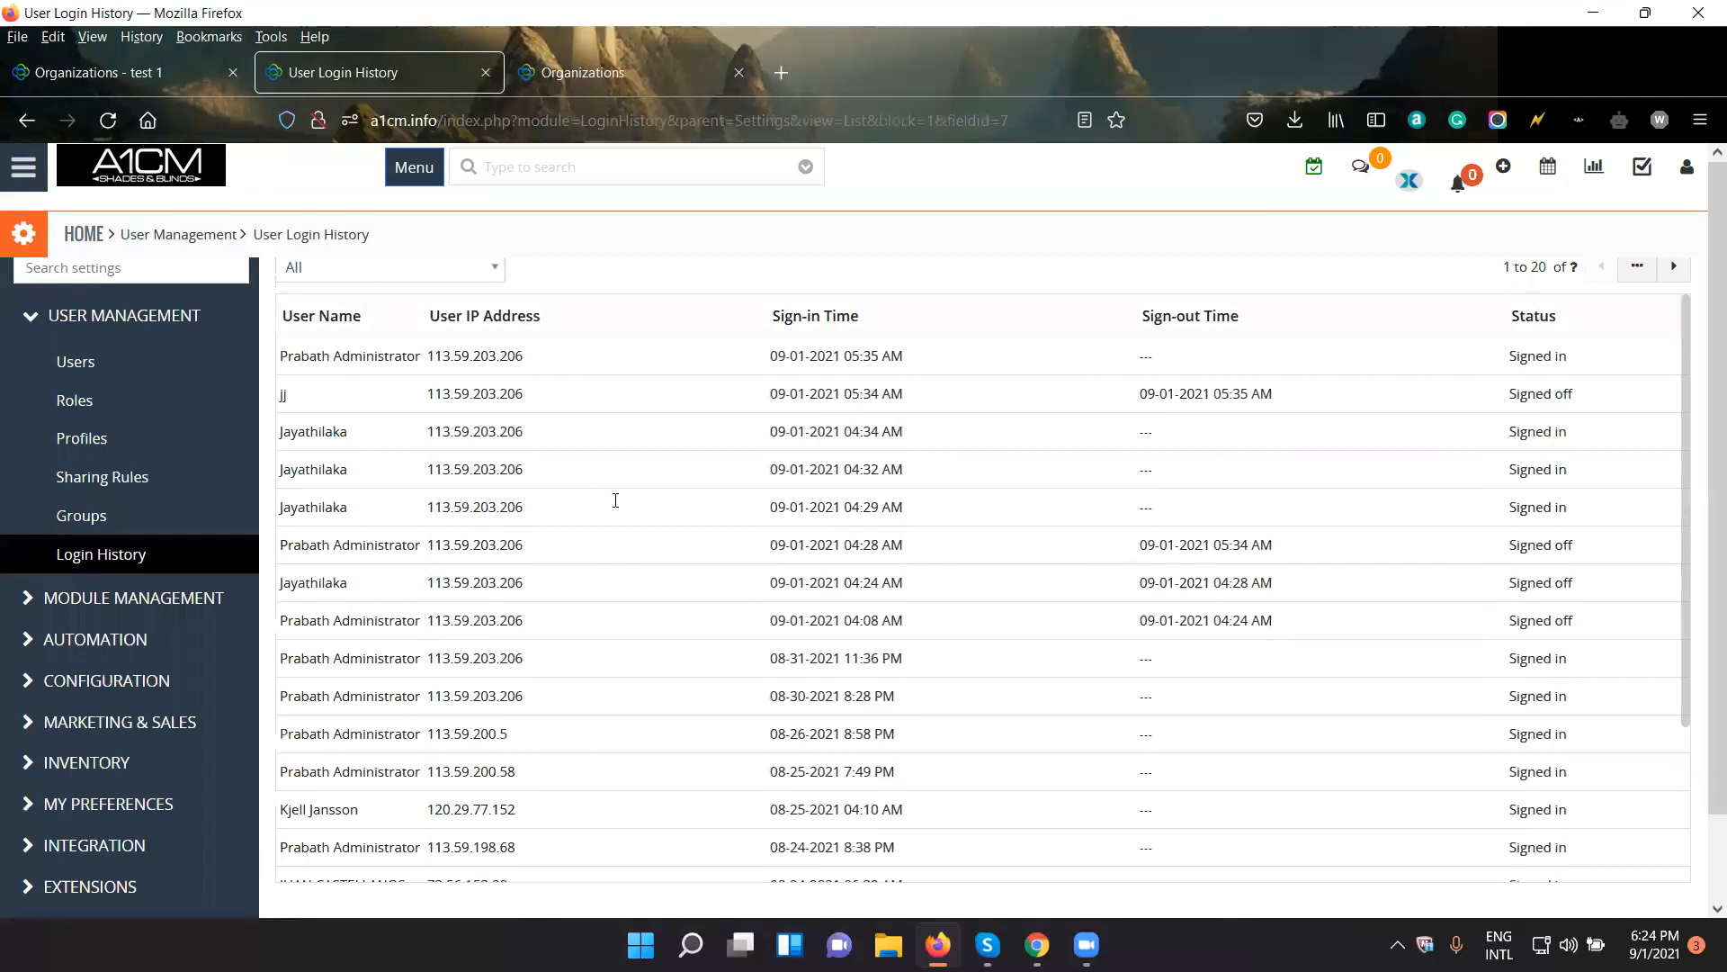
scroll(616, 501, "down", 3)
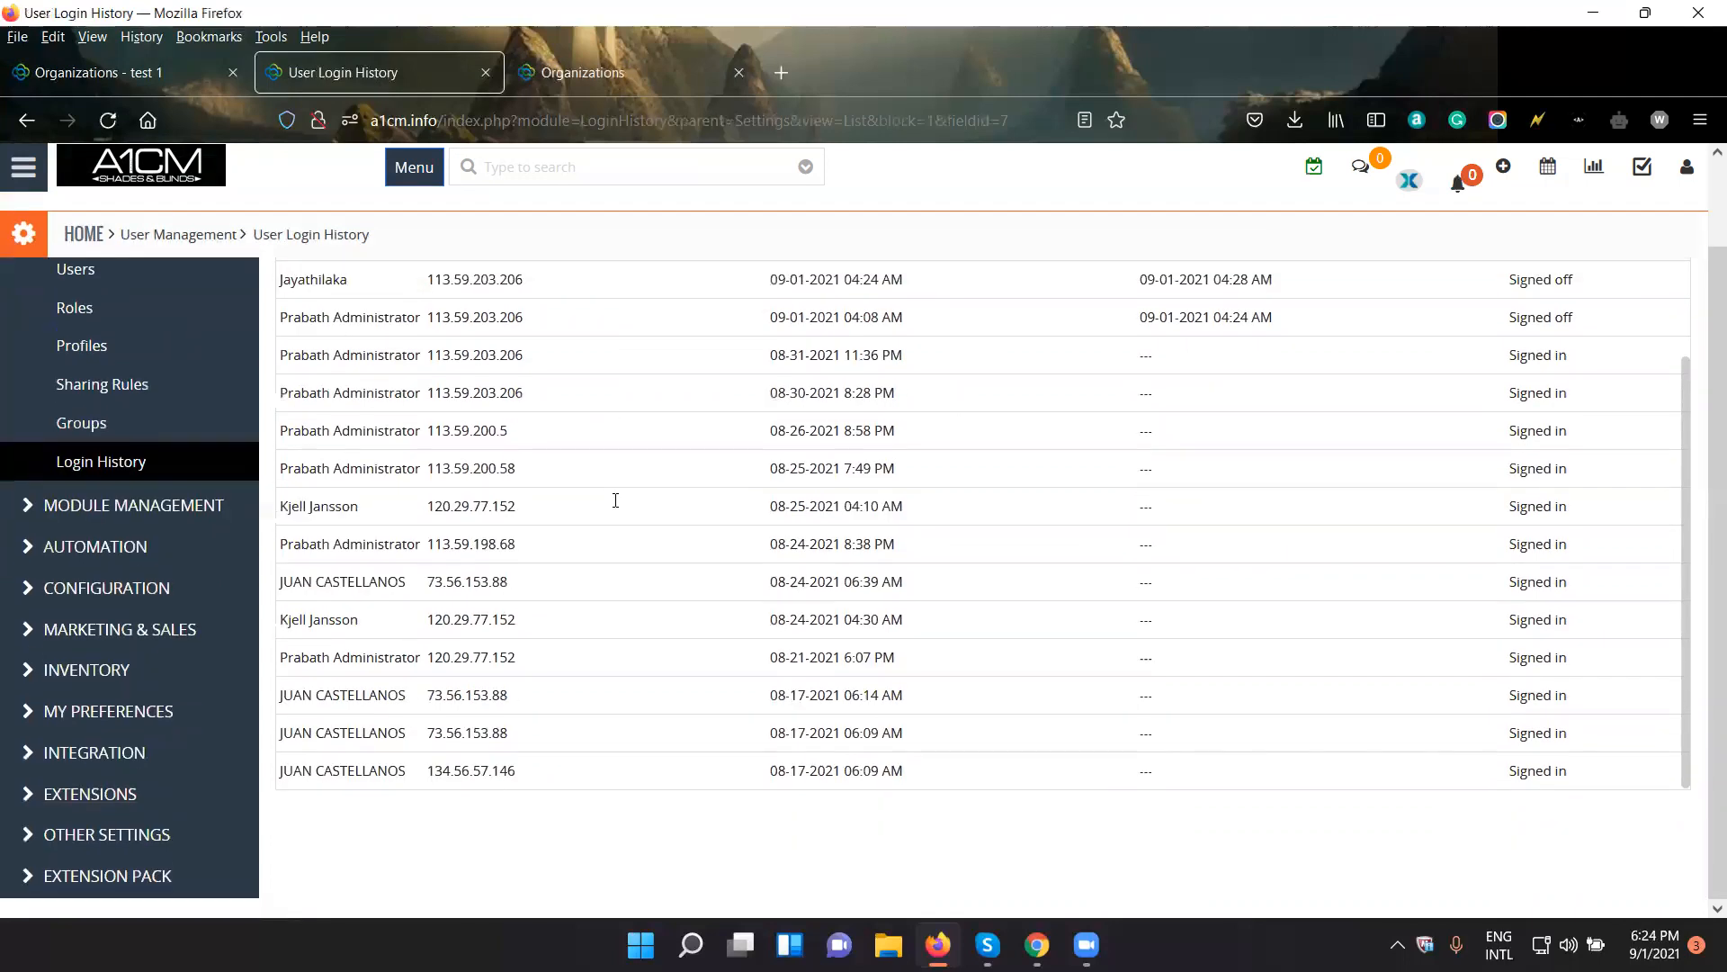
scroll(616, 500, "up", 3)
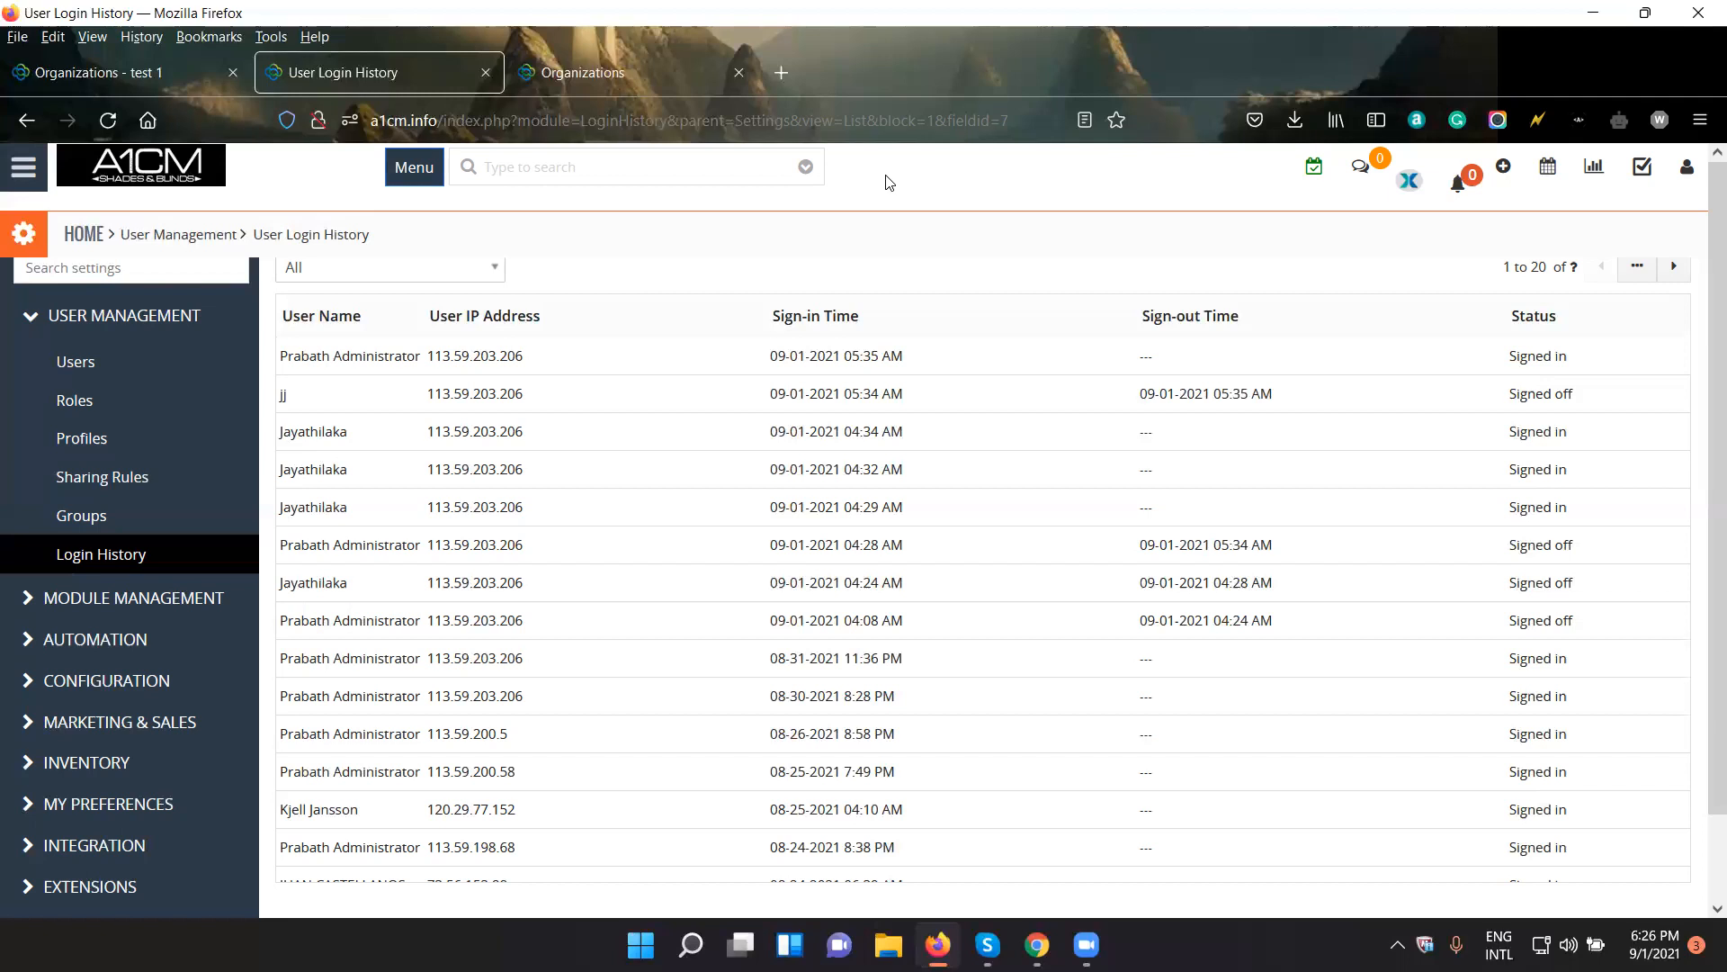
- Open the Projects module in a new browser tab and switch to it
left_click(409, 169)
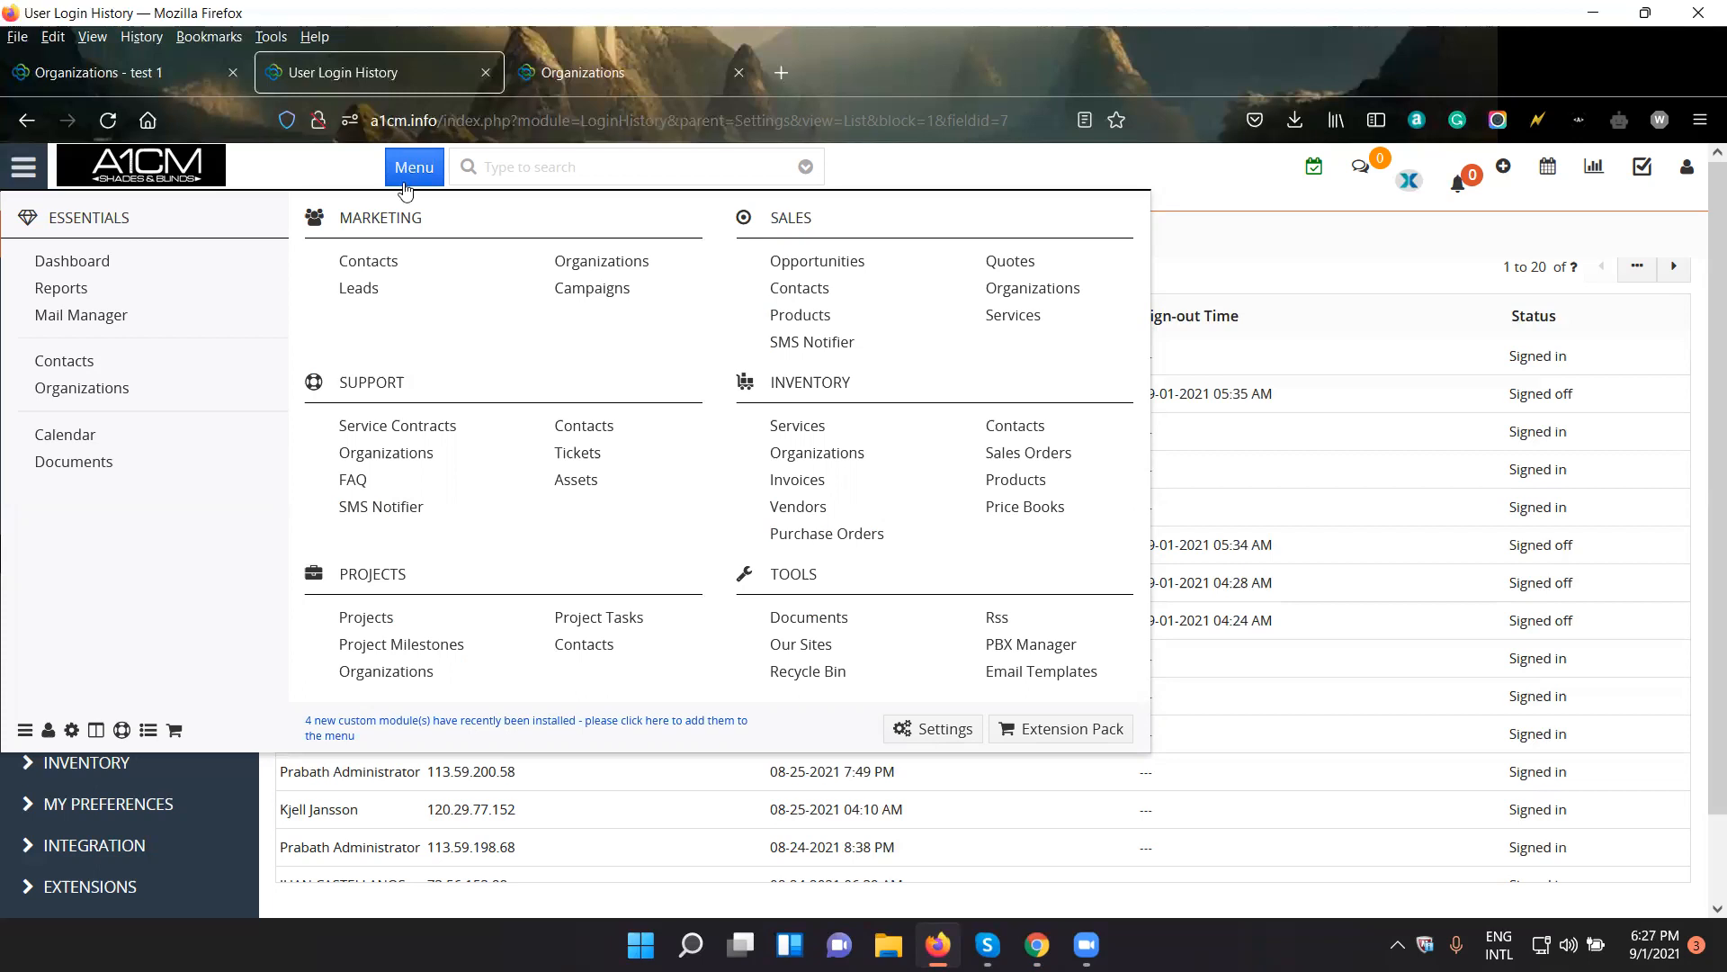
right_click(382, 619)
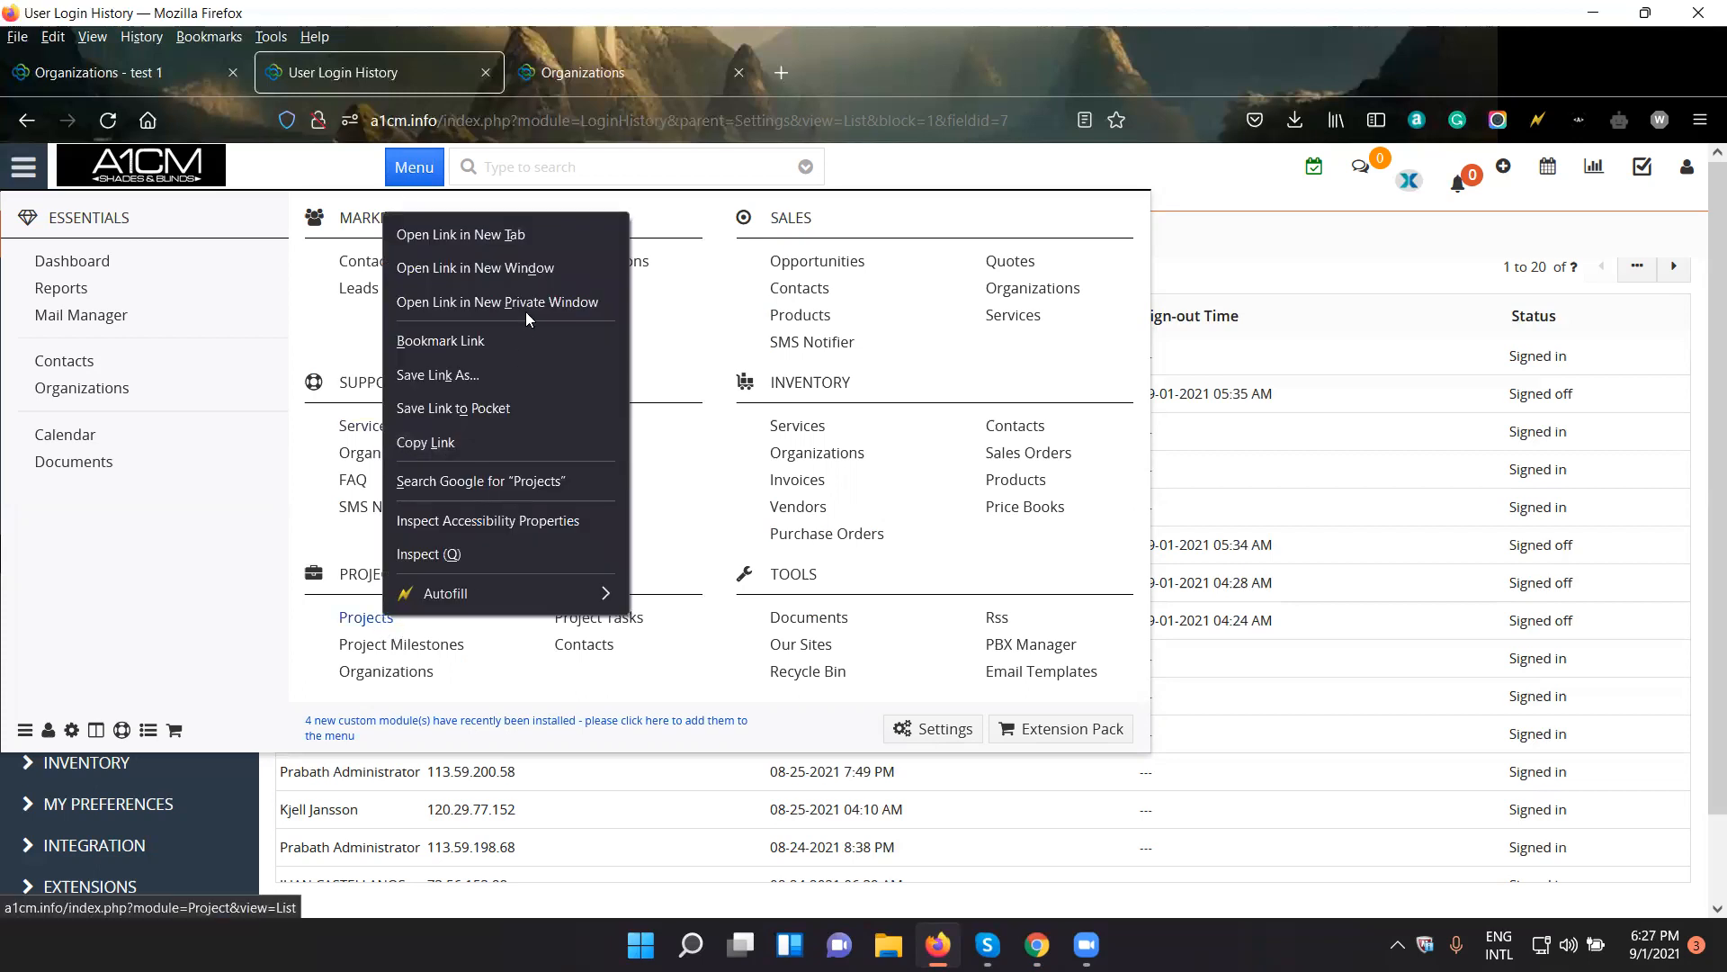
left_click(535, 245)
left_click(577, 95)
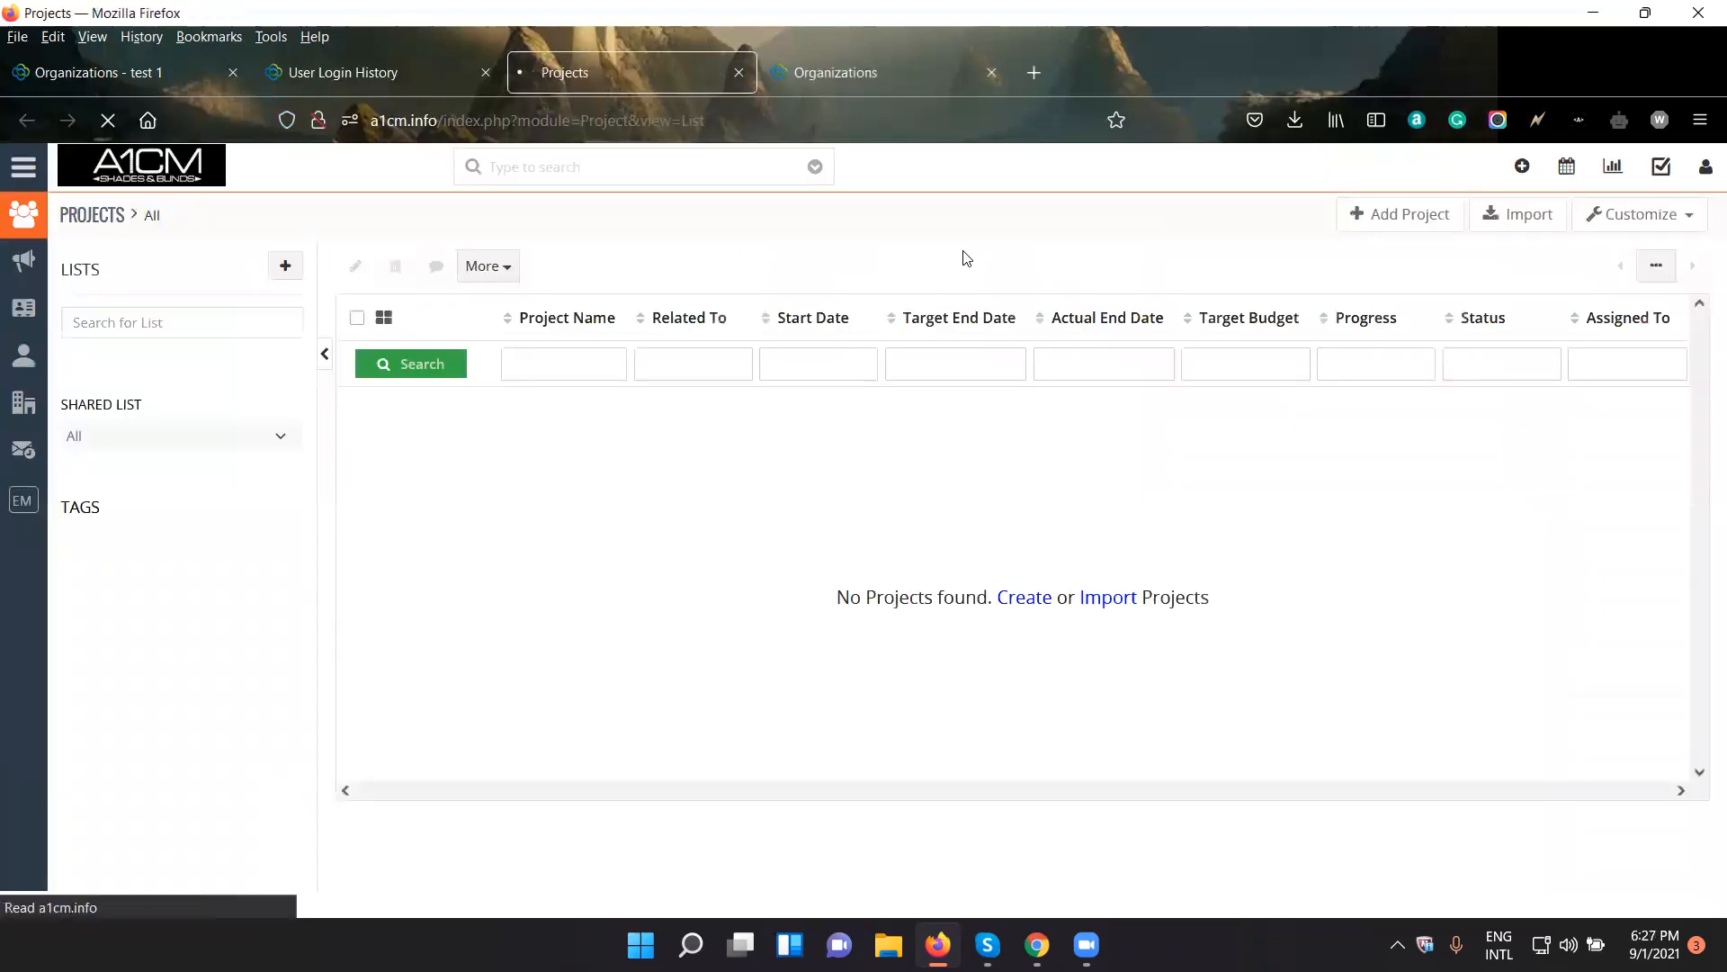
- Create a project named Project 1 with the other fields left at their defaults and save it
left_click(1408, 220)
scroll(1162, 646, "down", 5)
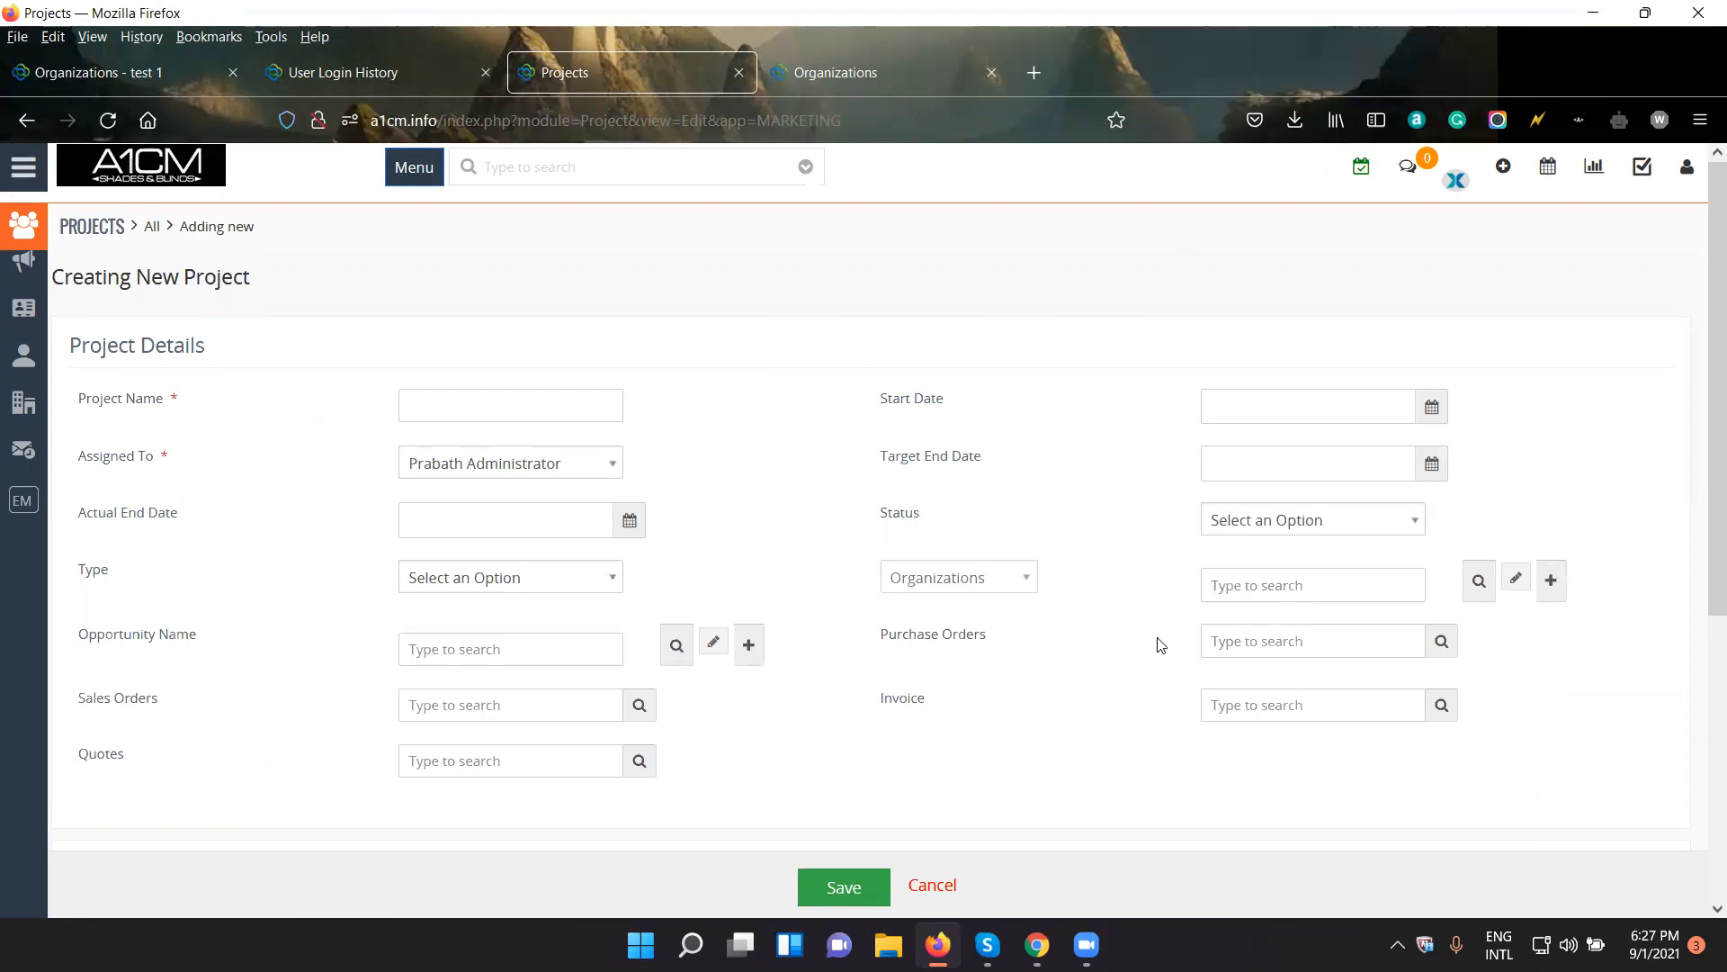
left_click(469, 406)
type("Project 1")
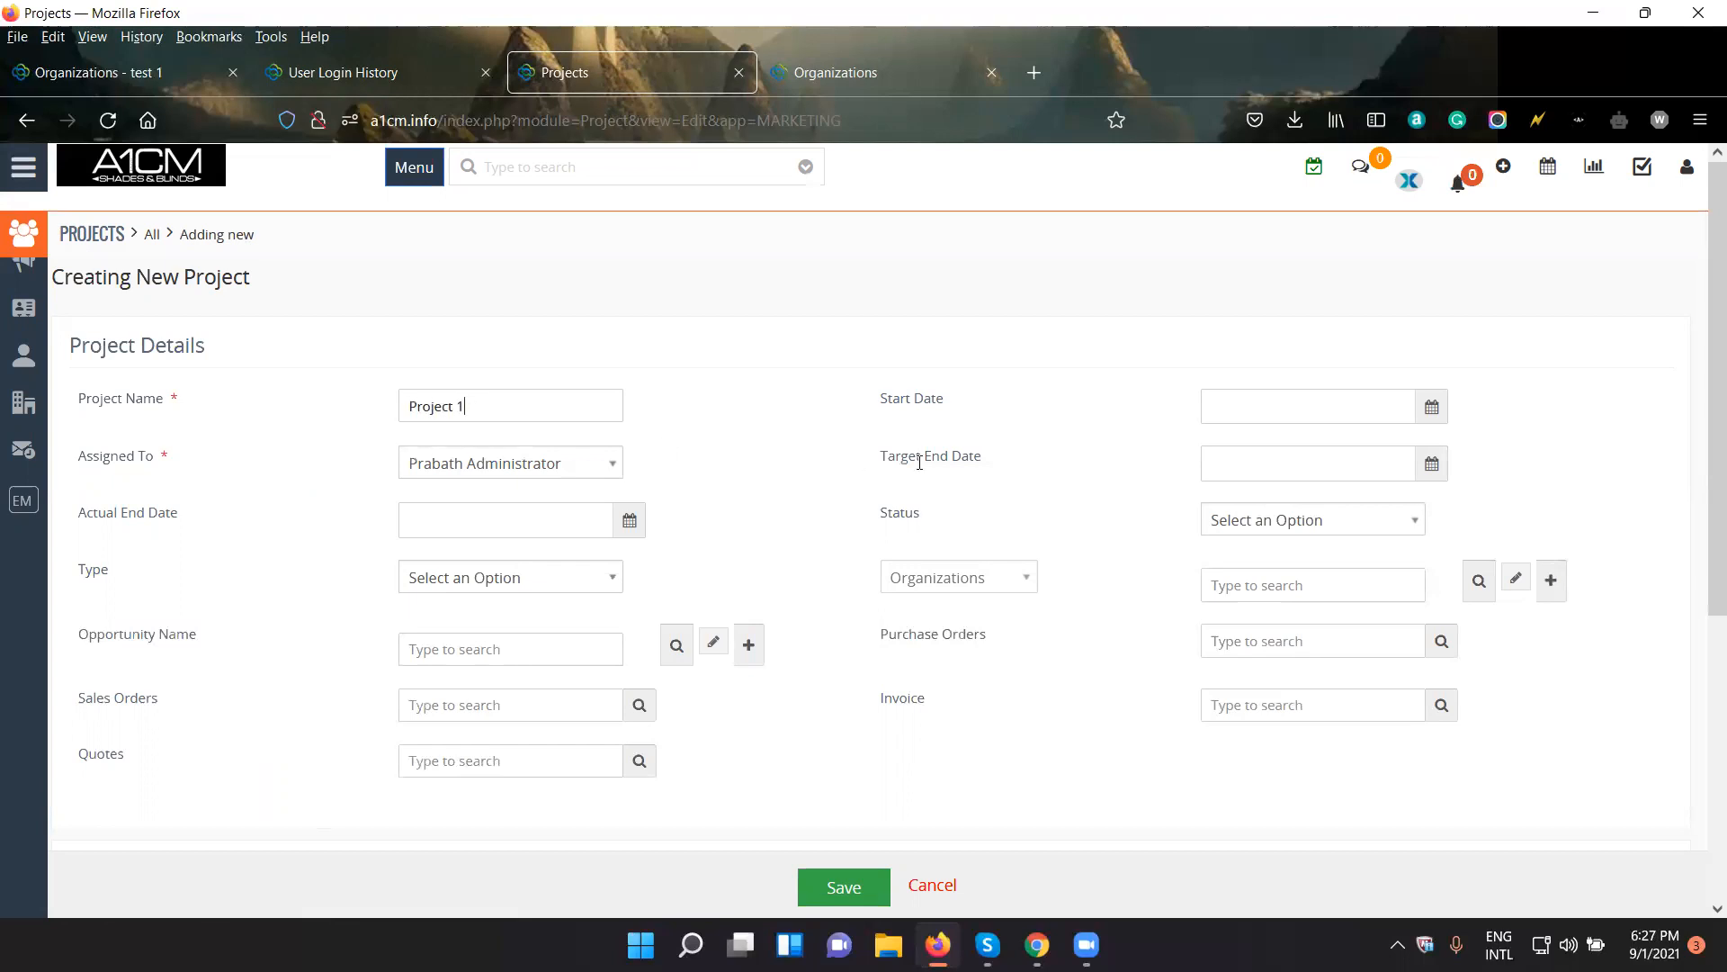
scroll(1087, 563, "down", 3)
left_click(877, 889)
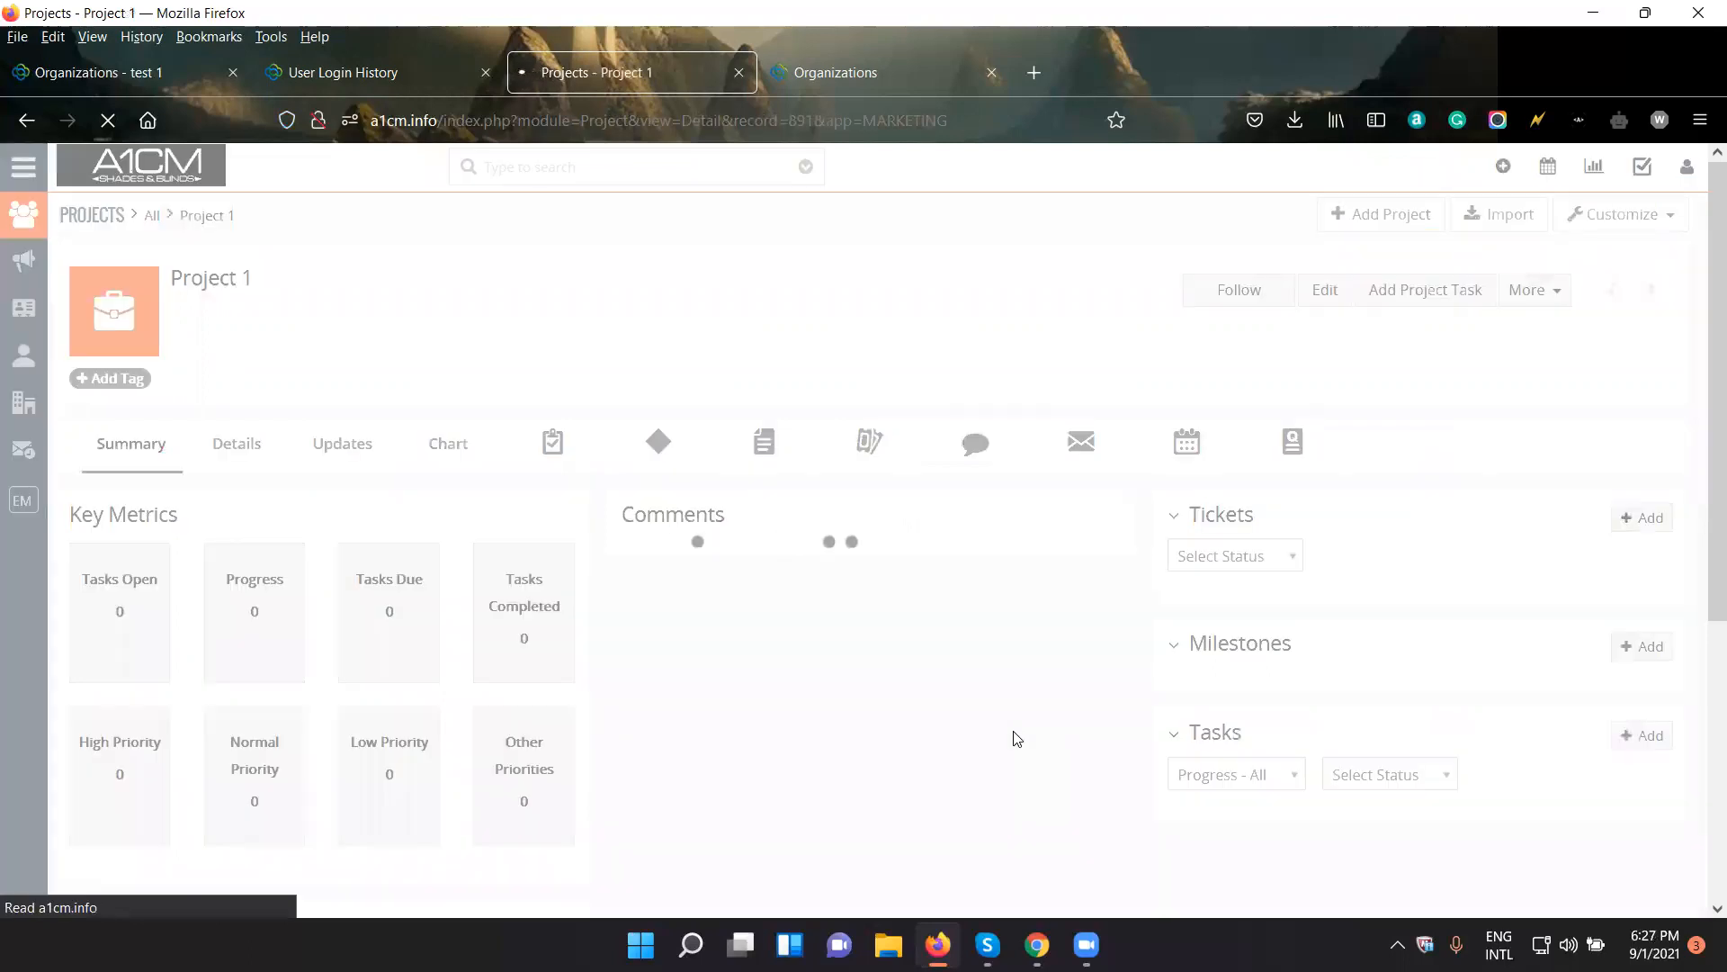
- Look through the summary page of Project 1, including its key fields and comment section
scroll(1017, 738, "down", 5)
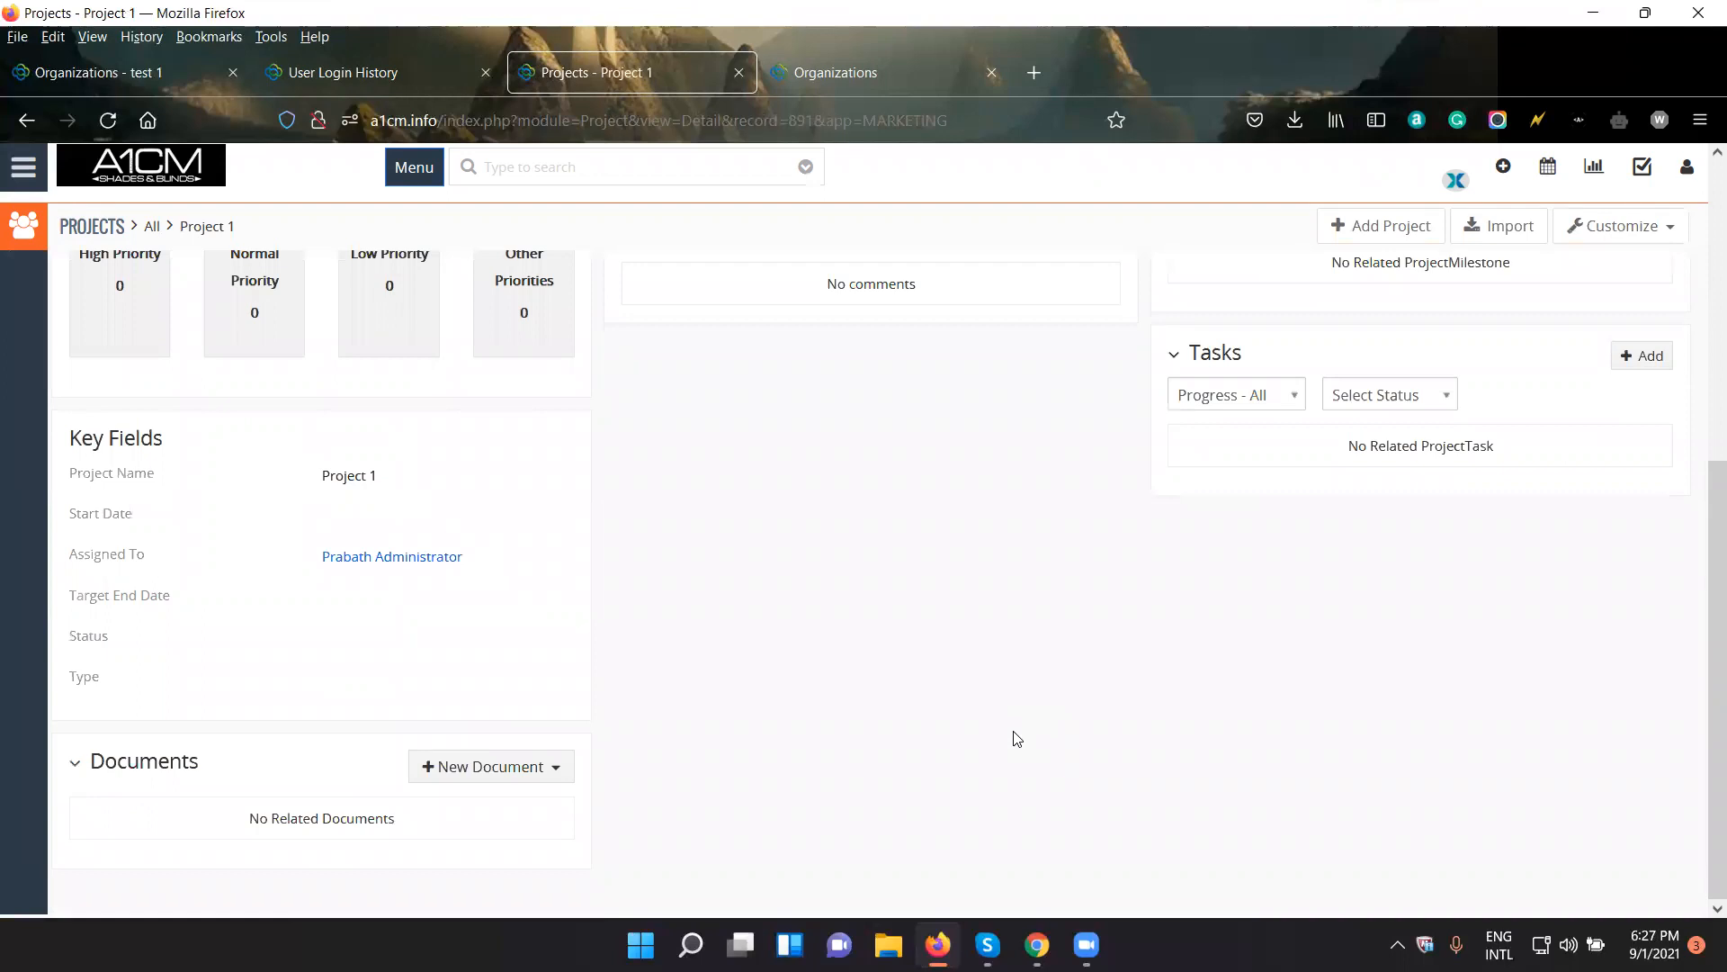
scroll(1017, 738, "up", 5)
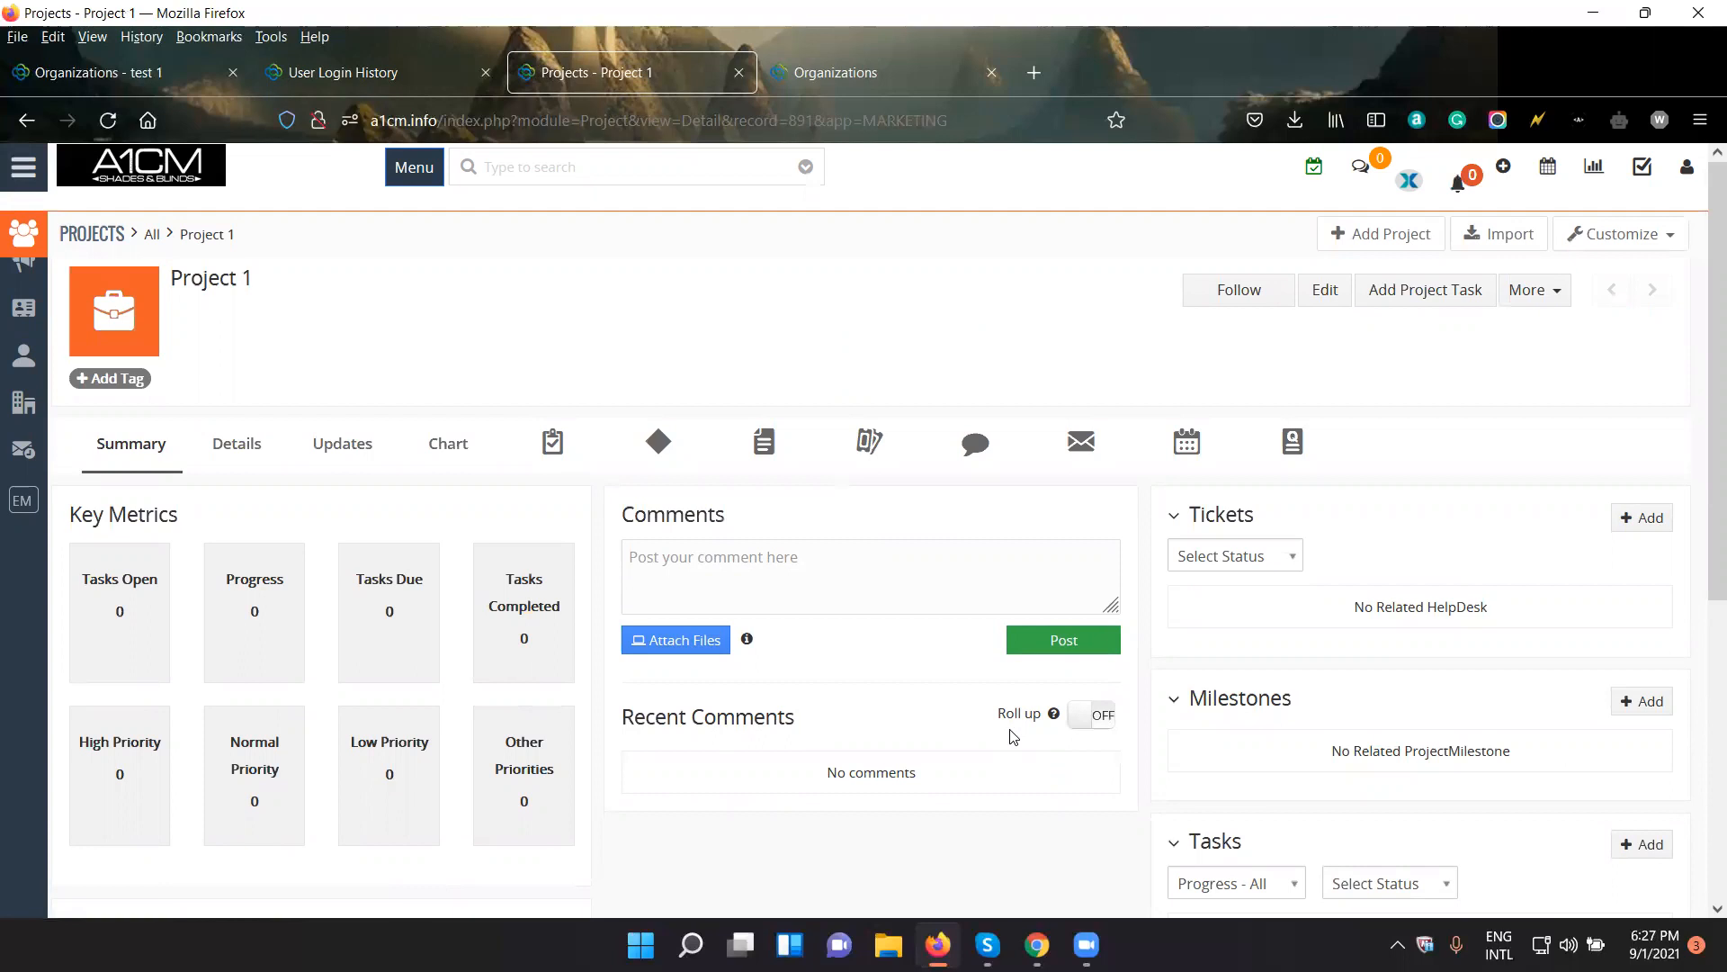
left_click(681, 599)
- Examine the new document options and the Vtiger upload form for Project 1, leaving without adding a document
scroll(376, 378, "down", 4)
scroll(376, 389, "down", 1)
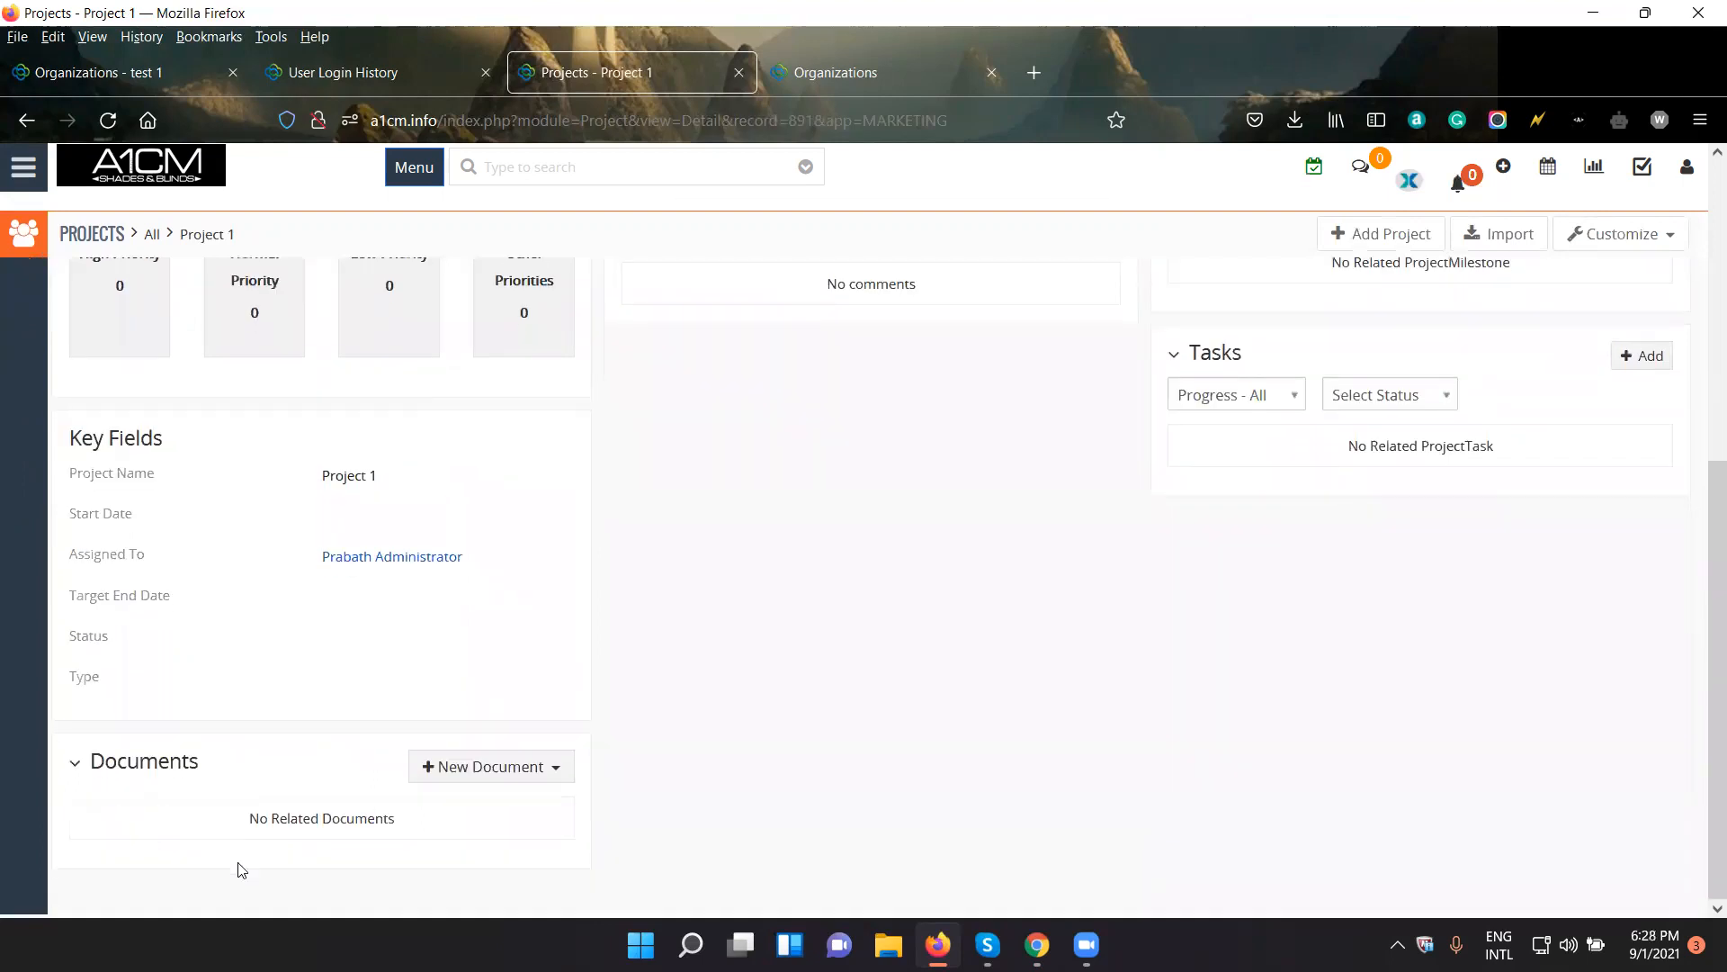
left_click_drag(216, 779, 74, 763)
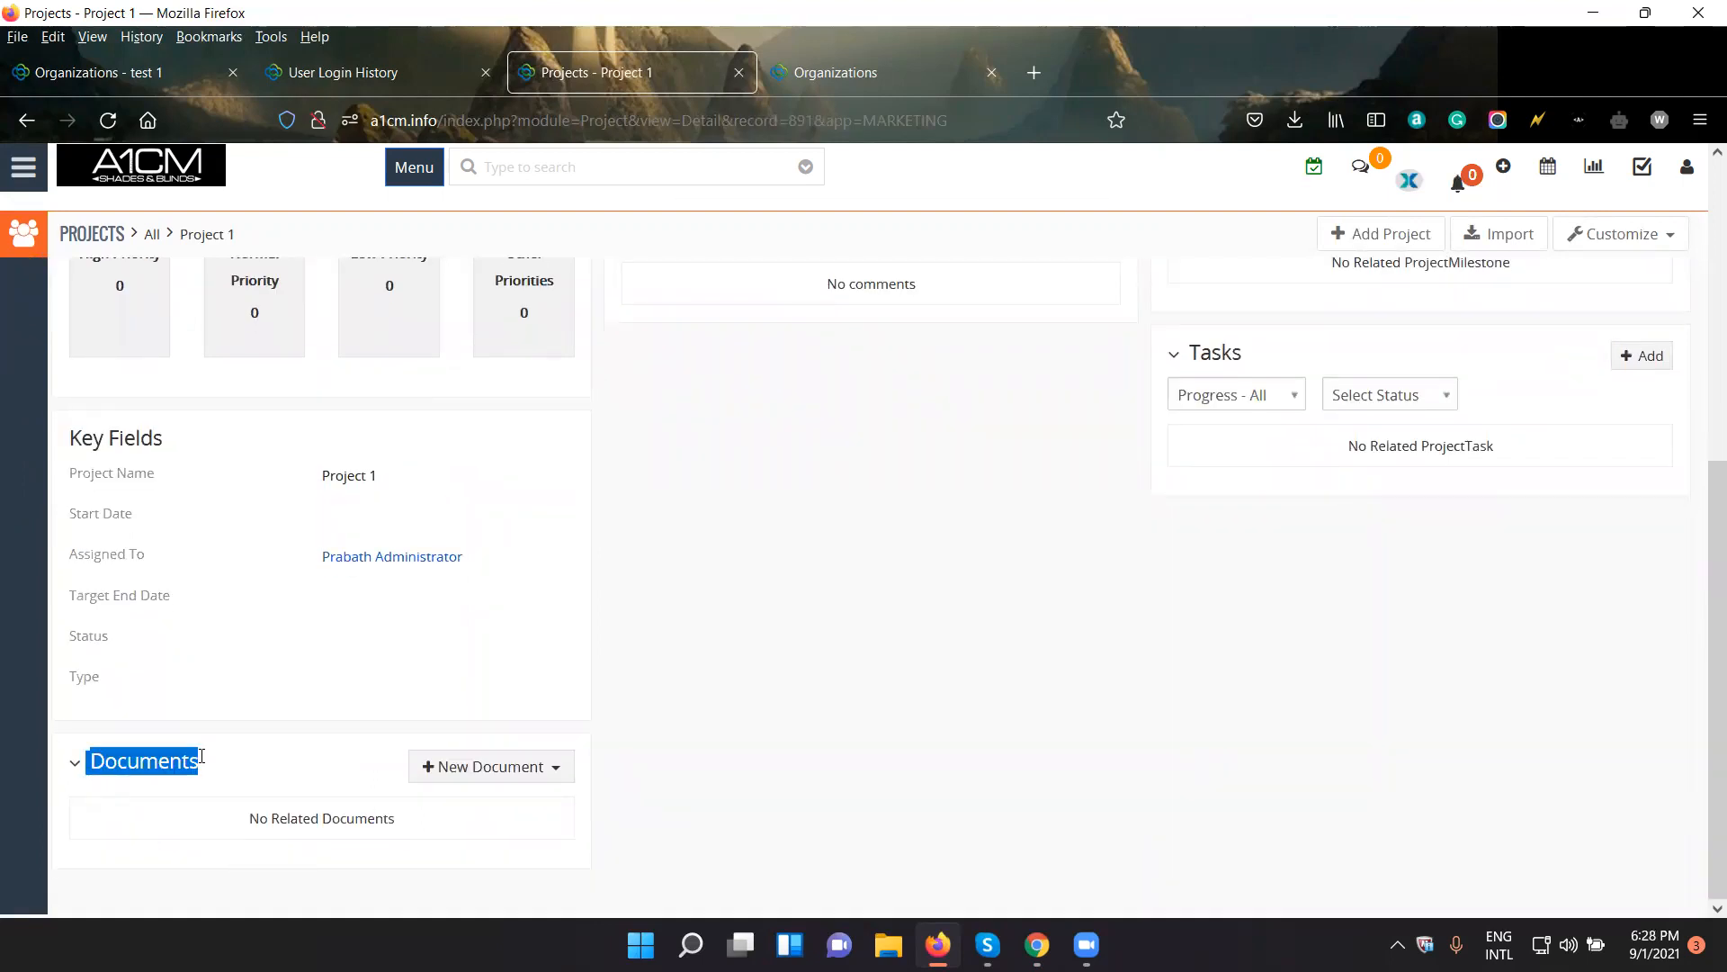
left_click(387, 778)
left_click(476, 779)
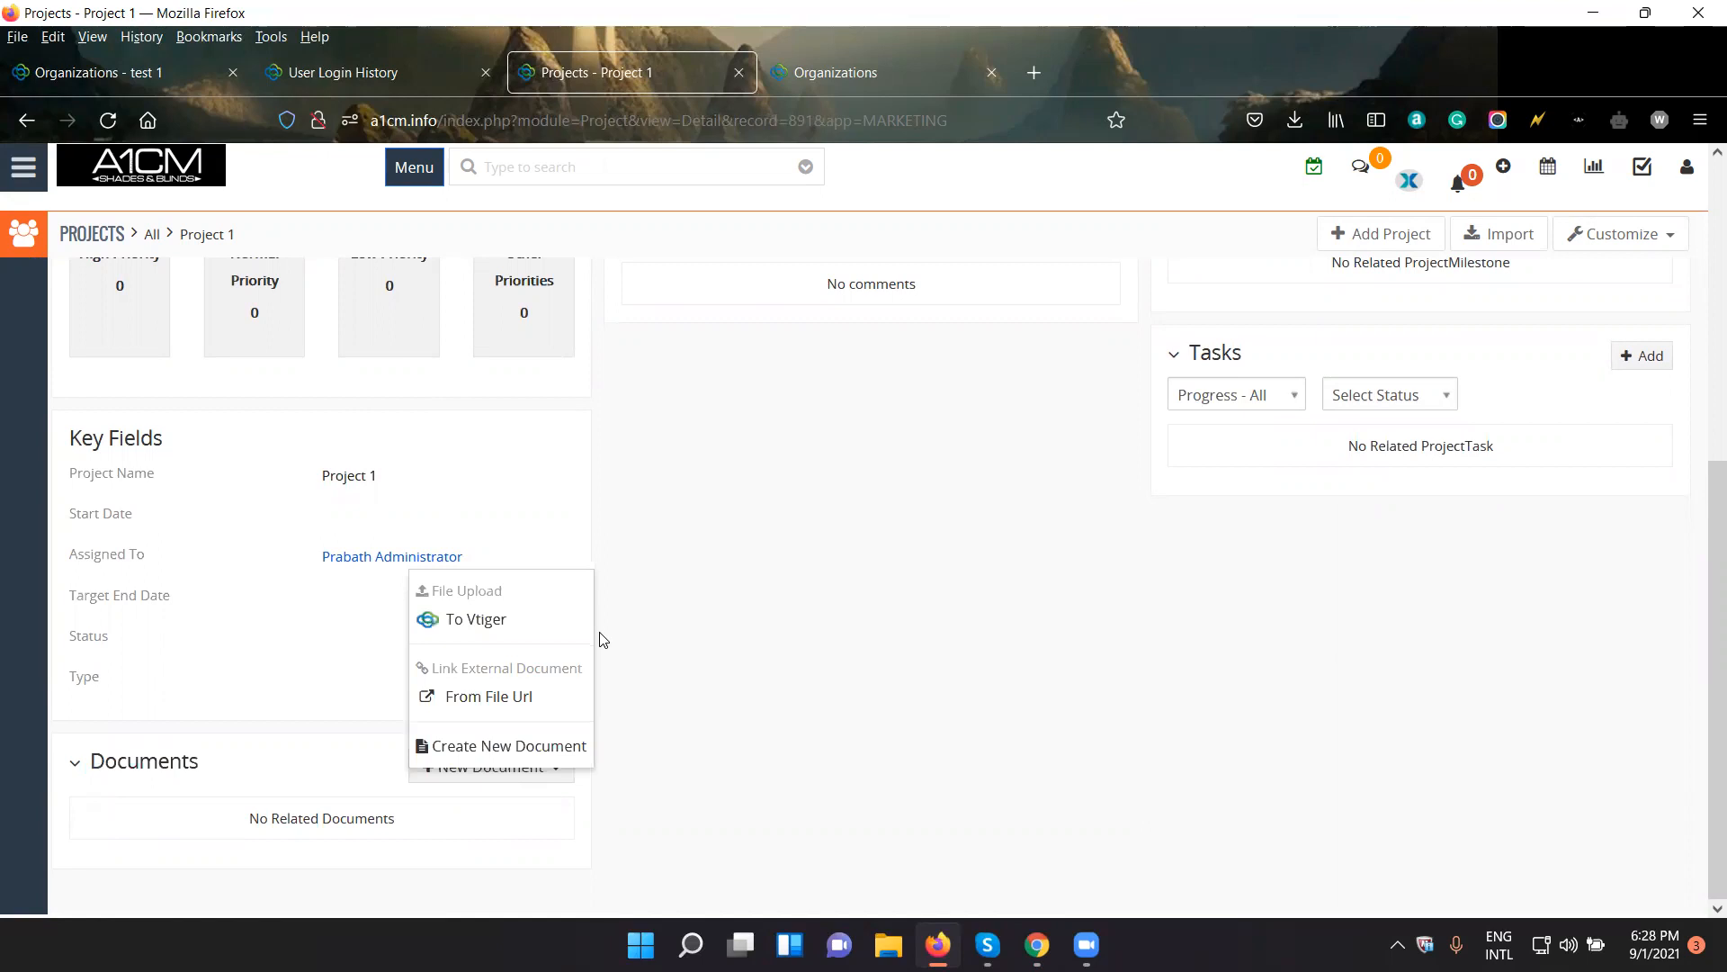
left_click(543, 635)
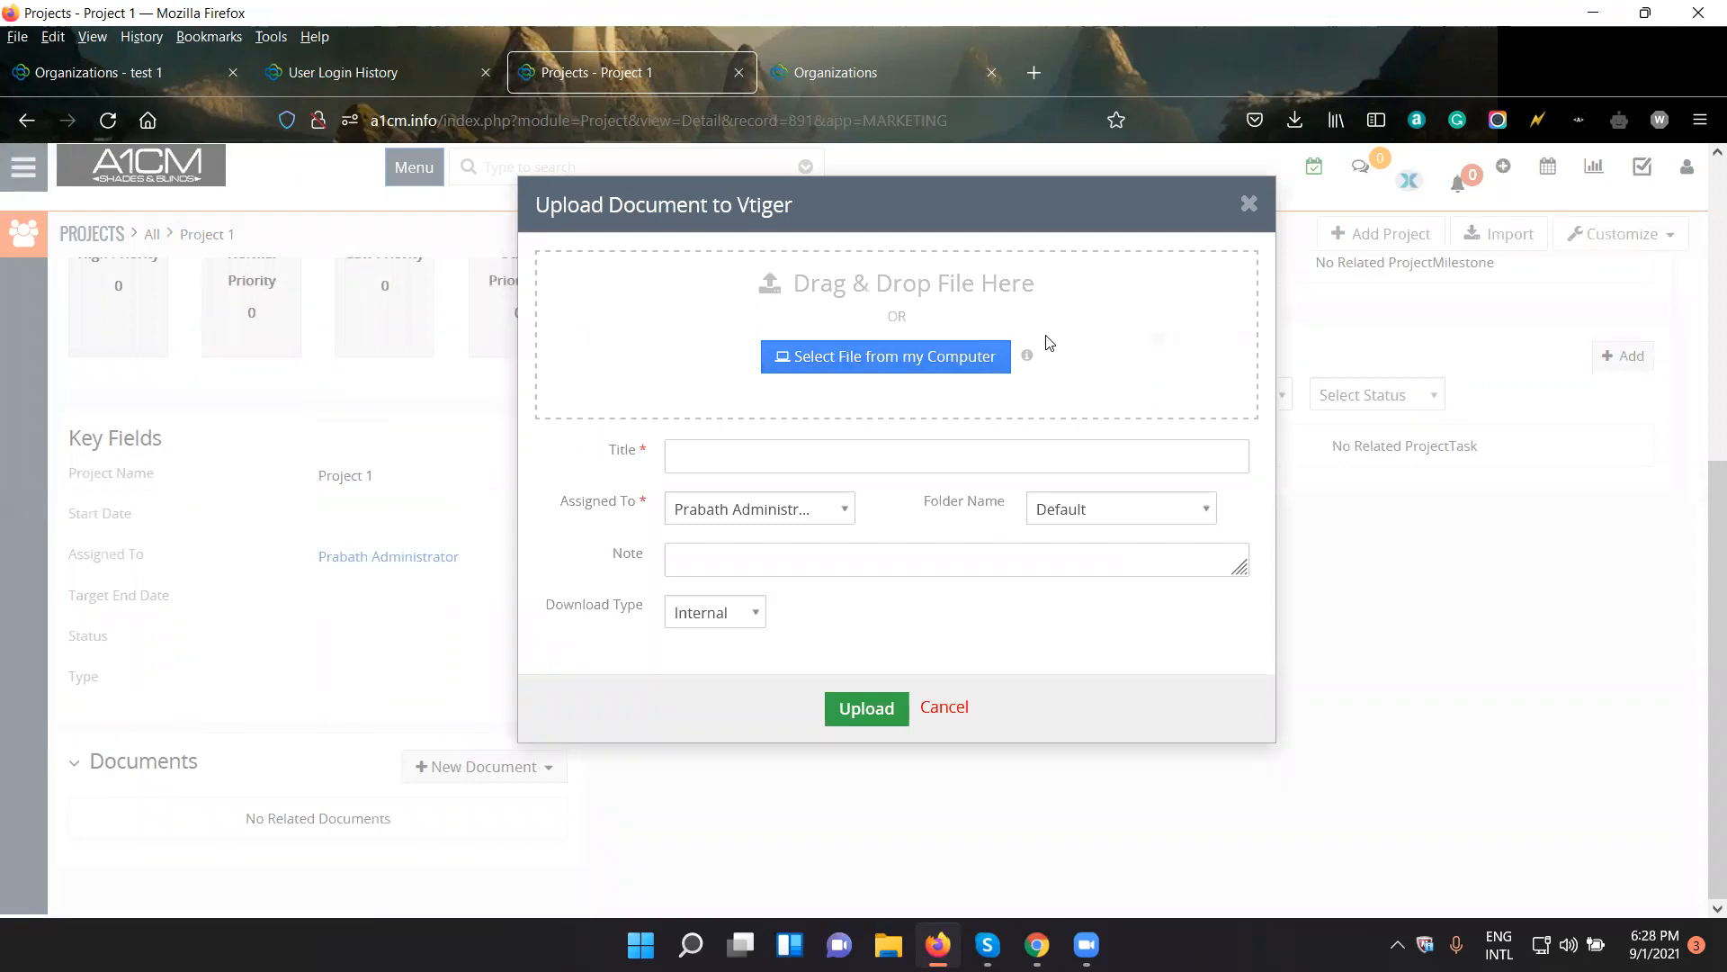
left_click(1250, 205)
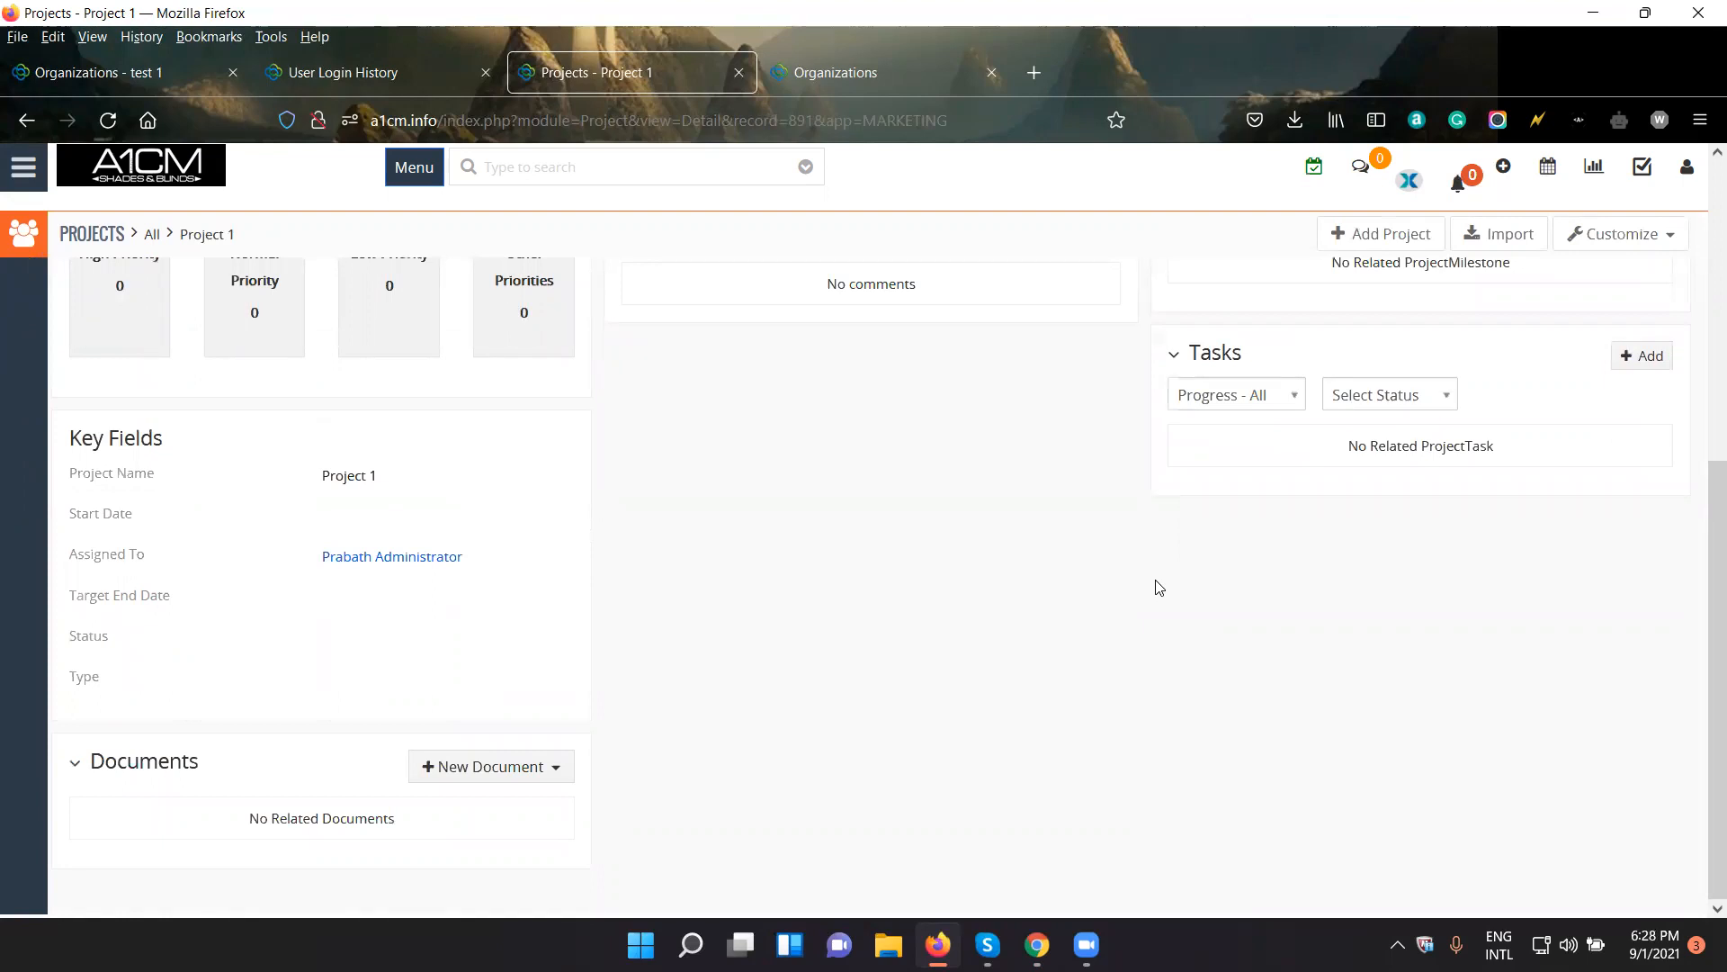
left_click(506, 770)
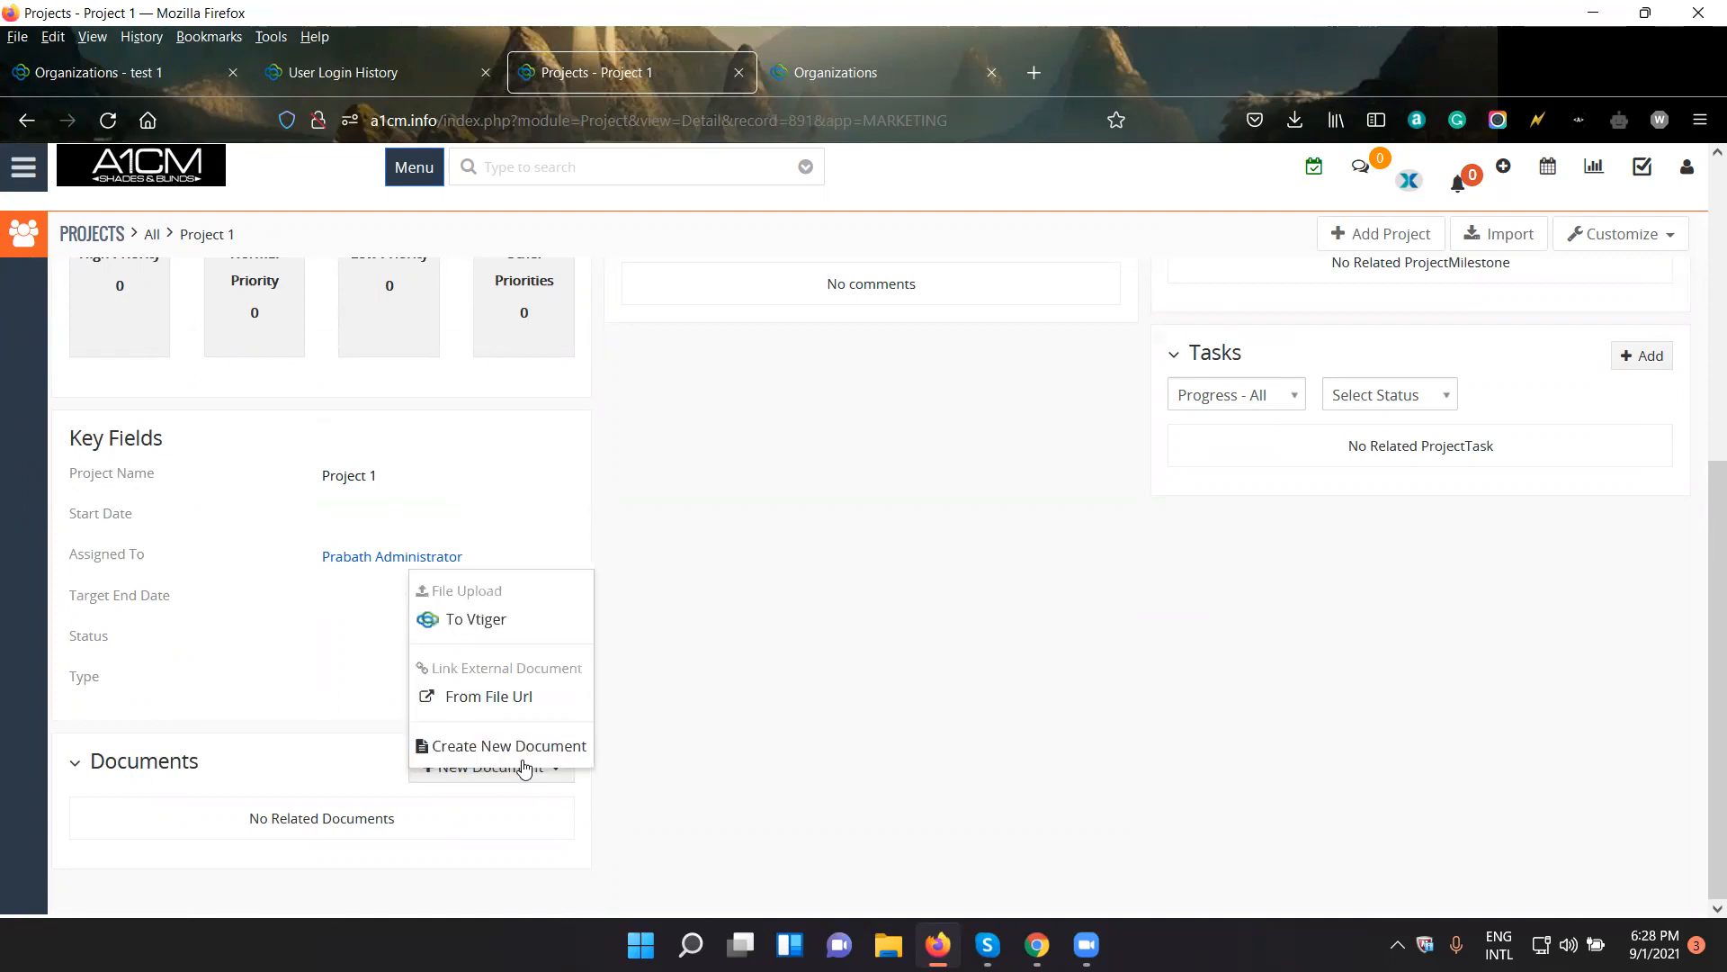
left_click(783, 617)
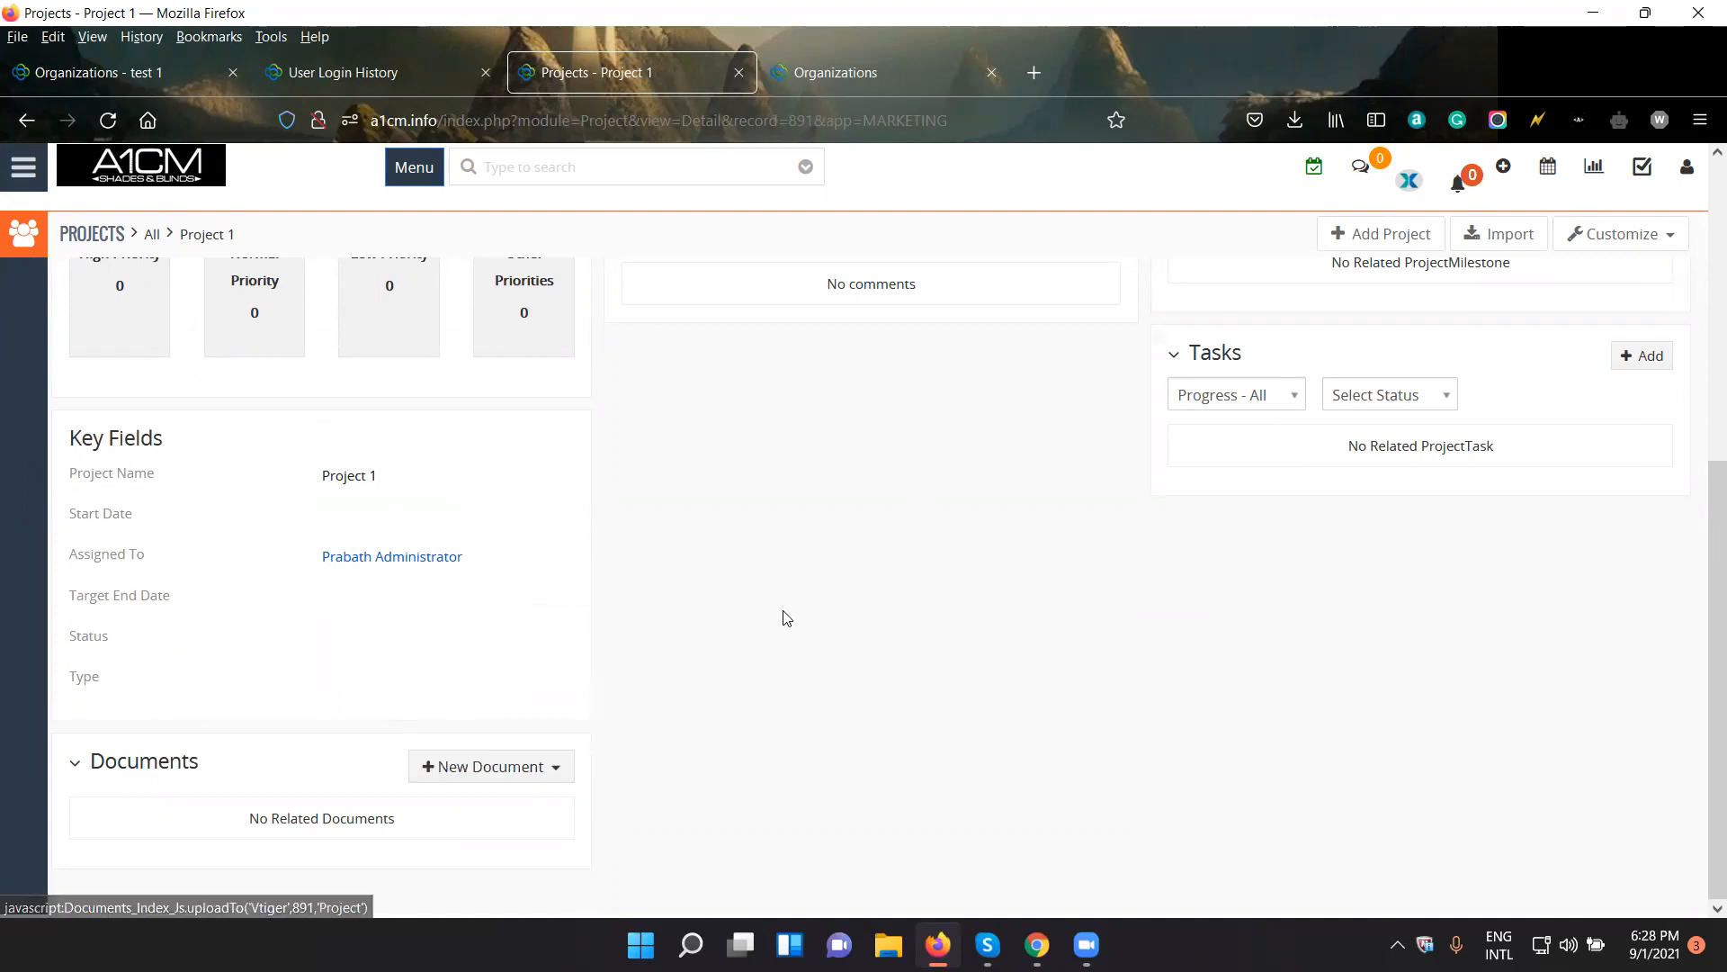
- Try to attach the first PNG picture in the Desktop folder to a new comment on Project 1
scroll(866, 599, "up", 5)
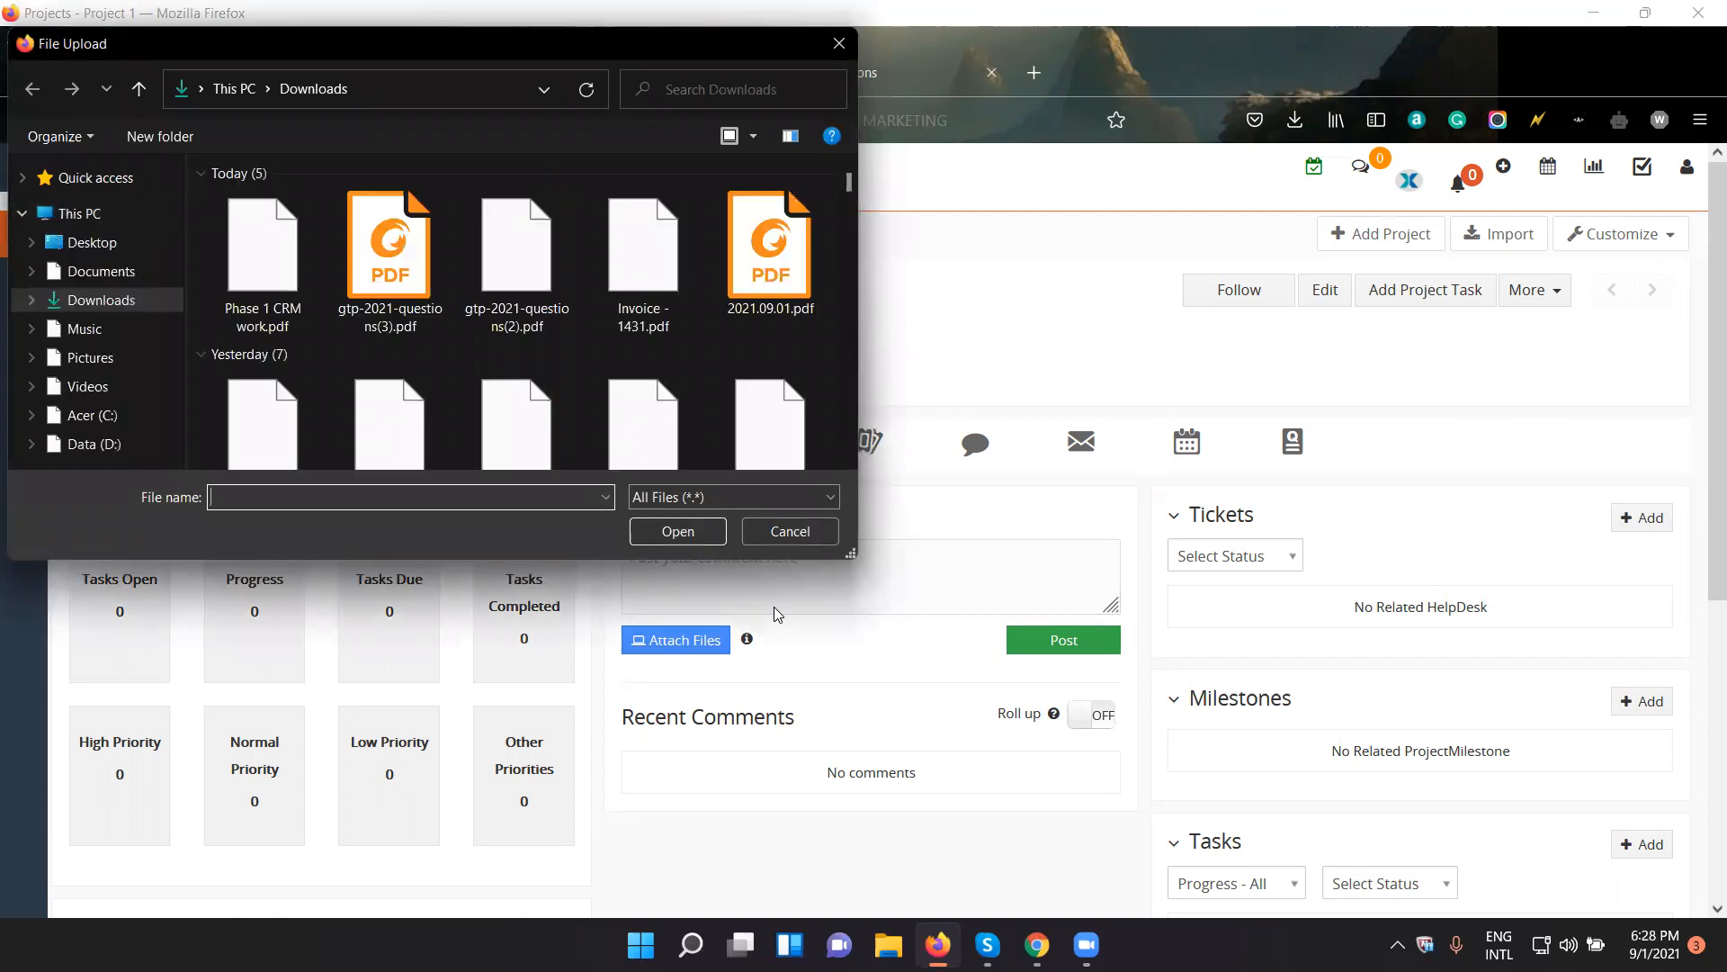
scroll(433, 320, "down", 1)
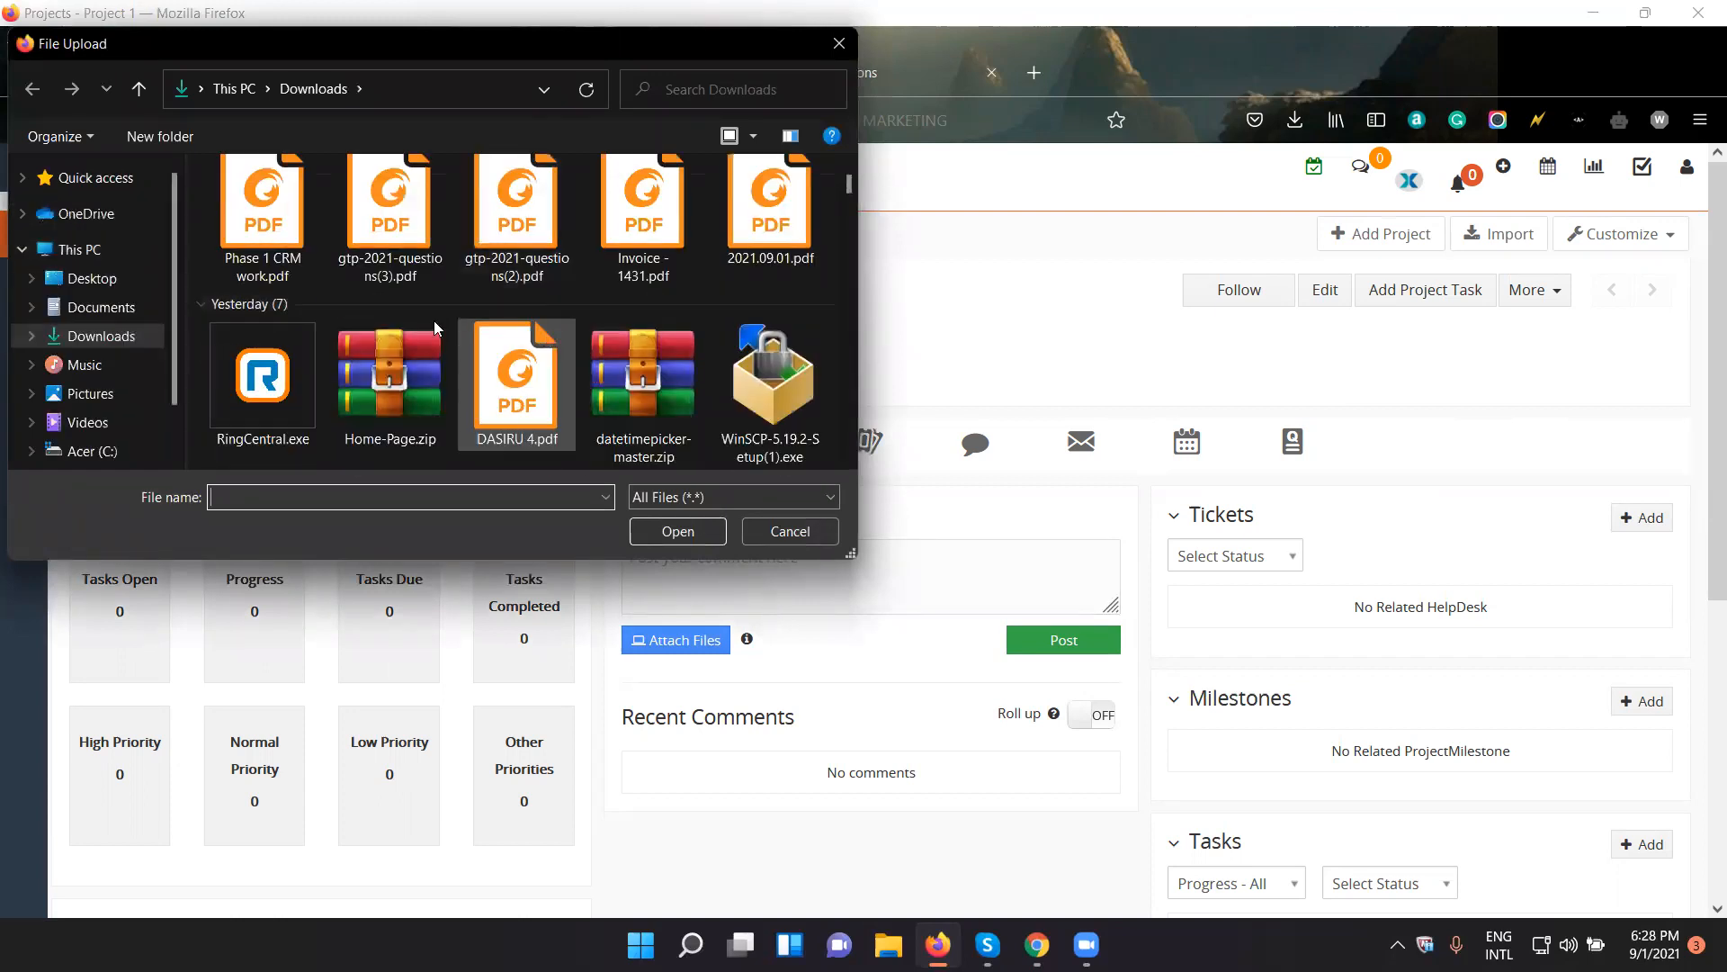
scroll(306, 369, "down", 2)
scroll(464, 387, "down", 3)
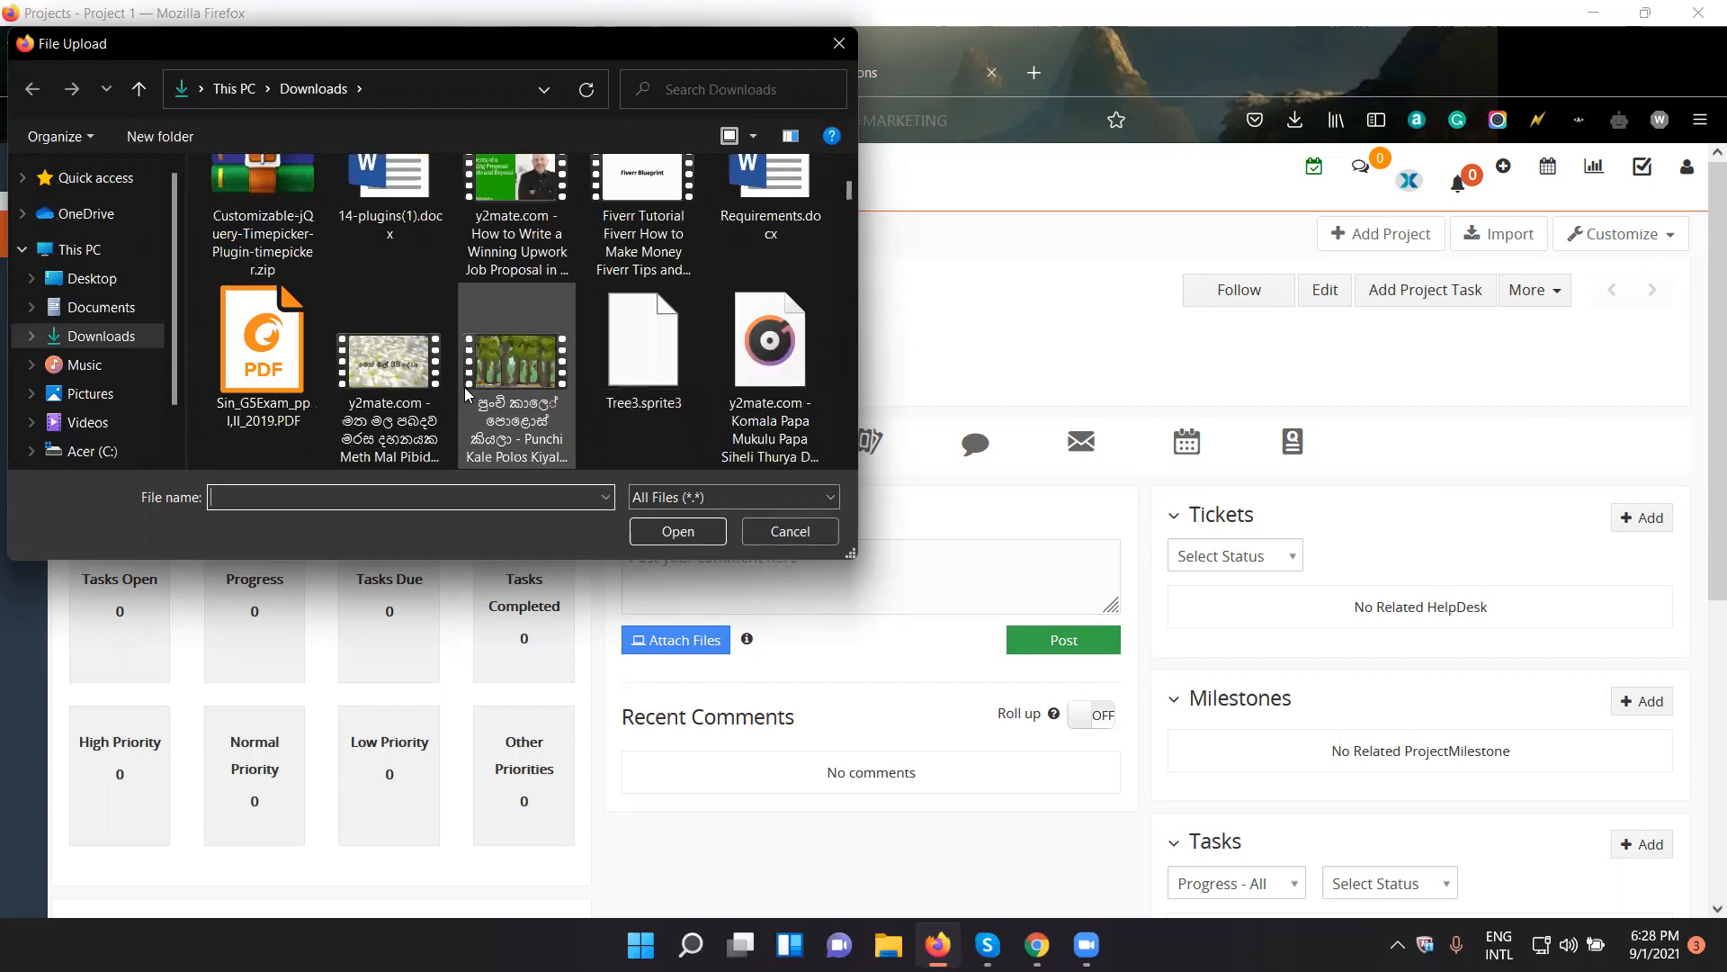
scroll(342, 360, "up", 5)
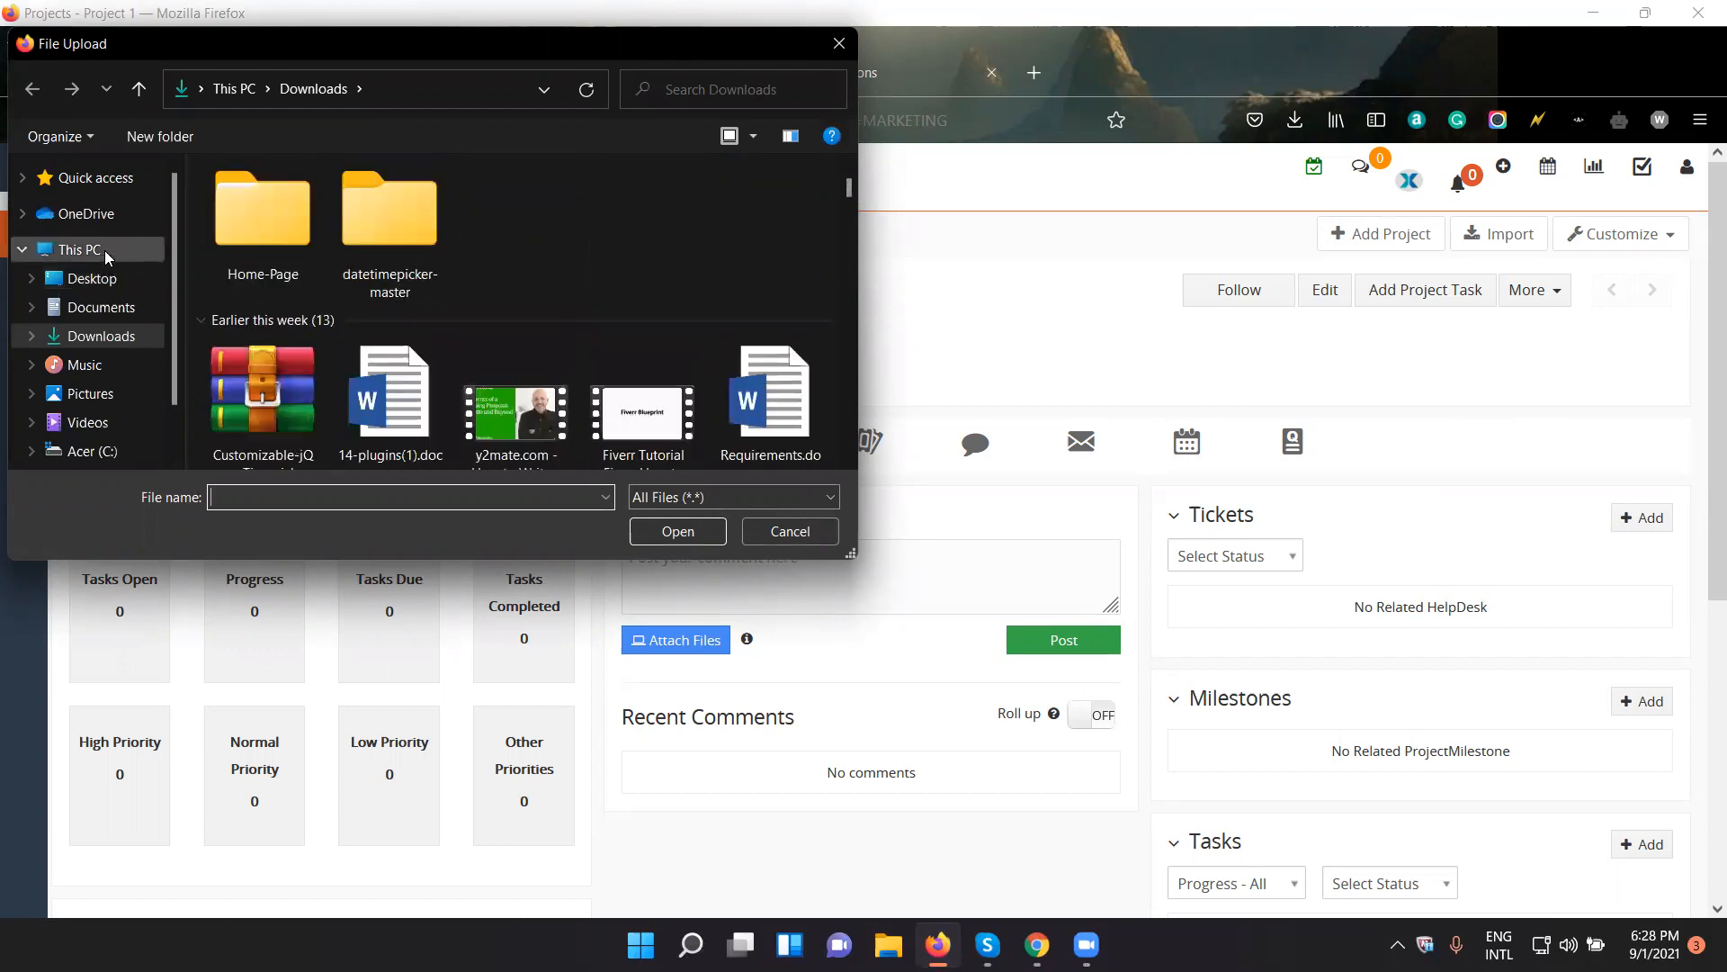
left_click(108, 279)
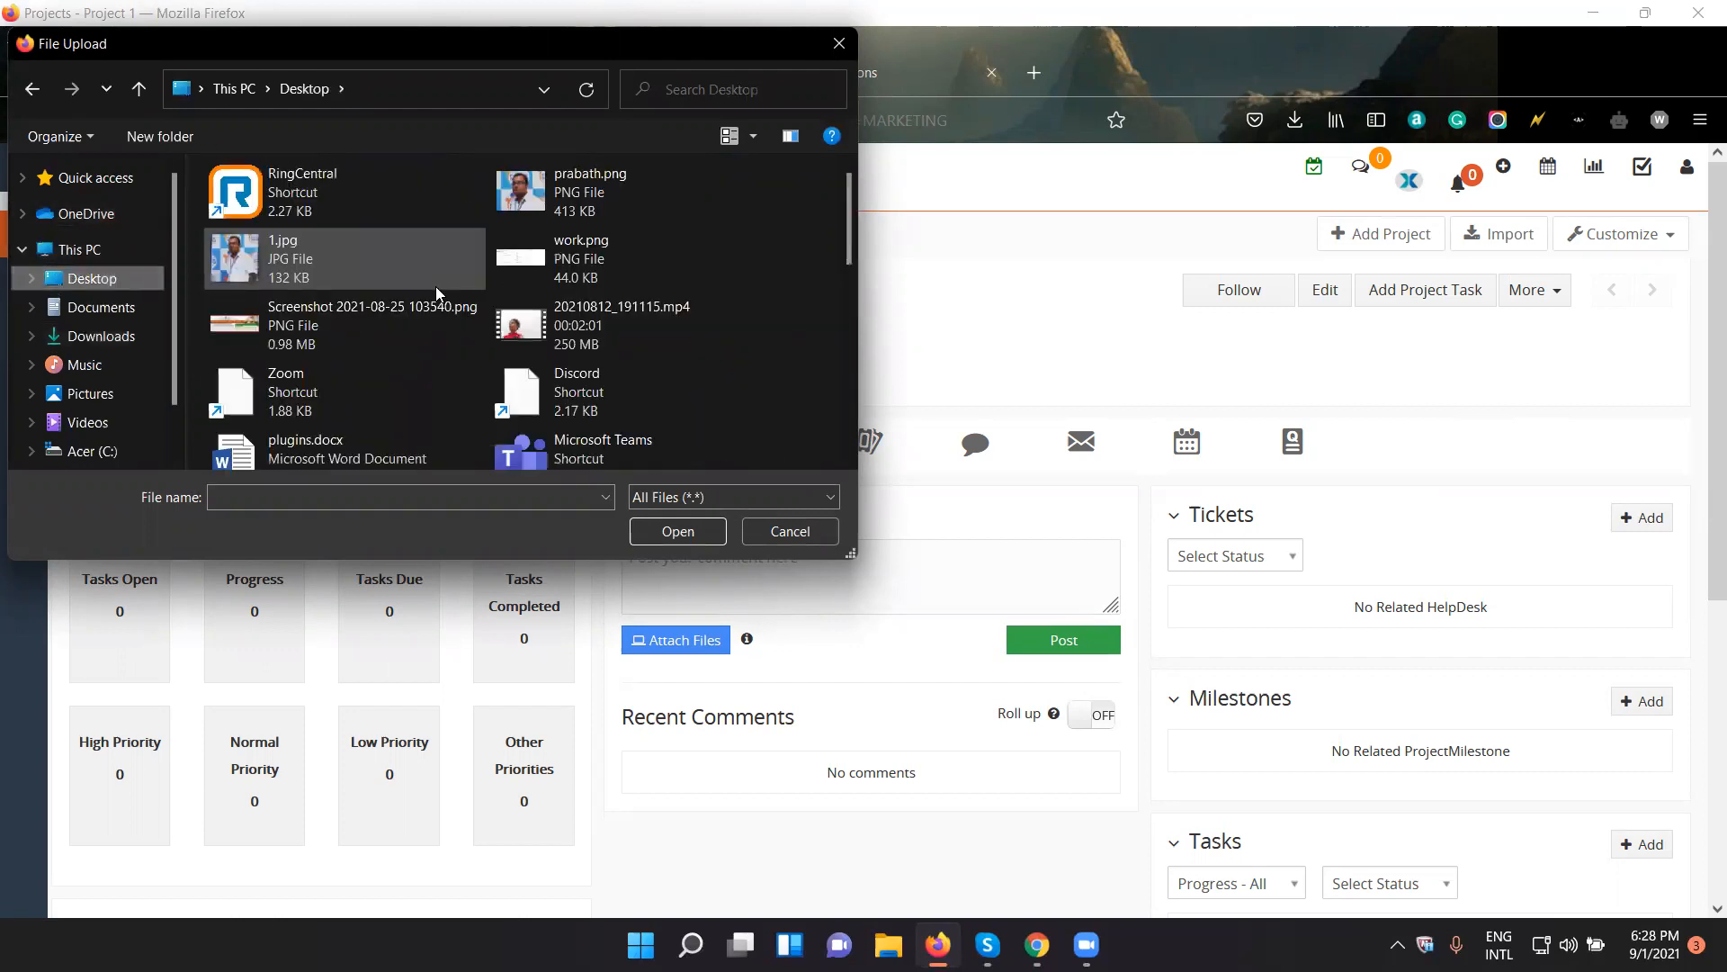
left_click(551, 200)
left_click(684, 531)
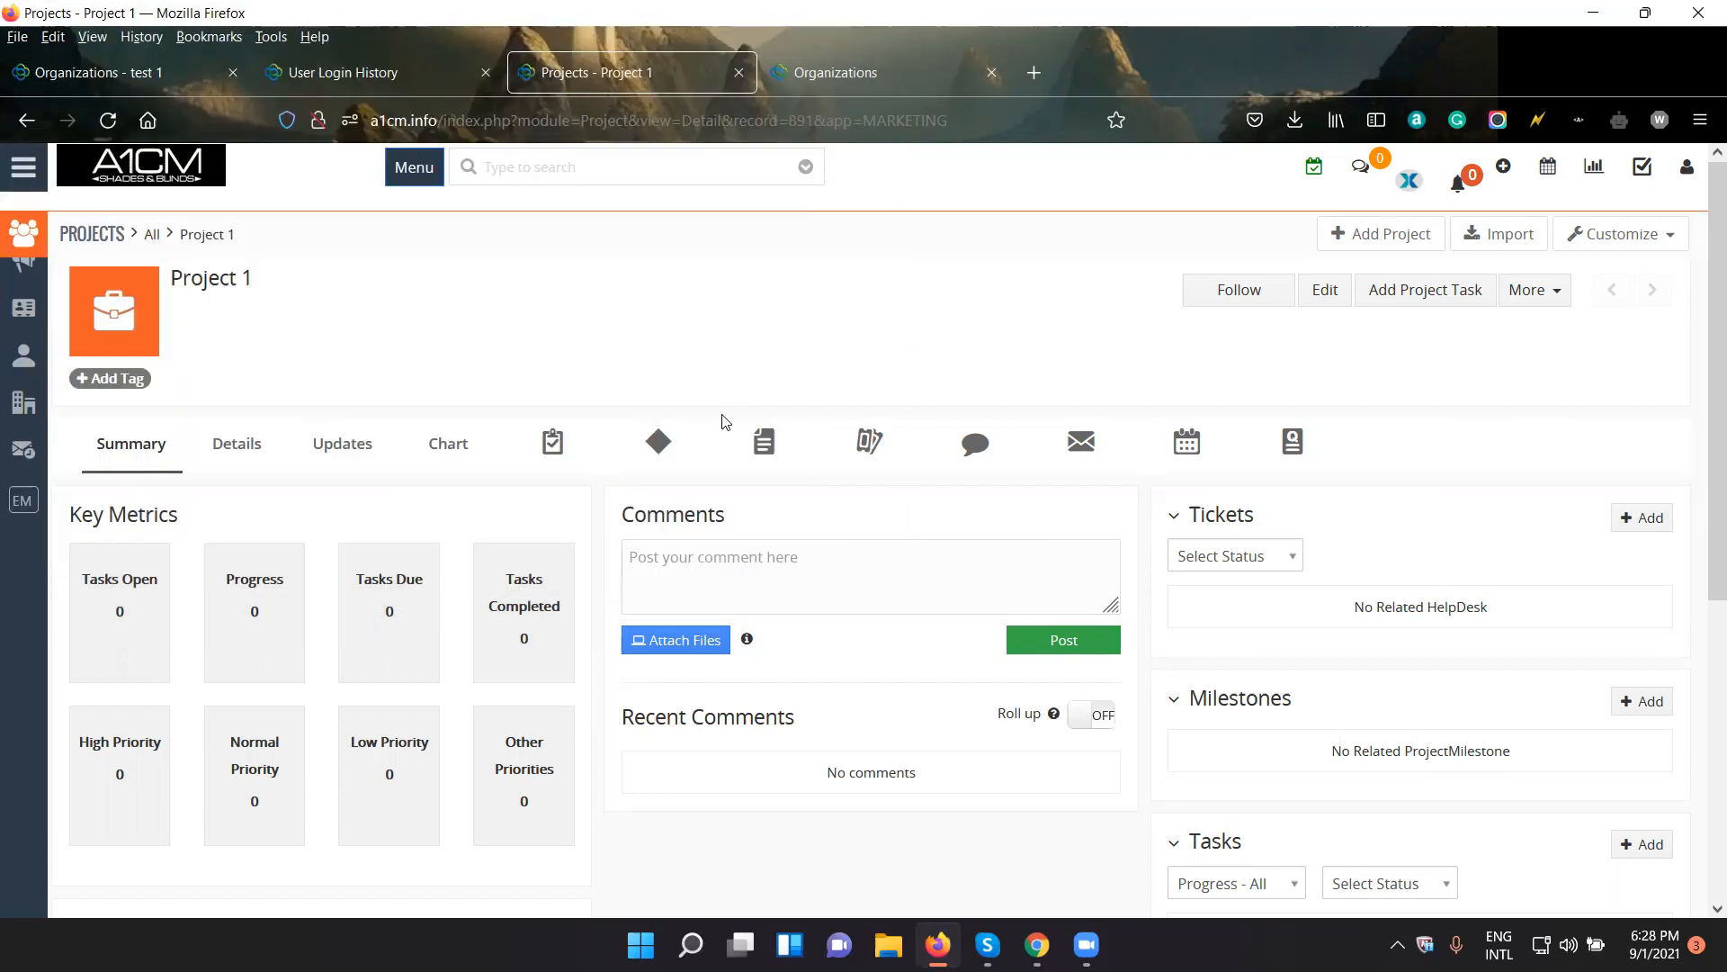
- Try to post the comment "test" on Project 1 and reload the project page
left_click(947, 590)
type("test")
left_click(1035, 640)
scroll(918, 628, "down", 4)
scroll(915, 625, "up", 4)
left_click(108, 120)
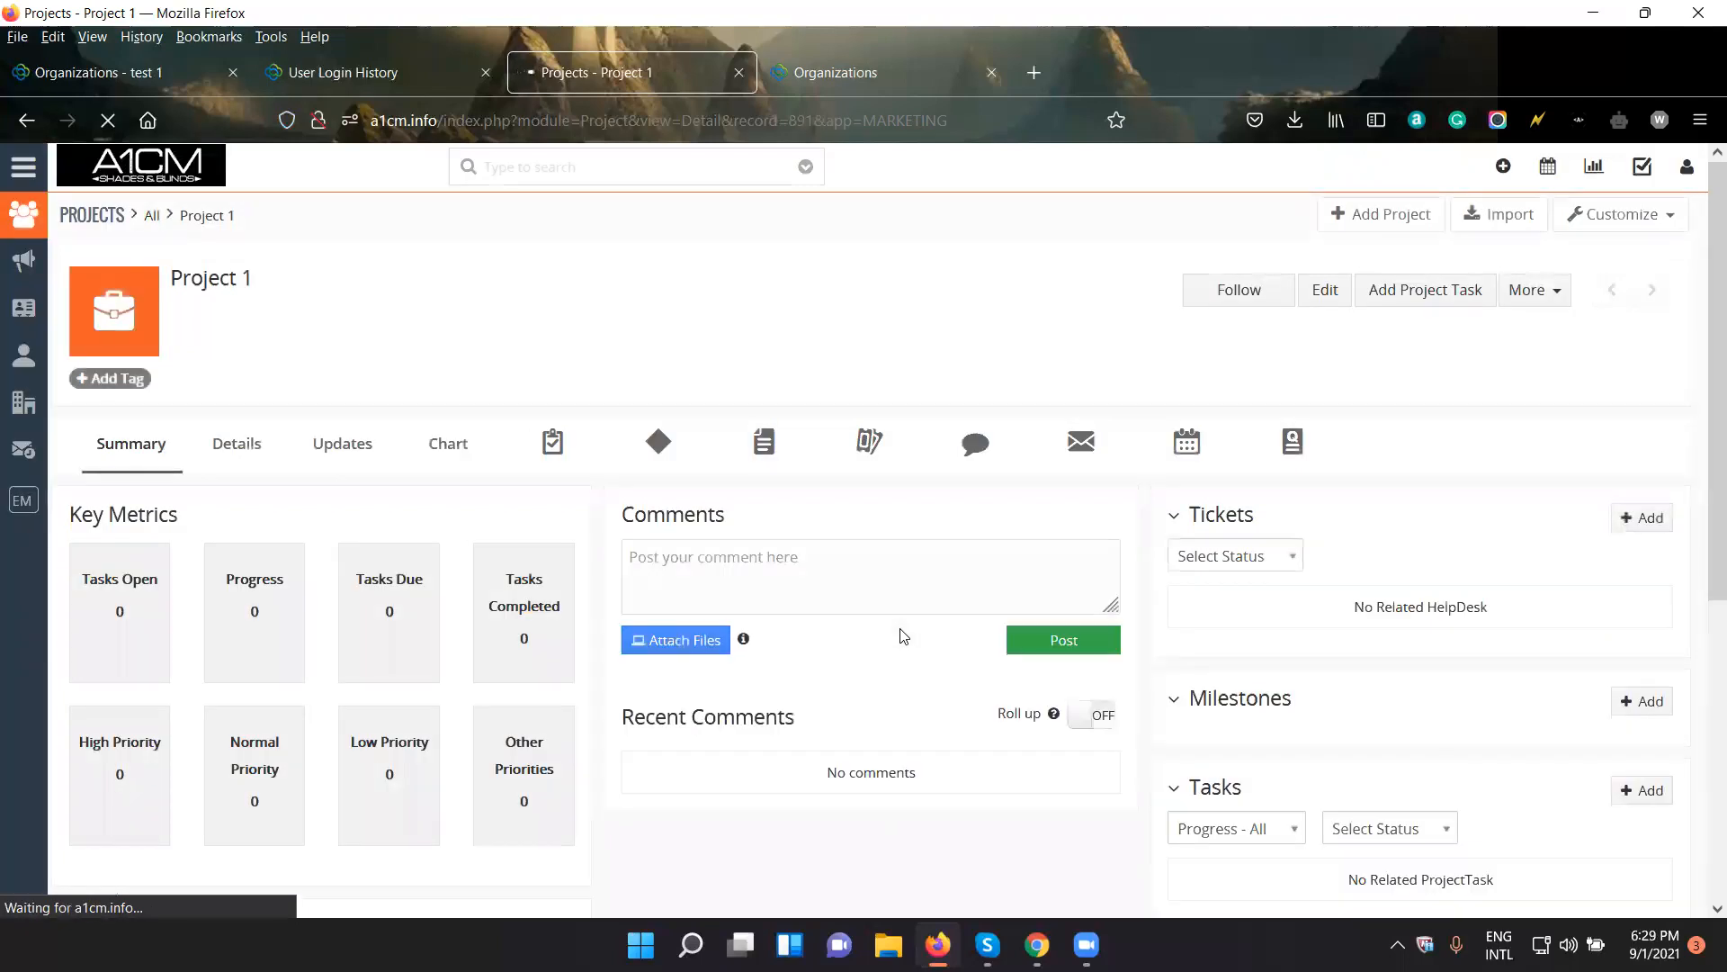
- Start a document upload to Vtiger for Project 1 and choose Phase 1 CRM work.pdf from the Downloads folder
scroll(902, 636, "down", 2)
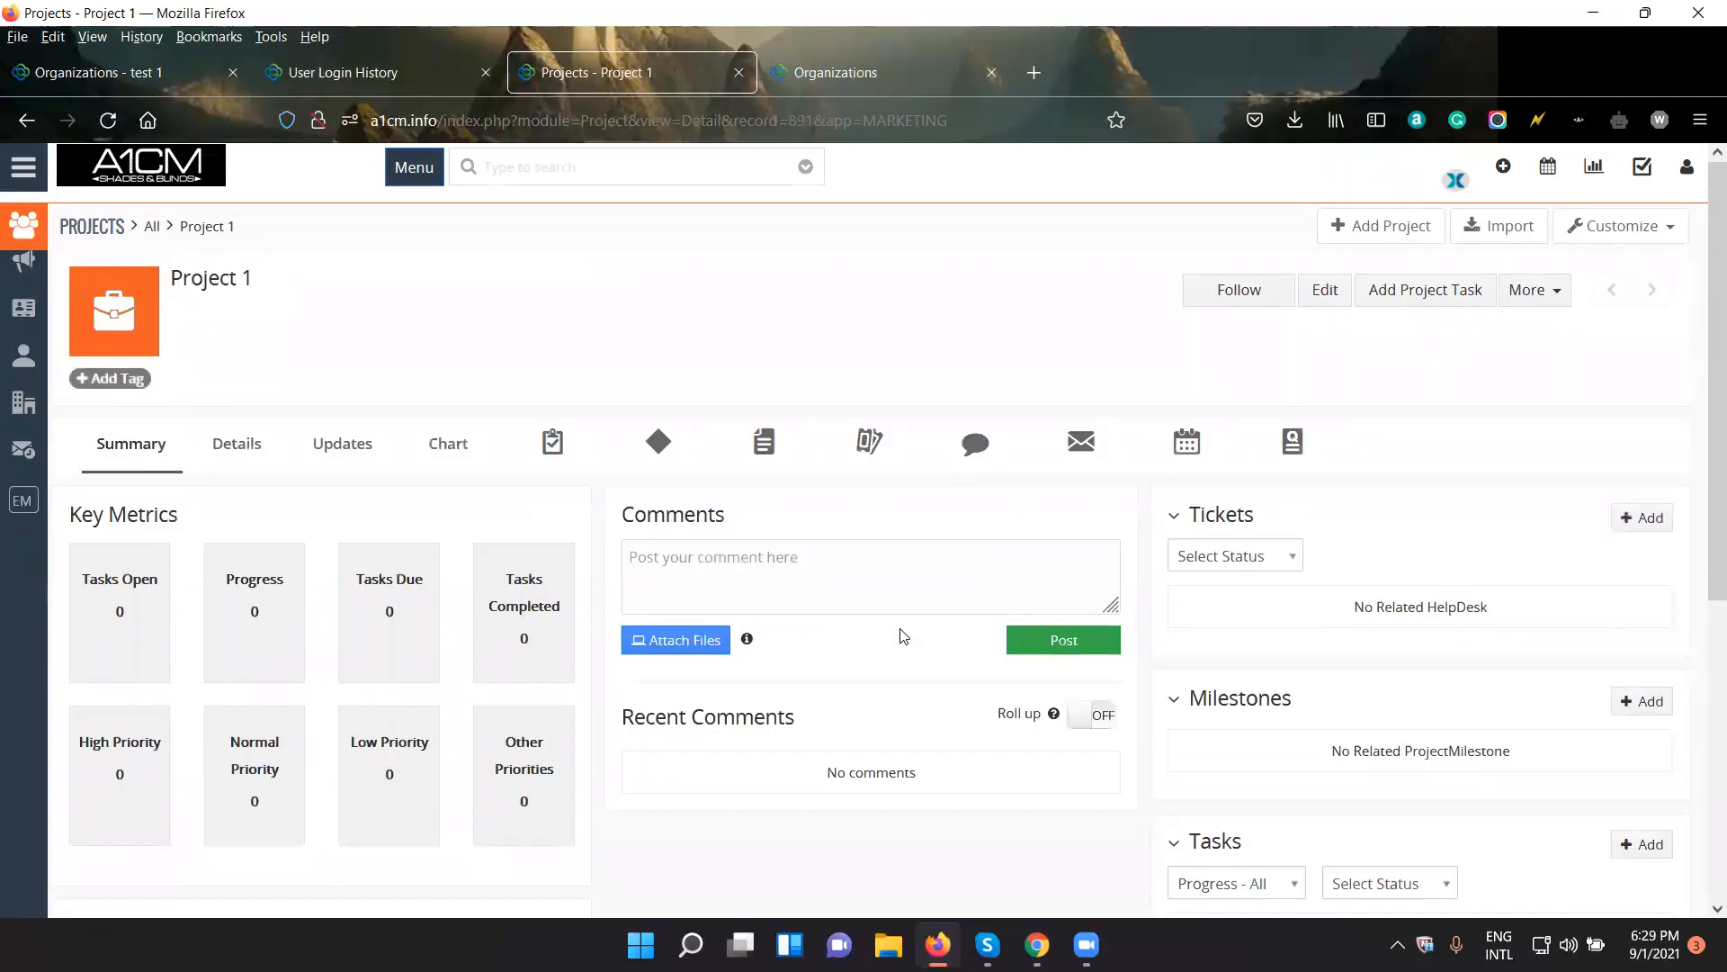
scroll(902, 636, "down", 5)
scroll(902, 636, "down", 1)
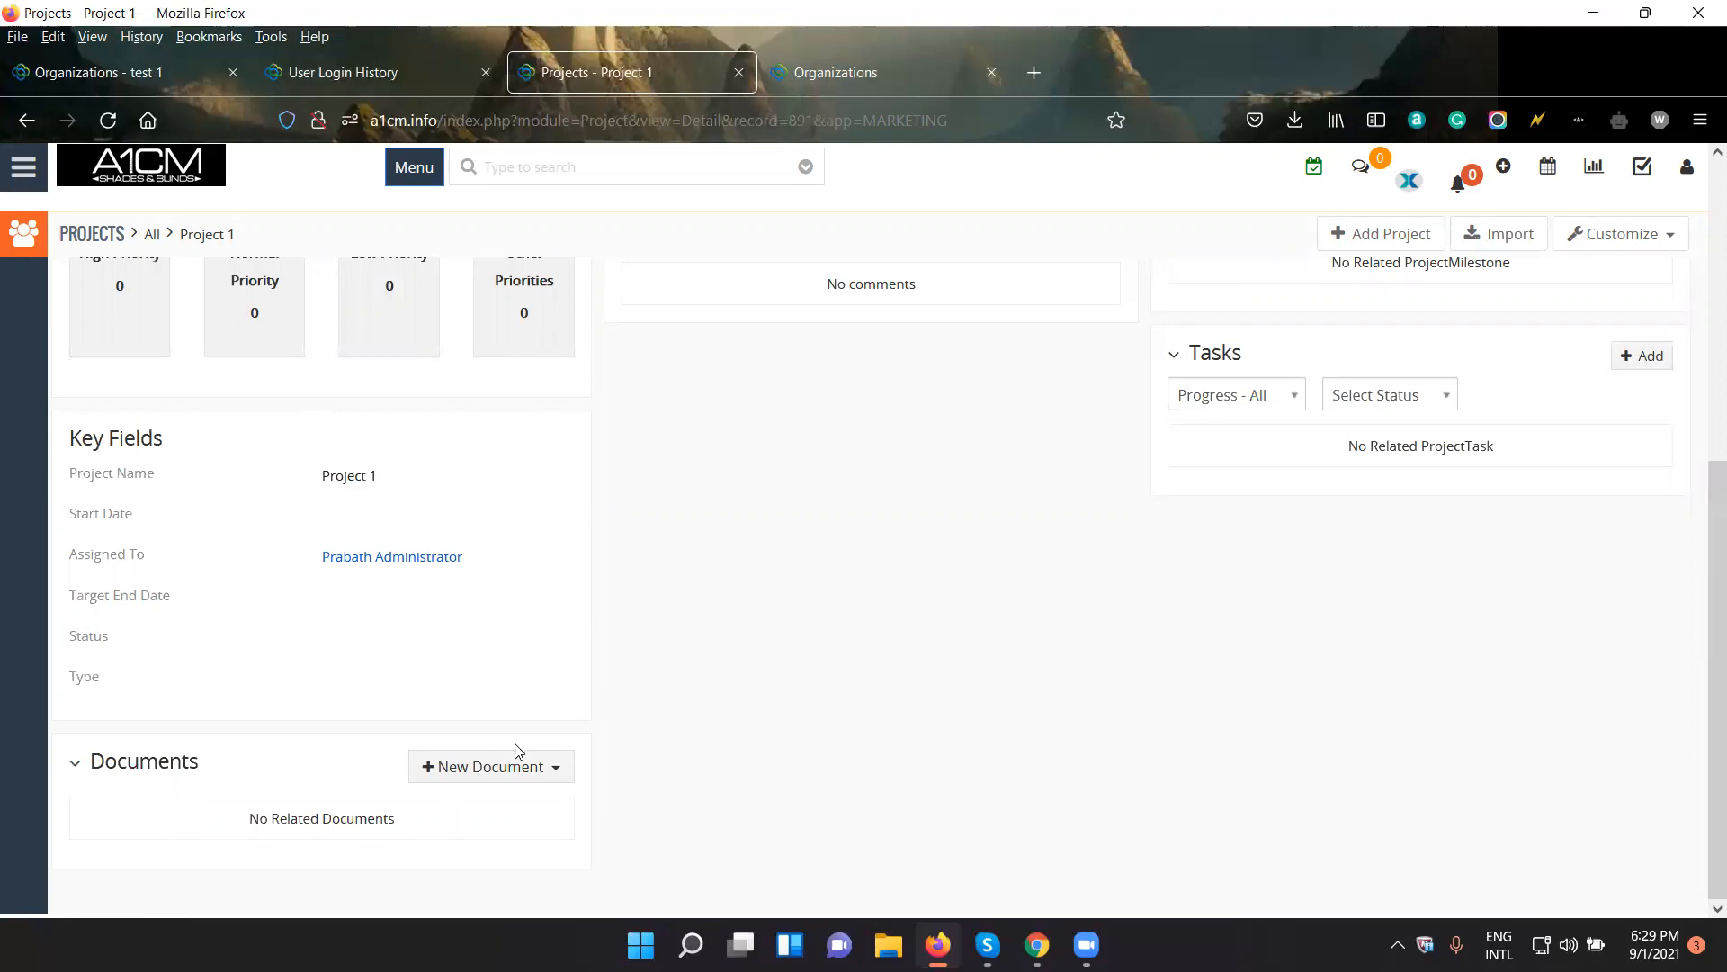
left_click(509, 769)
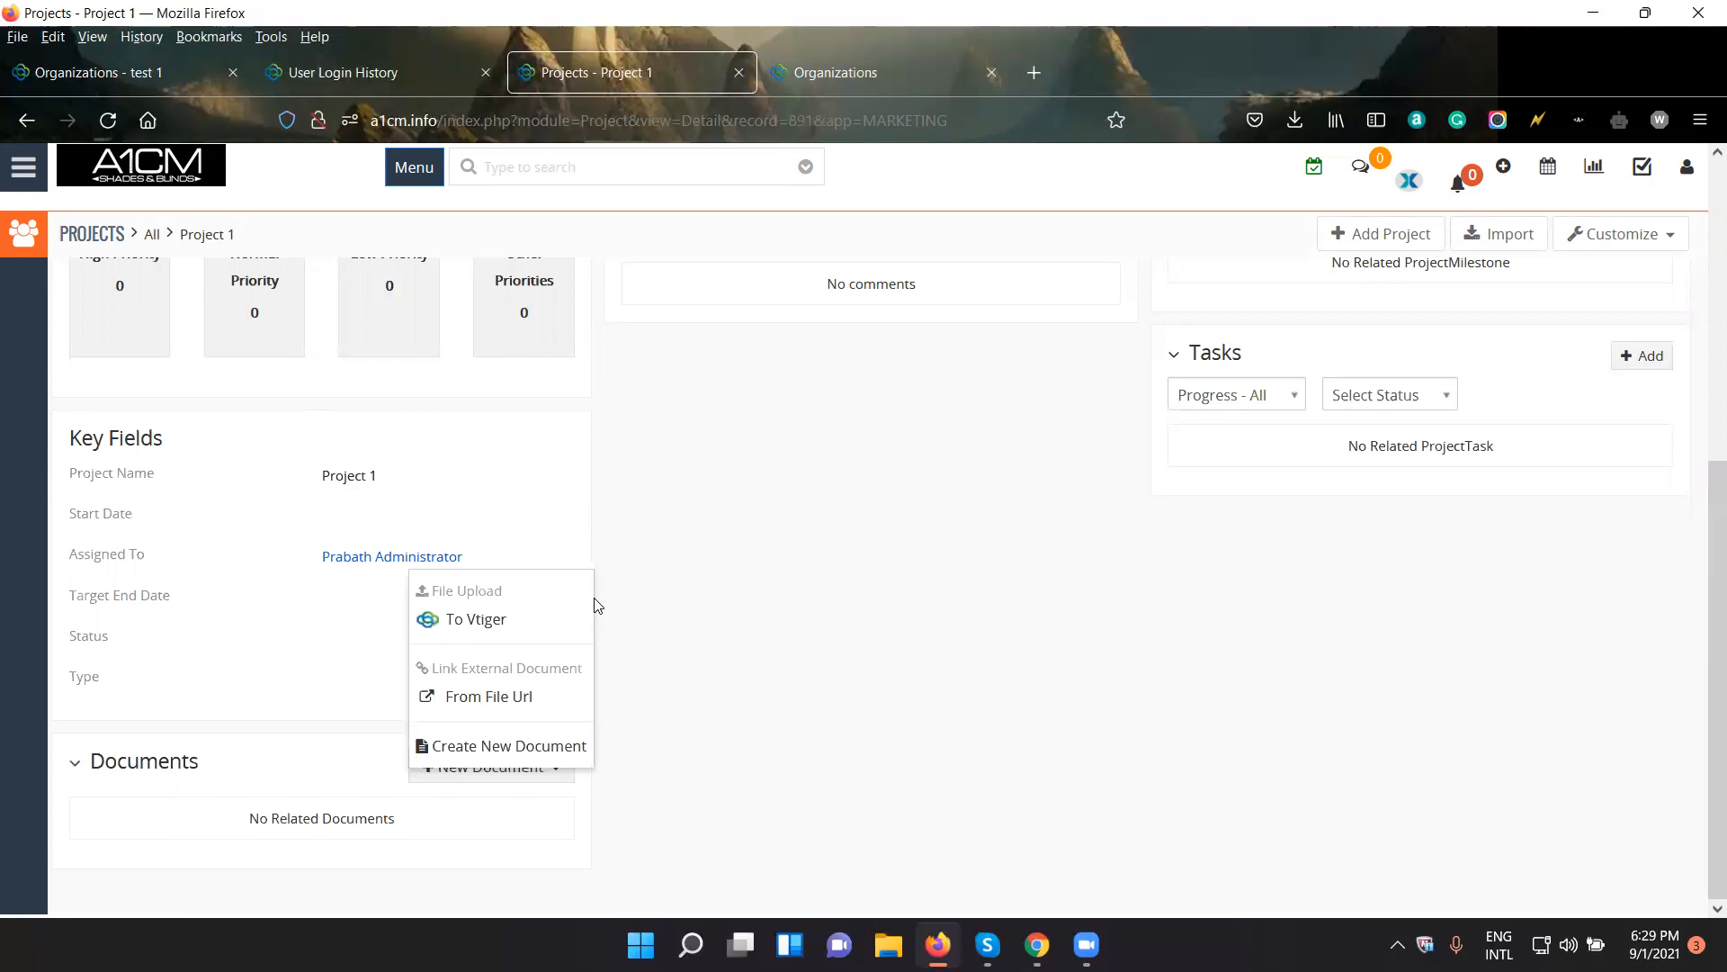
left_click(473, 623)
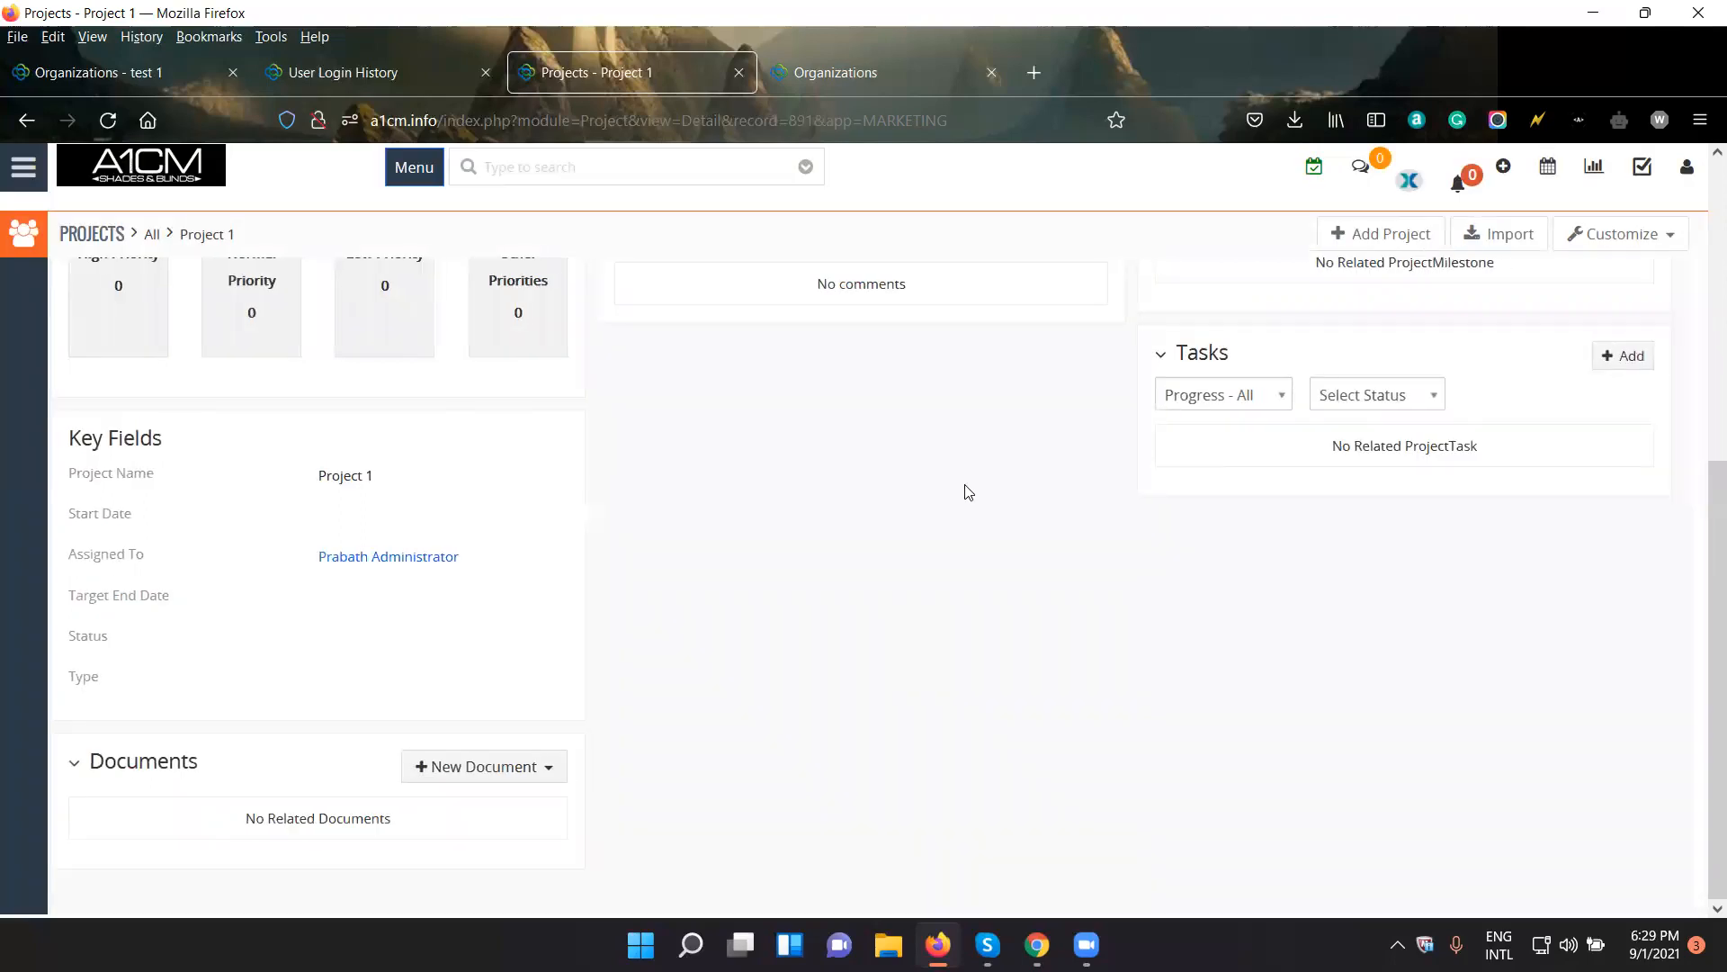
left_click(961, 363)
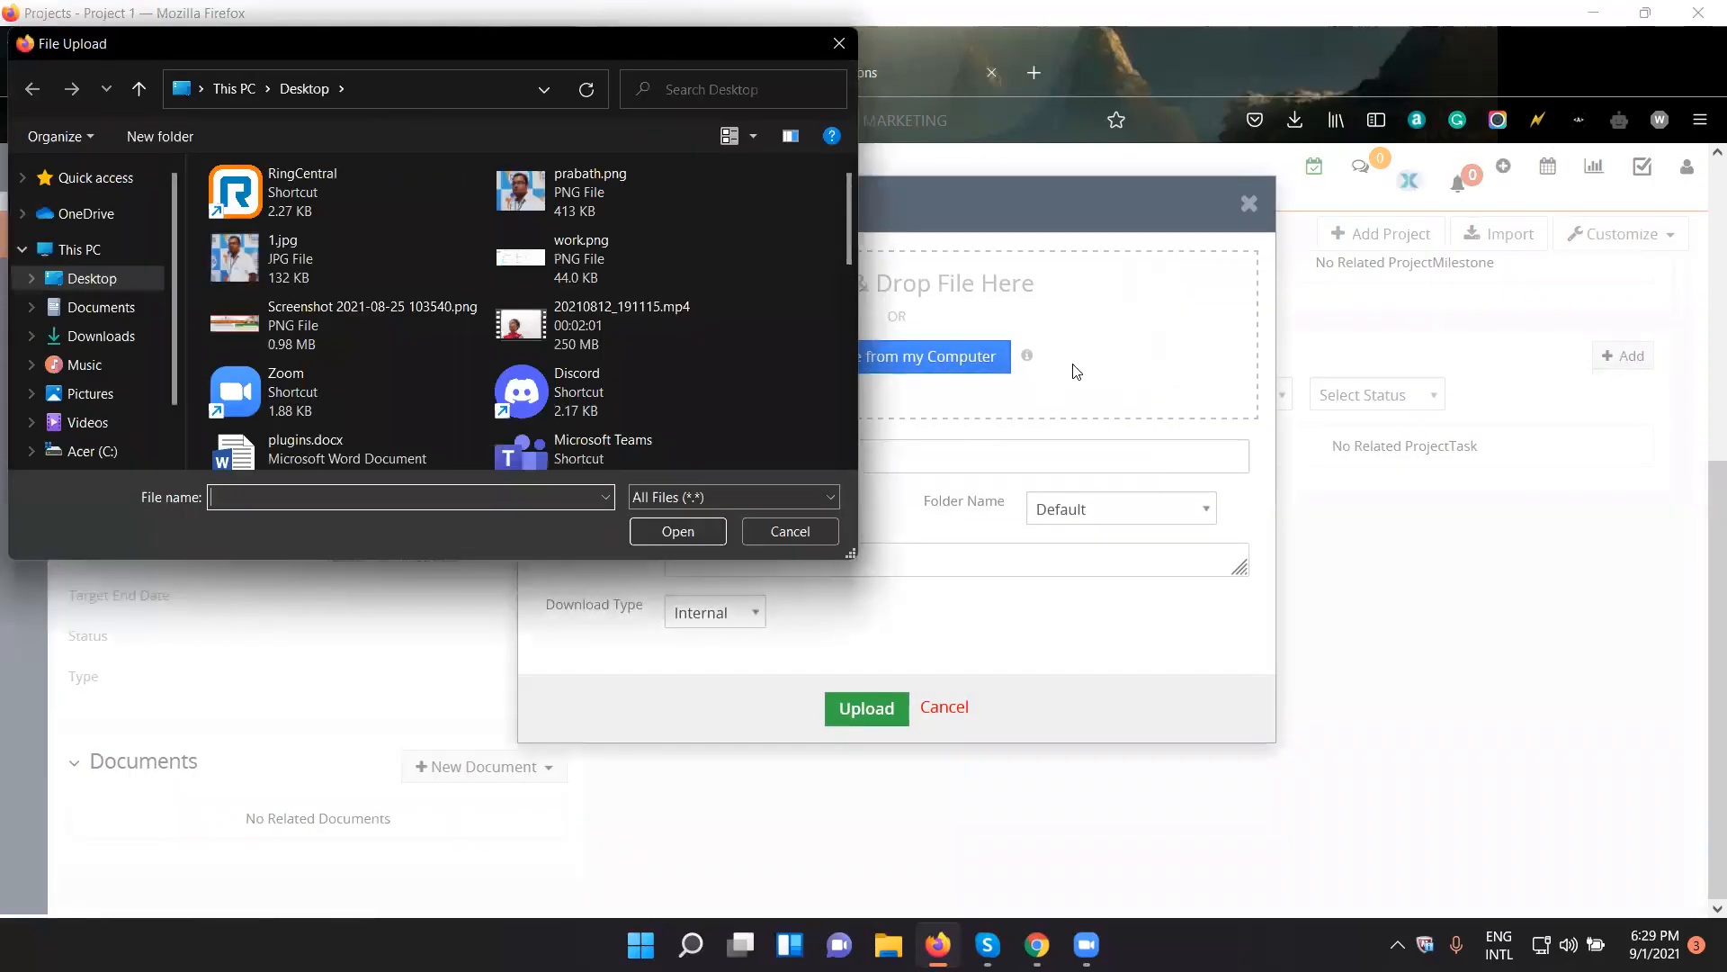
left_click(112, 337)
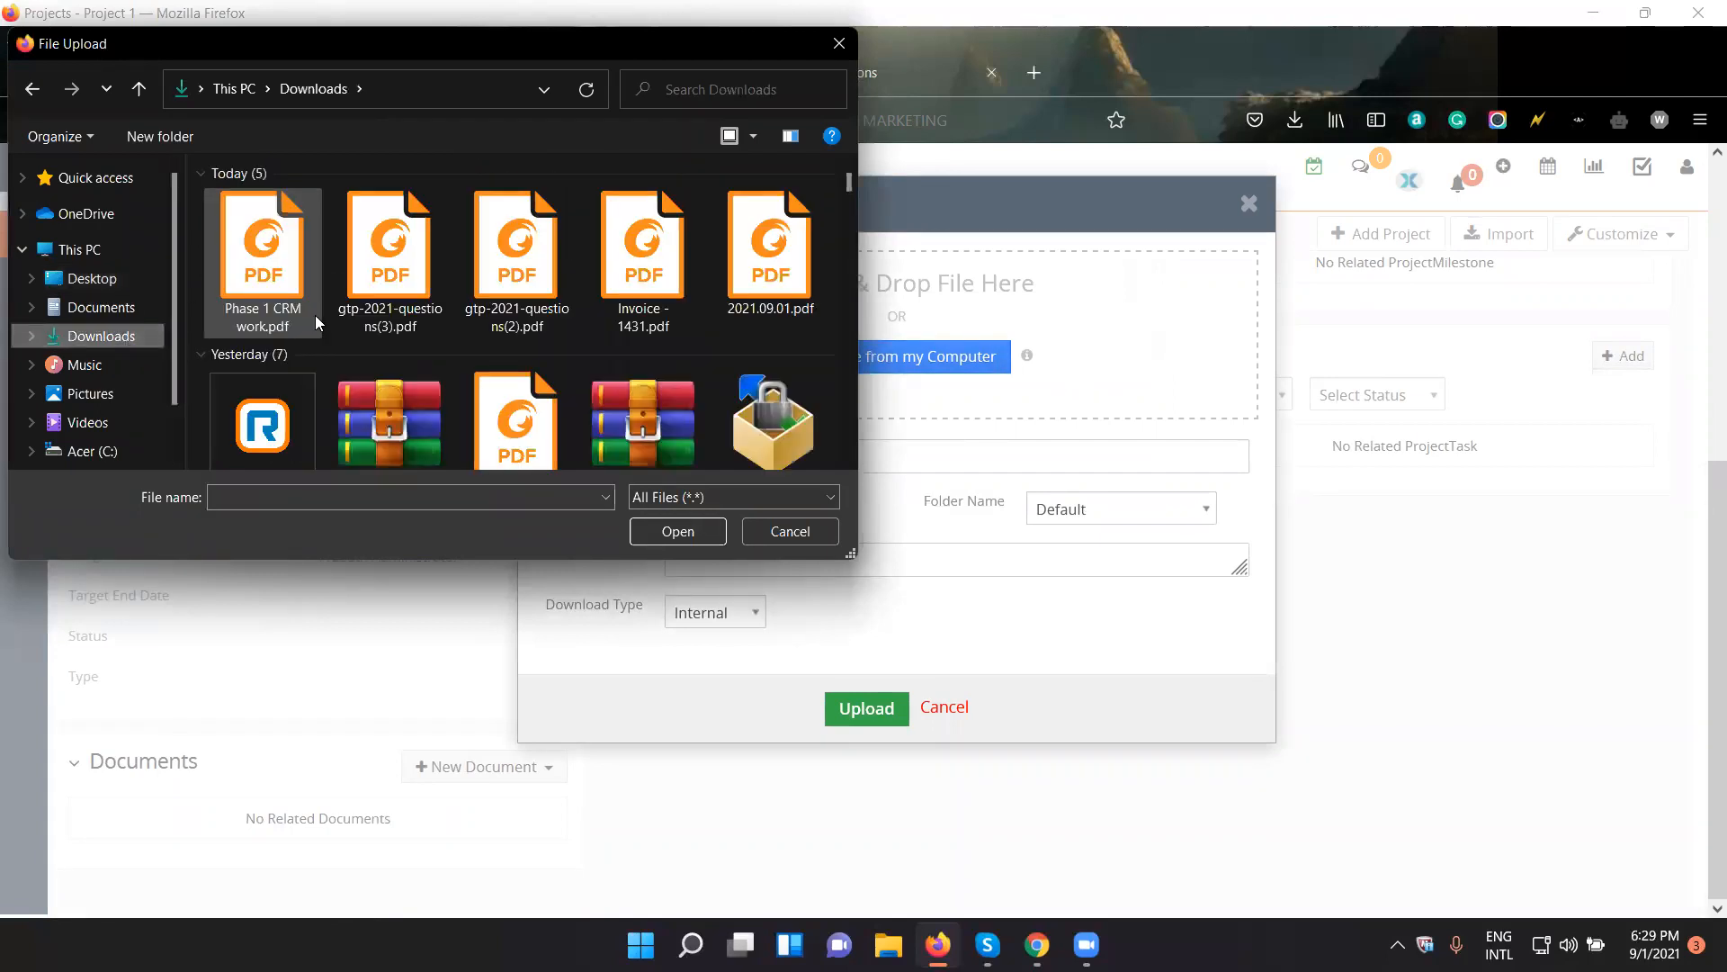
left_click(286, 279)
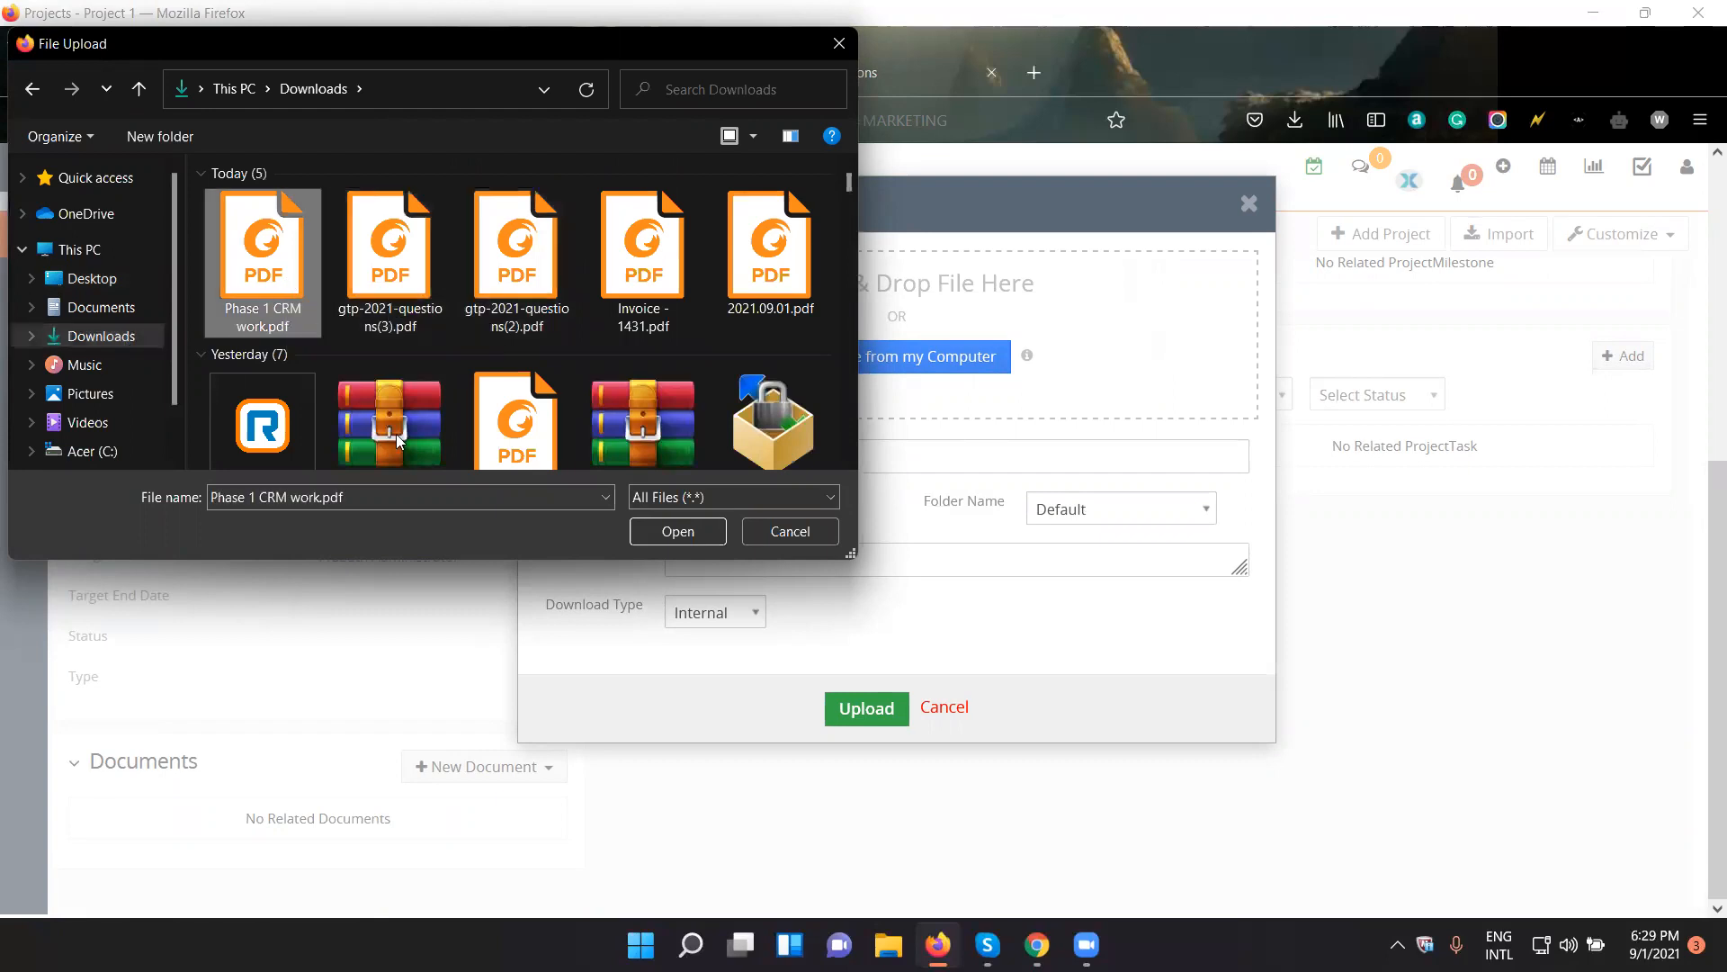
left_click(677, 531)
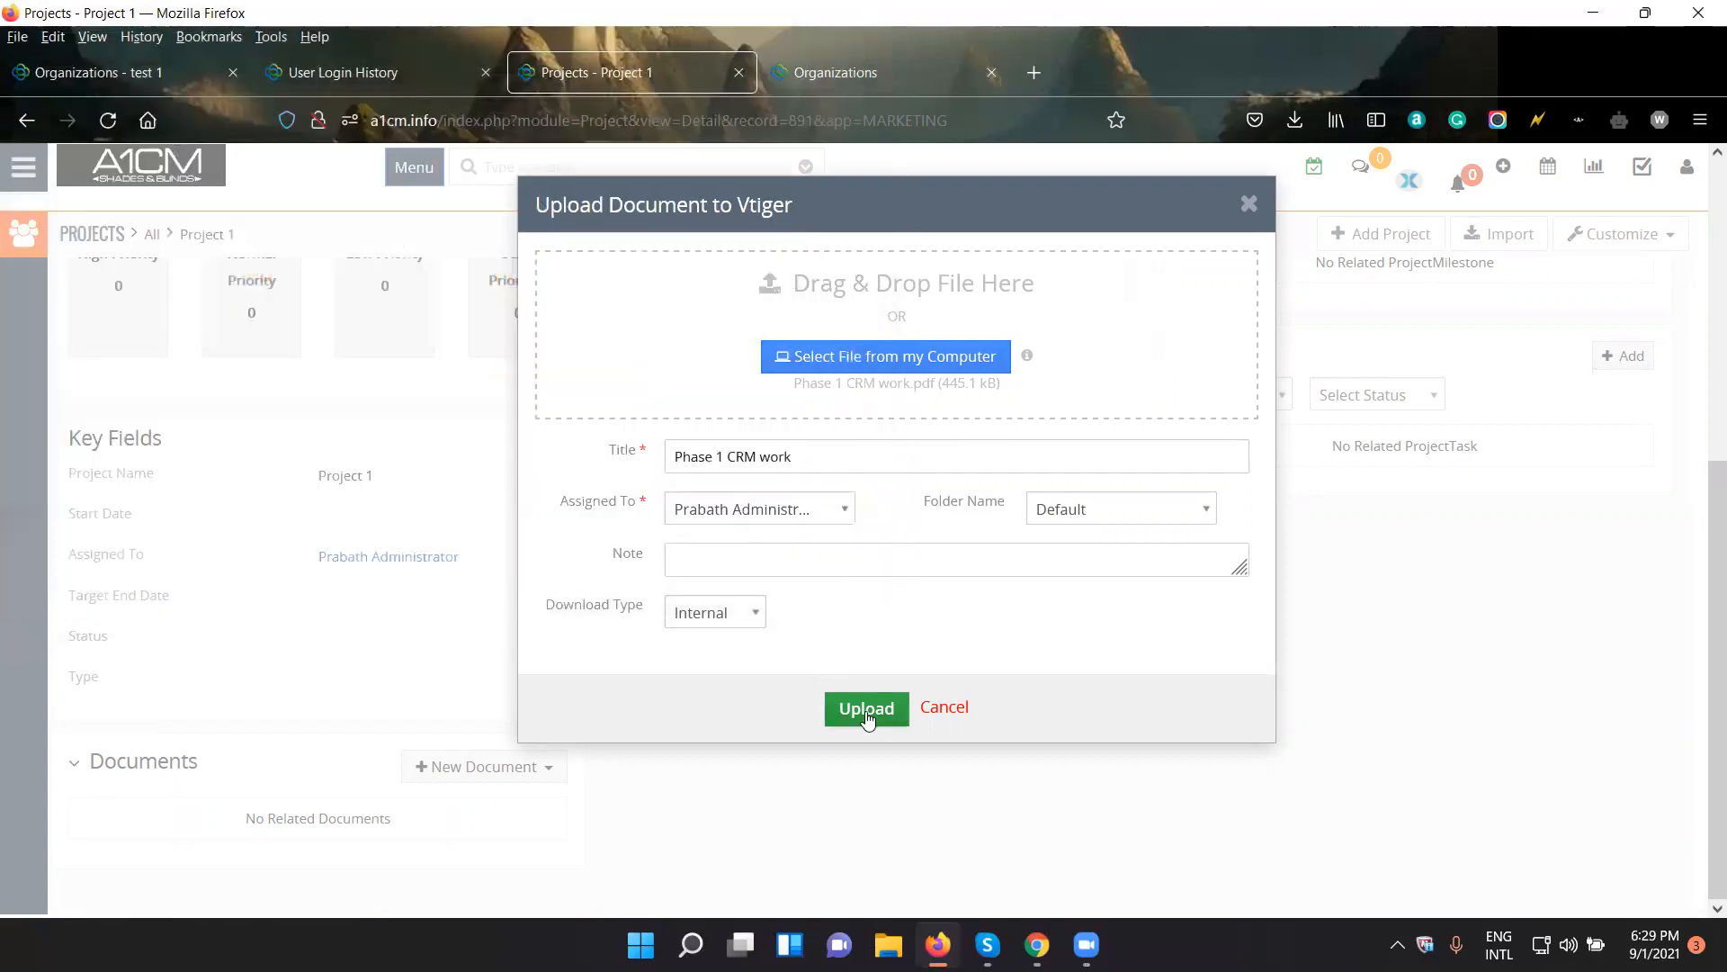
- Try to upload the chosen document with the default settings, and discard the upload form
left_click(866, 709)
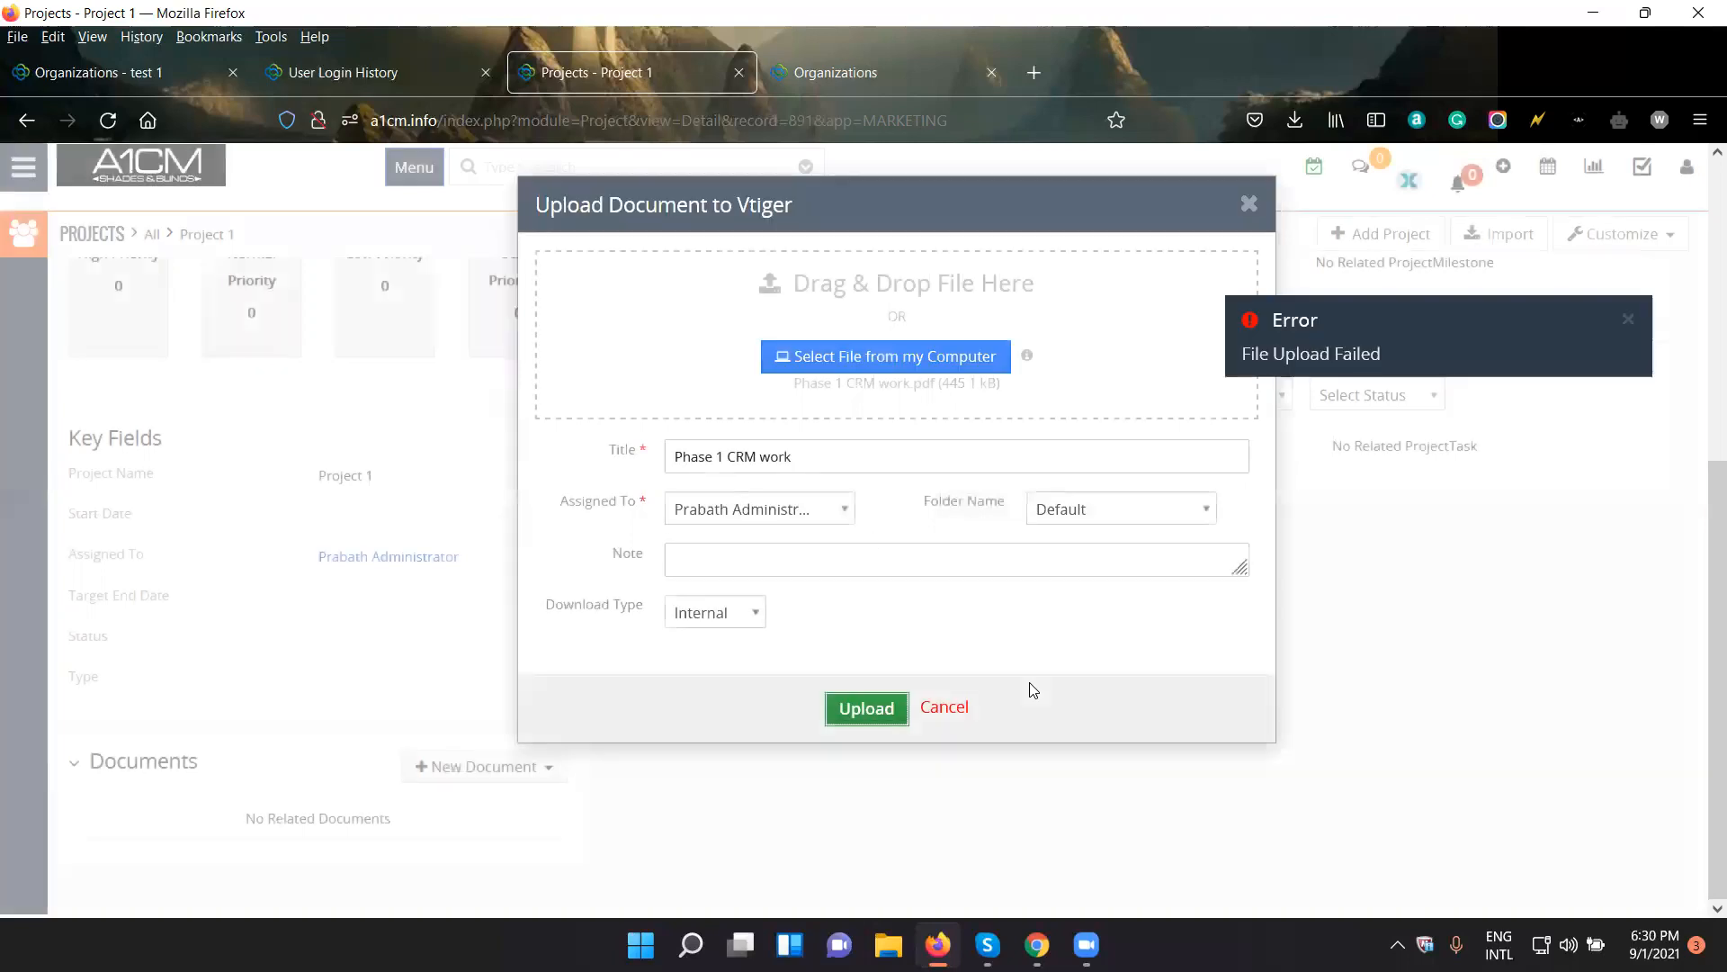
left_click(1249, 204)
left_click(1064, 274)
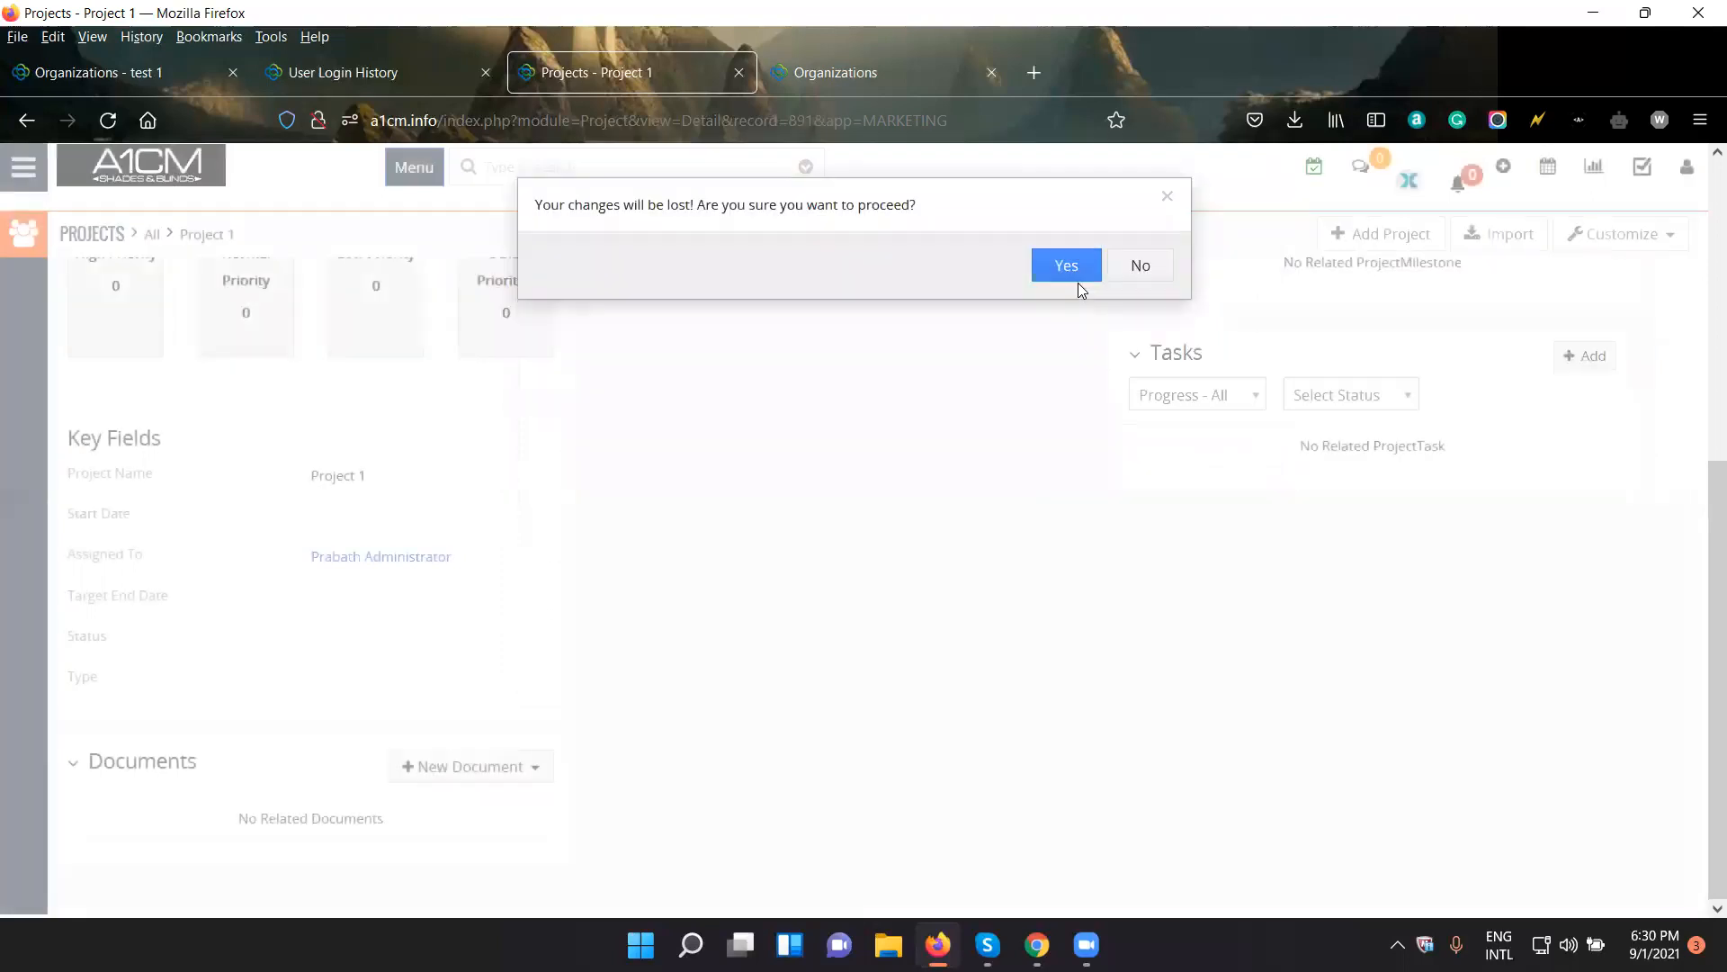
left_click(1125, 279)
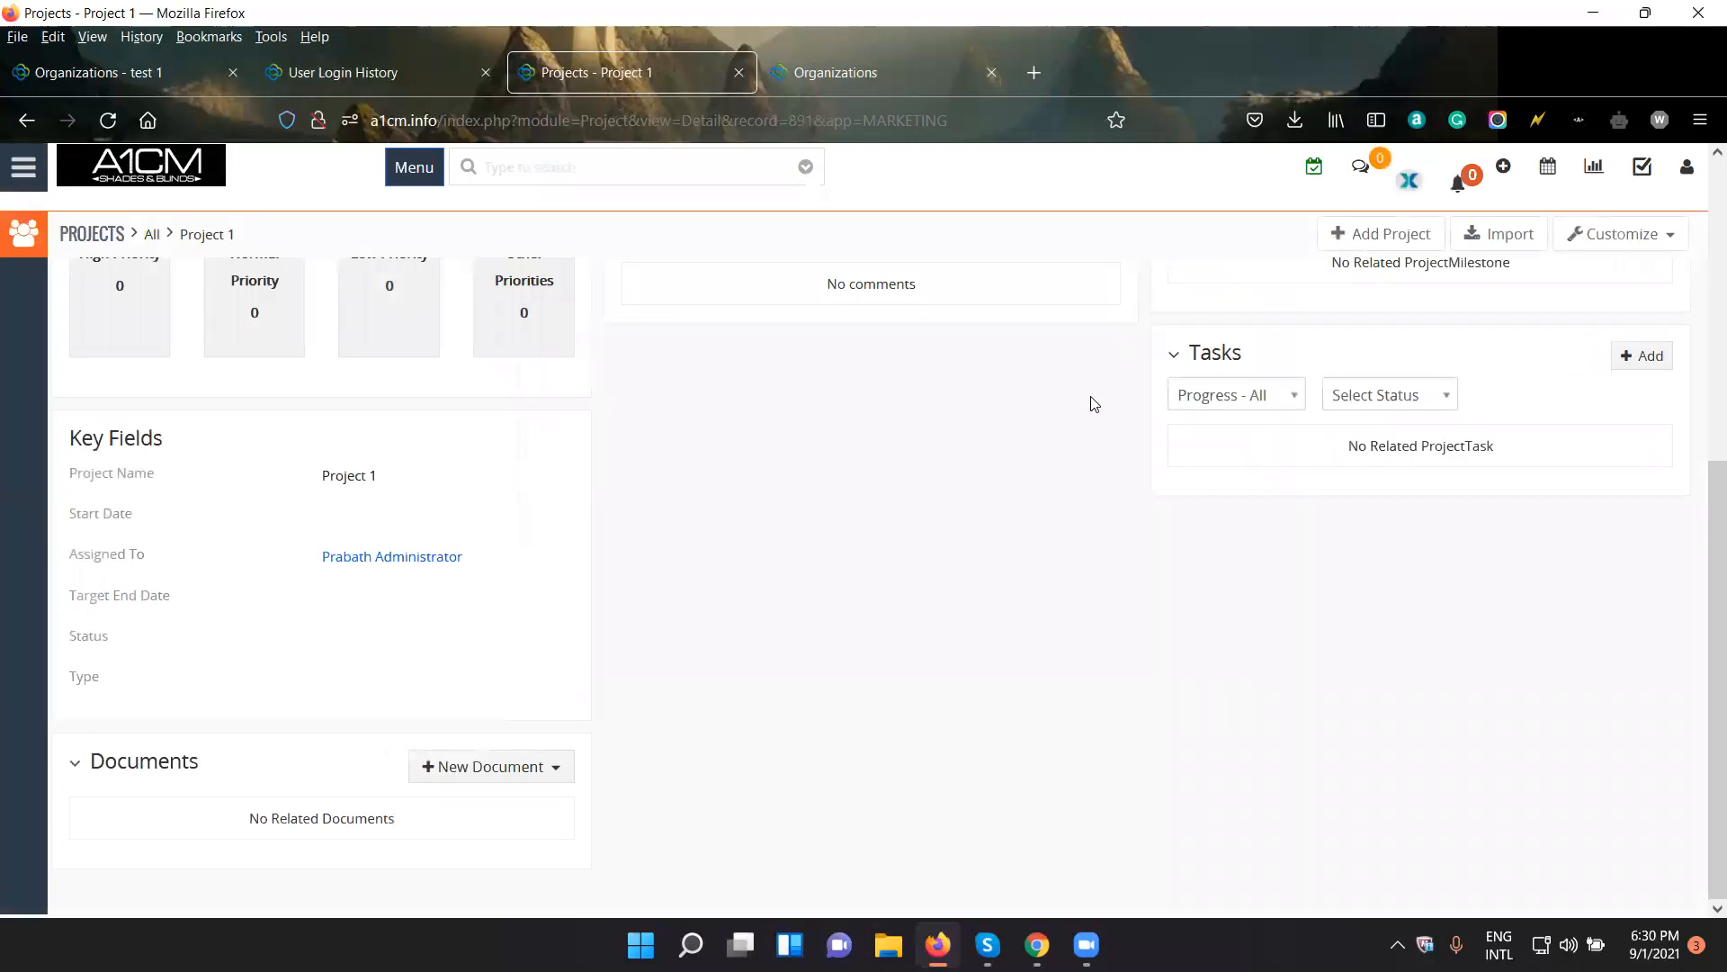
- Open the calendar, look over its week view and activity types, and reload the page
scroll(1024, 512, "up", 5)
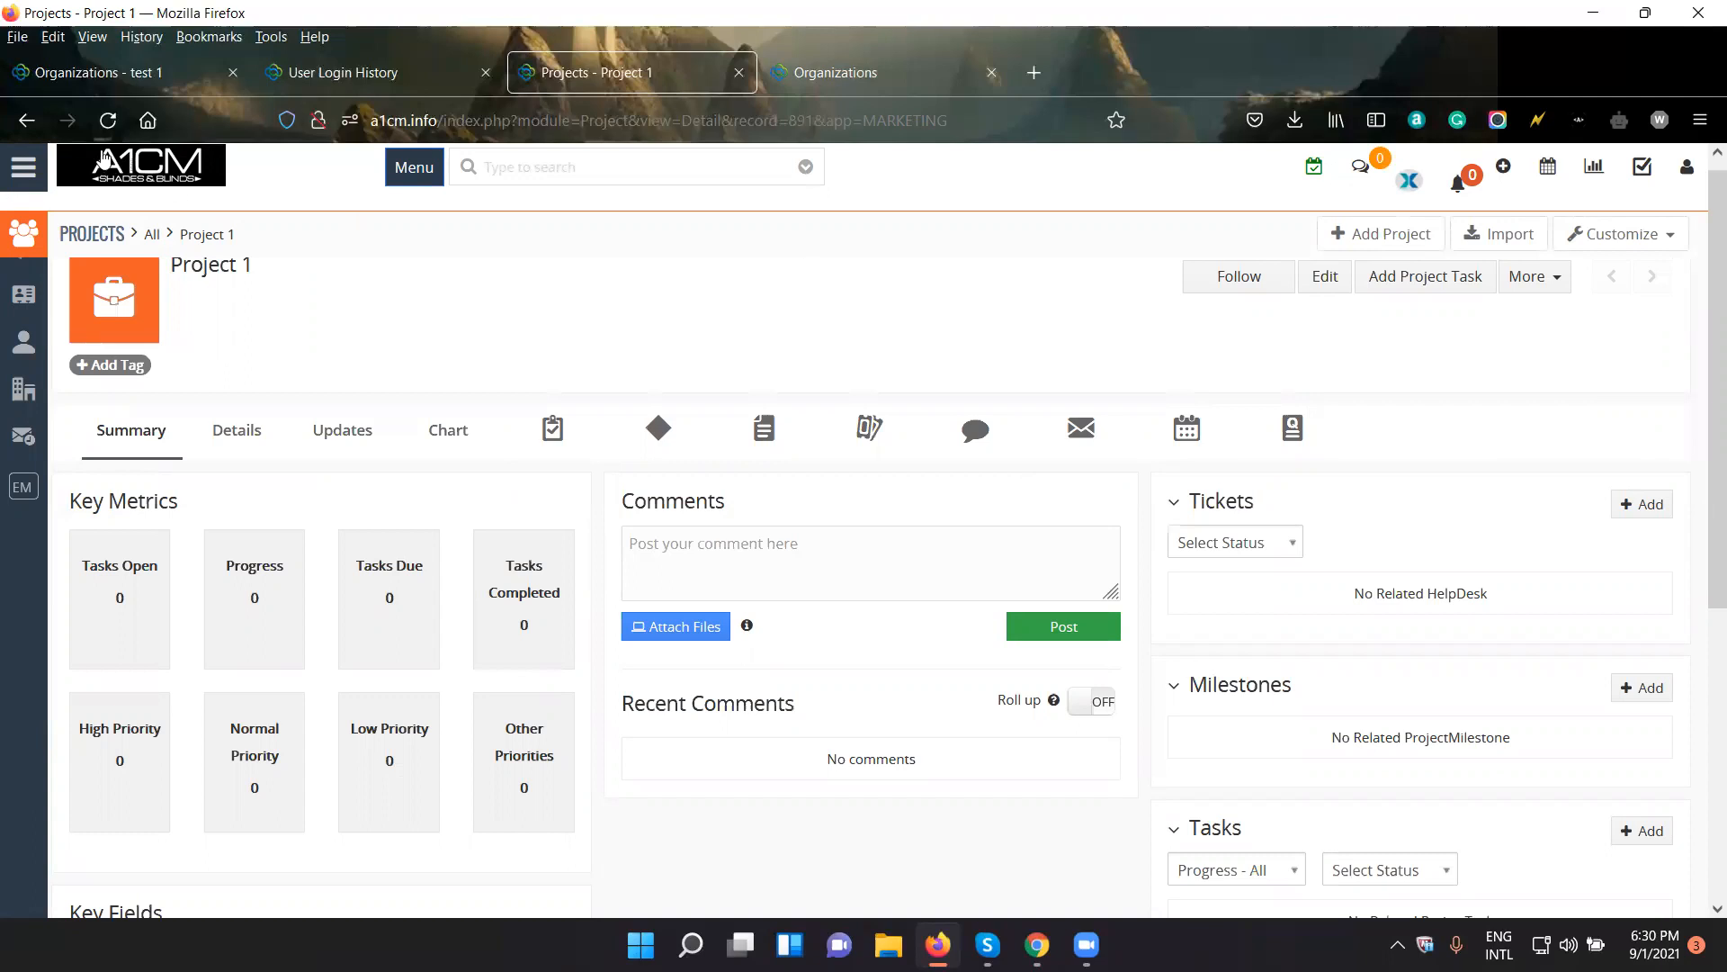
left_click(1549, 169)
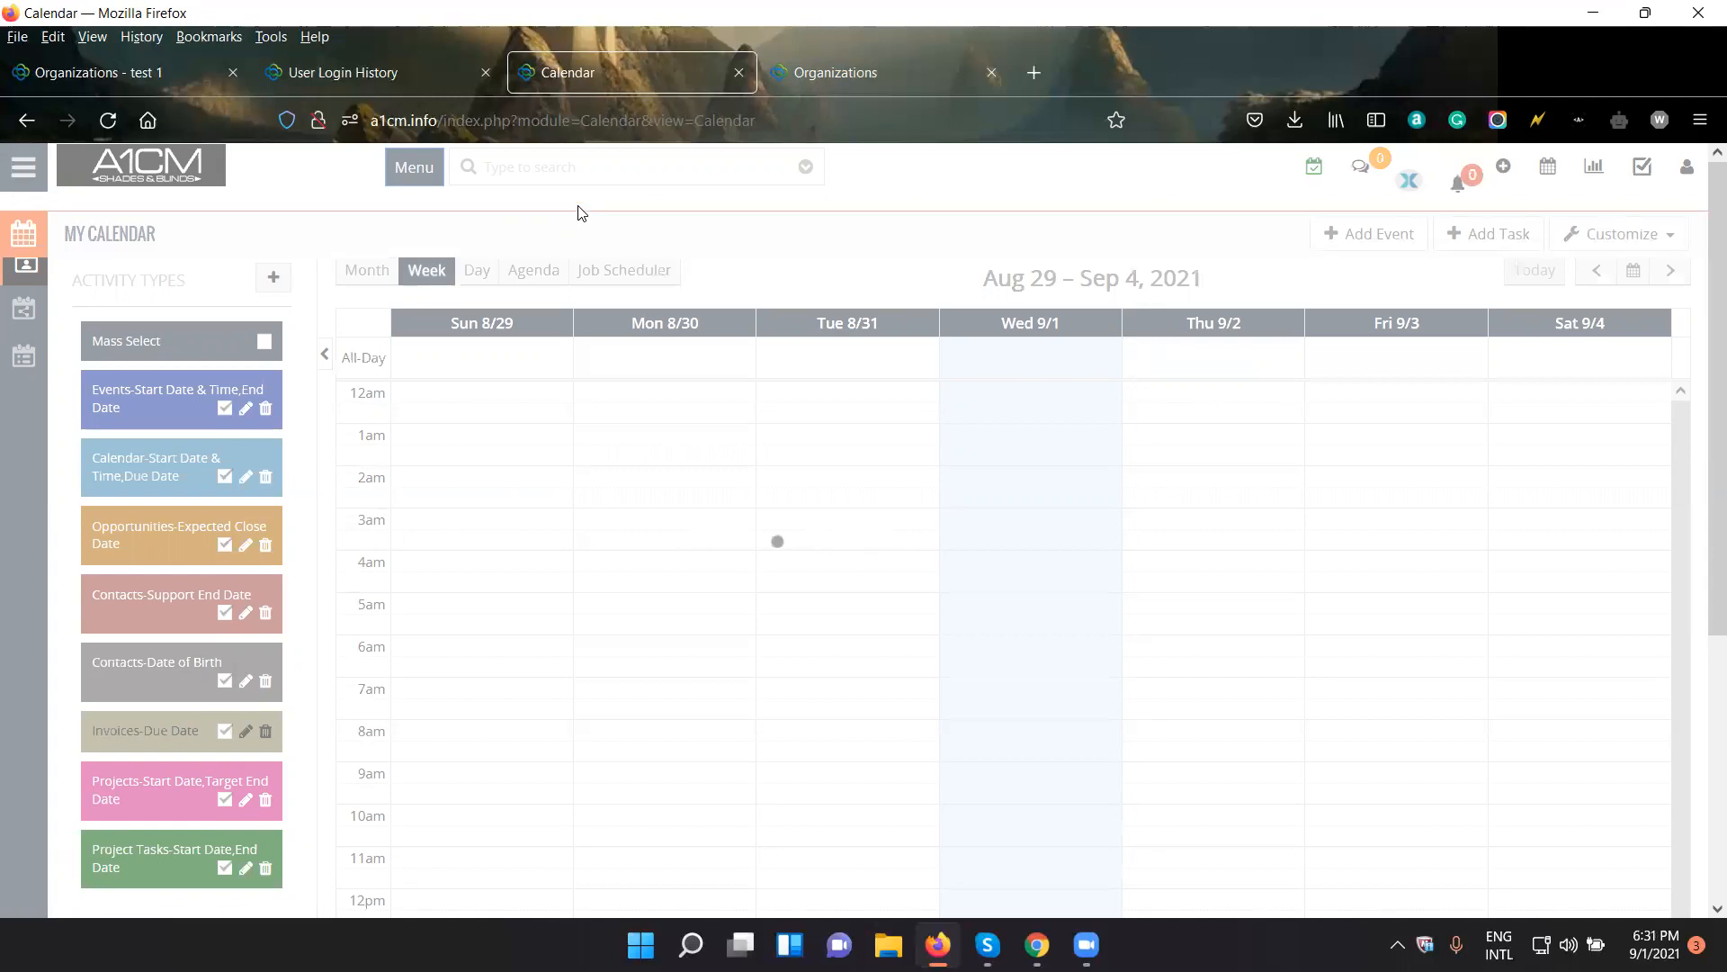
scroll(761, 502, "down", 3)
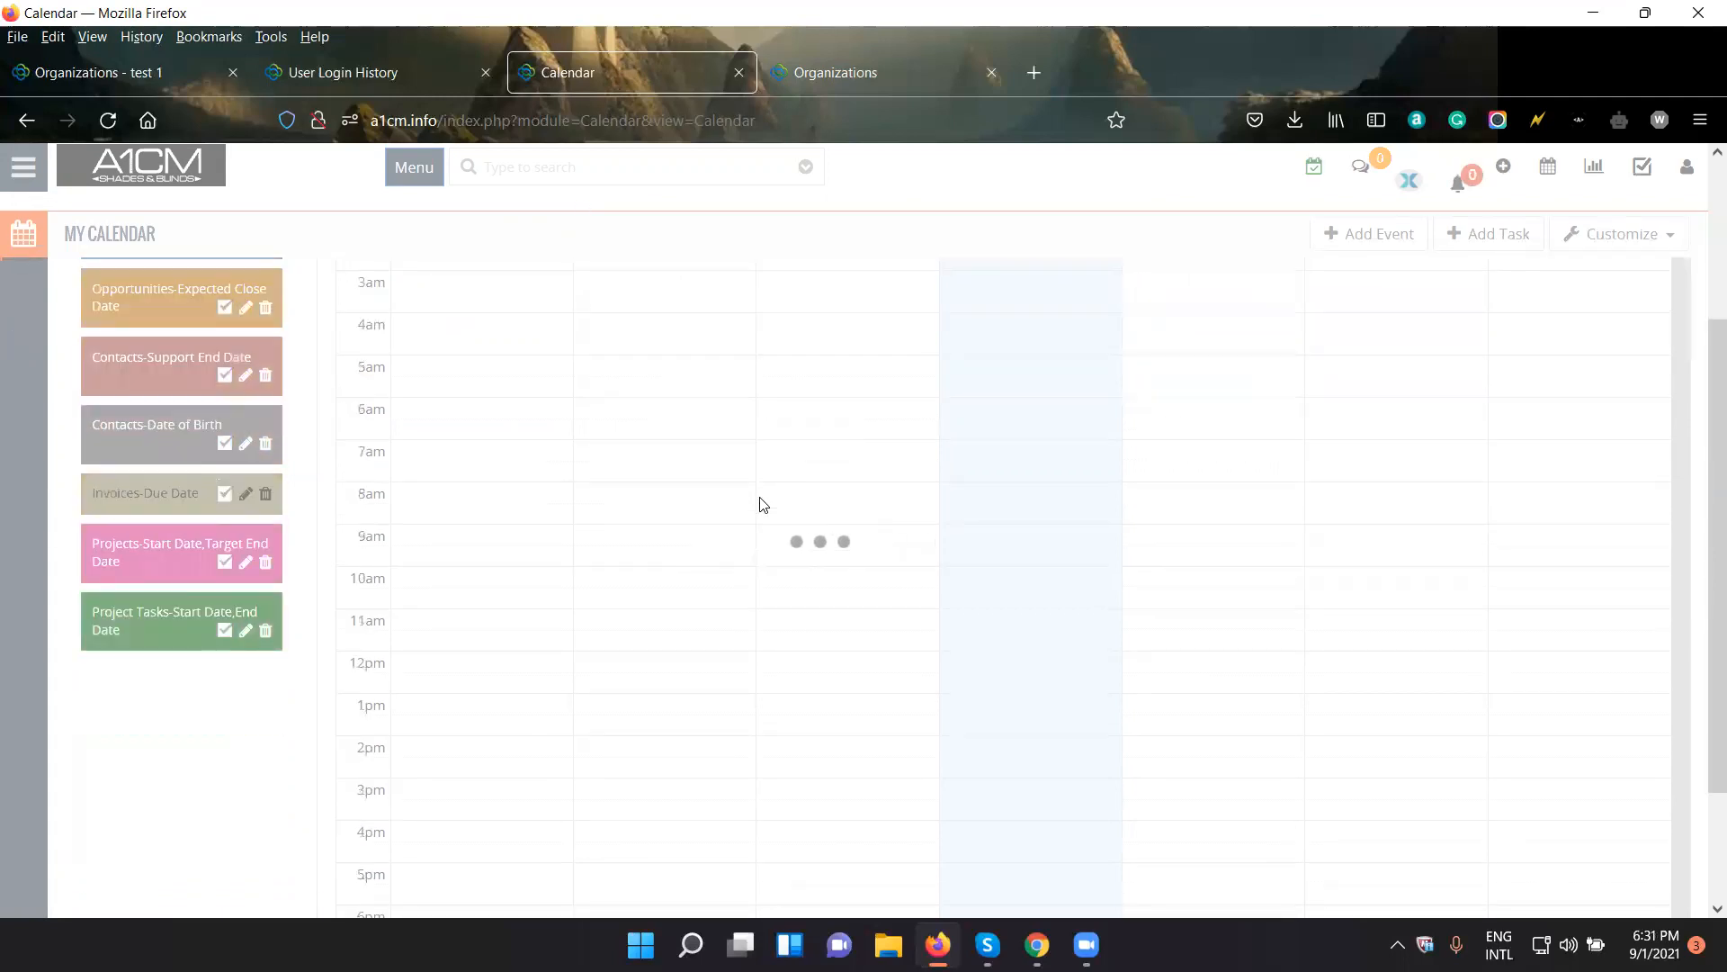
scroll(761, 502, "up", 3)
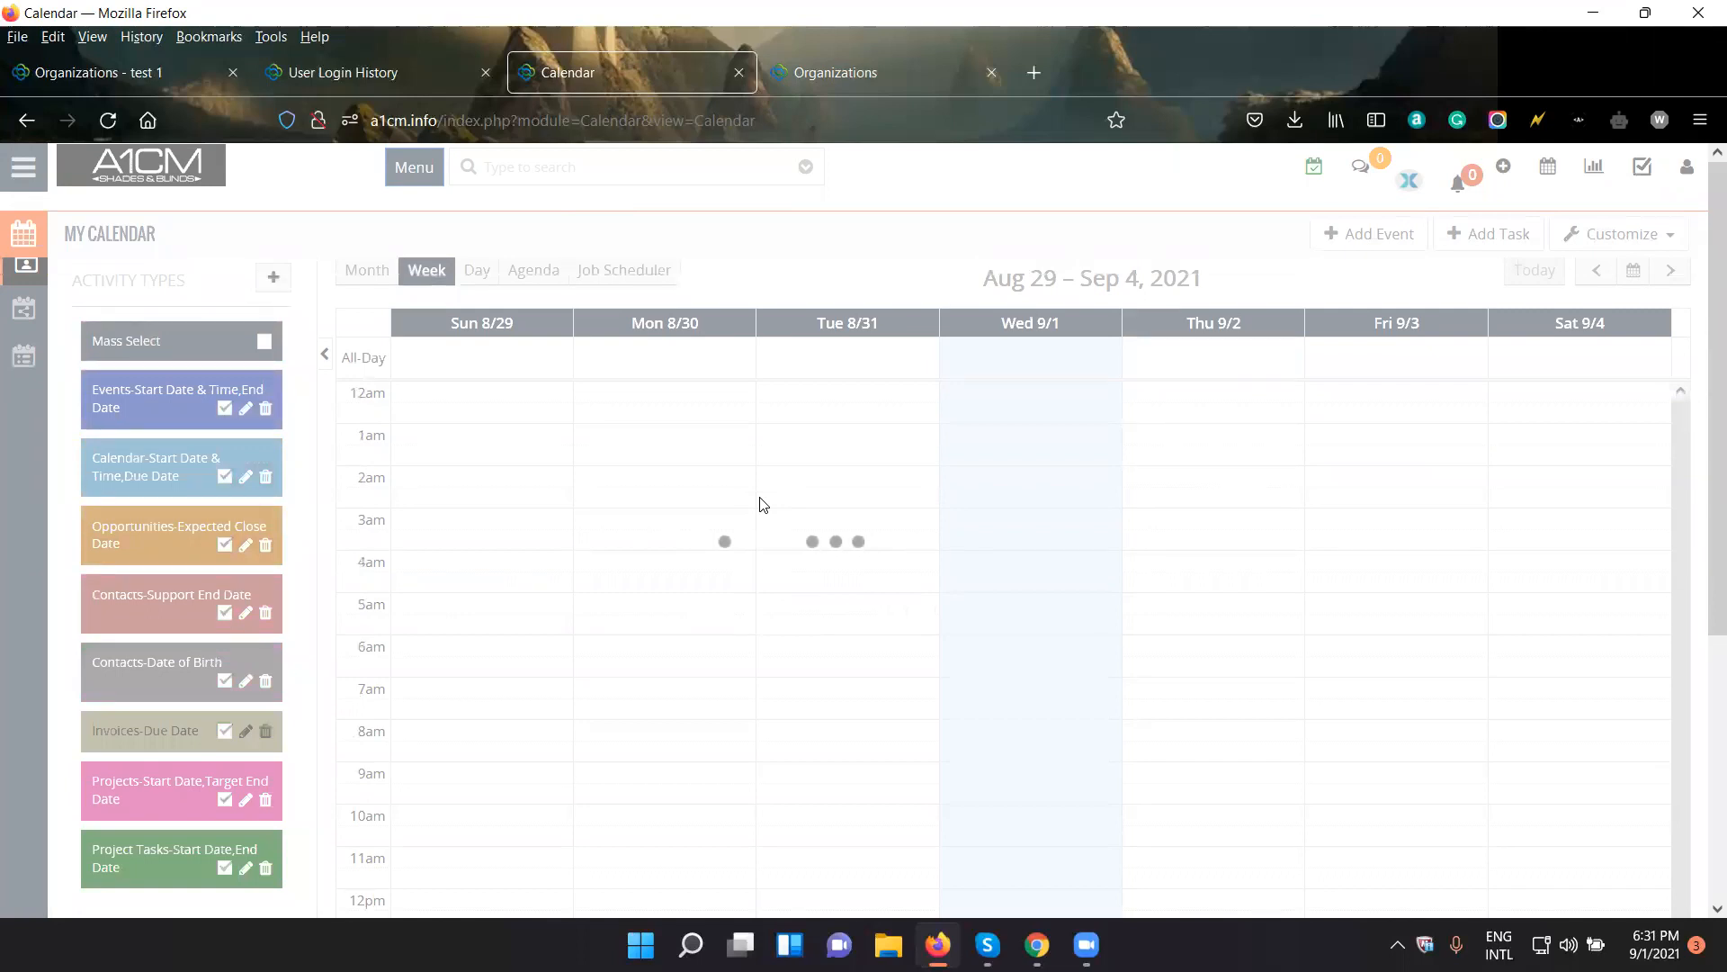
left_click(823, 124)
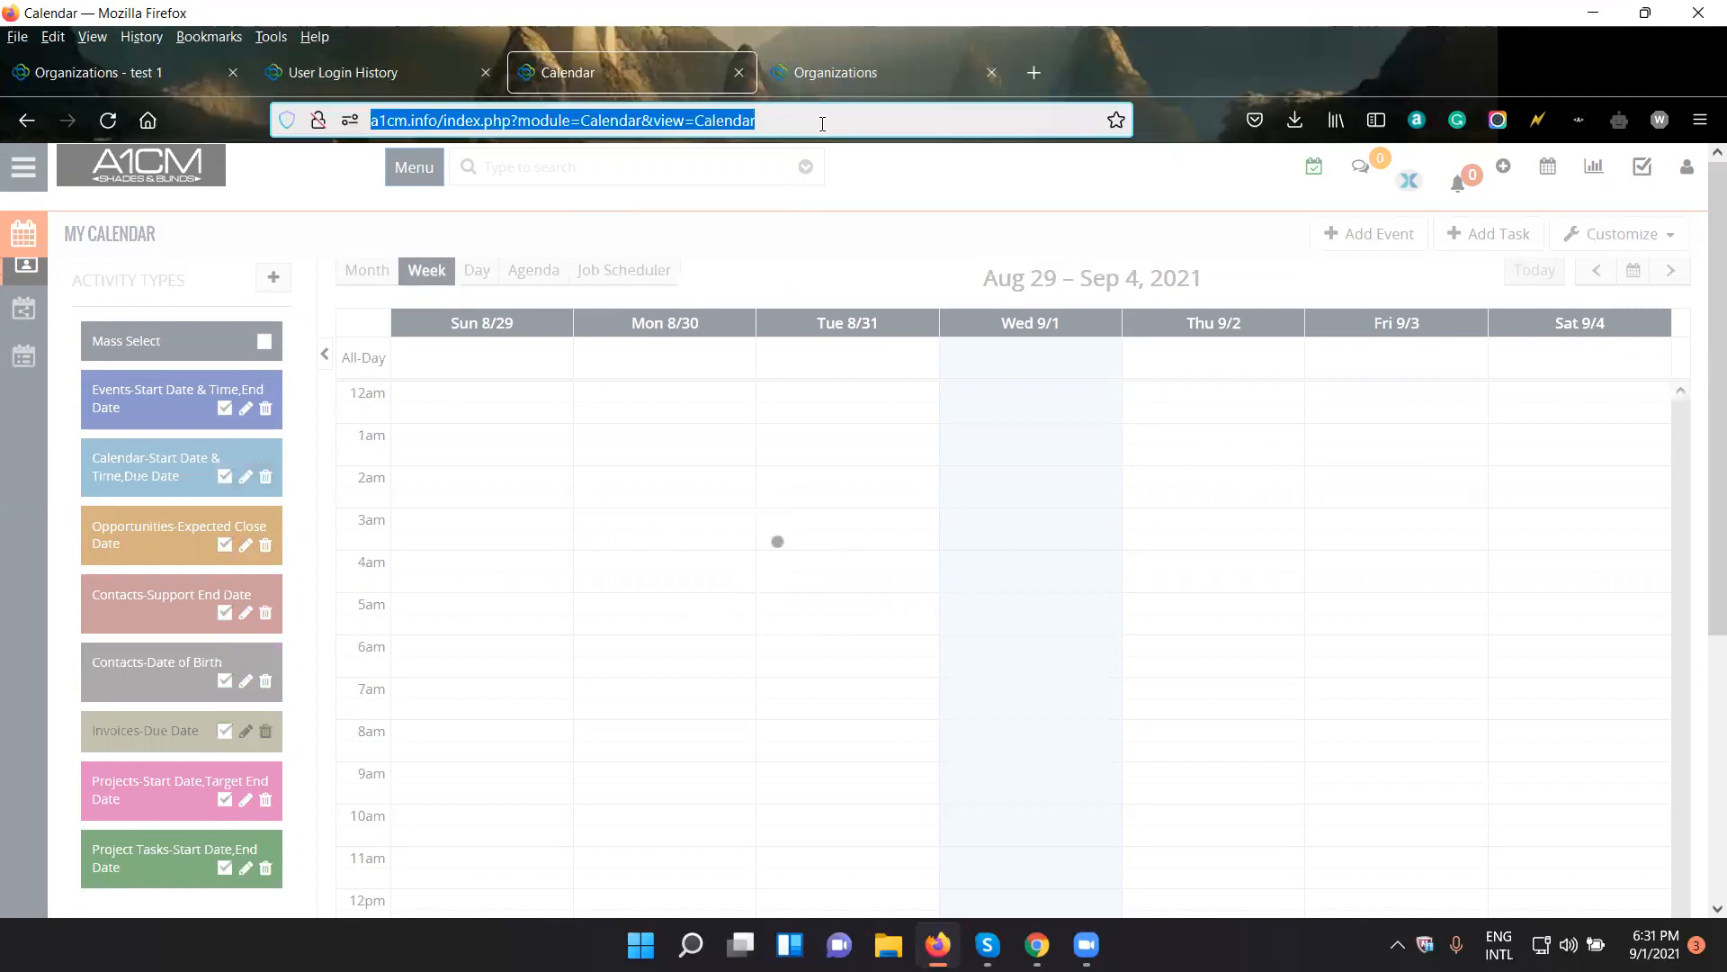
key("Return")
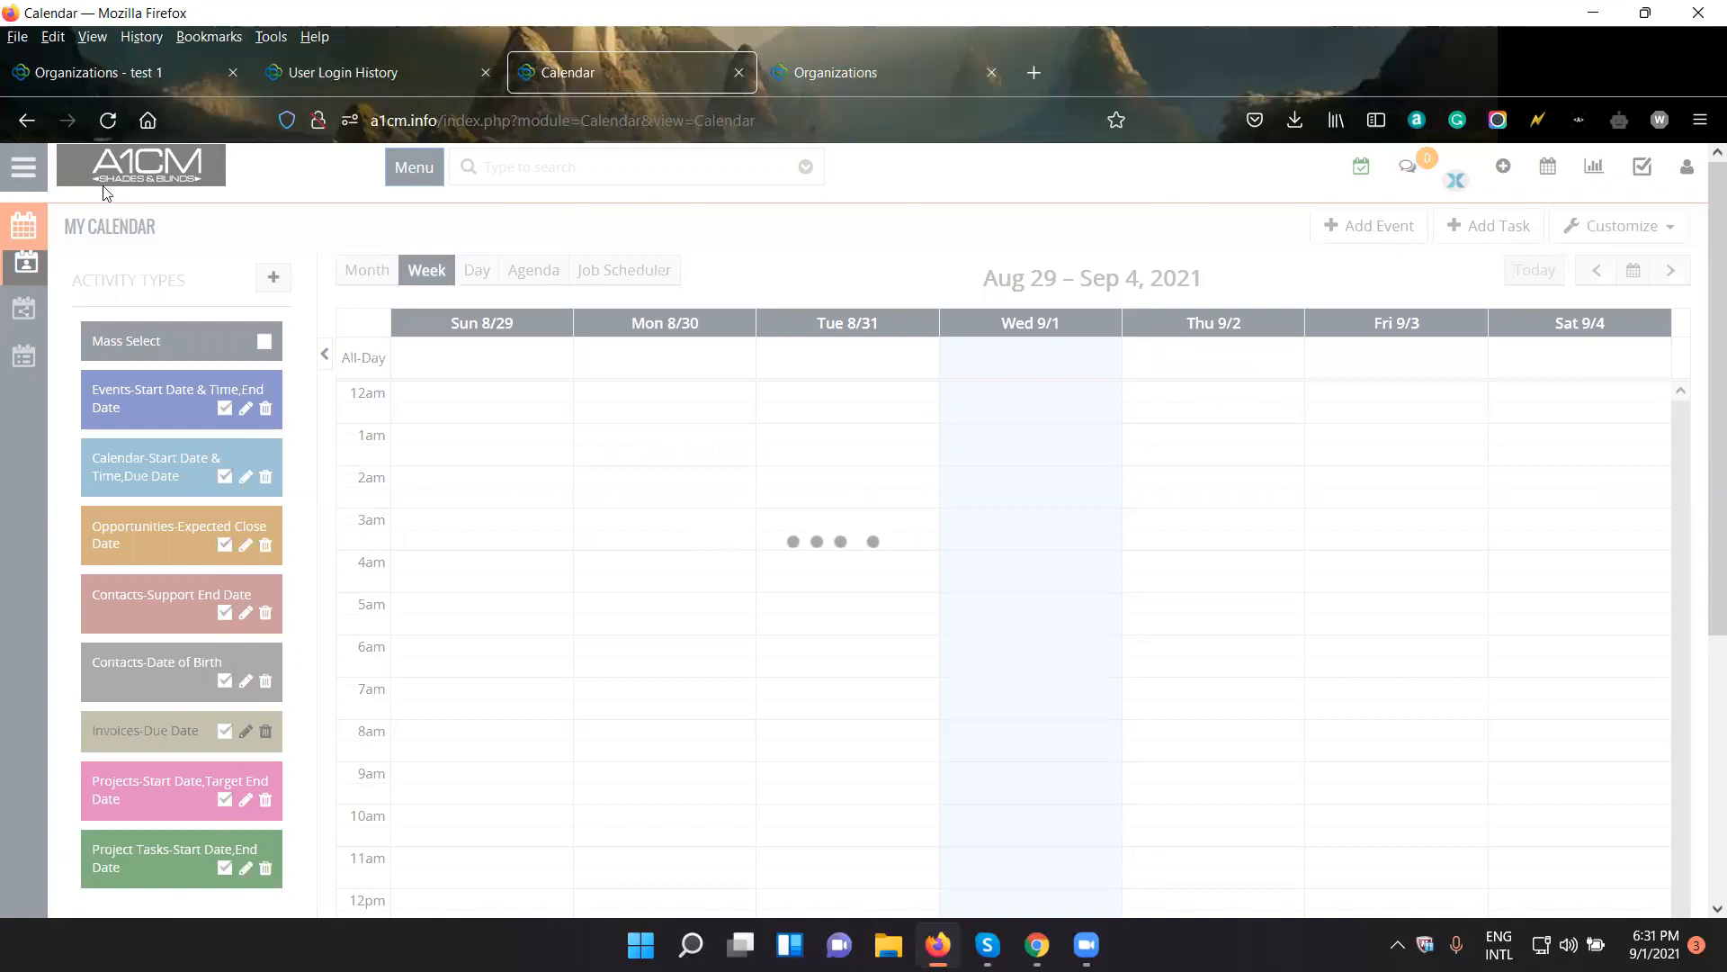
scroll(711, 648, "down", 4)
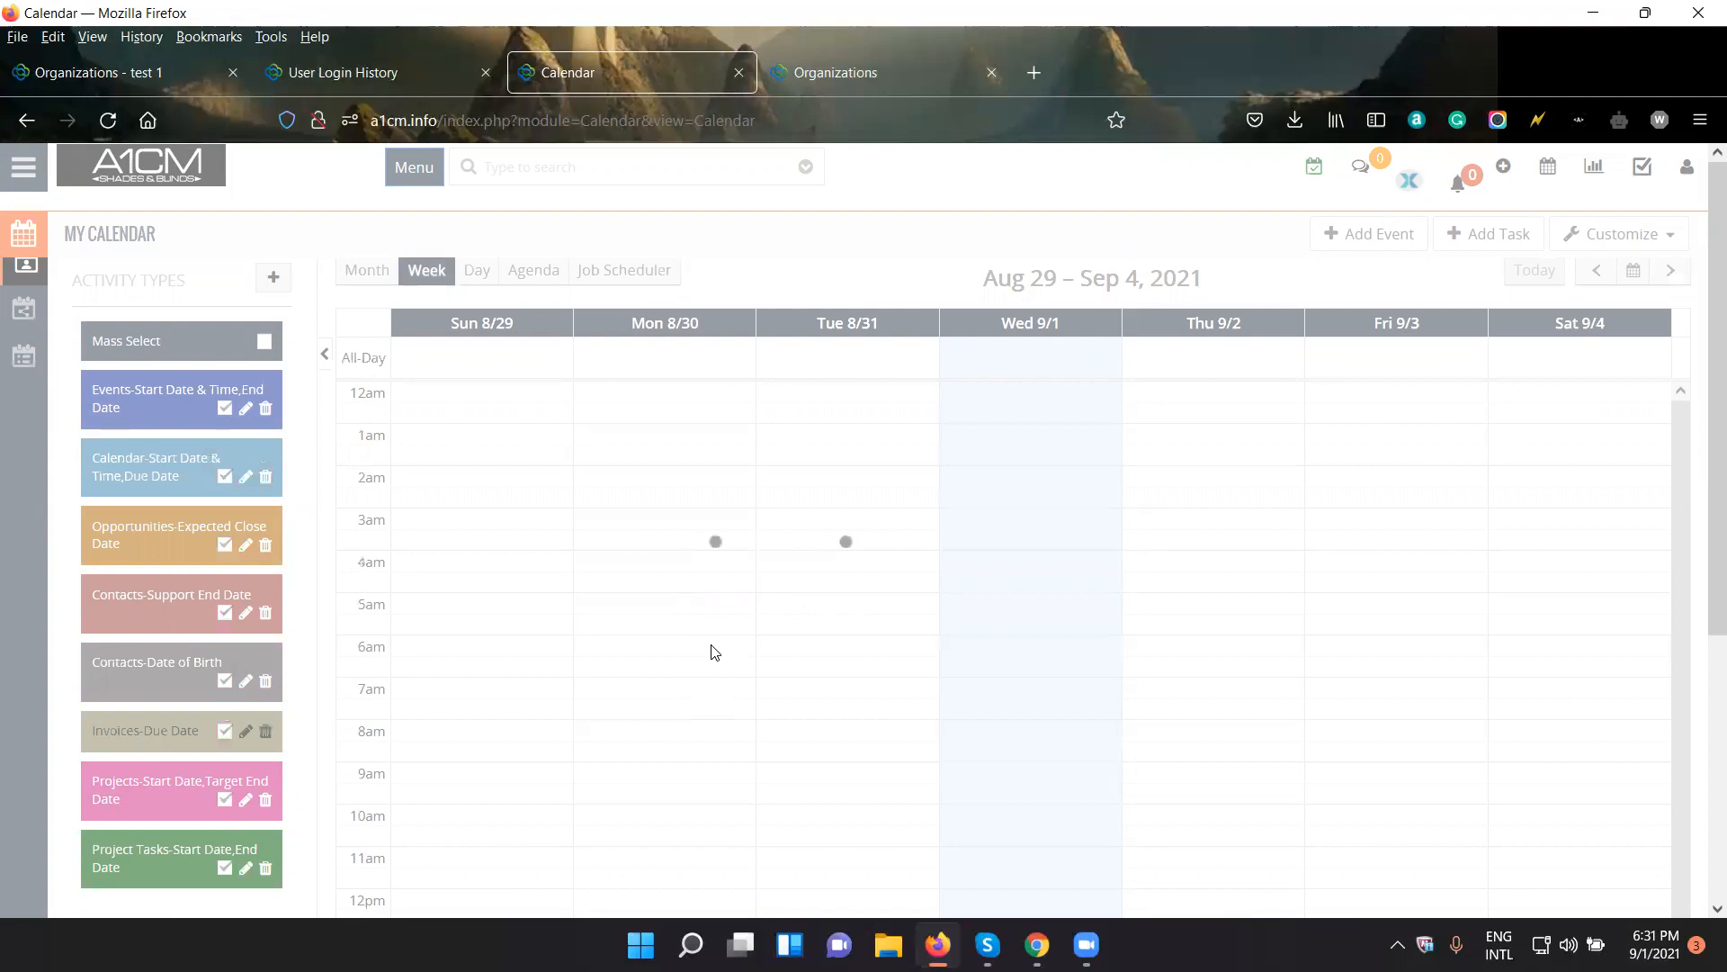
- Return to Project 1, open its calendar activities and view the quick event form, closing it without saving
left_click(21, 122)
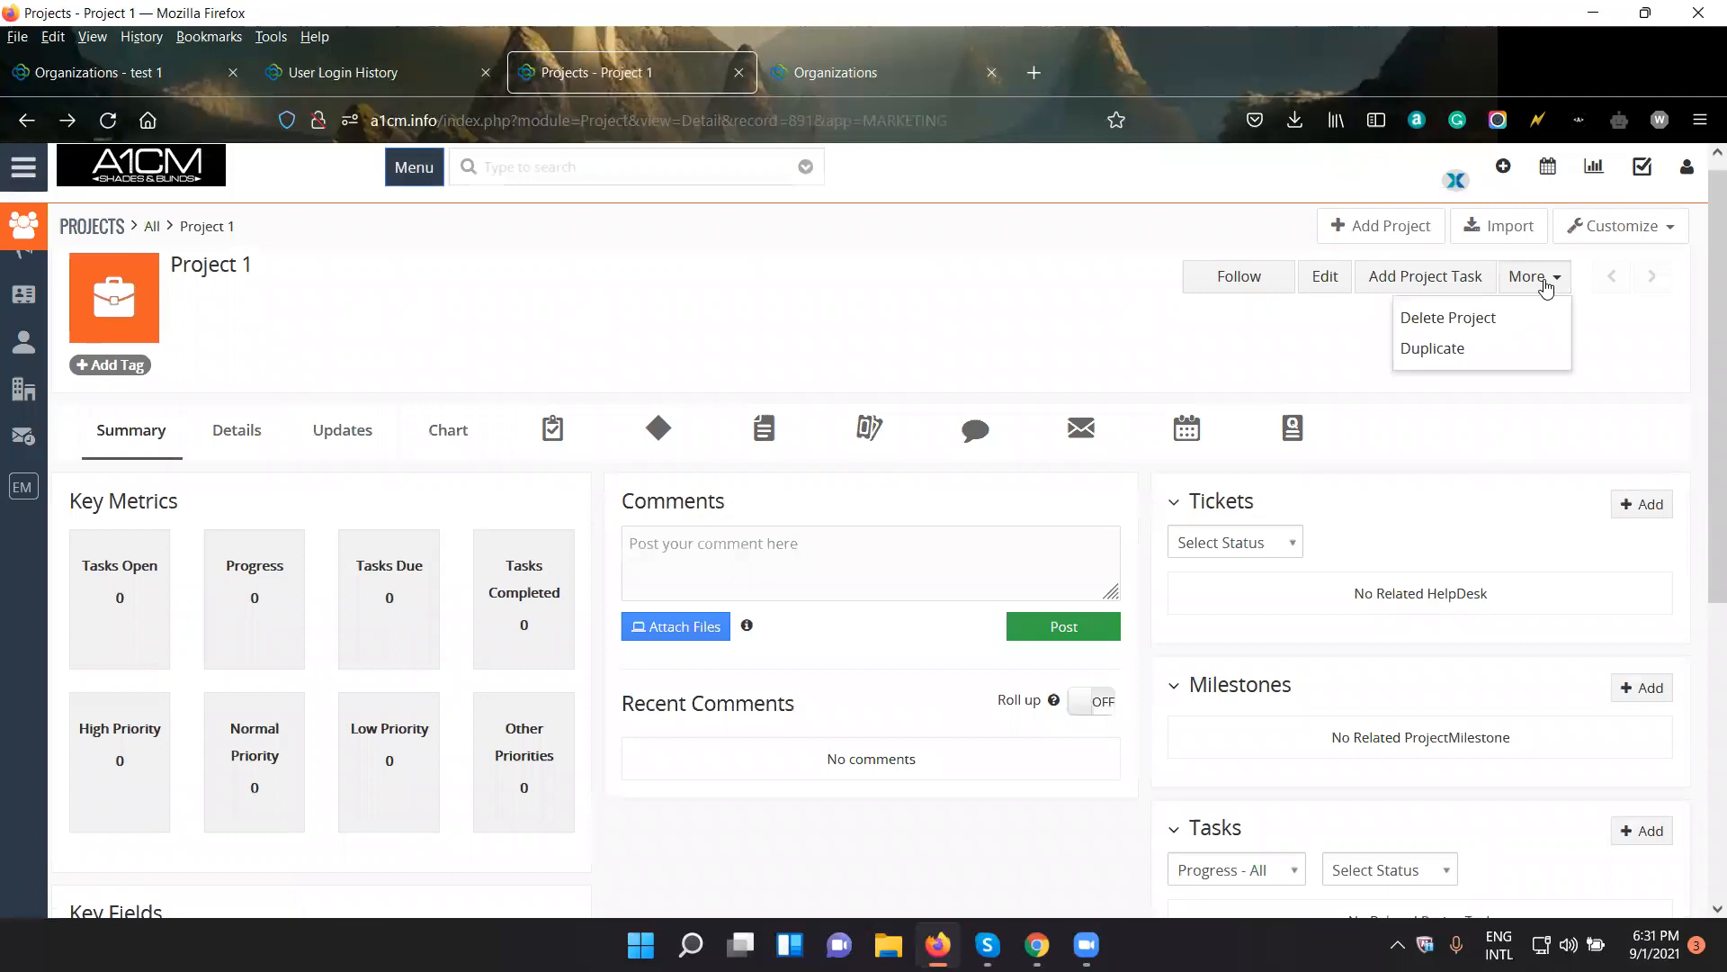
left_click(1205, 424)
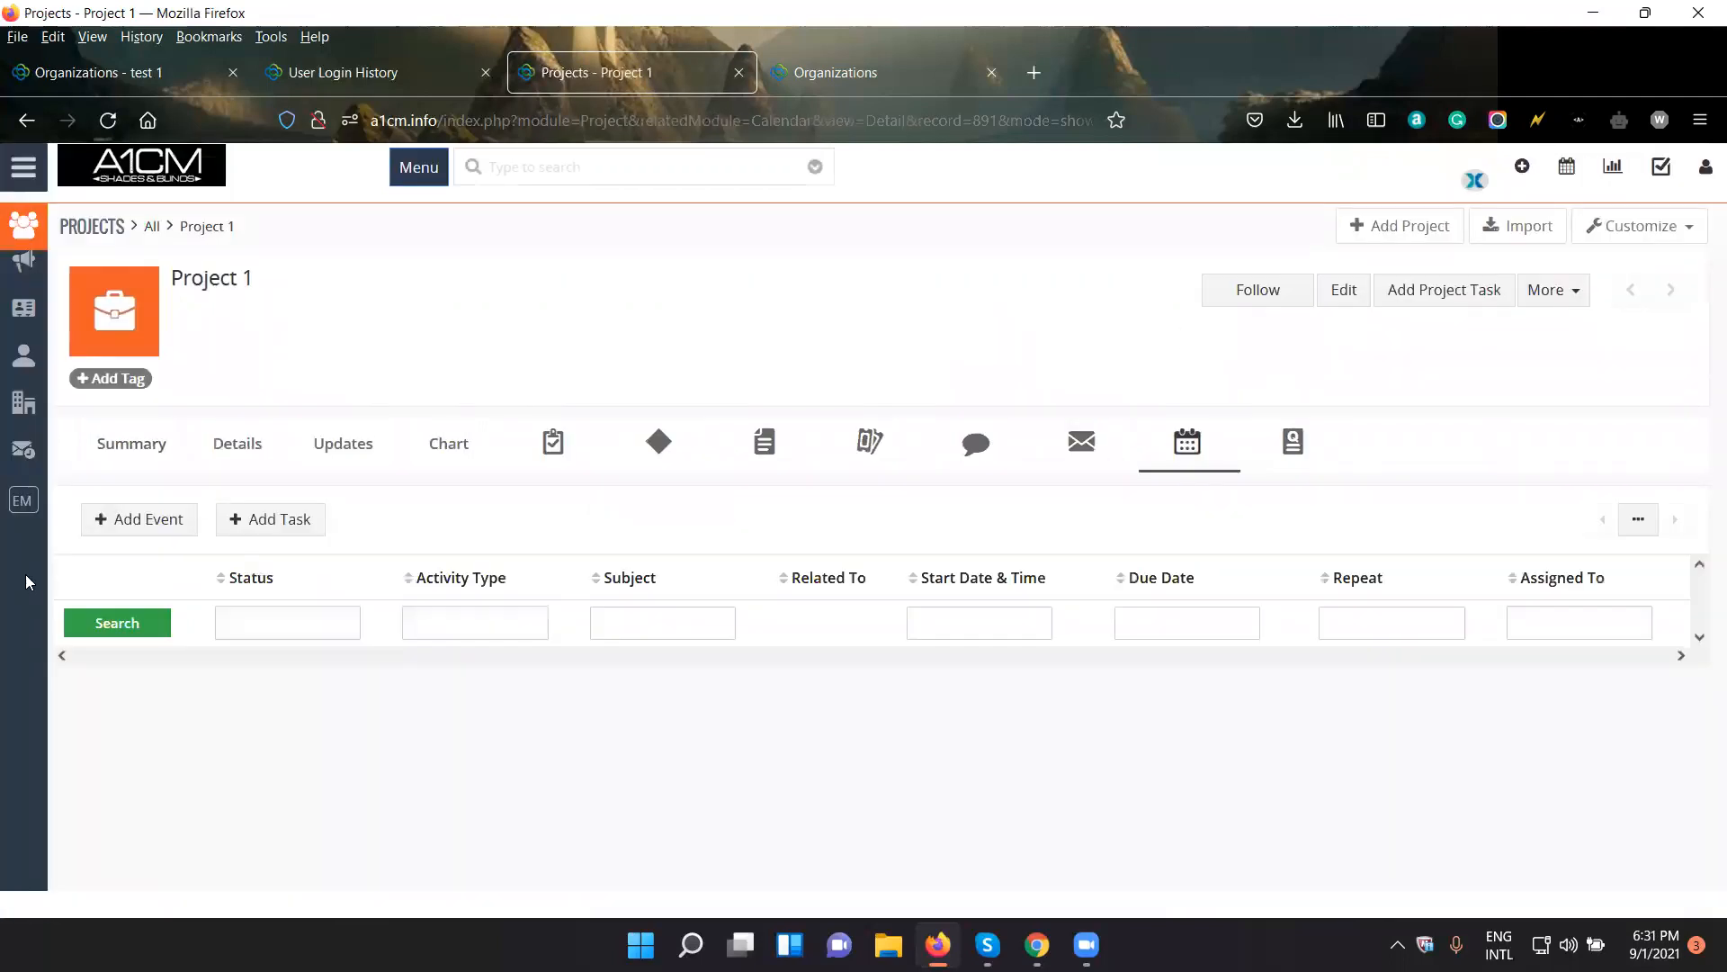
left_click(179, 522)
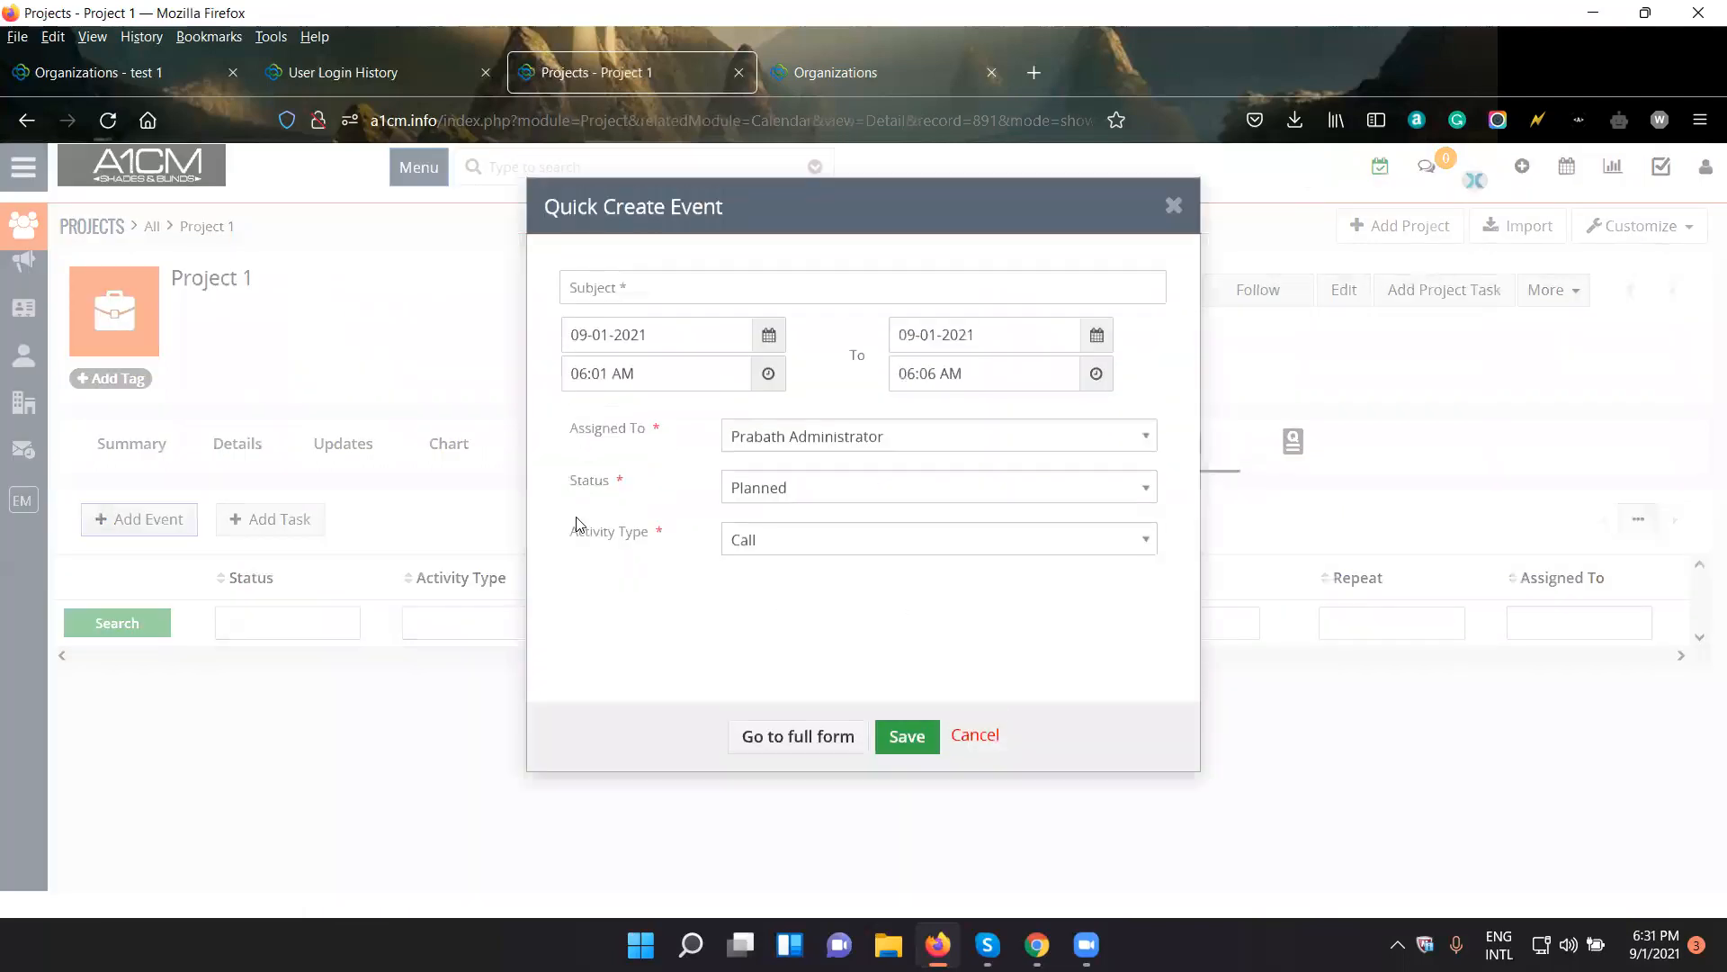
left_click(1174, 205)
- Start adding a task from Project 1's activities and switch to the full task form
left_click(296, 538)
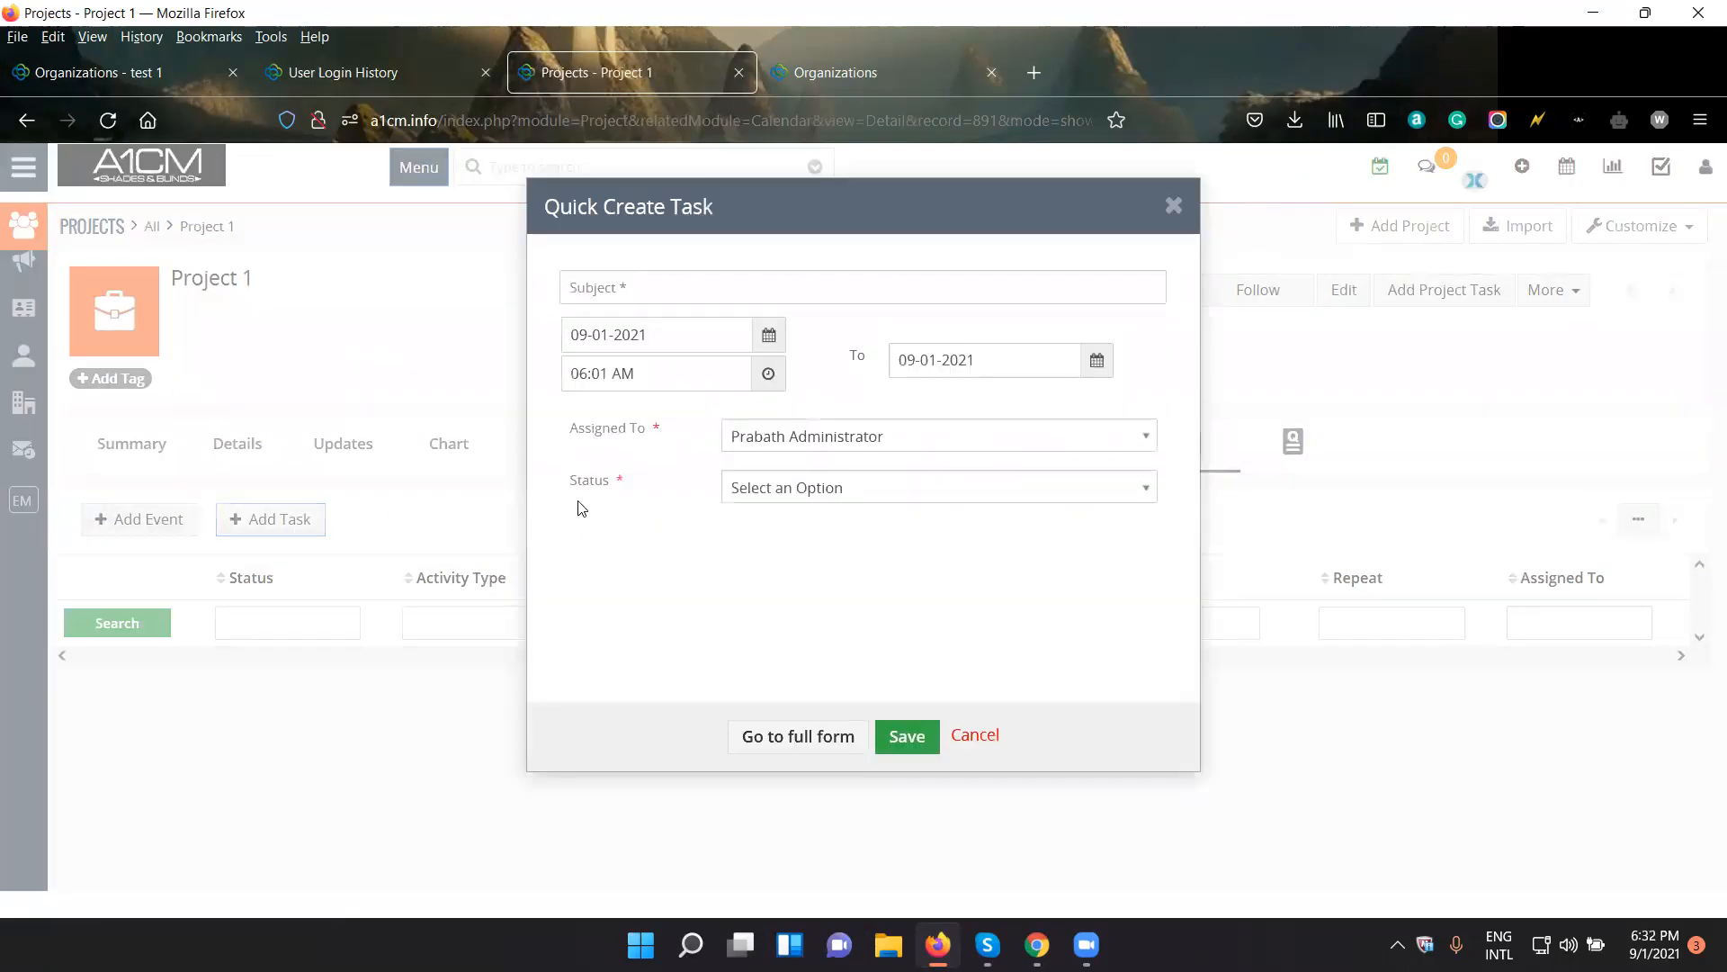
left_click(777, 736)
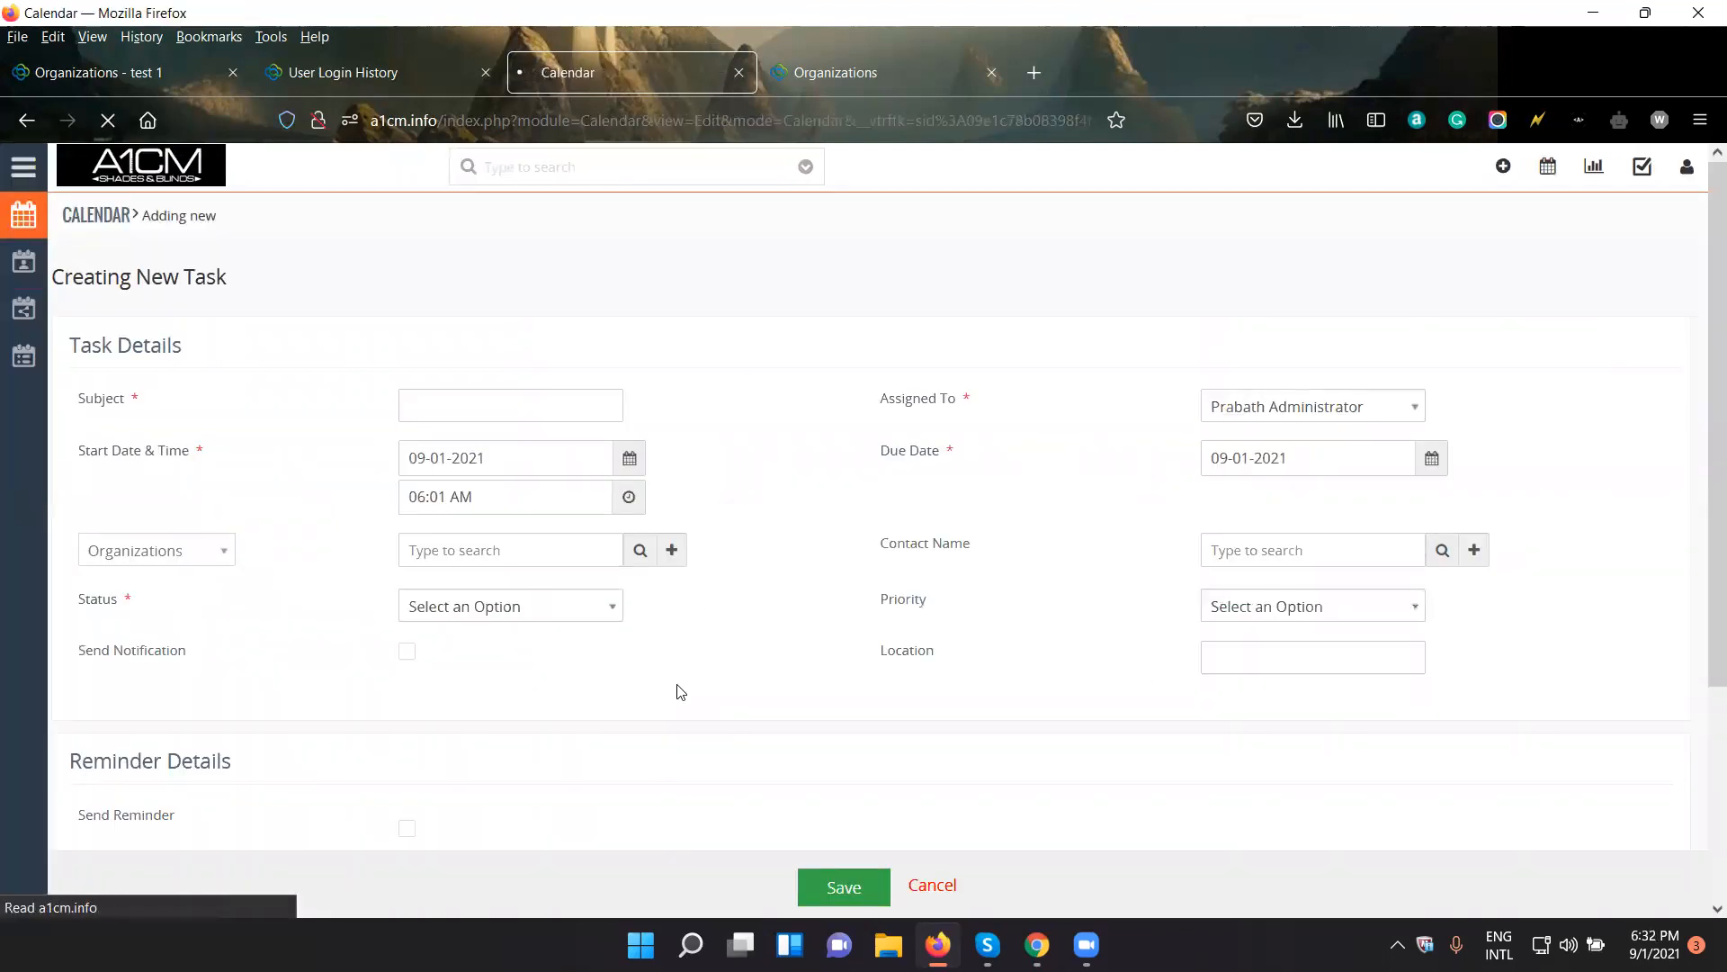
scroll(680, 691, "down", 3)
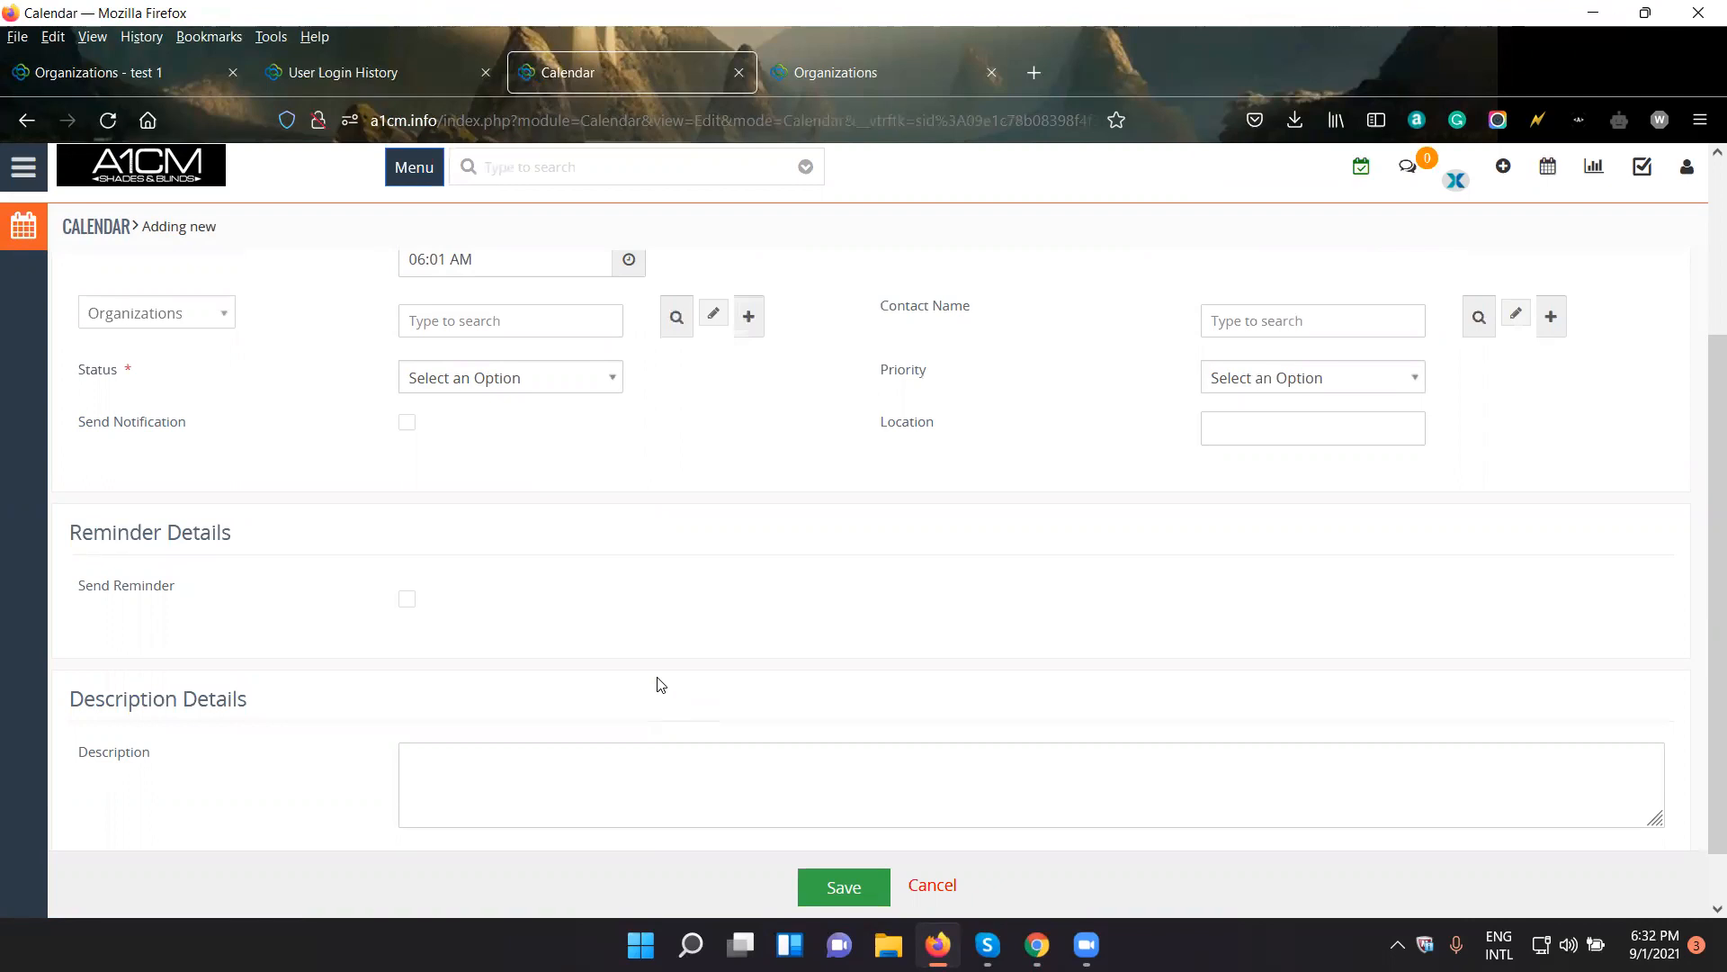
- Look through the record types a new task can be related to, and close the list without changing the selection
left_click(205, 317)
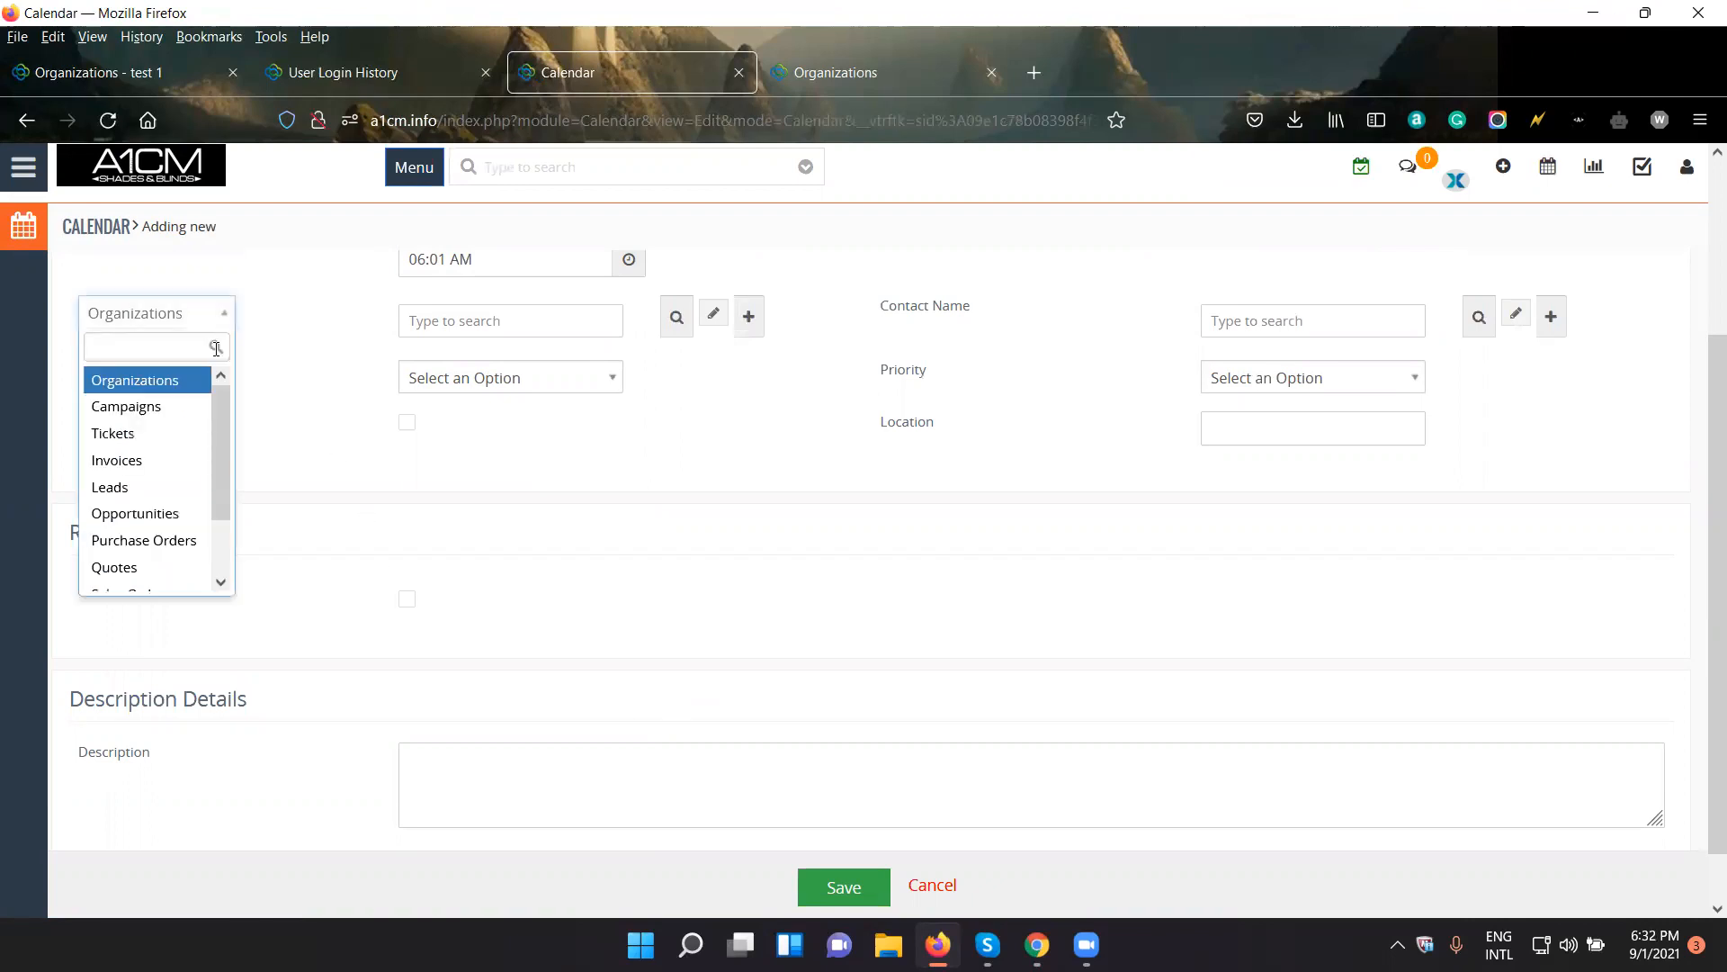
scroll(186, 472, "down", 2)
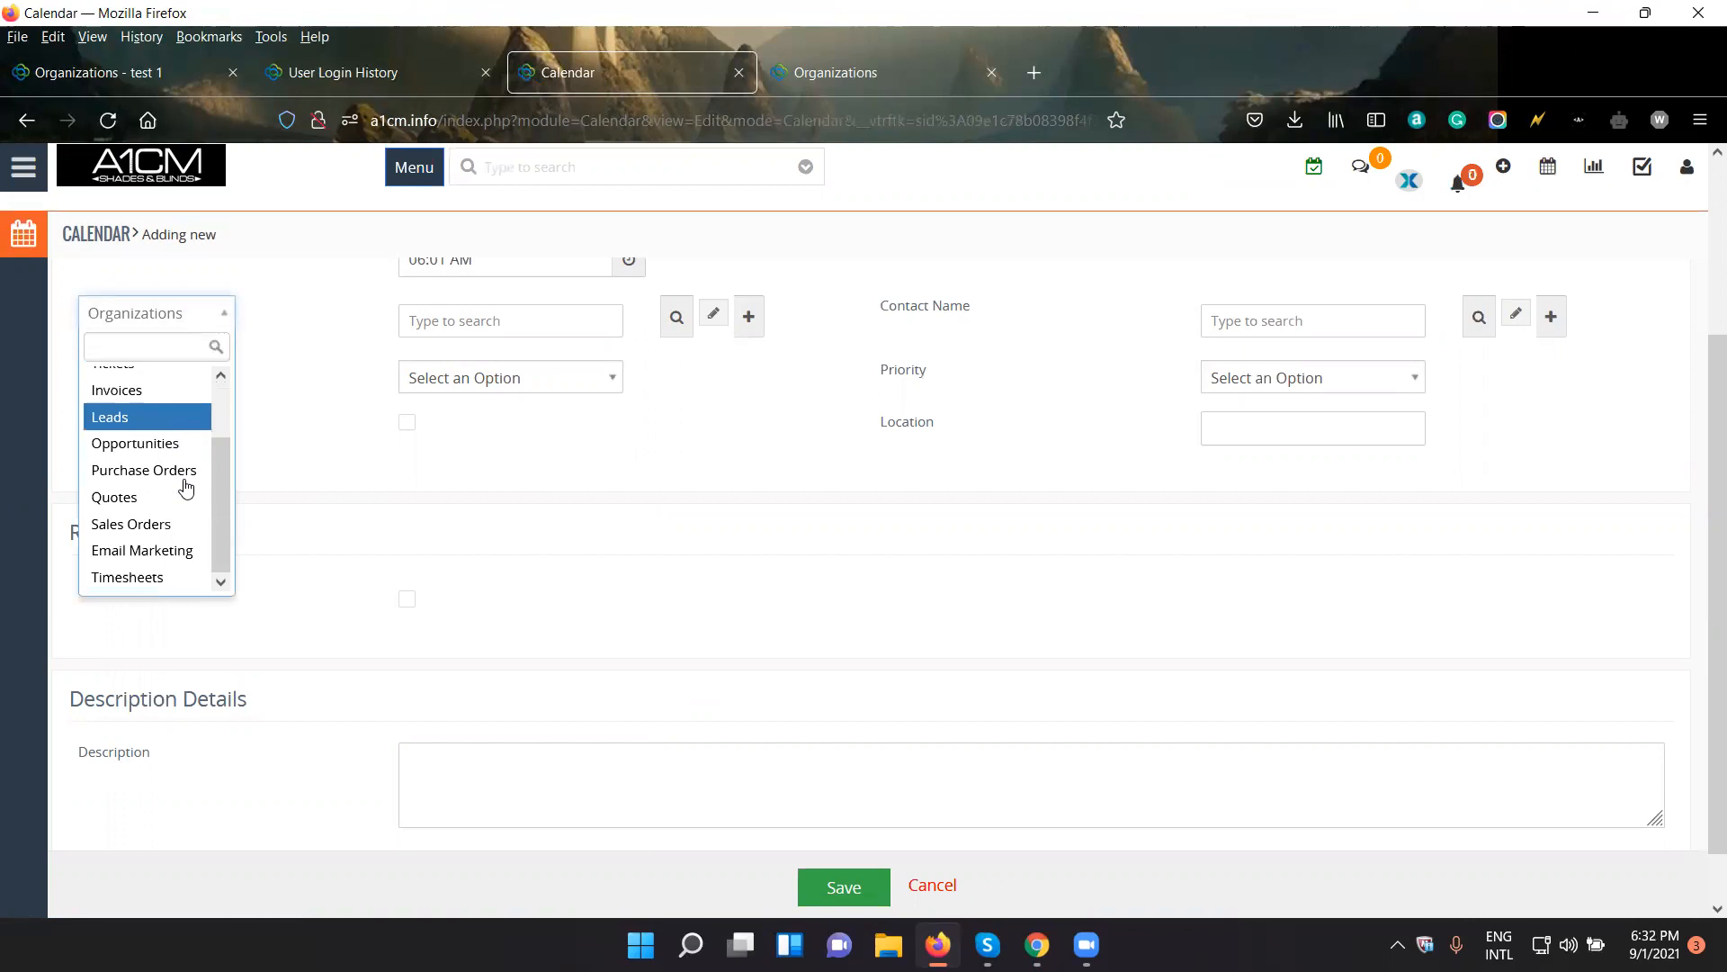
scroll(180, 499, "up", 2)
scroll(177, 511, "down", 1)
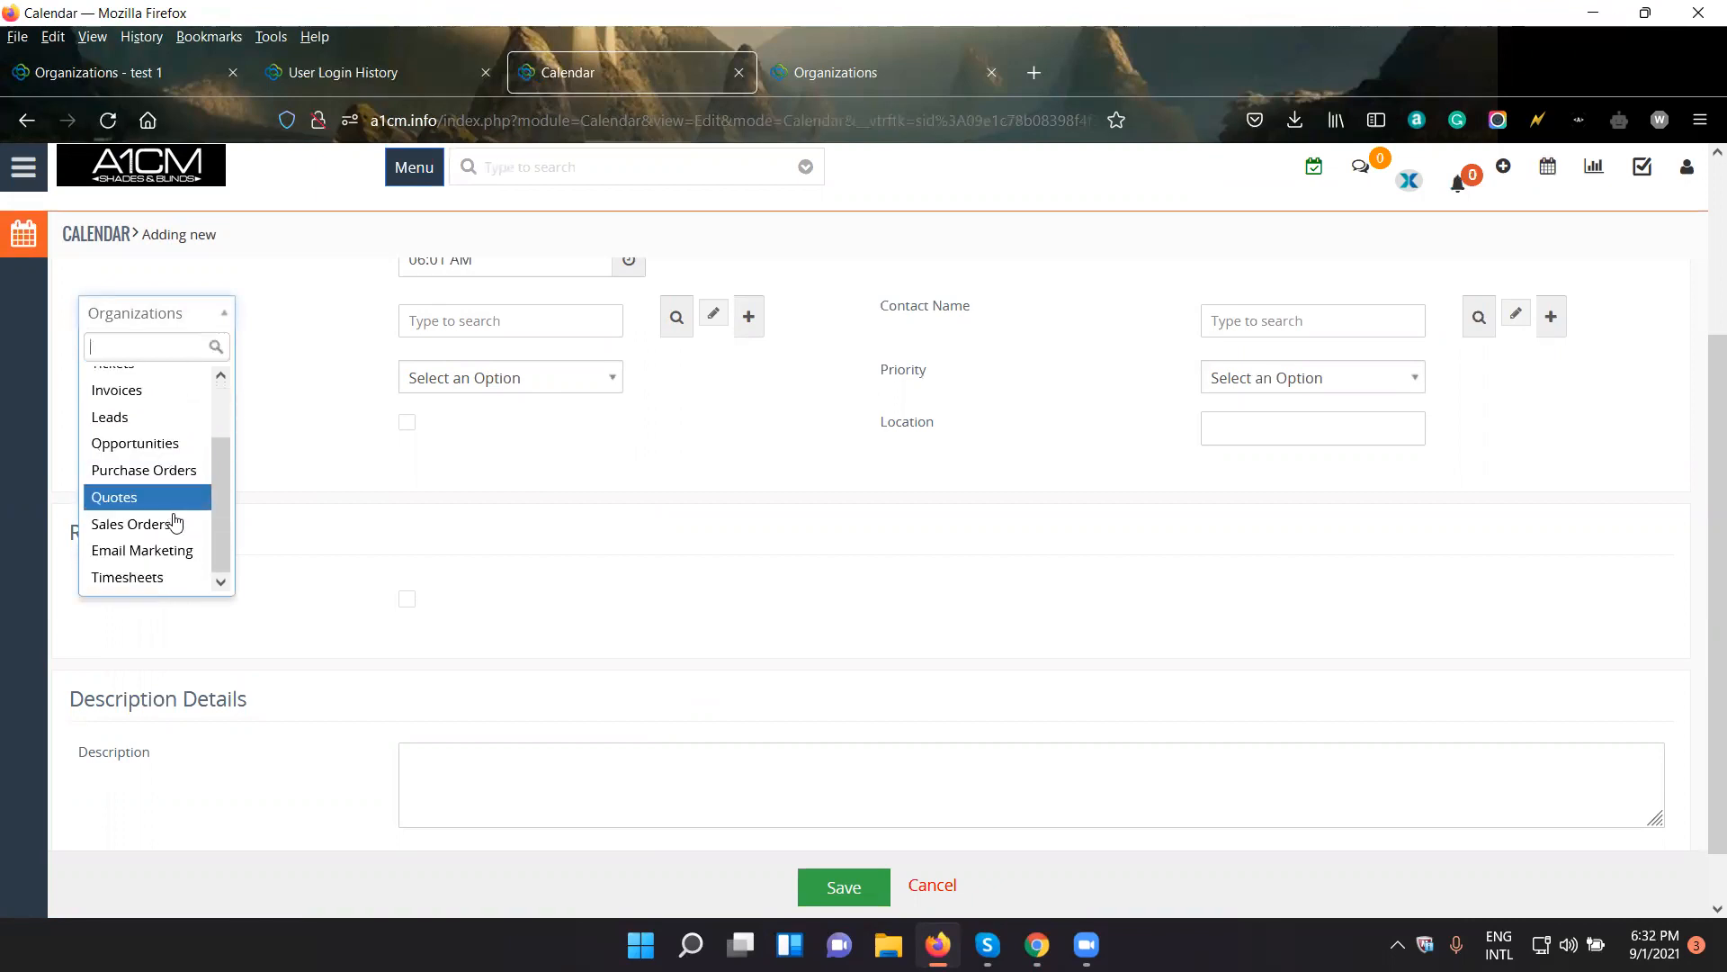
scroll(174, 559, "up", 1)
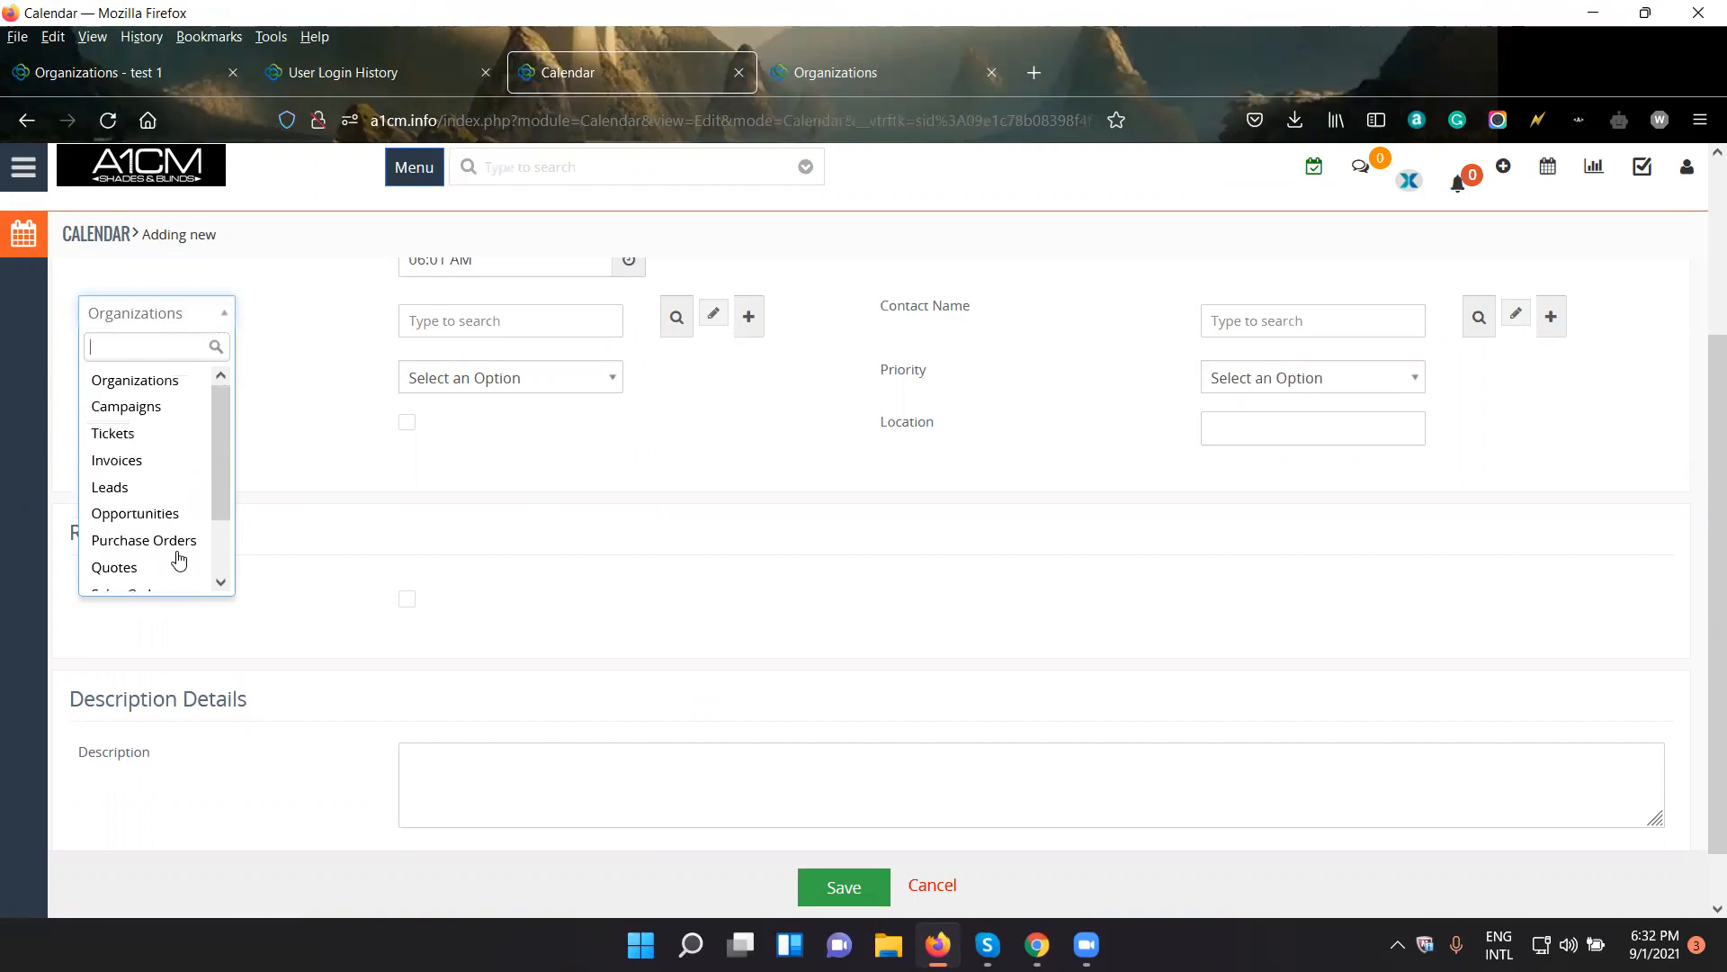
left_click(309, 501)
scroll(315, 627, "up", 3)
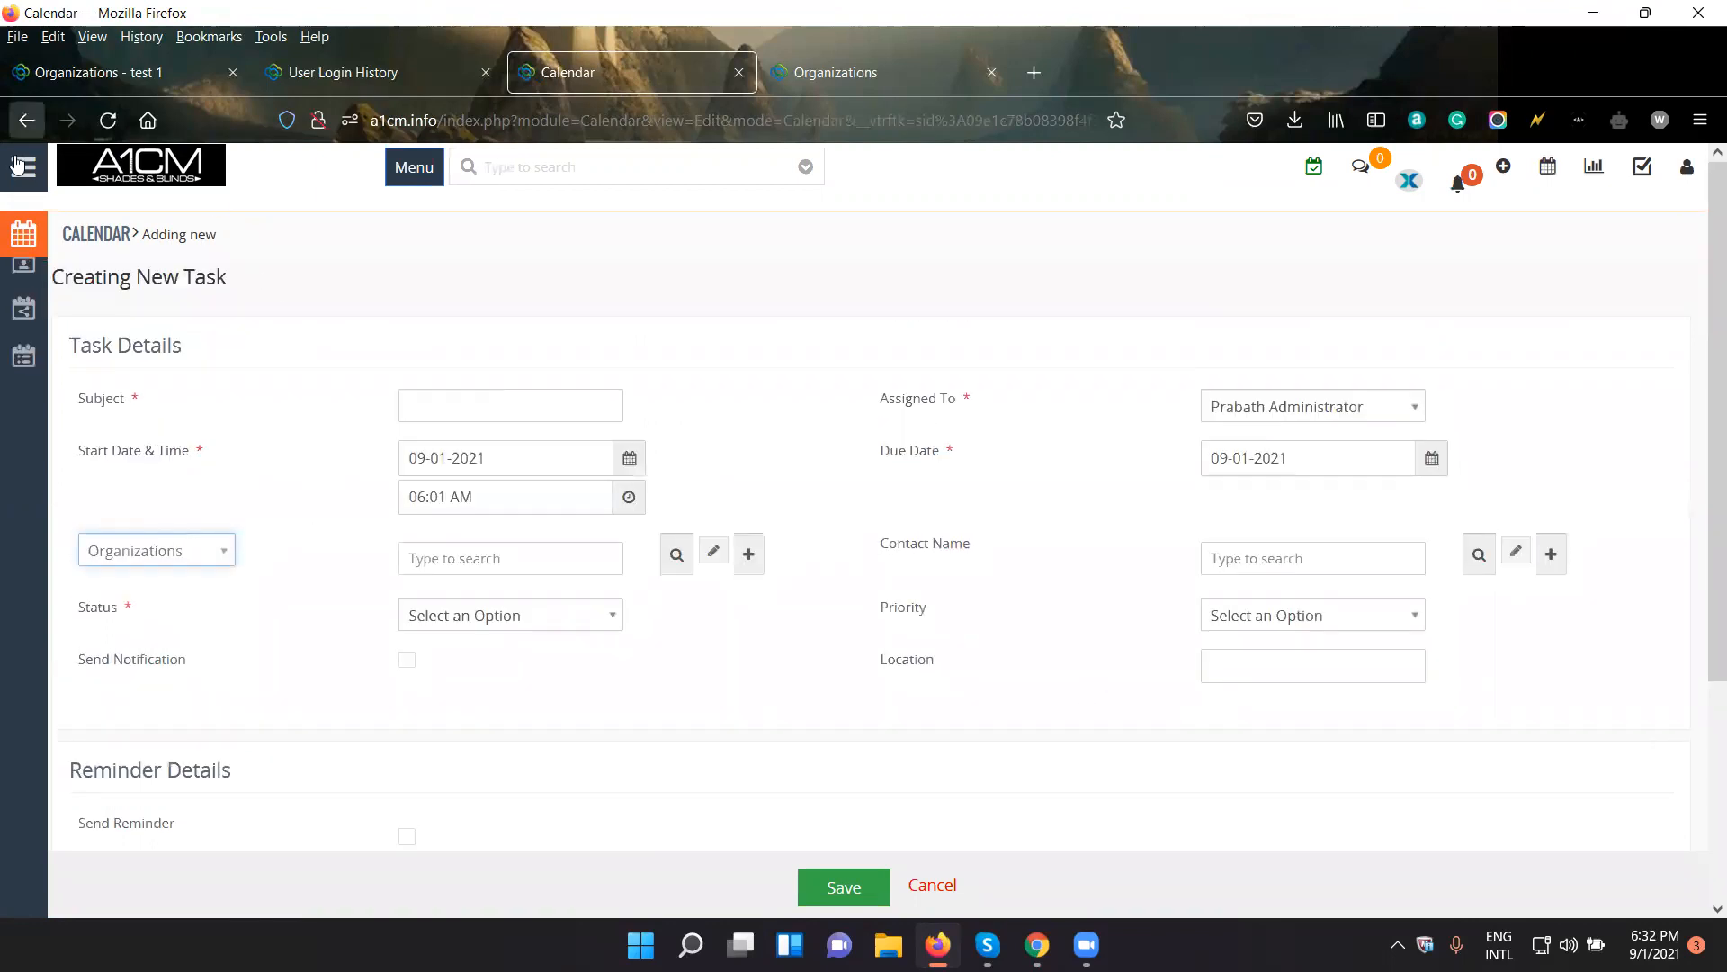
- Return to Project 1's activities, start adding an event and switch to the full event form
left_click(26, 131)
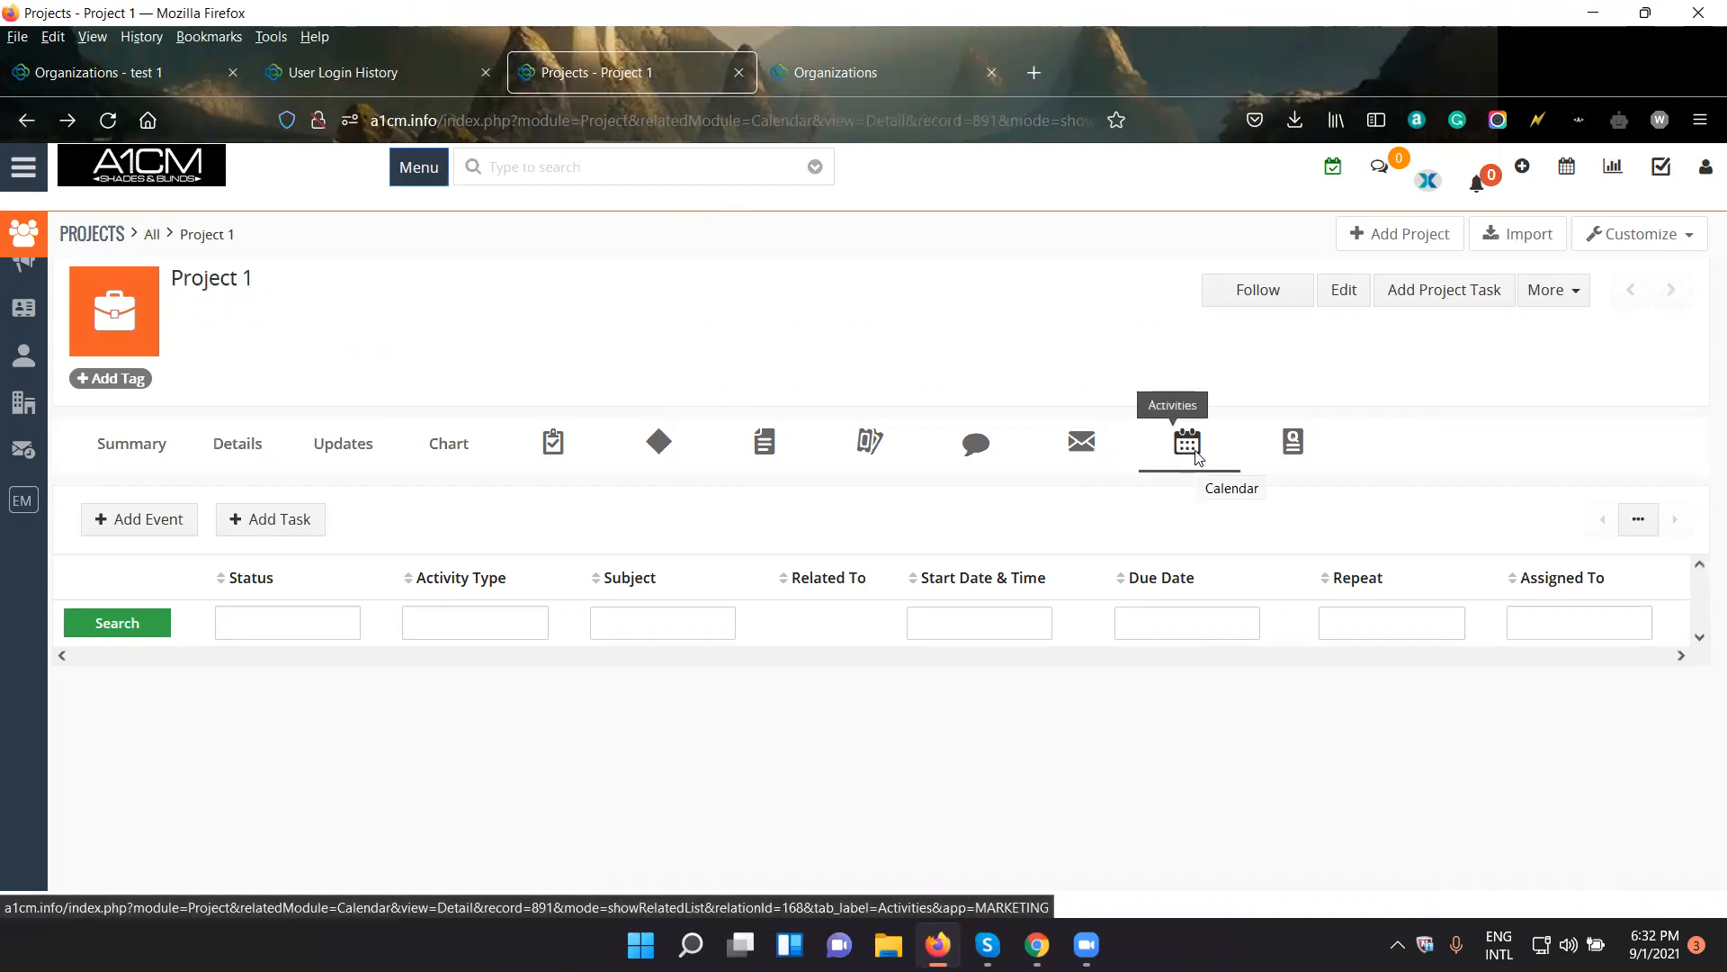
left_click(171, 538)
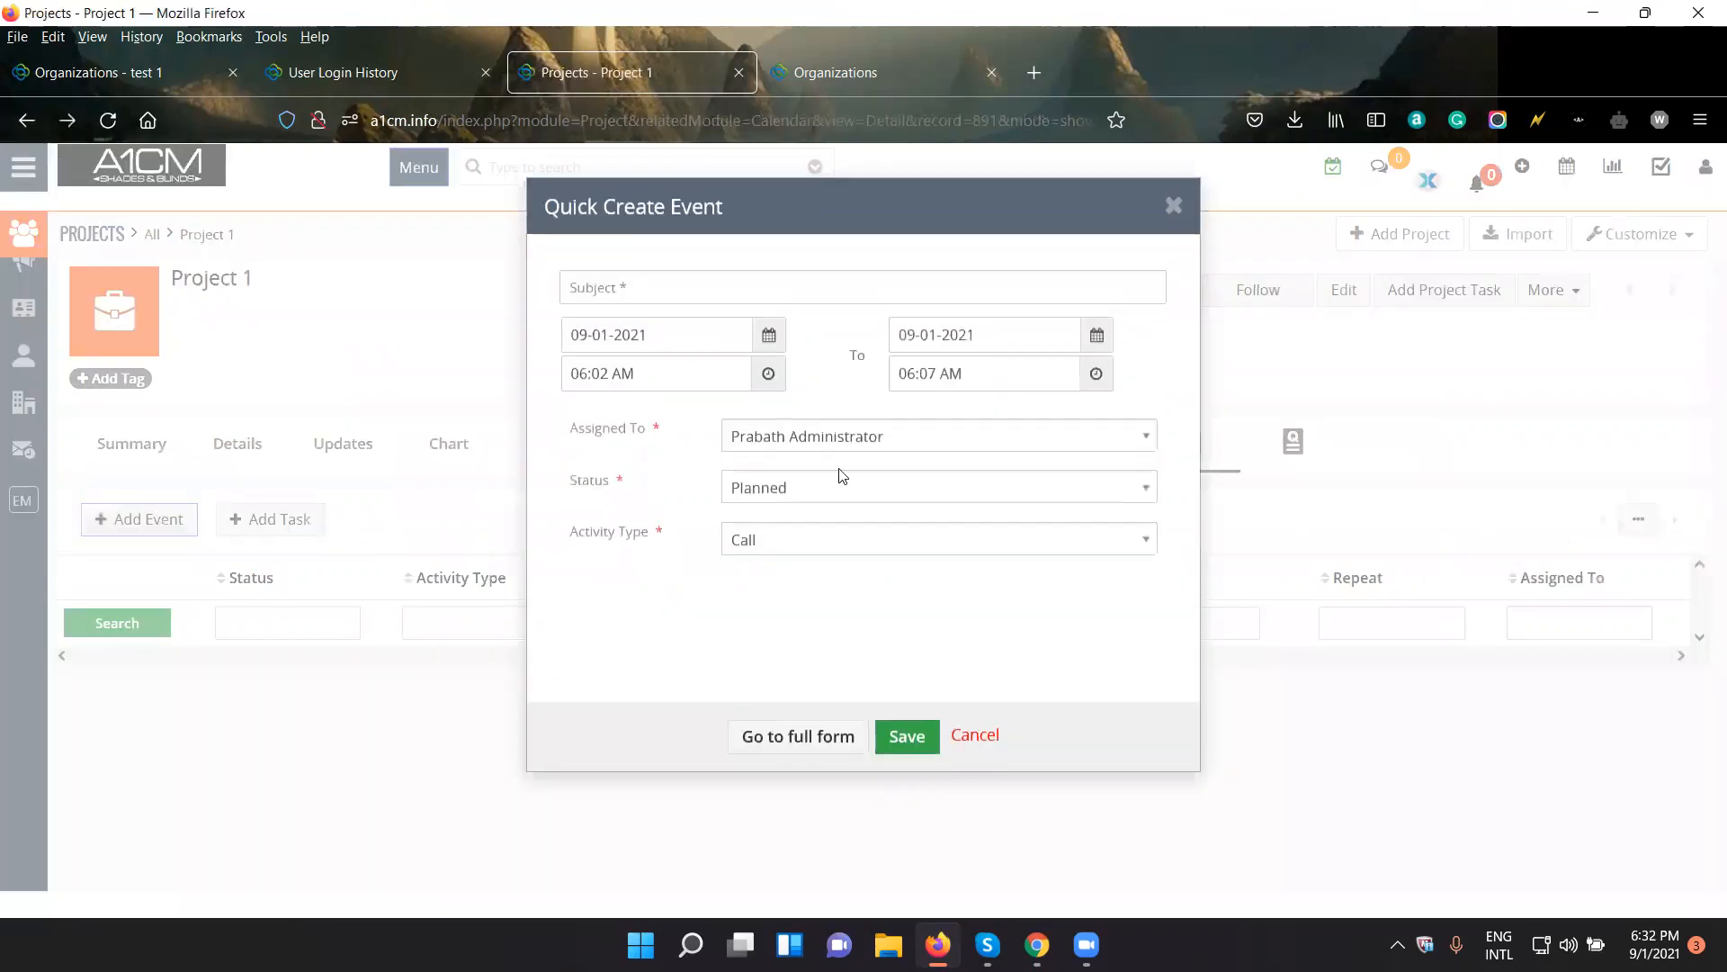
left_click(828, 738)
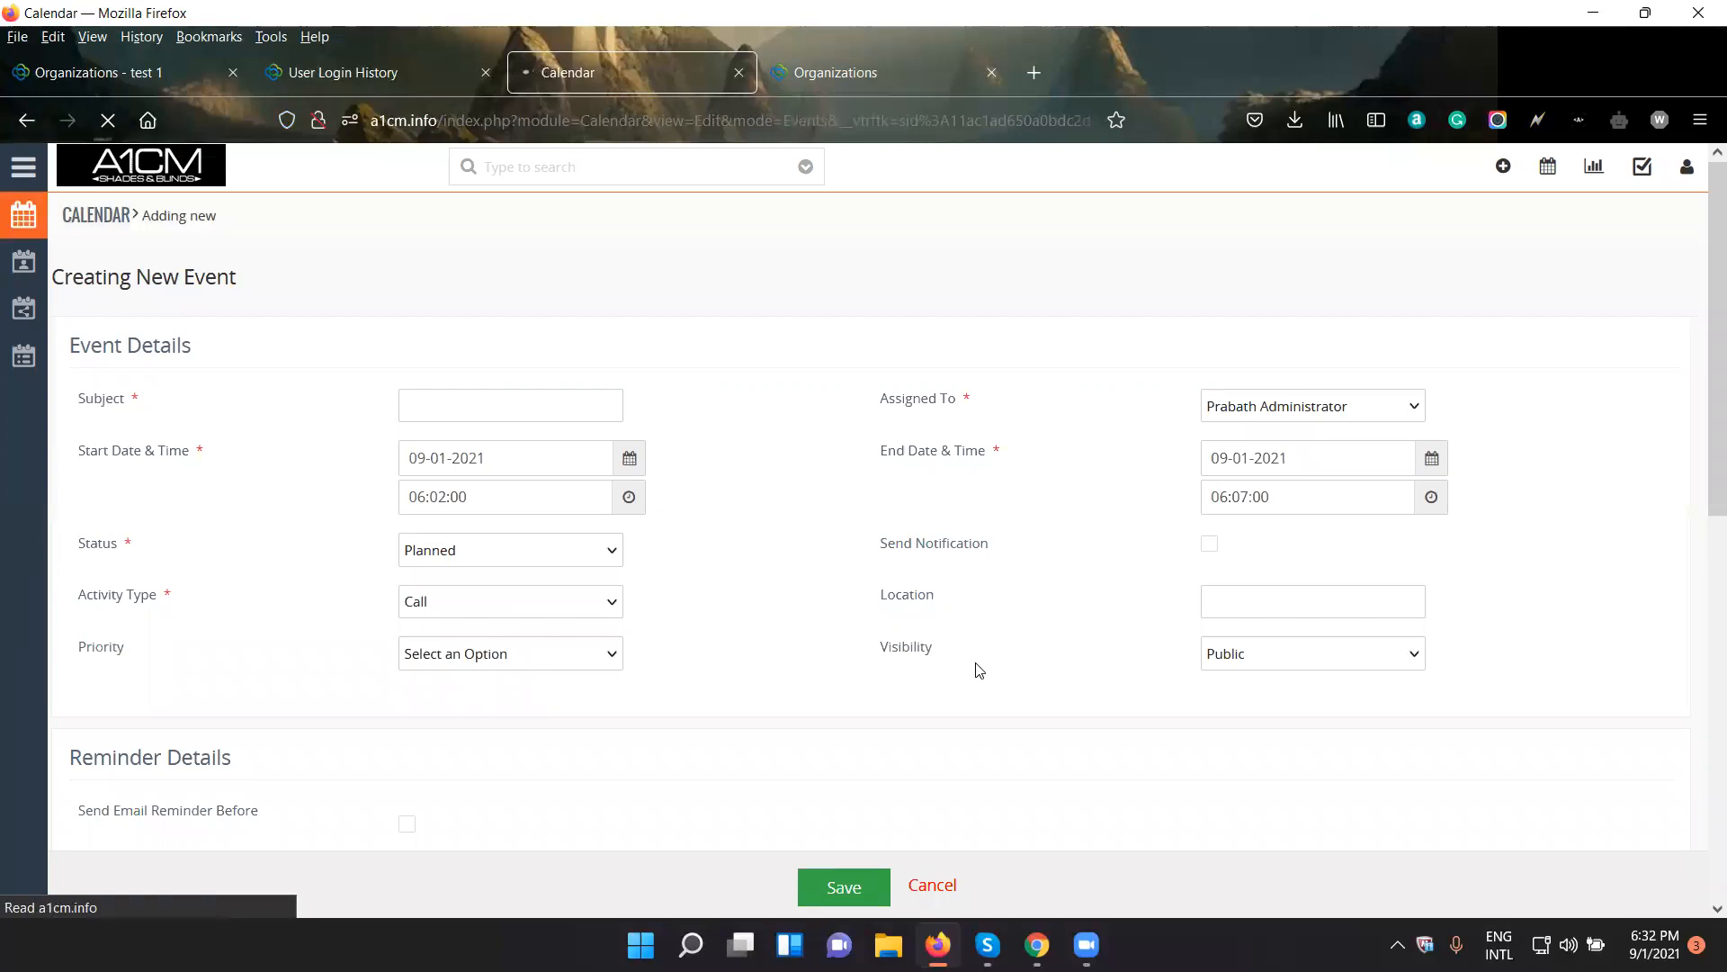
- Look over the full event form's reminder, recurrence and related-to sections, including the record types an event can be related to
scroll(979, 671, "down", 4)
scroll(979, 670, "down", 5)
scroll(979, 671, "up", 5)
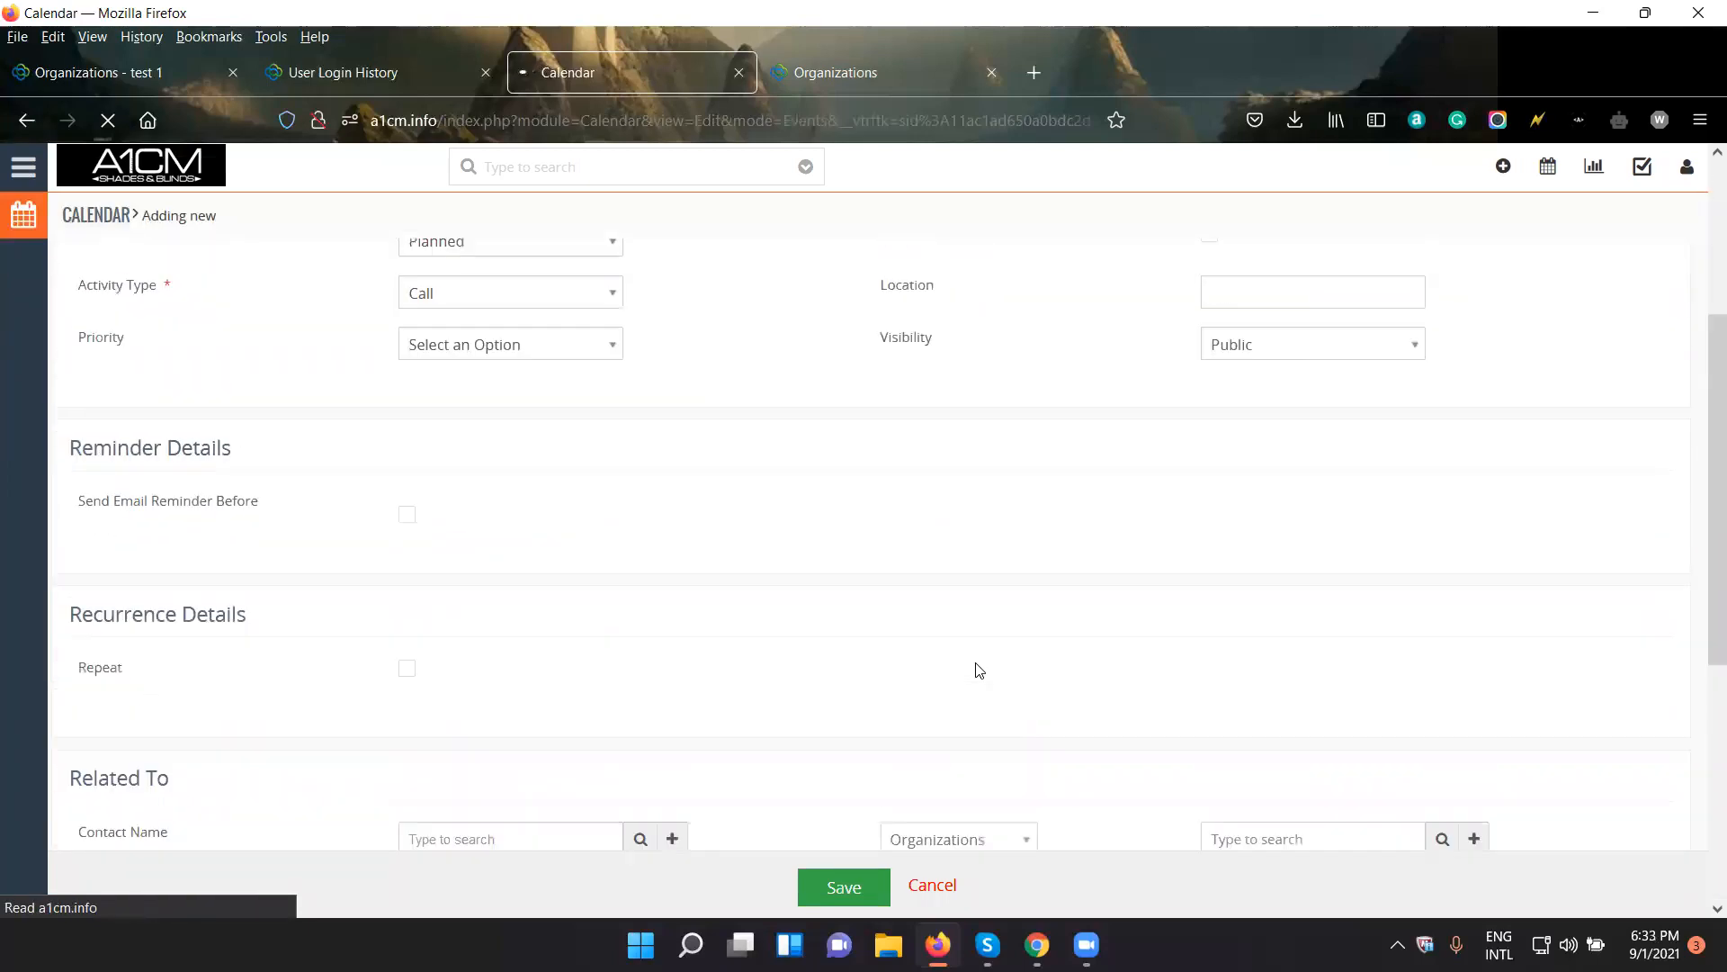
scroll(979, 670, "down", 4)
left_click(1024, 481)
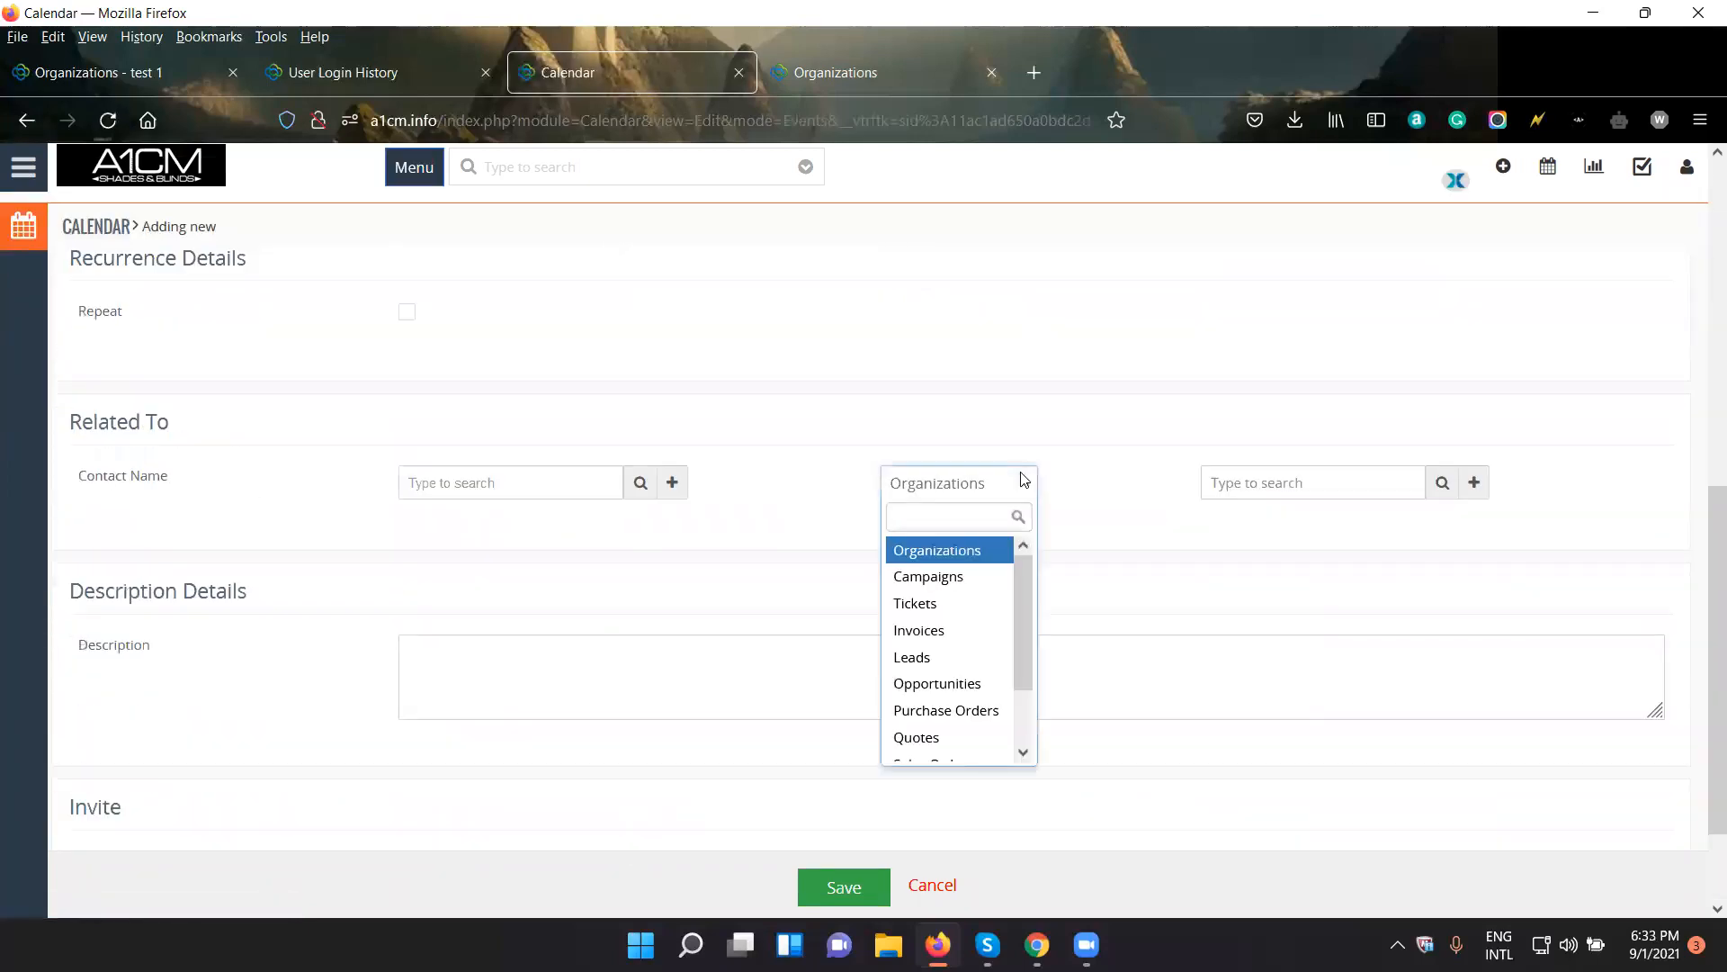
scroll(993, 603, "down", 2)
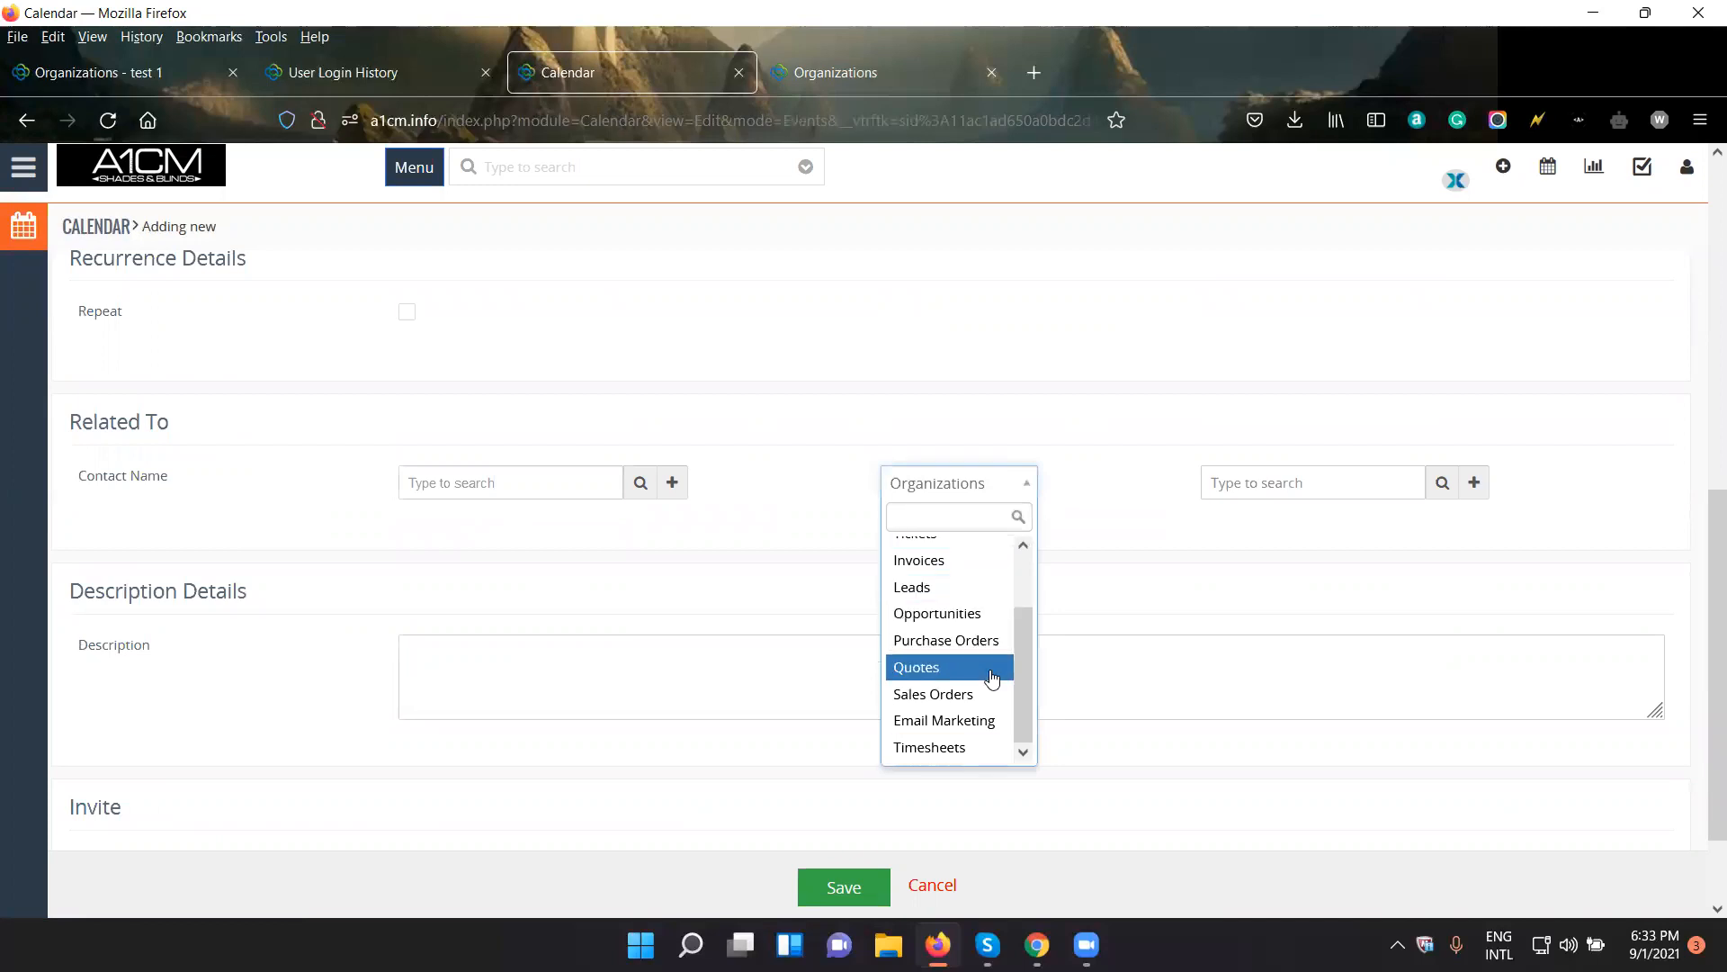
scroll(992, 676, "up", 1)
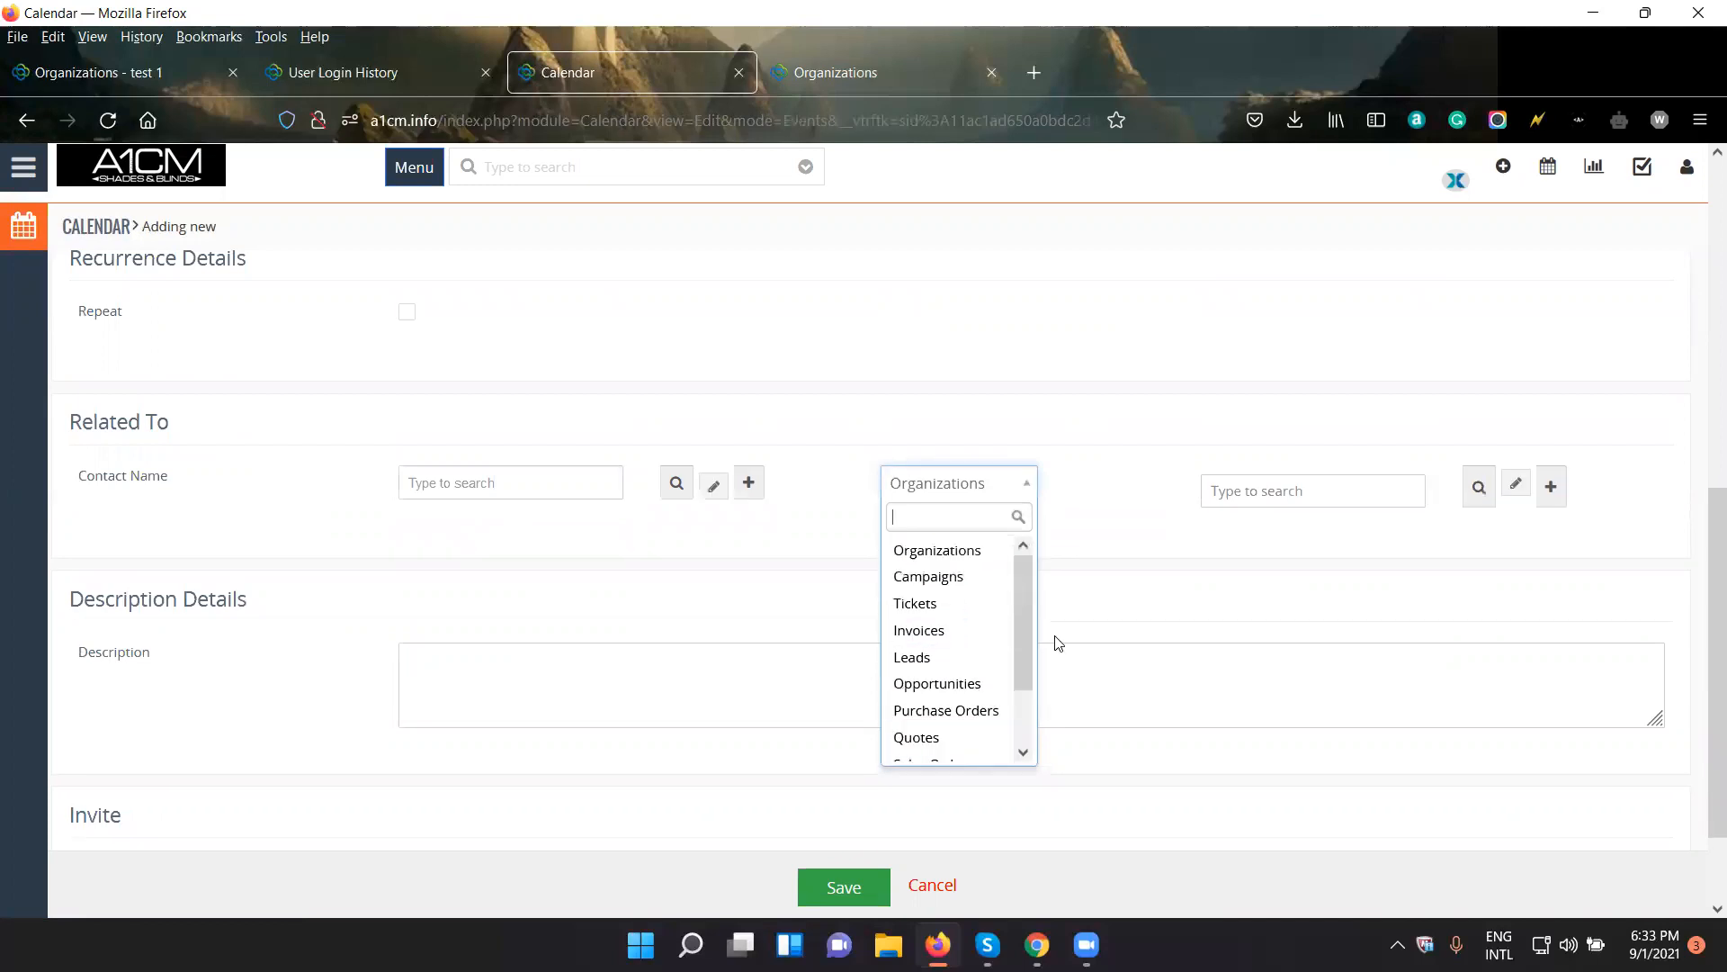
scroll(1021, 637, "down", 2)
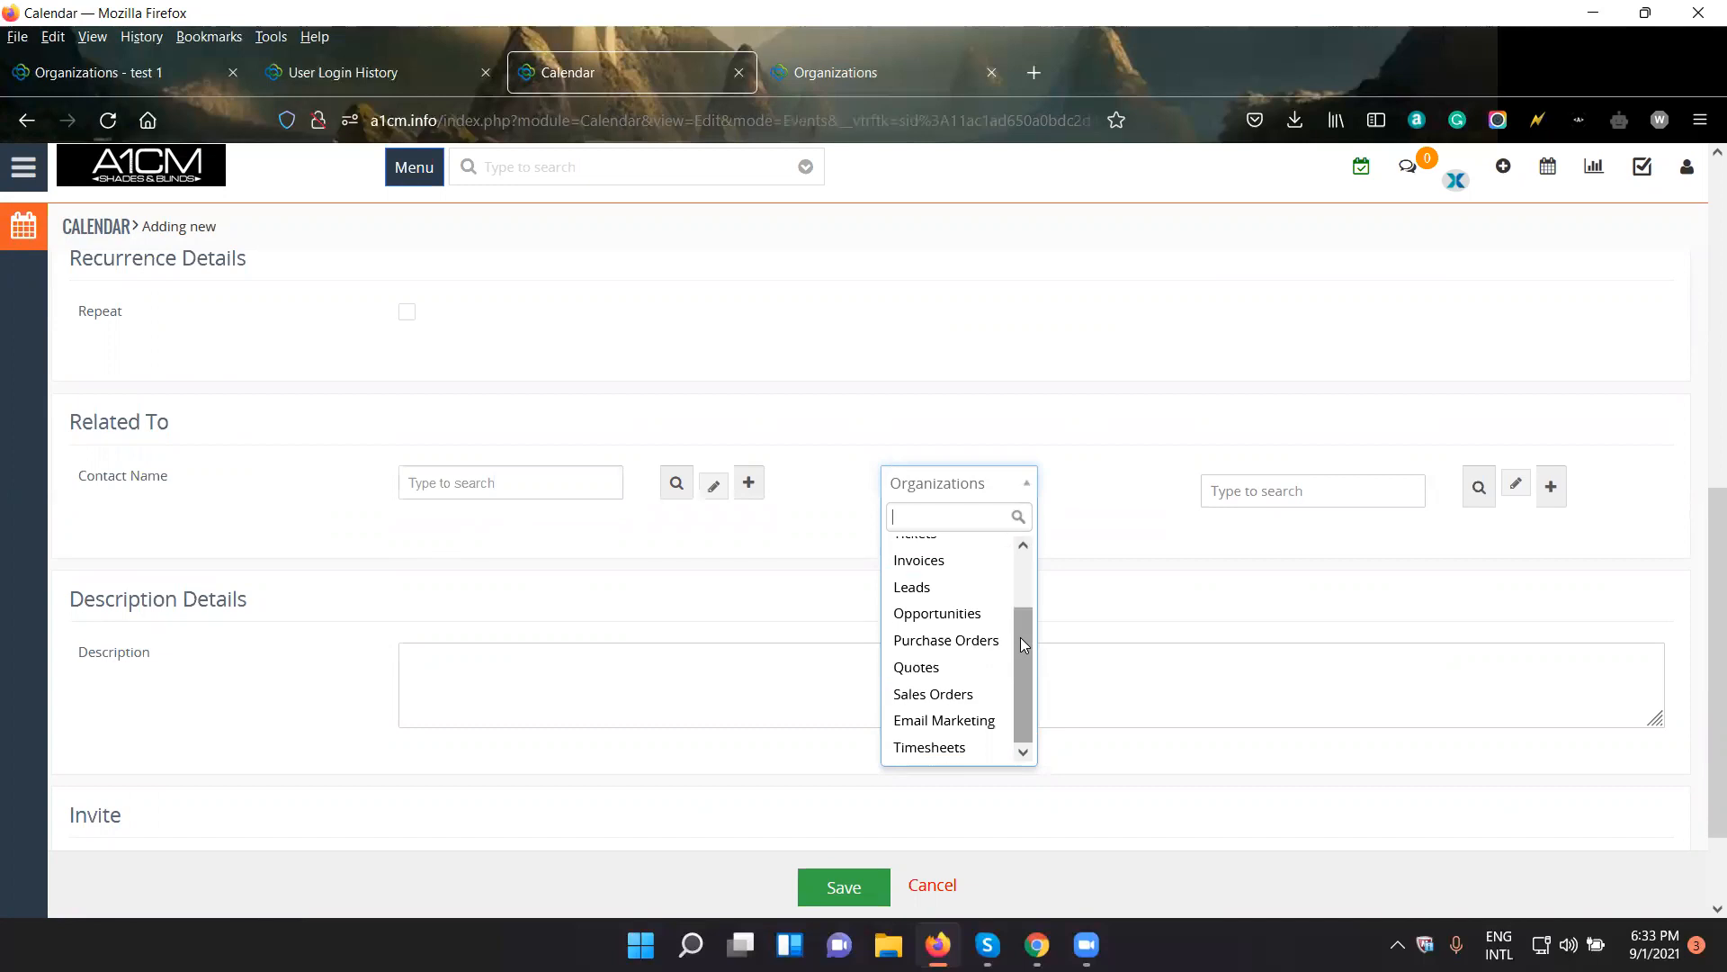
scroll(1132, 619, "up", 6)
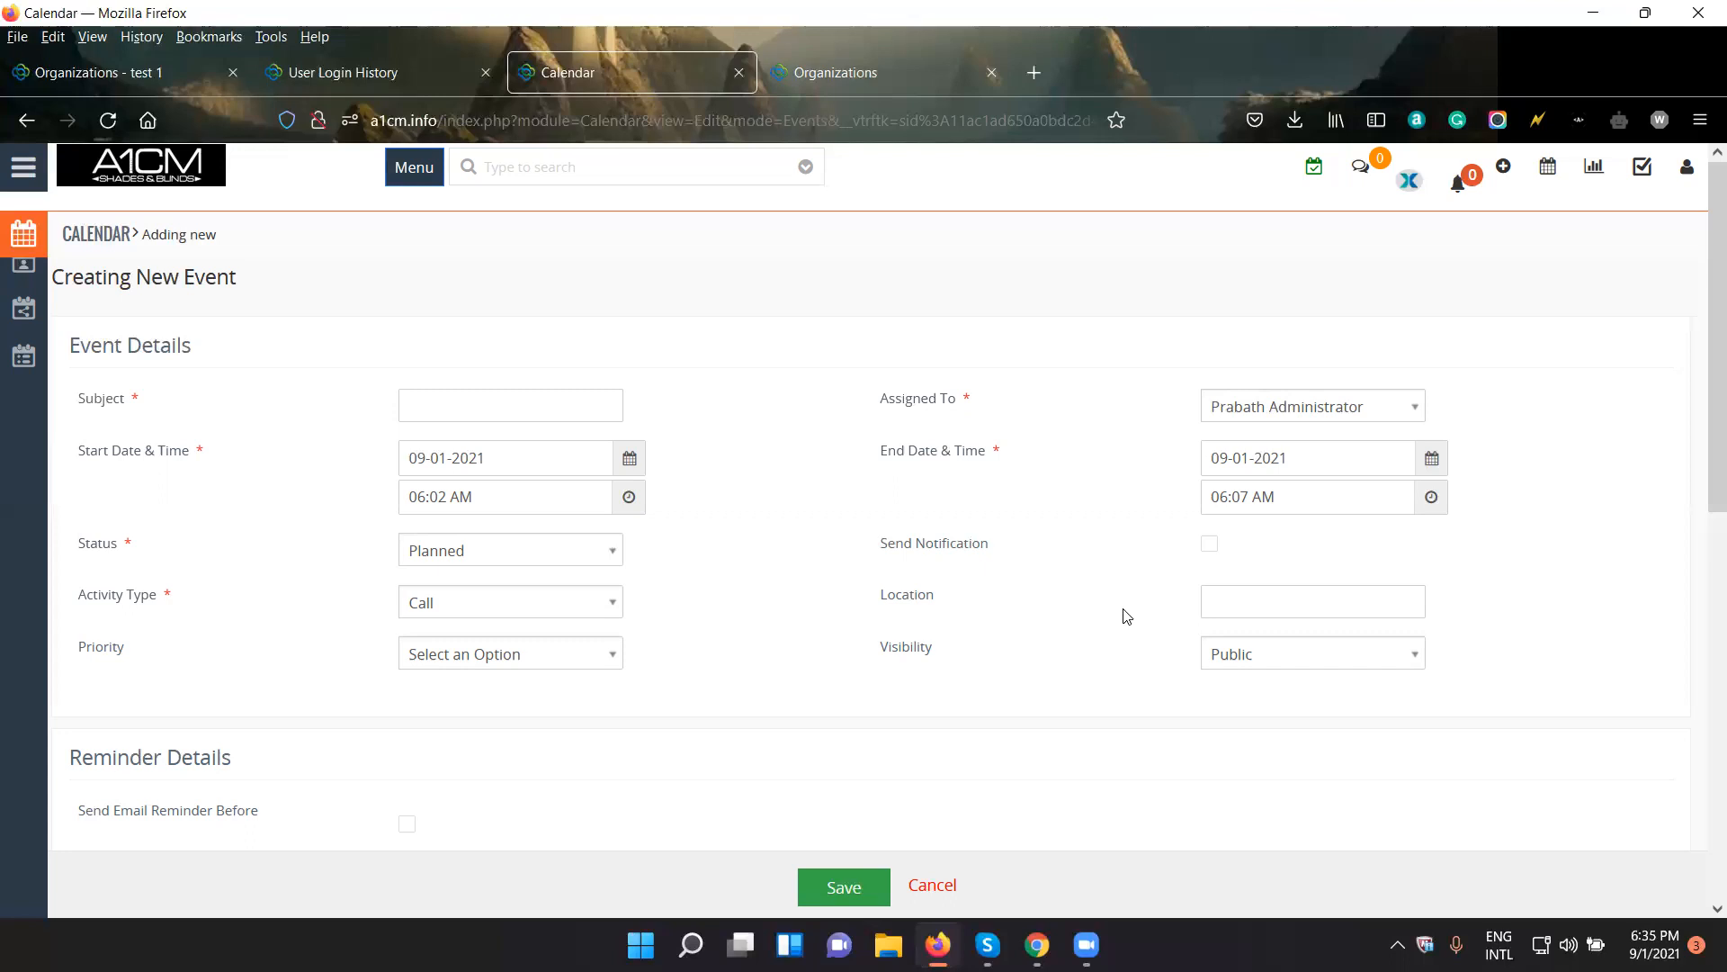
scroll(1126, 616, "down", 6)
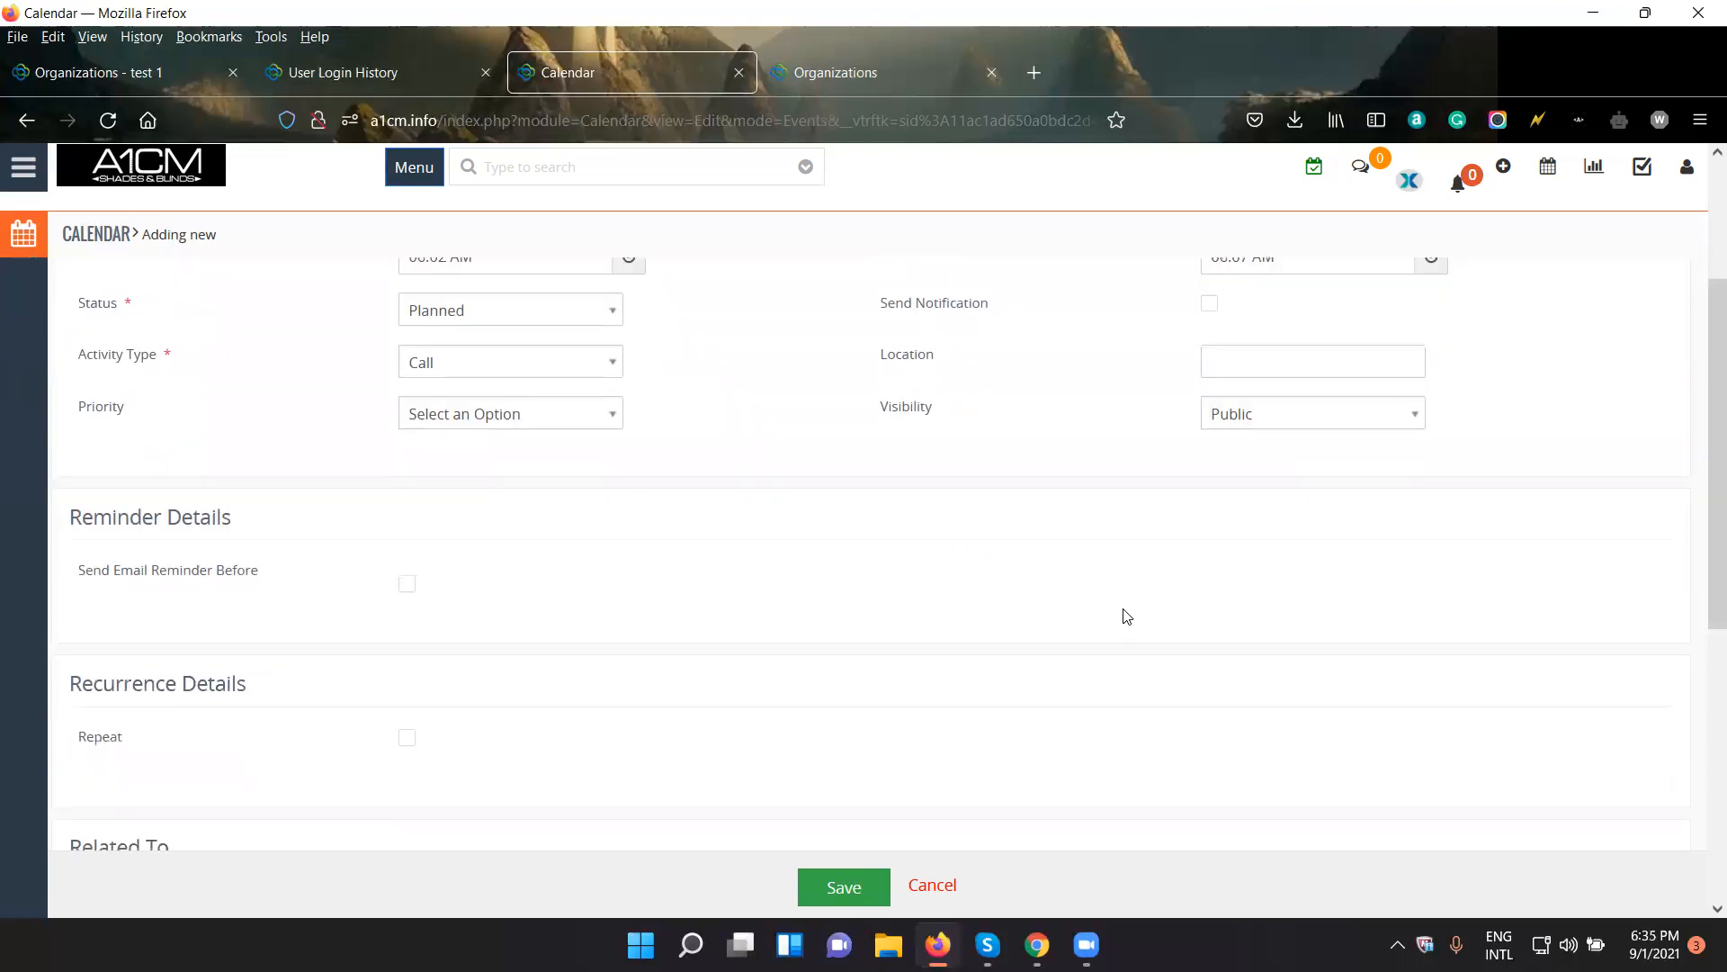
scroll(1126, 616, "up", 6)
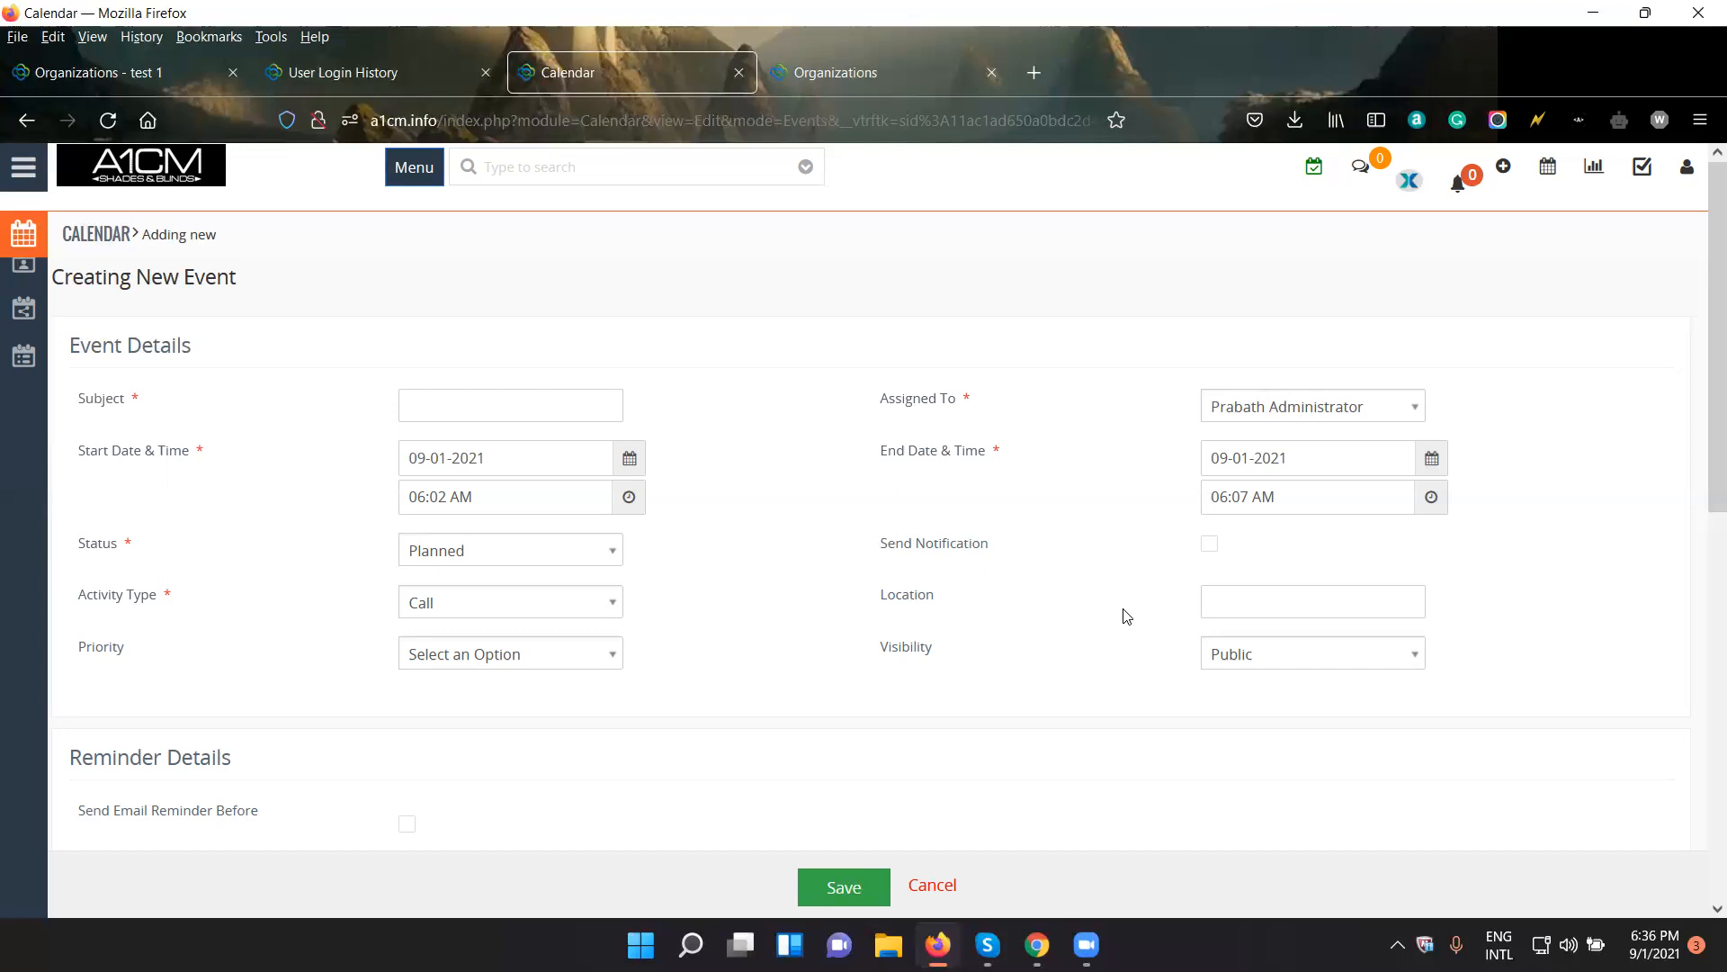
left_click(840, 49)
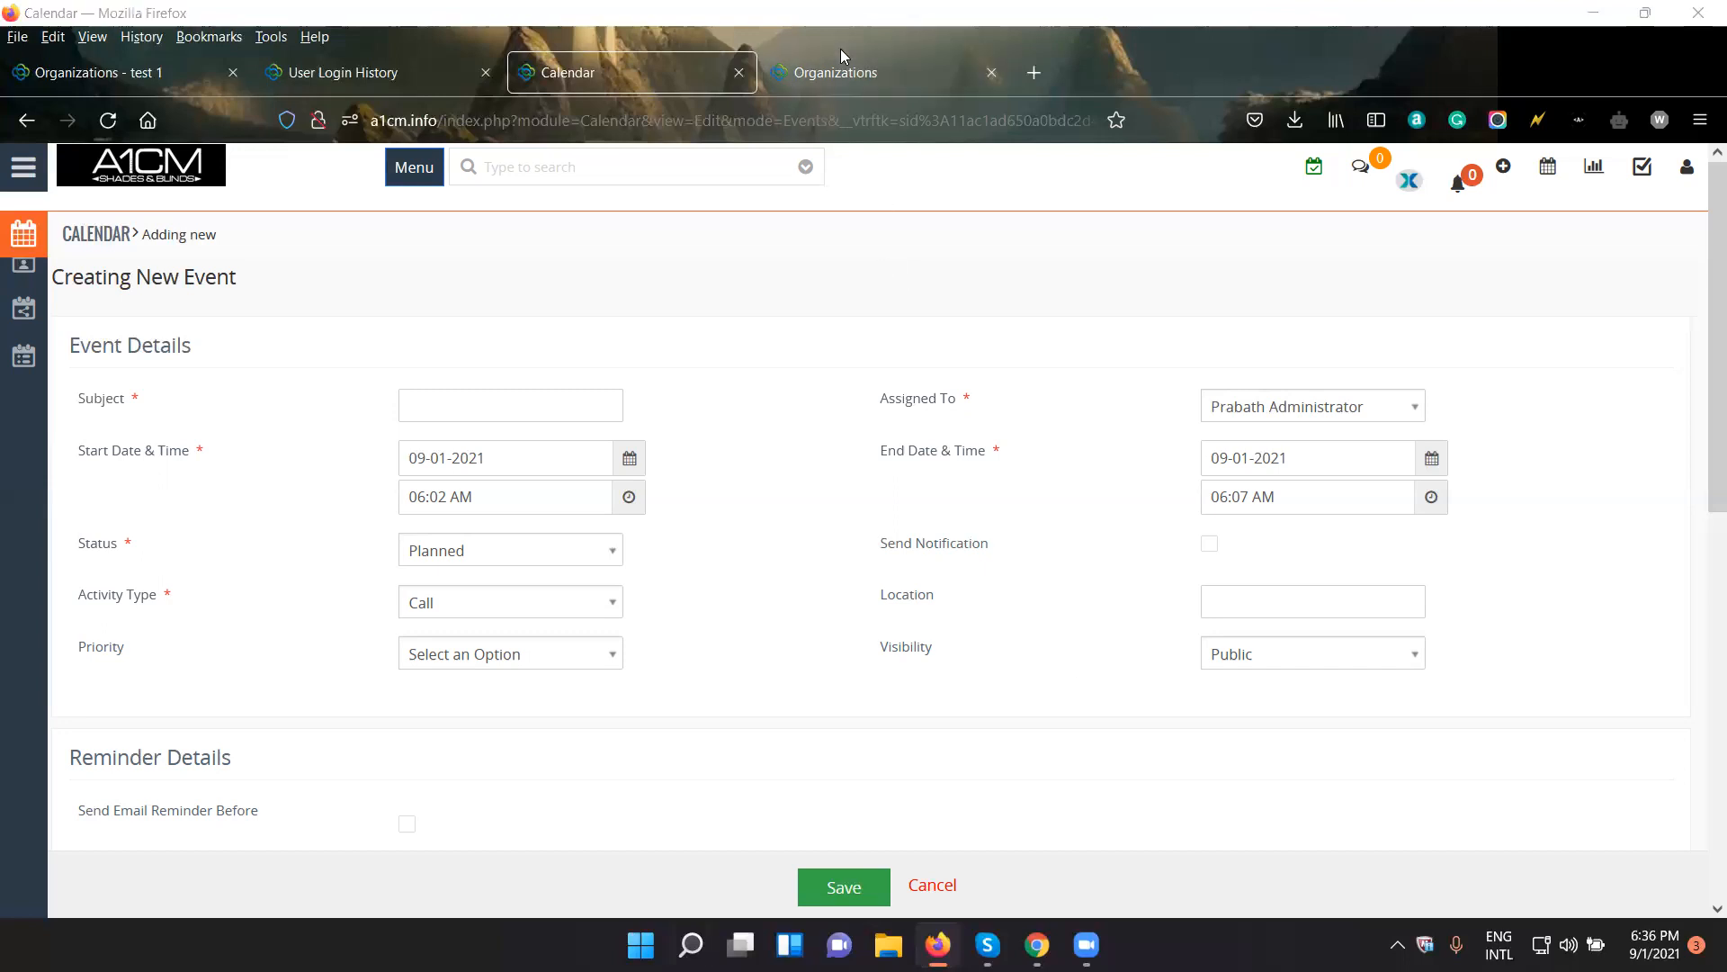